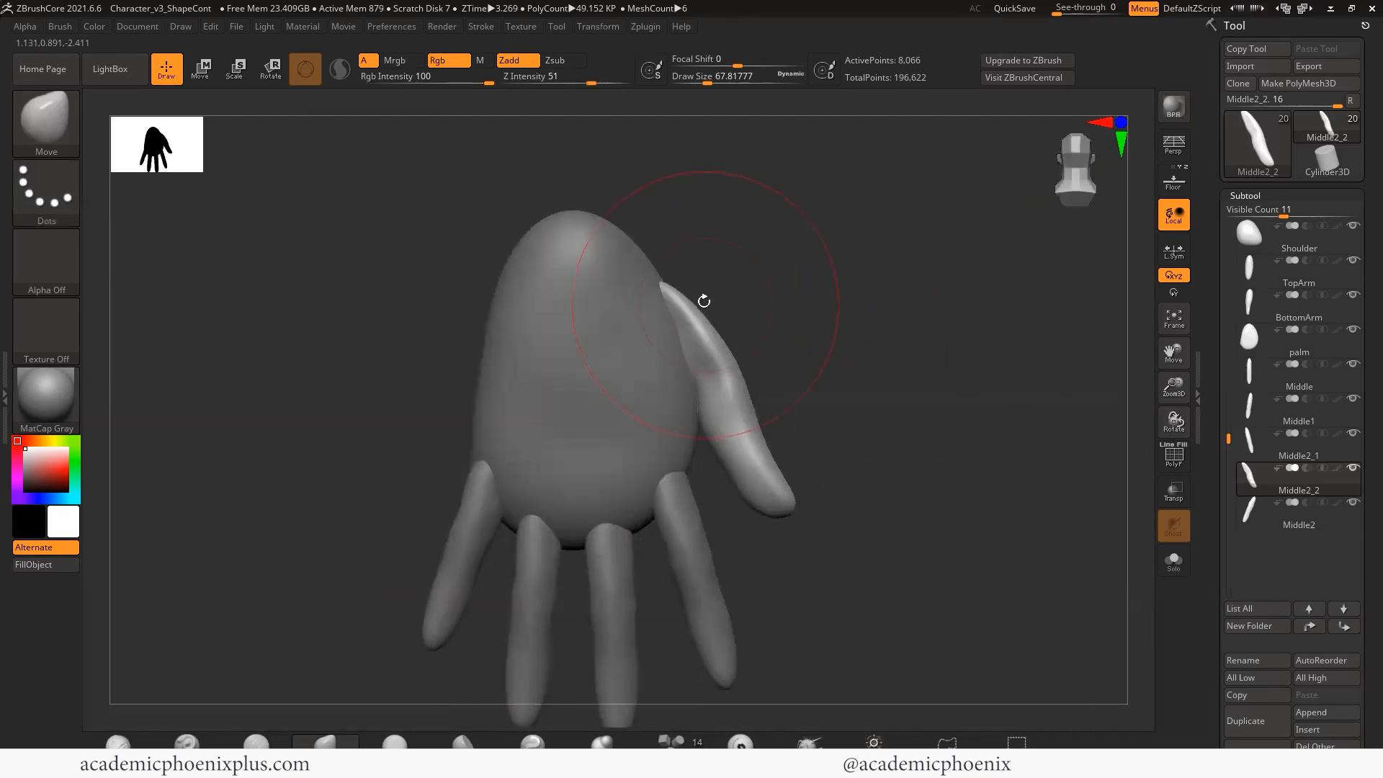
- Set the Move brush's draw size to about 37 for shaping the thumb beside the palm
{"action": "key", "text": "space"}
{"action": "left_click_drag", "start_coordinate": [710, 338], "coordinate": [677, 350]}
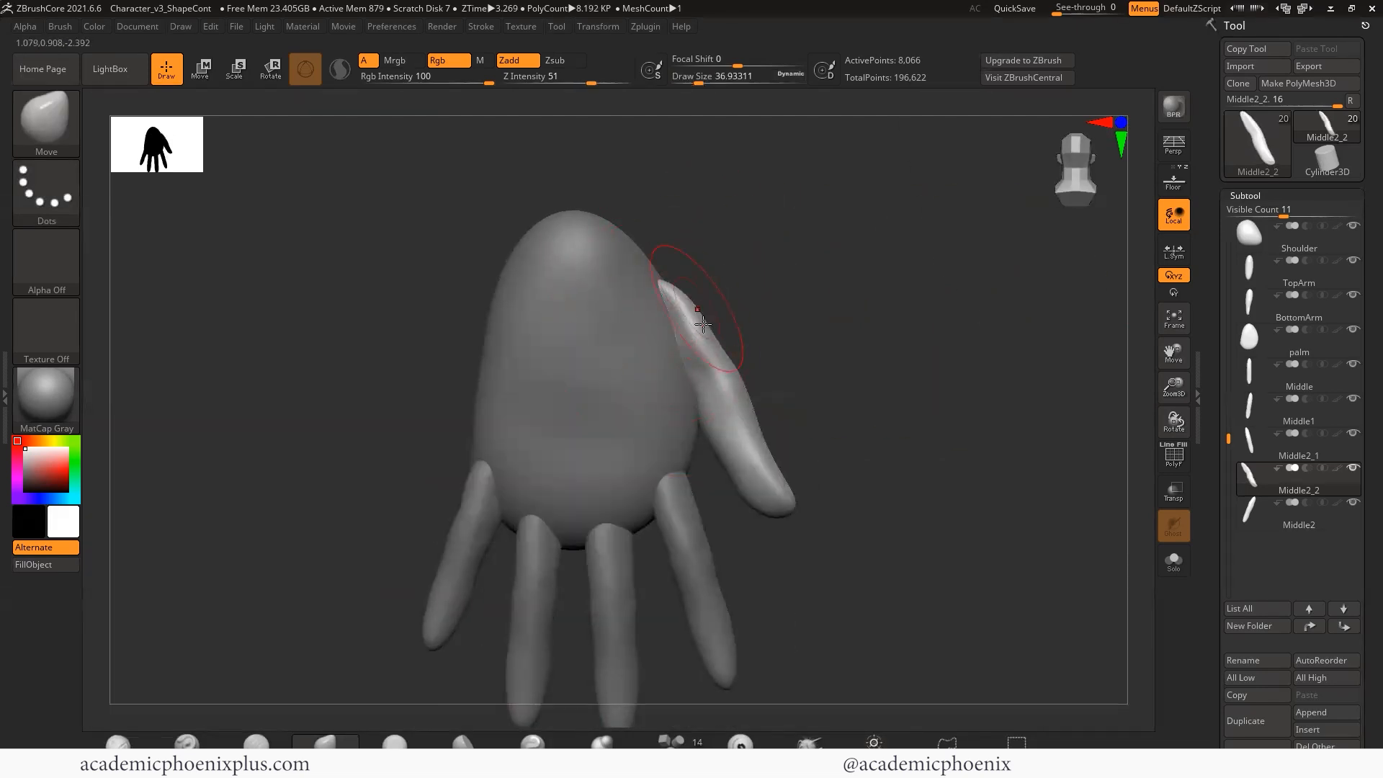
{"action": "left_click_drag", "start_coordinate": [818, 394], "coordinate": [729, 369]}
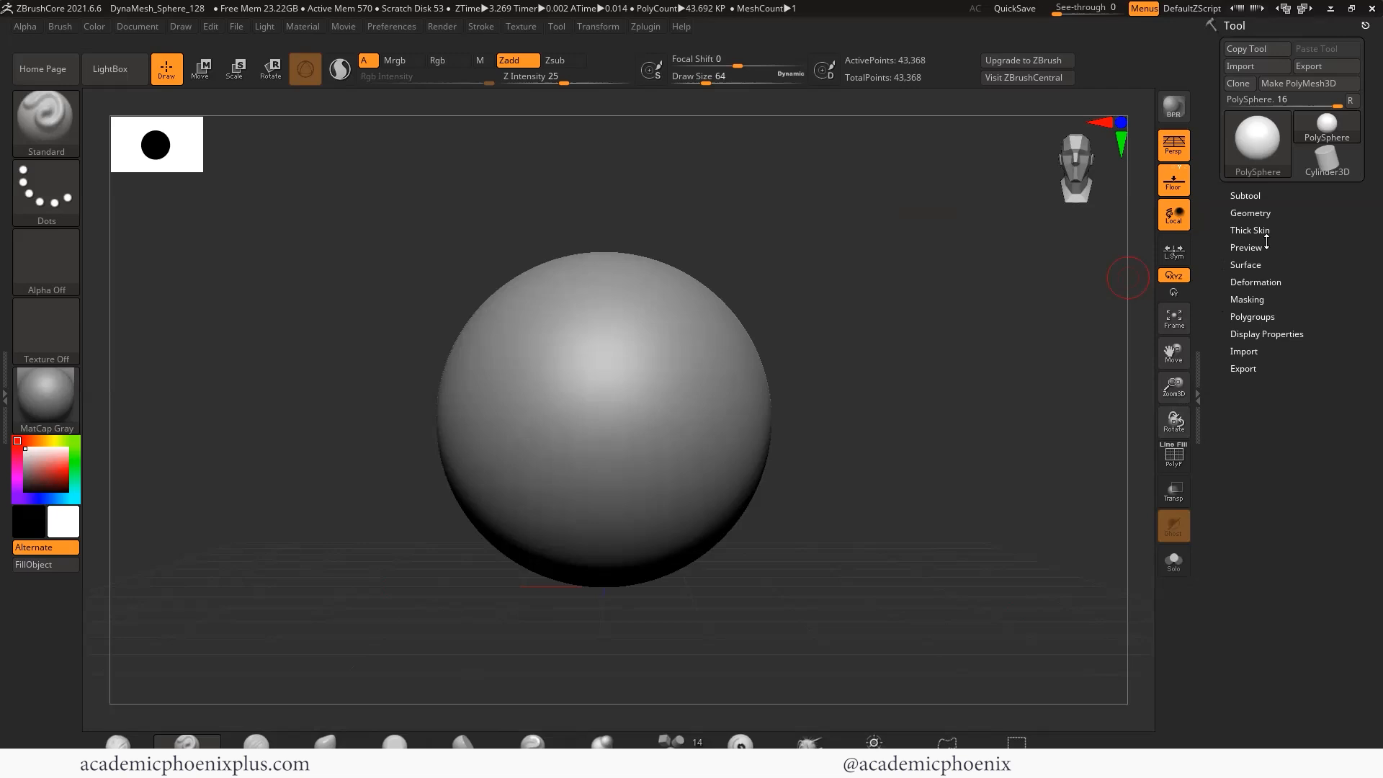
- Dock the Draw palette in the side tray and expand its Front-Back settings to reach the Map1 slot
{"action": "left_click", "coordinate": [180, 25]}
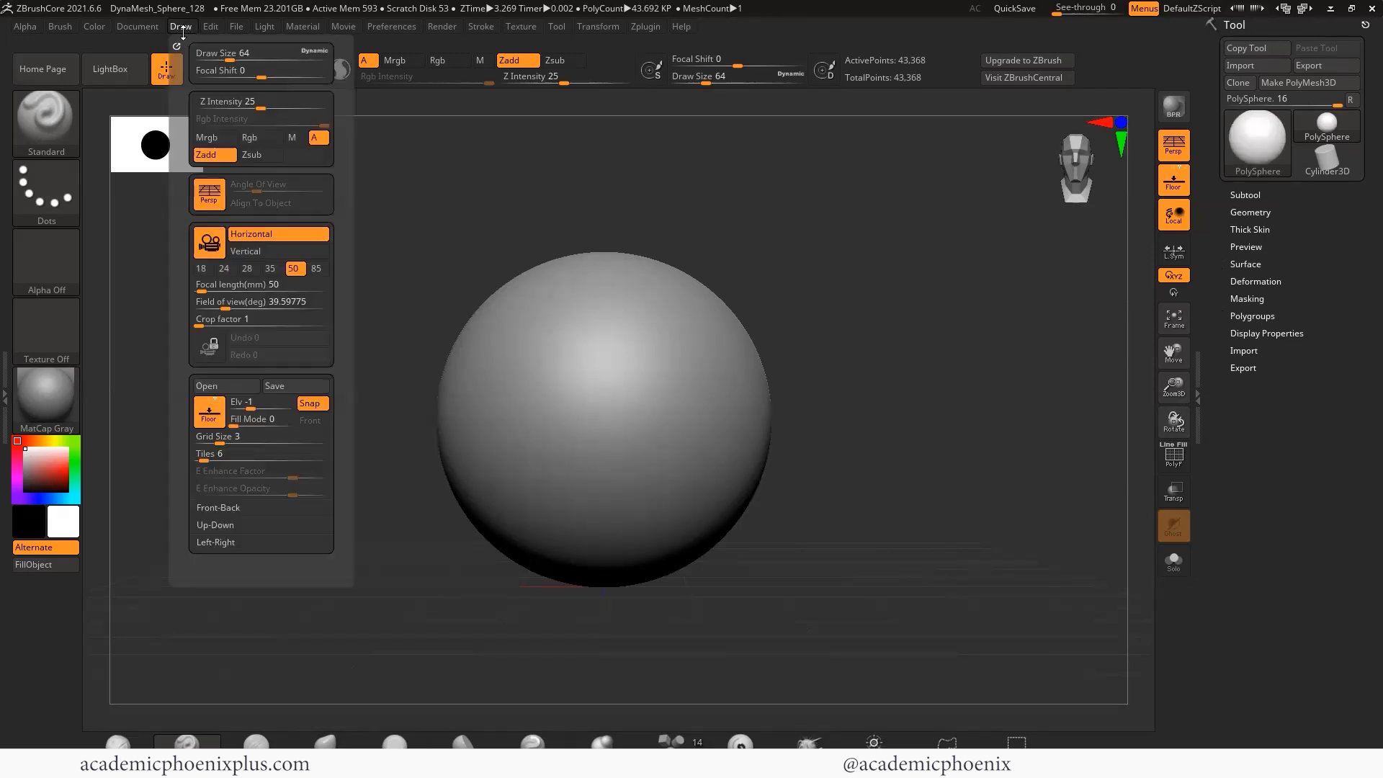
{"action": "mouse_move", "coordinate": [176, 46]}
{"action": "left_mouse_down"}
{"action": "mouse_move", "coordinate": [954, 374]}
{"action": "mouse_move", "coordinate": [1281, 422]}
{"action": "left_mouse_up"}
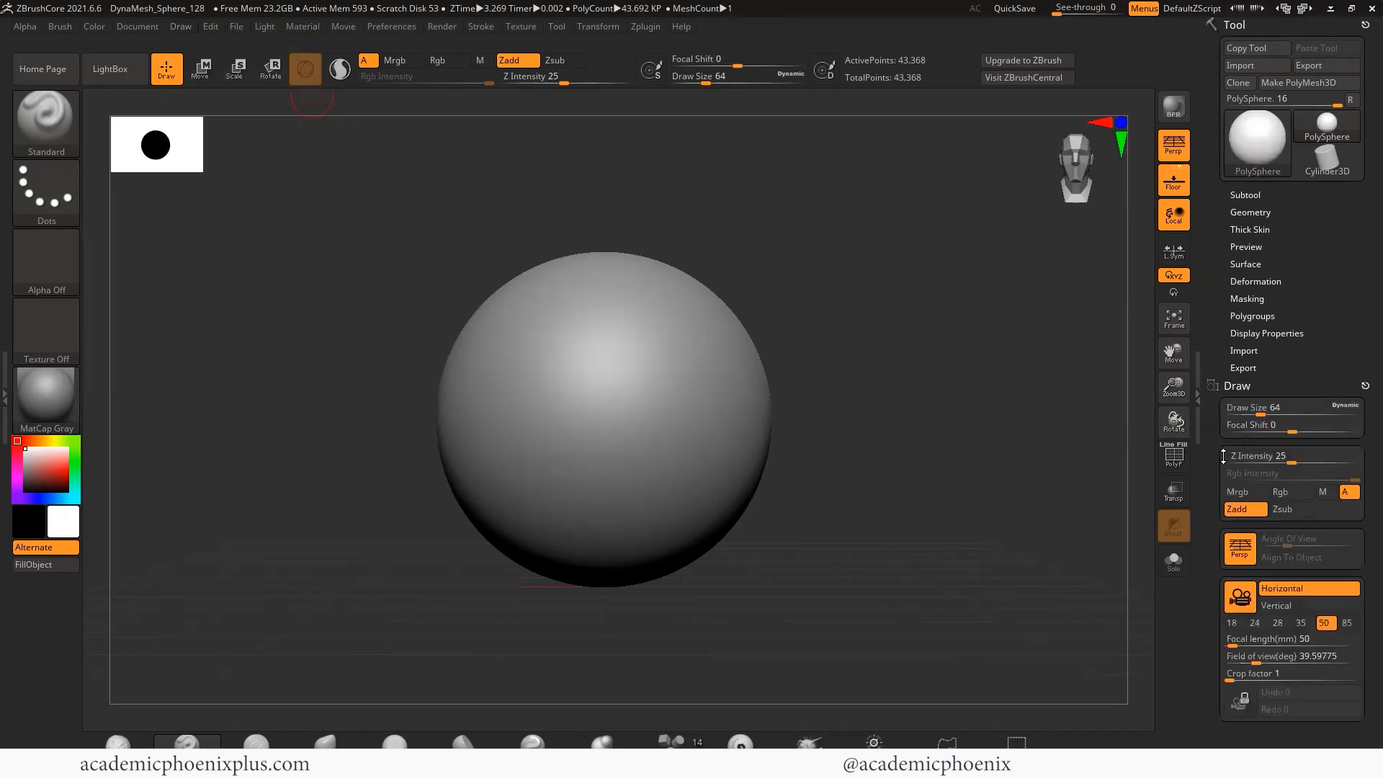
{"action": "left_click", "coordinate": [1248, 545]}
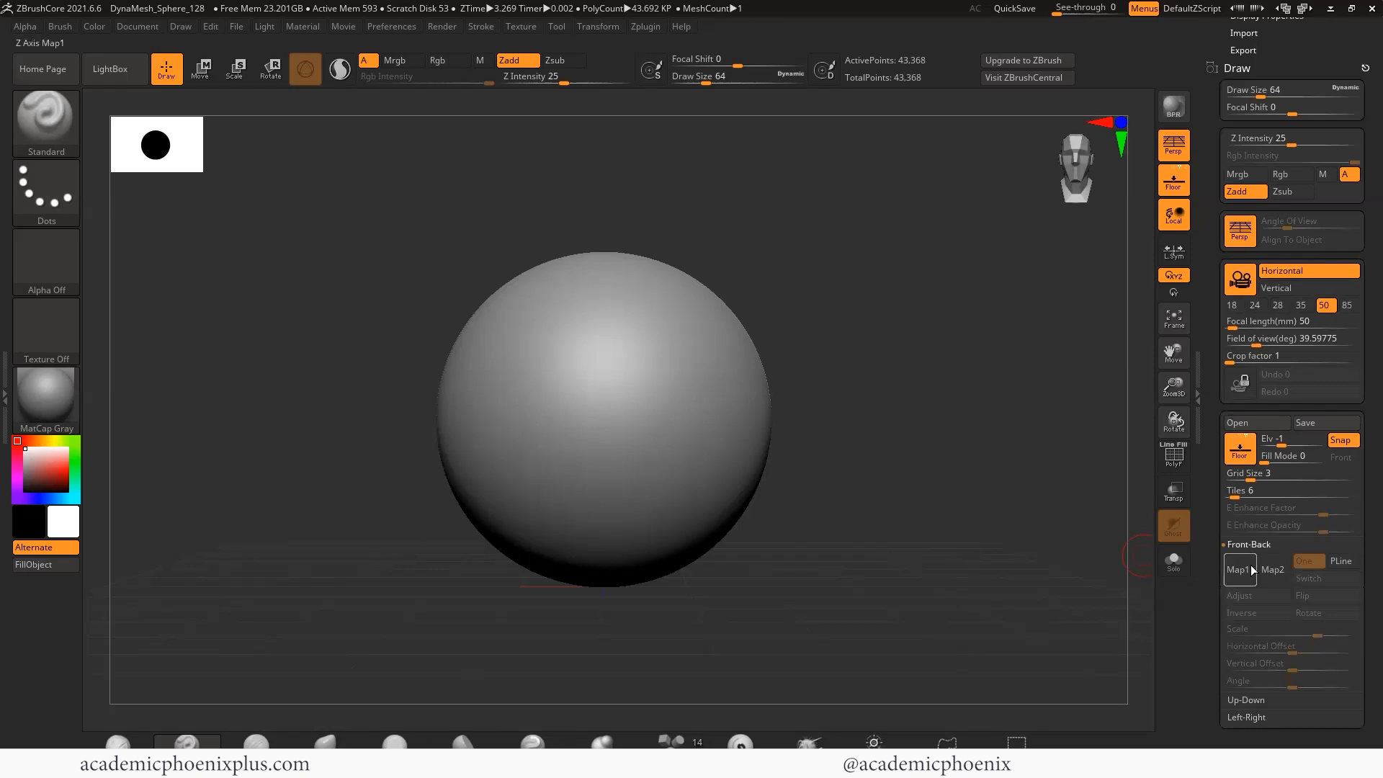
{"action": "left_click", "coordinate": [1244, 570]}
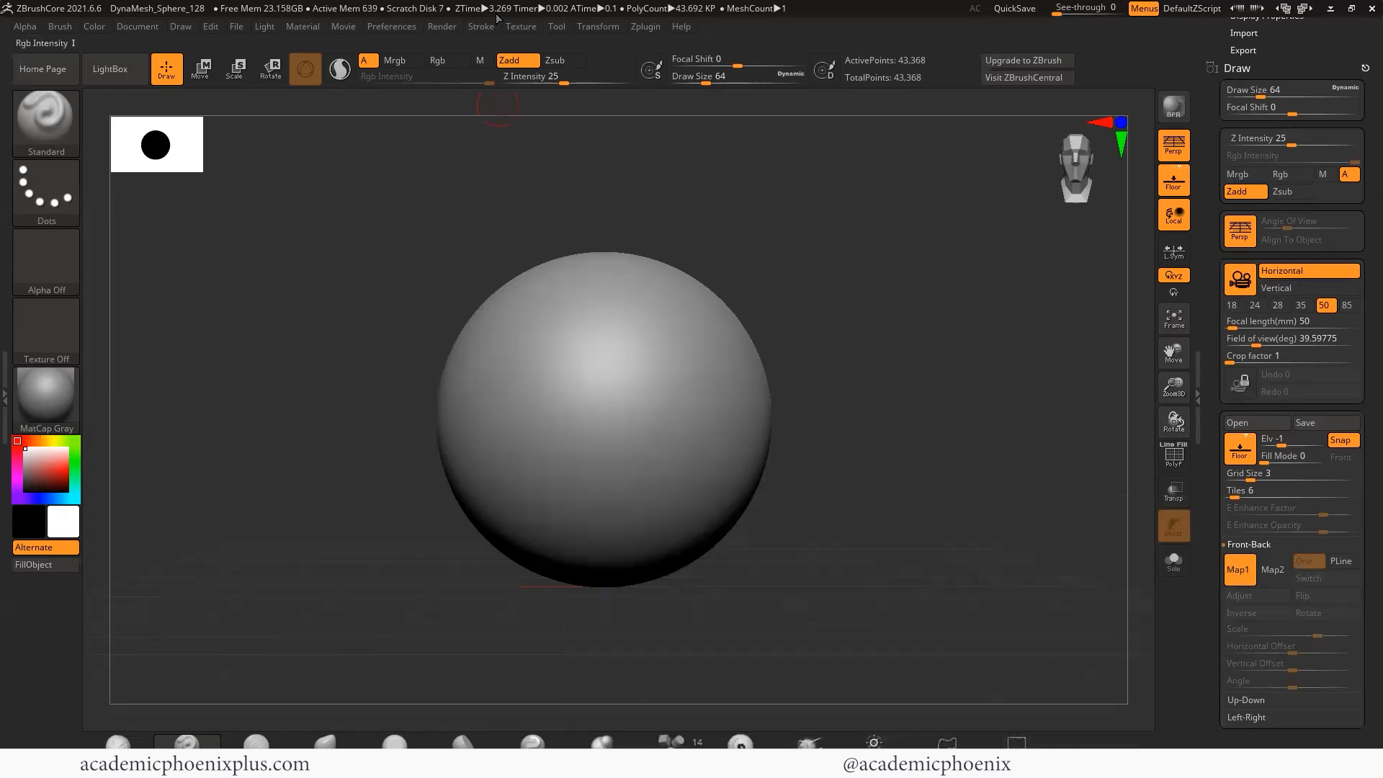
- Import the character turnaround sheet image from the Desktop as a texture
{"action": "left_click", "coordinate": [516, 26]}
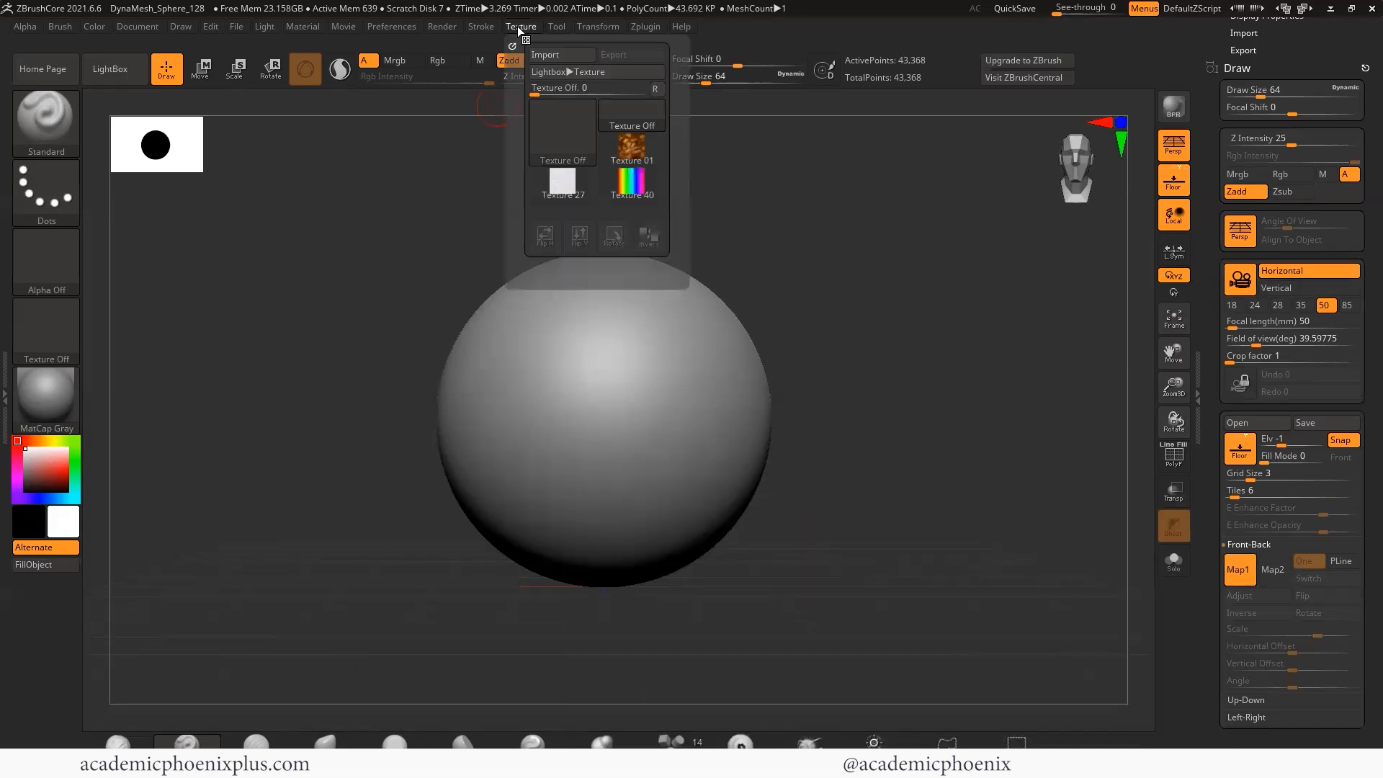
{"action": "left_click", "coordinate": [546, 54]}
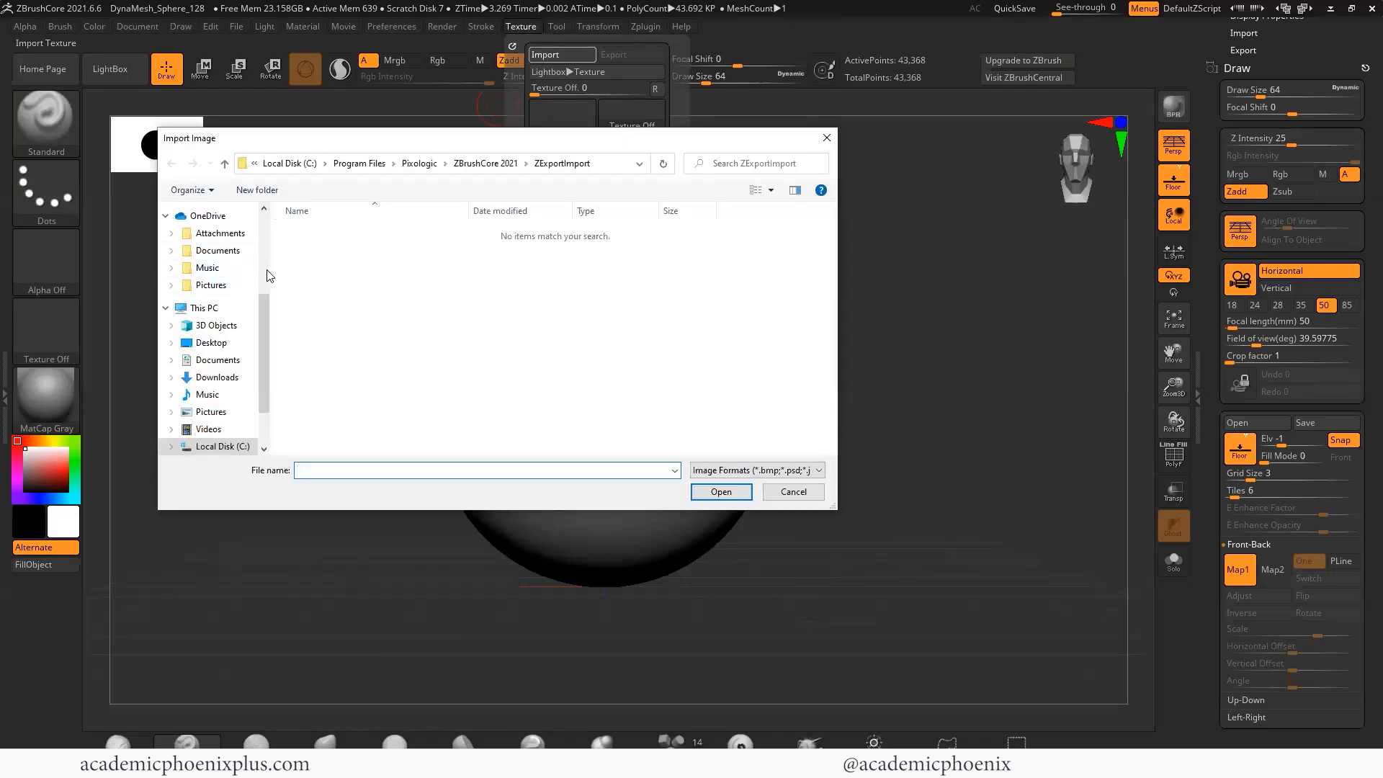
{"action": "left_click", "coordinate": [212, 343]}
{"action": "left_click_drag", "start_coordinate": [834, 292], "coordinate": [825, 340]}
{"action": "double_click", "coordinate": [391, 344]}
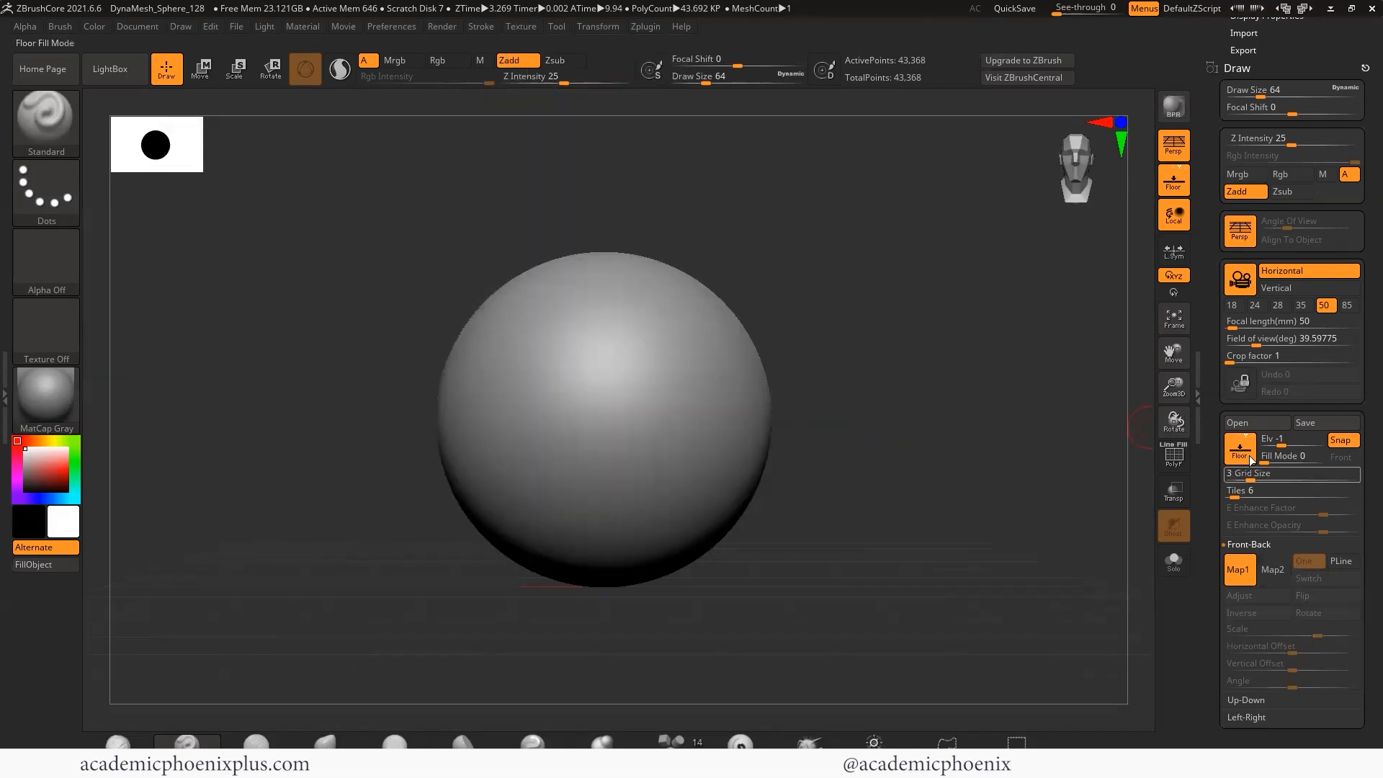
- Assign the imported character sheet to Front-Back Map1 and set its scale to 2
{"action": "left_click", "coordinate": [1240, 572]}
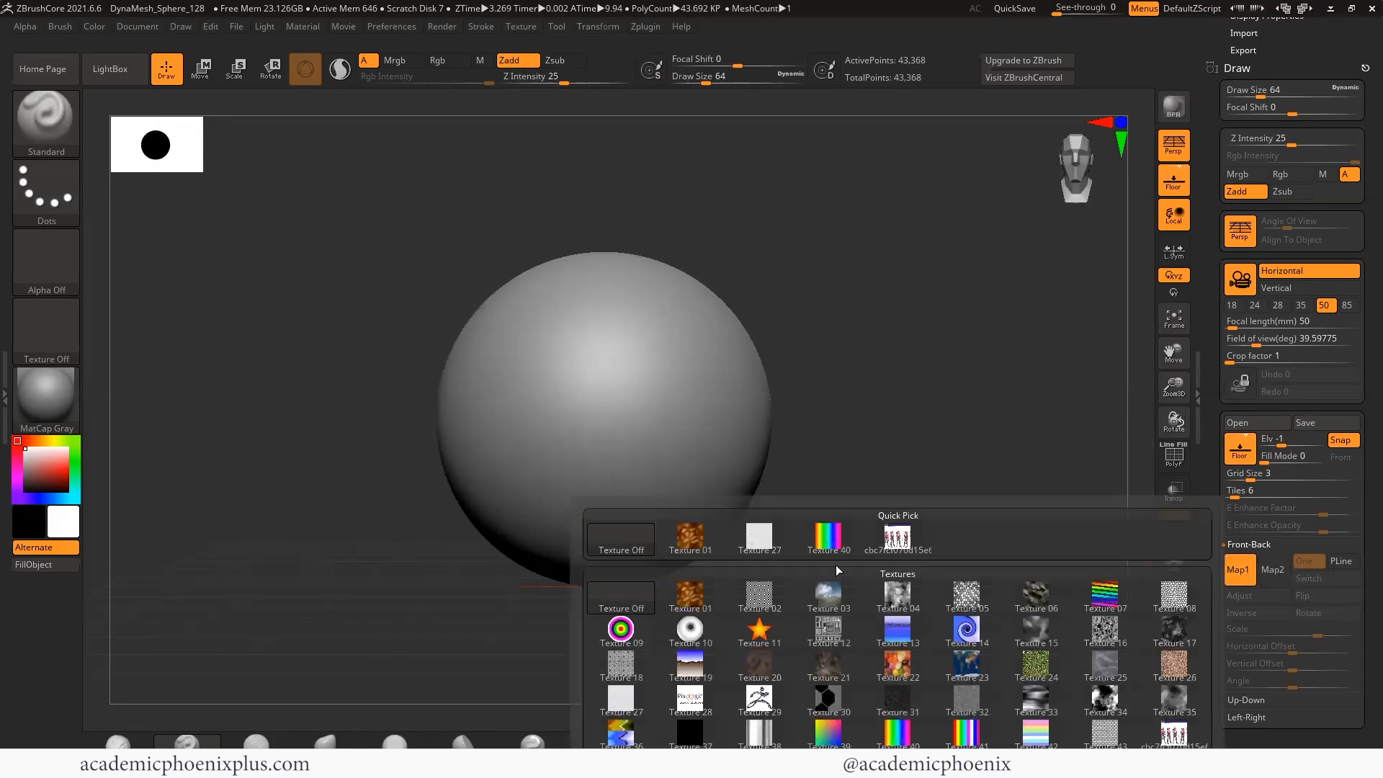
{"action": "left_click", "coordinate": [897, 539]}
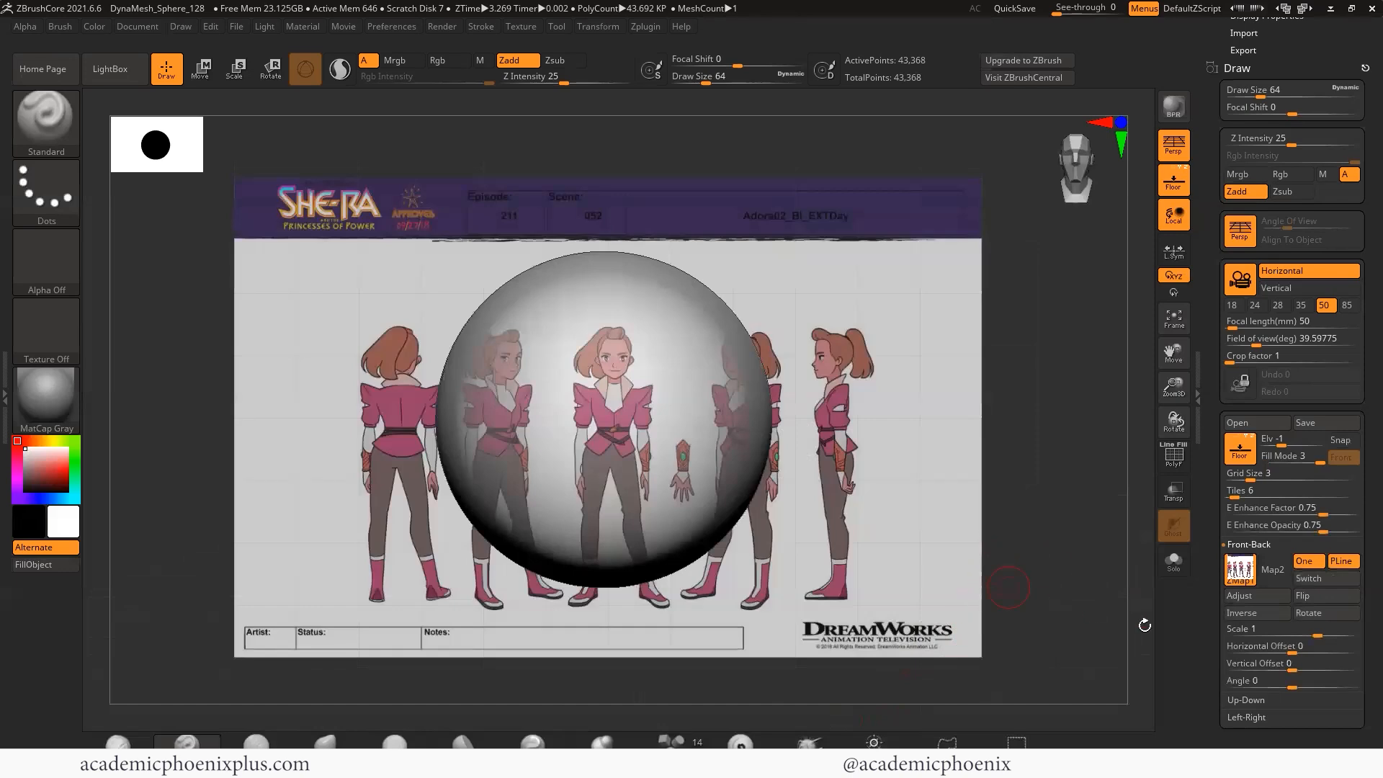
{"action": "left_click_drag", "start_coordinate": [1317, 635], "coordinate": [1231, 636]}
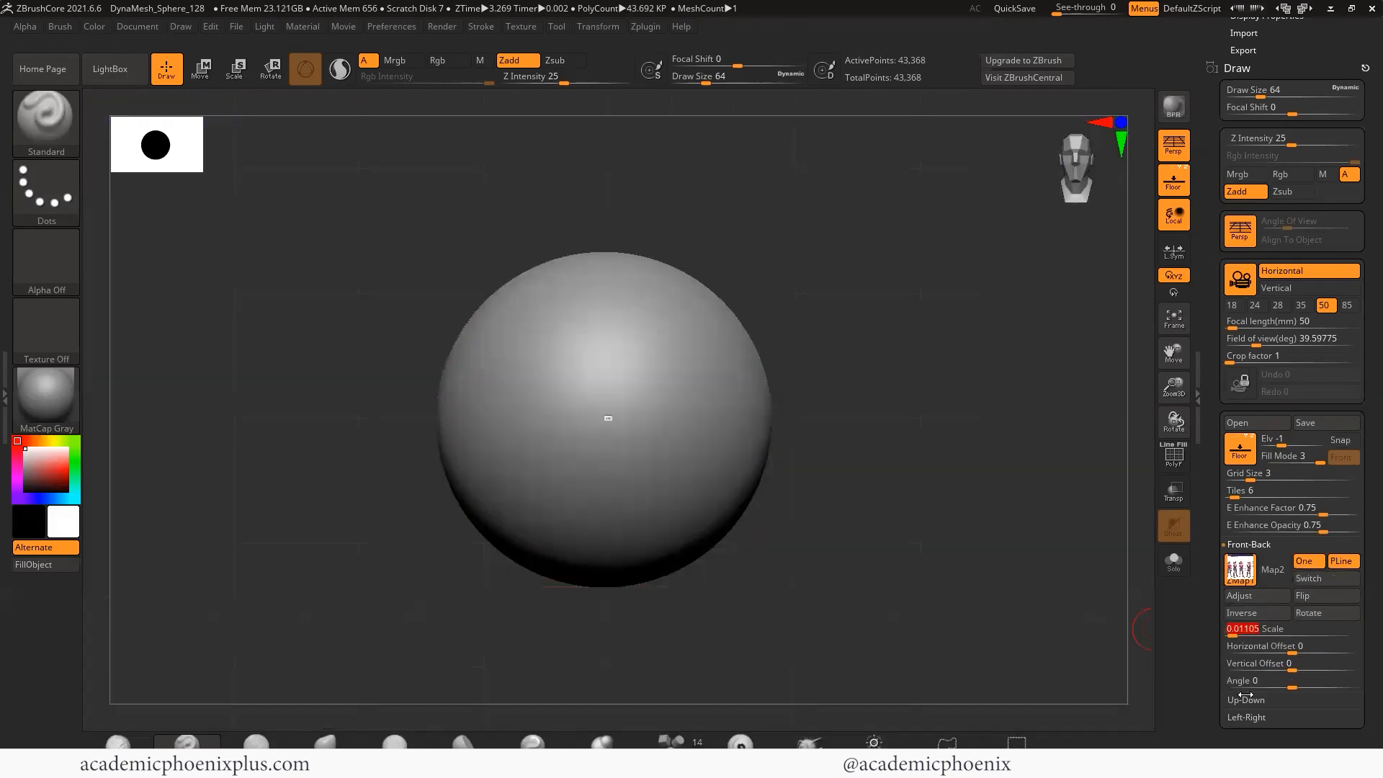
{"action": "type", "text": "2"}
{"action": "key", "text": "Return"}
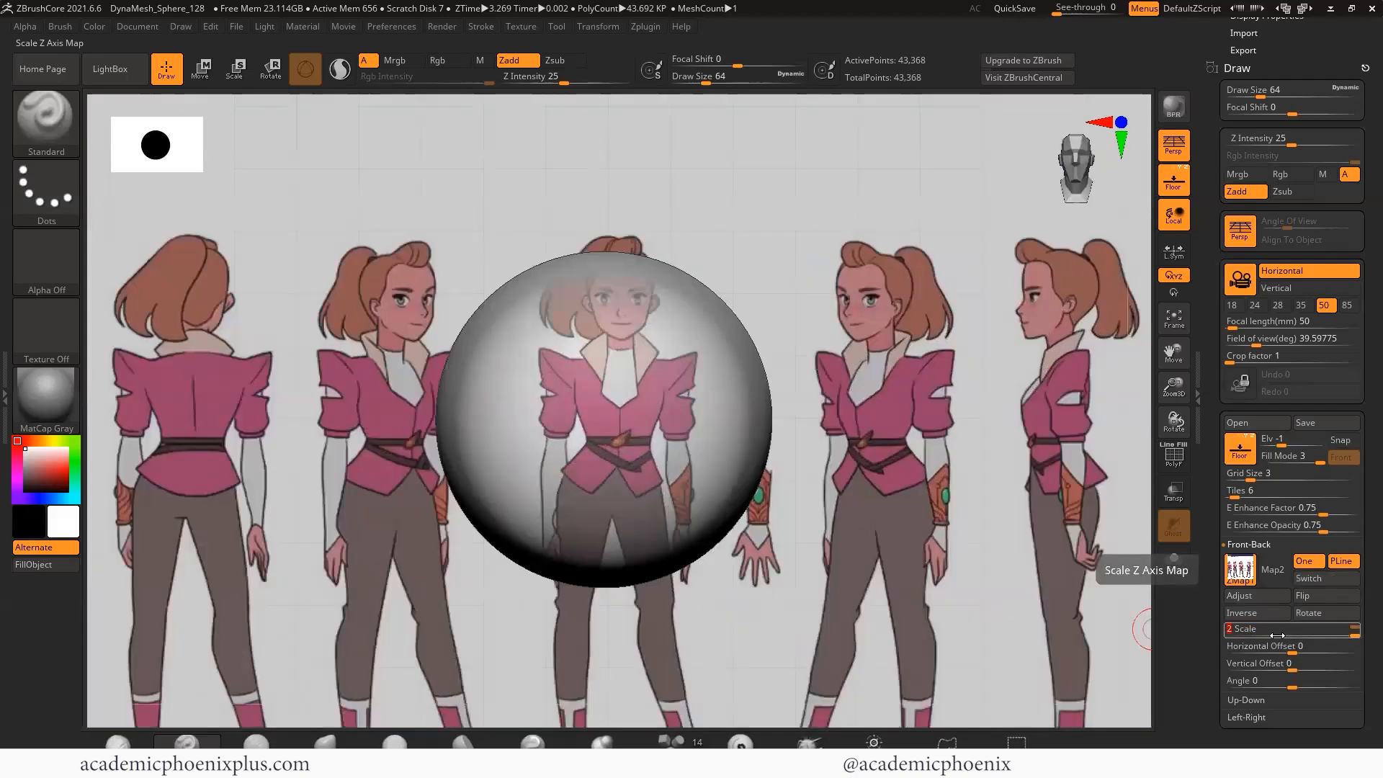
- Assign the same character sheet to Left-Right Map1 and set its scale to 2
{"action": "mouse_move", "coordinate": [1105, 416]}
{"action": "left_mouse_down"}
{"action": "mouse_move", "coordinate": [1041, 406]}
{"action": "mouse_move", "coordinate": [1102, 413]}
{"action": "left_mouse_up"}
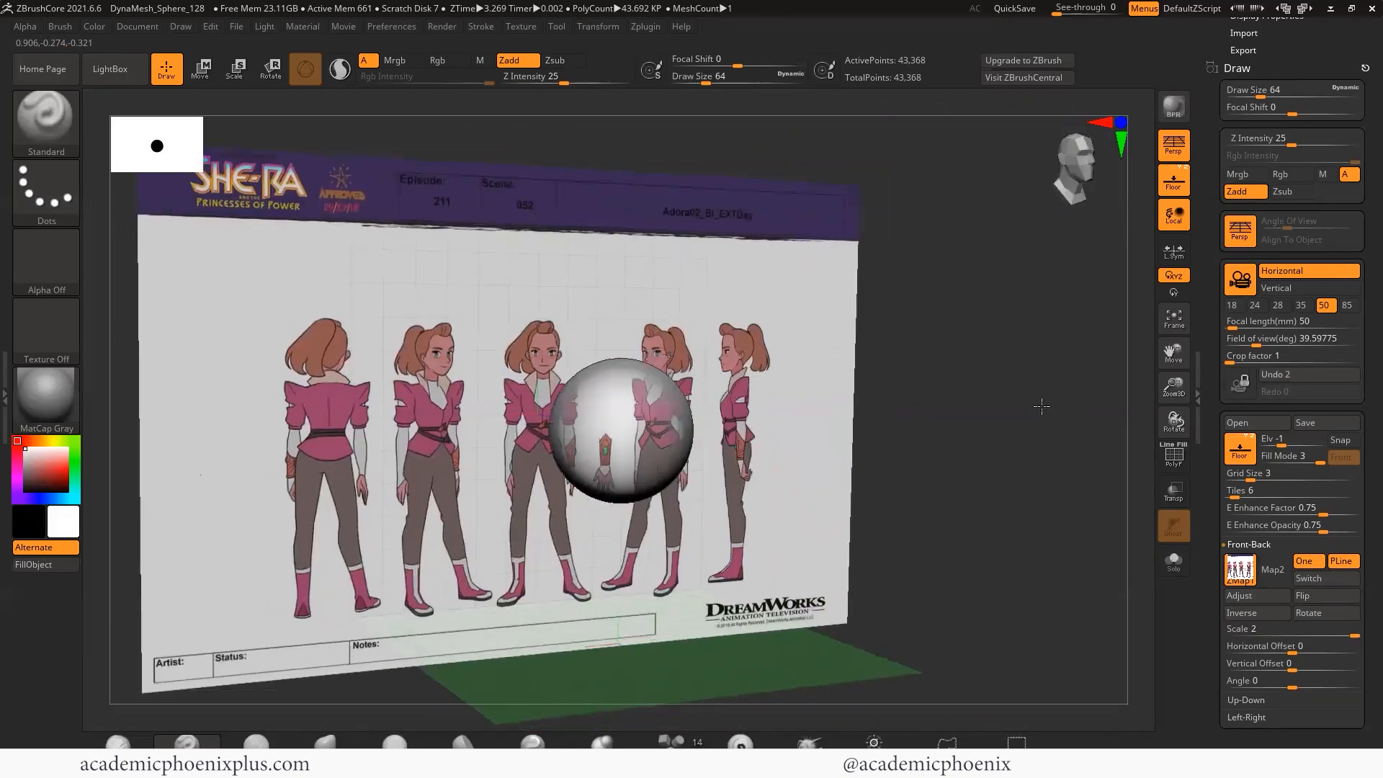
{"action": "left_click_drag", "start_coordinate": [1062, 505], "coordinate": [900, 516]}
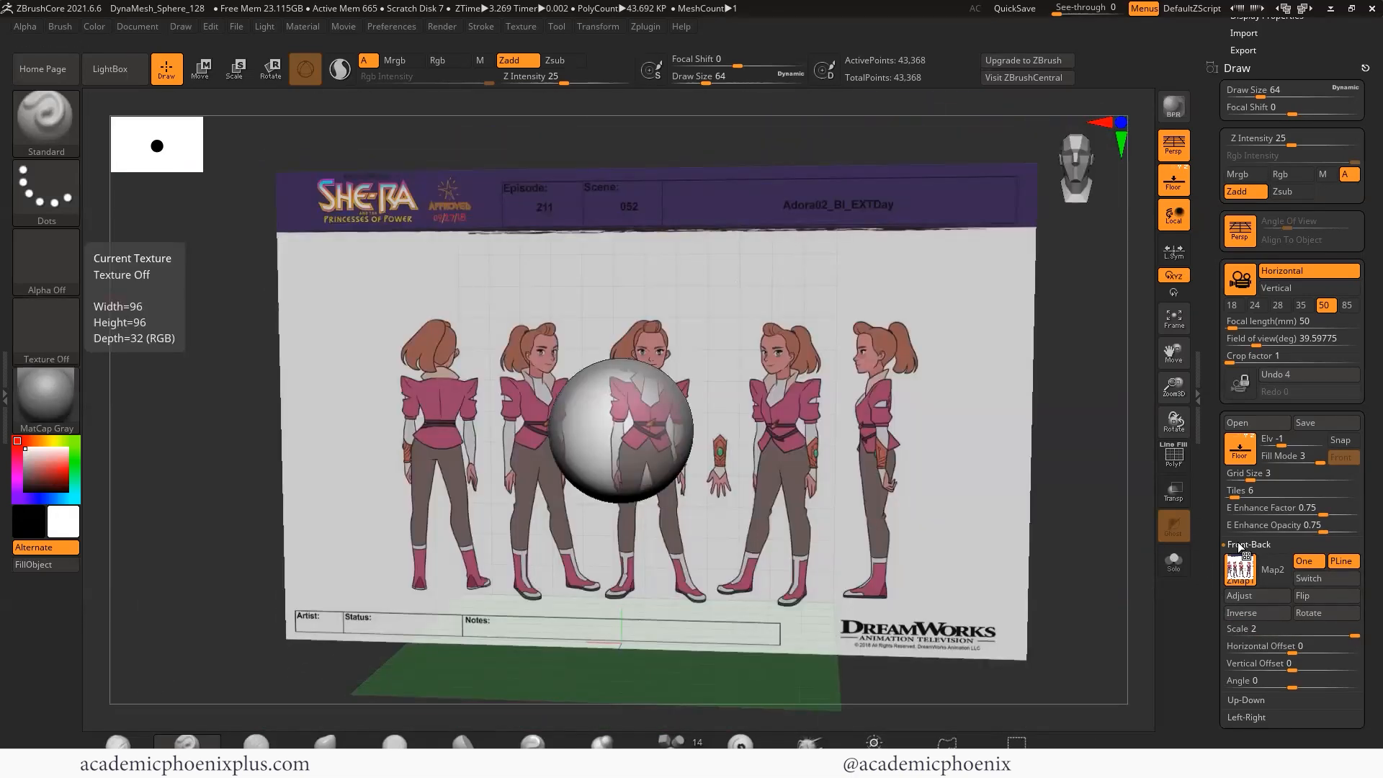
{"action": "left_click", "coordinate": [1237, 546]}
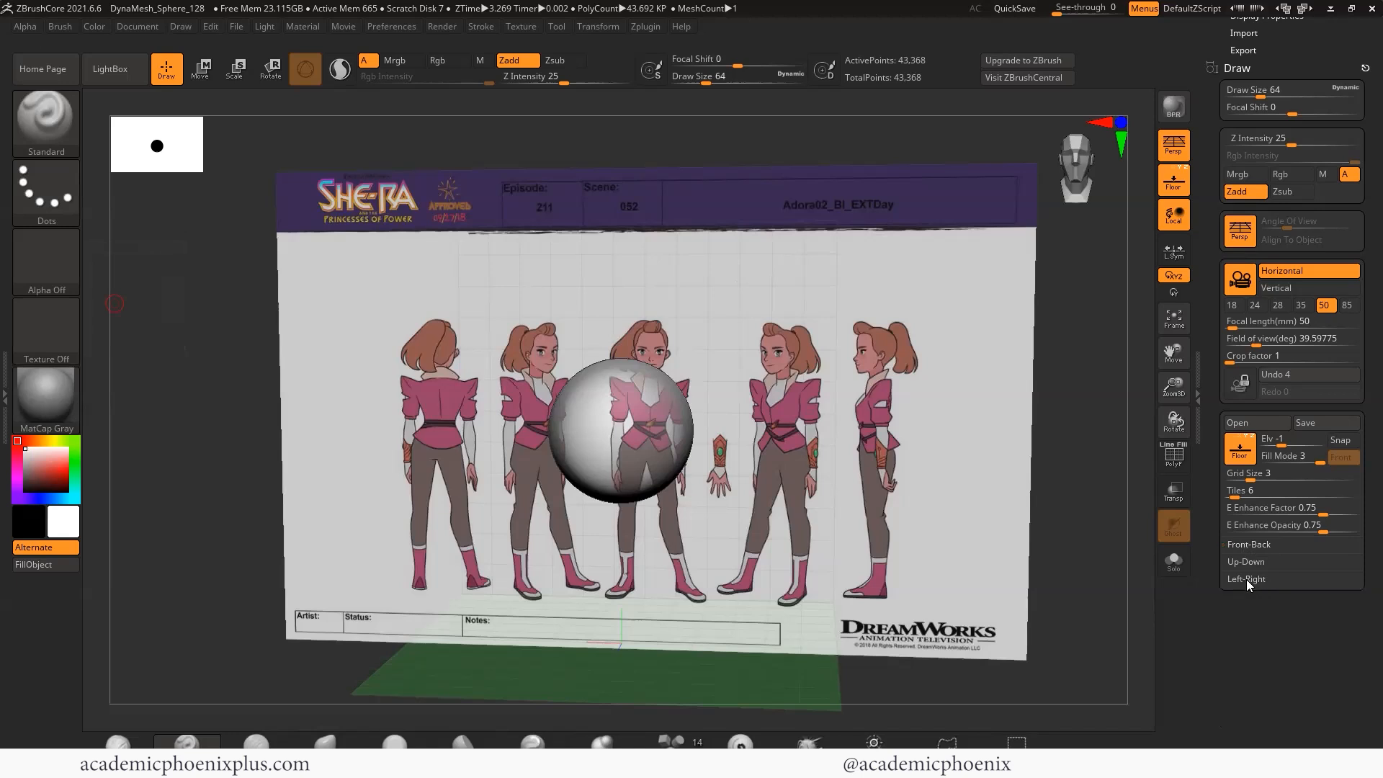
{"action": "left_click", "coordinate": [1246, 580]}
{"action": "left_click", "coordinate": [1237, 609]}
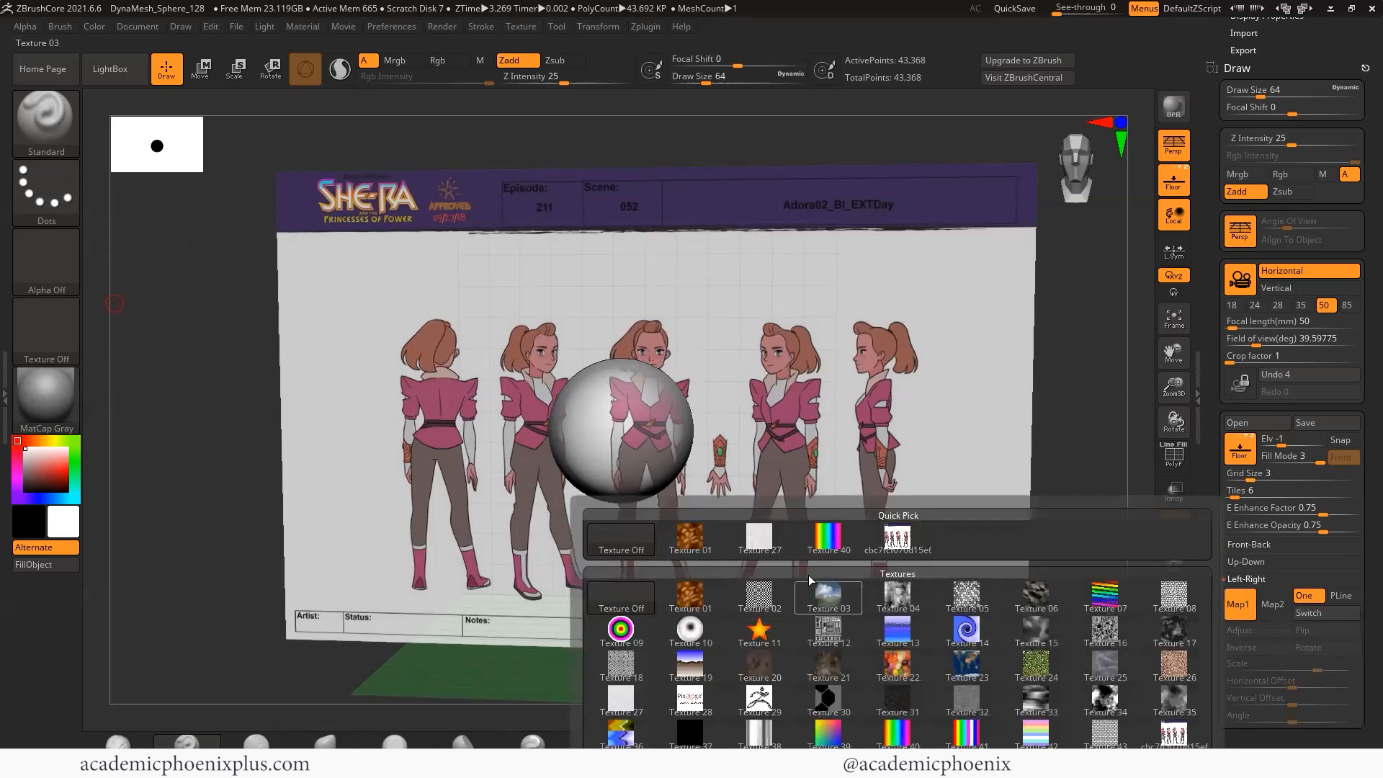
{"action": "left_click", "coordinate": [900, 540]}
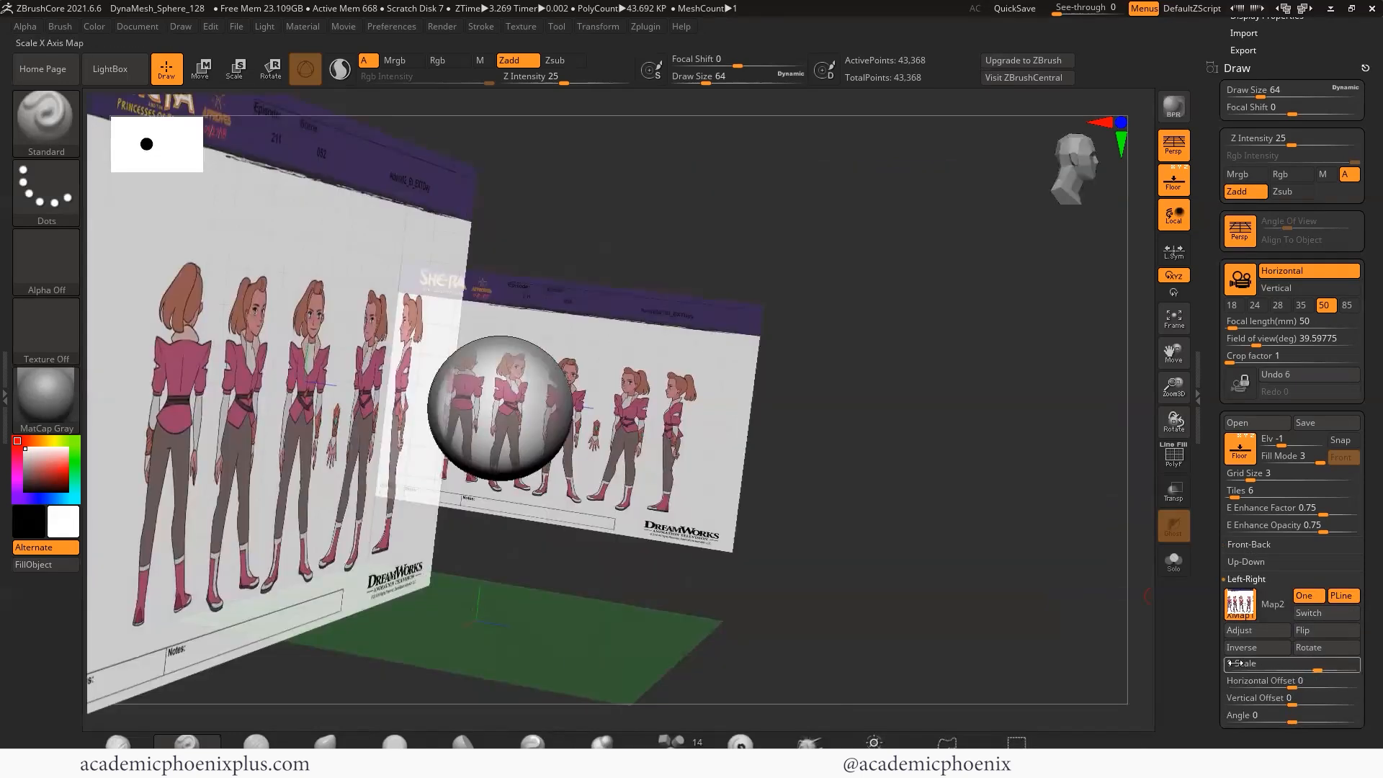
{"action": "left_click_drag", "start_coordinate": [1249, 670], "coordinate": [1296, 671]}
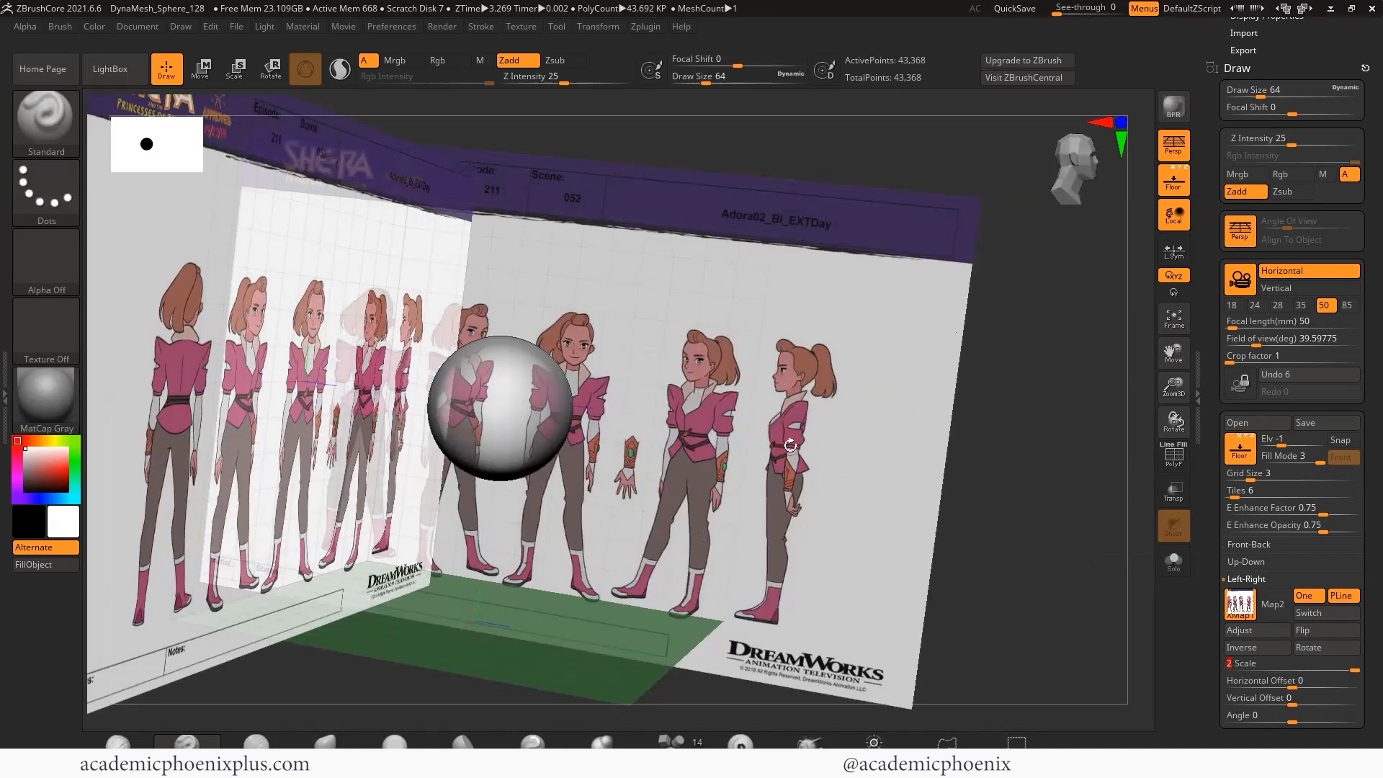
- Flip the Left-Right reference image and set its horizontal offset to 1
{"action": "left_click", "coordinate": [1326, 628]}
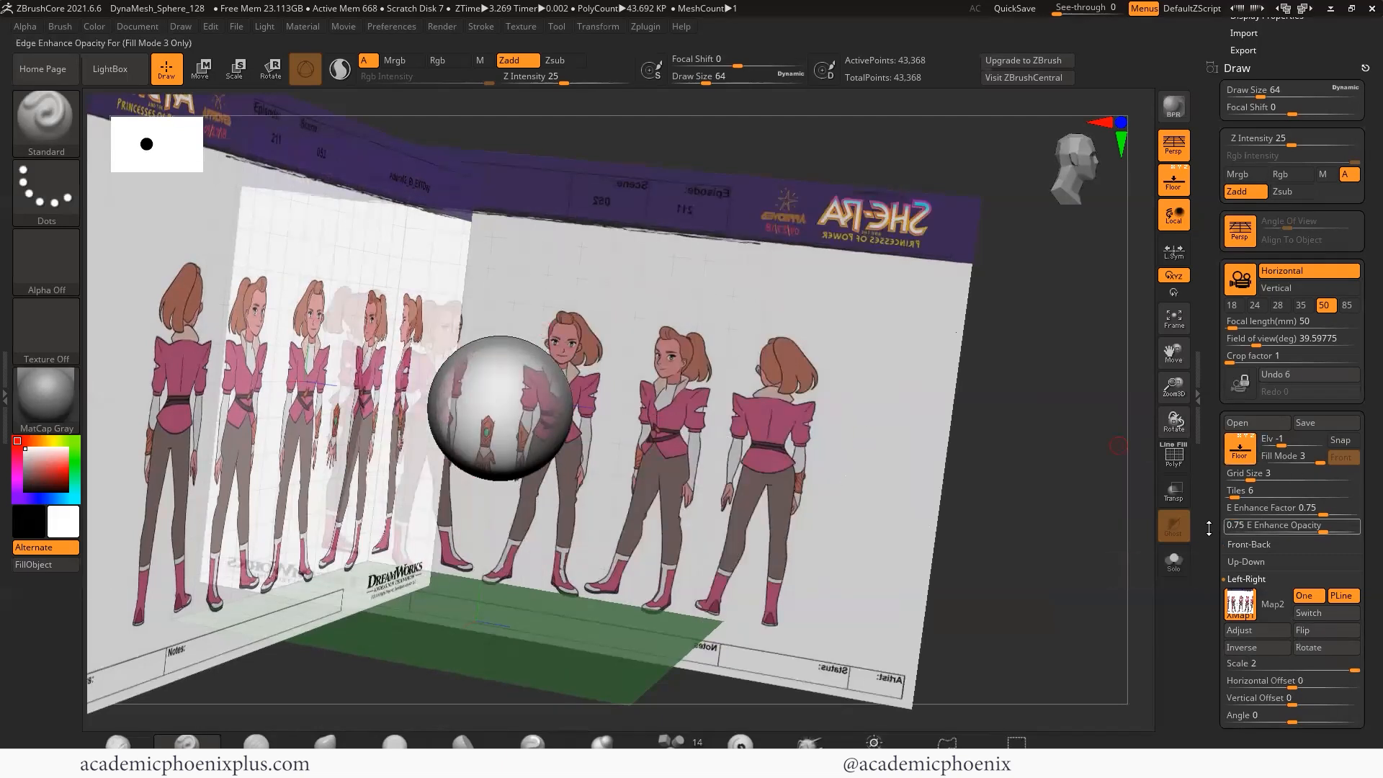
{"action": "left_click_drag", "start_coordinate": [1292, 688], "coordinate": [1365, 682]}
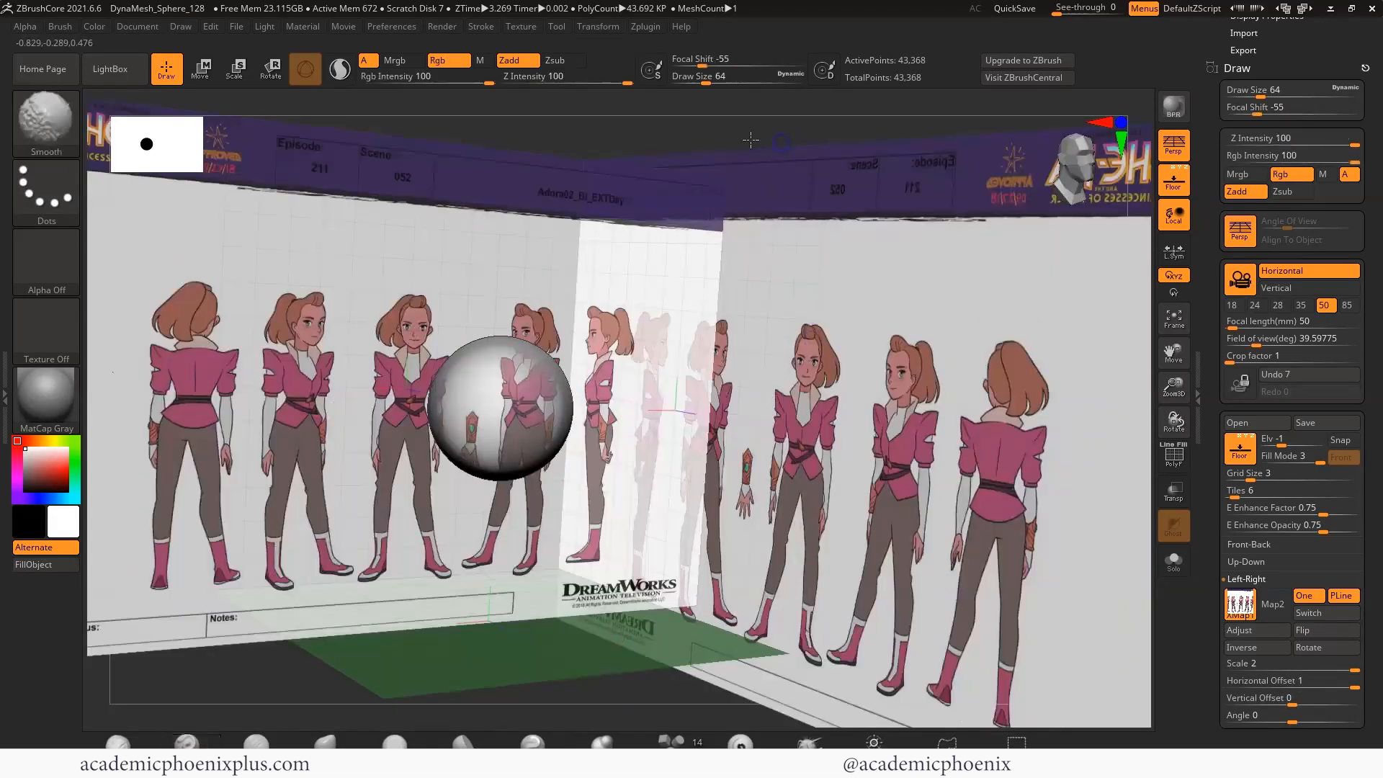
- Compare the front view of the reference images with perspective distortion on and off
{"action": "left_click_drag", "start_coordinate": [750, 140], "coordinate": [748, 142], "text": "shift"}
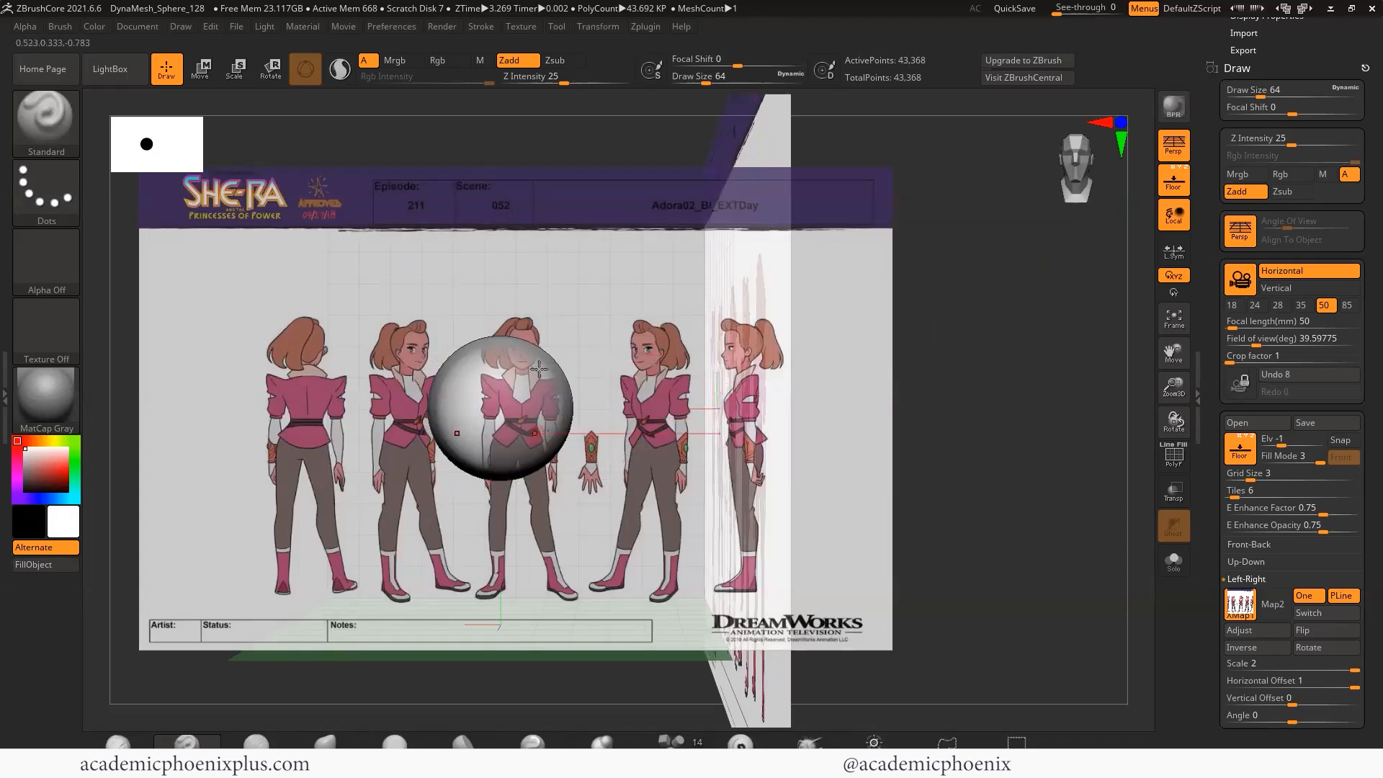
{"action": "left_click", "coordinate": [1173, 144]}
{"action": "left_click", "coordinate": [1173, 144]}
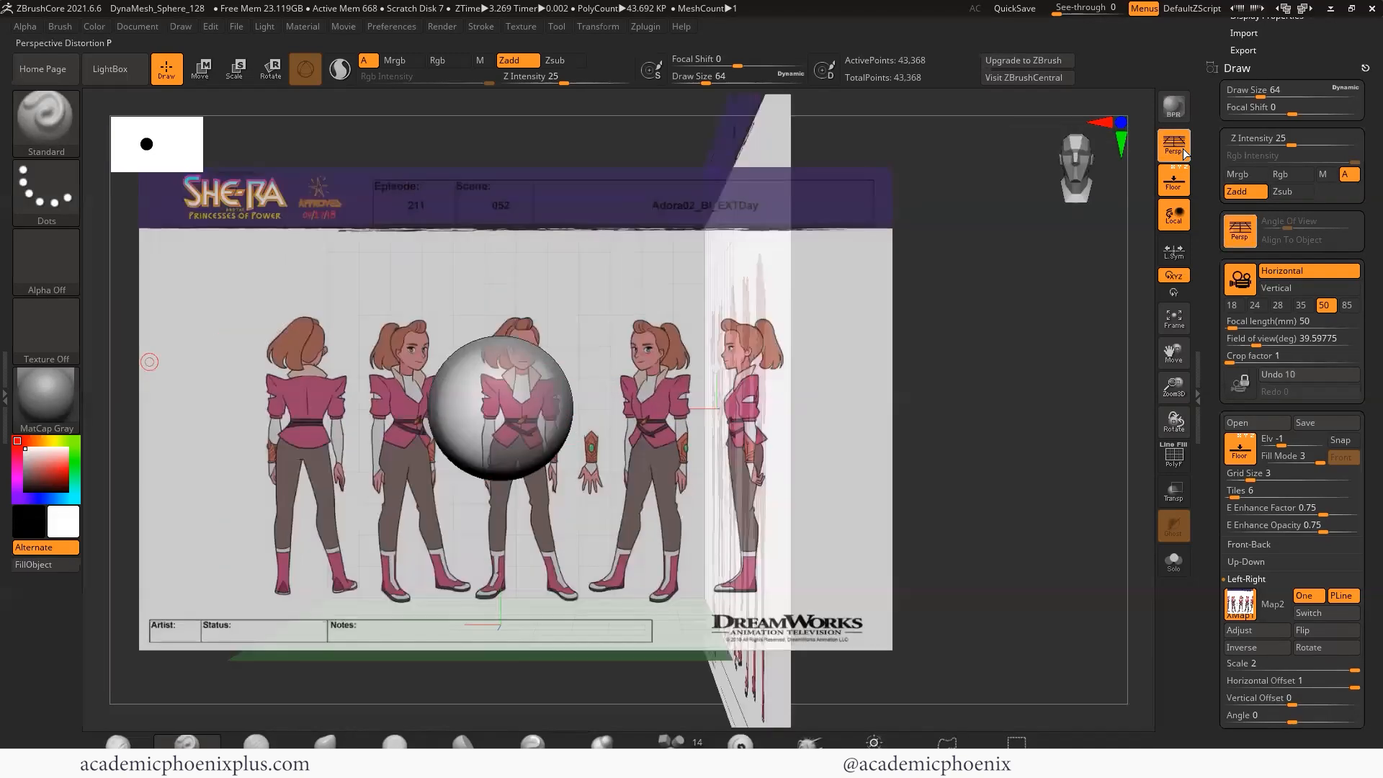
{"action": "left_click", "coordinate": [1175, 147]}
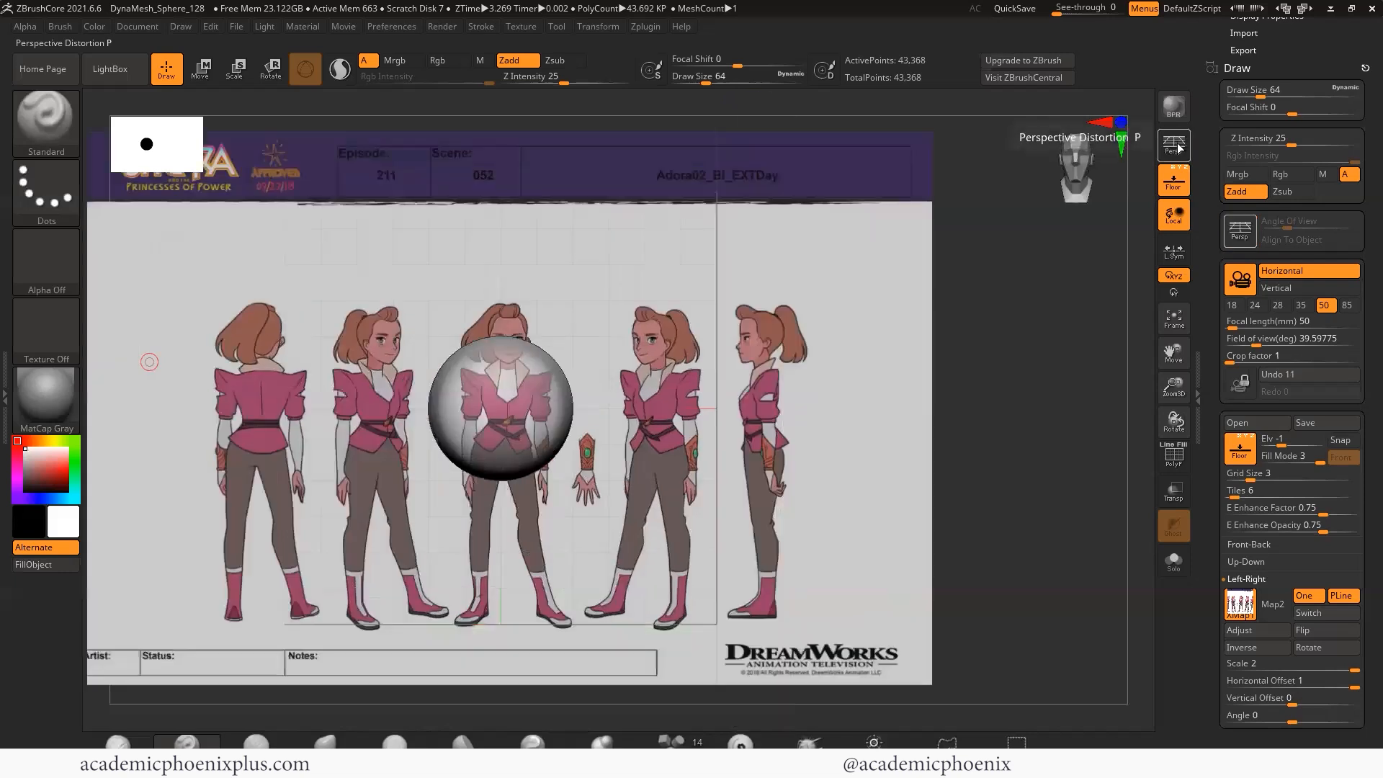
{"action": "left_click", "coordinate": [1175, 147]}
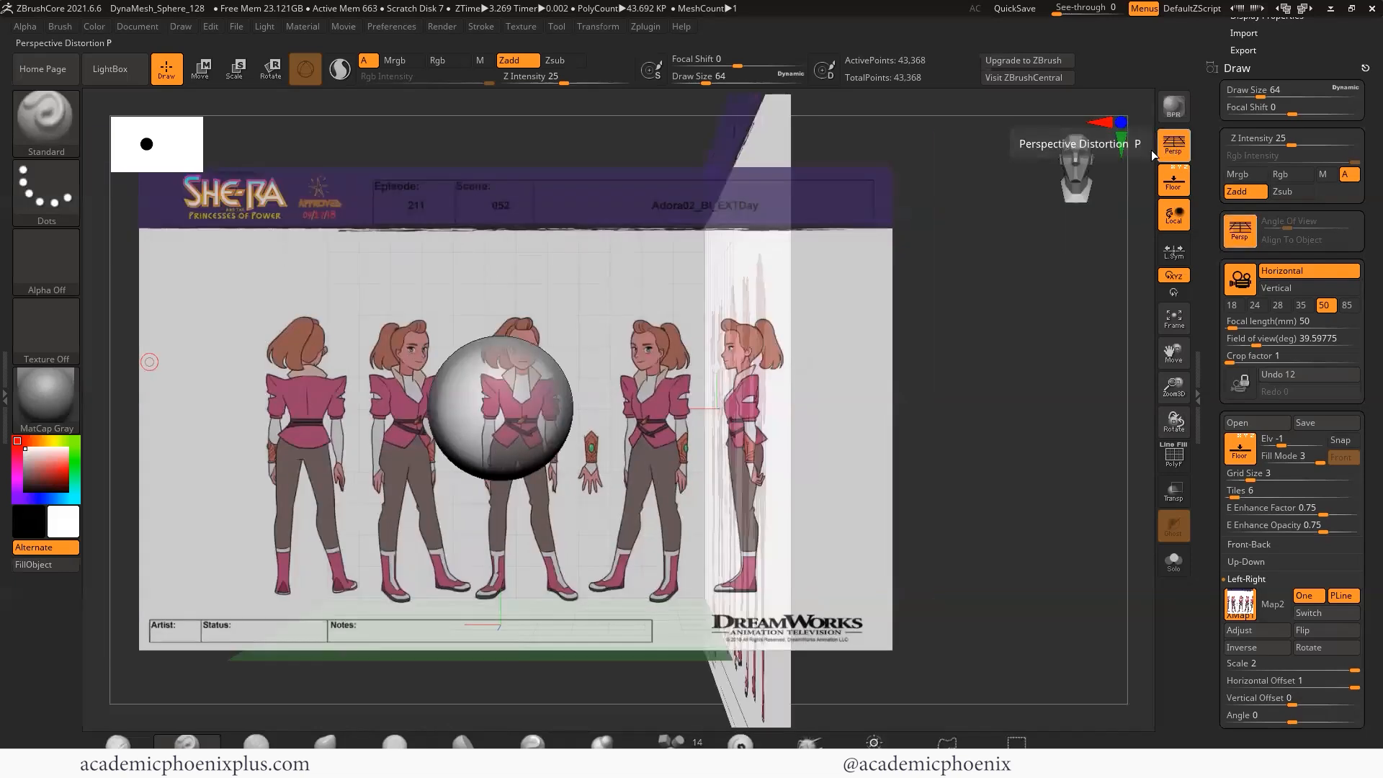
{"action": "left_click", "coordinate": [1175, 147]}
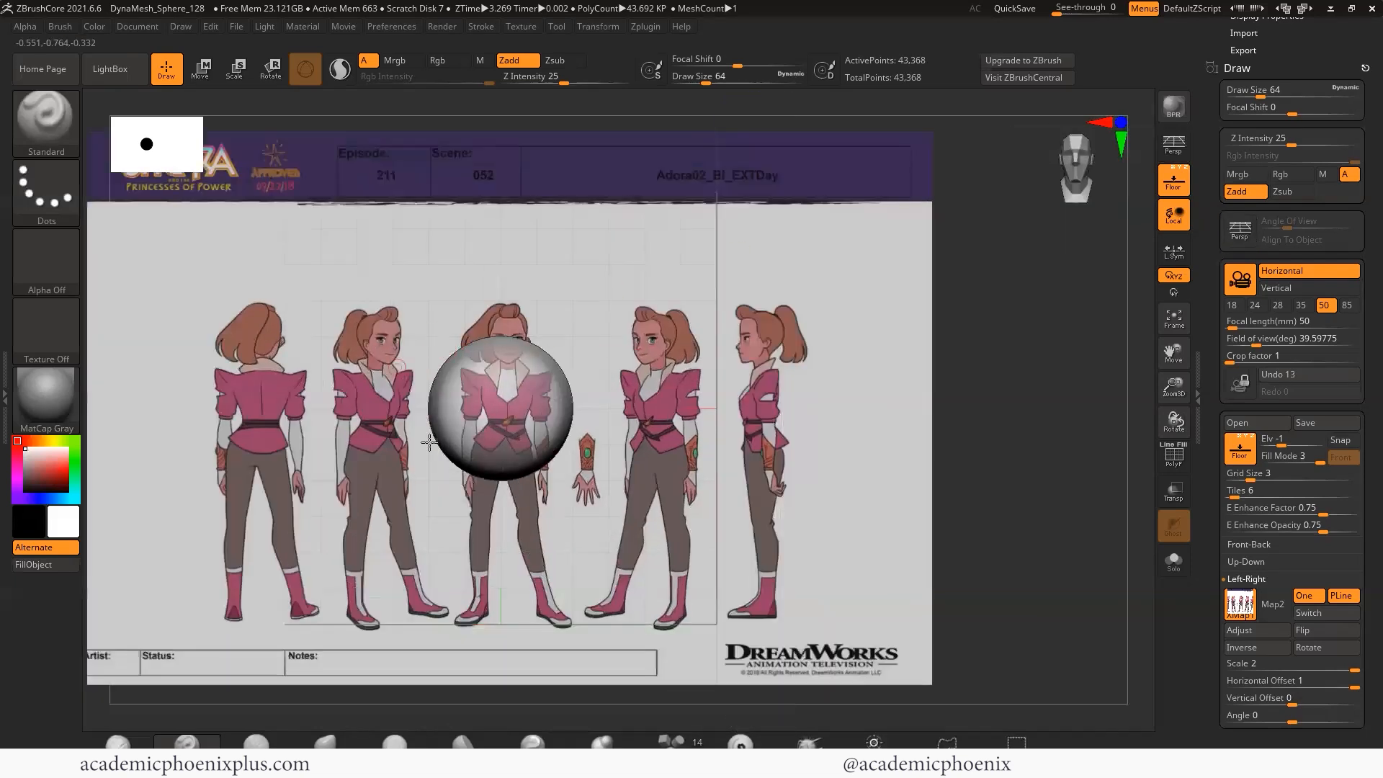
{"action": "left_click", "coordinate": [1179, 149]}
- Hide the floor grid with its reference images, and show it again
{"action": "left_click", "coordinate": [1180, 181]}
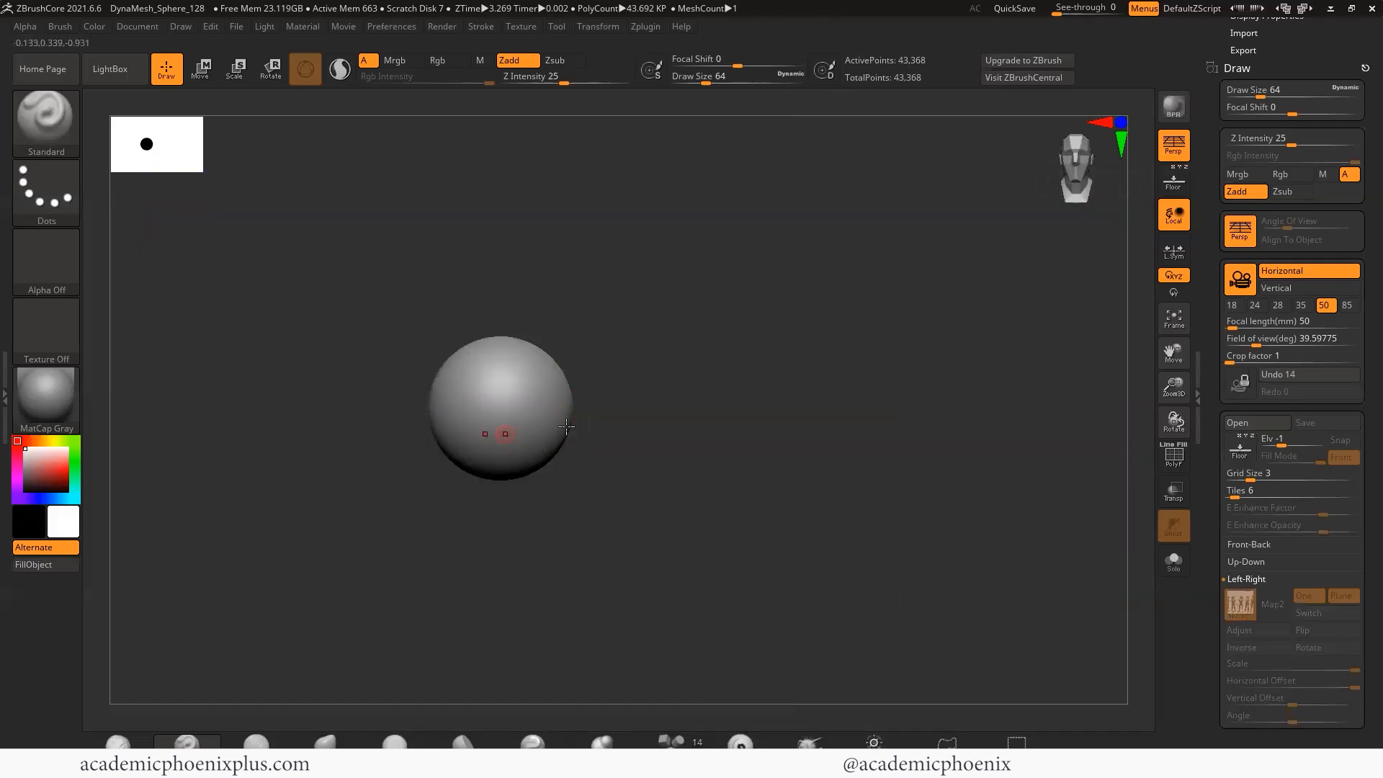
{"action": "key", "text": "shift+p"}
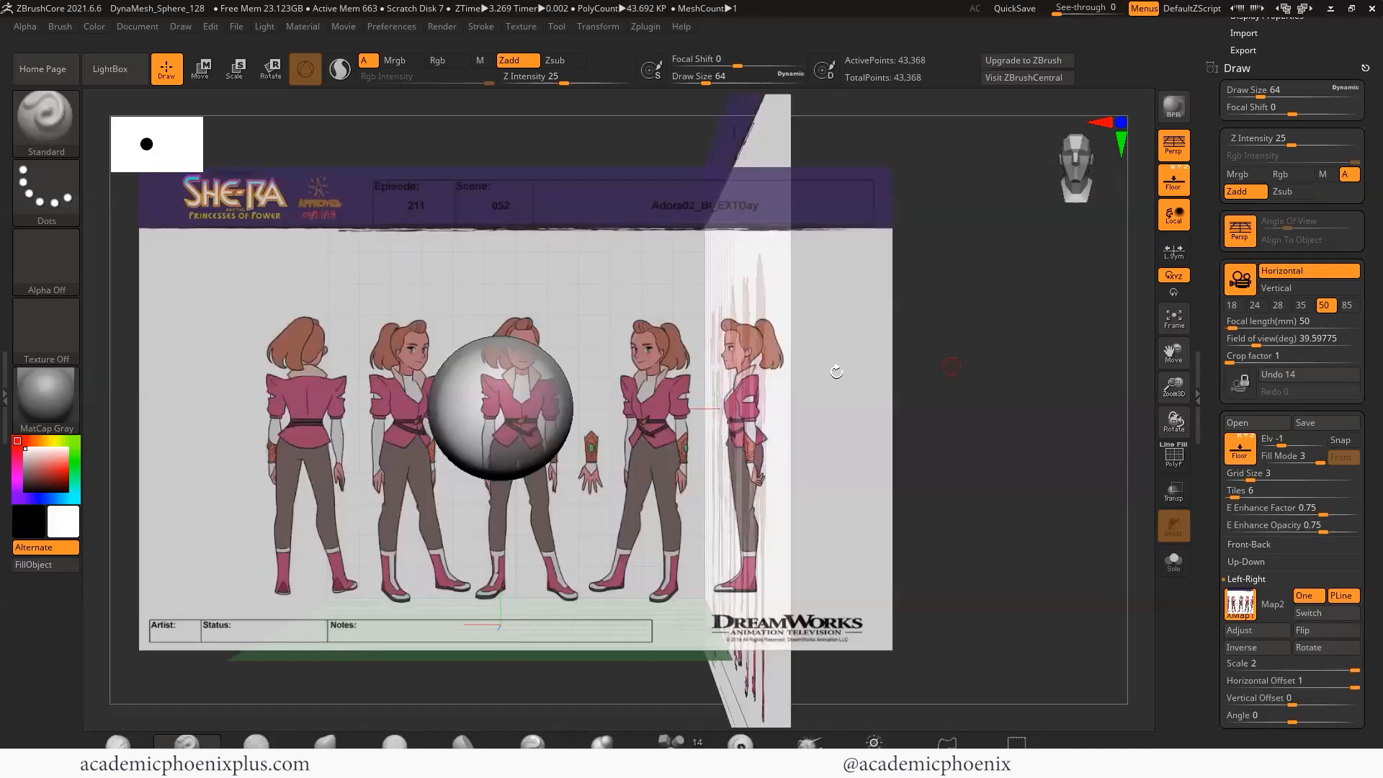
{"action": "key", "text": "f"}
- Collapse the docked Draw palette and bring the Tool palette back into view
{"action": "scroll", "coordinate": [1246, 167], "scroll_direction": "up", "scroll_amount": 2}
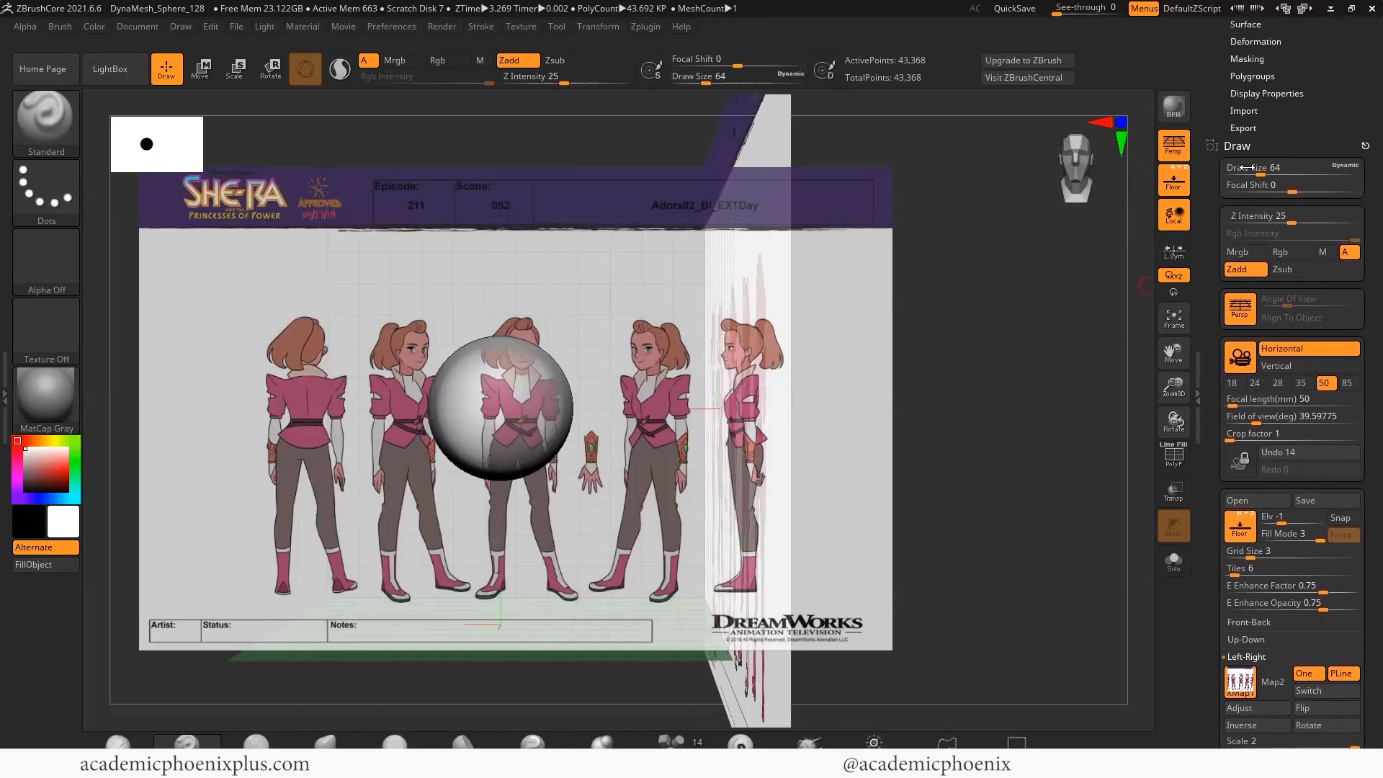
{"action": "left_click", "coordinate": [1237, 147]}
{"action": "left_click_drag", "start_coordinate": [1215, 177], "coordinate": [1217, 304]}
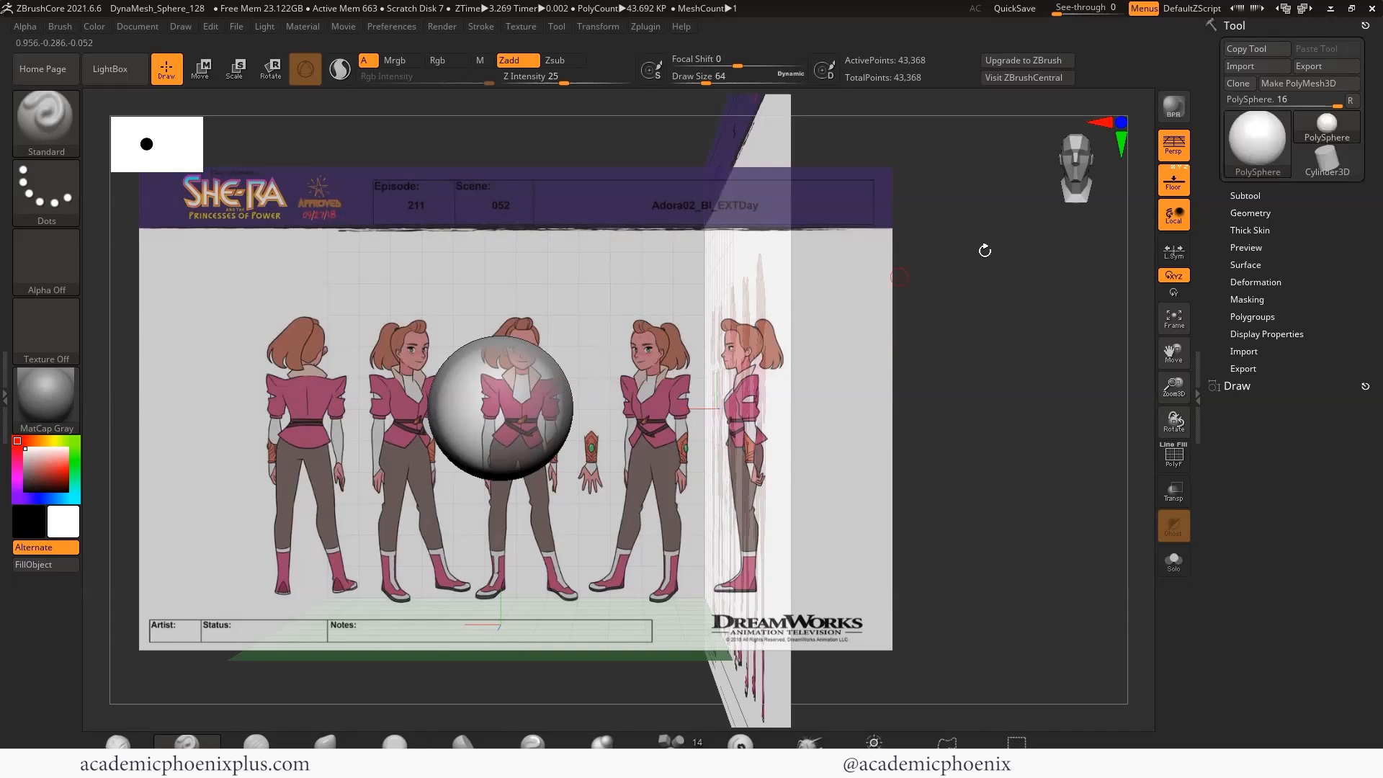
- Turn off perspective distortion and move the sphere up along Y onto the central front-view figure's head
{"action": "left_click", "coordinate": [1186, 144]}
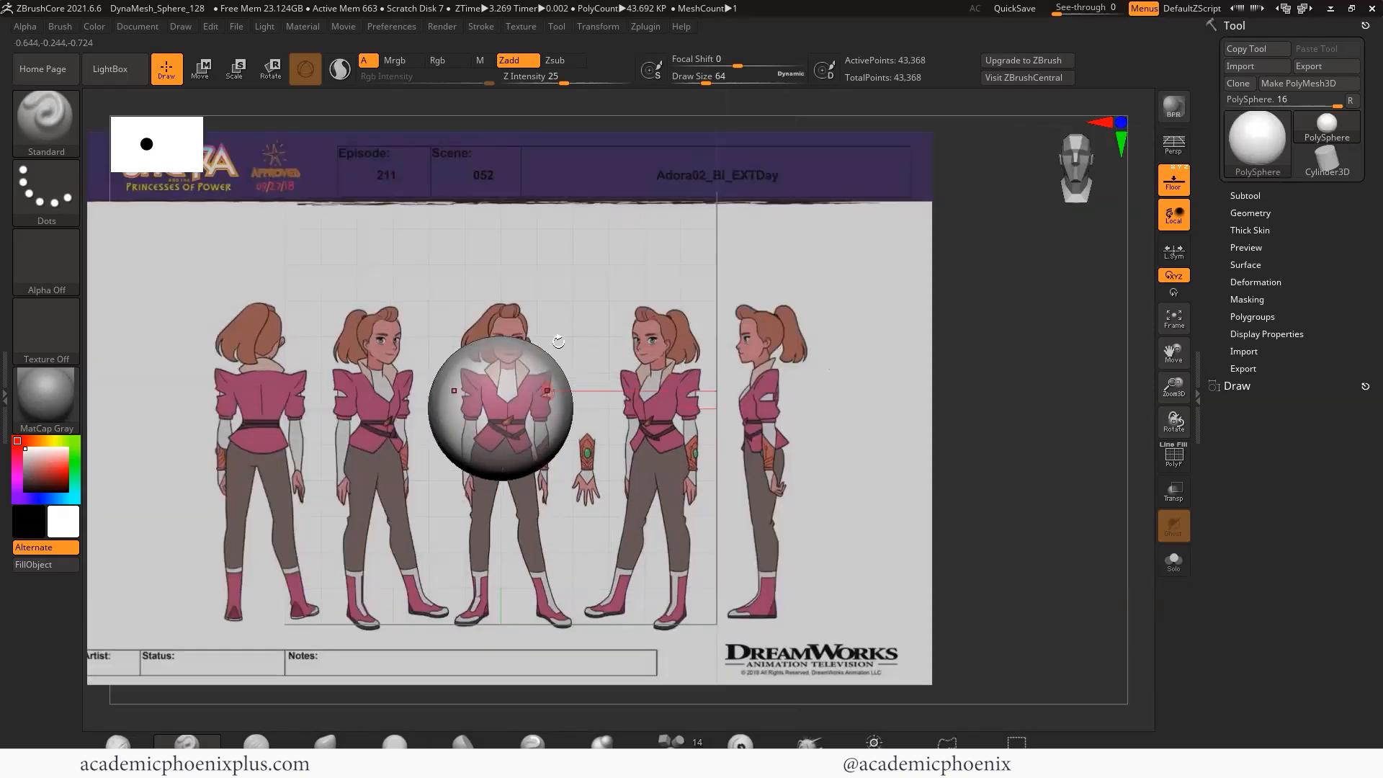
{"action": "left_click", "coordinate": [214, 73]}
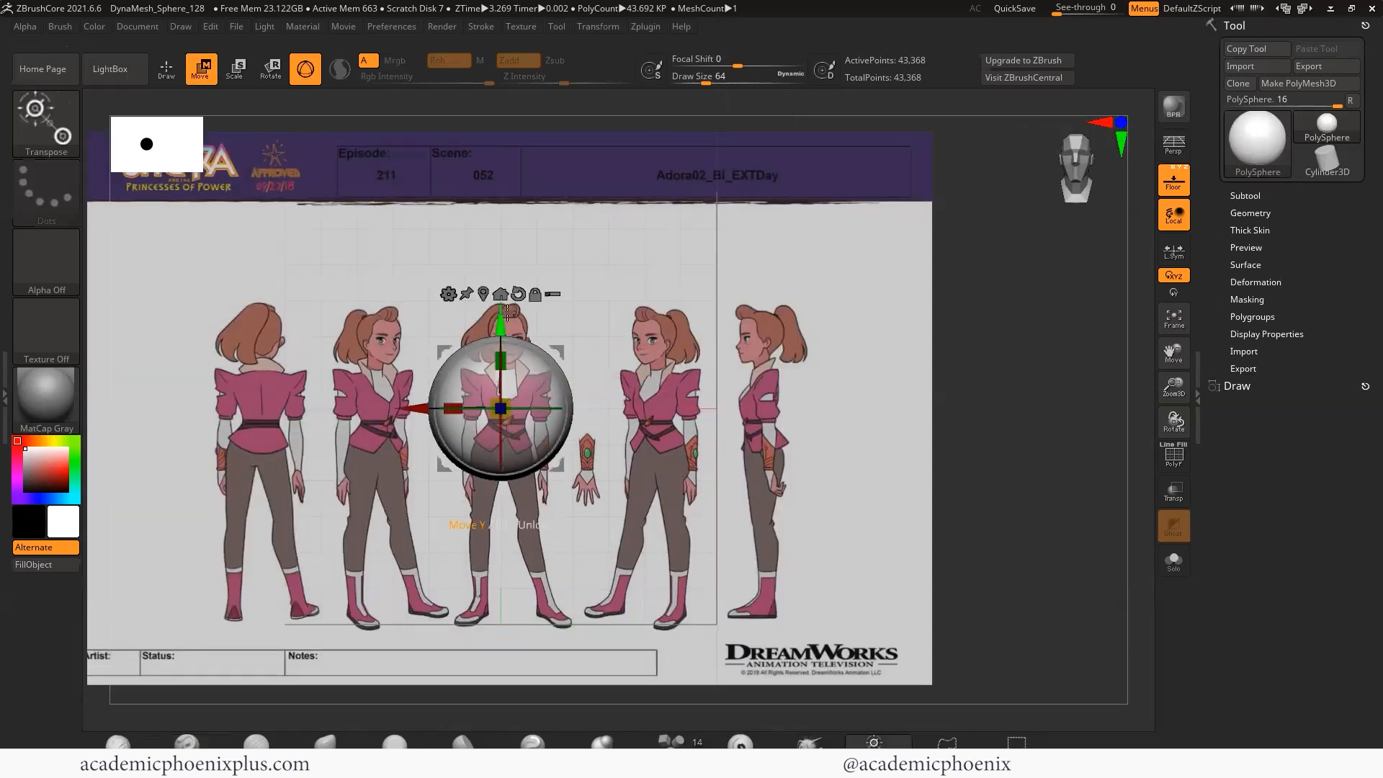
{"action": "left_click_drag", "start_coordinate": [507, 287], "coordinate": [521, 254]}
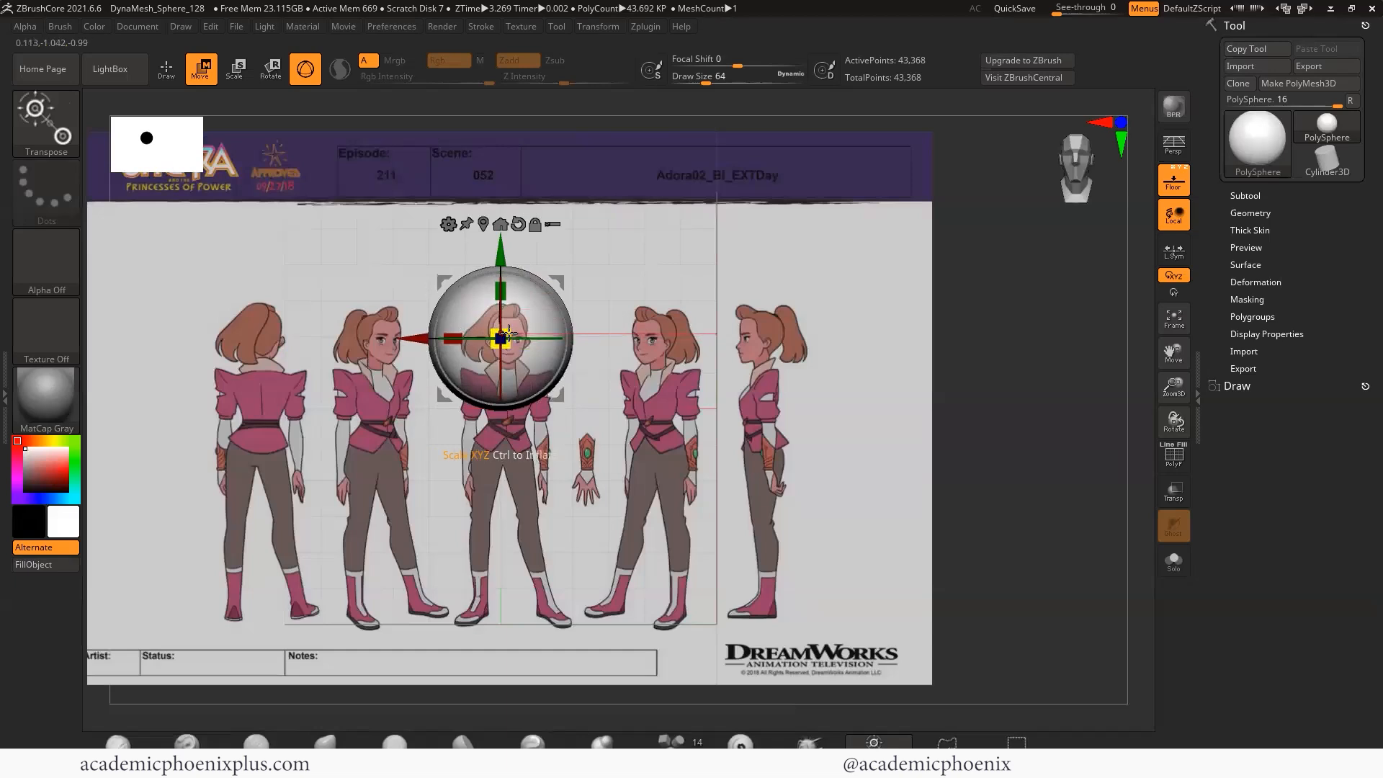
- Scale the sphere down to fit the front-view figure's head, undoing unwanted gizmo adjustments
{"action": "left_click_drag", "start_coordinate": [507, 333], "coordinate": [428, 341]}
{"action": "key", "text": "ctrl+z"}
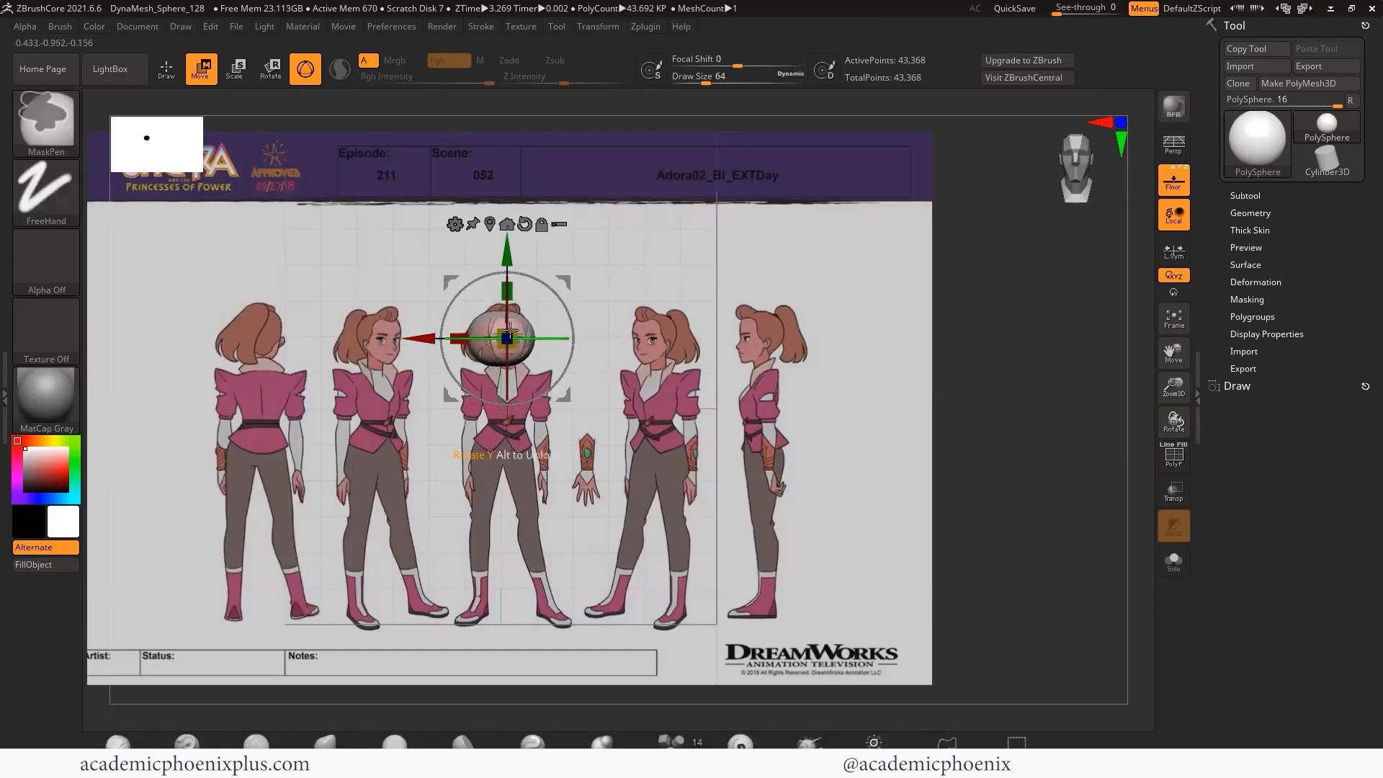
{"action": "key", "text": "ctrl+shift+z"}
{"action": "left_click_drag", "start_coordinate": [568, 339], "coordinate": [526, 338]}
{"action": "key", "text": "ctrl+z"}
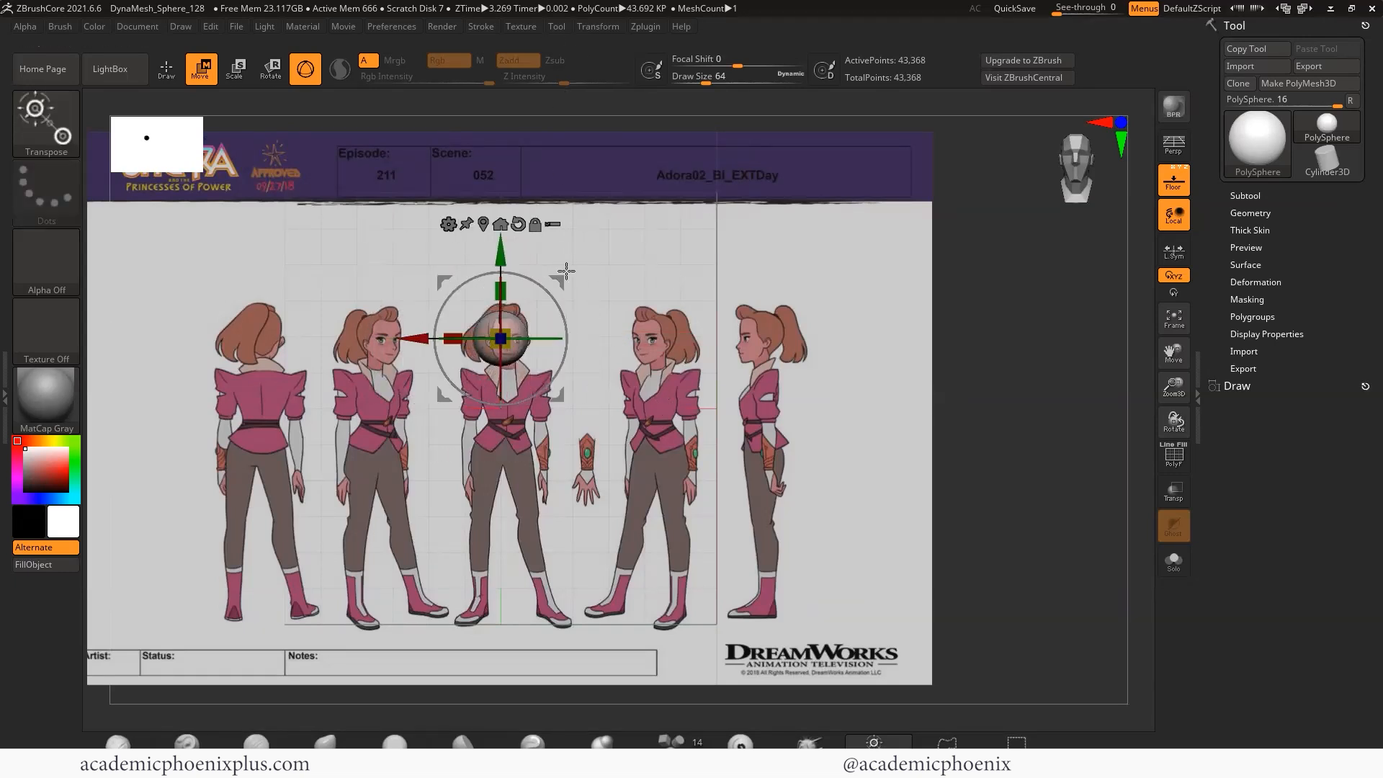
- Centre the sphere on the front-view head, narrow it to the face's width, and align it with the side-view head along Z
{"action": "left_click_drag", "start_coordinate": [416, 339], "coordinate": [423, 340]}
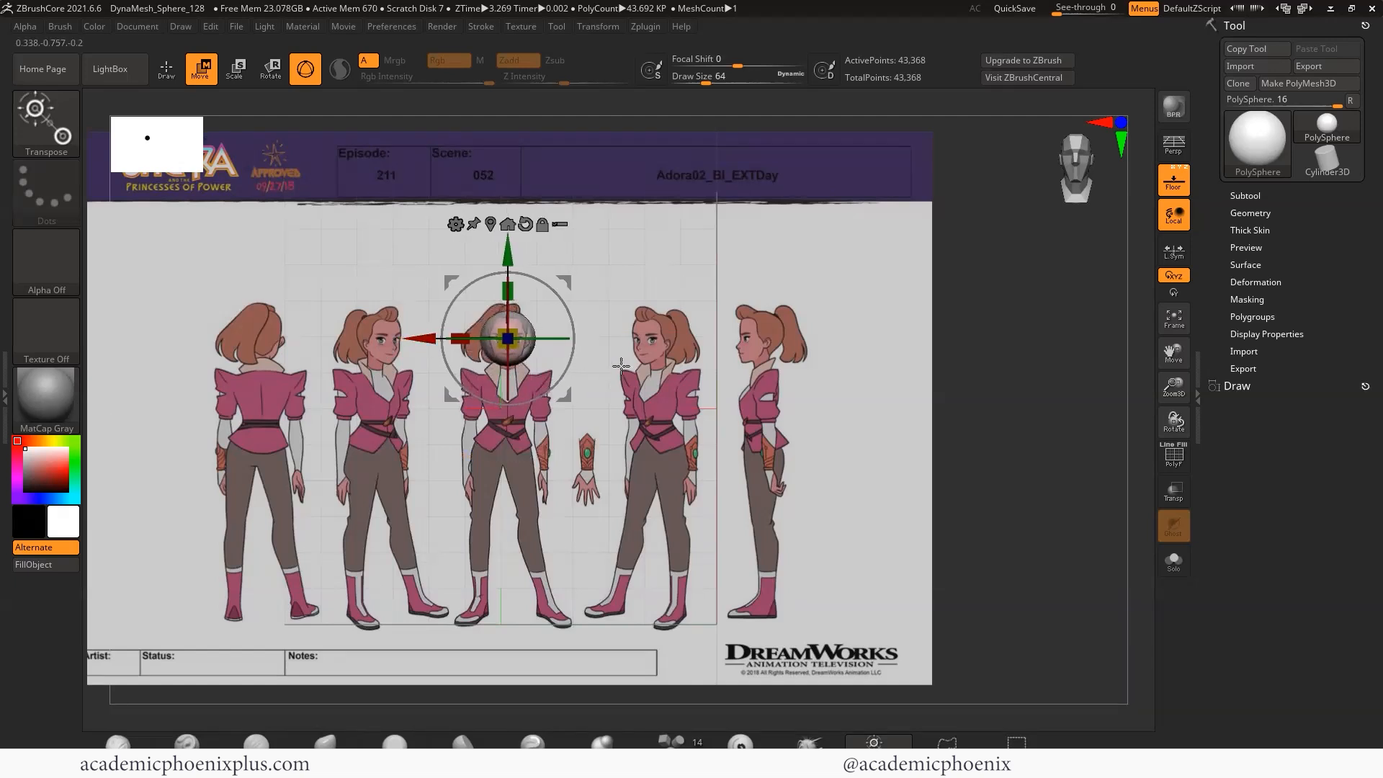
{"action": "key", "text": "f"}
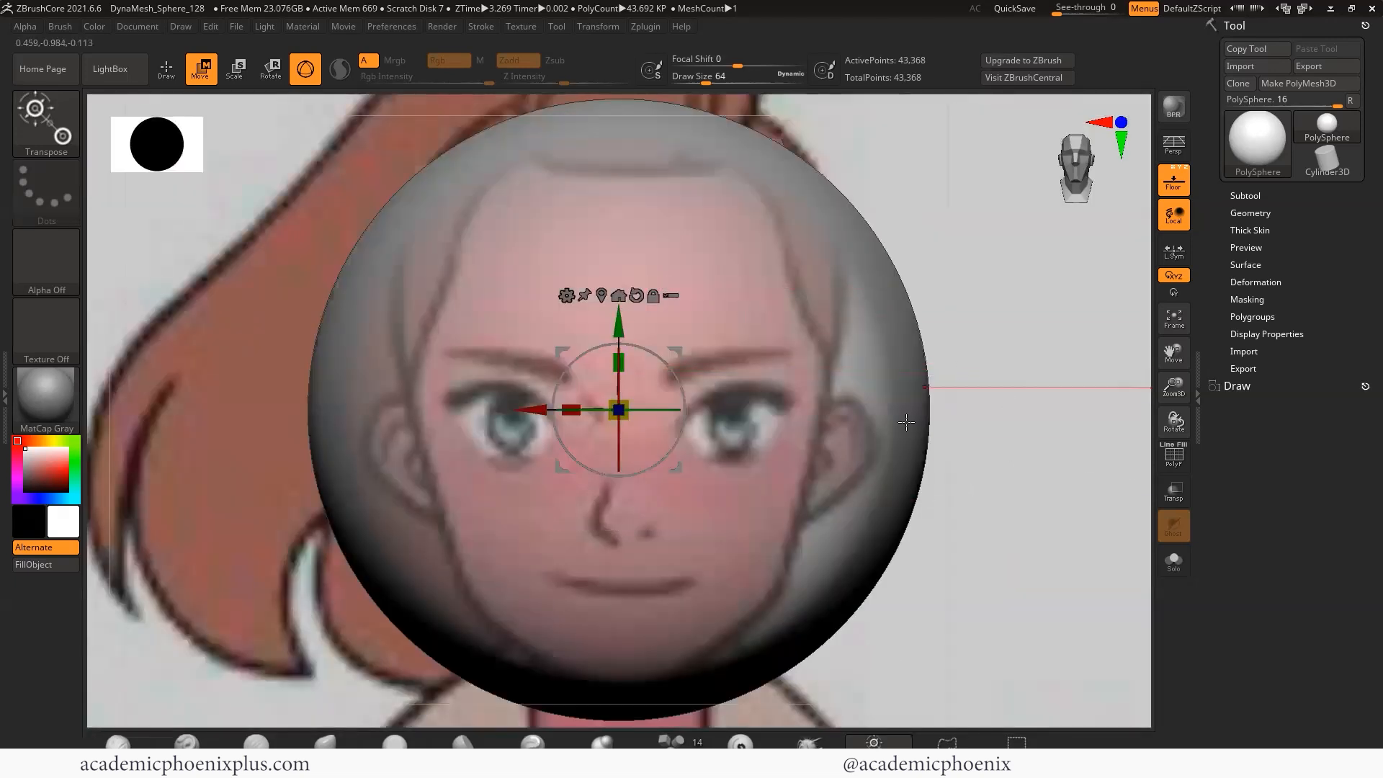
{"action": "right_click_drag", "start_coordinate": [1034, 509], "coordinate": [963, 450], "text": "ctrl"}
{"action": "left_click_drag", "start_coordinate": [578, 408], "coordinate": [617, 408]}
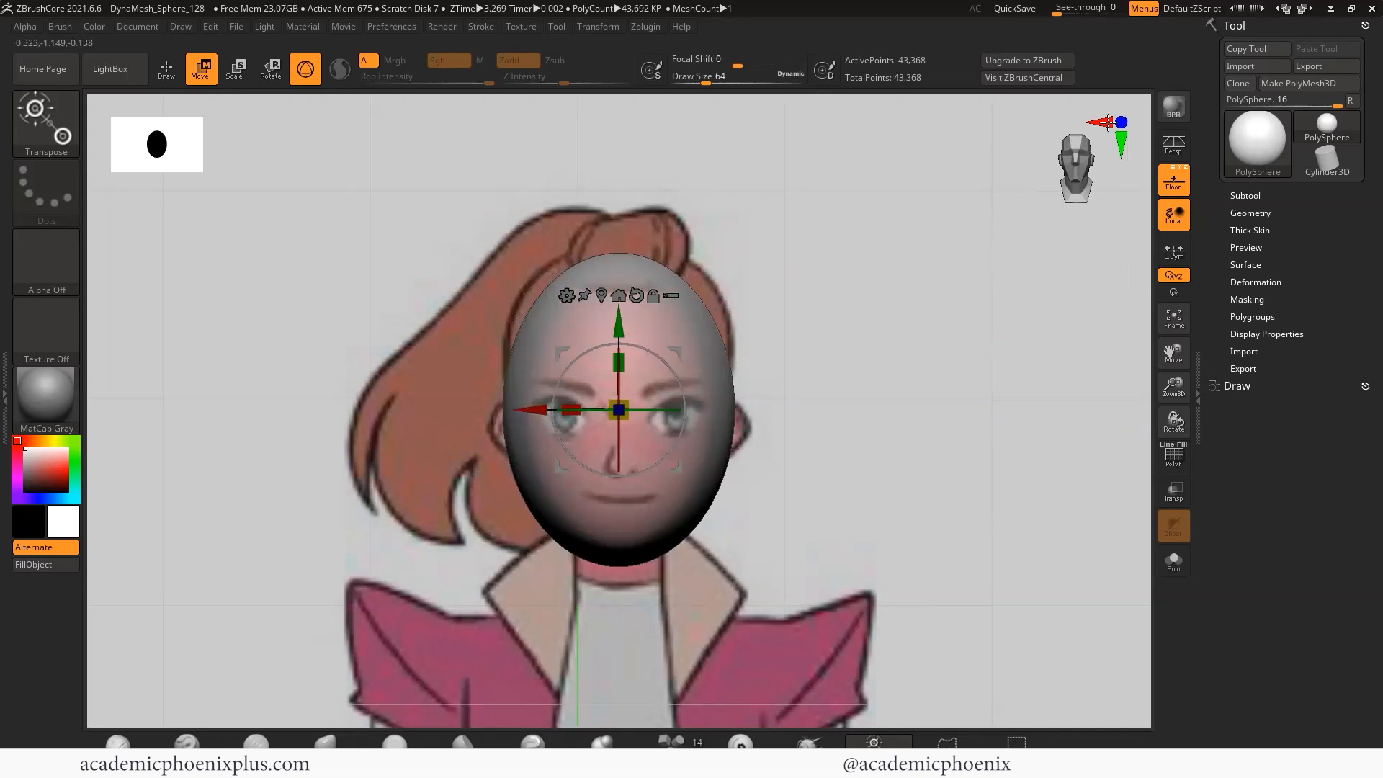
{"action": "left_click", "coordinate": [1107, 122]}
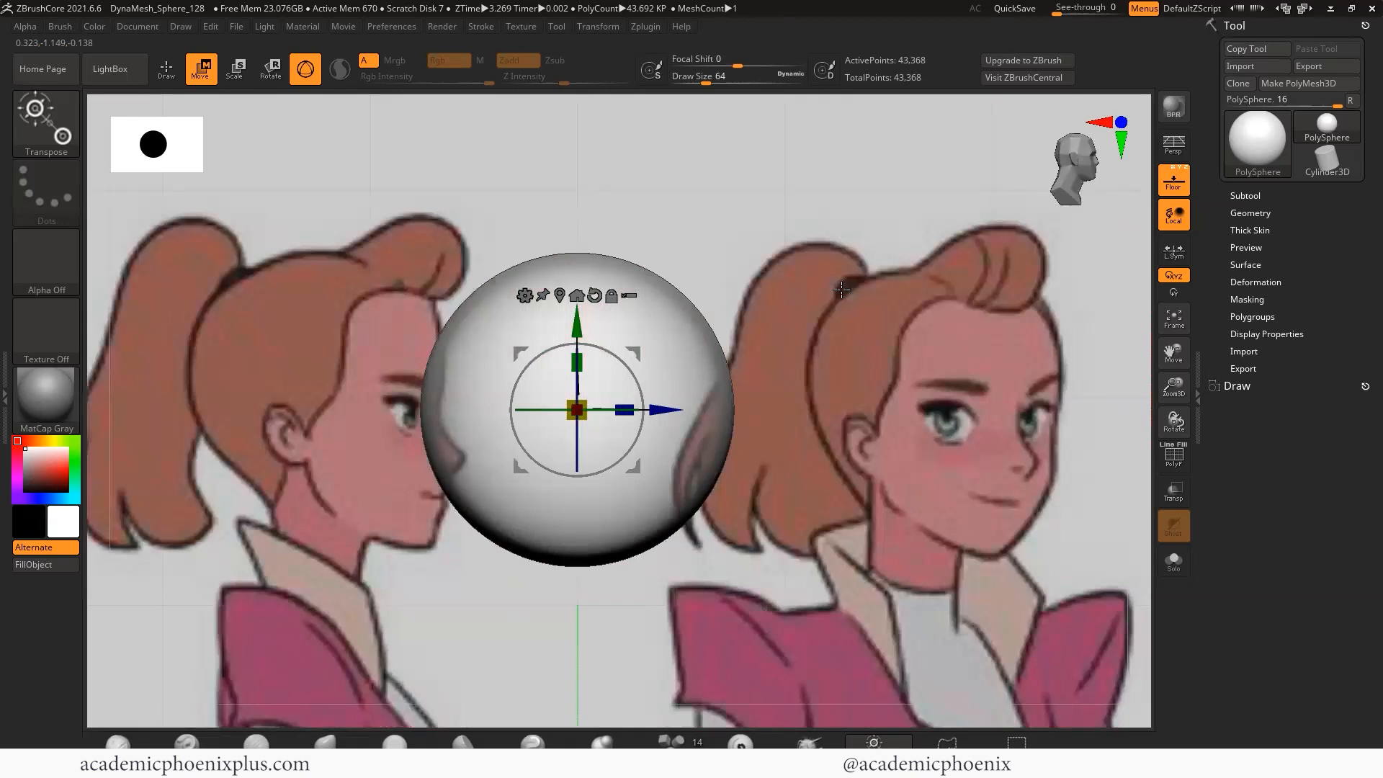
{"action": "left_click_drag", "start_coordinate": [668, 410], "coordinate": [418, 409]}
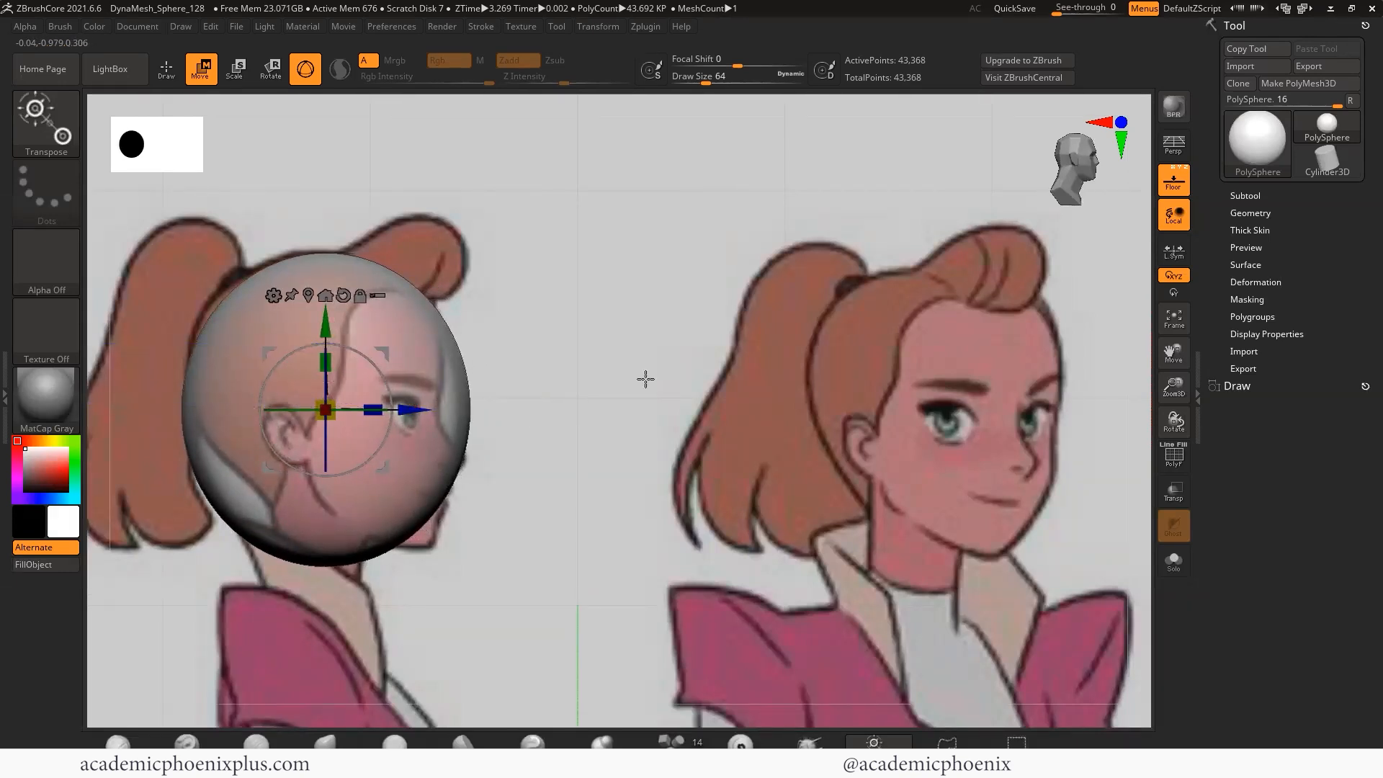
- Rename the sphere subtool as "head"
{"action": "left_click", "coordinate": [1250, 196]}
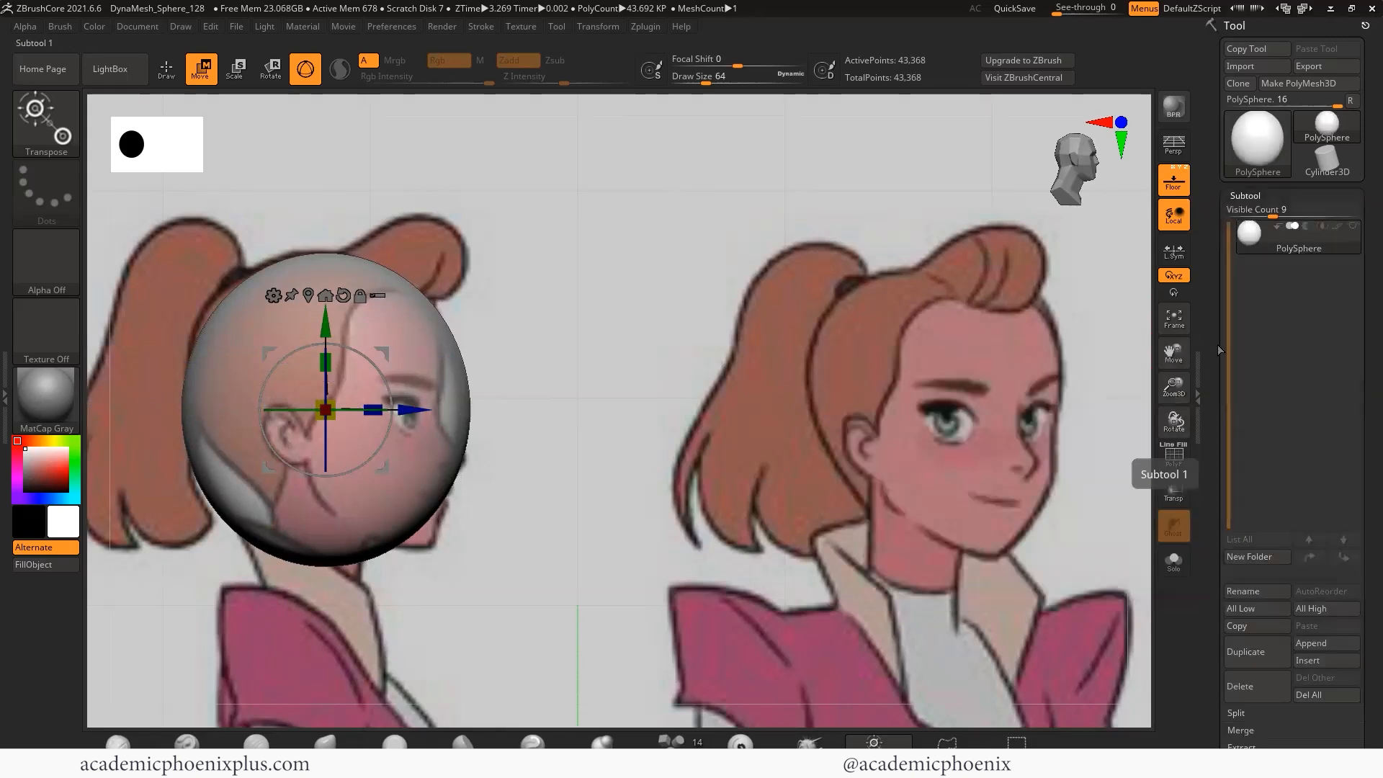
{"action": "left_click", "coordinate": [1255, 592]}
{"action": "type", "text": "head"}
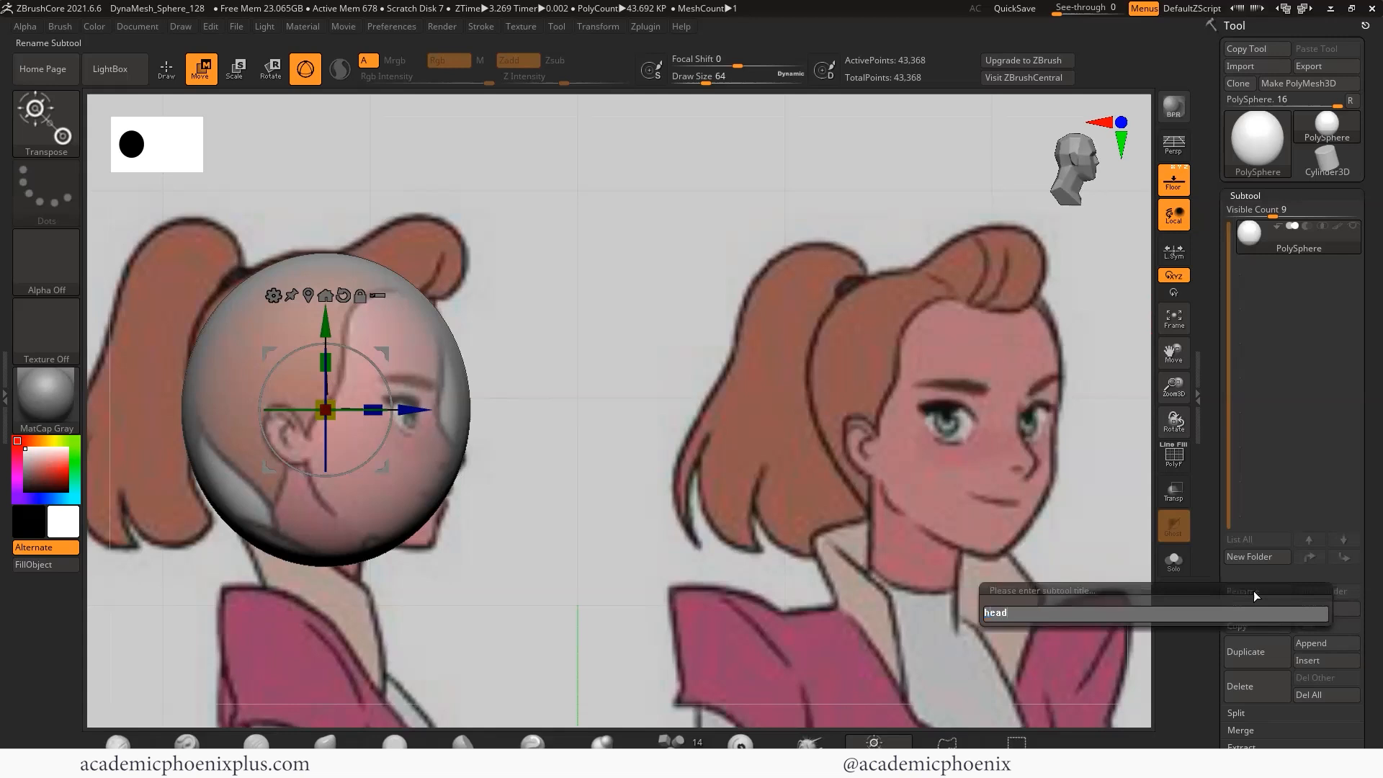
{"action": "key", "text": "Return"}
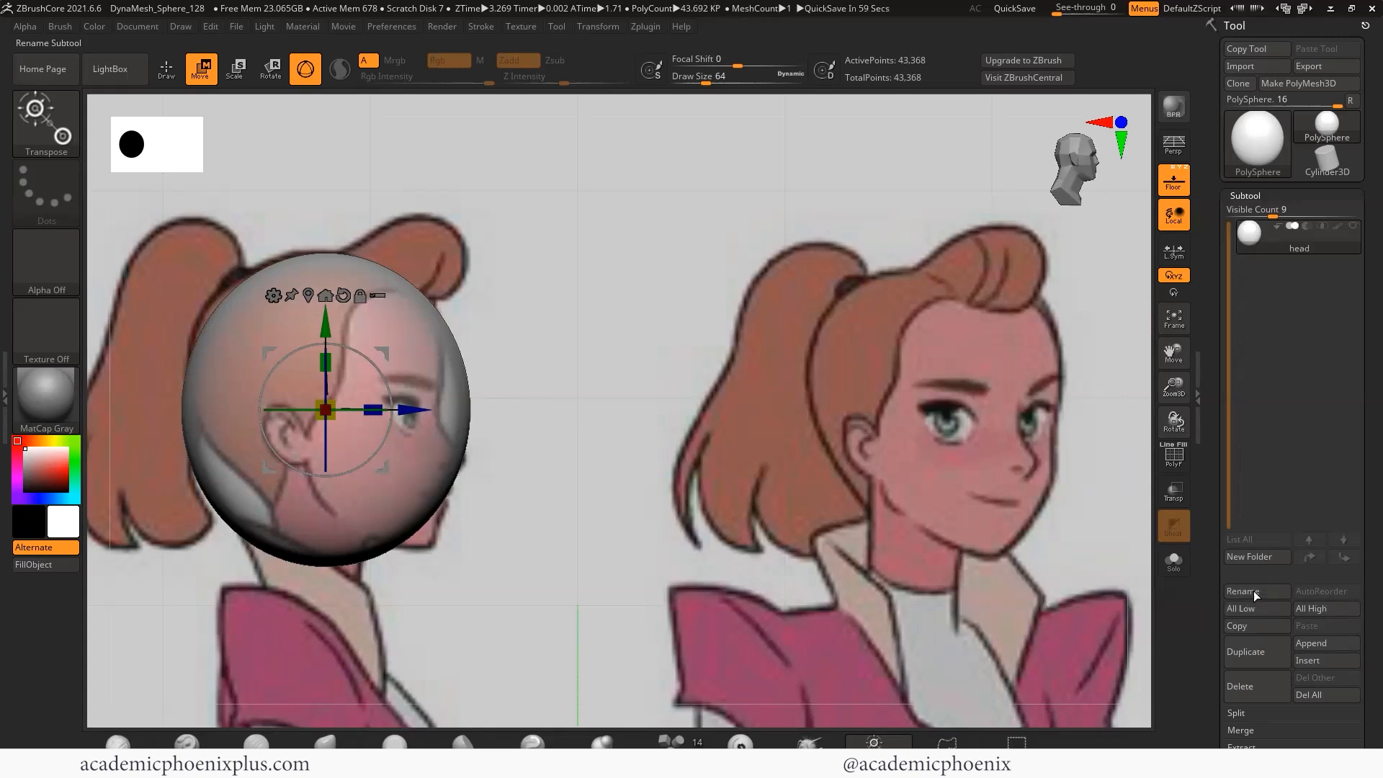
- Append a Sphere3D, align it with the side-view figure, scale it down to the chest, and tilt it to match the ribcage
{"action": "left_click", "coordinate": [1310, 643]}
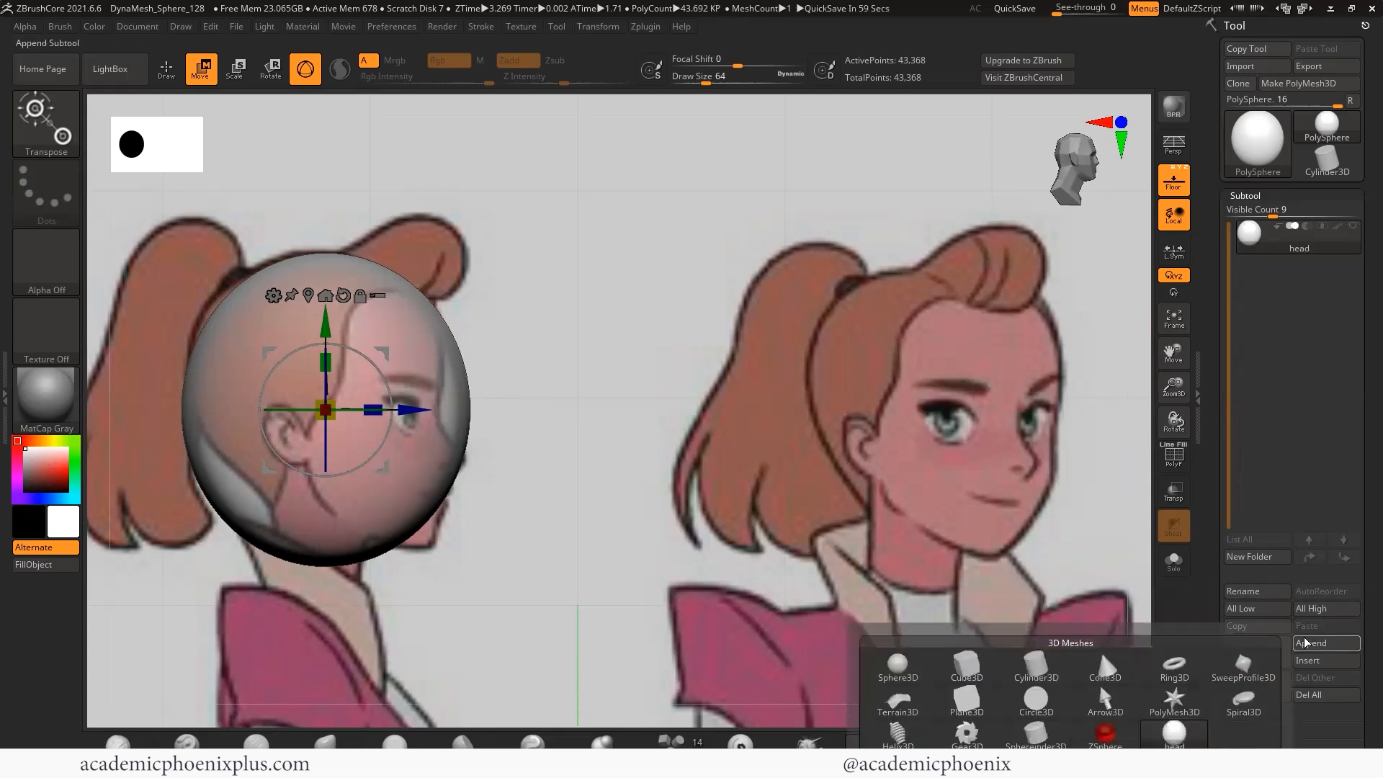
{"action": "left_click", "coordinate": [896, 664]}
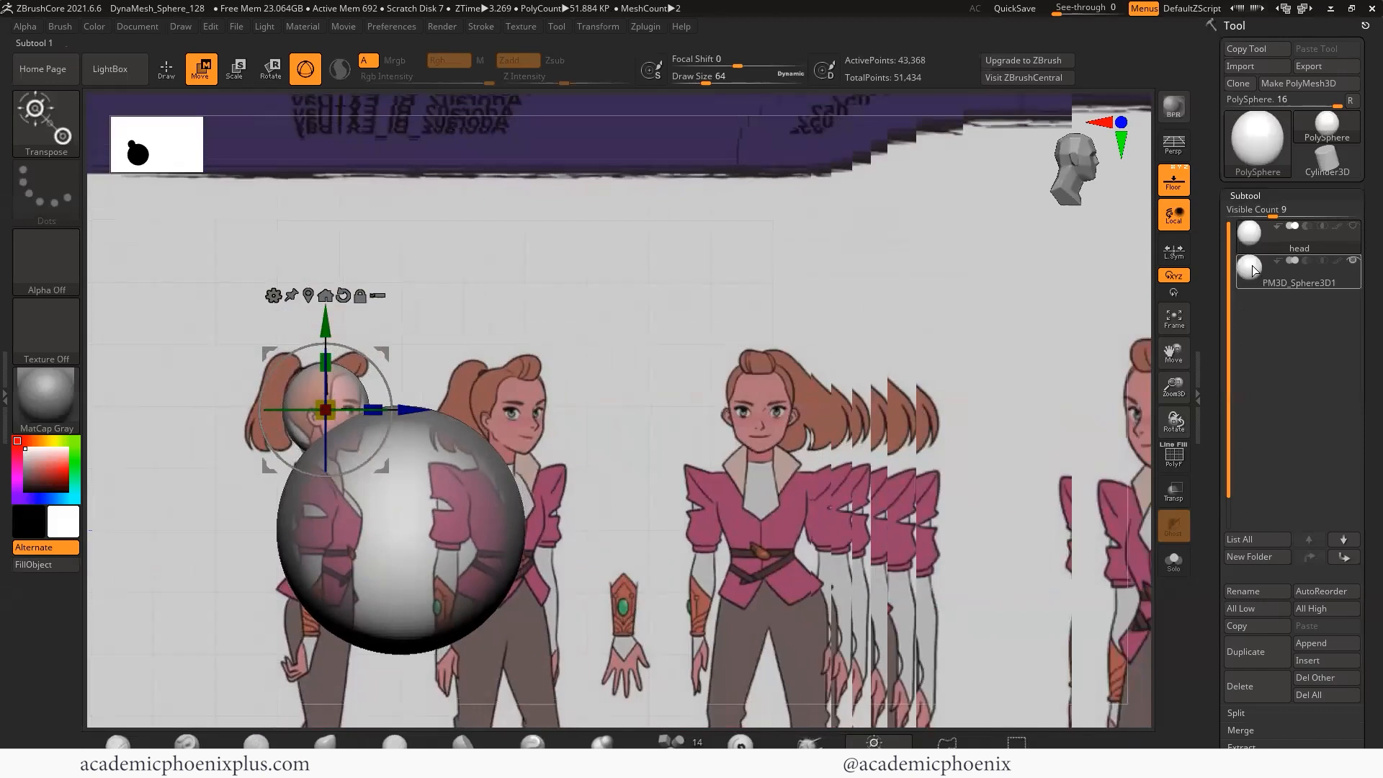
{"action": "left_click", "coordinate": [1252, 272]}
{"action": "left_click_drag", "start_coordinate": [499, 530], "coordinate": [419, 528]}
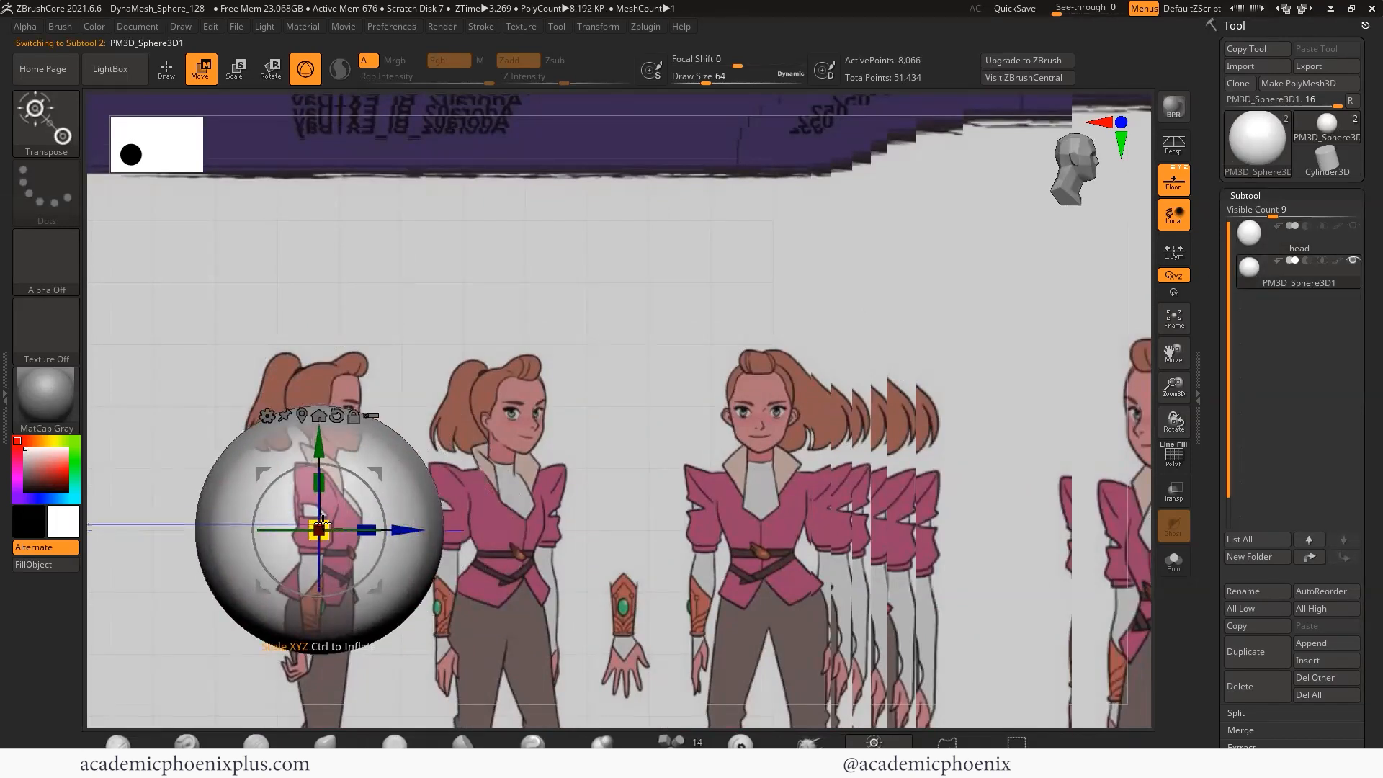
{"action": "left_click_drag", "start_coordinate": [314, 526], "coordinate": [240, 559]}
{"action": "left_click_drag", "start_coordinate": [326, 449], "coordinate": [330, 422]}
{"action": "left_click_drag", "start_coordinate": [368, 510], "coordinate": [404, 445]}
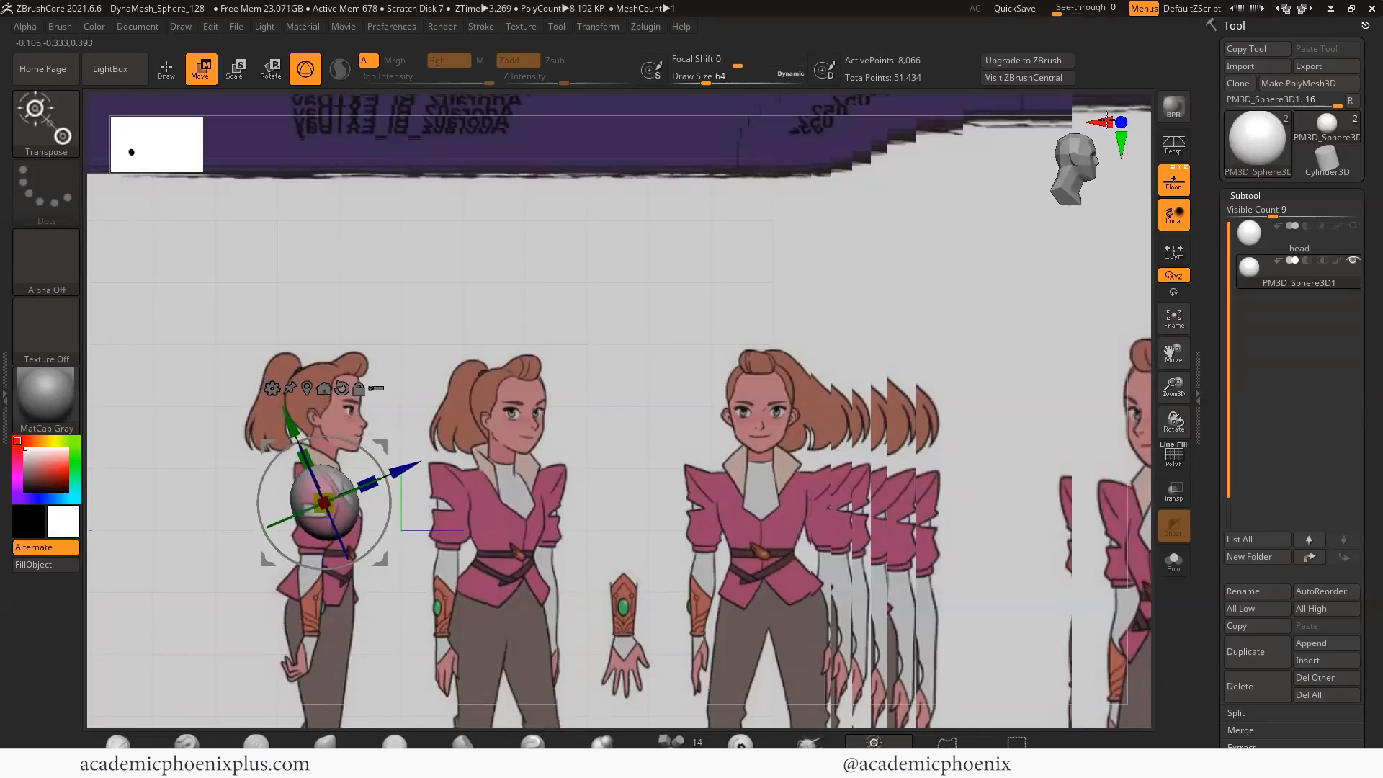
- Centre the chest sphere on the front-view figure and widen it along X to fit the upper torso
{"action": "left_click", "coordinate": [1121, 122]}
{"action": "left_click_drag", "start_coordinate": [351, 503], "coordinate": [328, 502]}
{"action": "left_click_drag", "start_coordinate": [415, 454], "coordinate": [414, 456]}
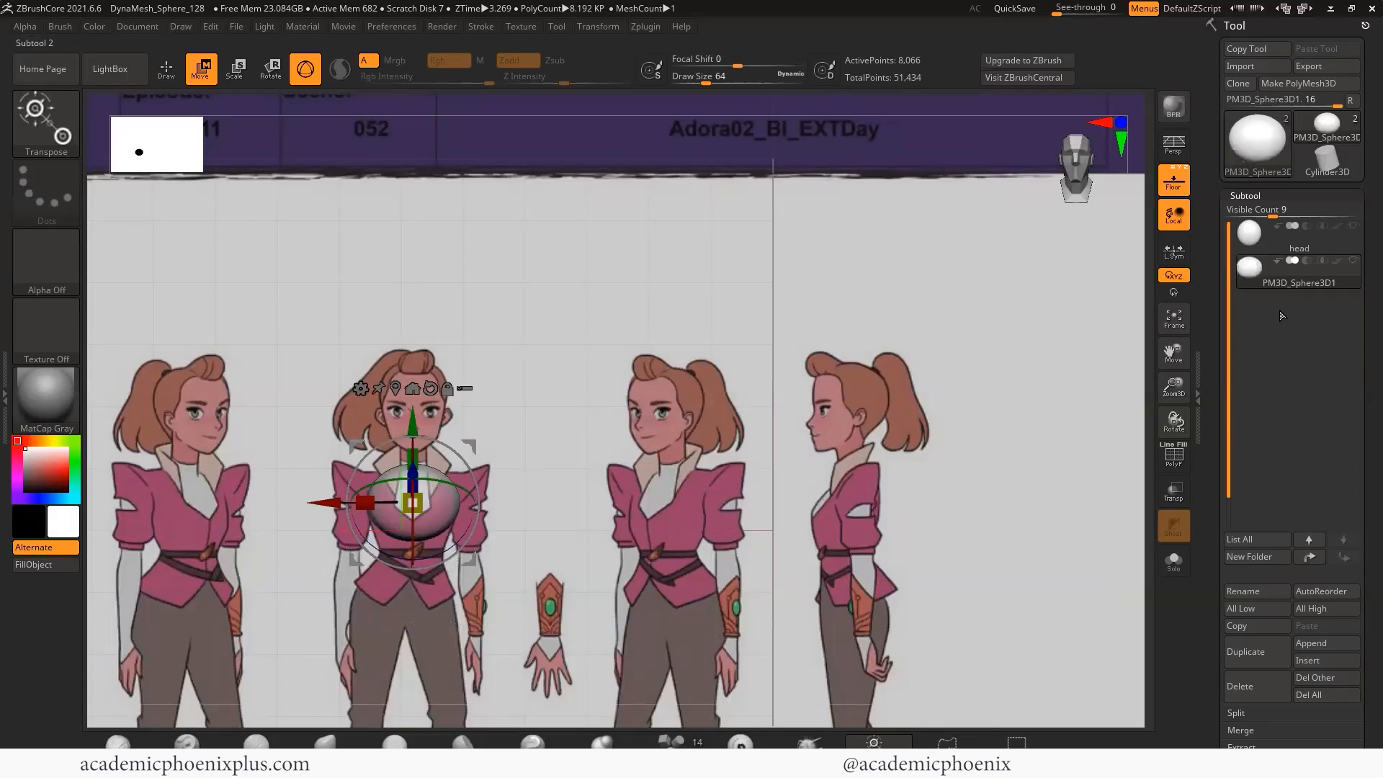
- Rename the chest sphere subtool as "Torso"
{"action": "left_click", "coordinate": [1256, 591]}
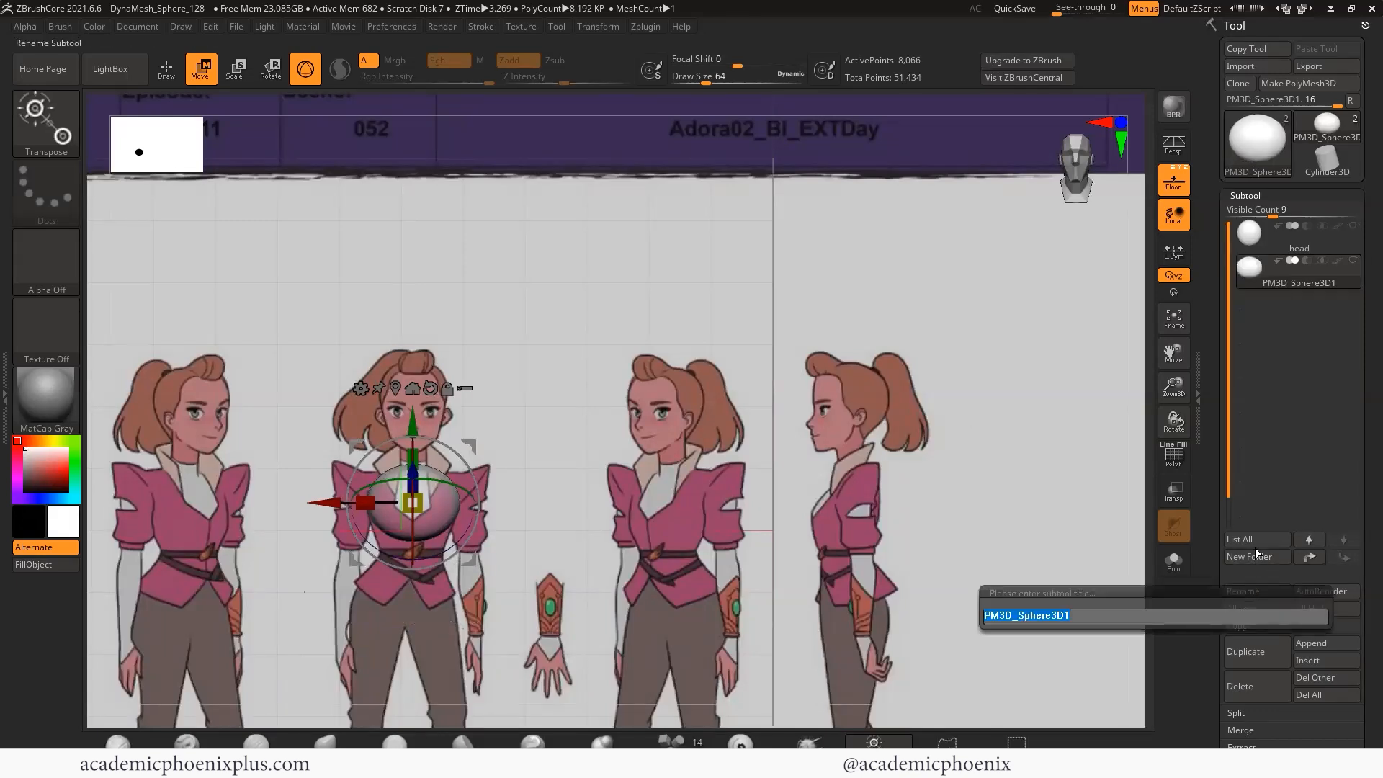
{"action": "type", "text": "Torso"}
{"action": "key", "text": "Return"}
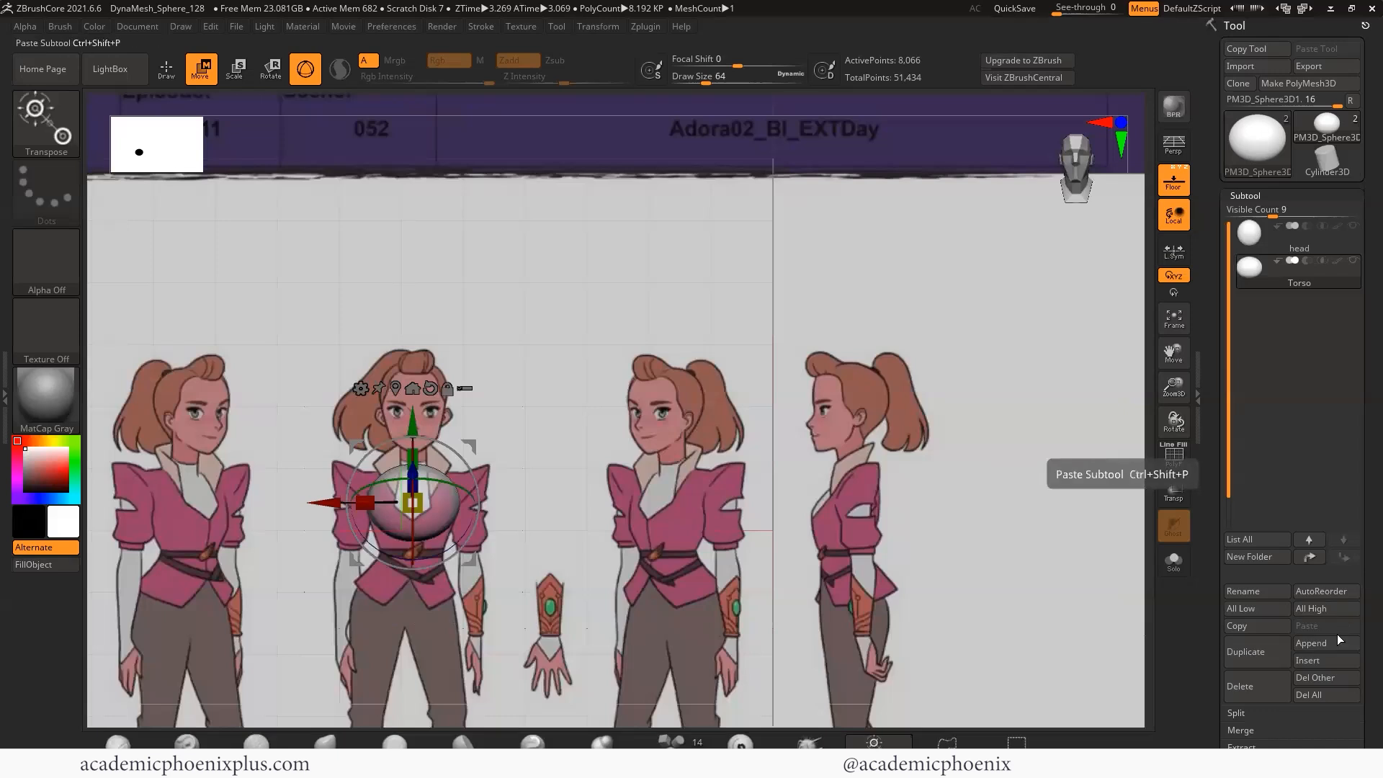
- Append another Sphere3D and shape it into a narrow, slightly tilted neck joining the head and Torso
{"action": "left_click", "coordinate": [1281, 645]}
{"action": "left_click", "coordinate": [898, 666]}
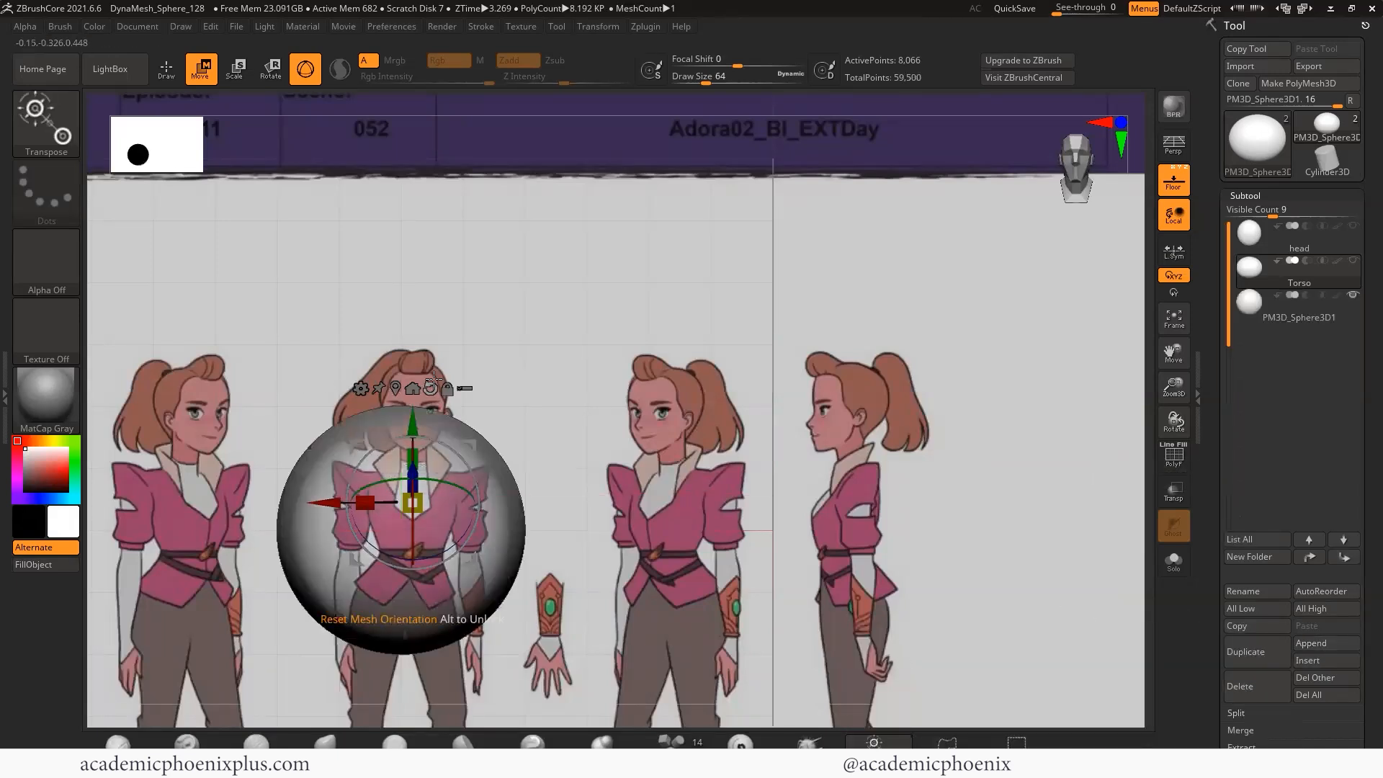
{"action": "left_click", "coordinate": [1250, 312]}
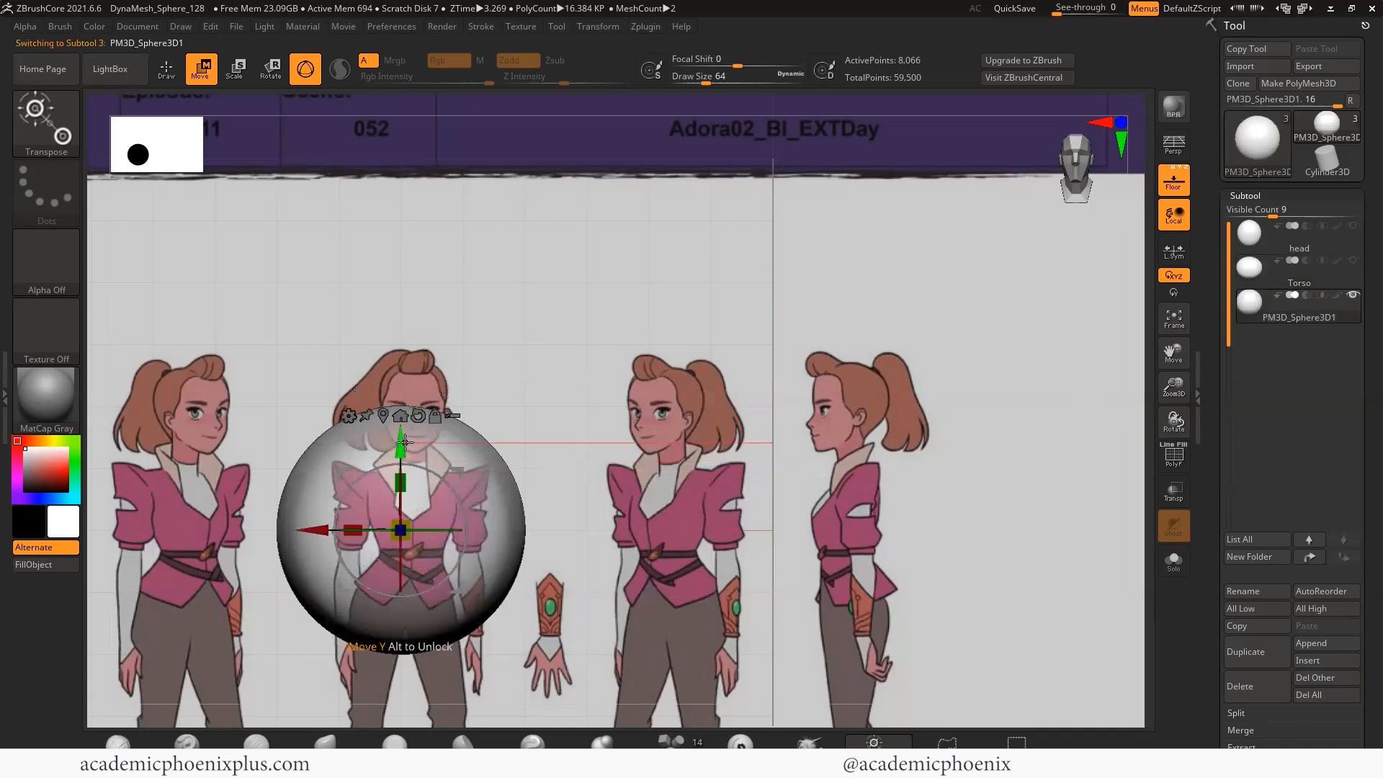
{"action": "left_click_drag", "start_coordinate": [401, 441], "coordinate": [401, 373]}
{"action": "left_click_drag", "start_coordinate": [329, 469], "coordinate": [384, 423]}
{"action": "left_click", "coordinate": [1099, 123]}
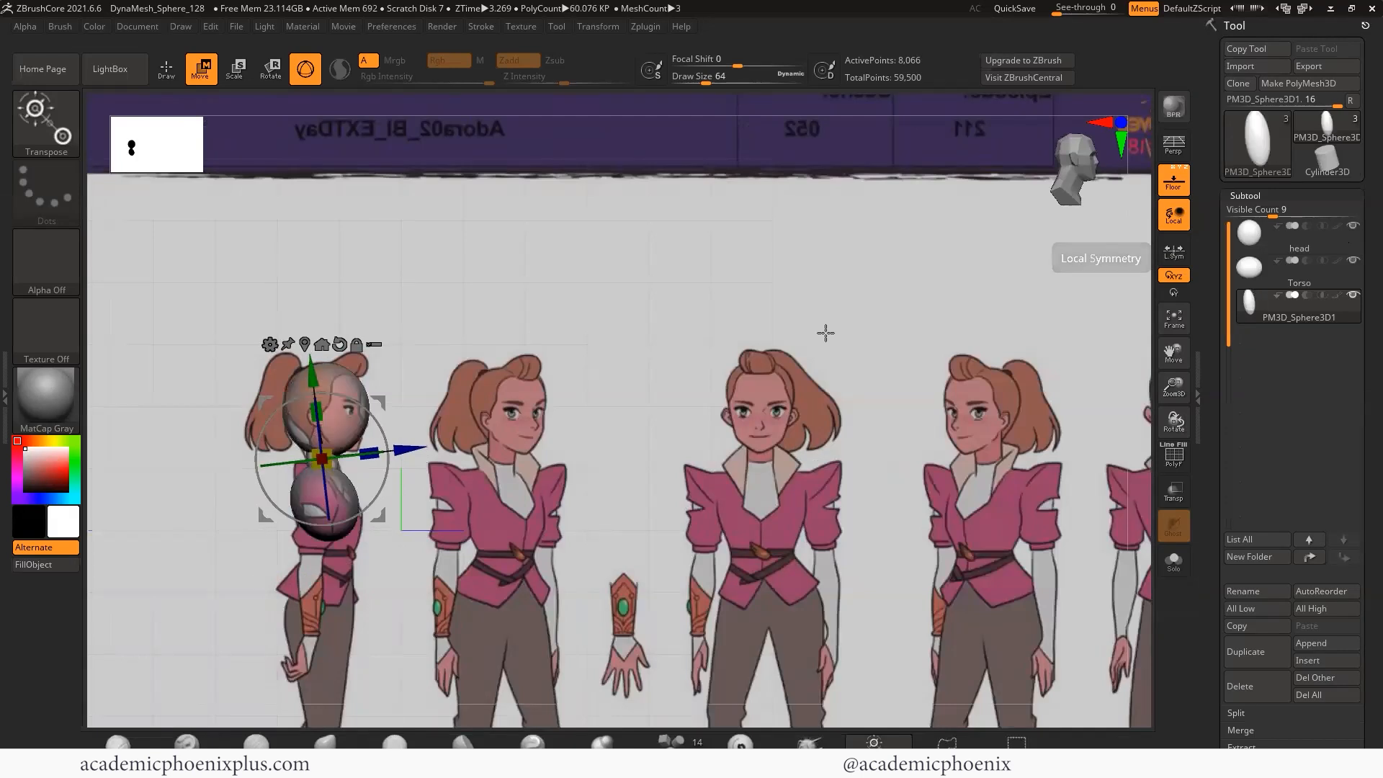
- Review the block-out away from the side reference, and widen the Torso sphere across the front-view figure's chest
{"action": "left_click", "coordinate": [1173, 180]}
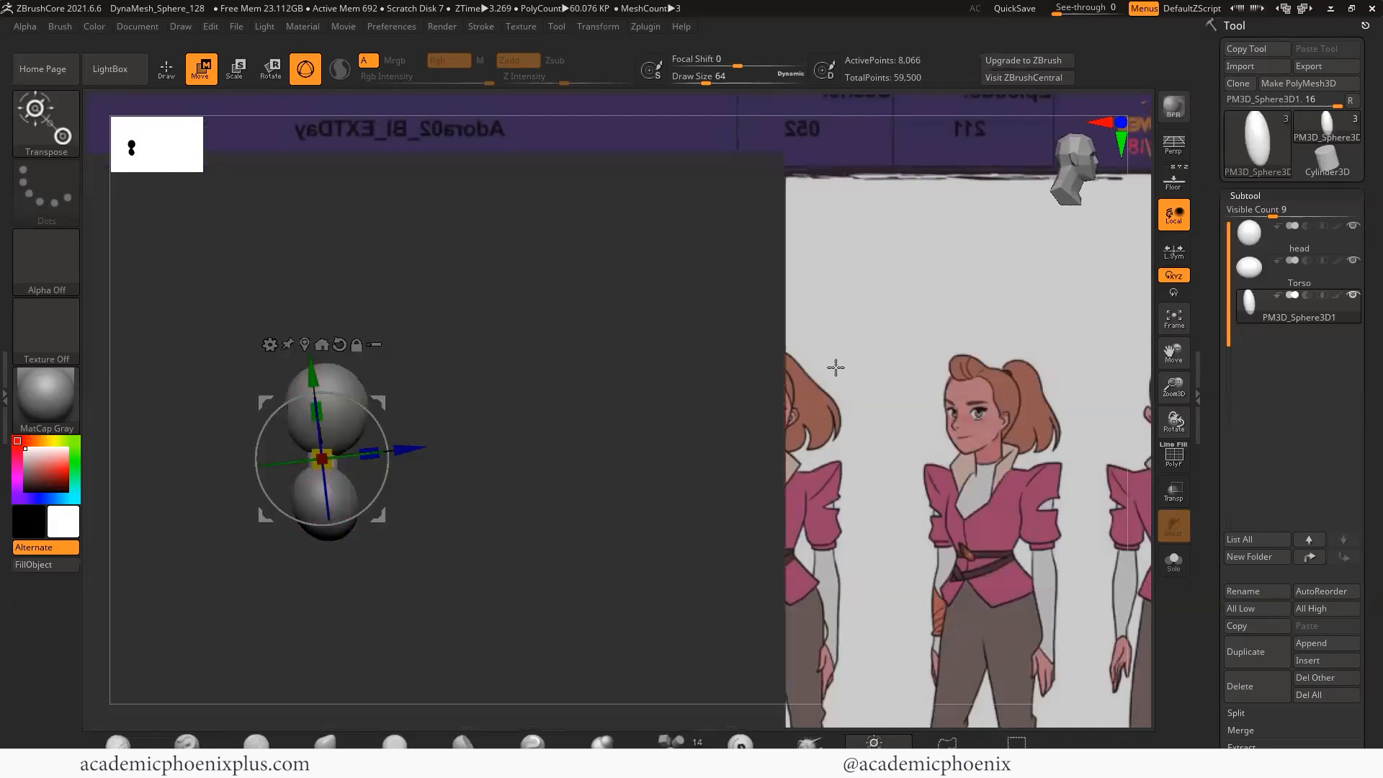
{"action": "key", "text": "q"}
{"action": "mouse_move", "coordinate": [632, 371]}
{"action": "left_mouse_down"}
{"action": "mouse_move", "coordinate": [555, 438]}
{"action": "mouse_move", "coordinate": [475, 441]}
{"action": "mouse_move", "coordinate": [527, 483]}
{"action": "mouse_move", "coordinate": [633, 425]}
{"action": "mouse_move", "coordinate": [660, 442]}
{"action": "mouse_move", "coordinate": [522, 461]}
{"action": "mouse_move", "coordinate": [463, 529]}
{"action": "left_mouse_up"}
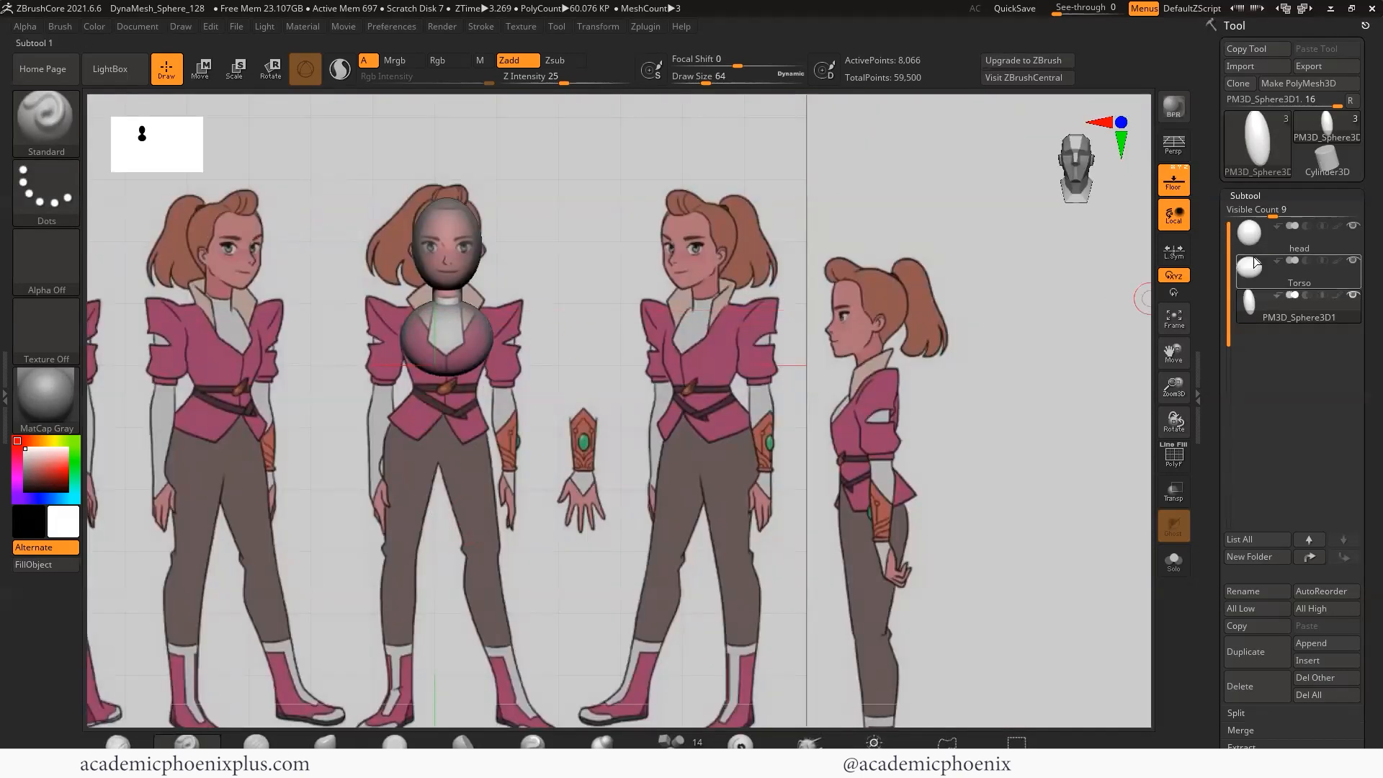
{"action": "left_click", "coordinate": [1249, 270]}
{"action": "key", "text": "r"}
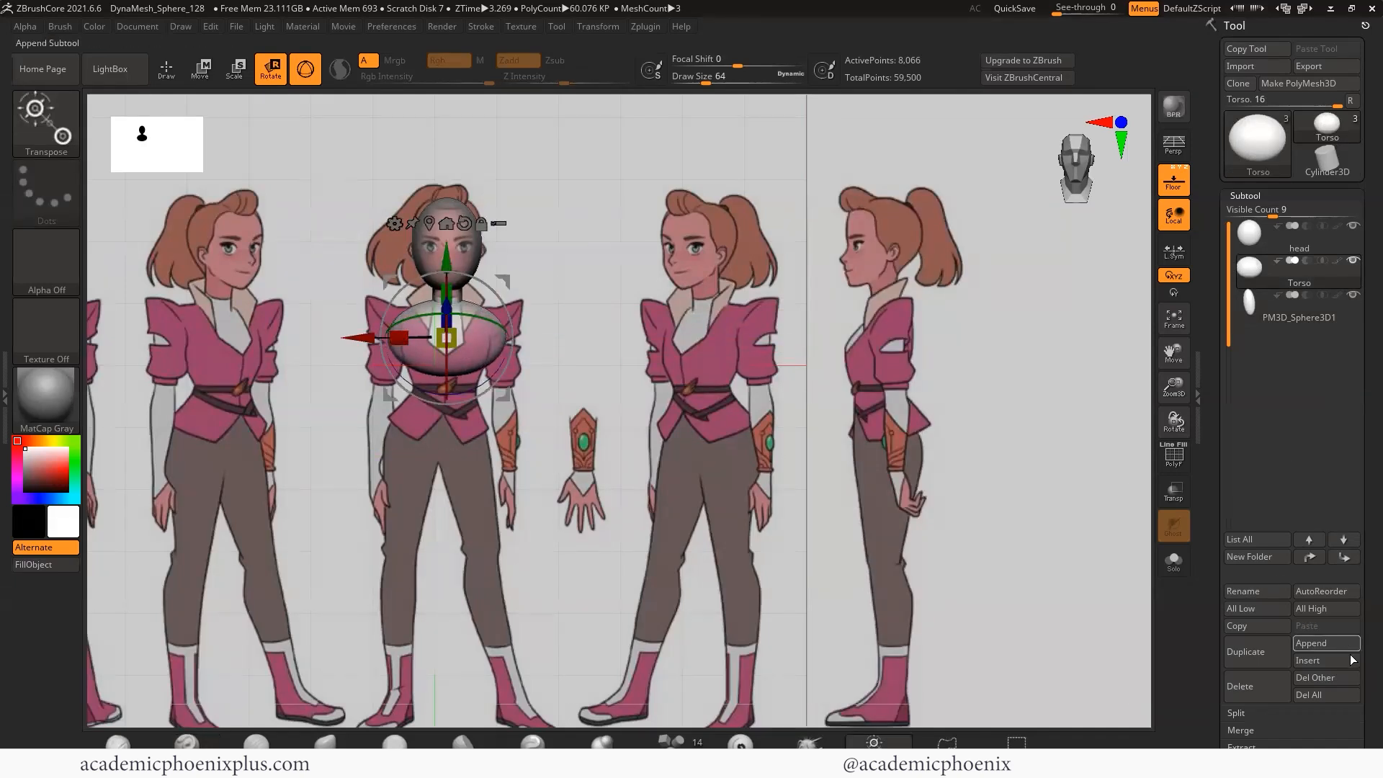
- Order the elongated neck sphere between head and Torso in the subtool list and rename it "neck"
{"action": "left_click", "coordinate": [1293, 321]}
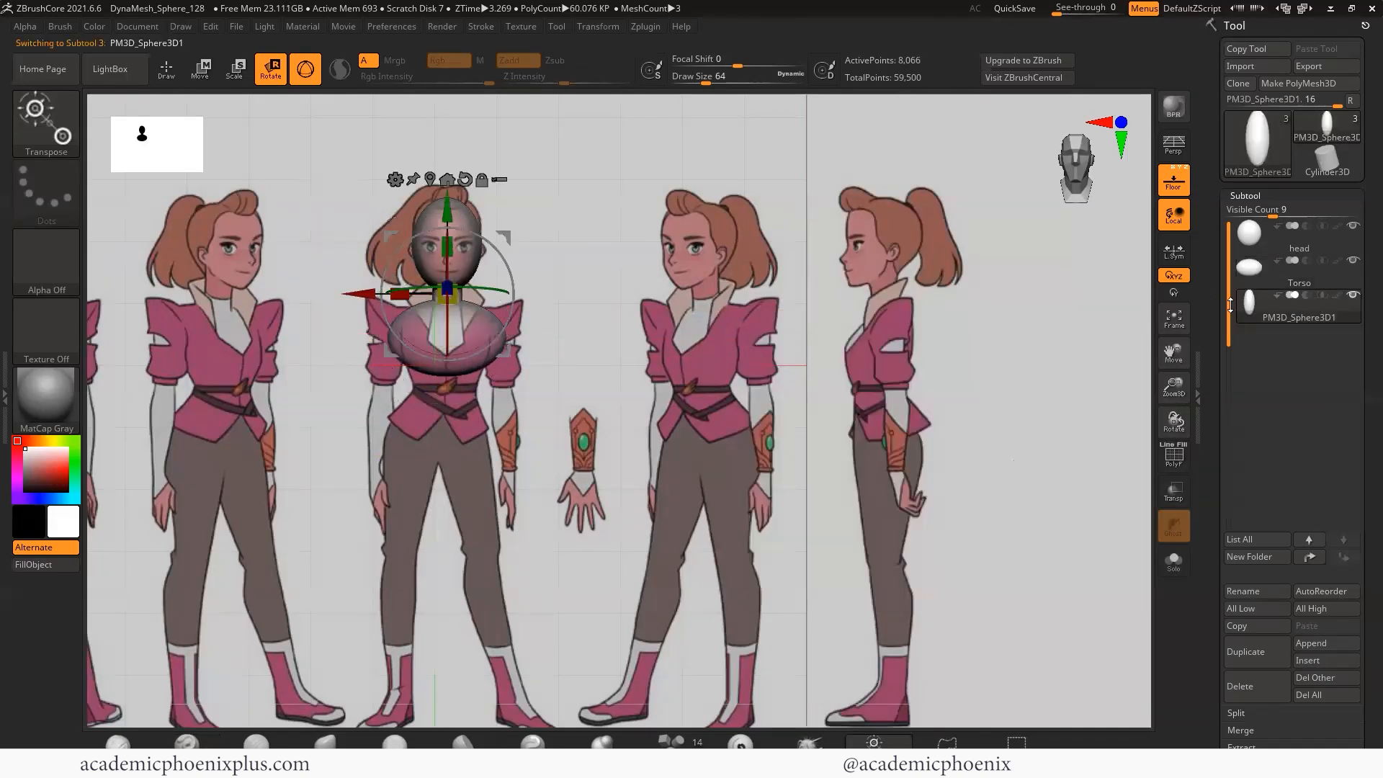
{"action": "left_click_drag", "start_coordinate": [1236, 262], "coordinate": [1244, 264]}
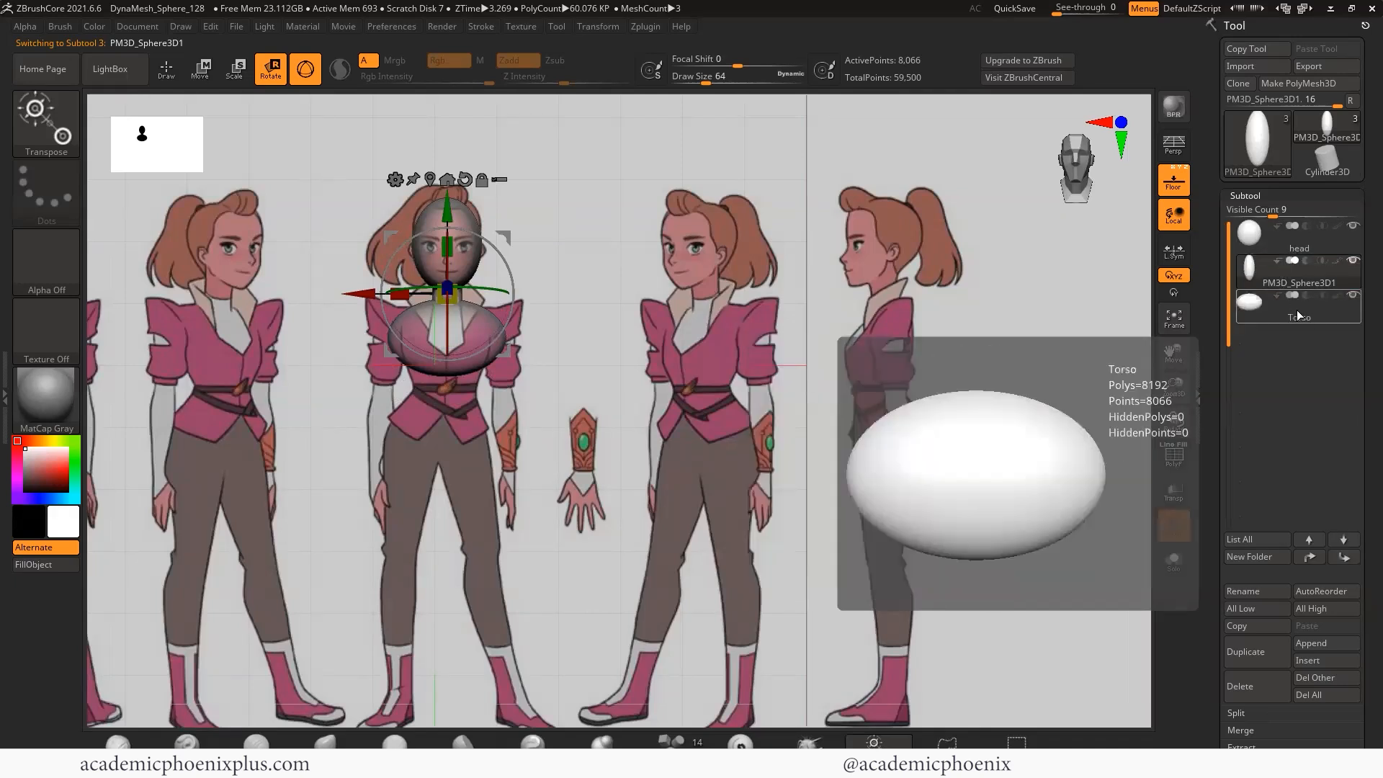
{"action": "left_click", "coordinate": [1299, 315]}
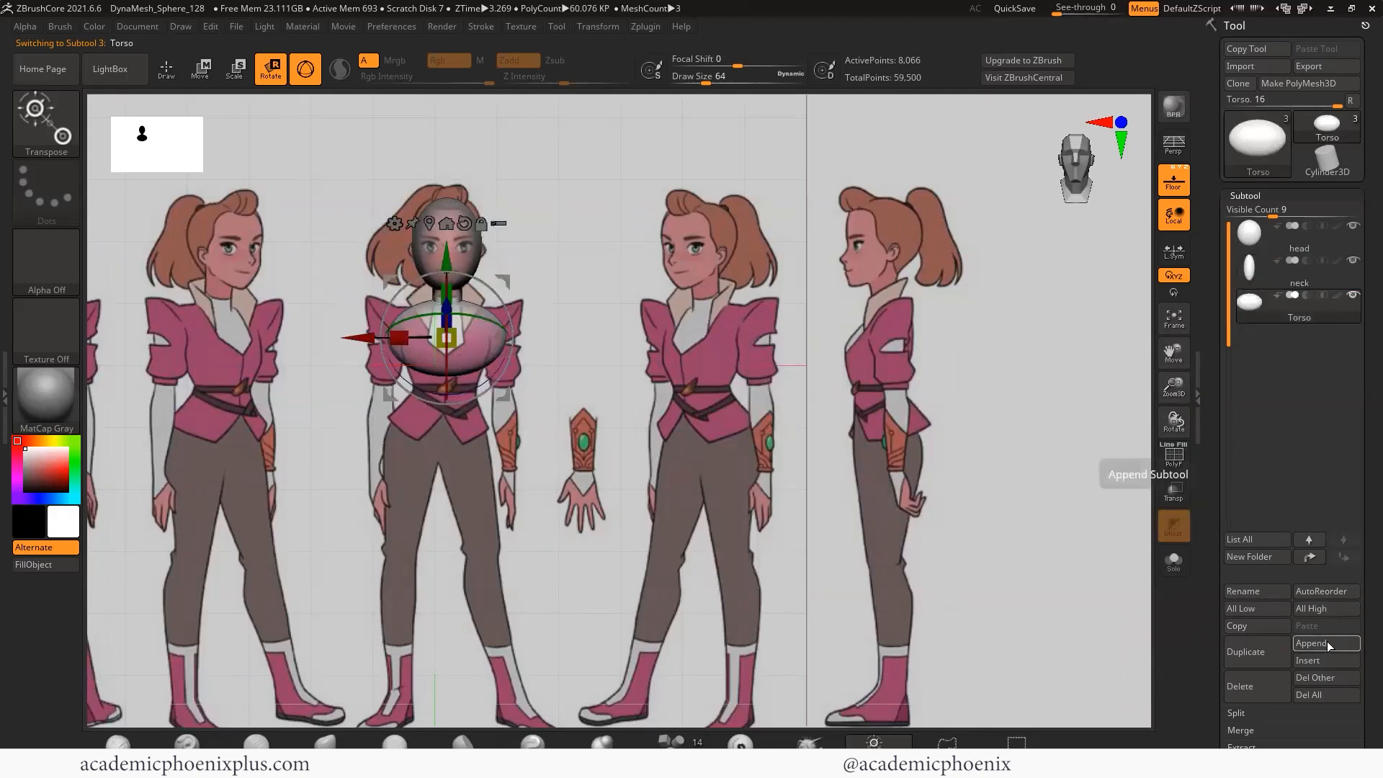
- Append a Sphere3D below Torso, lower it along Y to the front-view figure's hips, and scale it down to hip size
{"action": "left_click", "coordinate": [1330, 645]}
{"action": "left_click", "coordinate": [1065, 281]}
{"action": "left_click", "coordinate": [1253, 342]}
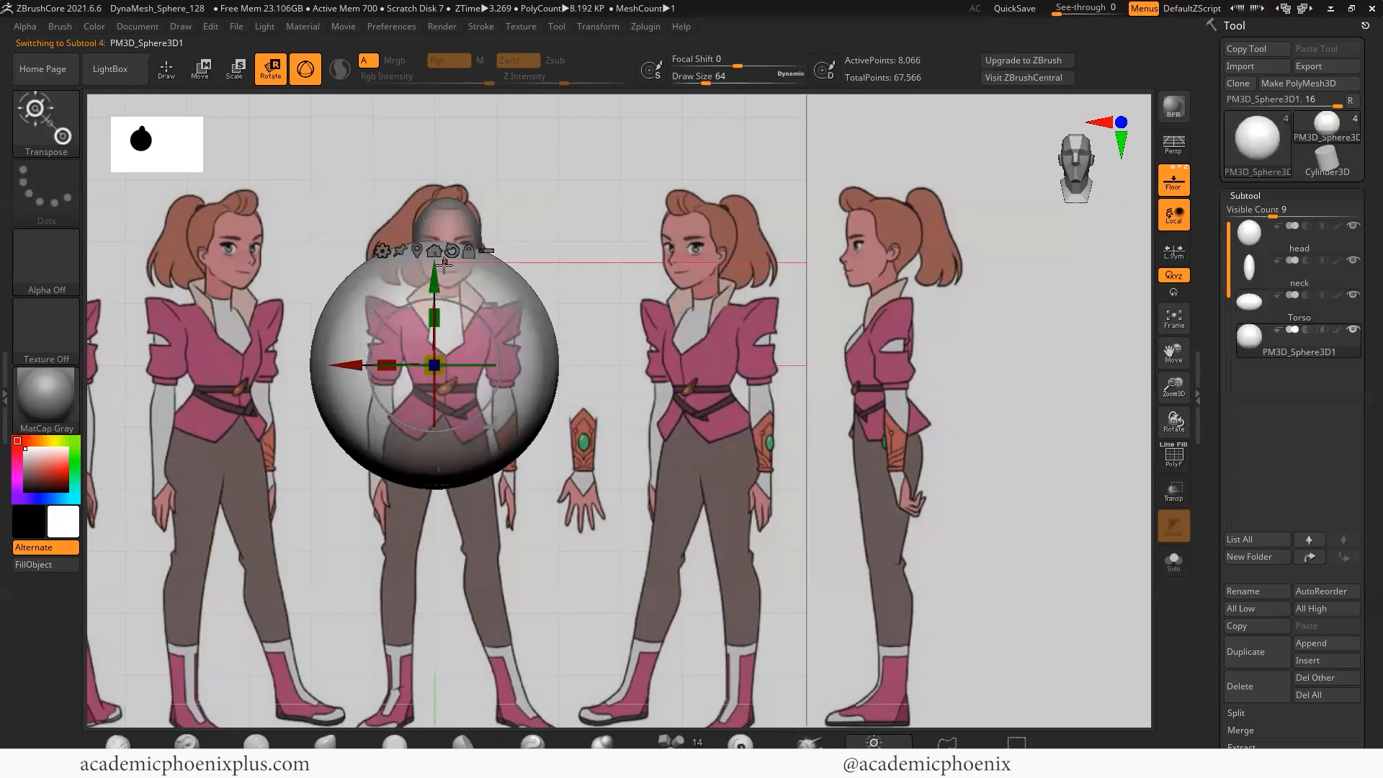
{"action": "left_click_drag", "start_coordinate": [434, 277], "coordinate": [434, 373]}
{"action": "left_click_drag", "start_coordinate": [440, 452], "coordinate": [380, 496]}
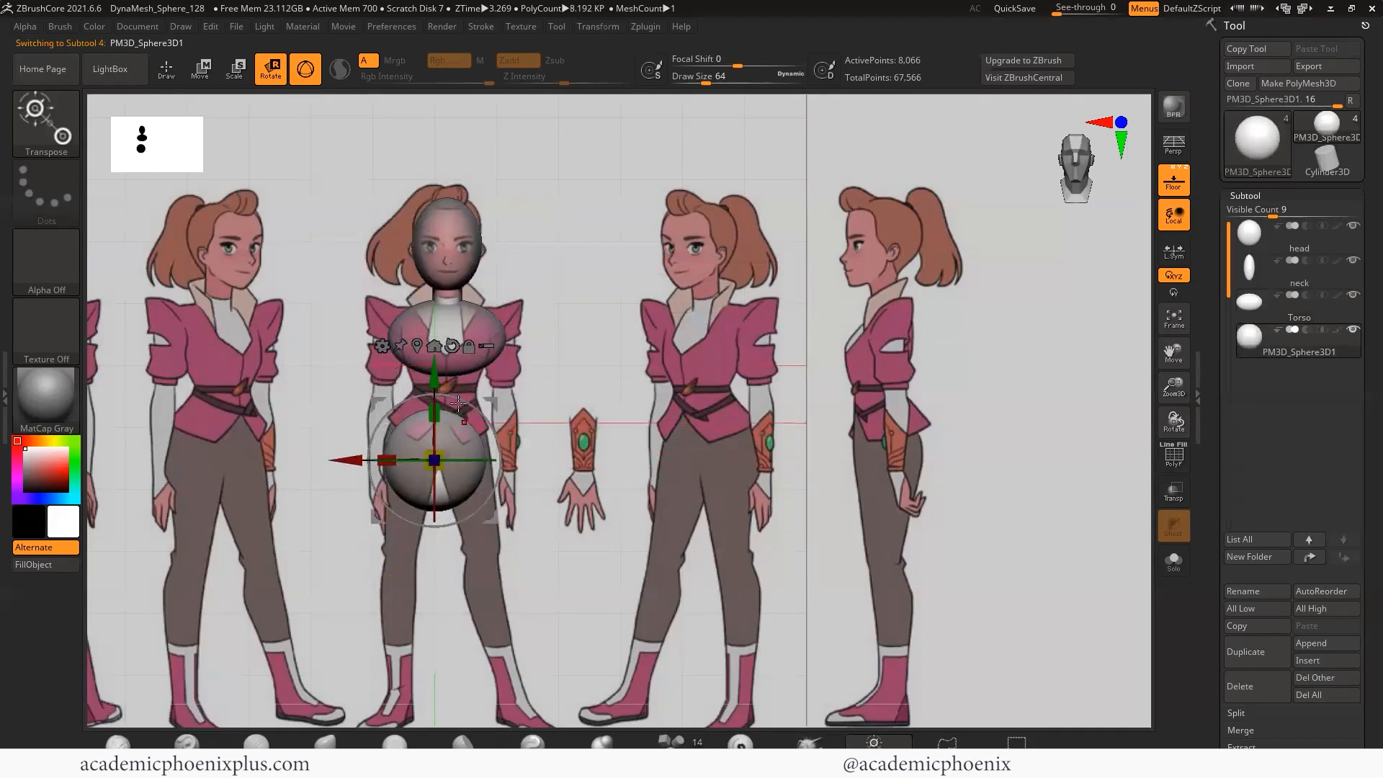
- Flatten the hip sphere vertically and adjust its height and centring on the front-view figure's pelvis
{"action": "left_click_drag", "start_coordinate": [433, 374], "coordinate": [433, 356]}
{"action": "left_click_drag", "start_coordinate": [350, 441], "coordinate": [355, 442]}
{"action": "left_click_drag", "start_coordinate": [439, 394], "coordinate": [439, 403]}
{"action": "left_click_drag", "start_coordinate": [440, 354], "coordinate": [441, 341]}
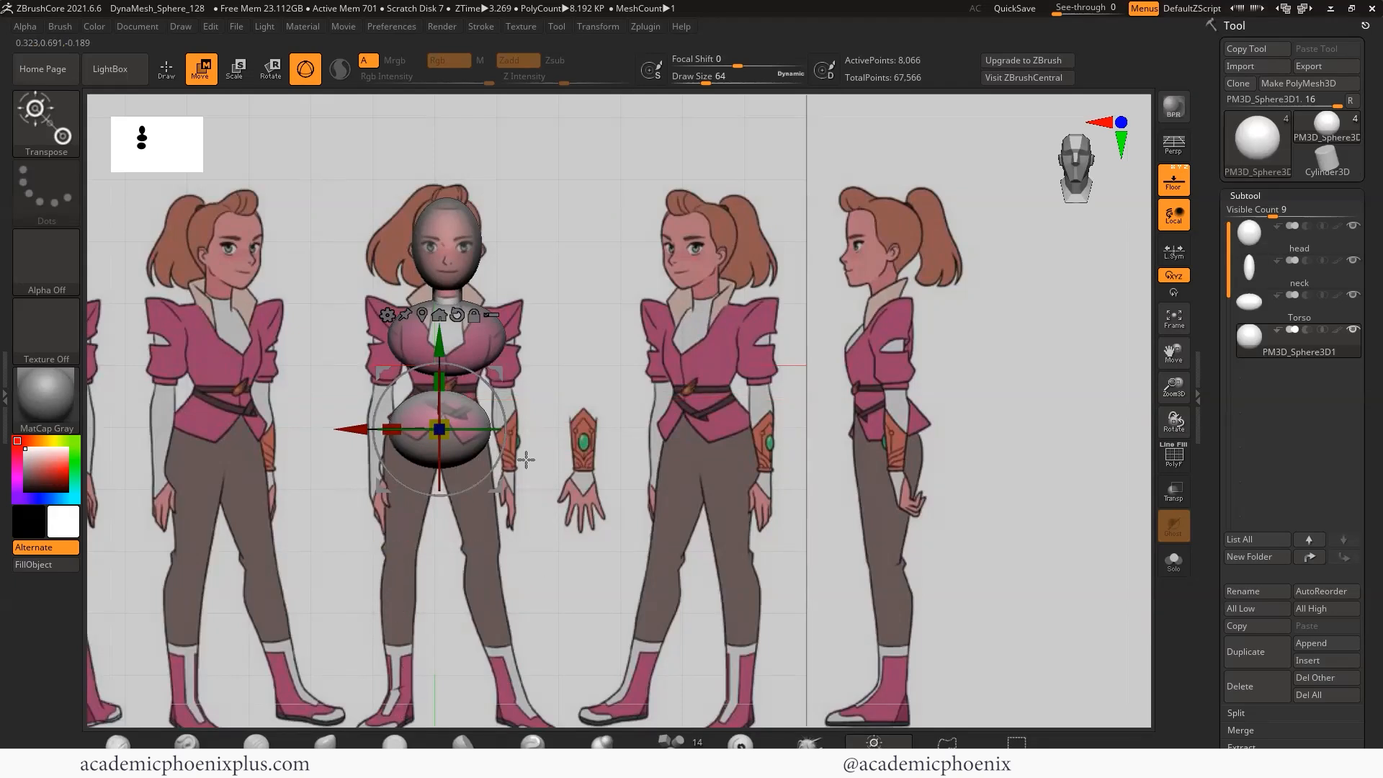
{"action": "left_click_drag", "start_coordinate": [350, 430], "coordinate": [346, 432]}
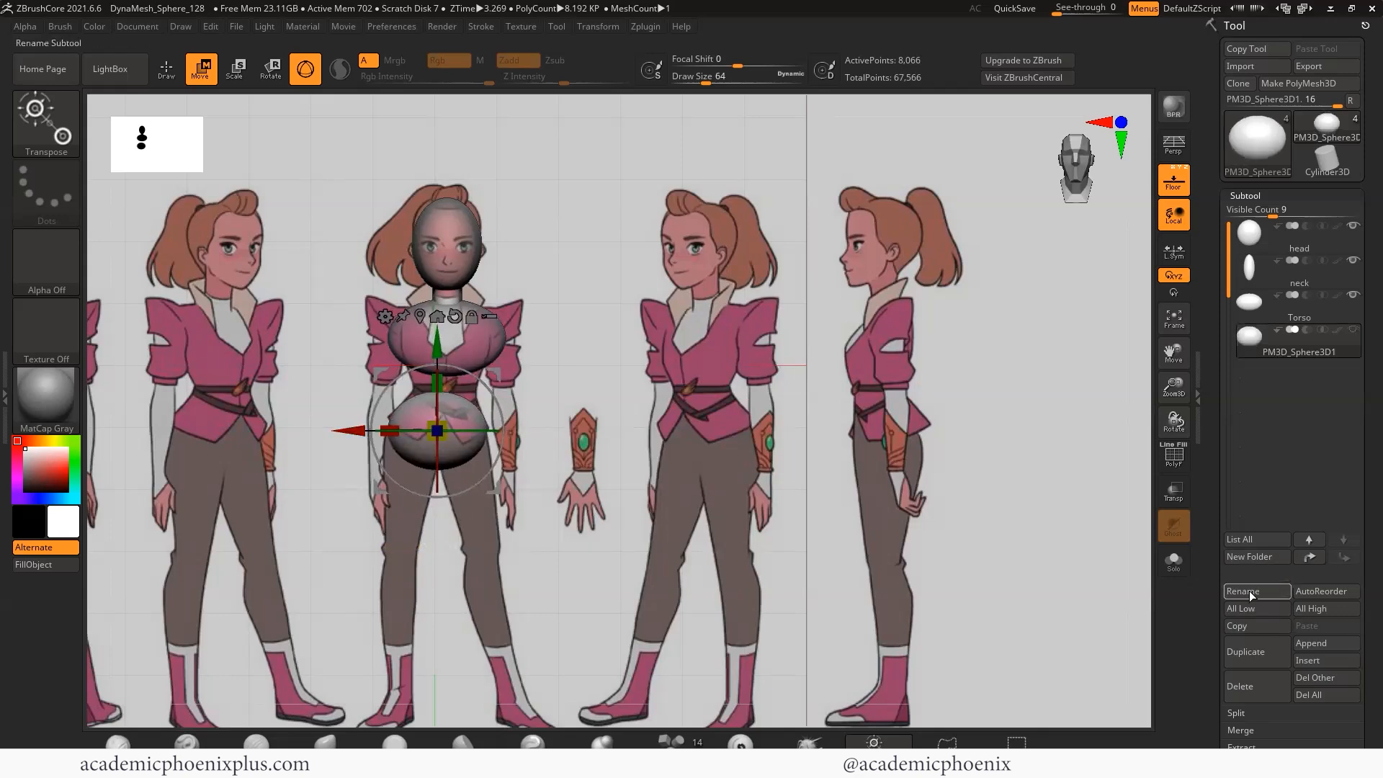
- Move the hip sphere along Z onto the side-view figure and reduce its depth to fit the hips
{"action": "left_click", "coordinate": [1100, 119]}
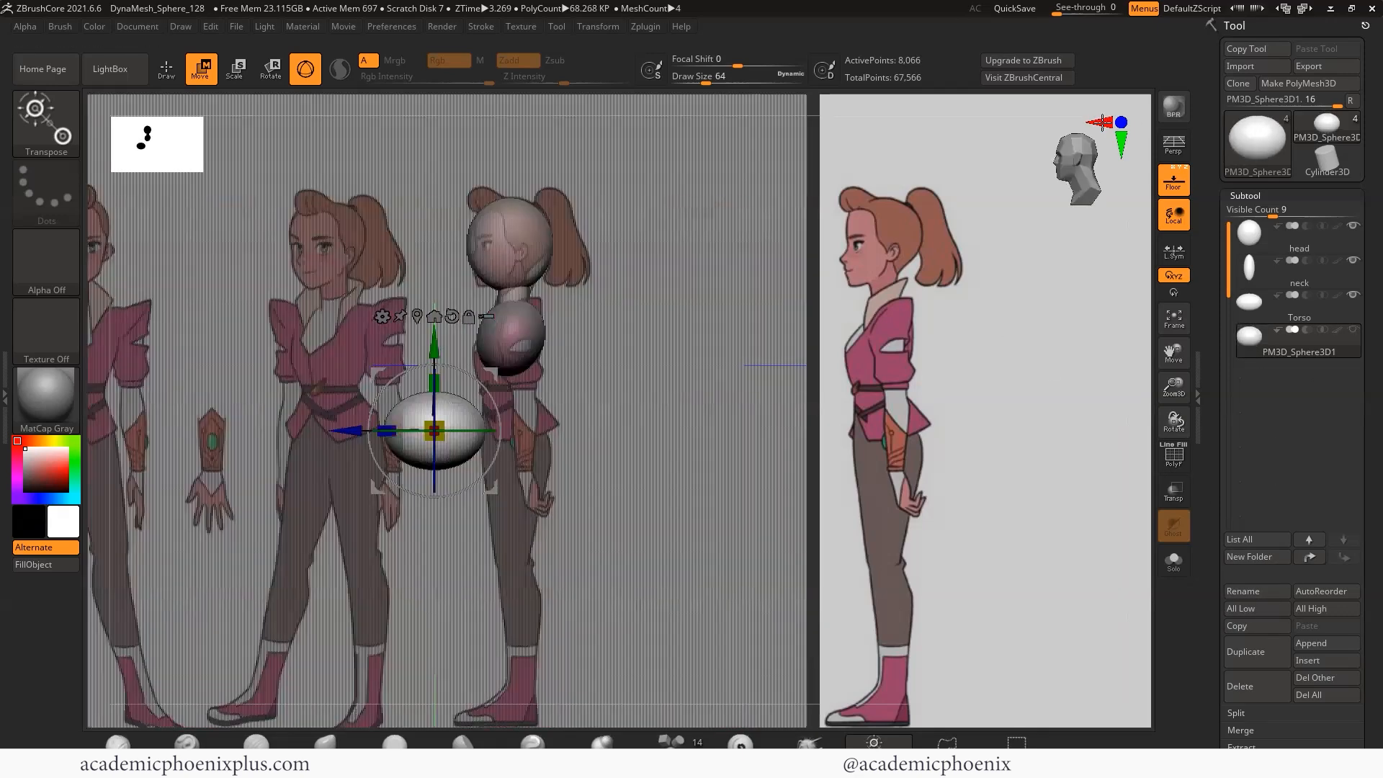
{"action": "left_click", "coordinate": [1101, 122]}
{"action": "left_click_drag", "start_coordinate": [506, 432], "coordinate": [398, 430]}
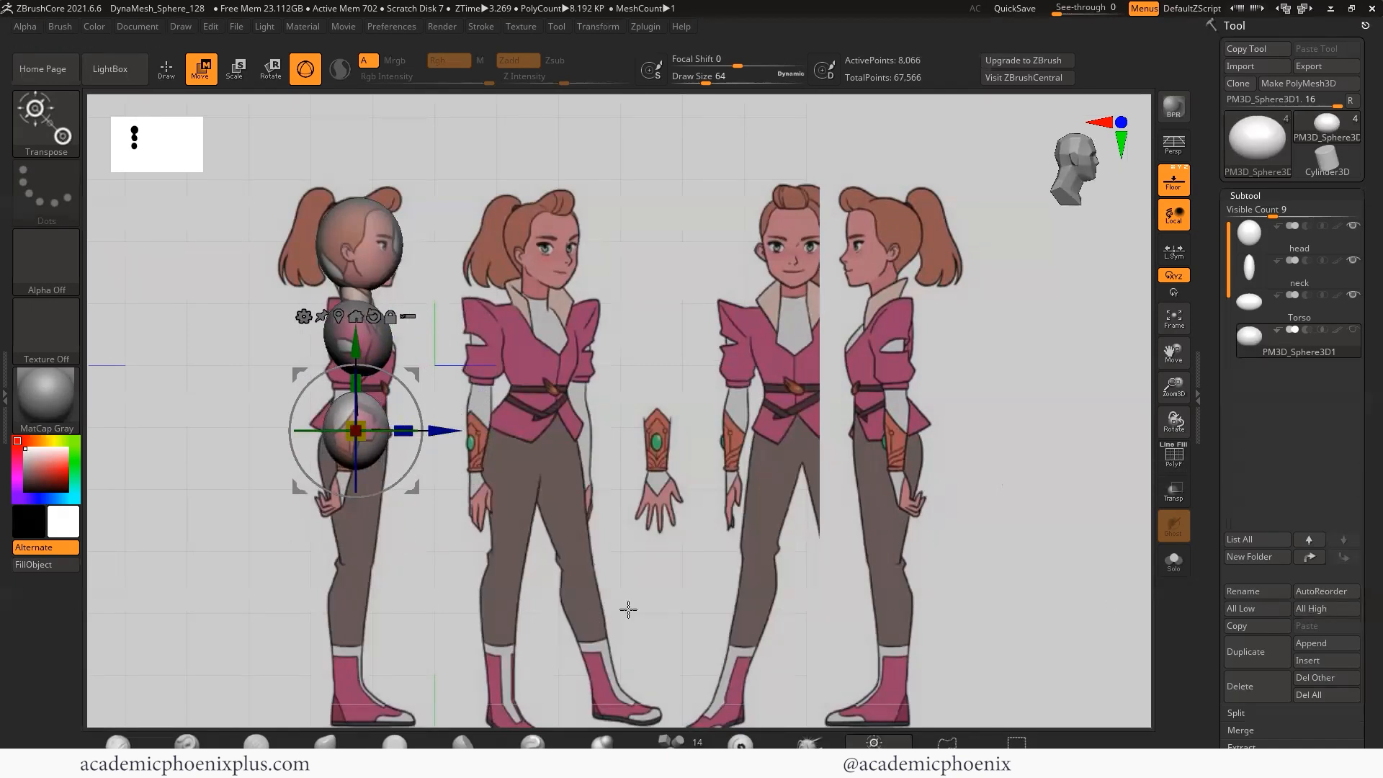
- Rename the hip sphere subtool as "Pelvis"
{"action": "left_click", "coordinate": [1269, 591]}
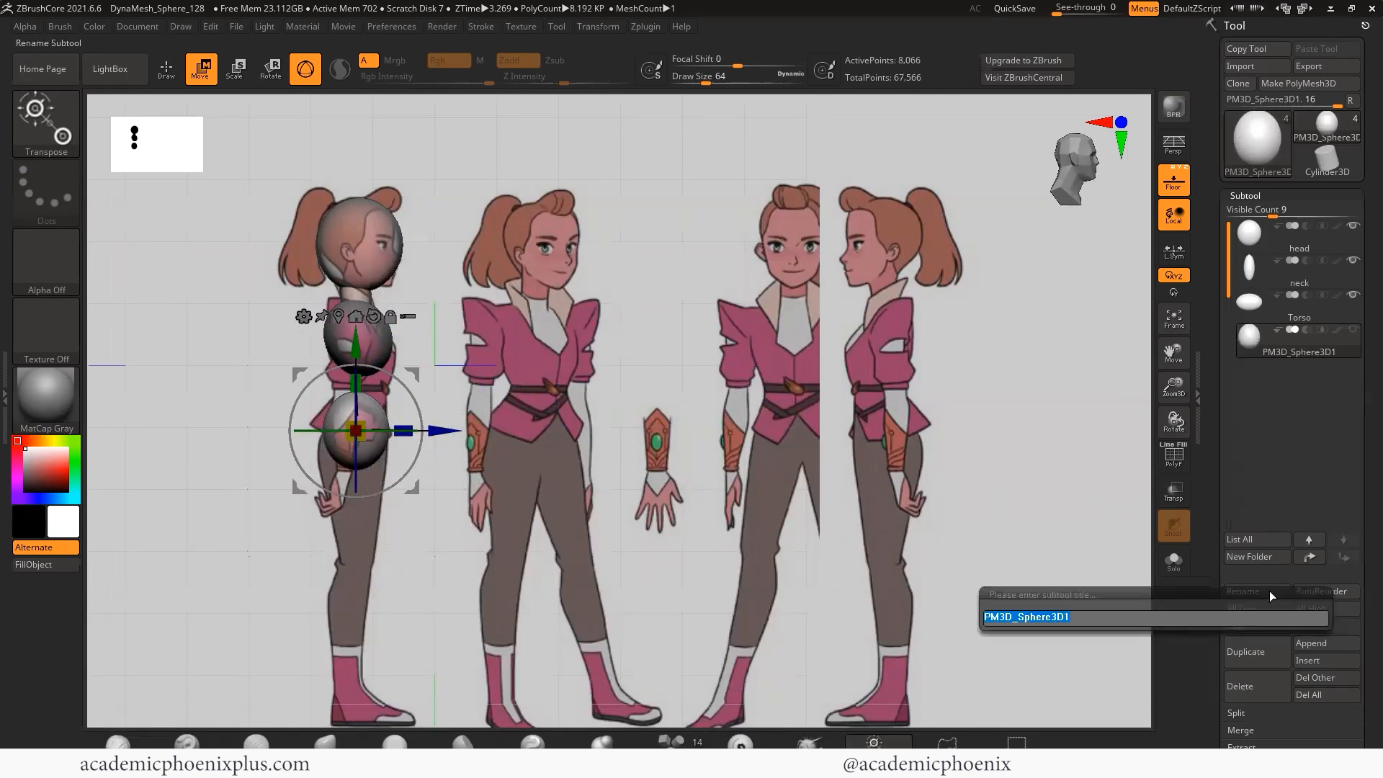
{"action": "type", "text": "Pelvis"}
{"action": "key", "text": "Return"}
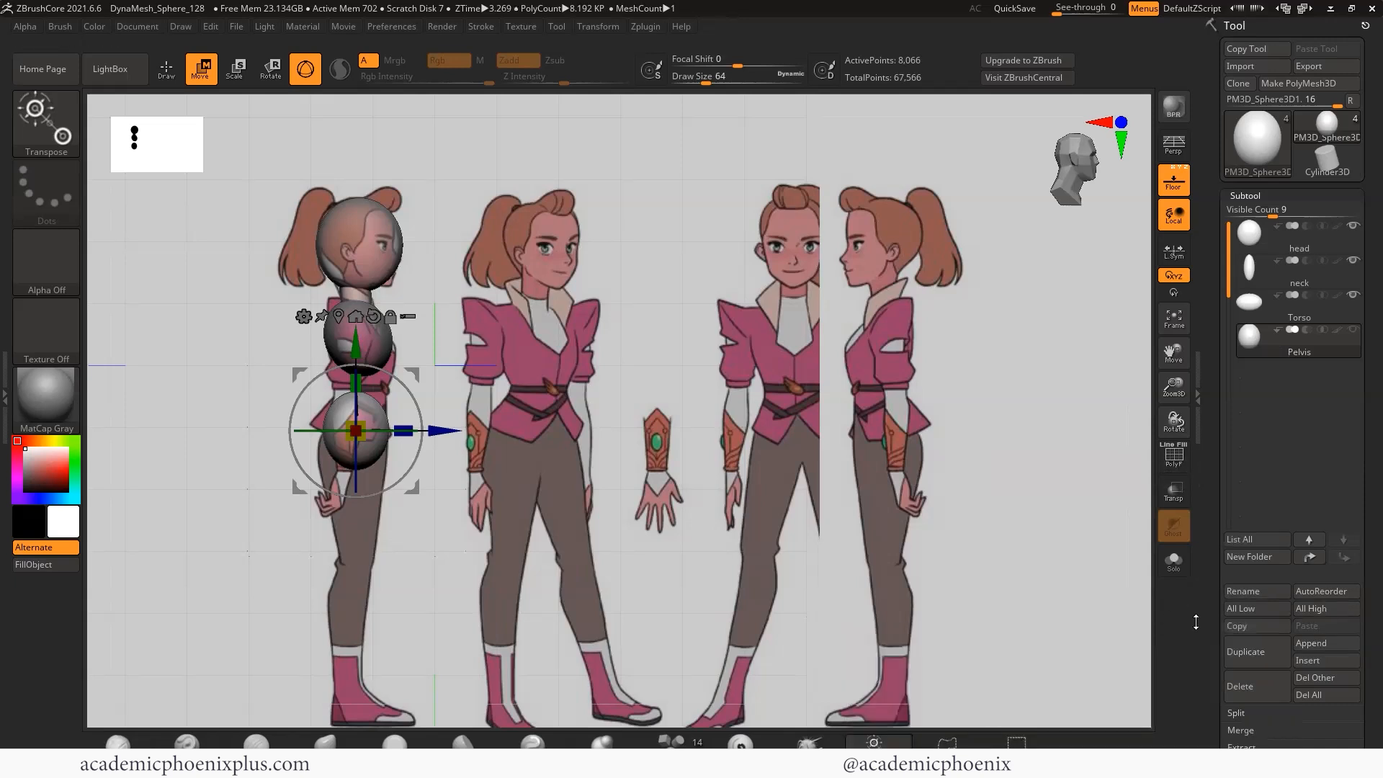
- Append a Sphere3D and fit it as a narrow vertical waist form between Torso and Pelvis on the side-view figure
{"action": "left_click", "coordinate": [1327, 643]}
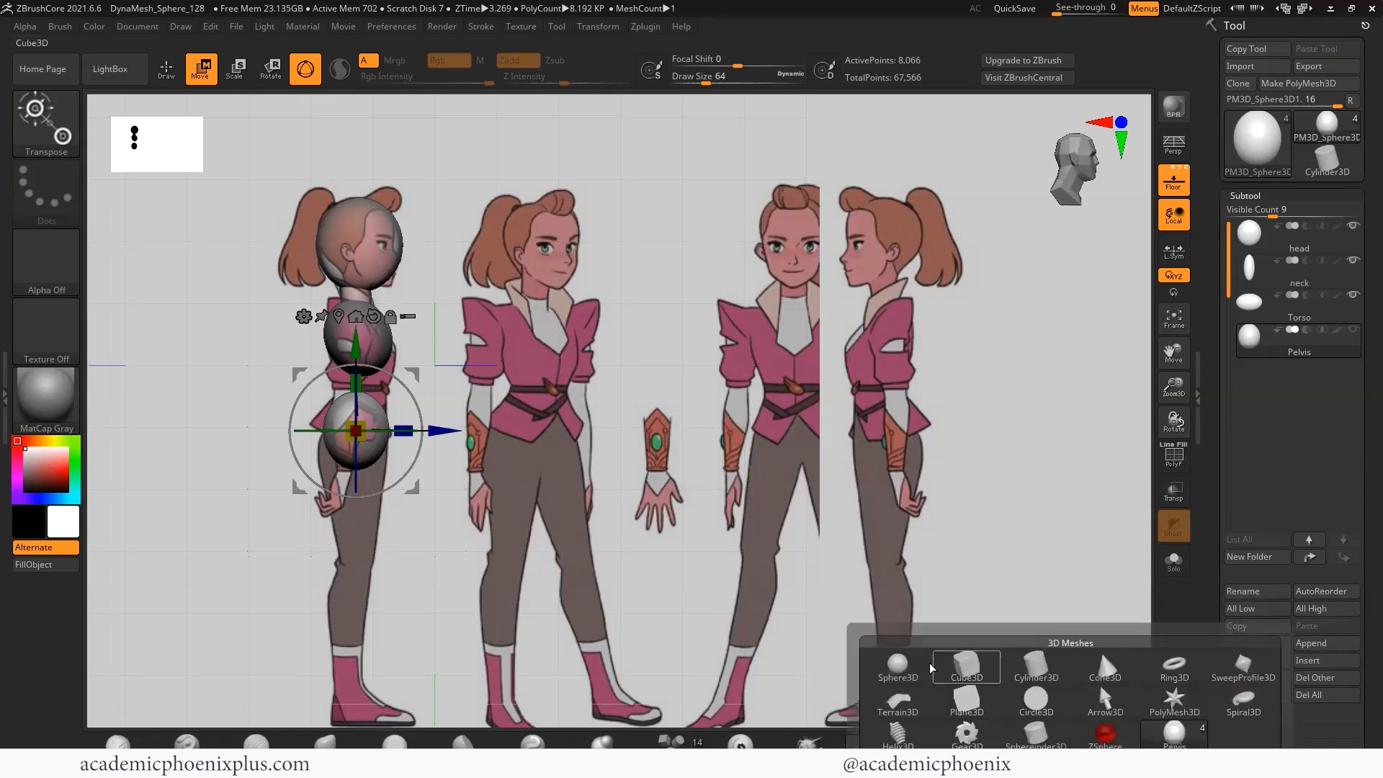
{"action": "left_click", "coordinate": [897, 668]}
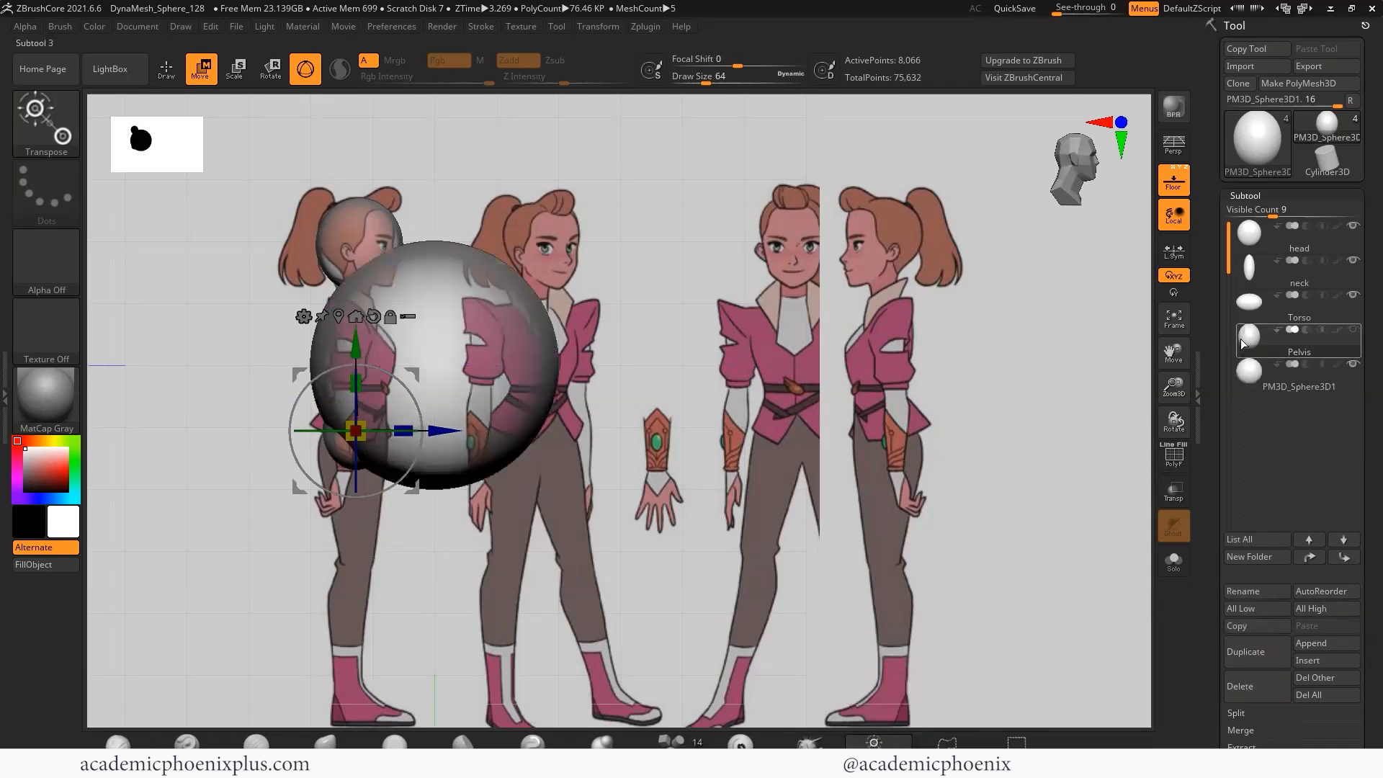
{"action": "left_click", "coordinate": [1247, 369]}
{"action": "left_click_drag", "start_coordinate": [524, 365], "coordinate": [448, 364]}
{"action": "left_click_drag", "start_coordinate": [362, 365], "coordinate": [392, 367]}
{"action": "left_click_drag", "start_coordinate": [440, 365], "coordinate": [449, 365]}
{"action": "left_click_drag", "start_coordinate": [368, 280], "coordinate": [367, 286]}
{"action": "right_click_drag", "start_coordinate": [384, 374], "coordinate": [346, 342], "text": "alt"}
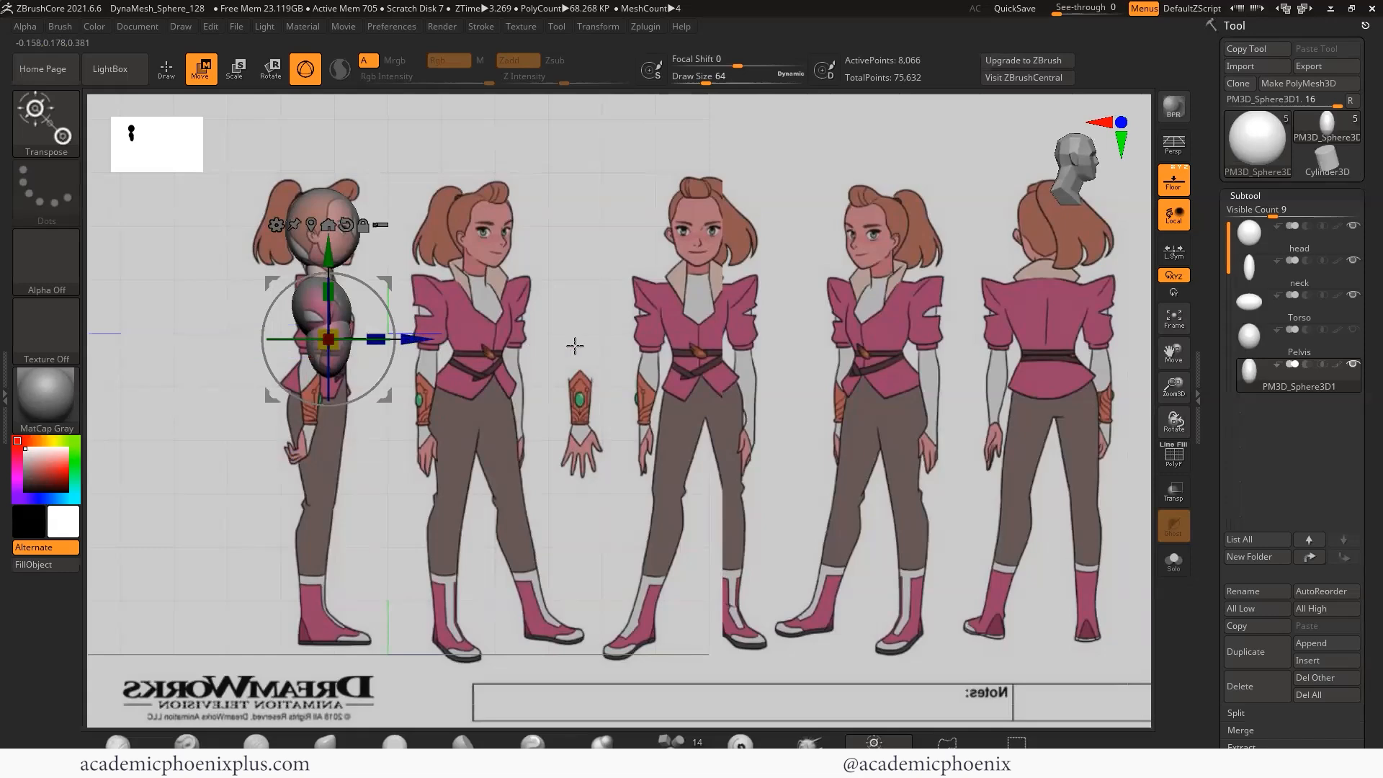
- Centre the waist sphere along X on the front-view figure and adjust its fit to the midsection
{"action": "left_click", "coordinate": [1119, 121]}
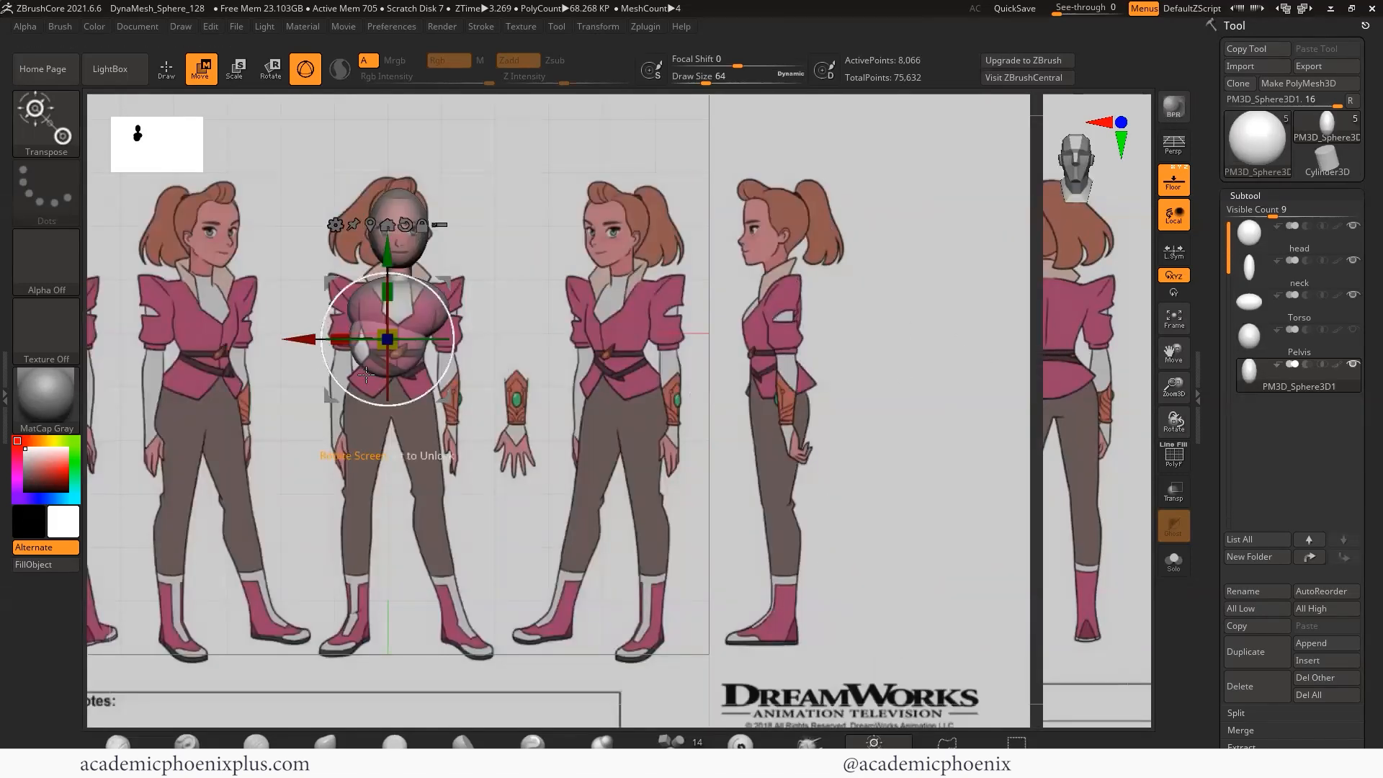
{"action": "left_click_drag", "start_coordinate": [307, 341], "coordinate": [360, 340]}
{"action": "left_click_drag", "start_coordinate": [398, 255], "coordinate": [397, 260]}
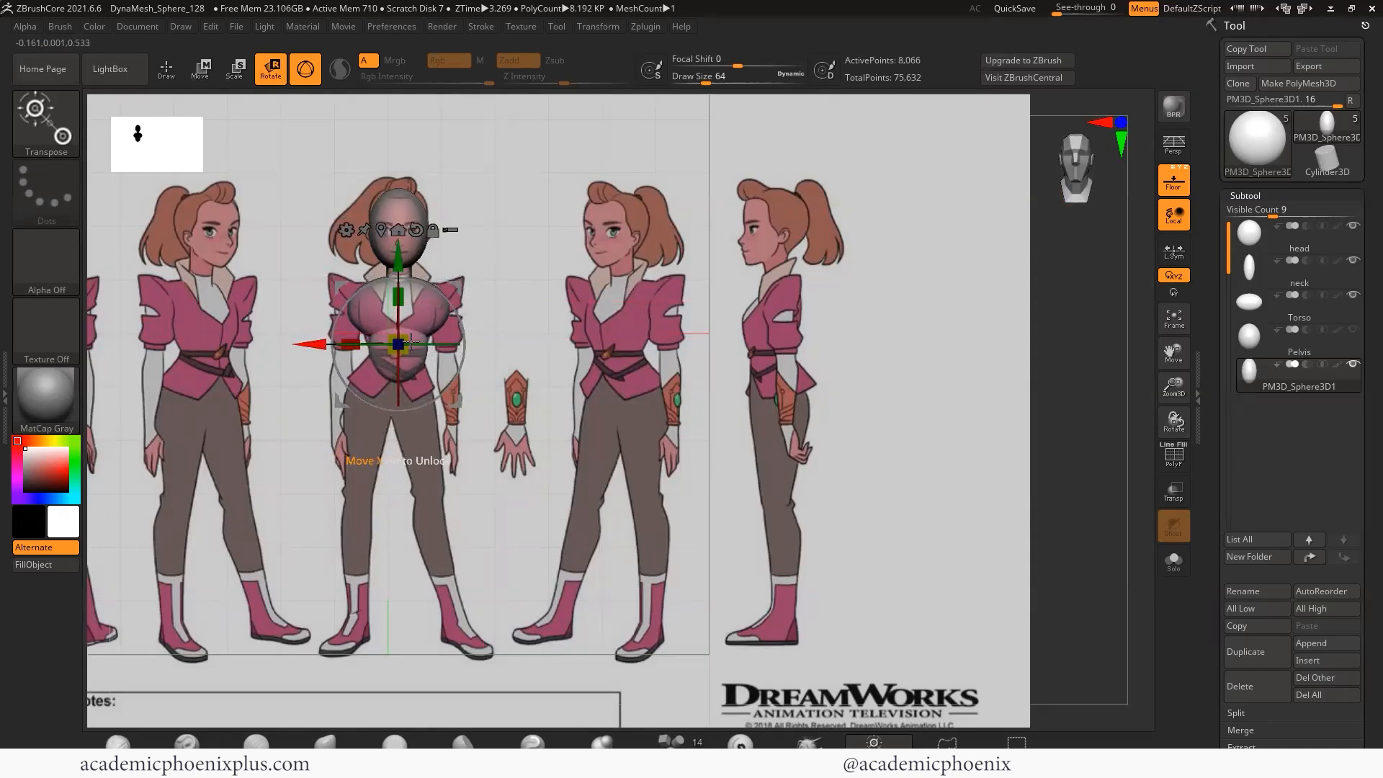
- Make the Pelvis subtool visible and nudge it along X to line up with the waist on the front-view figure
{"action": "left_click", "coordinate": [1173, 180]}
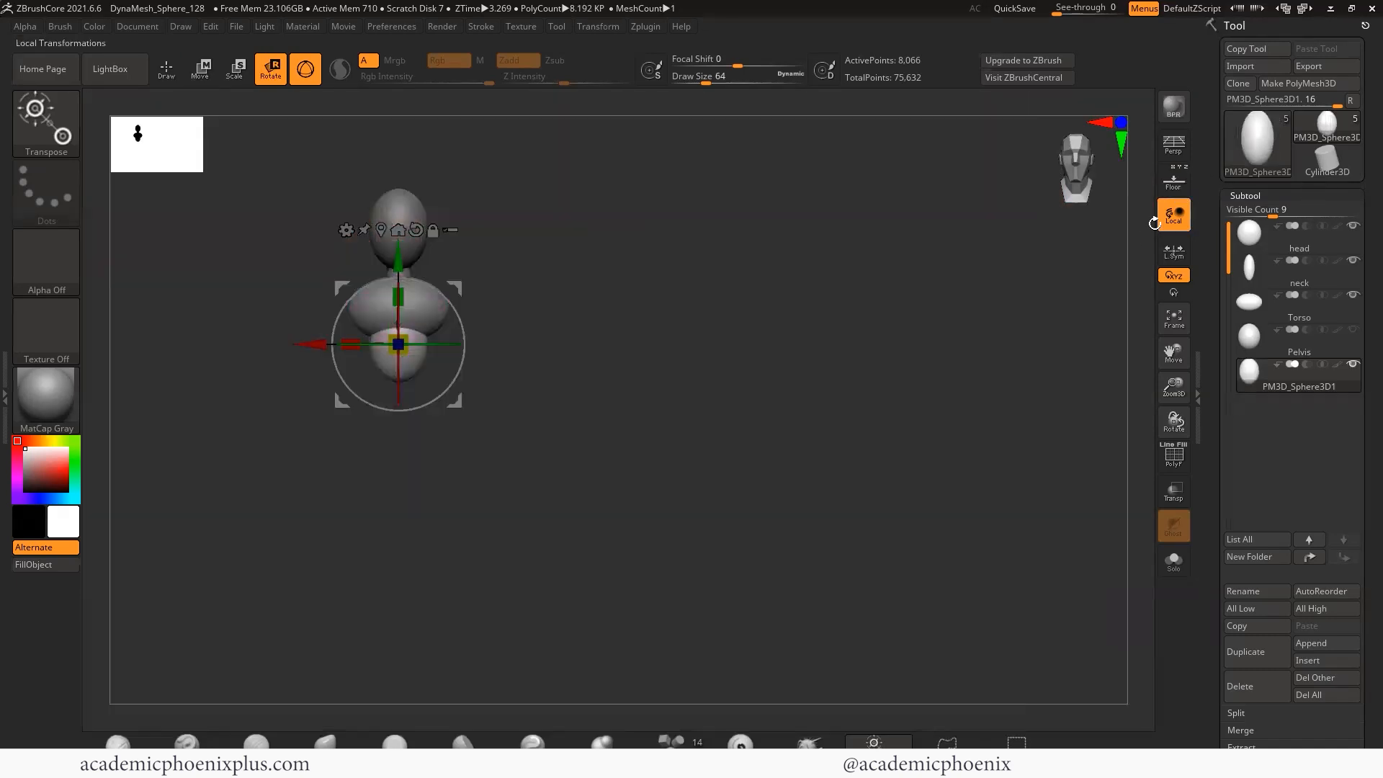
{"action": "left_click", "coordinate": [1356, 335]}
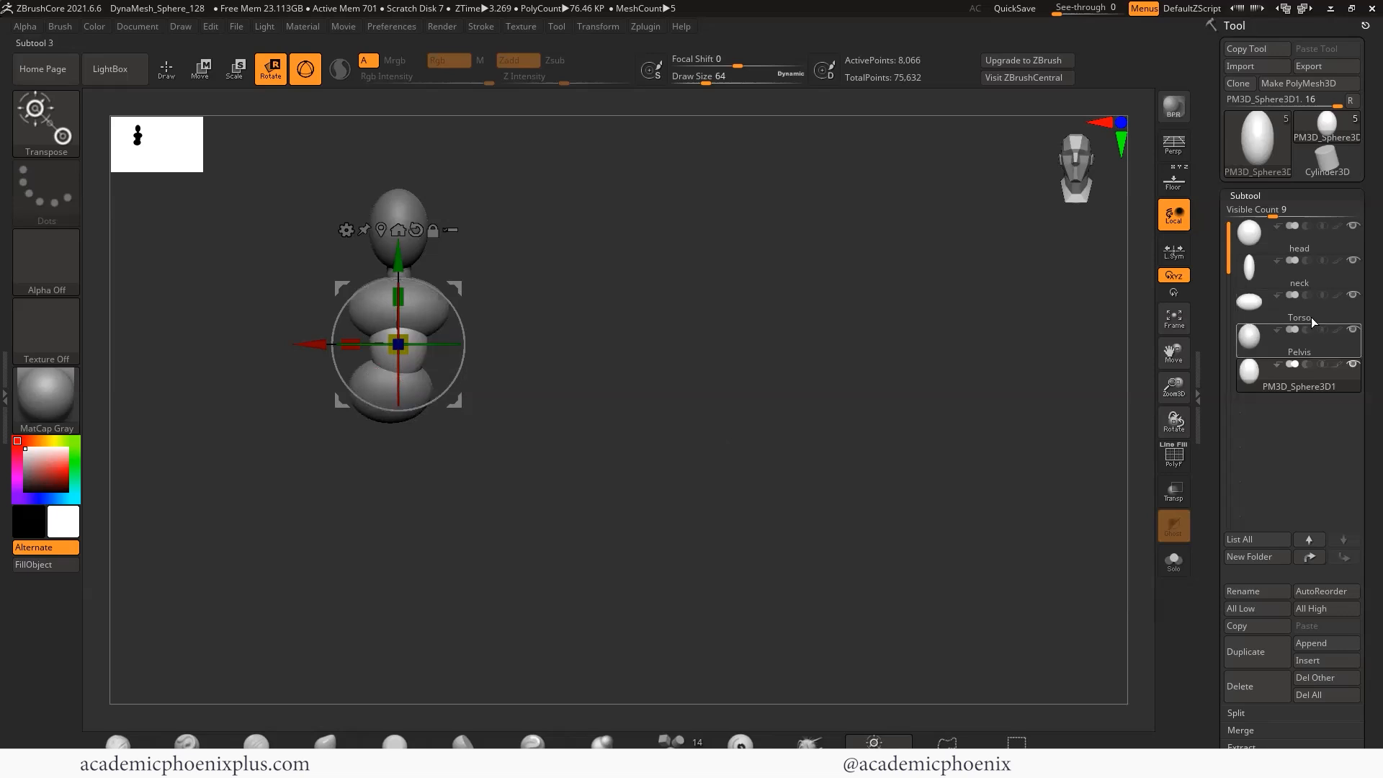
{"action": "left_click", "coordinate": [1182, 187]}
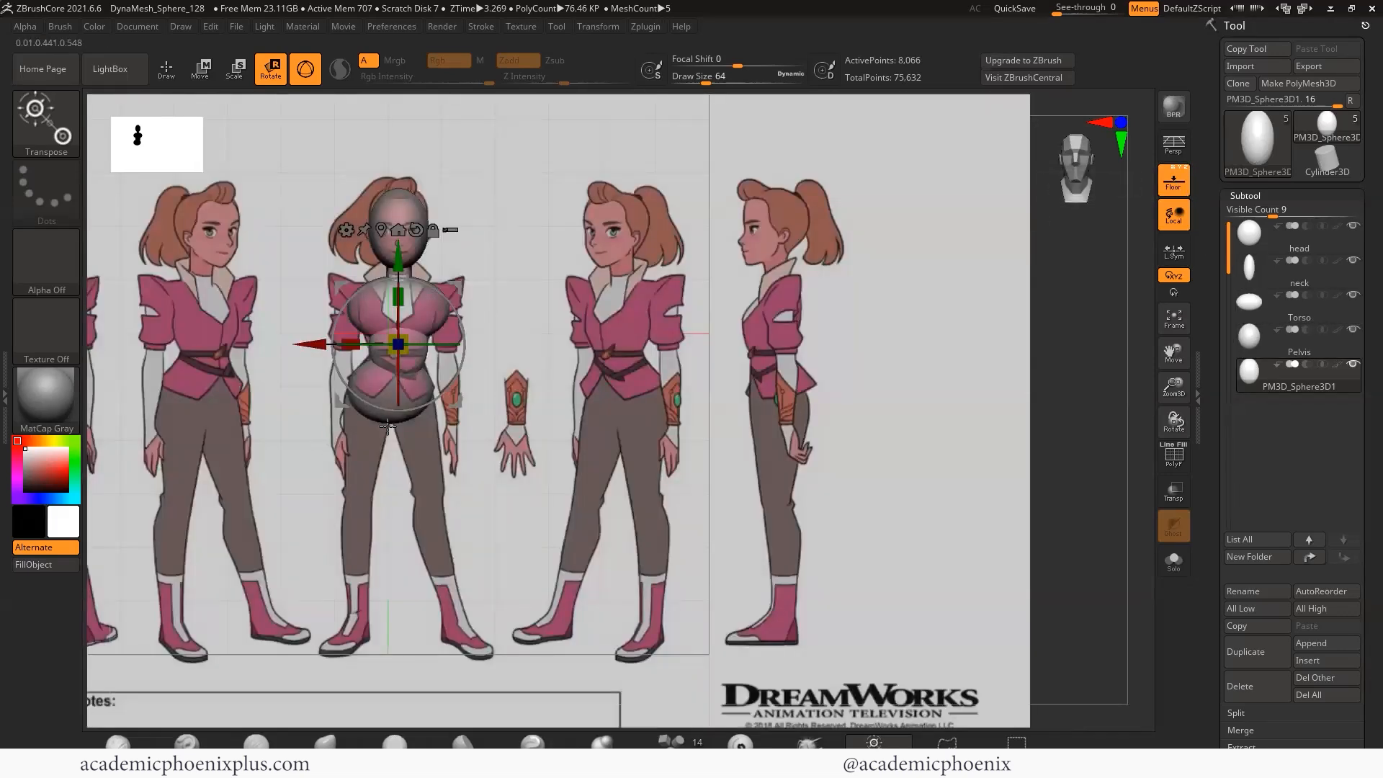
{"action": "left_click", "coordinate": [1268, 344]}
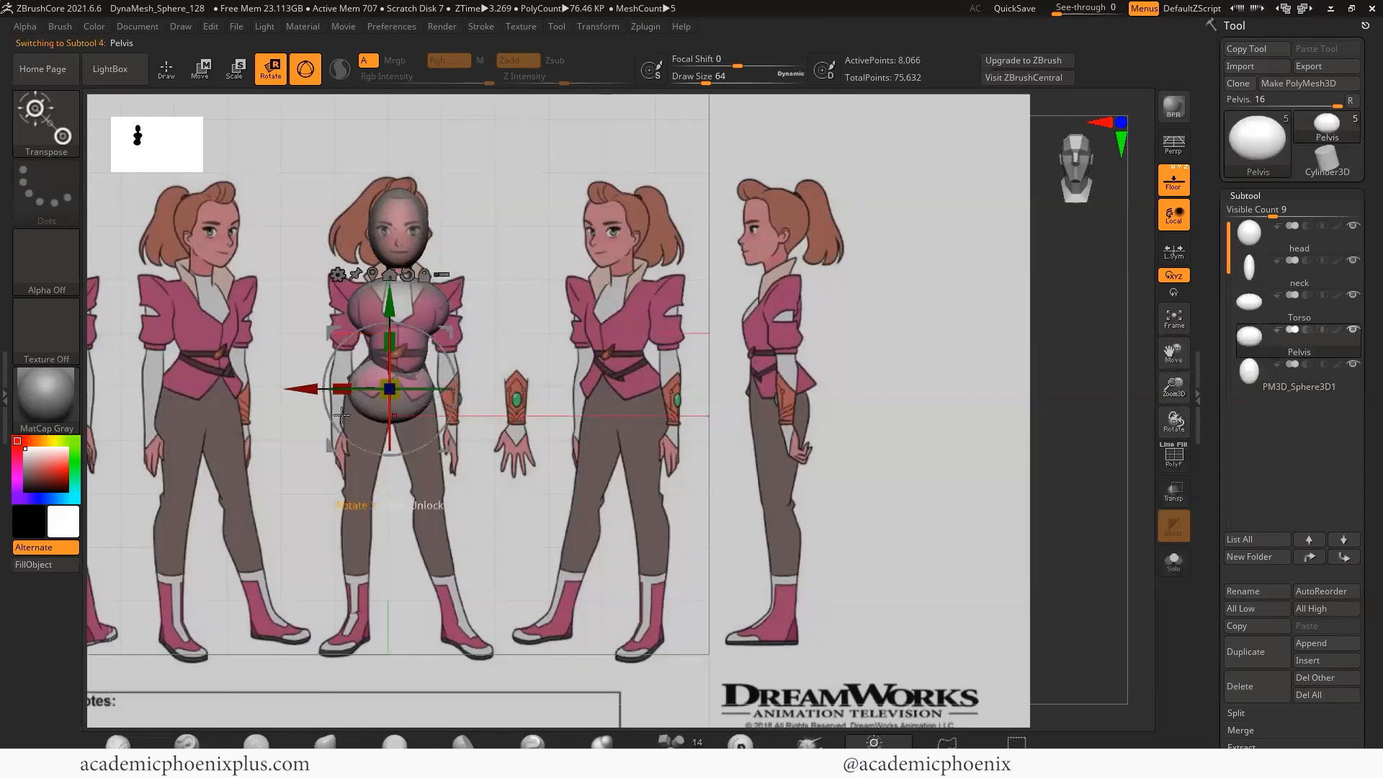
{"action": "left_click_drag", "start_coordinate": [310, 389], "coordinate": [313, 391]}
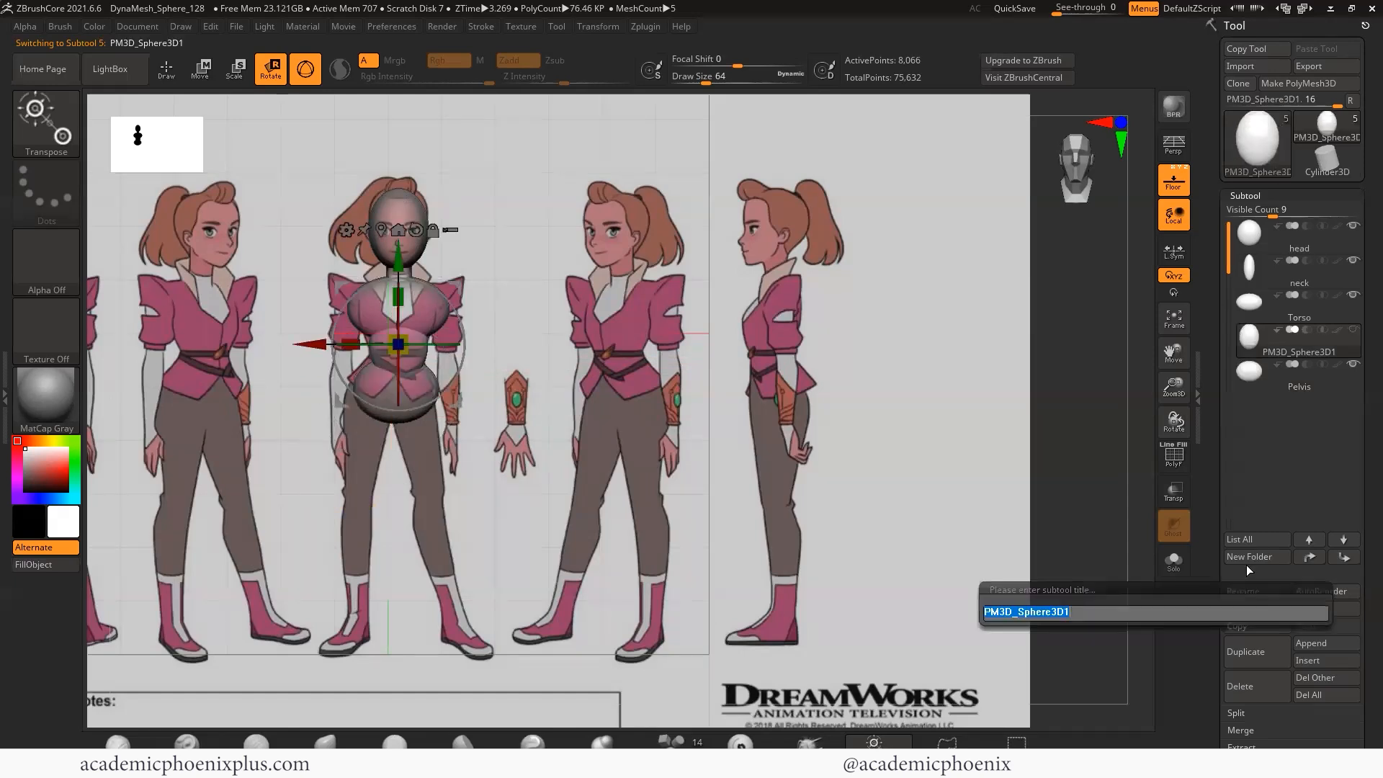
- Rename the waist sphere subtool as "waist"
{"action": "type", "text": "waist"}
{"action": "key", "text": "Return"}
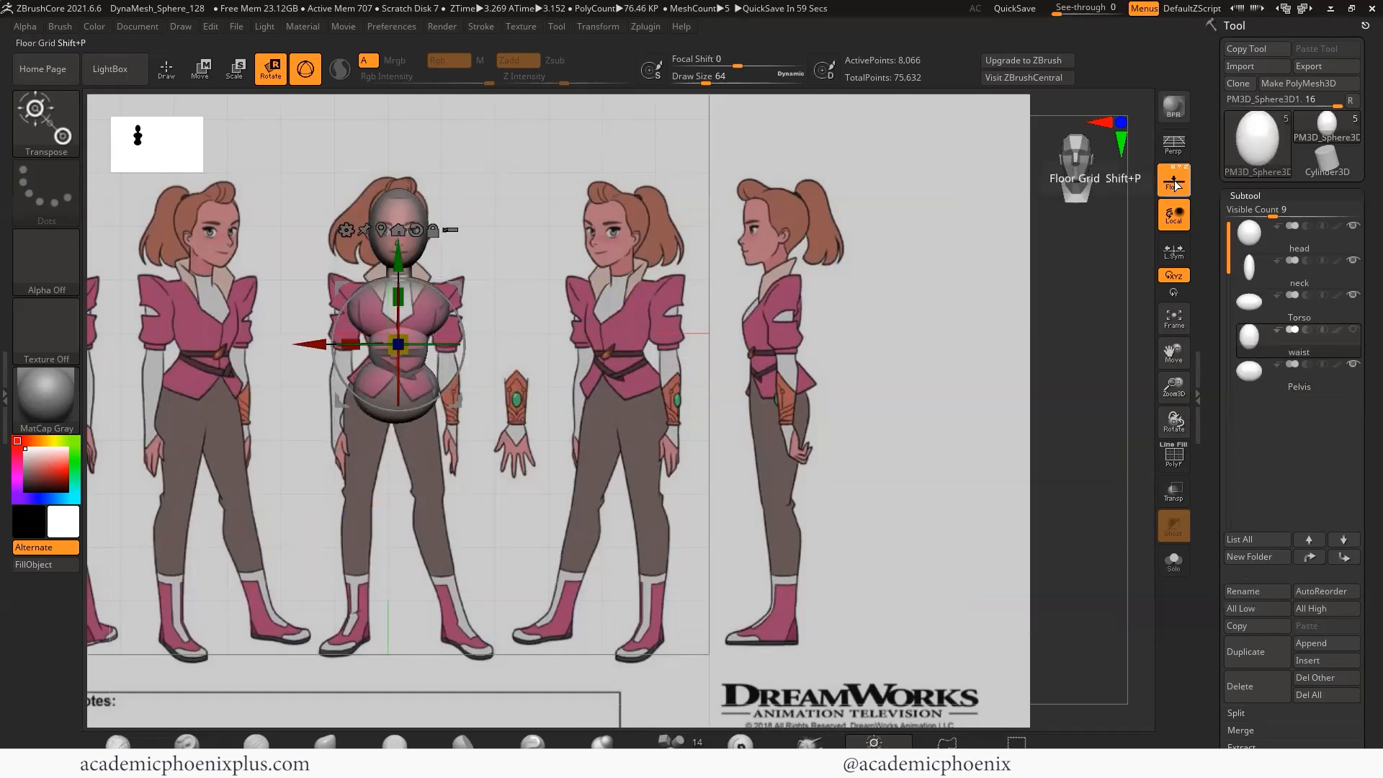
- Hide the reference planes, enable perspective and inspect the stacked head, torso, waist and pelvis forms from several angles
{"action": "left_click", "coordinate": [1173, 184]}
{"action": "left_click", "coordinate": [1173, 146]}
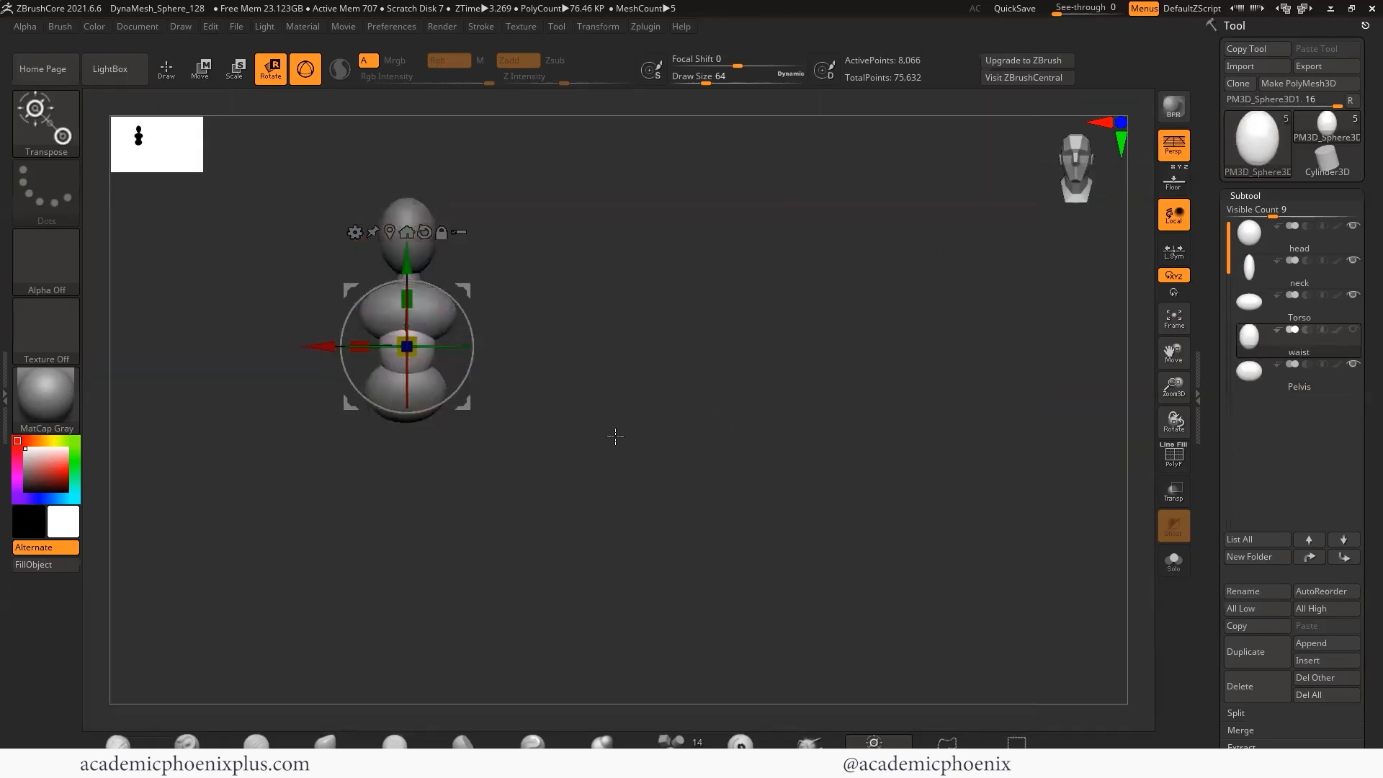
{"action": "left_click_drag", "start_coordinate": [611, 435], "coordinate": [577, 458]}
{"action": "left_click_drag", "start_coordinate": [628, 325], "coordinate": [684, 497], "text": "alt"}
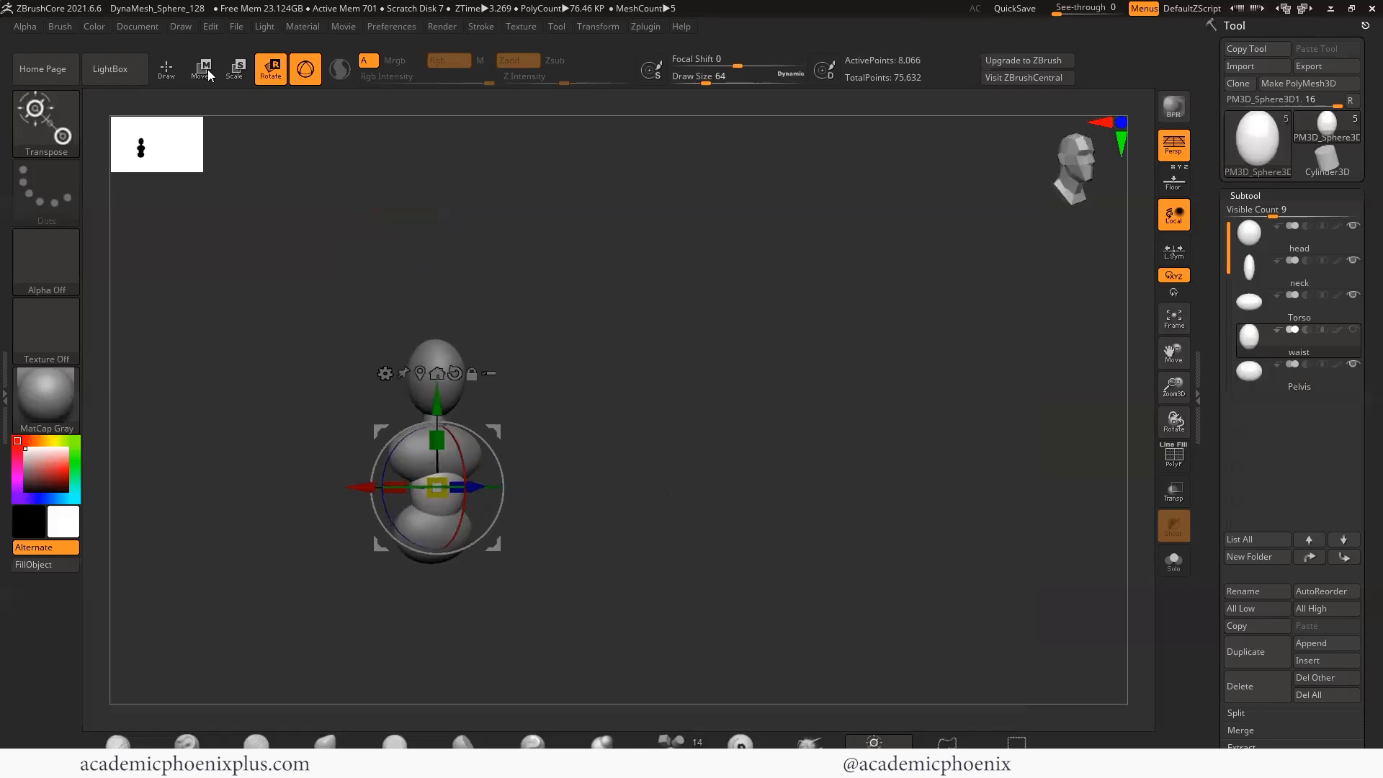
{"action": "left_click", "coordinate": [175, 70]}
{"action": "left_click_drag", "start_coordinate": [596, 394], "coordinate": [620, 318], "text": "alt"}
{"action": "mouse_move", "coordinate": [682, 407]}
{"action": "left_mouse_down"}
{"action": "mouse_move", "coordinate": [648, 408]}
{"action": "mouse_move", "coordinate": [683, 412]}
{"action": "mouse_move", "coordinate": [663, 417]}
{"action": "mouse_move", "coordinate": [548, 374]}
{"action": "mouse_move", "coordinate": [691, 432]}
{"action": "mouse_move", "coordinate": [518, 432]}
{"action": "left_mouse_up"}
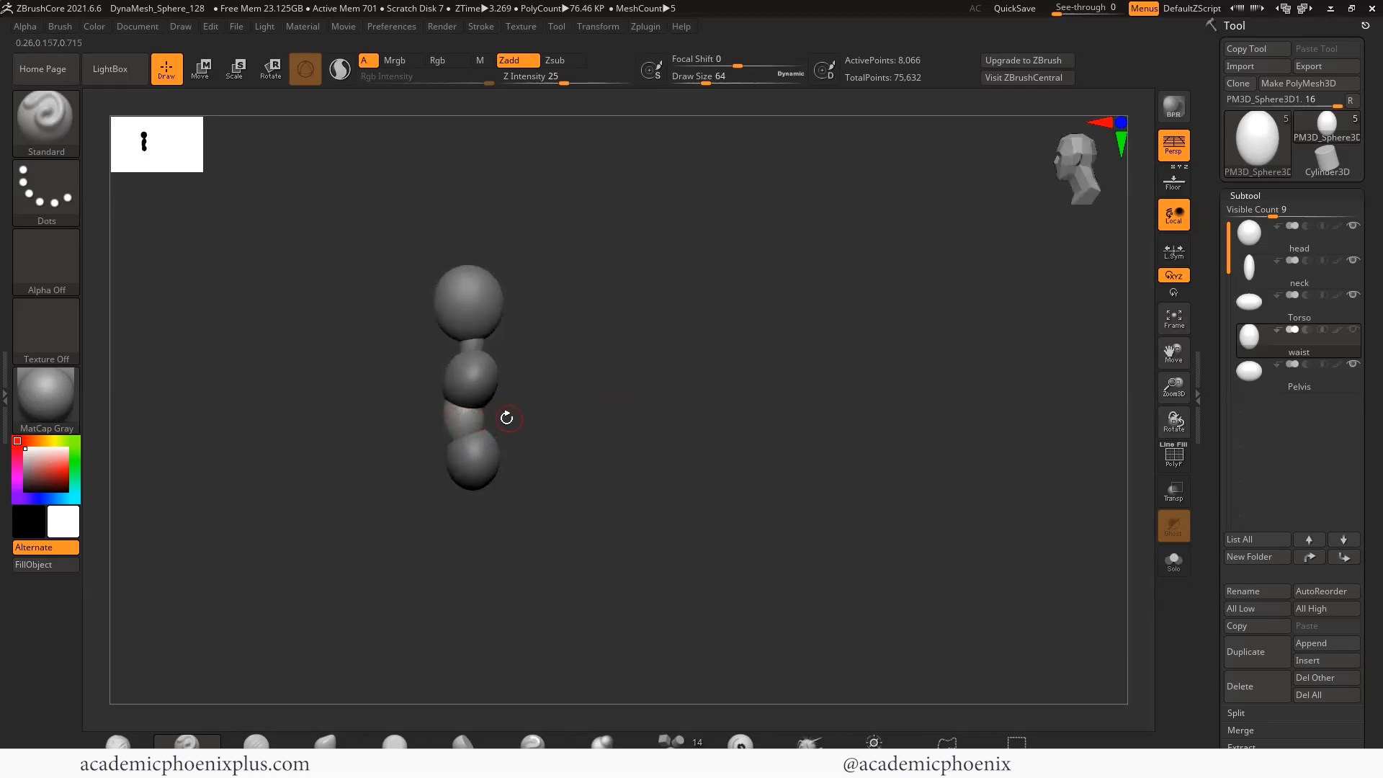
{"action": "left_click_drag", "start_coordinate": [679, 478], "coordinate": [666, 447]}
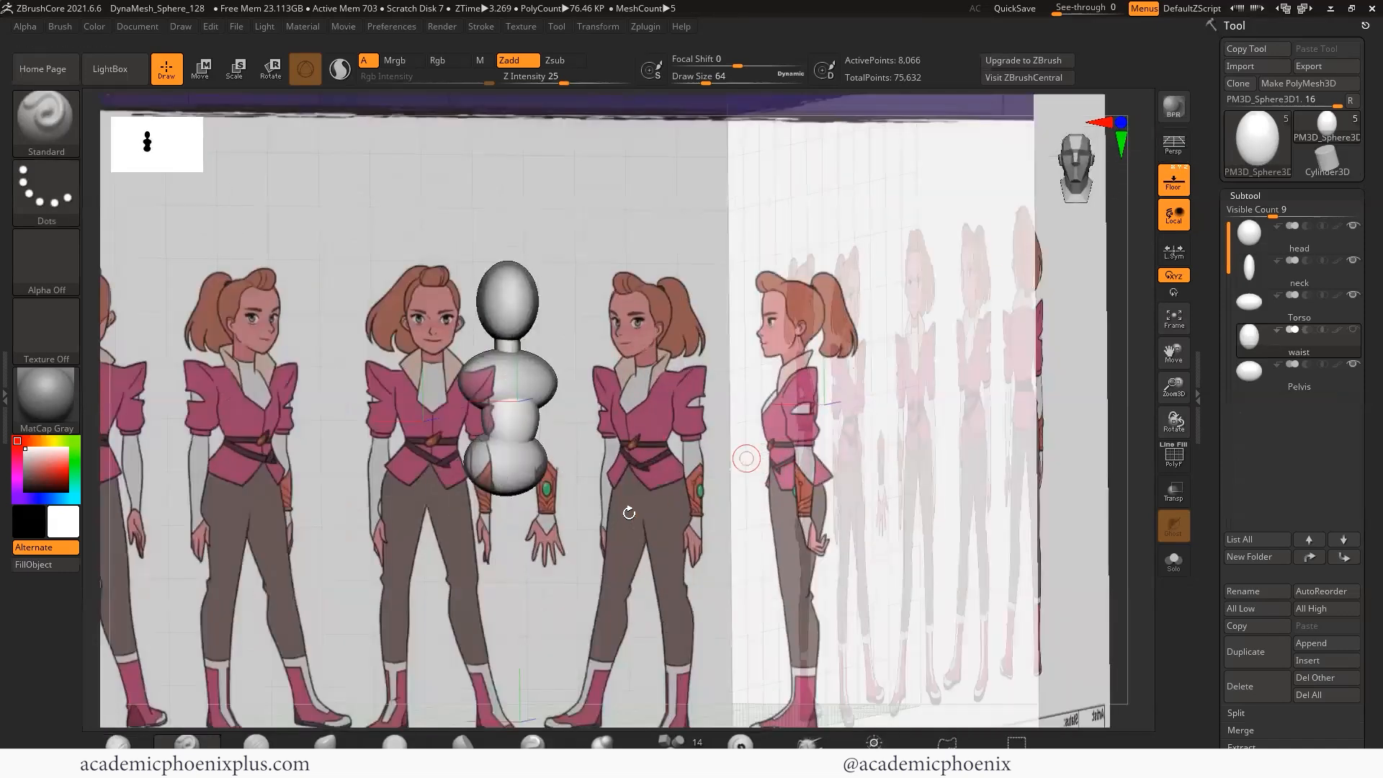
- Append a Sphere3D below Pelvis for the upper leg and make it the active subtool in Move mode
{"action": "left_click_drag", "start_coordinate": [629, 512], "coordinate": [803, 484], "text": "alt"}
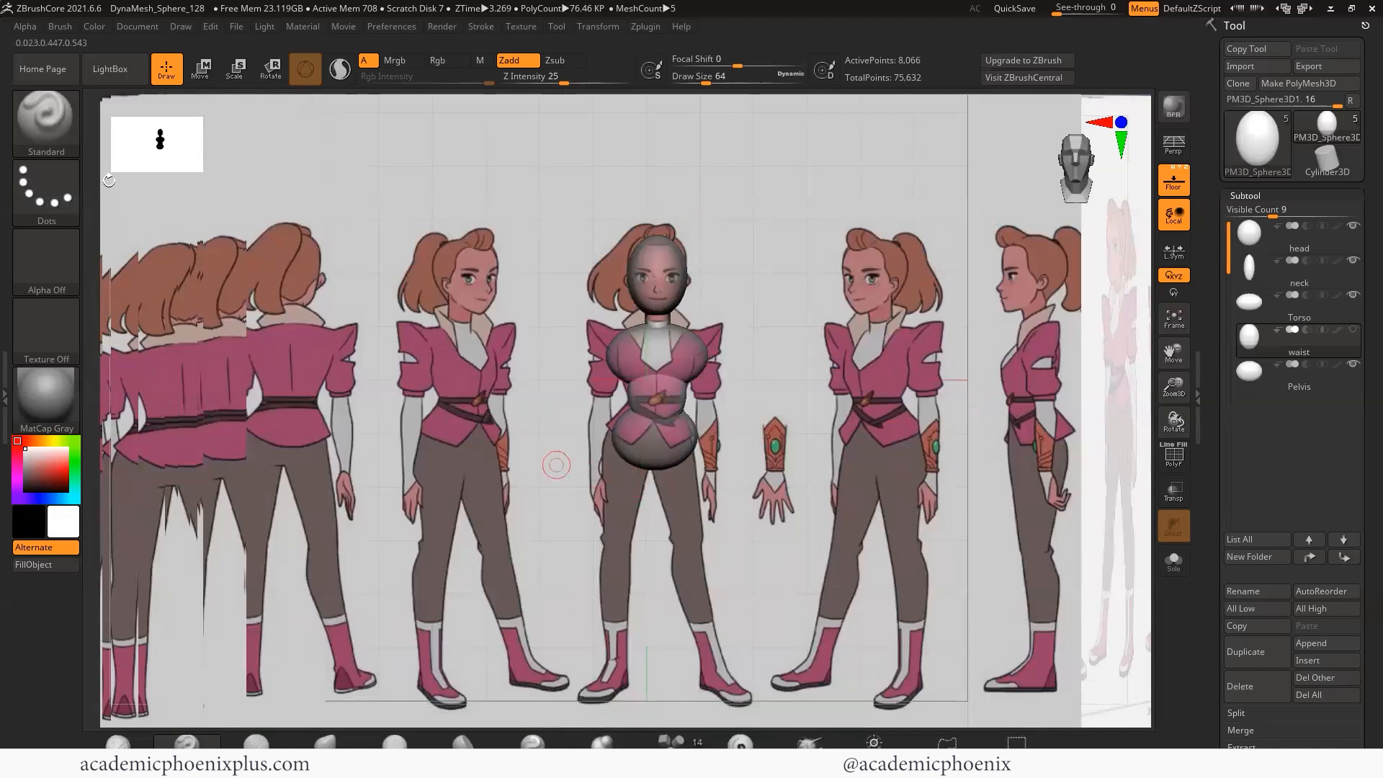
{"action": "left_click", "coordinate": [1254, 372]}
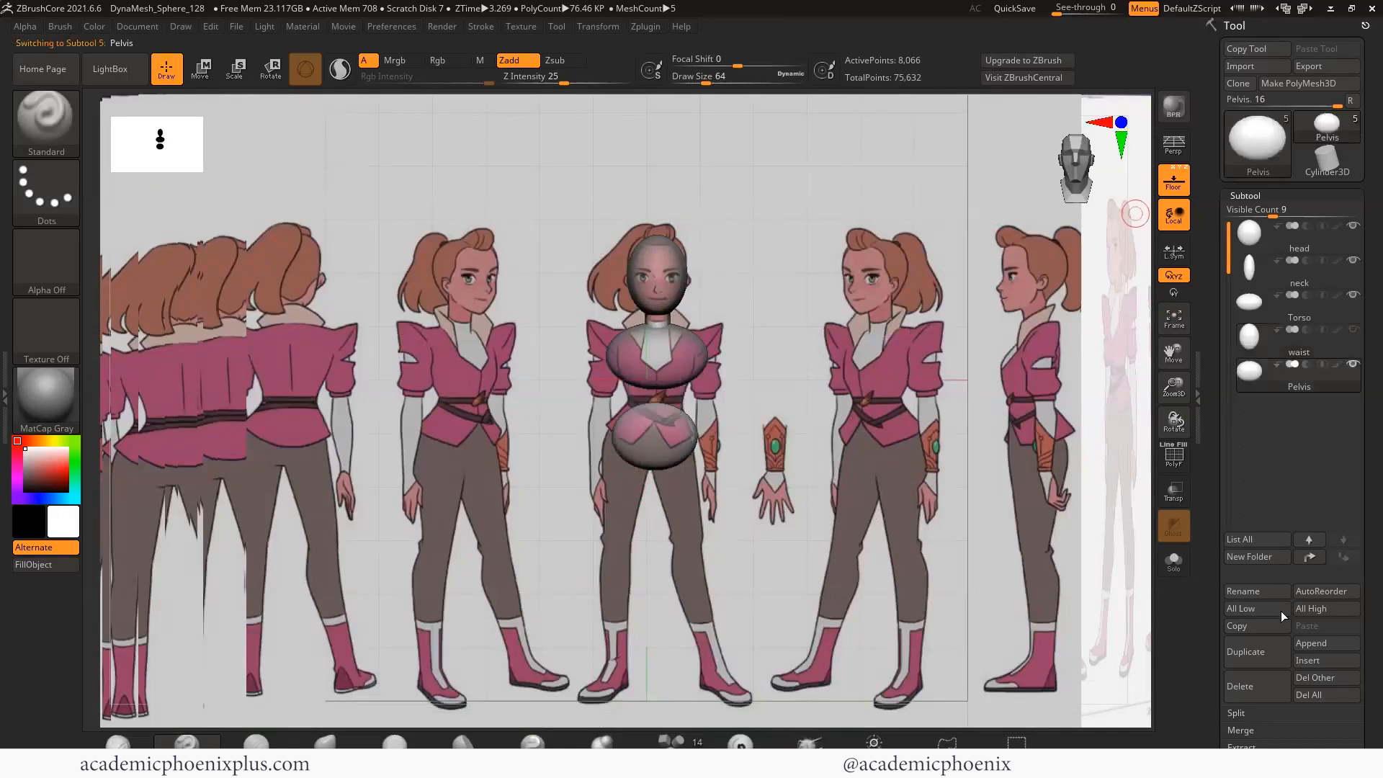
{"action": "left_click", "coordinate": [1325, 642]}
{"action": "left_click", "coordinate": [1099, 684]}
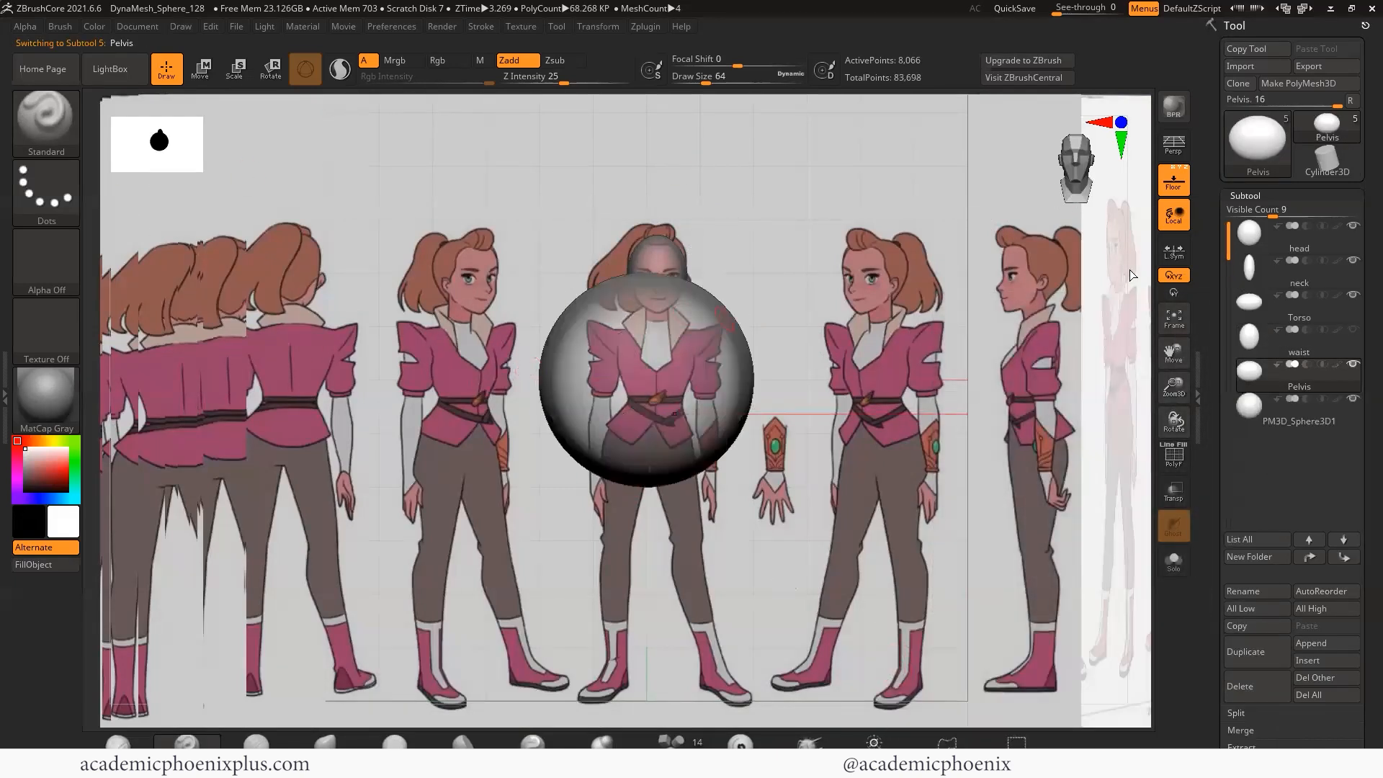
{"action": "left_click", "coordinate": [1253, 405]}
{"action": "key", "text": "w"}
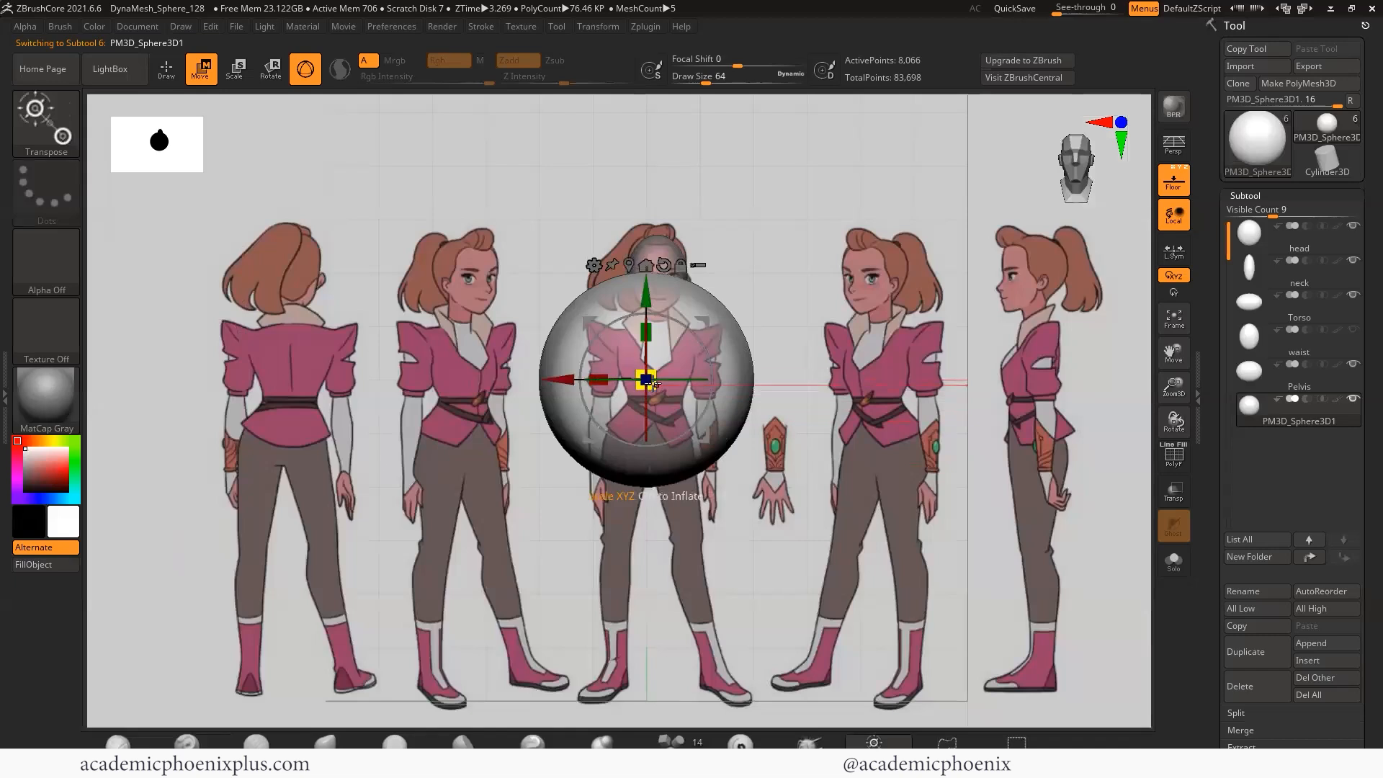
- Shrink the new sphere into a tall, narrow ellipsoid and move it onto one thigh of the front-view figure
{"action": "left_click_drag", "start_coordinate": [646, 379], "coordinate": [646, 419]}
{"action": "left_click_drag", "start_coordinate": [558, 503], "coordinate": [529, 503]}
{"action": "left_click_drag", "start_coordinate": [569, 504], "coordinate": [532, 503]}
{"action": "key", "text": "f"}
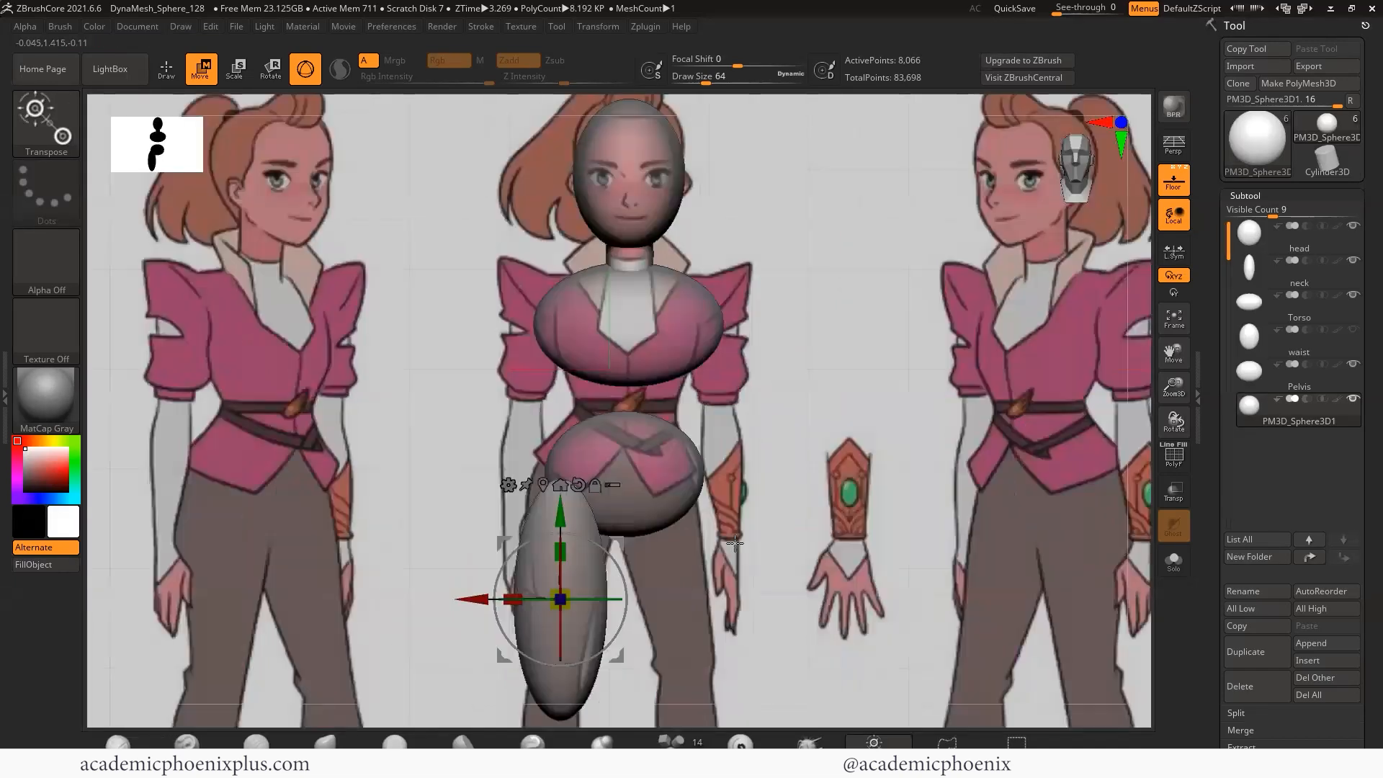
- Refine the thigh form's width and position and tilt it slightly to follow the front-view upper leg
{"action": "left_click_drag", "start_coordinate": [795, 520], "coordinate": [878, 497], "text": "alt"}
{"action": "left_click_drag", "start_coordinate": [551, 494], "coordinate": [546, 494]}
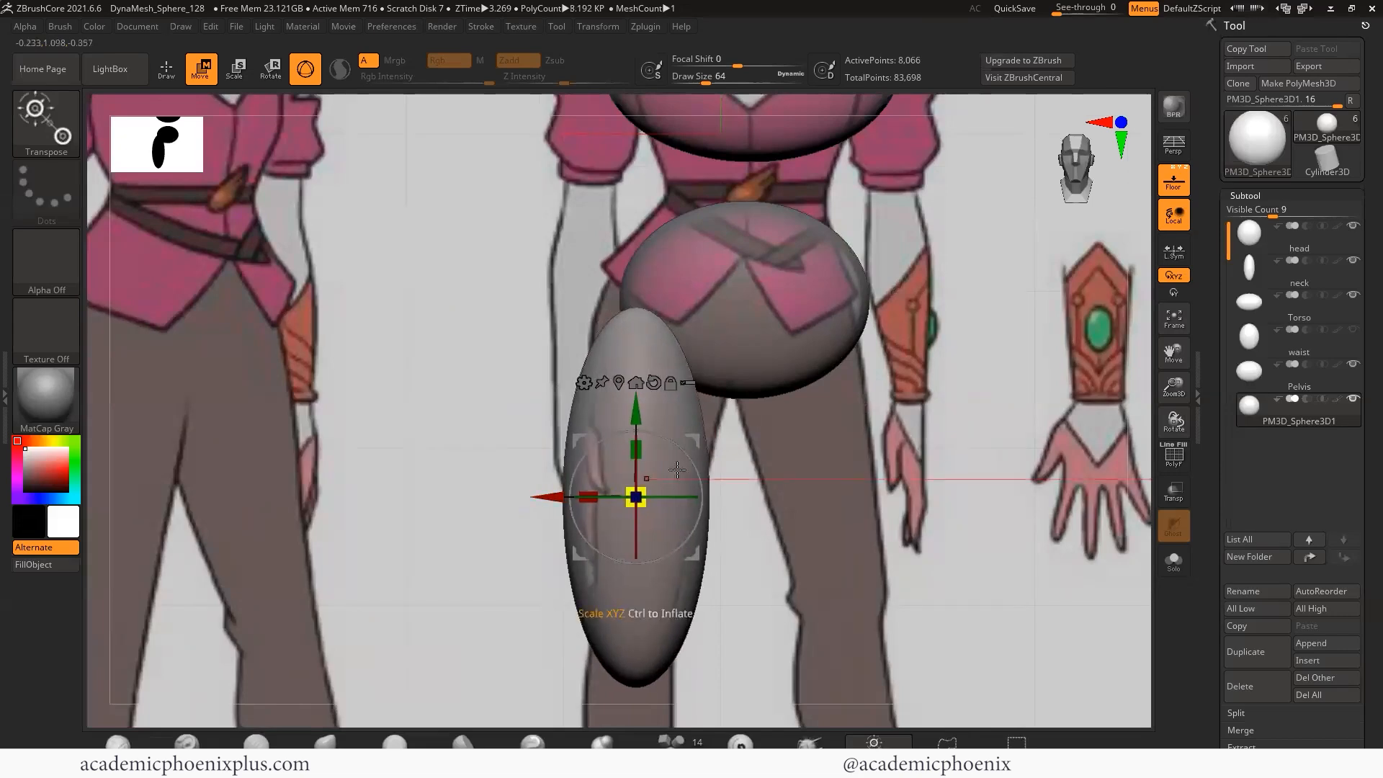
{"action": "left_click_drag", "start_coordinate": [690, 464], "coordinate": [690, 466]}
{"action": "left_click_drag", "start_coordinate": [589, 493], "coordinate": [595, 494]}
{"action": "left_click_drag", "start_coordinate": [560, 492], "coordinate": [571, 494]}
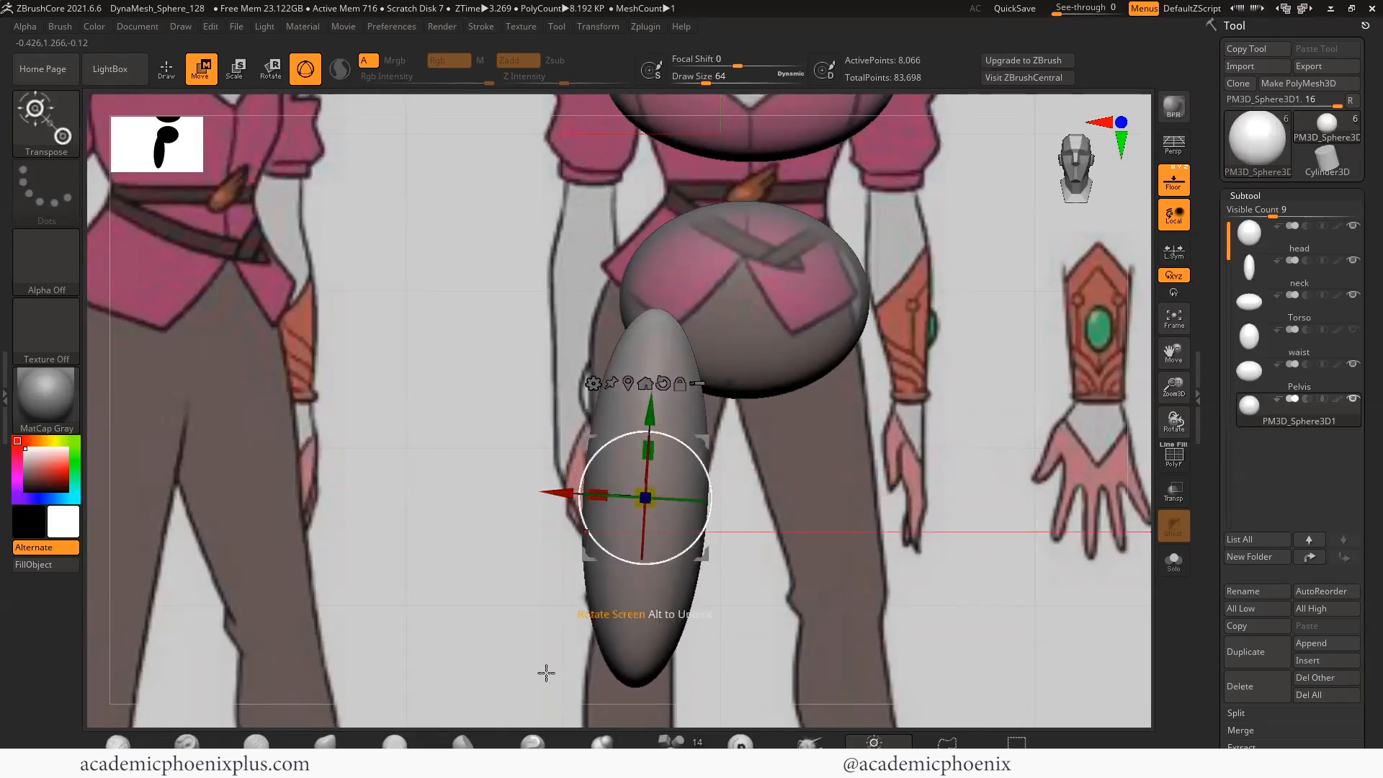
- Move the thigh form along Z onto the side-view leg, reduce its depth, and show the waist subtool
{"action": "left_click", "coordinate": [1092, 125]}
{"action": "left_click", "coordinate": [1092, 125]}
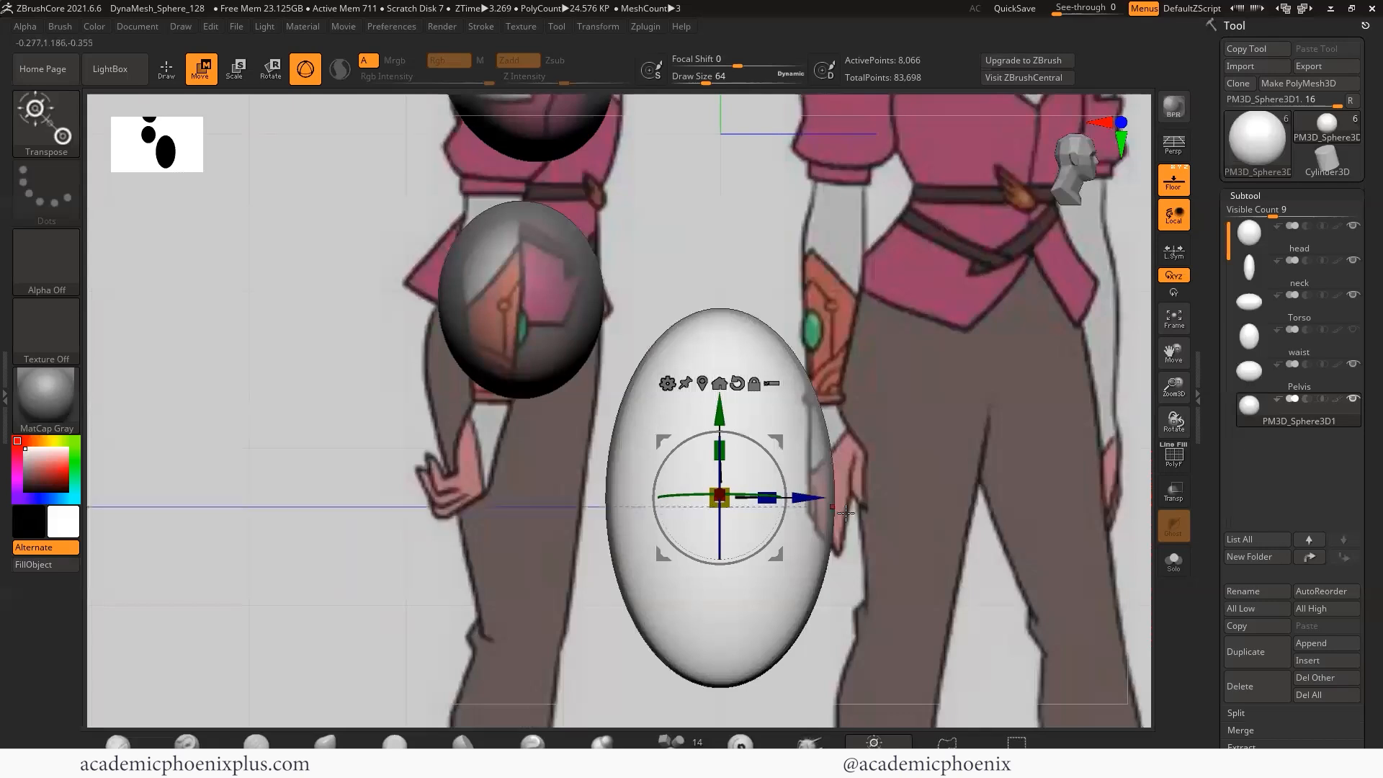
{"action": "left_click_drag", "start_coordinate": [811, 499], "coordinate": [612, 498]}
{"action": "left_click_drag", "start_coordinate": [733, 507], "coordinate": [740, 453], "text": "alt"}
{"action": "left_click", "coordinate": [1353, 330]}
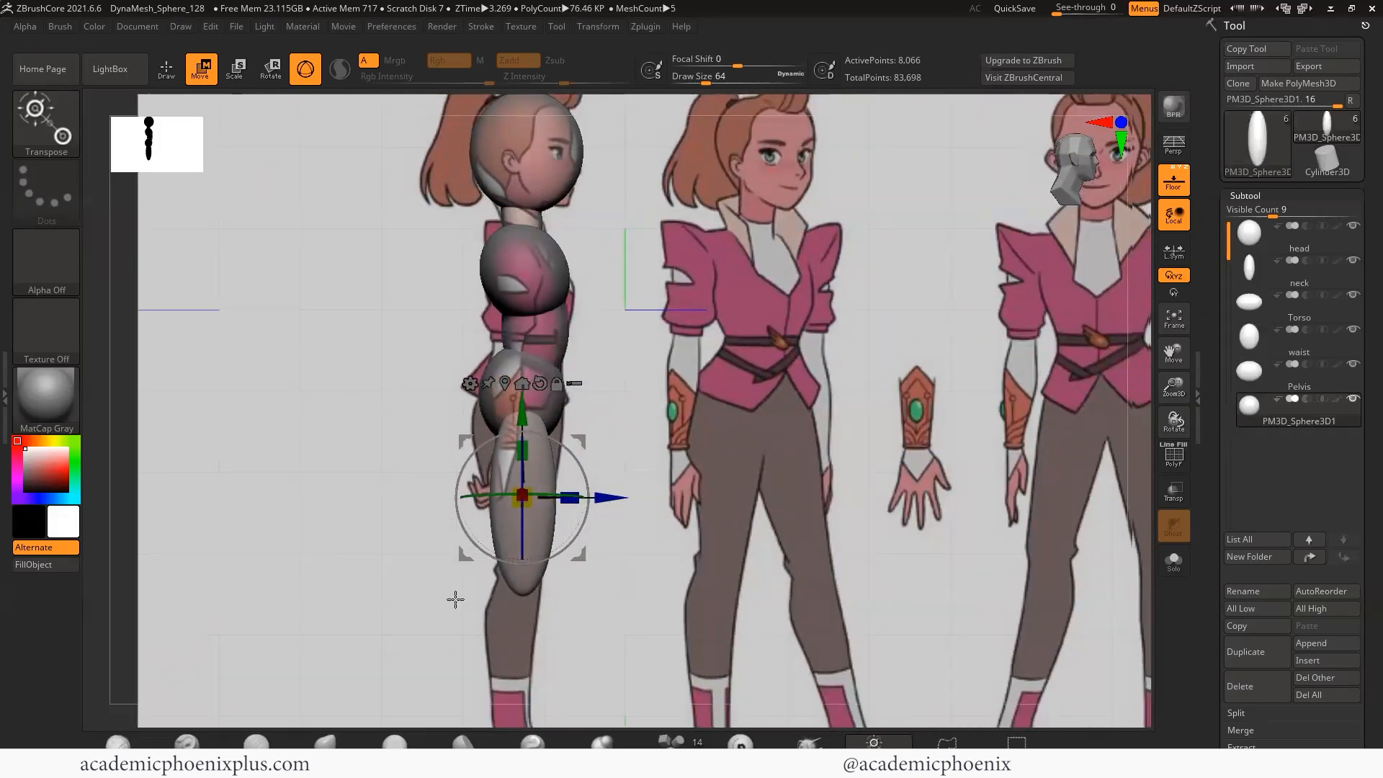
- Append another Sphere3D for the lower leg and make it the active subtool
{"action": "left_click", "coordinate": [1314, 643]}
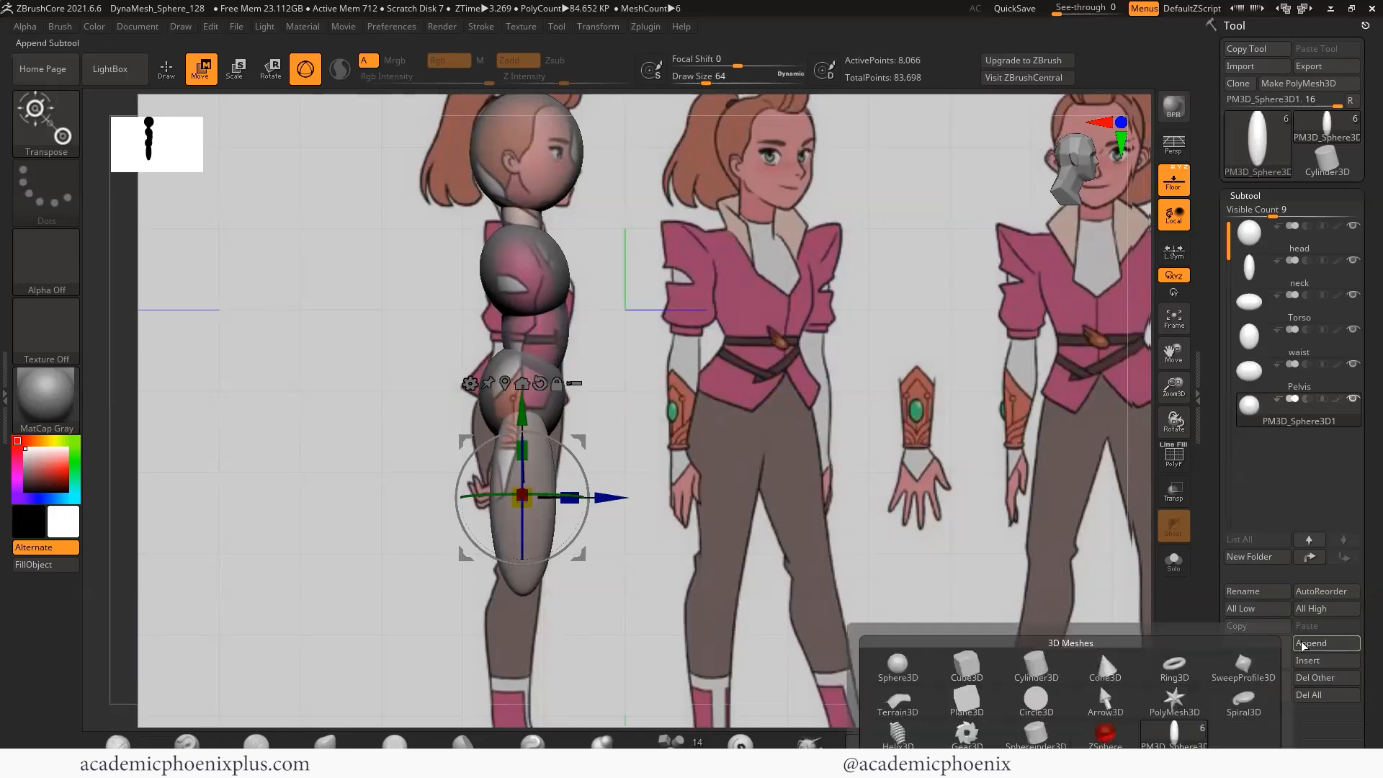
{"action": "left_click", "coordinate": [904, 677]}
{"action": "left_click", "coordinate": [1246, 441]}
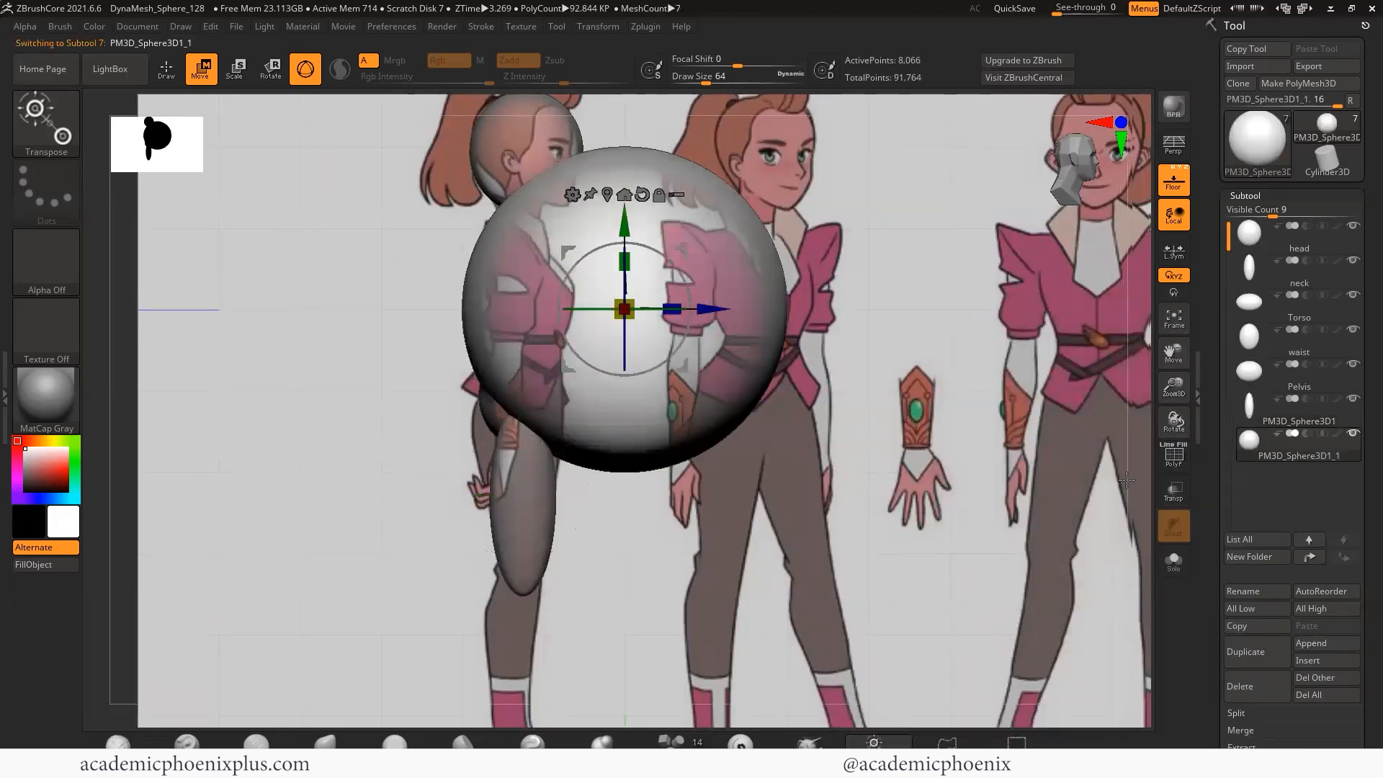
- Shrink and elongate the new sphere, placing it below the thigh on the side-view figure's lower leg
{"action": "left_click_drag", "start_coordinate": [766, 603], "coordinate": [801, 503], "text": "alt"}
{"action": "left_click_drag", "start_coordinate": [658, 210], "coordinate": [620, 212]}
{"action": "left_click_drag", "start_coordinate": [659, 119], "coordinate": [658, 477]}
{"action": "left_click_drag", "start_coordinate": [707, 568], "coordinate": [636, 568]}
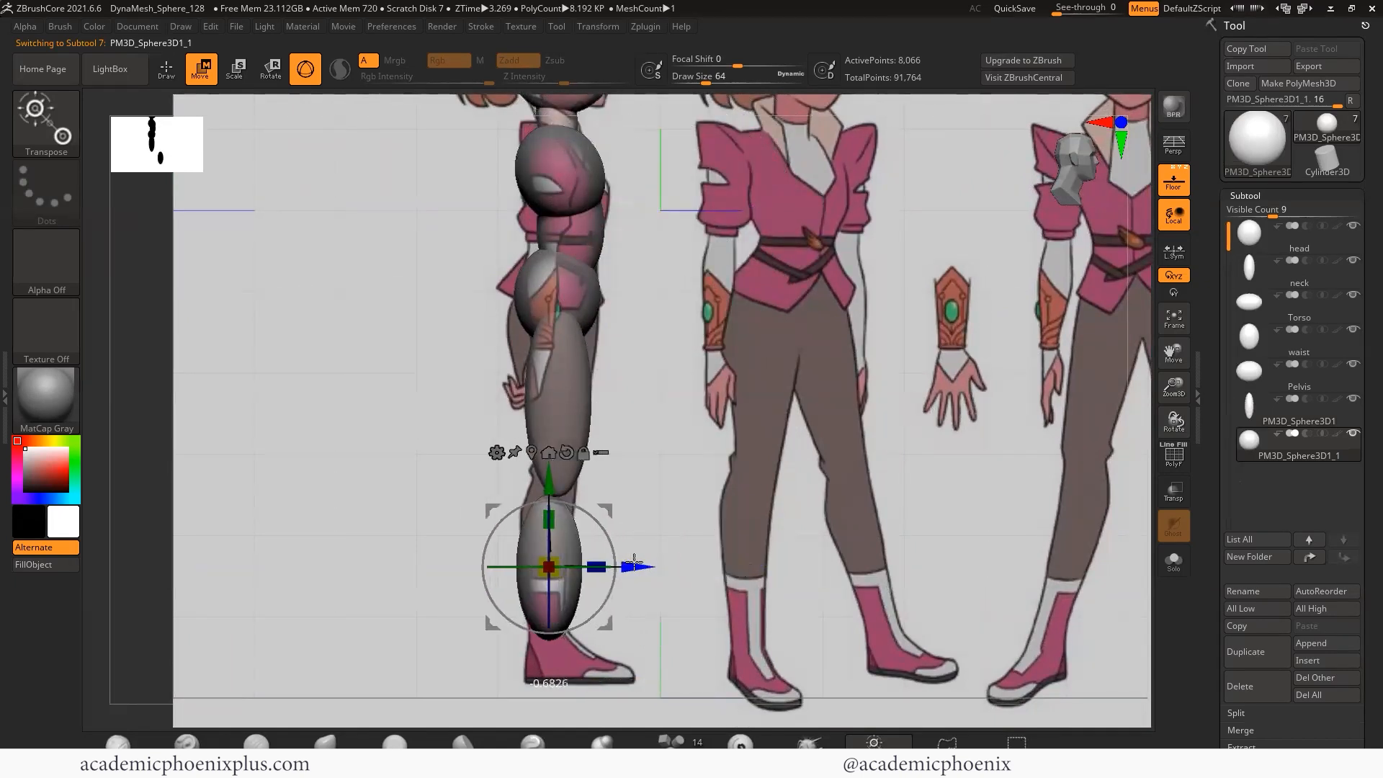
{"action": "left_click_drag", "start_coordinate": [548, 473], "coordinate": [549, 453]}
- Reduce the lower-leg form's depth, tilt it and shift it along Z to follow the side-view calf
{"action": "key", "text": "f"}
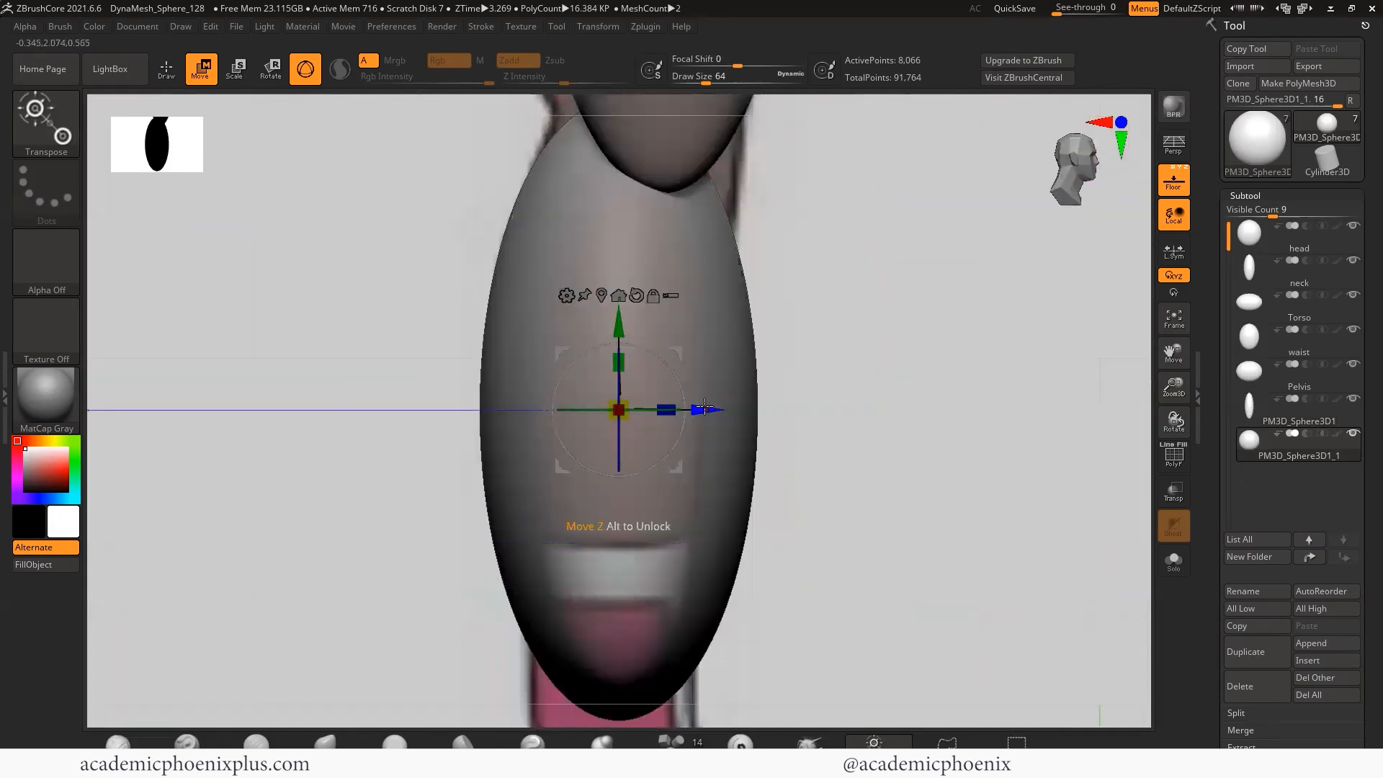
{"action": "left_click_drag", "start_coordinate": [672, 407], "coordinate": [619, 350]}
{"action": "key", "text": "r"}
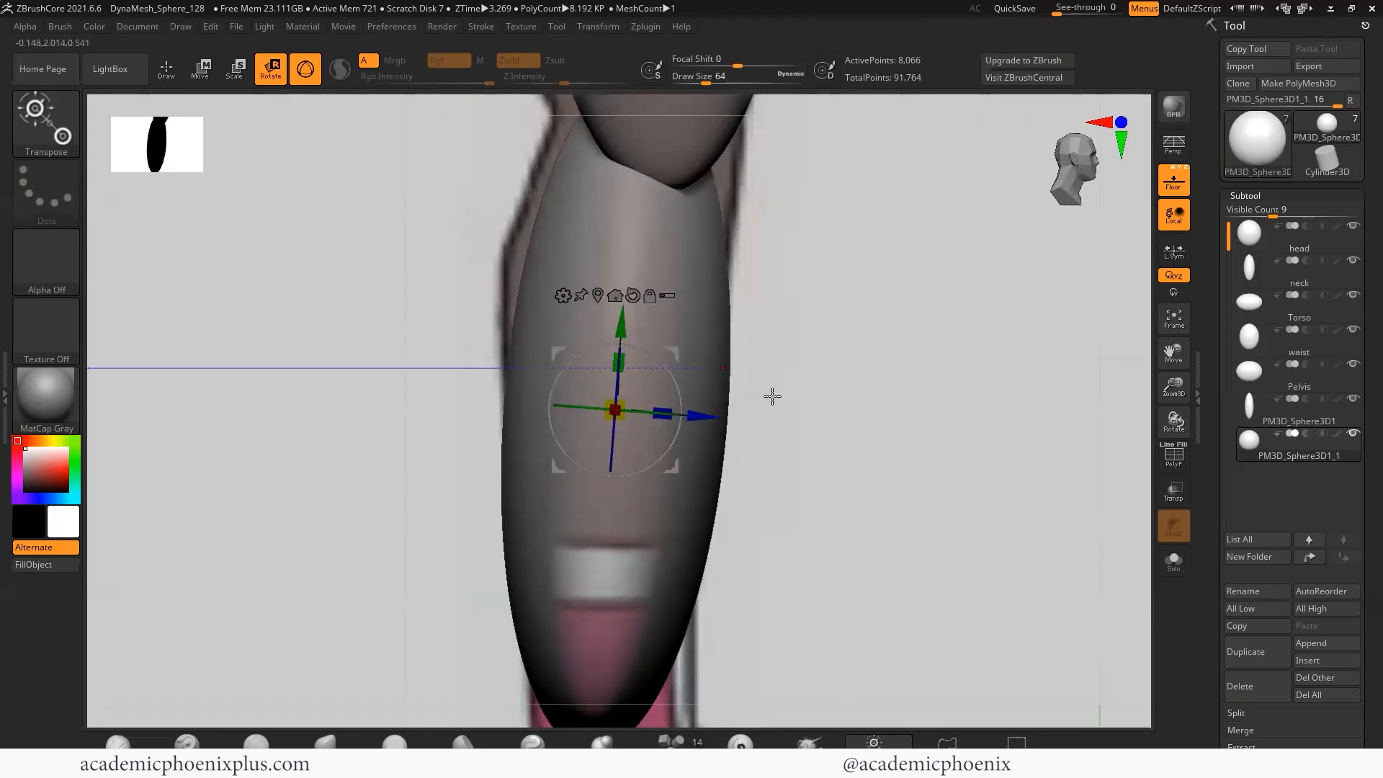
{"action": "right_click_drag", "start_coordinate": [772, 396], "coordinate": [697, 380], "text": "ctrl"}
{"action": "left_click_drag", "start_coordinate": [618, 358], "coordinate": [622, 331]}
{"action": "key", "text": "w"}
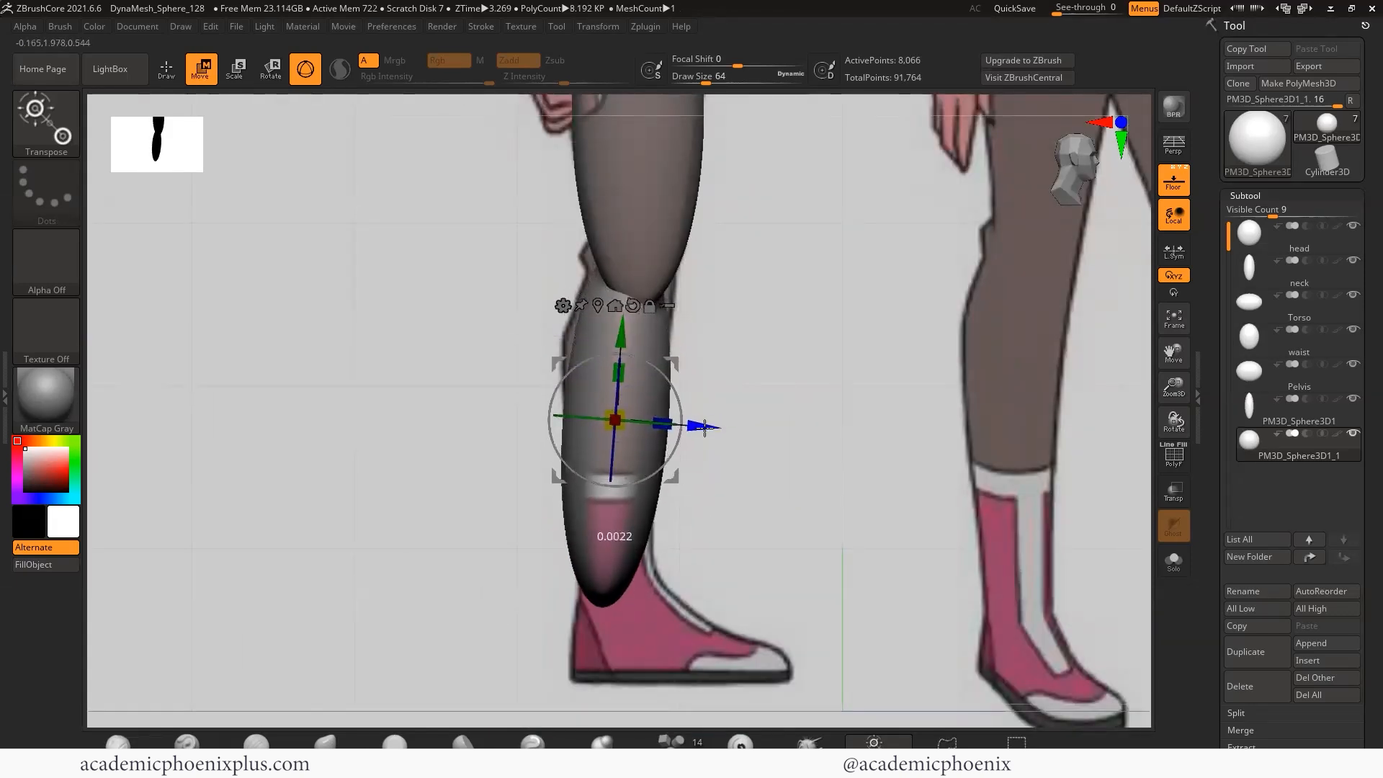
{"action": "left_click_drag", "start_coordinate": [702, 426], "coordinate": [678, 391]}
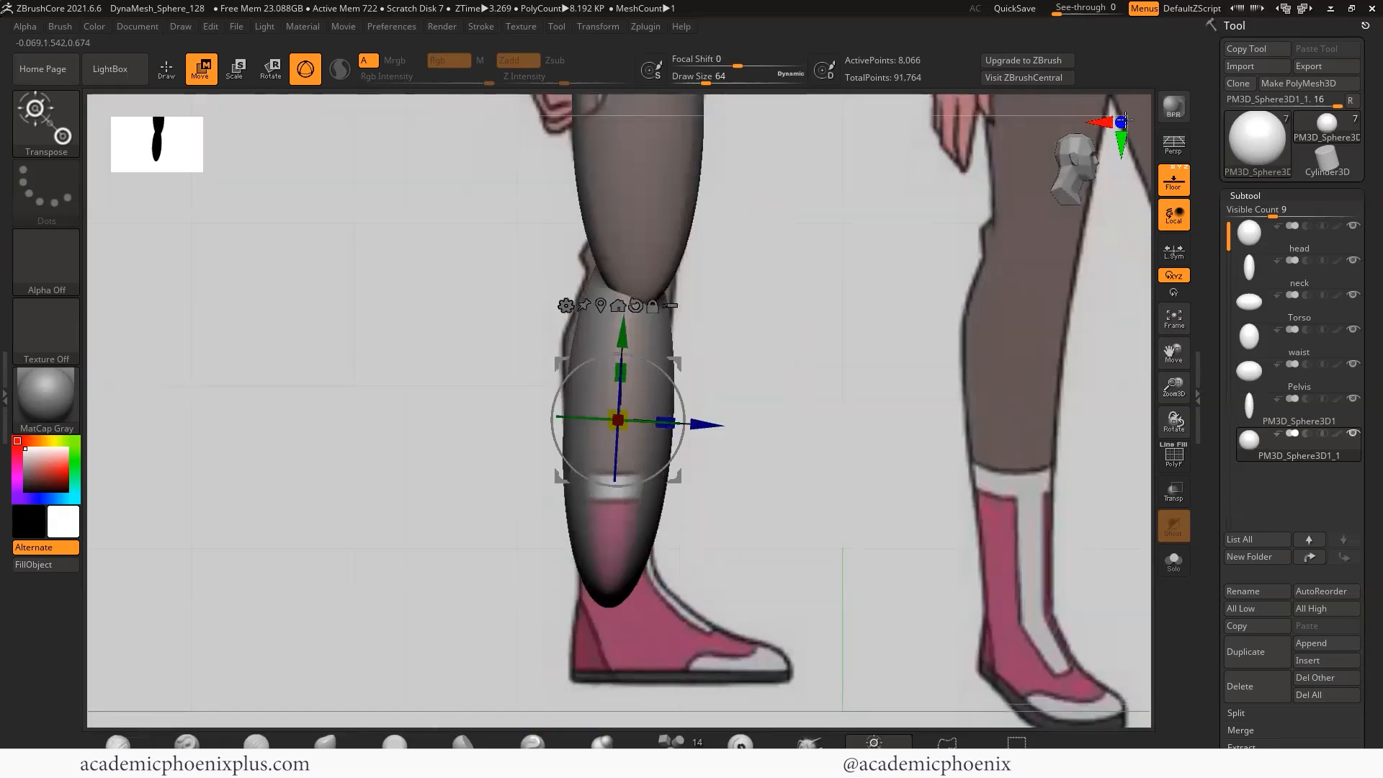
- Move the lower-leg form along X under the thigh on the front-view figure and fit its width and height
{"action": "left_click", "coordinate": [1121, 123]}
{"action": "left_click_drag", "start_coordinate": [809, 414], "coordinate": [709, 419]}
{"action": "left_click_drag", "start_coordinate": [746, 330], "coordinate": [746, 323]}
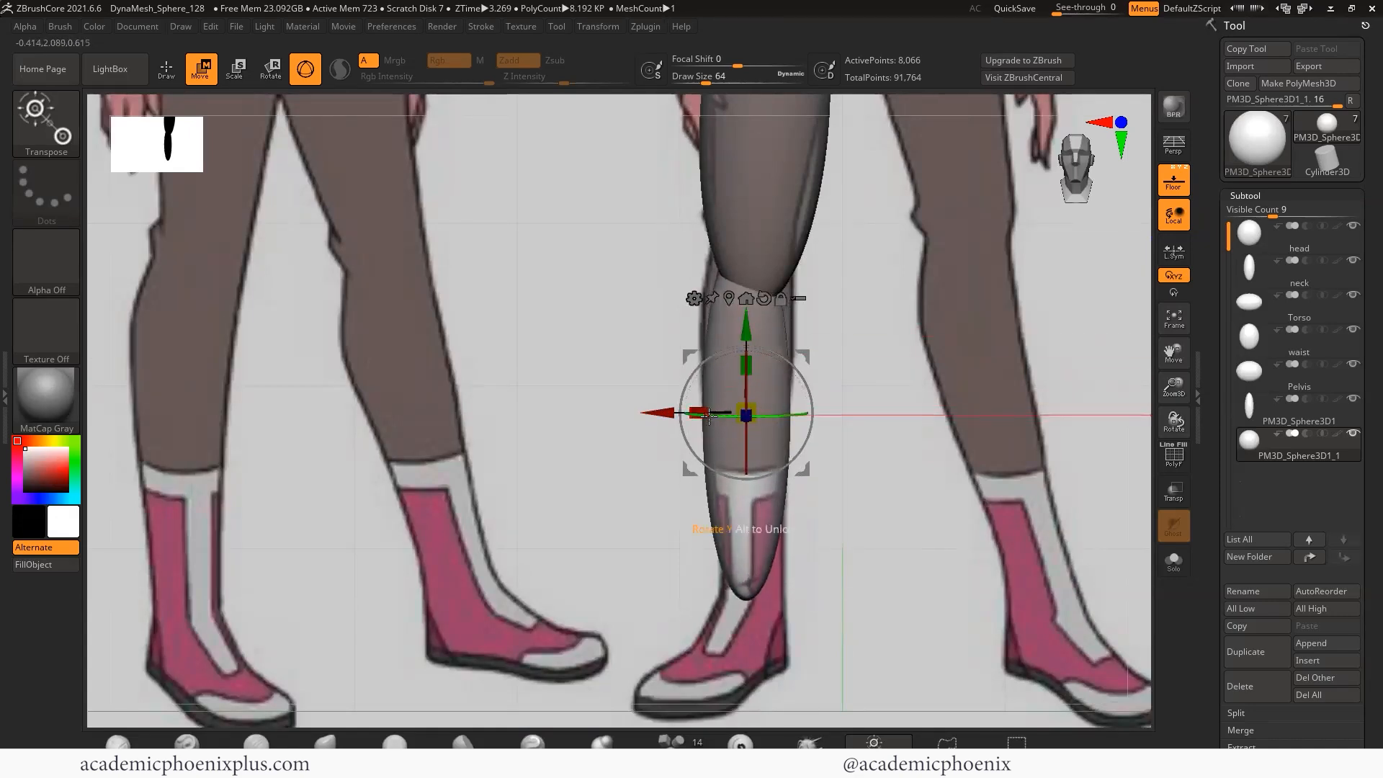
{"action": "left_click_drag", "start_coordinate": [873, 402], "coordinate": [941, 376], "text": "alt"}
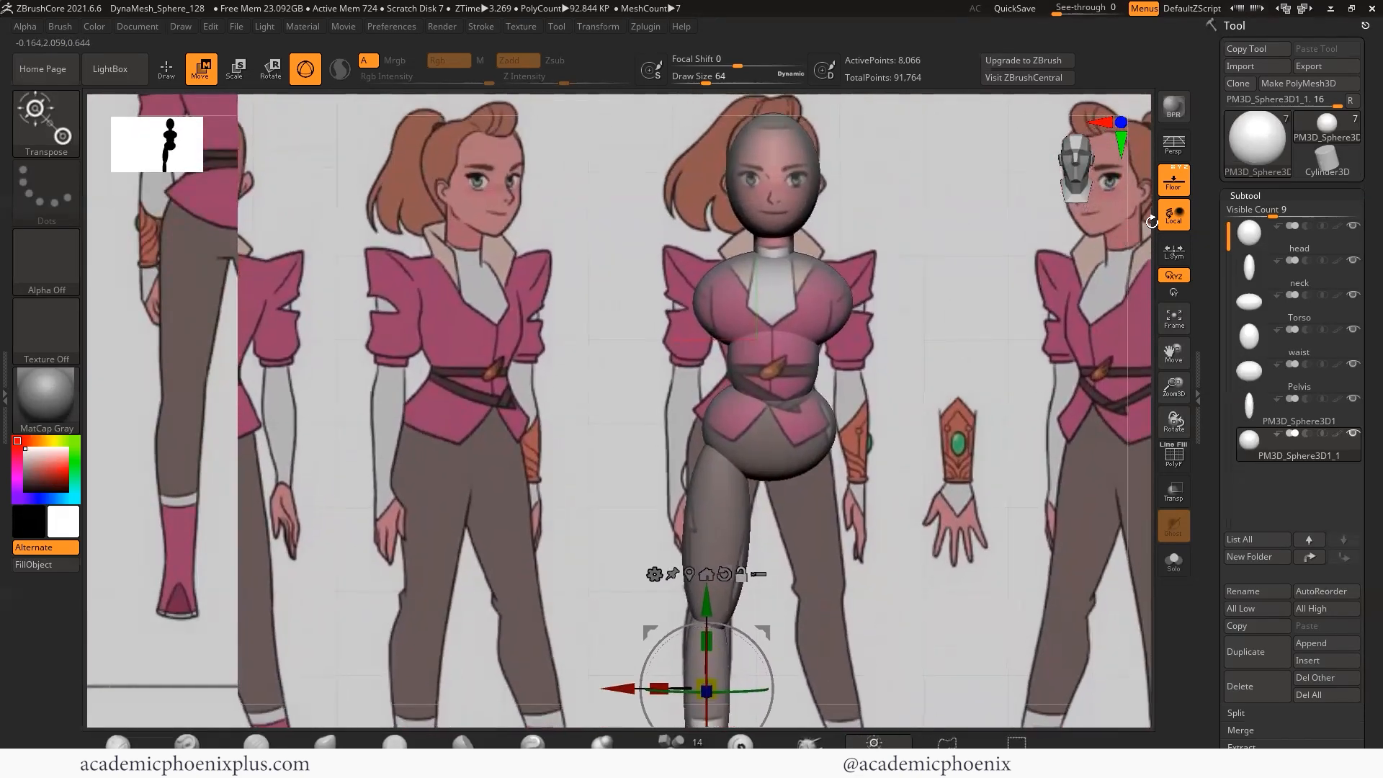
- Hide the front reference plane and rename the upper-leg sphere subtool as "Thigh"
{"action": "left_click", "coordinate": [1173, 181]}
{"action": "mouse_move", "coordinate": [887, 504]}
{"action": "left_mouse_down", "text": "alt"}
{"action": "mouse_move", "coordinate": [937, 549]}
{"action": "mouse_move", "coordinate": [849, 404]}
{"action": "mouse_move", "coordinate": [904, 470]}
{"action": "mouse_move", "coordinate": [924, 447]}
{"action": "mouse_move", "coordinate": [883, 478]}
{"action": "mouse_move", "coordinate": [901, 500]}
{"action": "mouse_move", "coordinate": [753, 494]}
{"action": "mouse_move", "coordinate": [874, 482]}
{"action": "left_mouse_up", "text": "alt"}
{"action": "key", "text": "q"}
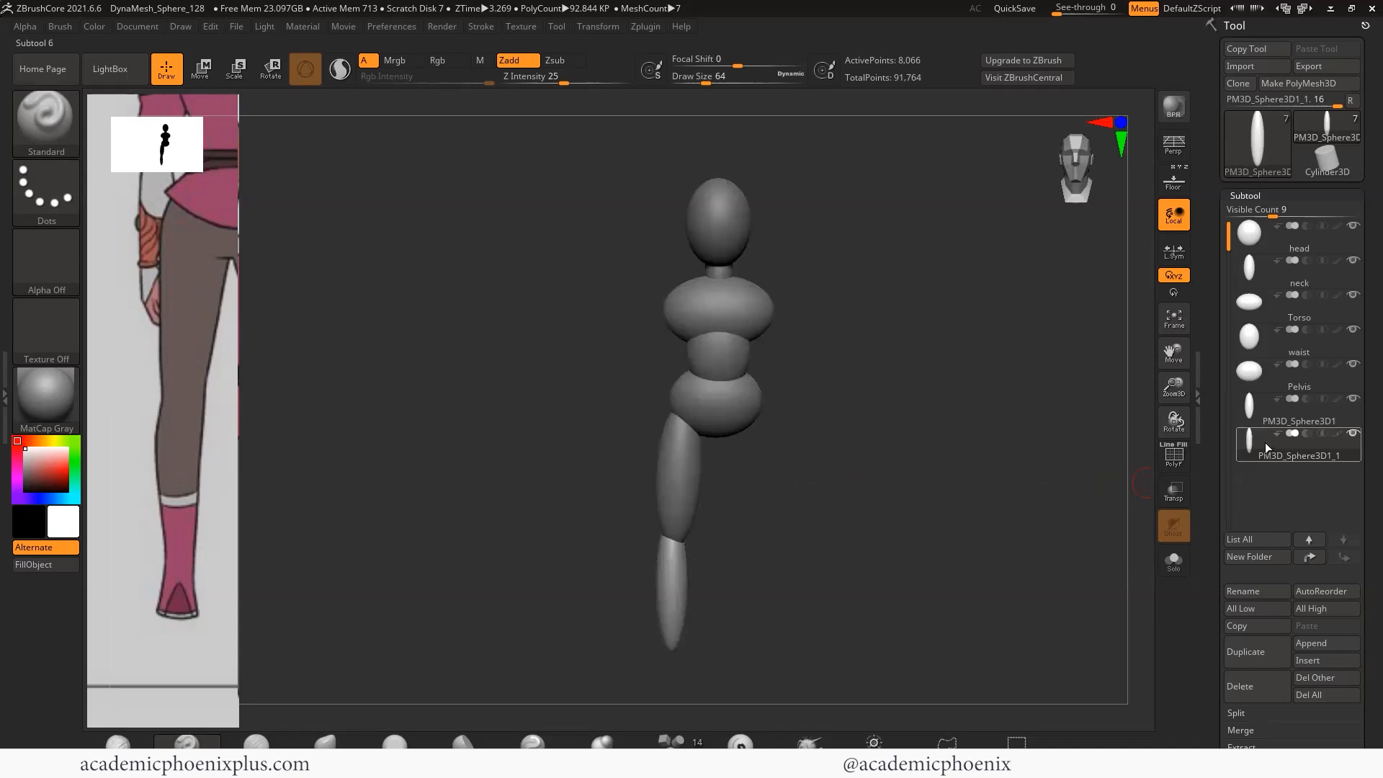
{"action": "left_click", "coordinate": [1279, 415]}
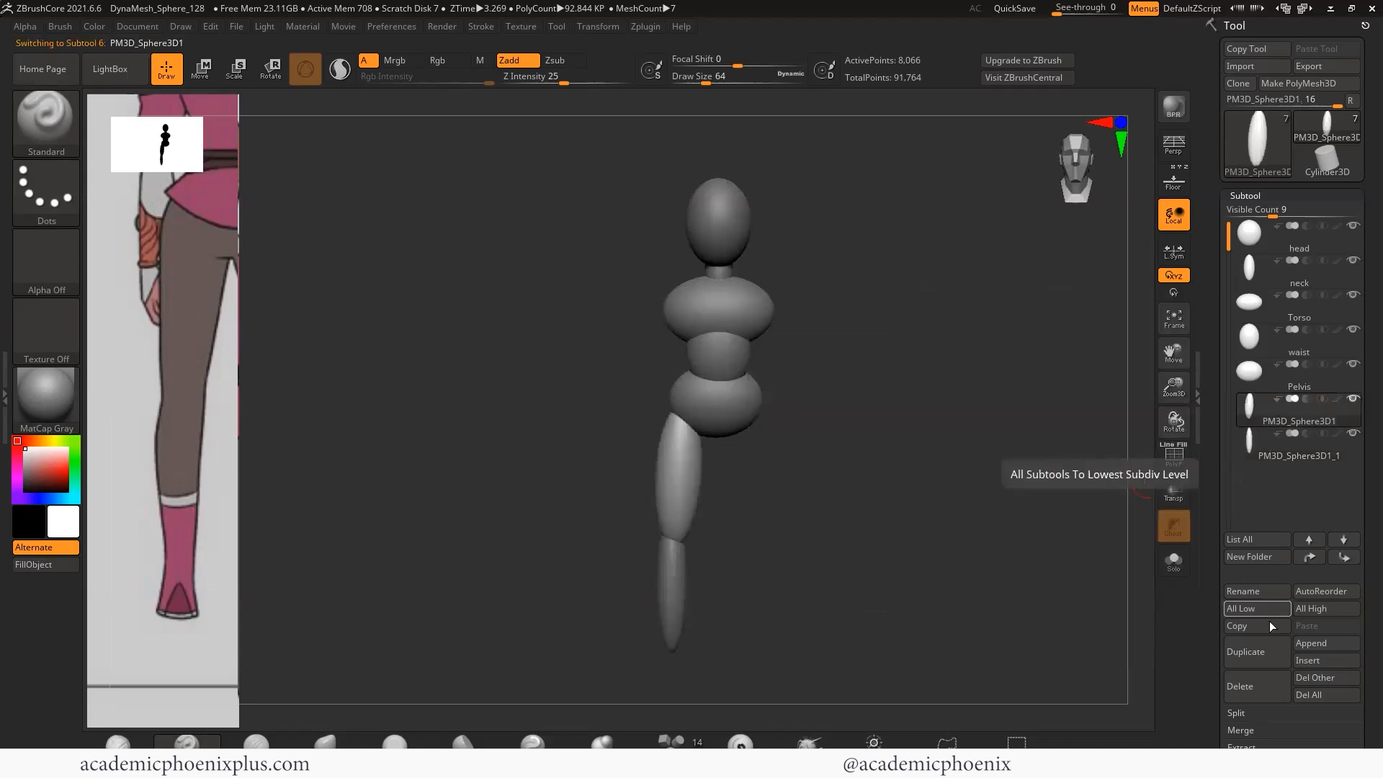
{"action": "left_click", "coordinate": [1259, 589]}
{"action": "type", "text": "Thigh"}
{"action": "key", "text": "Return"}
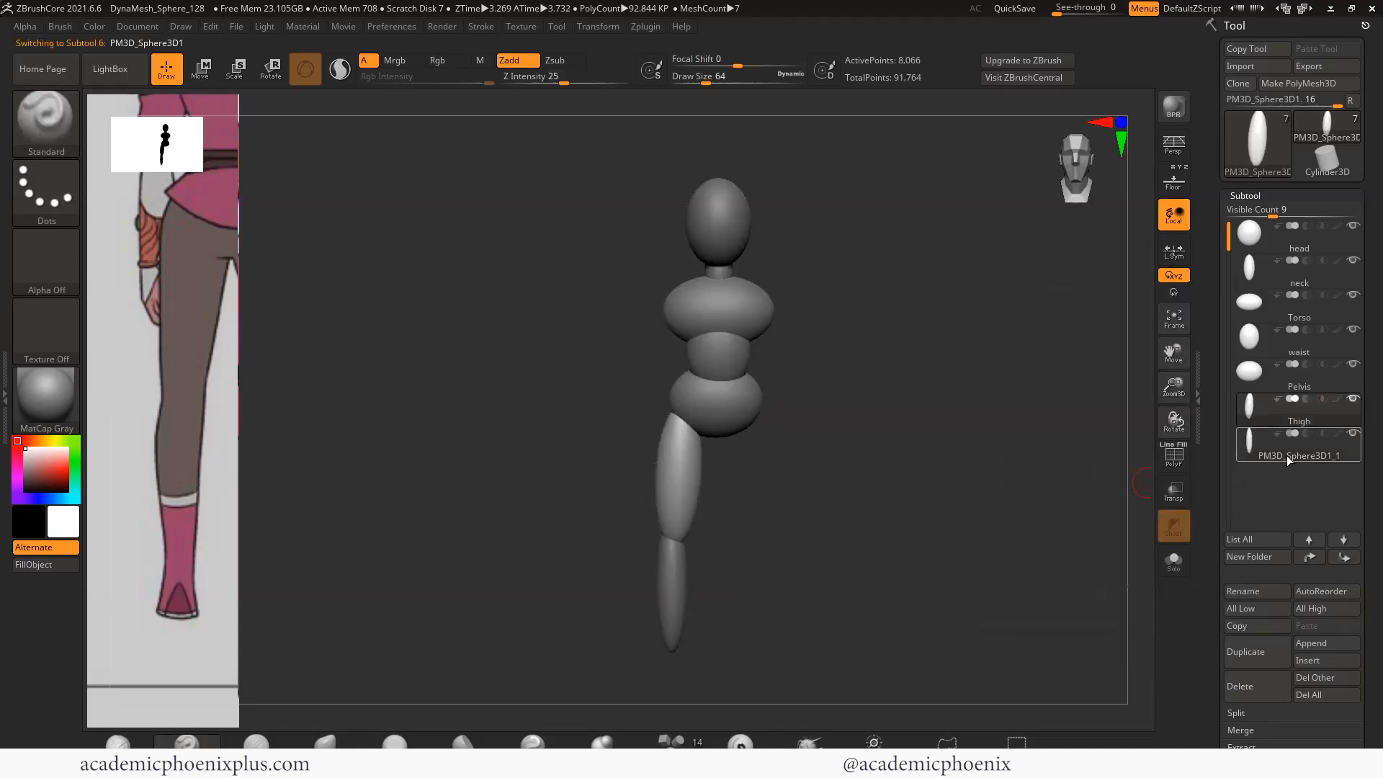
- Rename the lower-leg sphere subtool as "Calf"
{"action": "left_click", "coordinate": [1286, 455]}
{"action": "left_click", "coordinate": [1276, 589]}
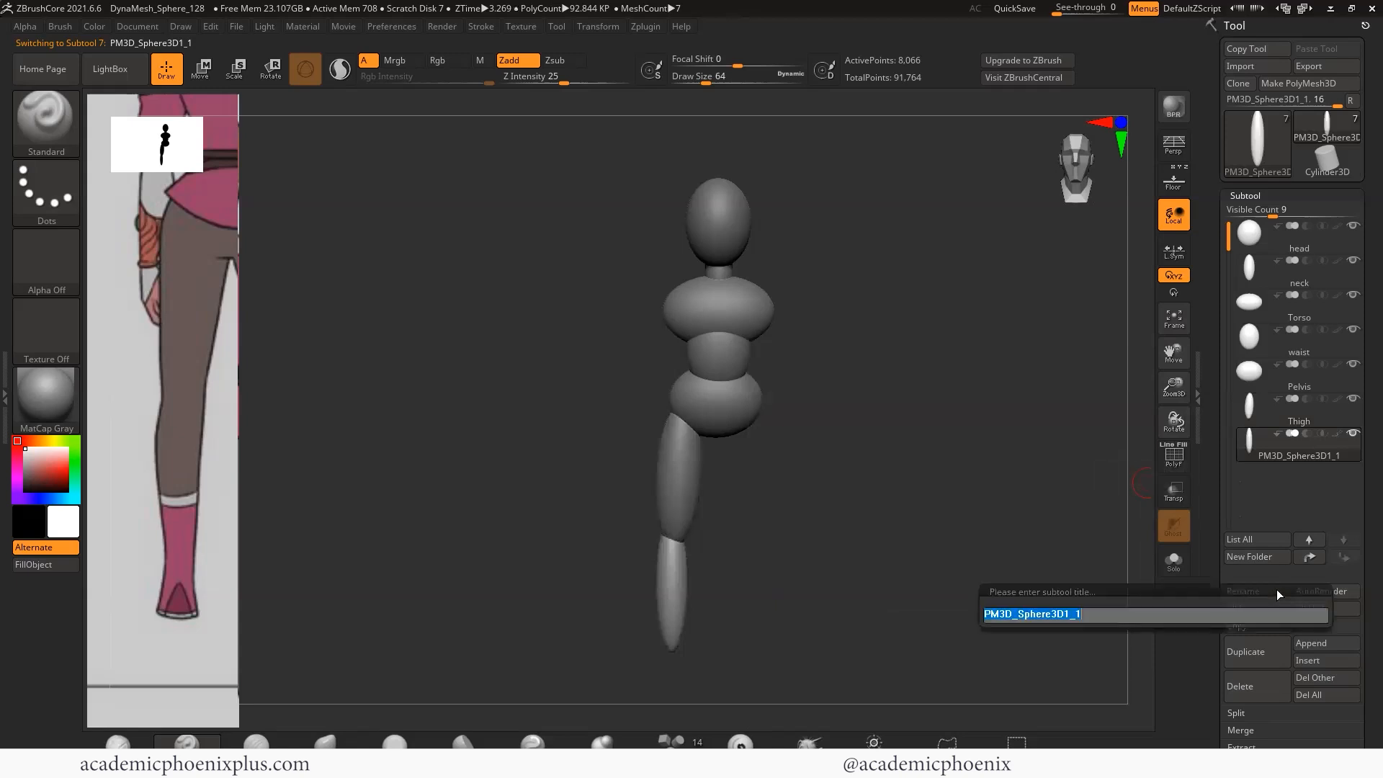
{"action": "type", "text": "Thigh1"}
{"action": "key", "text": "Return"}
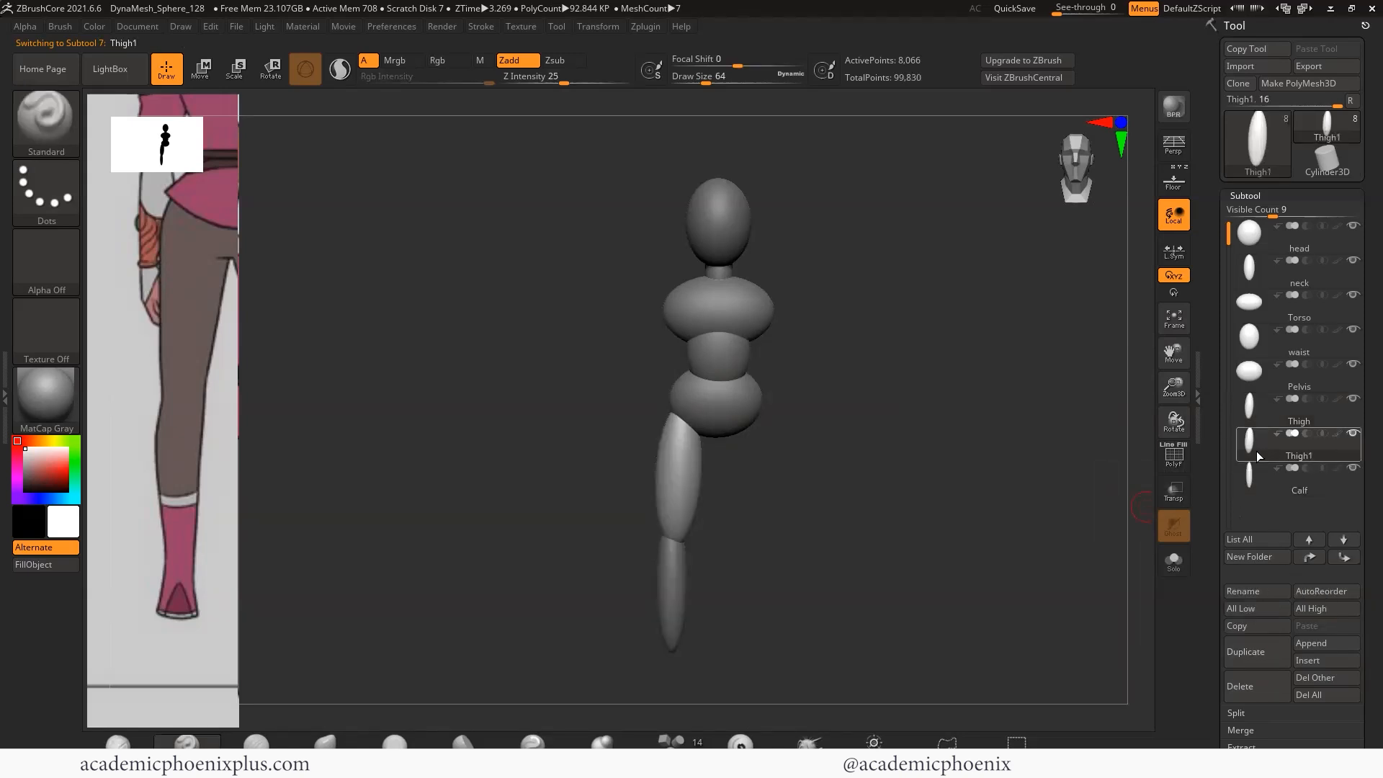
- Move the duplicated thigh along X to the opposite side of the pelvis to form the second upper leg
{"action": "key", "text": "w"}
{"action": "left_click_drag", "start_coordinate": [586, 476], "coordinate": [658, 475]}
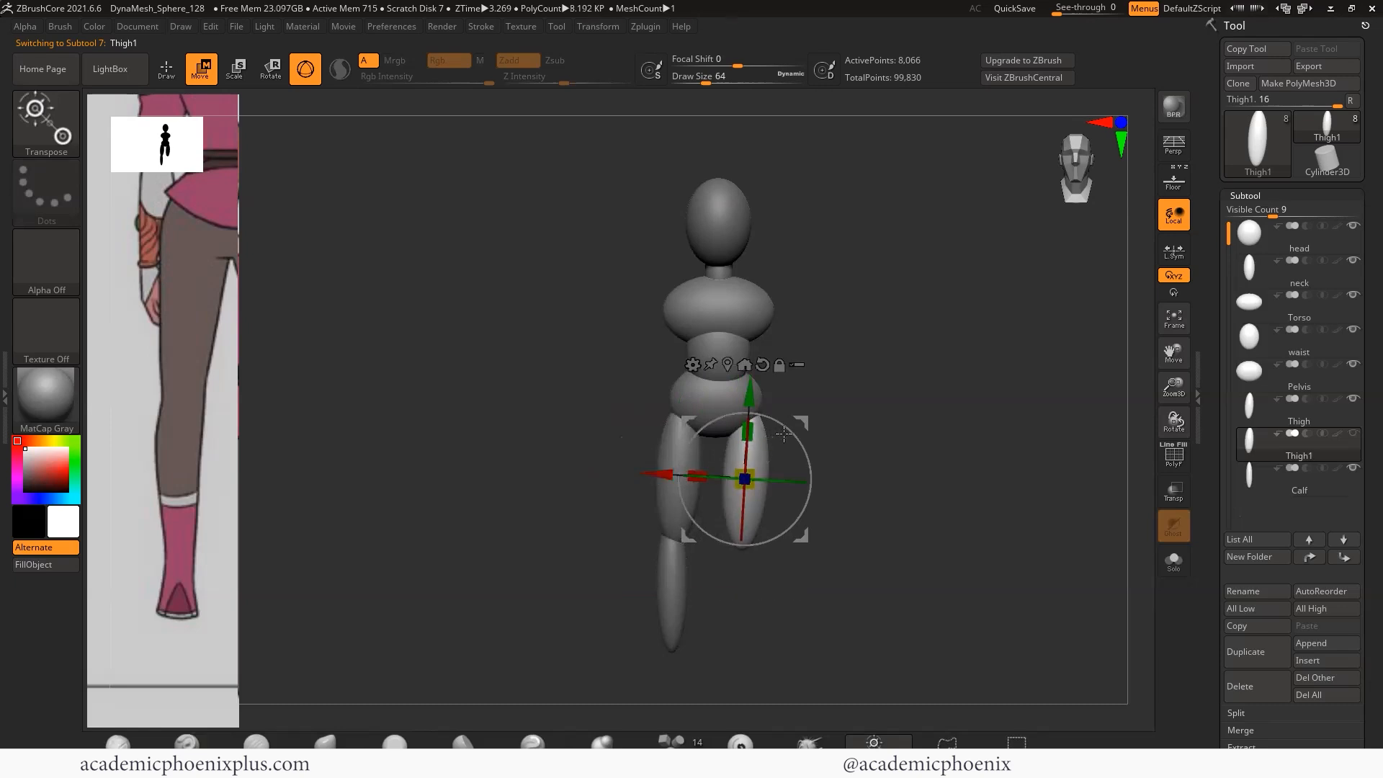
{"action": "left_click_drag", "start_coordinate": [791, 431], "coordinate": [786, 426]}
{"action": "left_click_drag", "start_coordinate": [656, 481], "coordinate": [659, 483]}
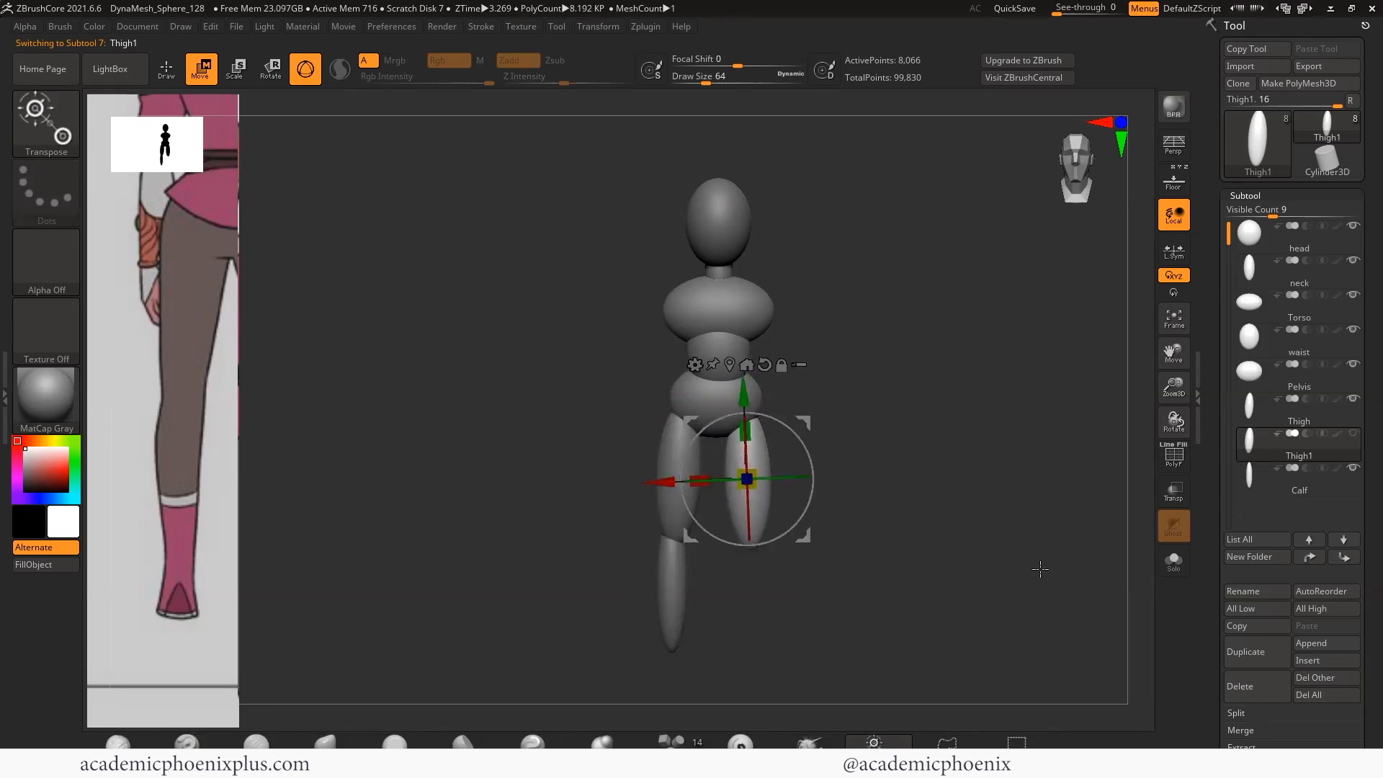
- Duplicate the Calf subtool and move the copy along X beneath the second thigh
{"action": "left_click", "coordinate": [1258, 480]}
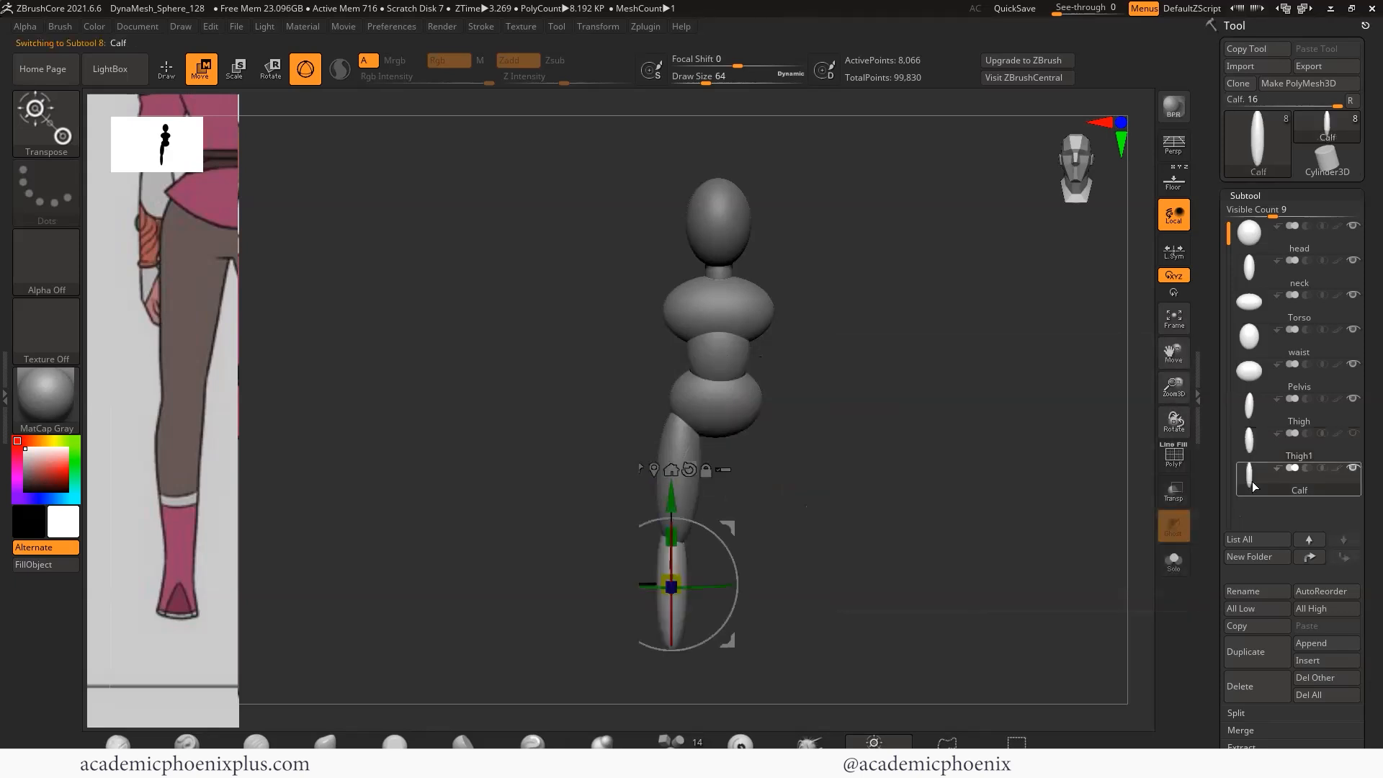
{"action": "left_click", "coordinate": [1281, 670]}
{"action": "left_click_drag", "start_coordinate": [598, 583], "coordinate": [688, 583]}
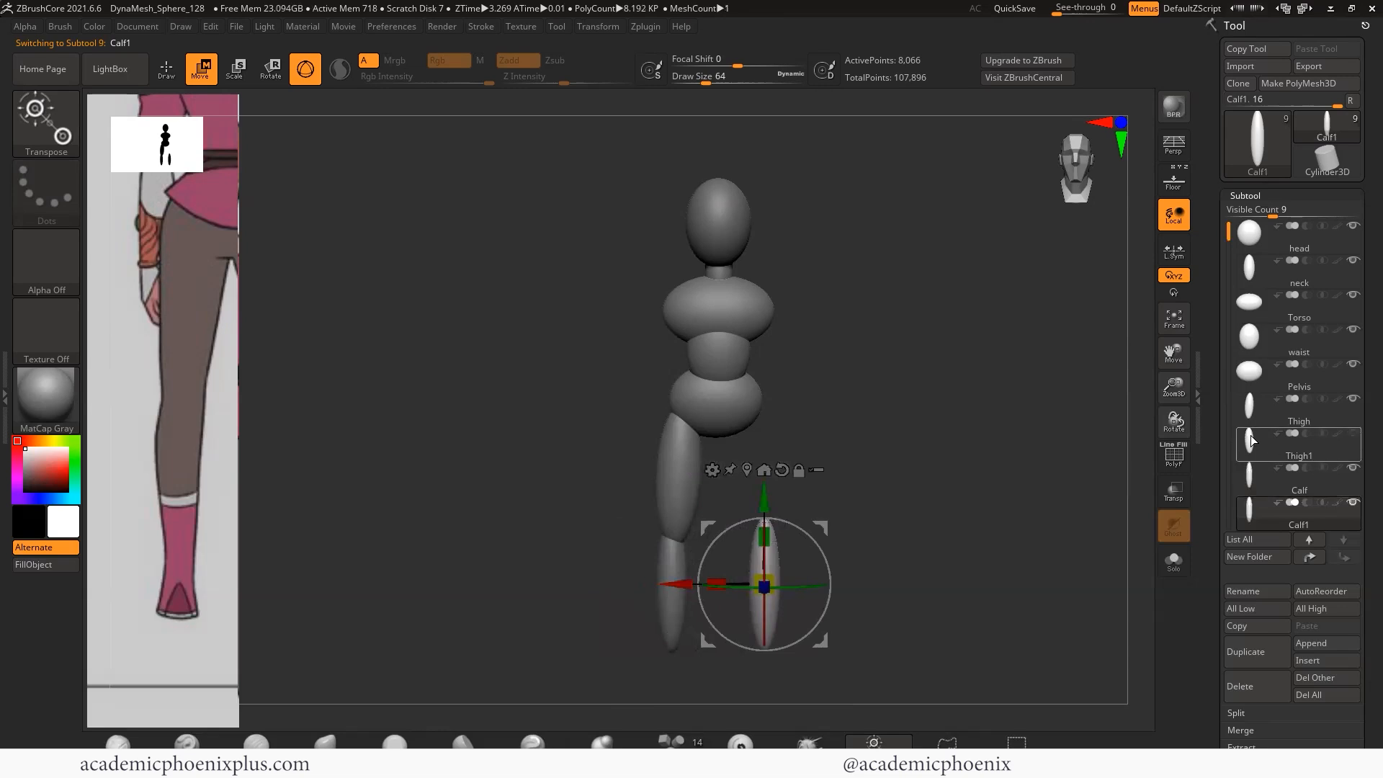
- Reorder the subtools so Calf sits directly below Thigh, and show the front reference plane
{"action": "left_click_drag", "start_coordinate": [1250, 472], "coordinate": [1256, 425]}
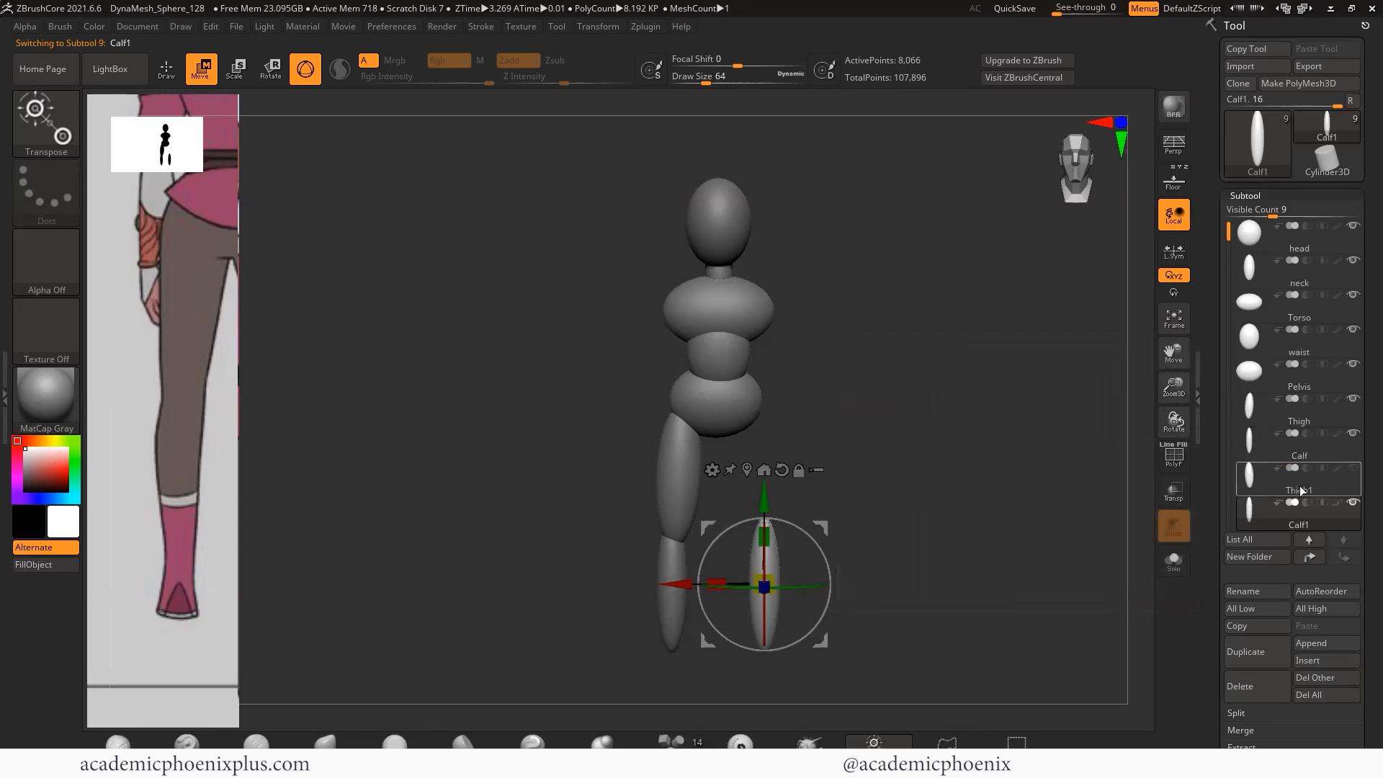
{"action": "key", "text": "shift+p"}
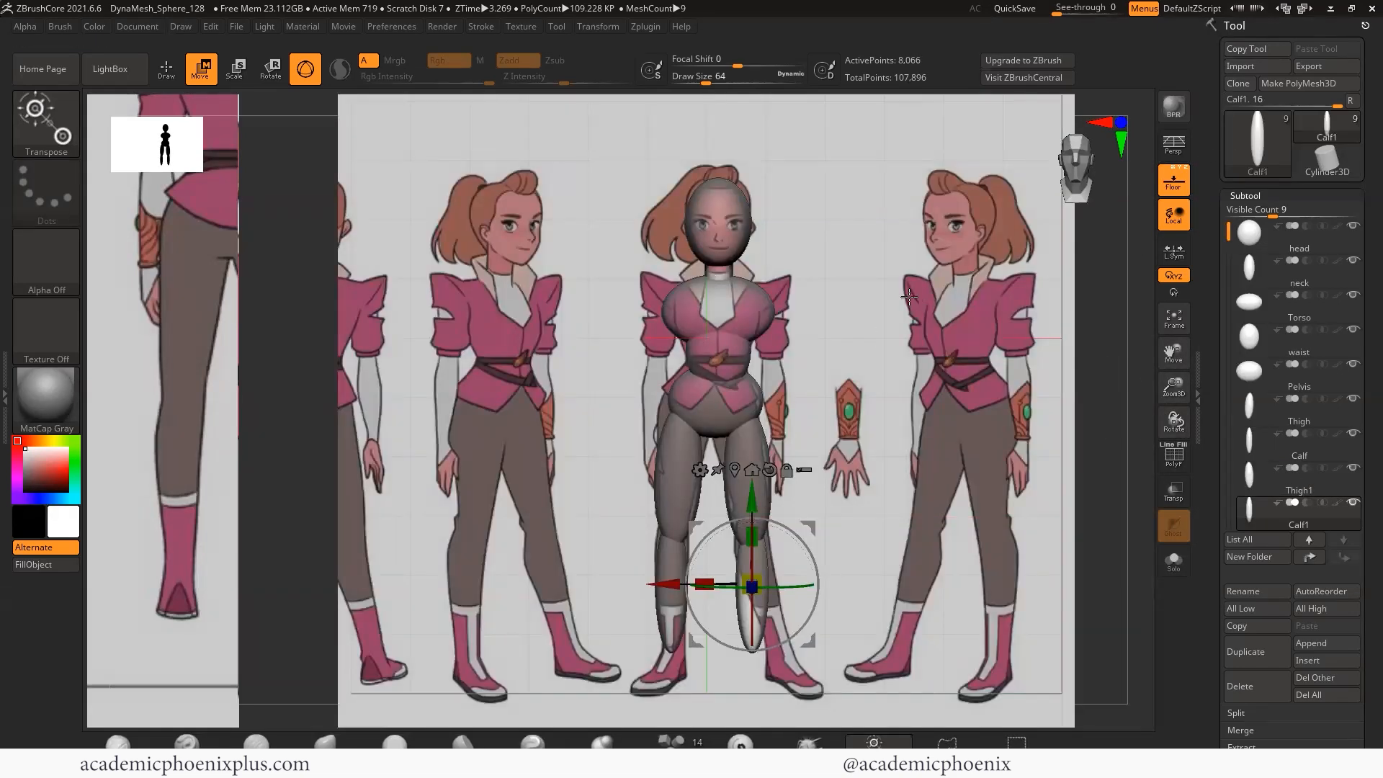
- Select the head subtool and choose the Move brush with a draw size of about 212
{"action": "left_click_drag", "start_coordinate": [903, 294], "coordinate": [765, 619], "text": "alt"}
{"action": "left_click", "coordinate": [1250, 230]}
{"action": "key", "text": "q"}
{"action": "key", "text": "b"}
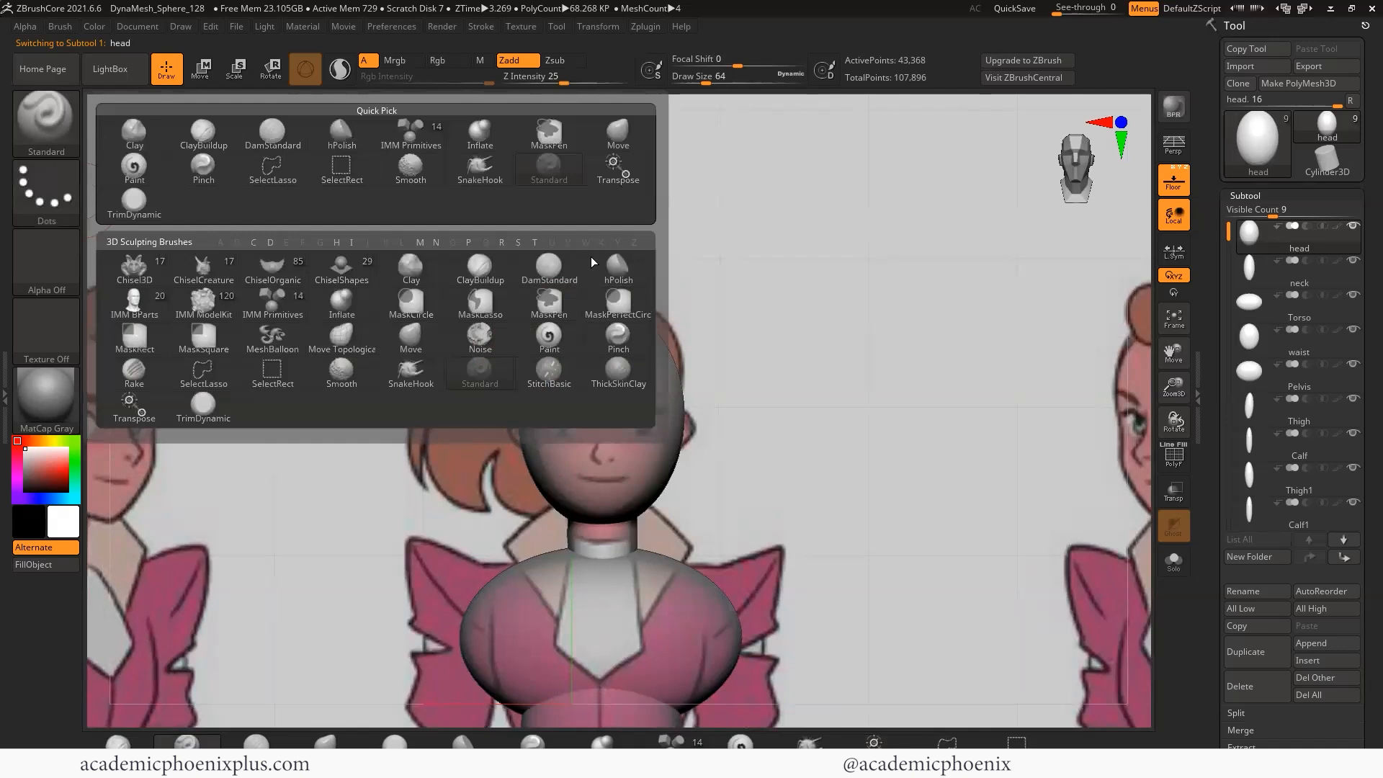
{"action": "left_click", "coordinate": [410, 333]}
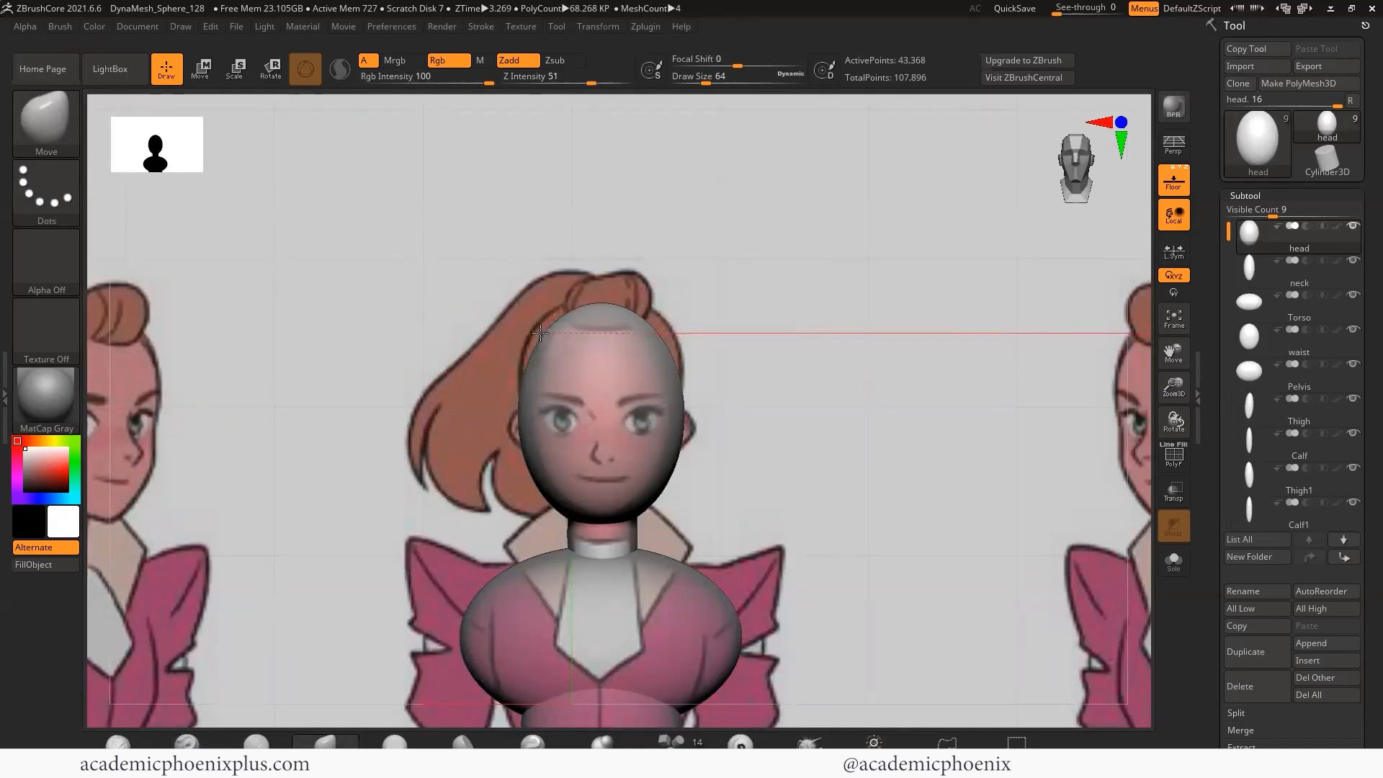
{"action": "key", "text": "space"}
{"action": "left_click_drag", "start_coordinate": [561, 334], "coordinate": [609, 336]}
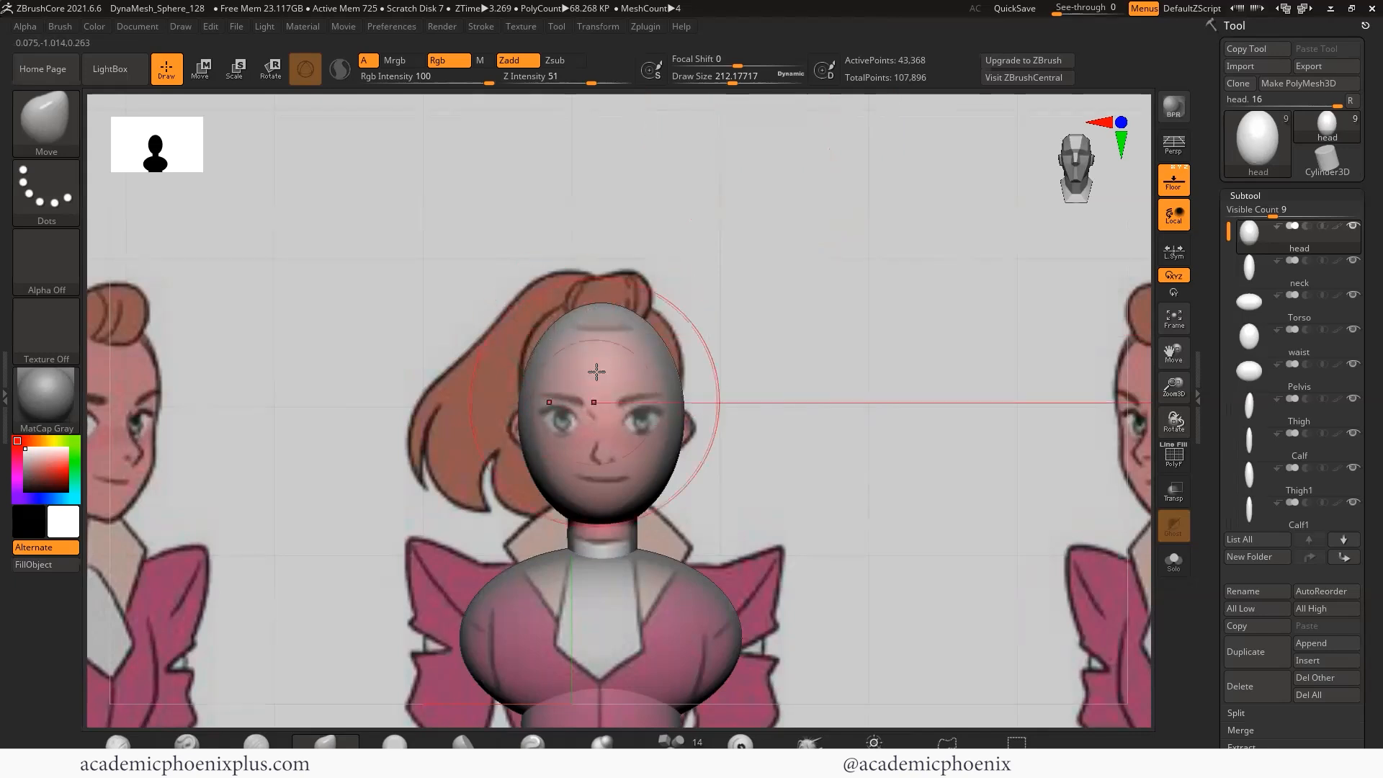
- Turn on local symmetry and widen the upper head to match the front reference
{"action": "left_click", "coordinate": [608, 26]}
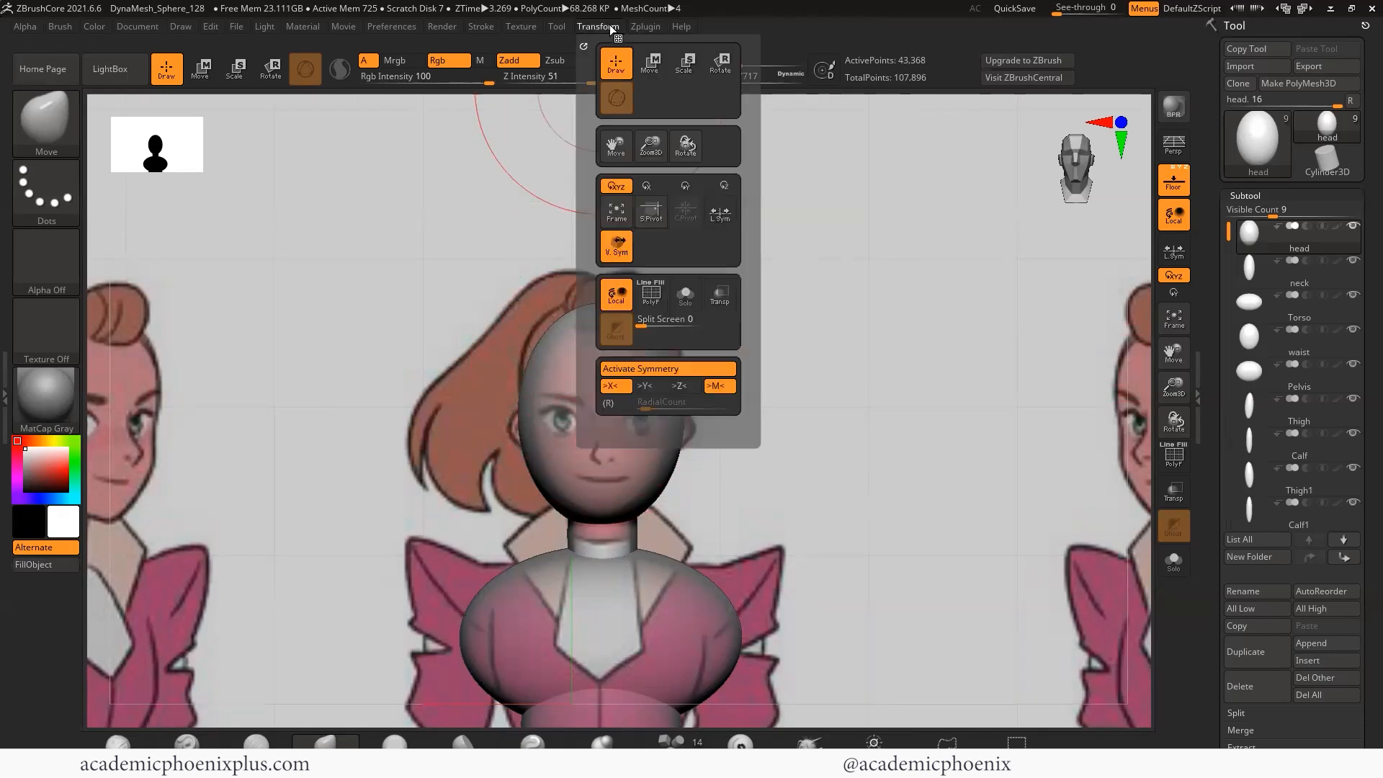
{"action": "left_click", "coordinate": [720, 213]}
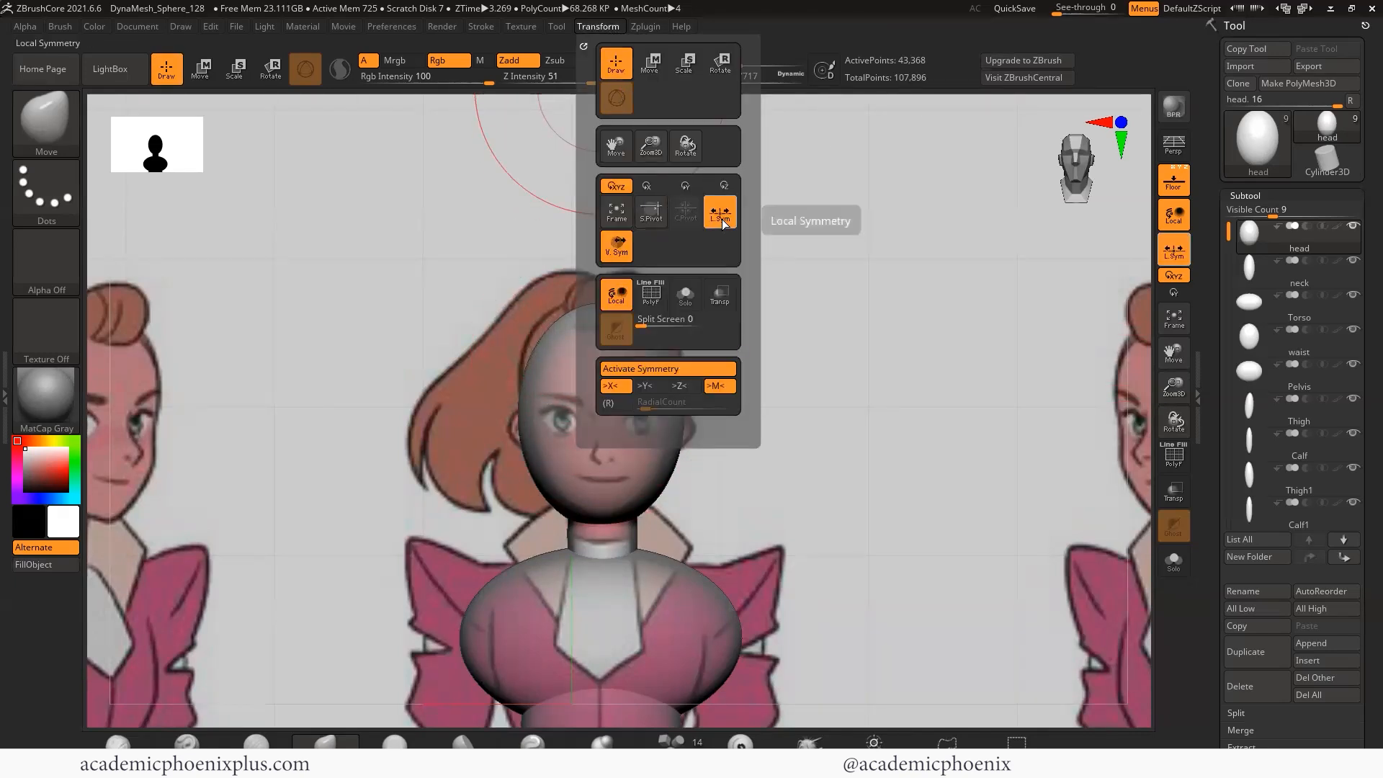
{"action": "mouse_move", "coordinate": [544, 341]}
{"action": "left_mouse_down"}
{"action": "mouse_move", "coordinate": [536, 333]}
{"action": "mouse_move", "coordinate": [602, 317]}
{"action": "mouse_move", "coordinate": [546, 328]}
{"action": "left_mouse_up"}
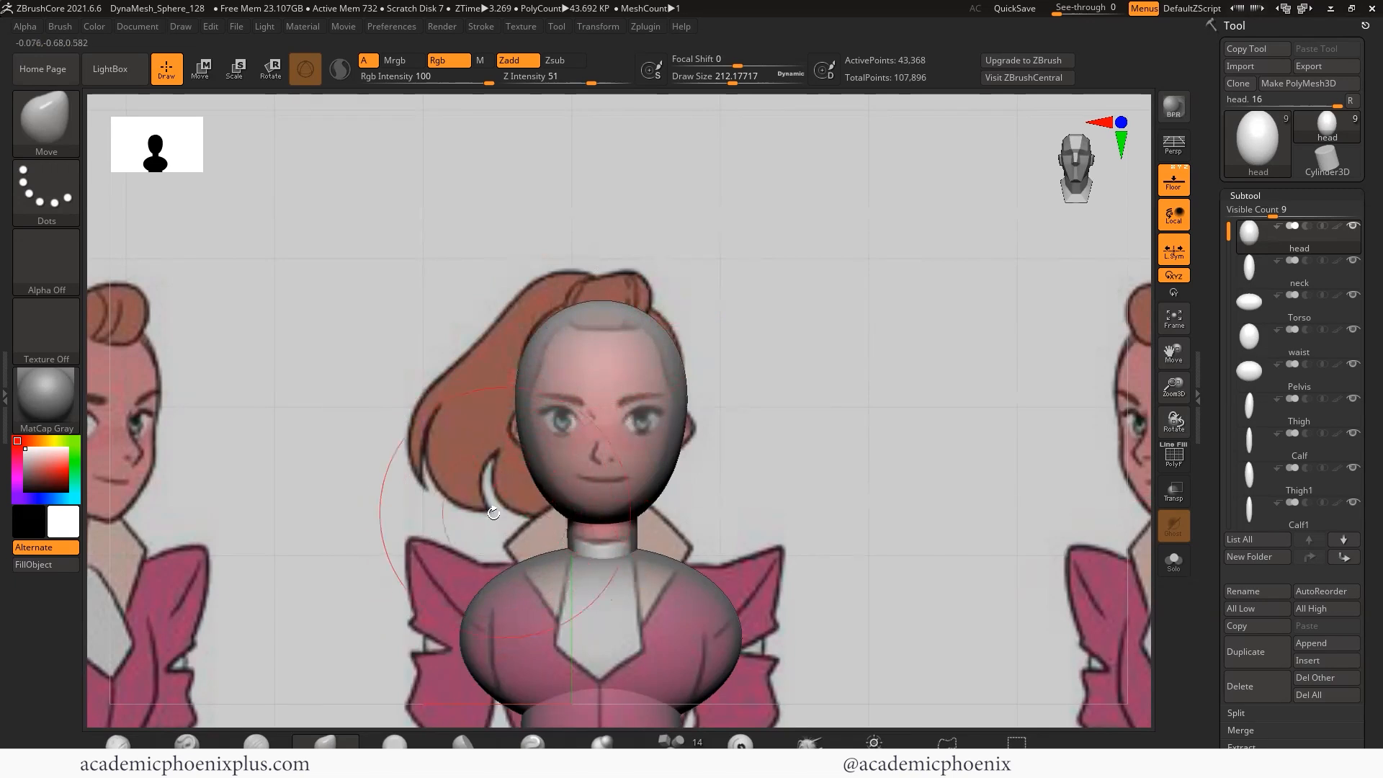
- Taper the cheeks and jaw toward the chin on the front reference, reducing the Move brush draw size to about 104
{"action": "mouse_move", "coordinate": [753, 498]}
{"action": "left_mouse_down", "text": "alt"}
{"action": "mouse_move", "coordinate": [778, 525]}
{"action": "mouse_move", "coordinate": [788, 481]}
{"action": "mouse_move", "coordinate": [760, 447]}
{"action": "mouse_move", "coordinate": [700, 429]}
{"action": "left_mouse_up", "text": "alt"}
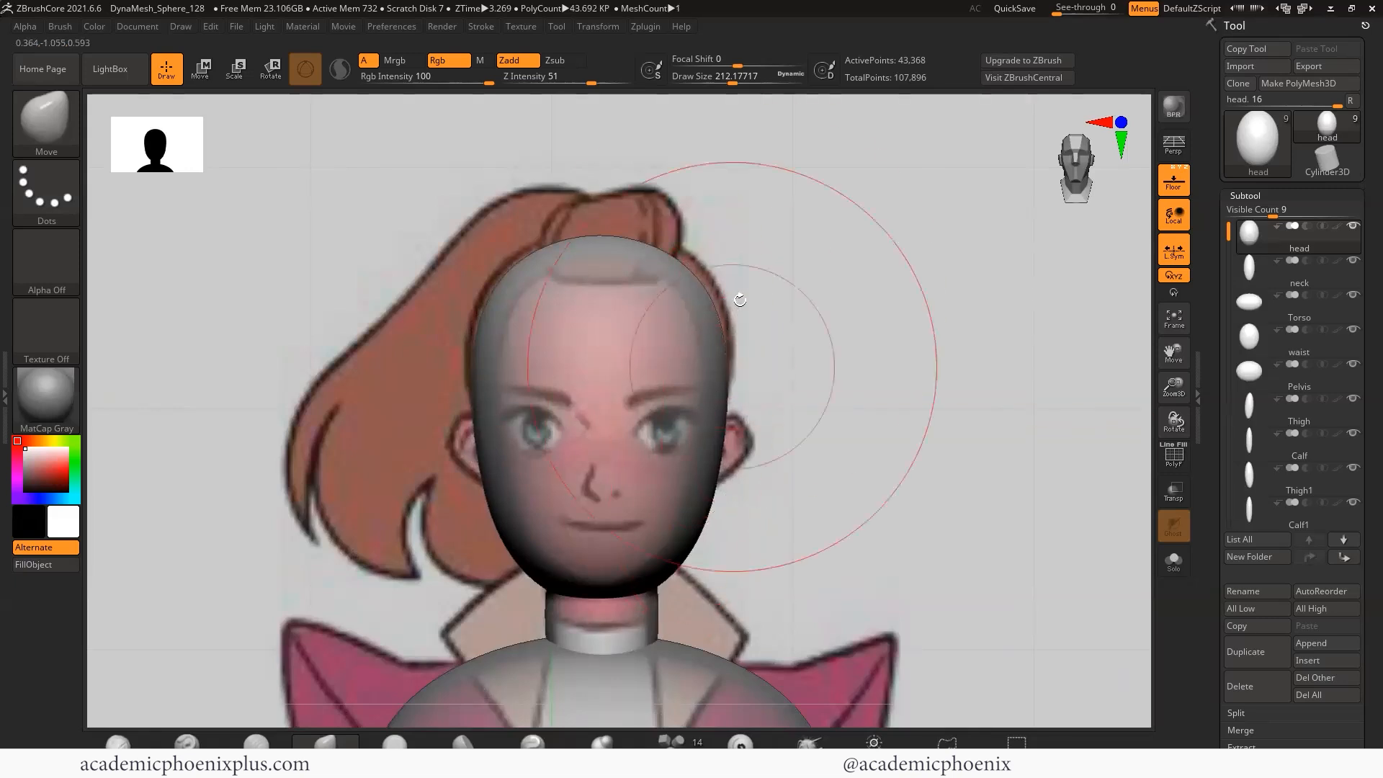
{"action": "left_click_drag", "start_coordinate": [674, 567], "coordinate": [638, 524]}
{"action": "key", "text": "space"}
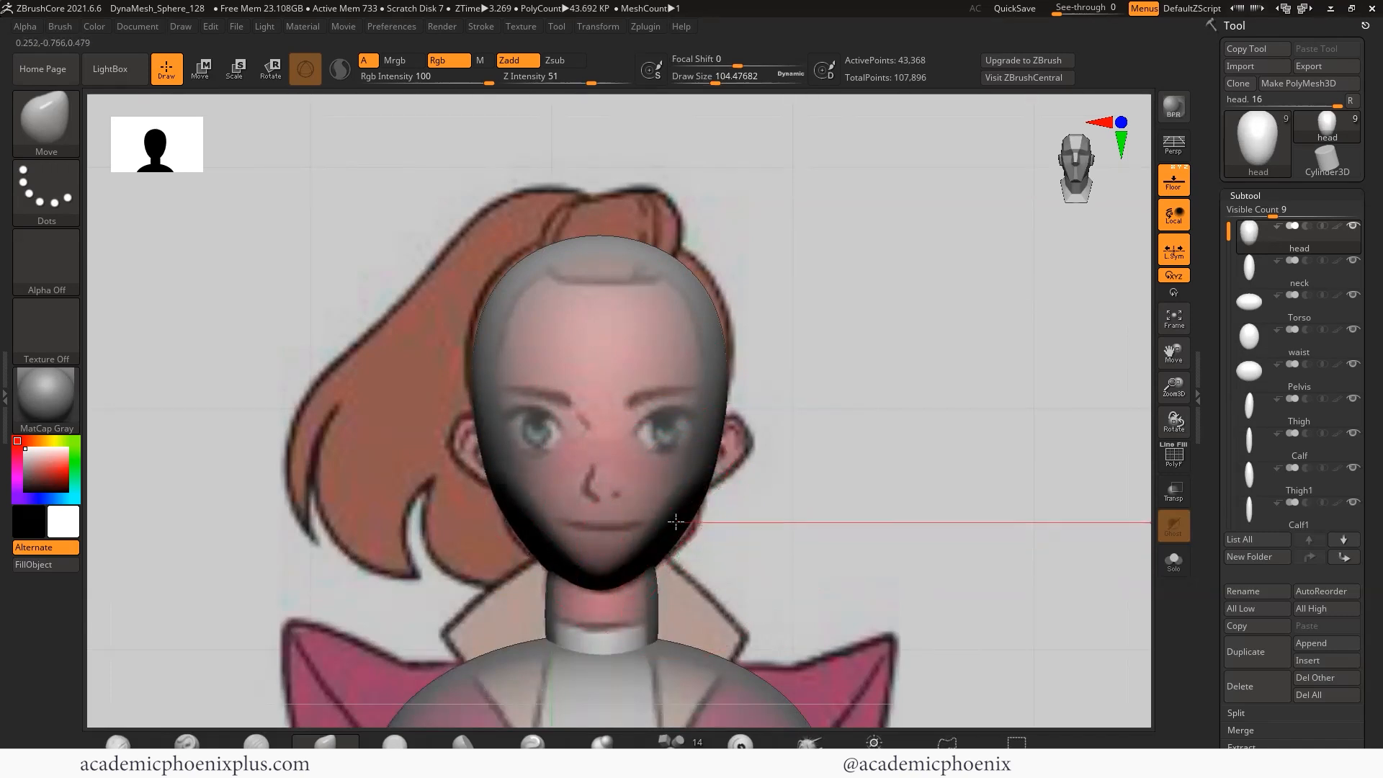
{"action": "left_click", "coordinate": [1174, 182]}
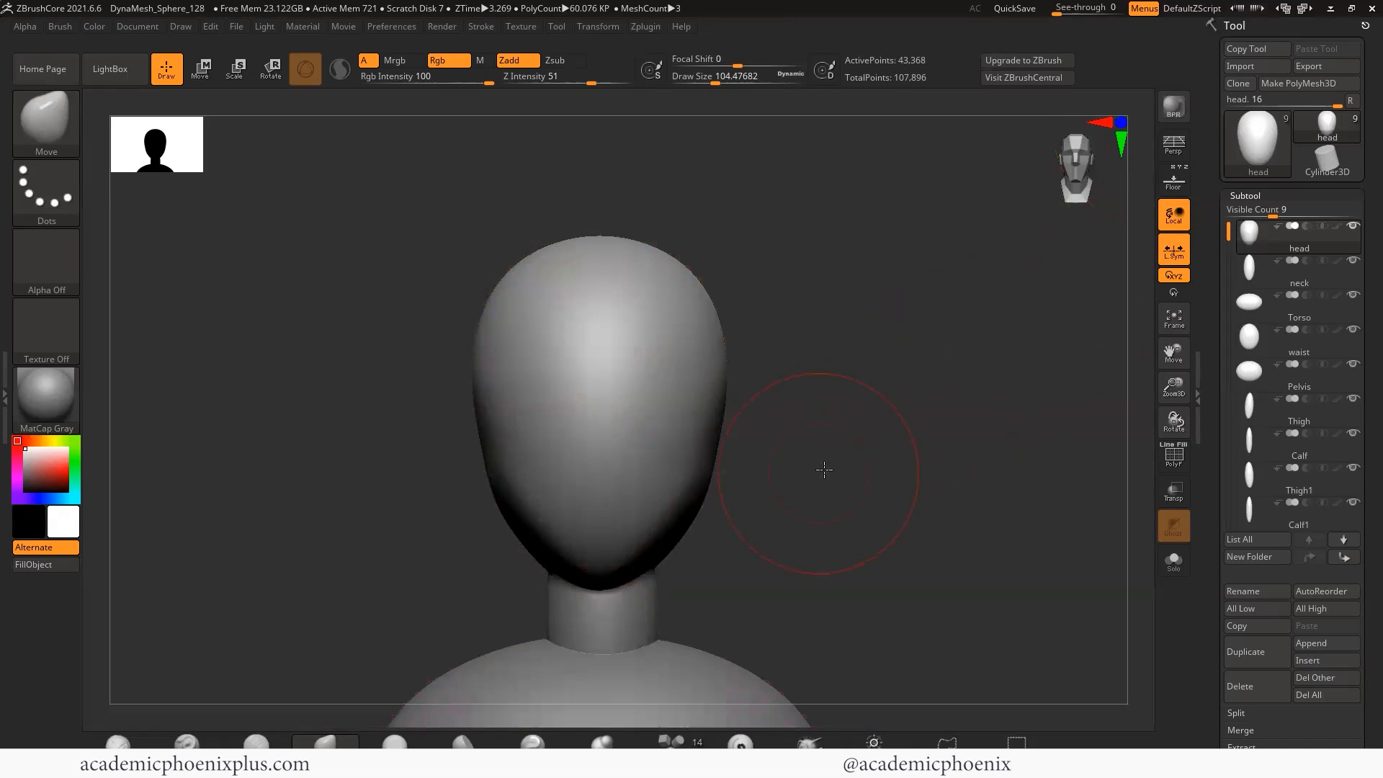
{"action": "left_click_drag", "start_coordinate": [824, 469], "coordinate": [847, 502]}
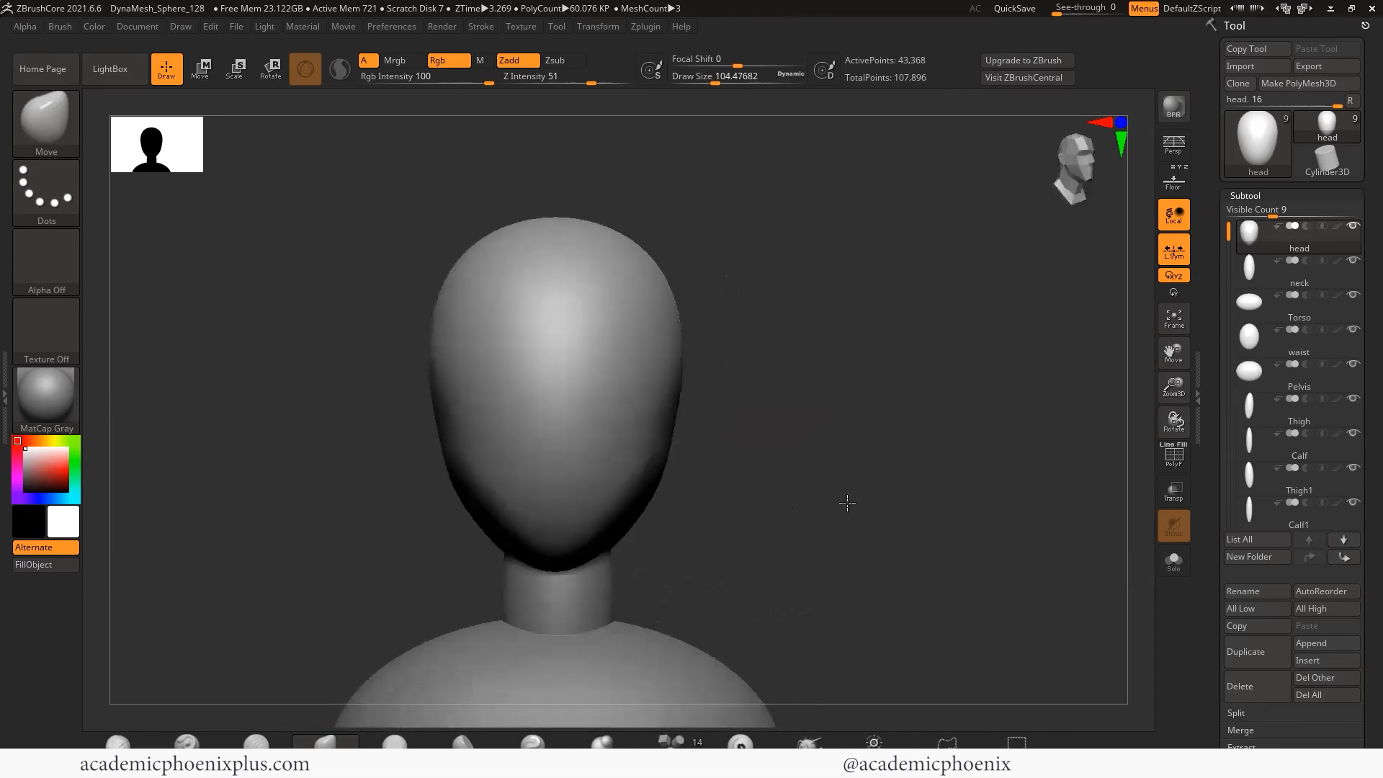
- Push the lower back of the head inward above the neck in the side view to form the nape
{"action": "left_click", "coordinate": [1174, 184]}
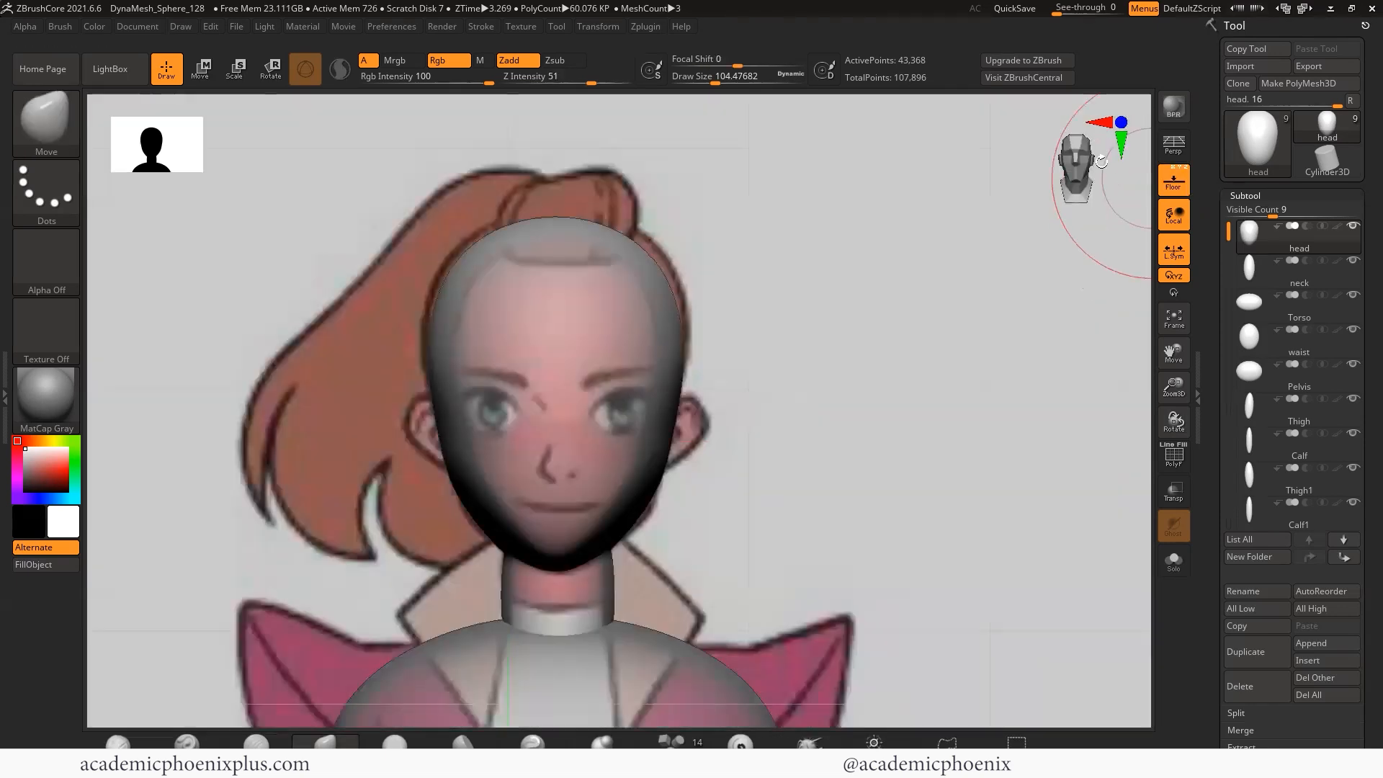
{"action": "left_click", "coordinate": [1107, 121]}
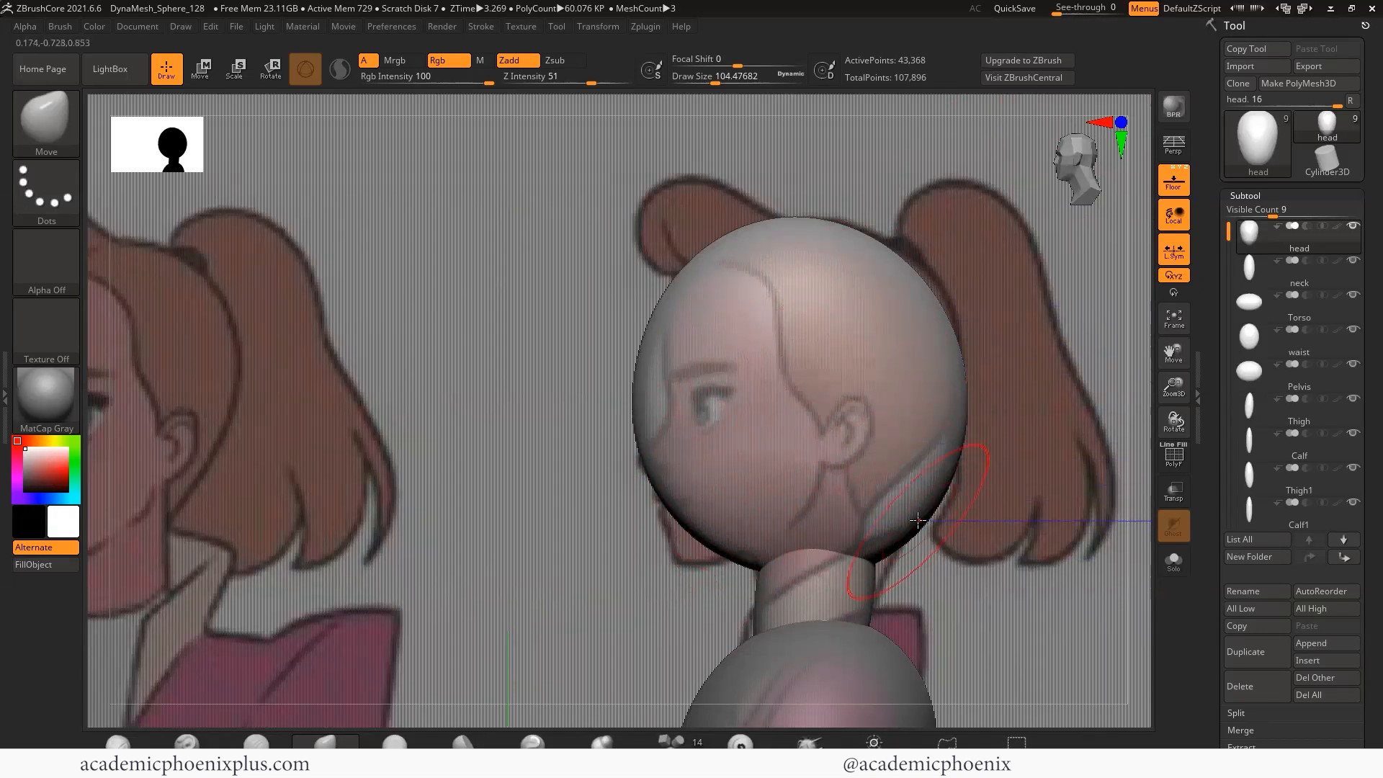
{"action": "left_click_drag", "start_coordinate": [914, 519], "coordinate": [923, 470]}
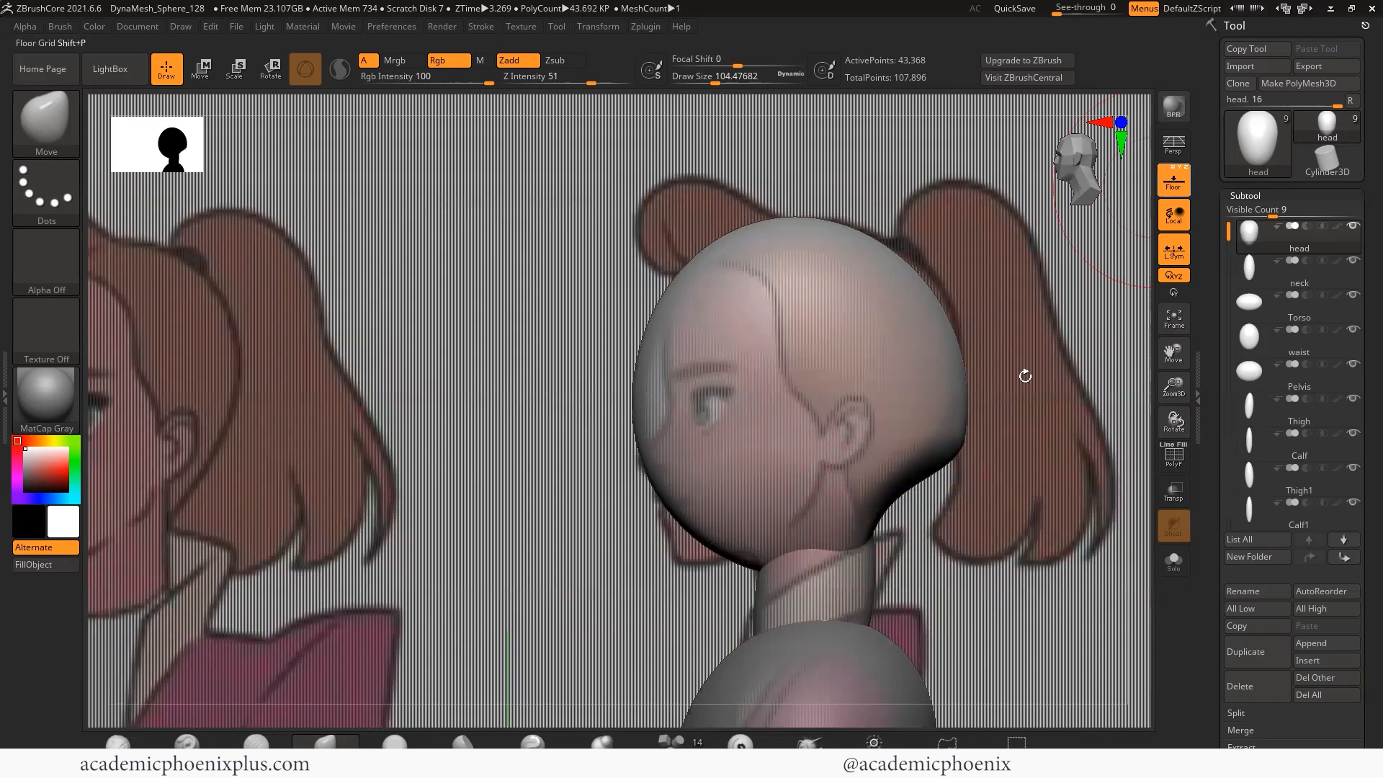
- Hide the reference plane and refine the transition from the skull into the nape from behind and at an angle
{"action": "key", "text": "shift+p"}
{"action": "left_click_drag", "start_coordinate": [947, 537], "coordinate": [864, 538], "text": "shift"}
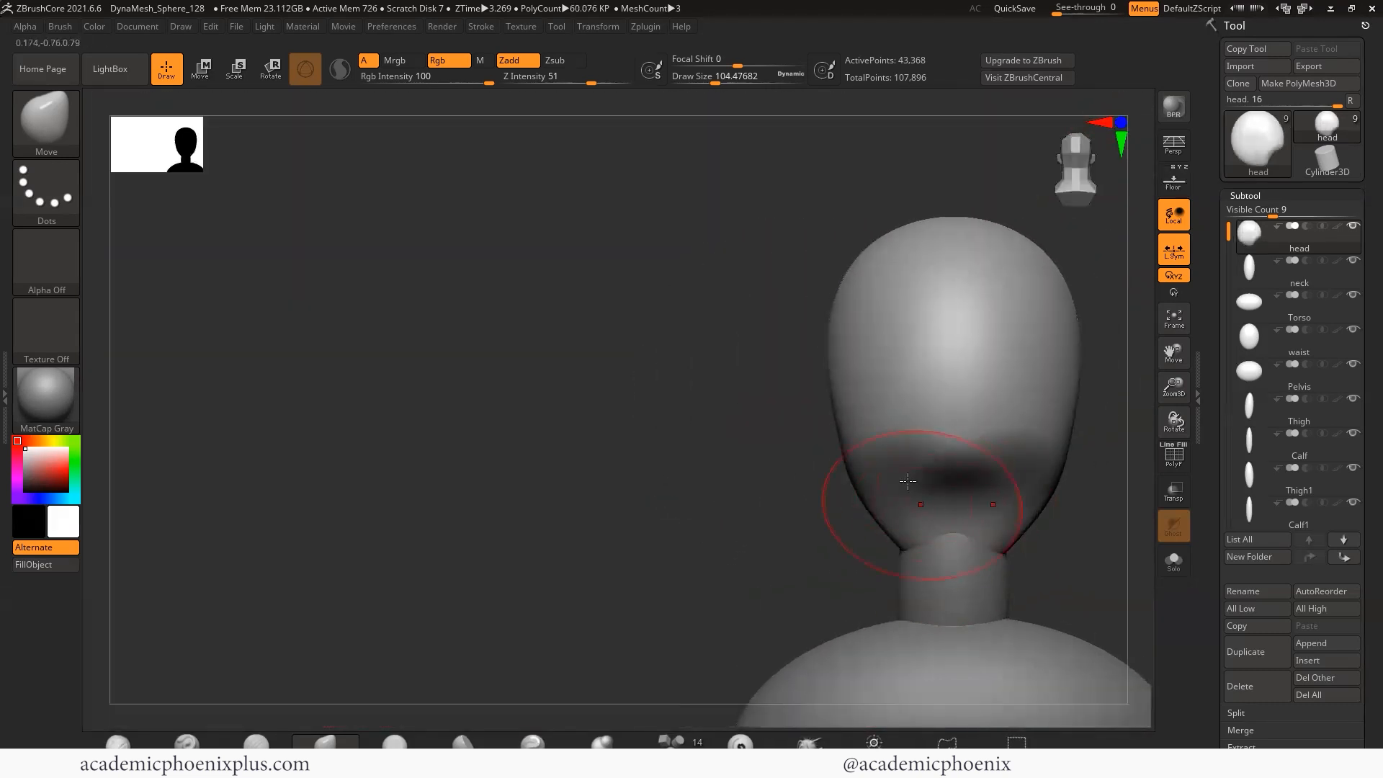
{"action": "mouse_move", "coordinate": [907, 481]}
{"action": "right_mouse_down"}
{"action": "mouse_move", "coordinate": [766, 543]}
{"action": "mouse_move", "coordinate": [928, 498]}
{"action": "mouse_move", "coordinate": [958, 535]}
{"action": "mouse_move", "coordinate": [920, 502]}
{"action": "right_mouse_up"}
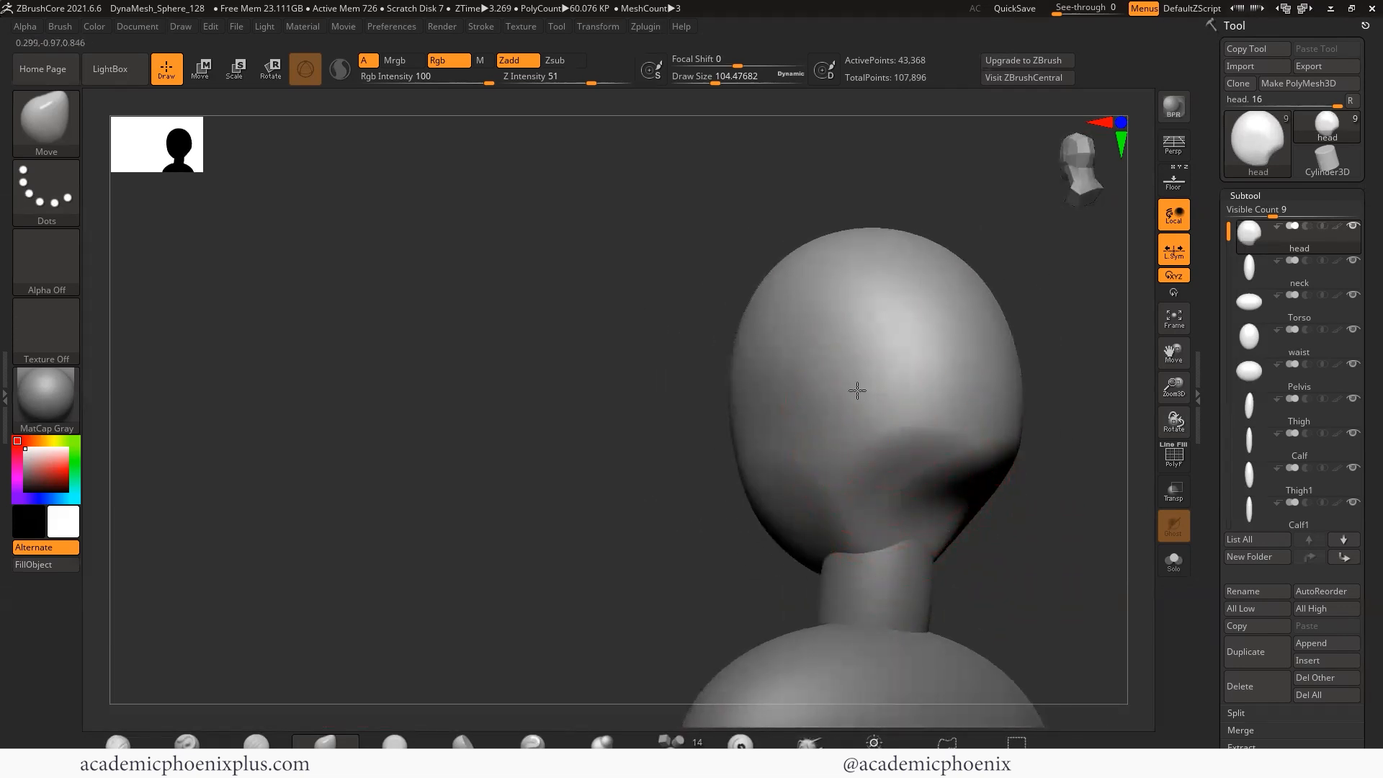
{"action": "left_click_drag", "start_coordinate": [856, 390], "coordinate": [826, 379]}
{"action": "right_click_drag", "start_coordinate": [987, 504], "coordinate": [1071, 386]}
{"action": "left_click_drag", "start_coordinate": [640, 534], "coordinate": [780, 533]}
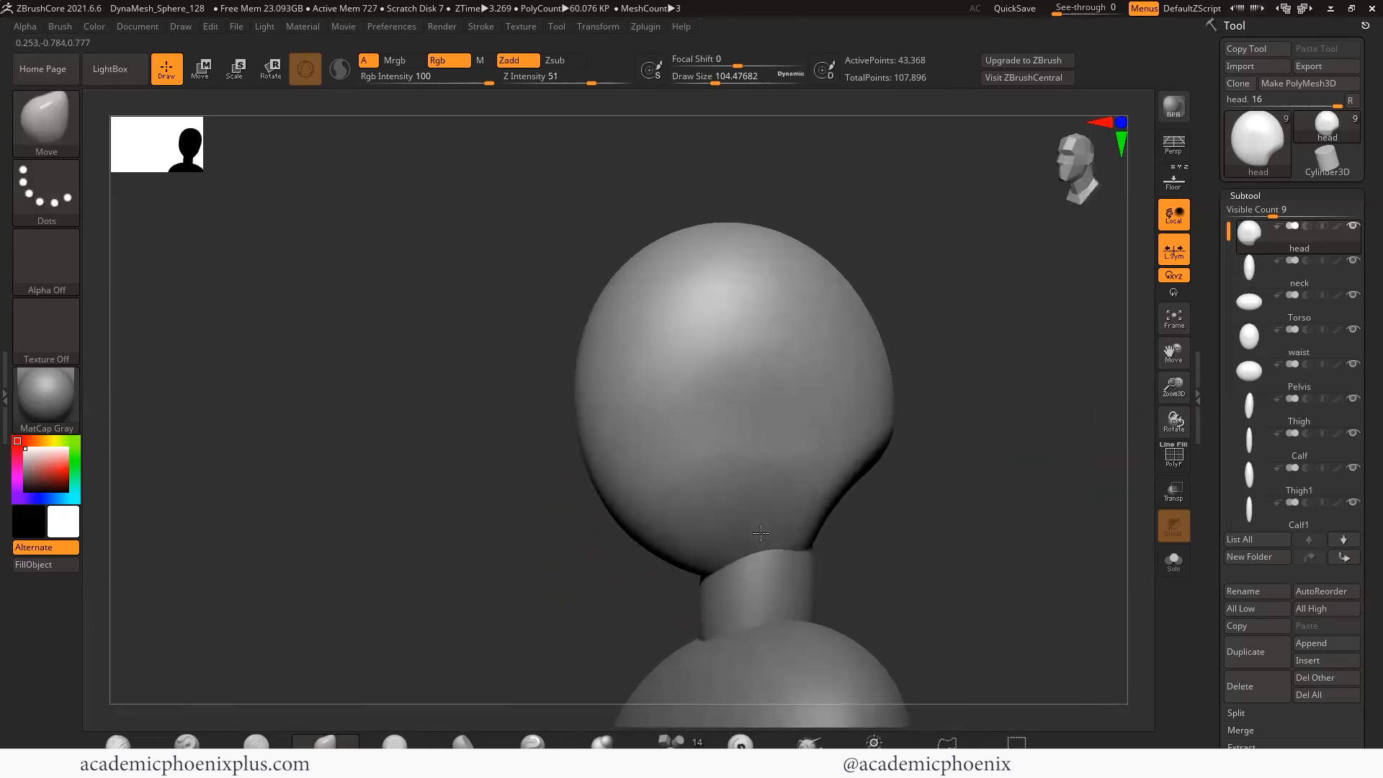
- Shape the lower face and chin to the side reference using Move brush draw sizes of about 149 and 59
{"action": "left_click", "coordinate": [1163, 192]}
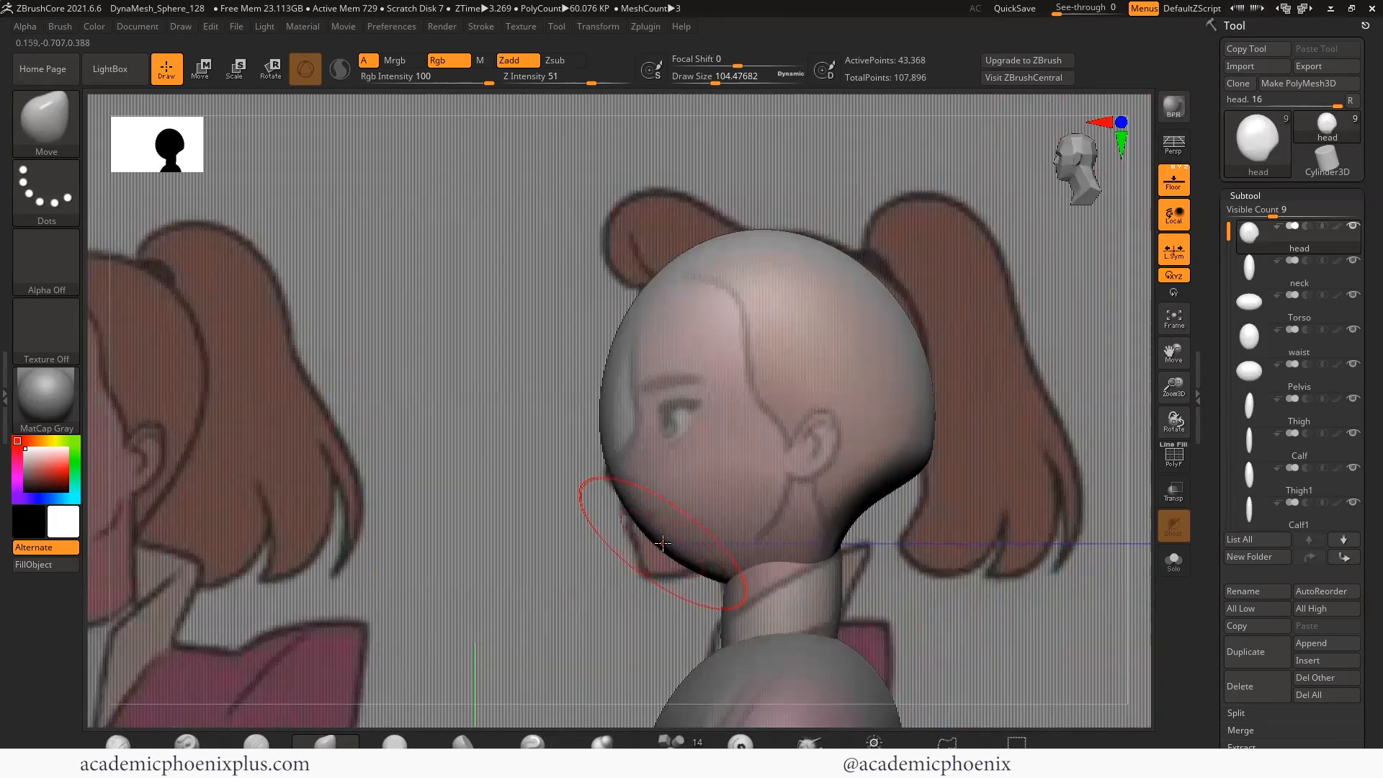
{"action": "key", "text": "space"}
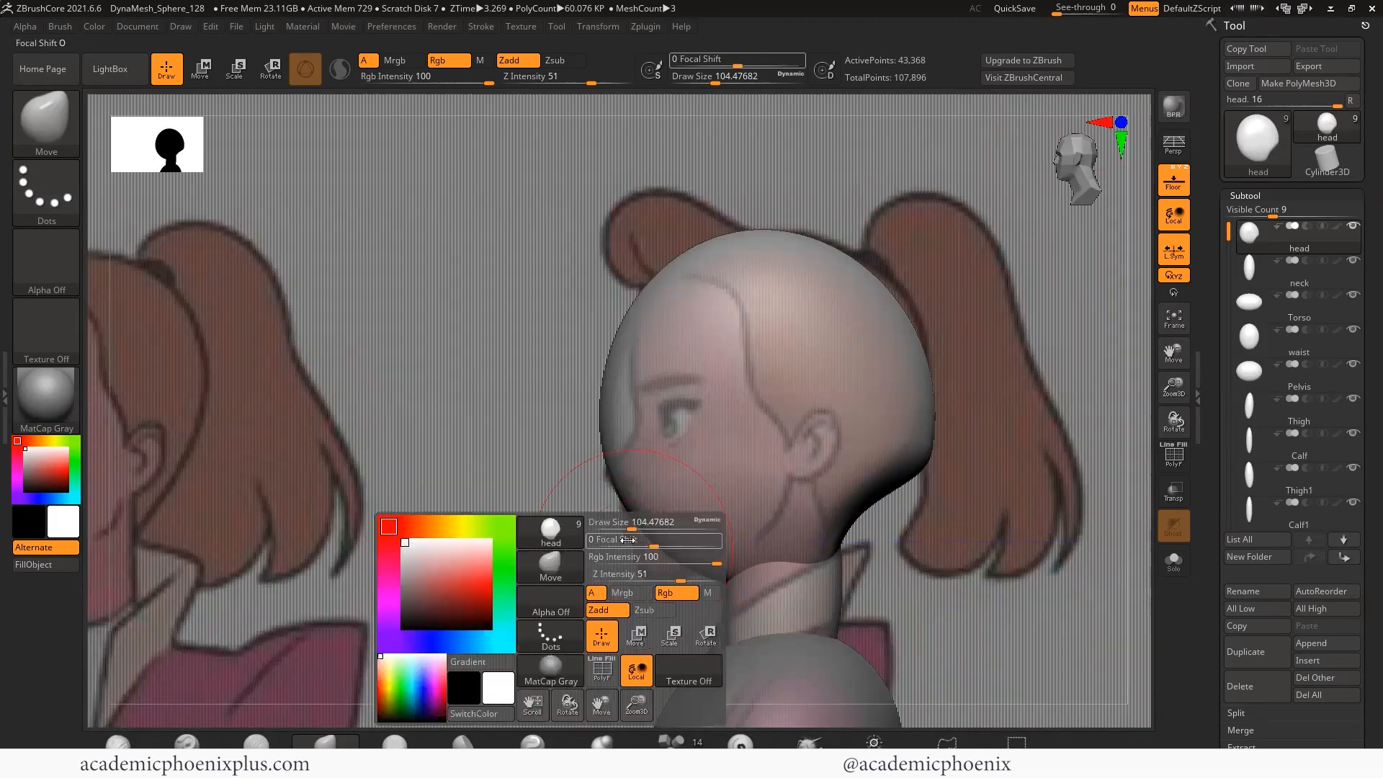
{"action": "mouse_move", "coordinate": [631, 528]}
{"action": "left_mouse_down"}
{"action": "mouse_move", "coordinate": [649, 546]}
{"action": "mouse_move", "coordinate": [623, 587]}
{"action": "left_mouse_up"}
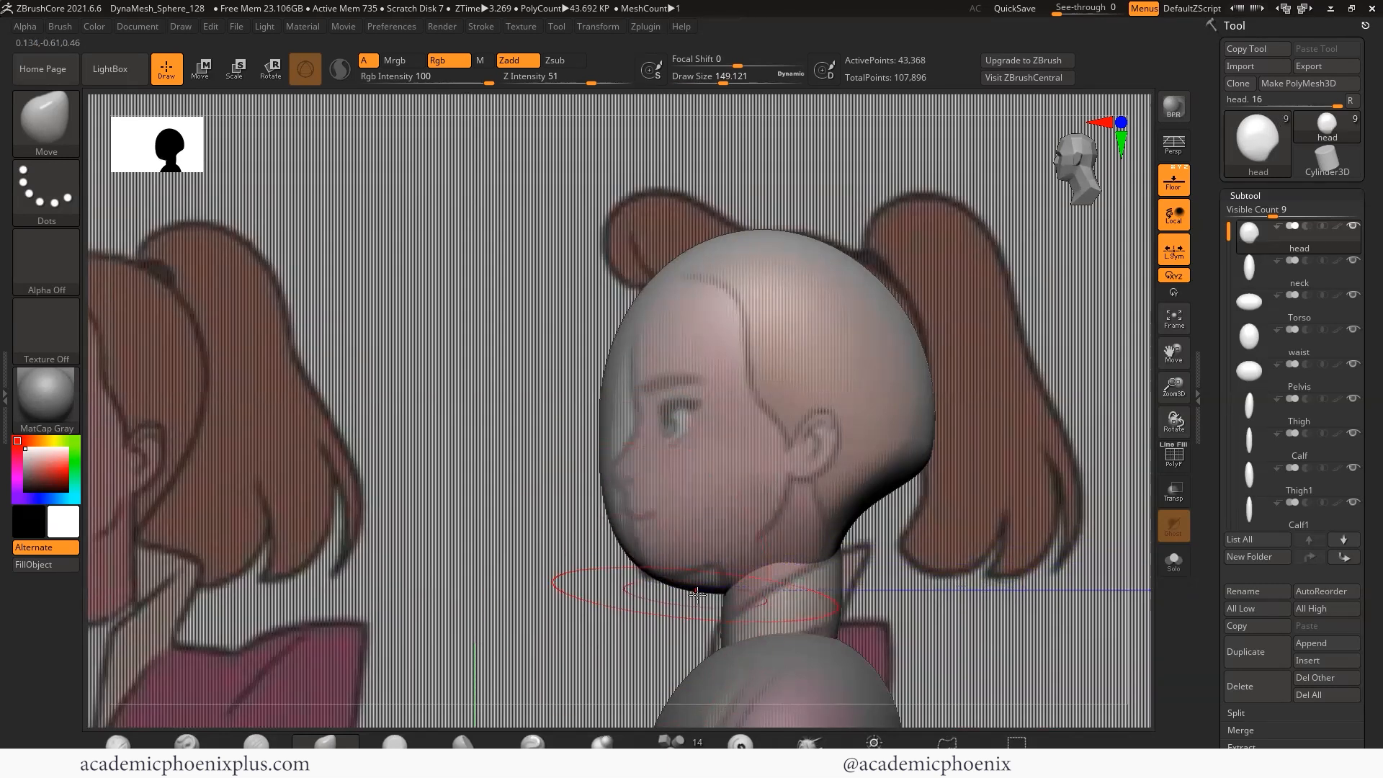
{"action": "key", "text": "space"}
{"action": "left_click_drag", "start_coordinate": [705, 525], "coordinate": [684, 525]}
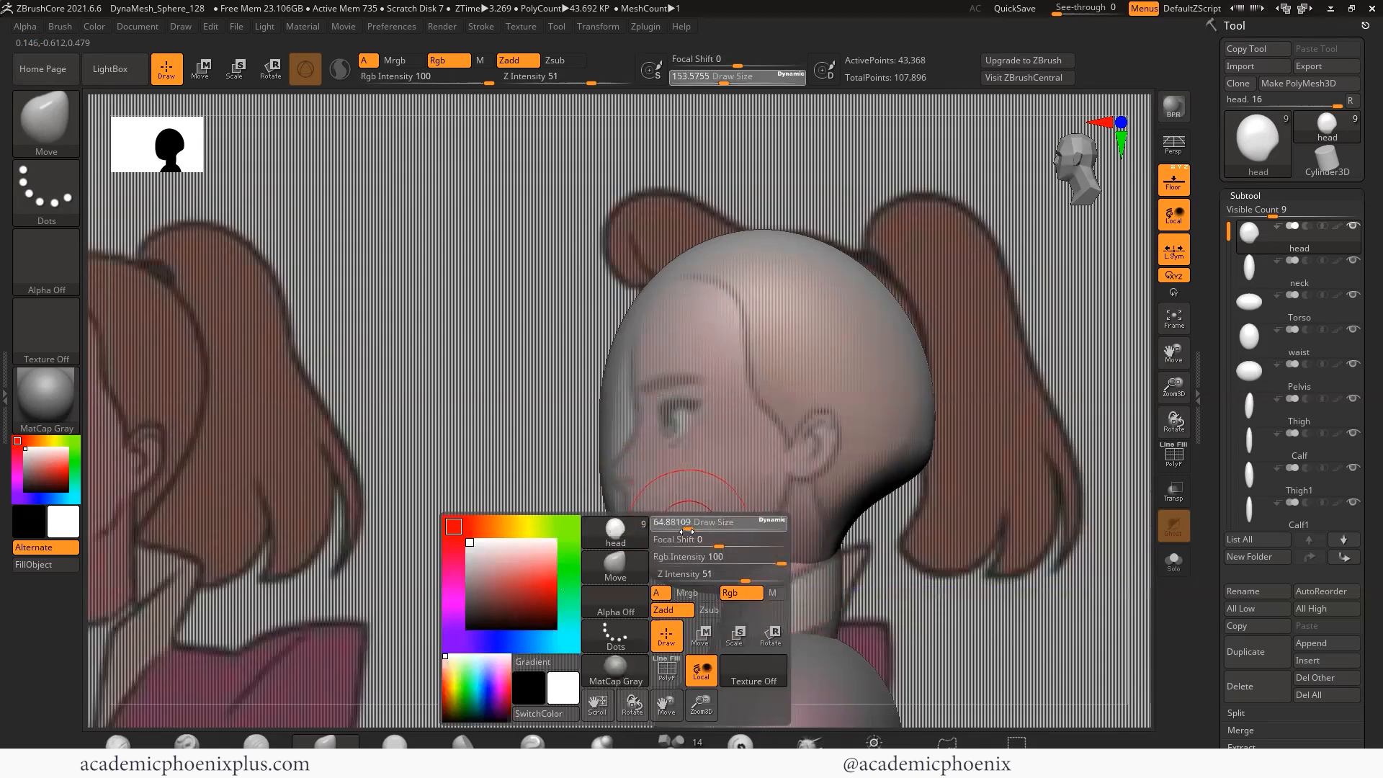
{"action": "left_click_drag", "start_coordinate": [700, 589], "coordinate": [701, 580]}
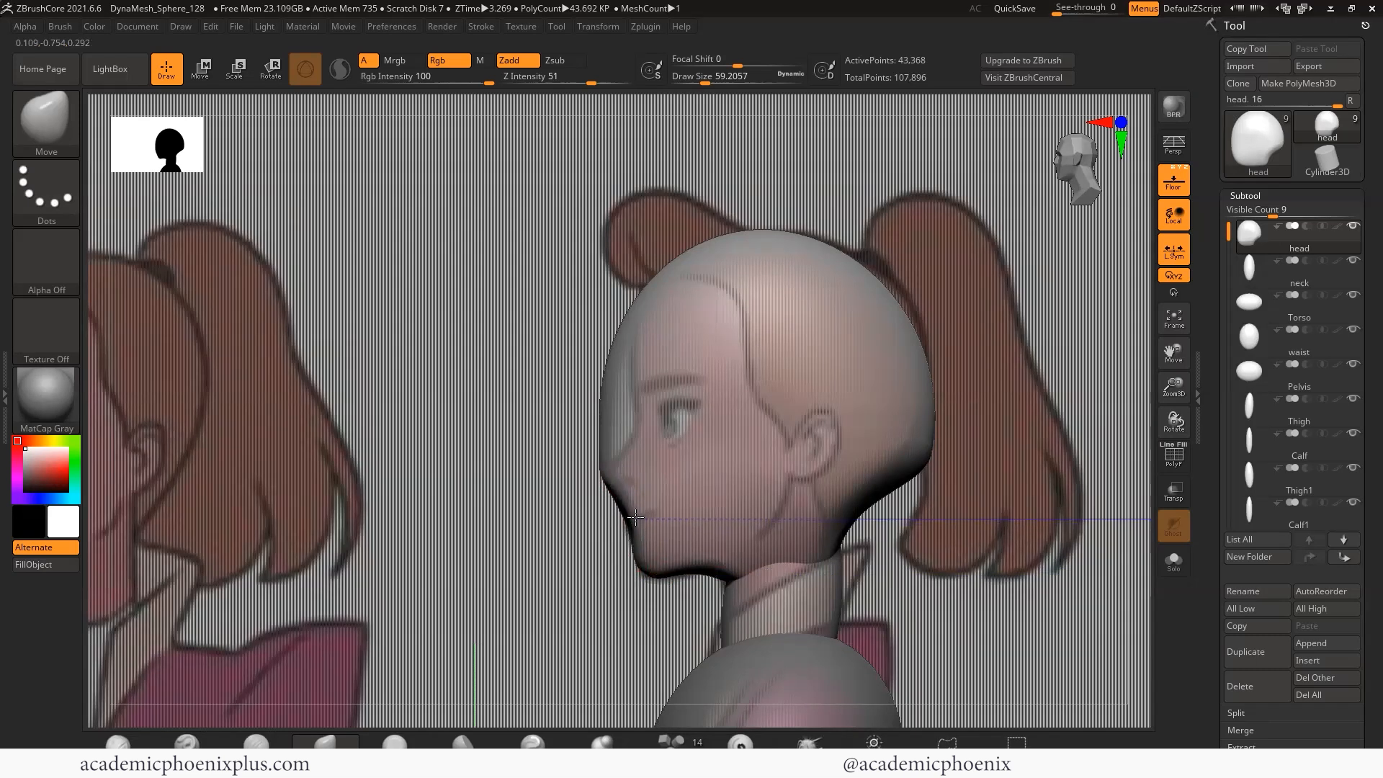
- Push the forehead and eye area back to the side-view profile with a Move brush draw size of about 116
{"action": "key", "text": "space"}
{"action": "mouse_move", "coordinate": [644, 380]}
{"action": "left_mouse_down"}
{"action": "mouse_move", "coordinate": [642, 413]}
{"action": "mouse_move", "coordinate": [659, 415]}
{"action": "mouse_move", "coordinate": [637, 413]}
{"action": "left_mouse_up"}
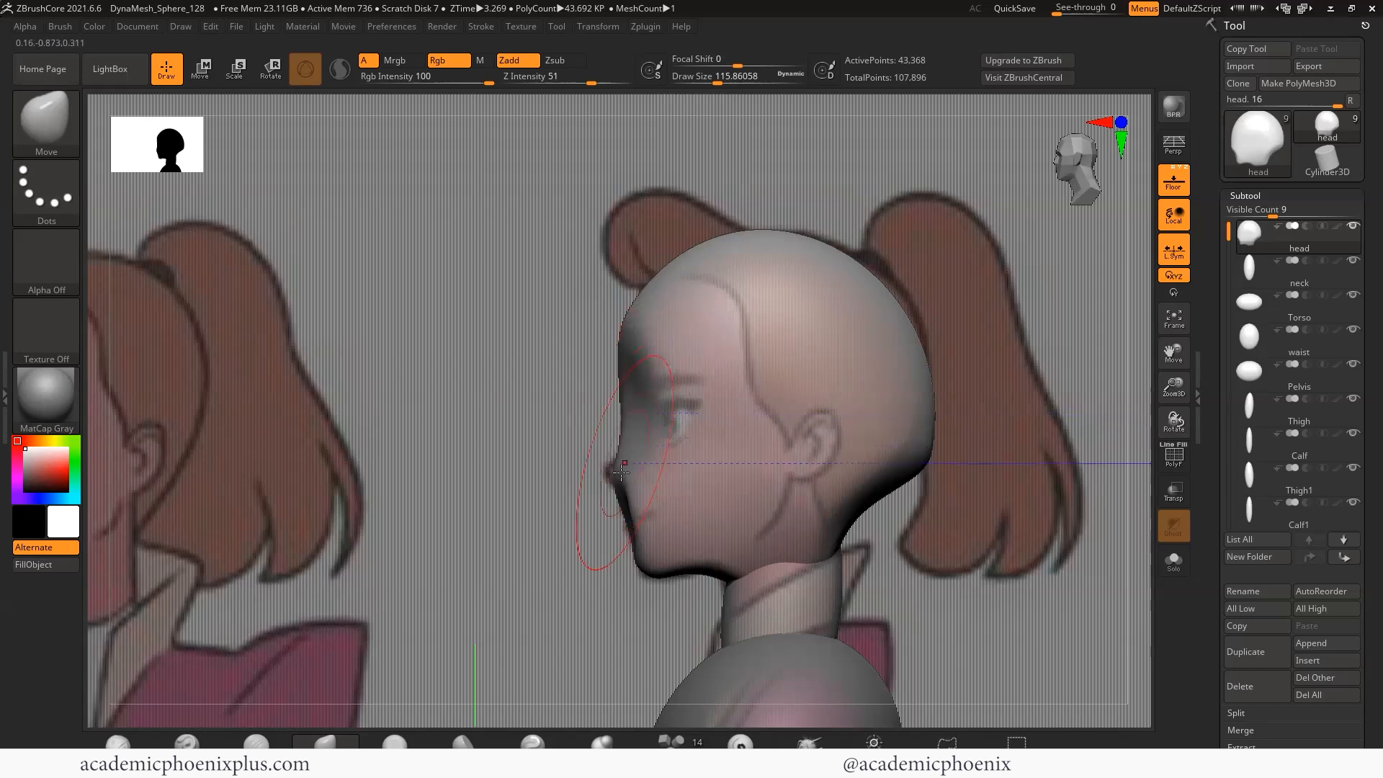
- Hide the reference plane and smooth the hard transitions on the face and the back of the head
{"action": "left_click", "coordinate": [1161, 194]}
{"action": "mouse_move", "coordinate": [535, 566]}
{"action": "left_mouse_down"}
{"action": "mouse_move", "coordinate": [576, 556]}
{"action": "mouse_move", "coordinate": [619, 467]}
{"action": "left_mouse_up"}
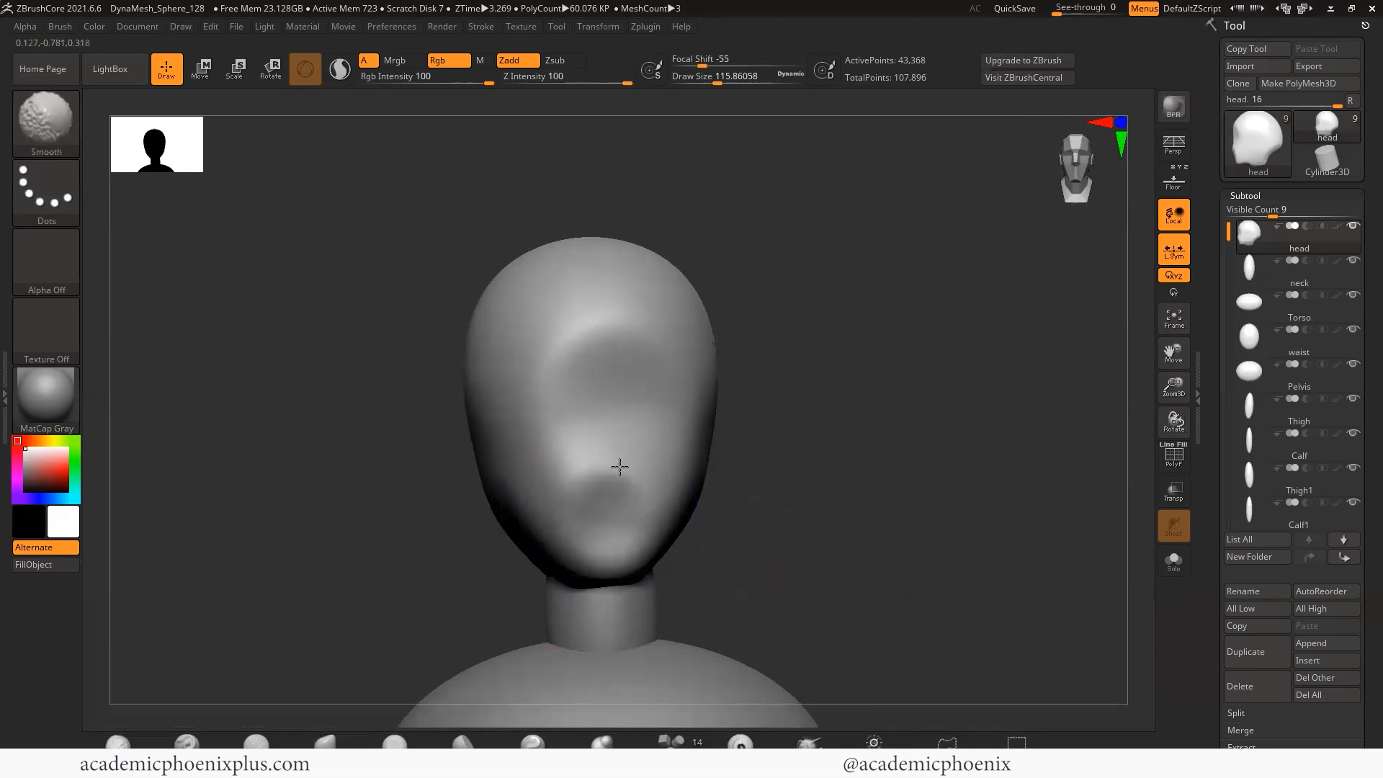
{"action": "left_click_drag", "start_coordinate": [919, 477], "coordinate": [692, 520]}
{"action": "left_click_drag", "start_coordinate": [808, 524], "coordinate": [857, 503]}
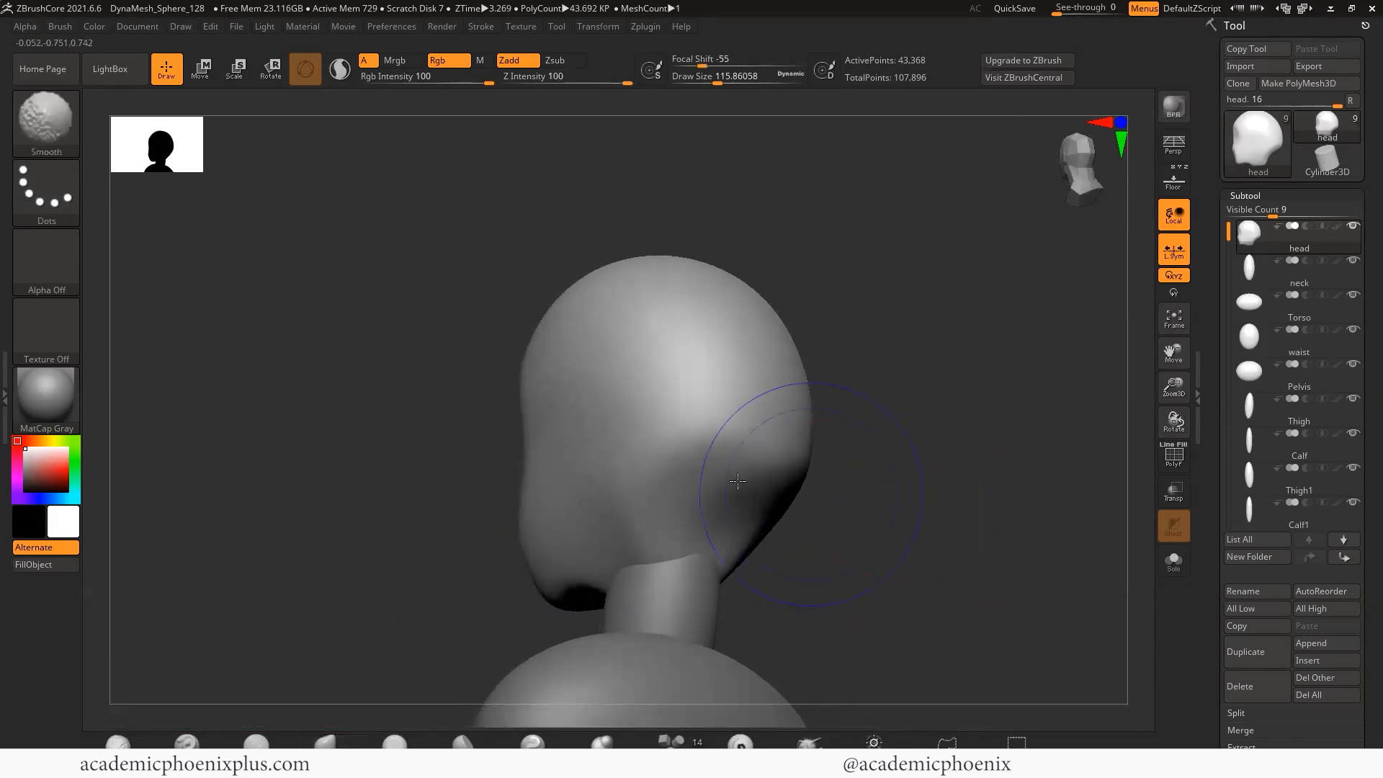
{"action": "mouse_move", "coordinate": [951, 511]}
{"action": "left_mouse_down", "text": "shift"}
{"action": "mouse_move", "coordinate": [1003, 503]}
{"action": "mouse_move", "coordinate": [994, 527]}
{"action": "mouse_move", "coordinate": [1018, 499]}
{"action": "left_mouse_up", "text": "shift"}
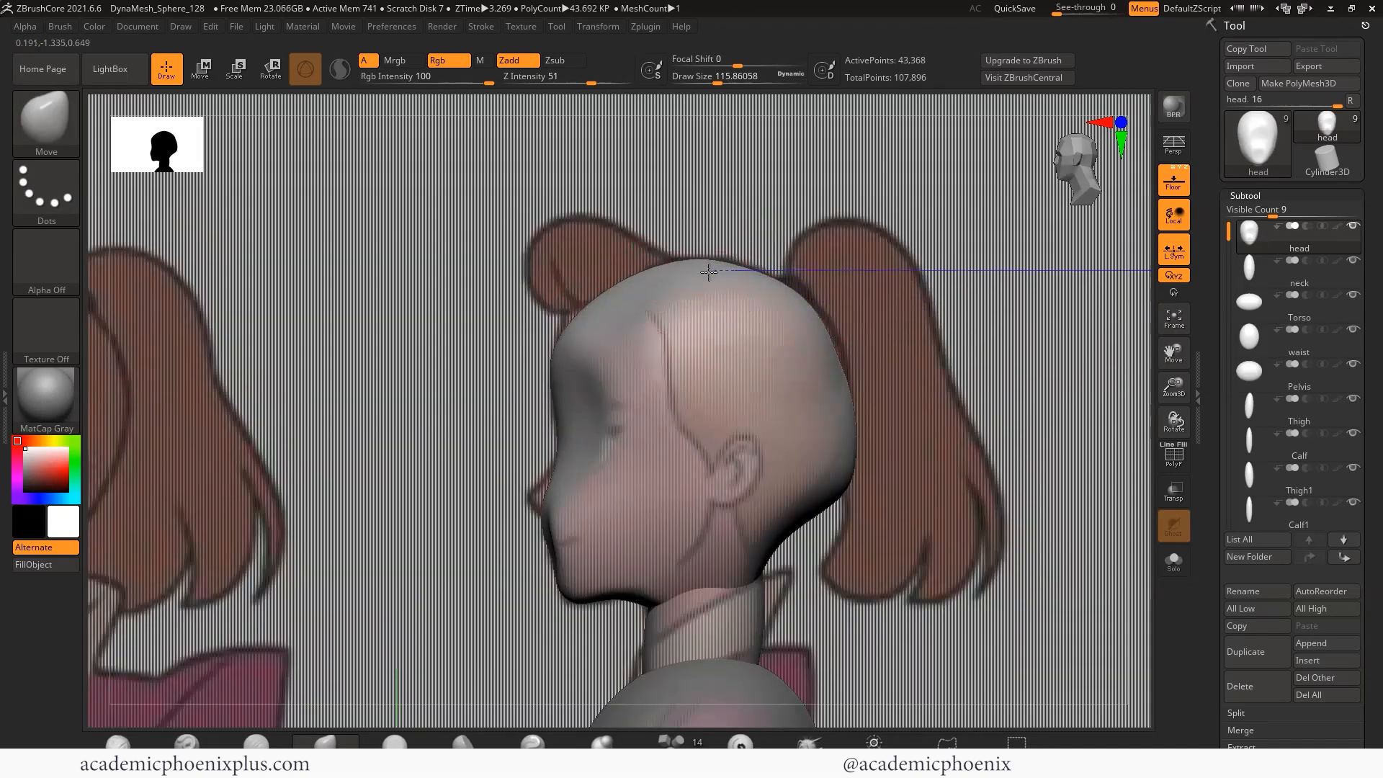
- Narrow the sides of the neck to the front reference using a Move brush draw size of about 74
{"action": "left_click", "coordinate": [1173, 180]}
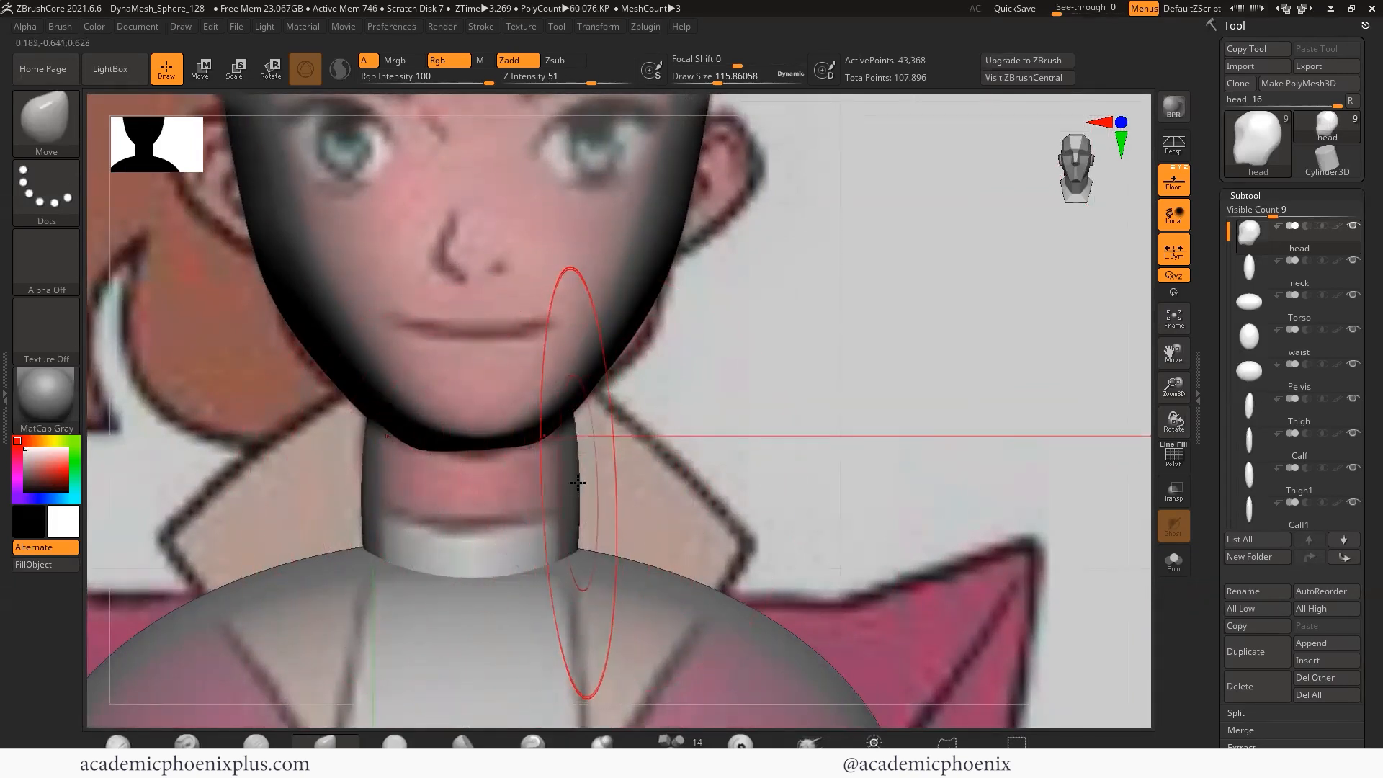
{"action": "key", "text": "space"}
{"action": "left_click_drag", "start_coordinate": [579, 480], "coordinate": [572, 480]}
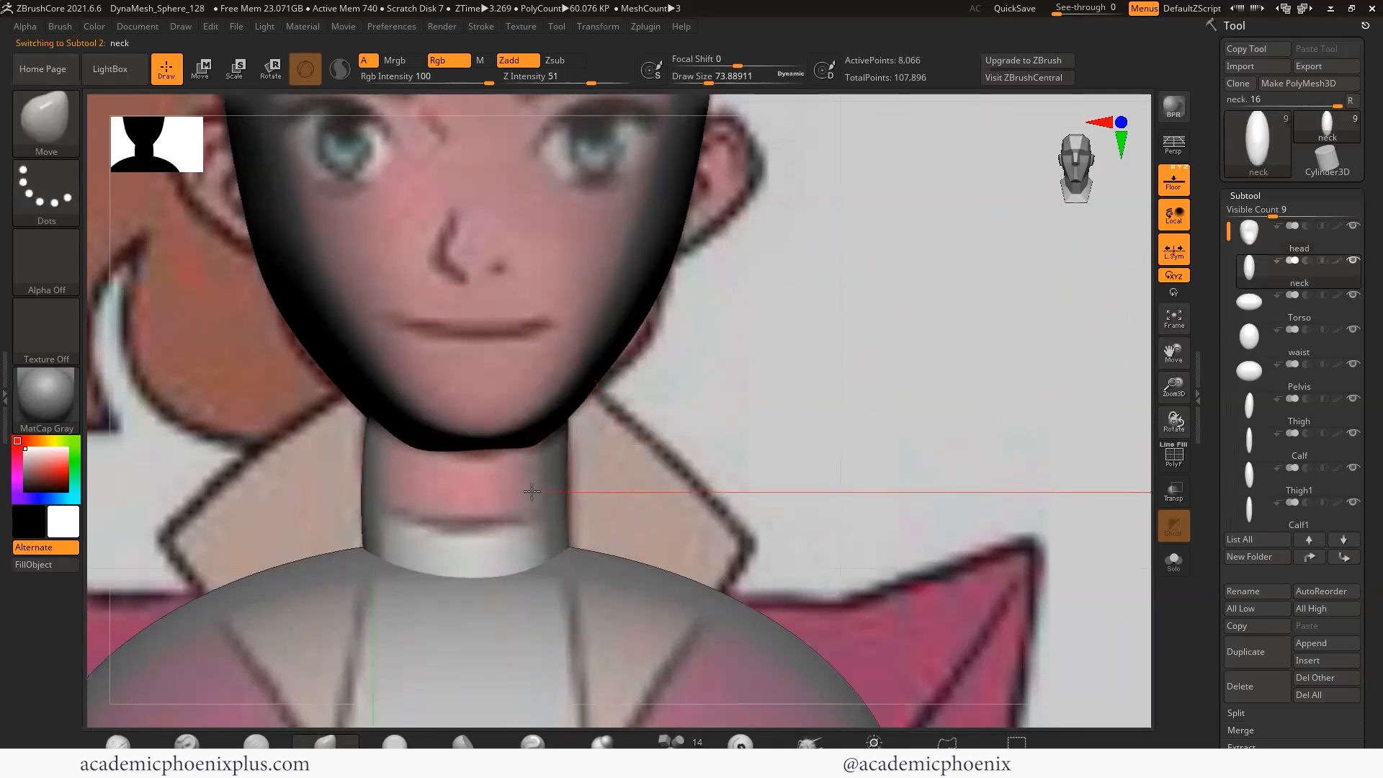
- Rotate the neck about 5 degrees in side view and shift it to follow the slant of the side reference
{"action": "left_click", "coordinate": [1100, 122]}
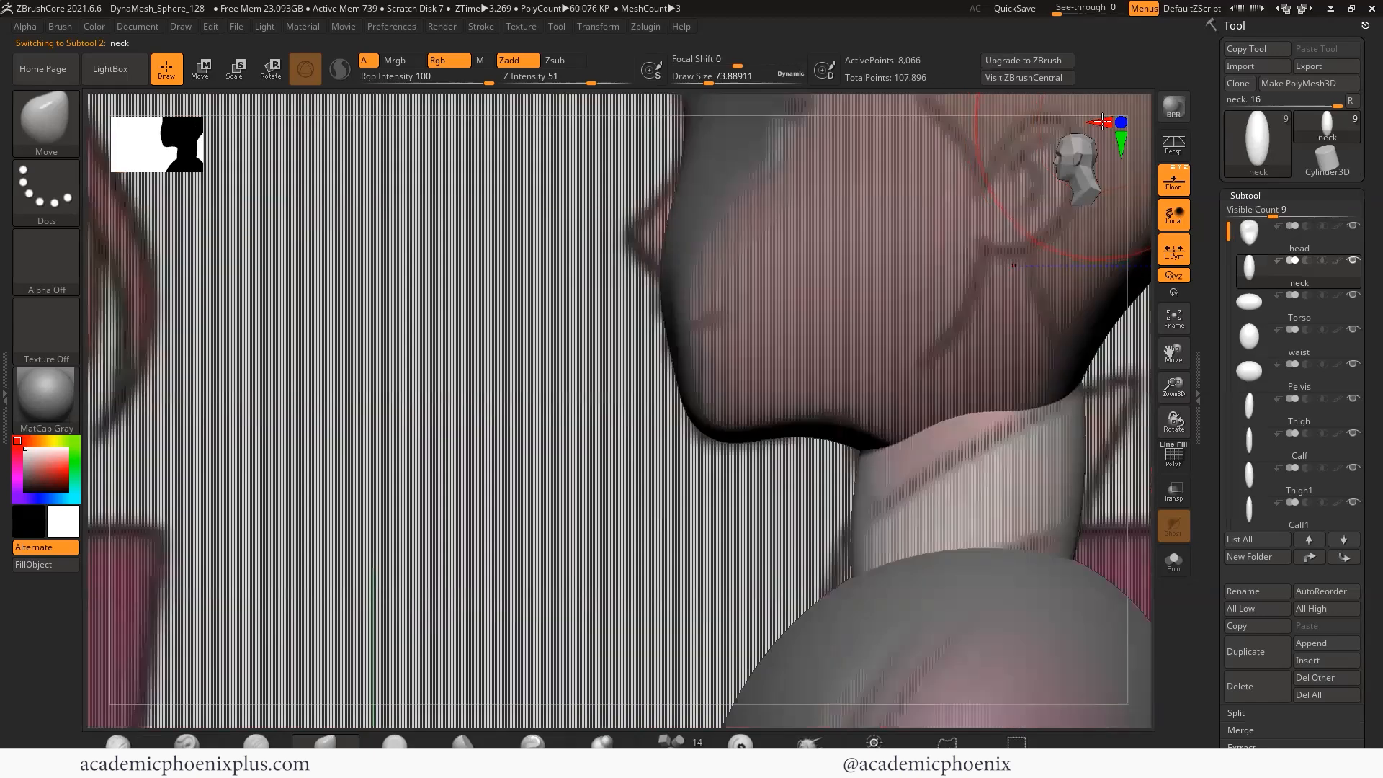
{"action": "right_click_drag", "start_coordinate": [911, 519], "coordinate": [725, 561]}
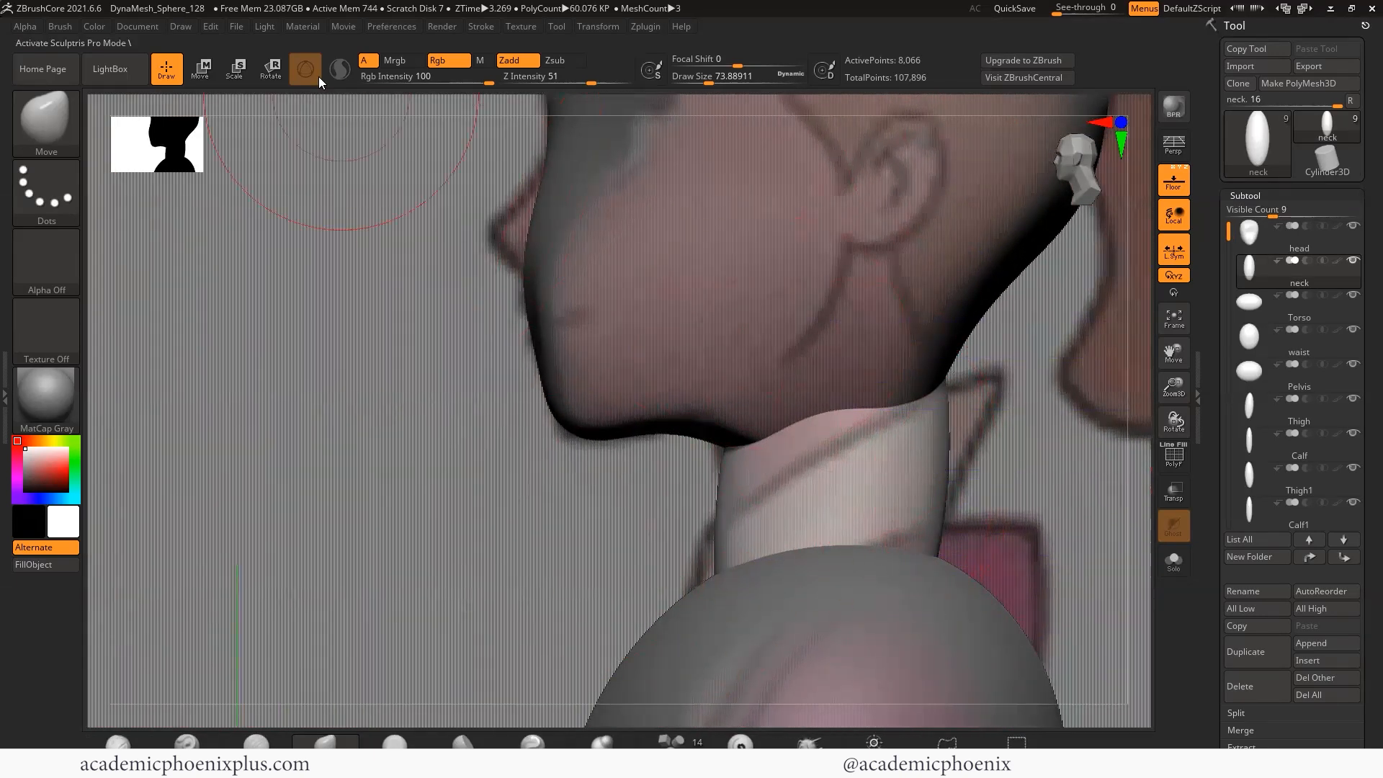
{"action": "left_click", "coordinate": [268, 70]}
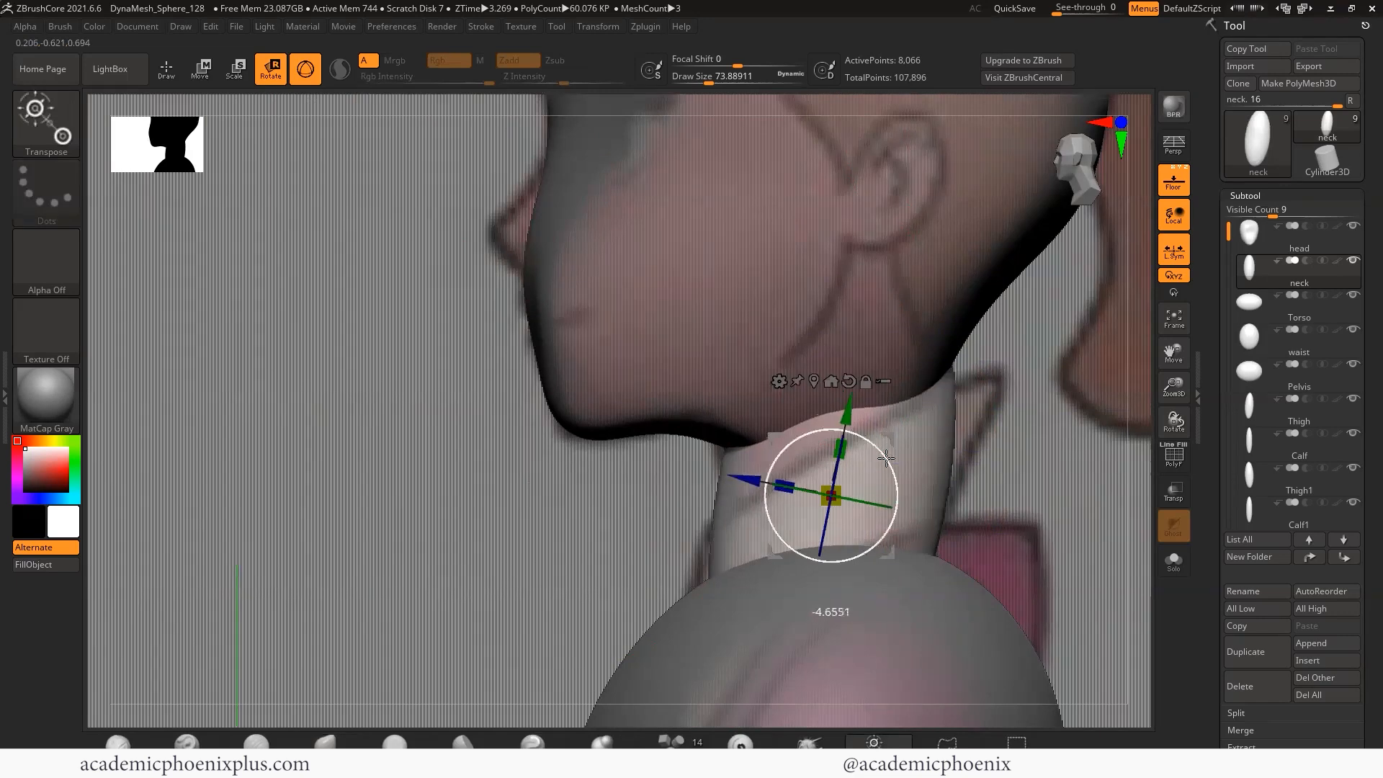
{"action": "left_click_drag", "start_coordinate": [886, 455], "coordinate": [885, 454]}
{"action": "left_click_drag", "start_coordinate": [784, 487], "coordinate": [746, 484]}
- Hide the reference plane and smooth the head's jaw and lower face from several angles
{"action": "left_click_drag", "start_coordinate": [493, 550], "coordinate": [554, 502]}
{"action": "key", "text": "shift+p"}
{"action": "left_click_drag", "start_coordinate": [684, 498], "coordinate": [1253, 210]}
{"action": "left_click", "coordinate": [901, 396], "text": "alt"}
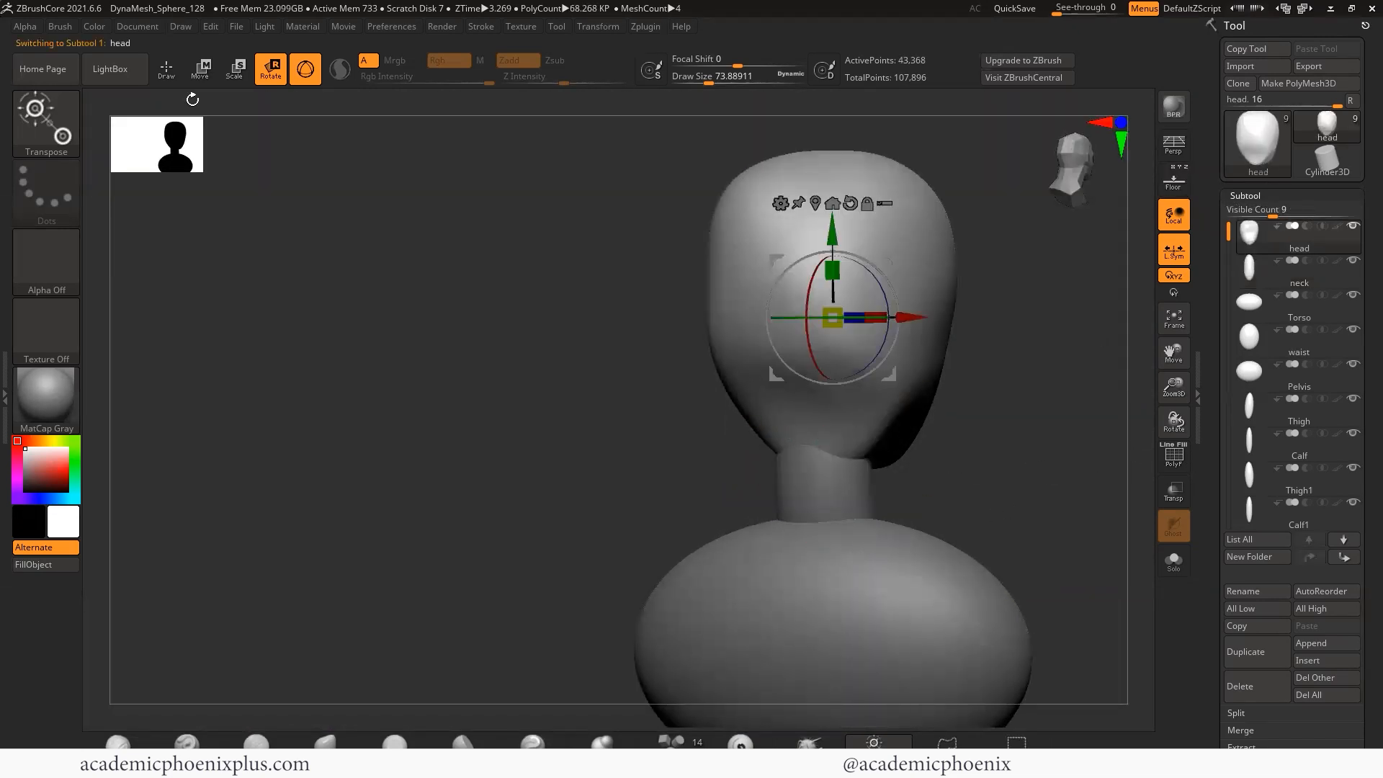
{"action": "key", "text": "q"}
{"action": "left_click_drag", "start_coordinate": [727, 442], "coordinate": [587, 432]}
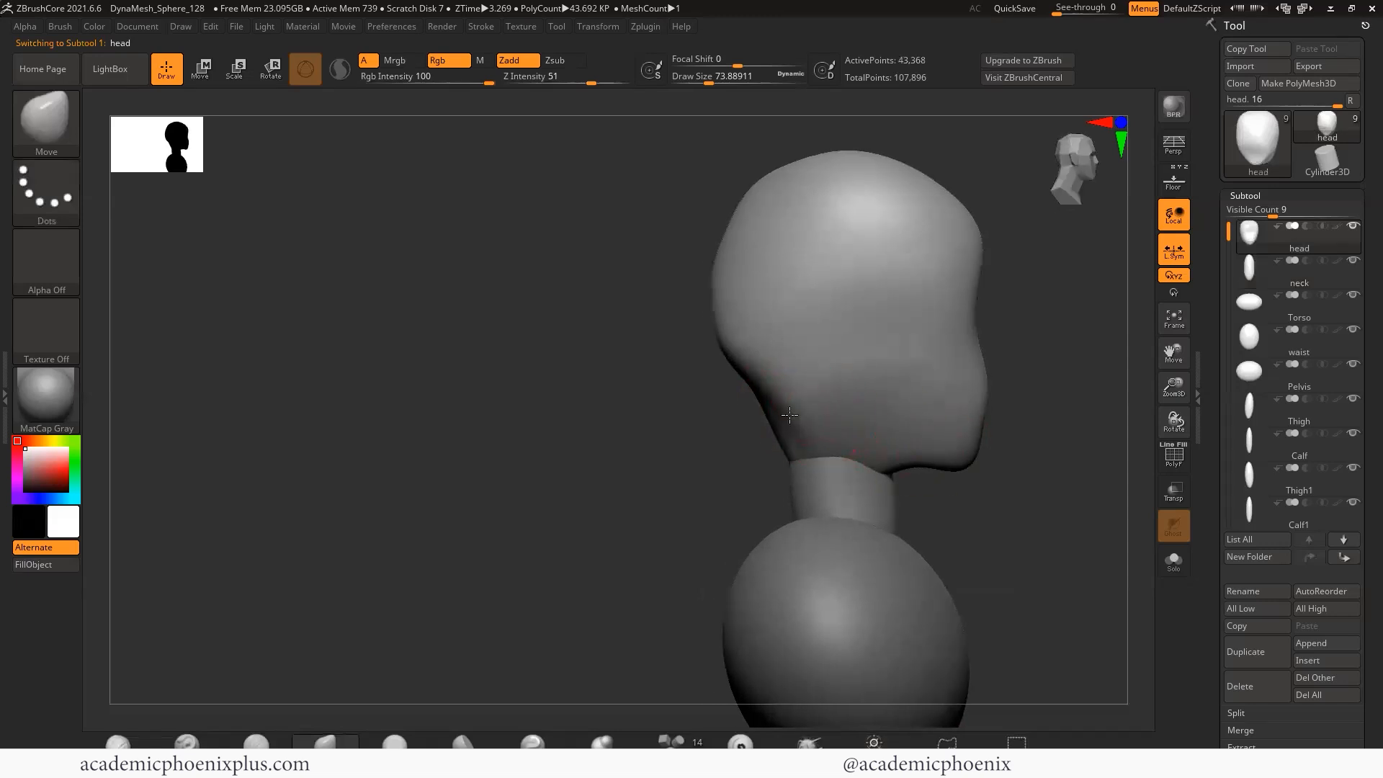
{"action": "mouse_move", "coordinate": [720, 434]}
{"action": "left_mouse_down"}
{"action": "mouse_move", "coordinate": [987, 451]}
{"action": "mouse_move", "coordinate": [927, 447]}
{"action": "mouse_move", "coordinate": [954, 445]}
{"action": "left_mouse_up"}
{"action": "mouse_move", "coordinate": [1034, 382]}
{"action": "left_mouse_down"}
{"action": "mouse_move", "coordinate": [1044, 411]}
{"action": "mouse_move", "coordinate": [986, 418]}
{"action": "left_mouse_up"}
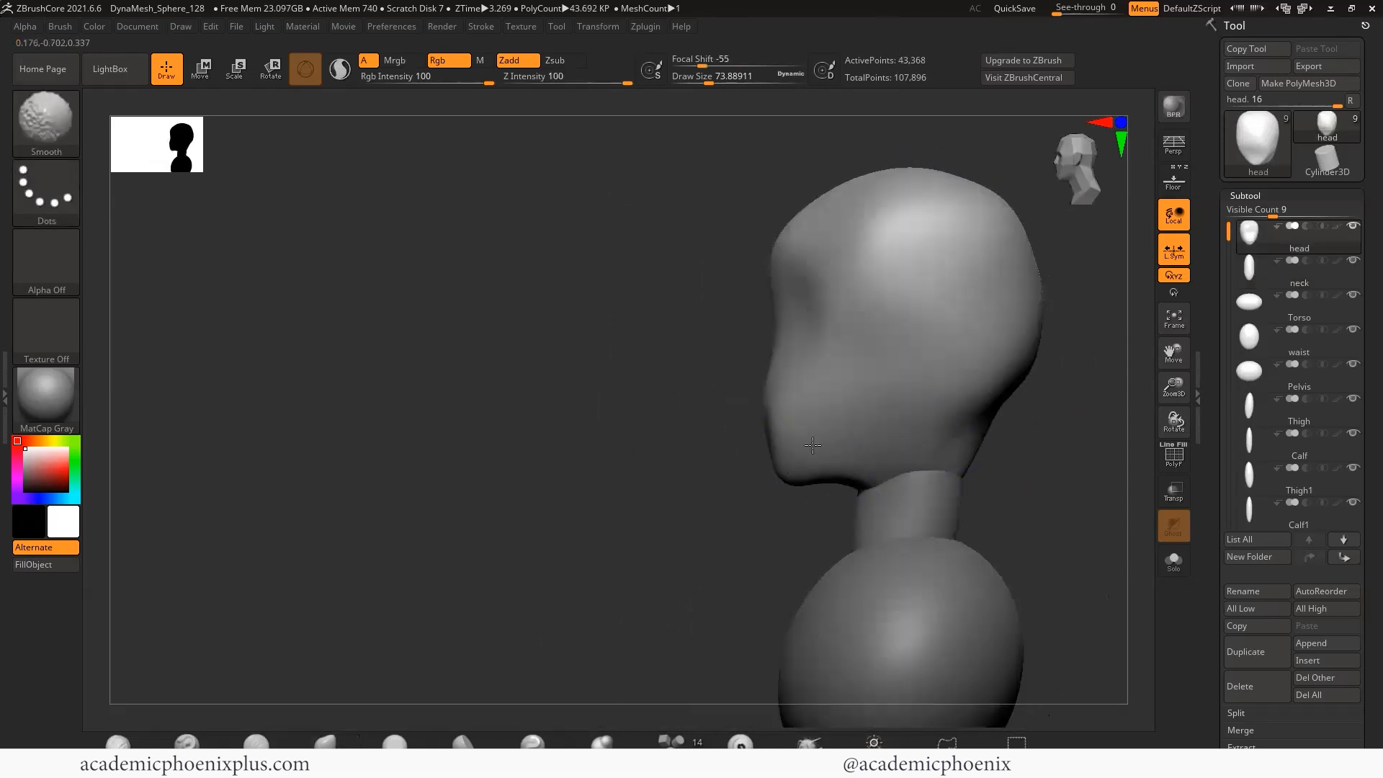
{"action": "mouse_move", "coordinate": [1060, 549]}
{"action": "left_mouse_down", "text": "alt"}
{"action": "mouse_move", "coordinate": [944, 420]}
{"action": "mouse_move", "coordinate": [1145, 314]}
{"action": "left_mouse_up", "text": "alt"}
- Show the front reference and square off the Torso's shoulders using a Move brush draw size of about 145
{"action": "left_click", "coordinate": [1173, 180]}
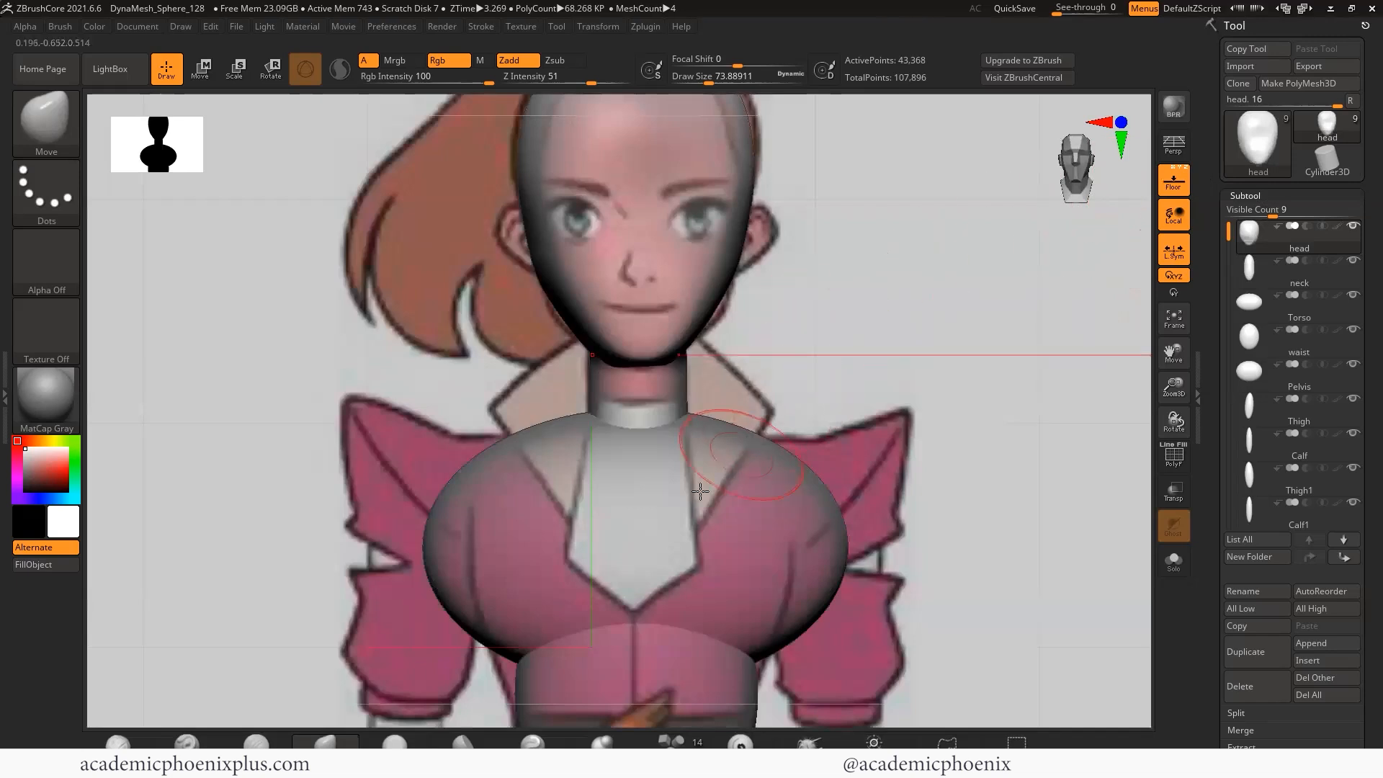
{"action": "key", "text": "space"}
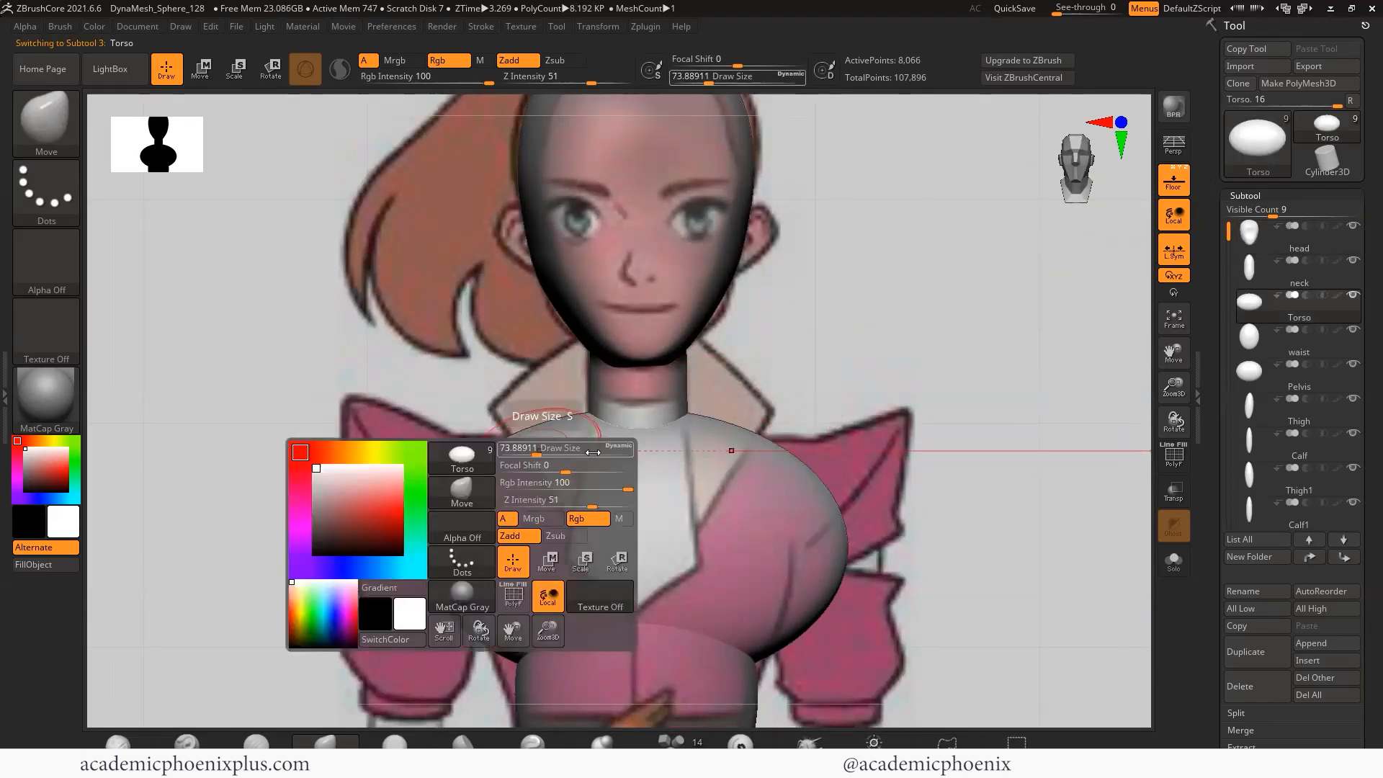
{"action": "left_click", "coordinate": [548, 452]}
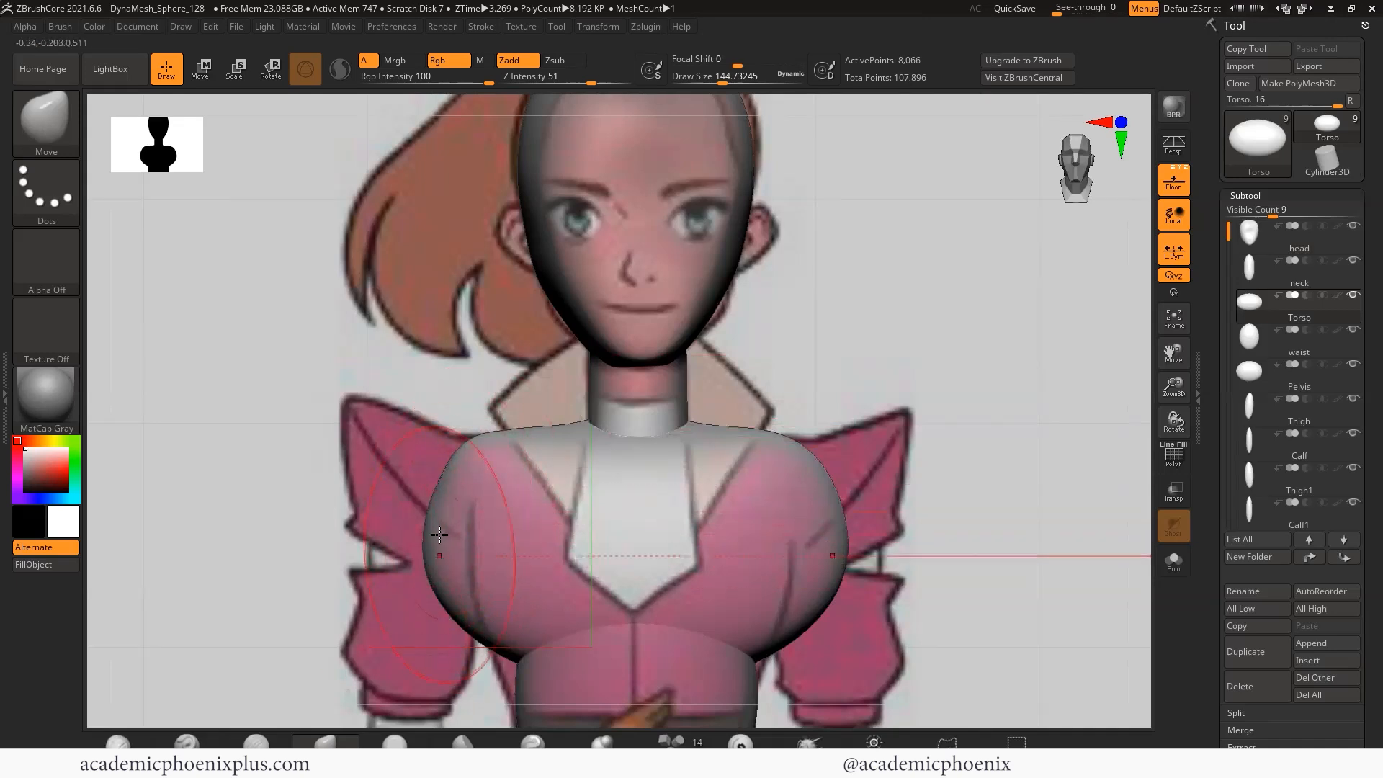
- Push the Torso's sides inward so they taper from the shoulders to the waist along the front reference
{"action": "left_click_drag", "start_coordinate": [962, 504], "coordinate": [958, 458], "text": "alt"}
{"action": "left_click_drag", "start_coordinate": [864, 534], "coordinate": [913, 468], "text": "alt"}
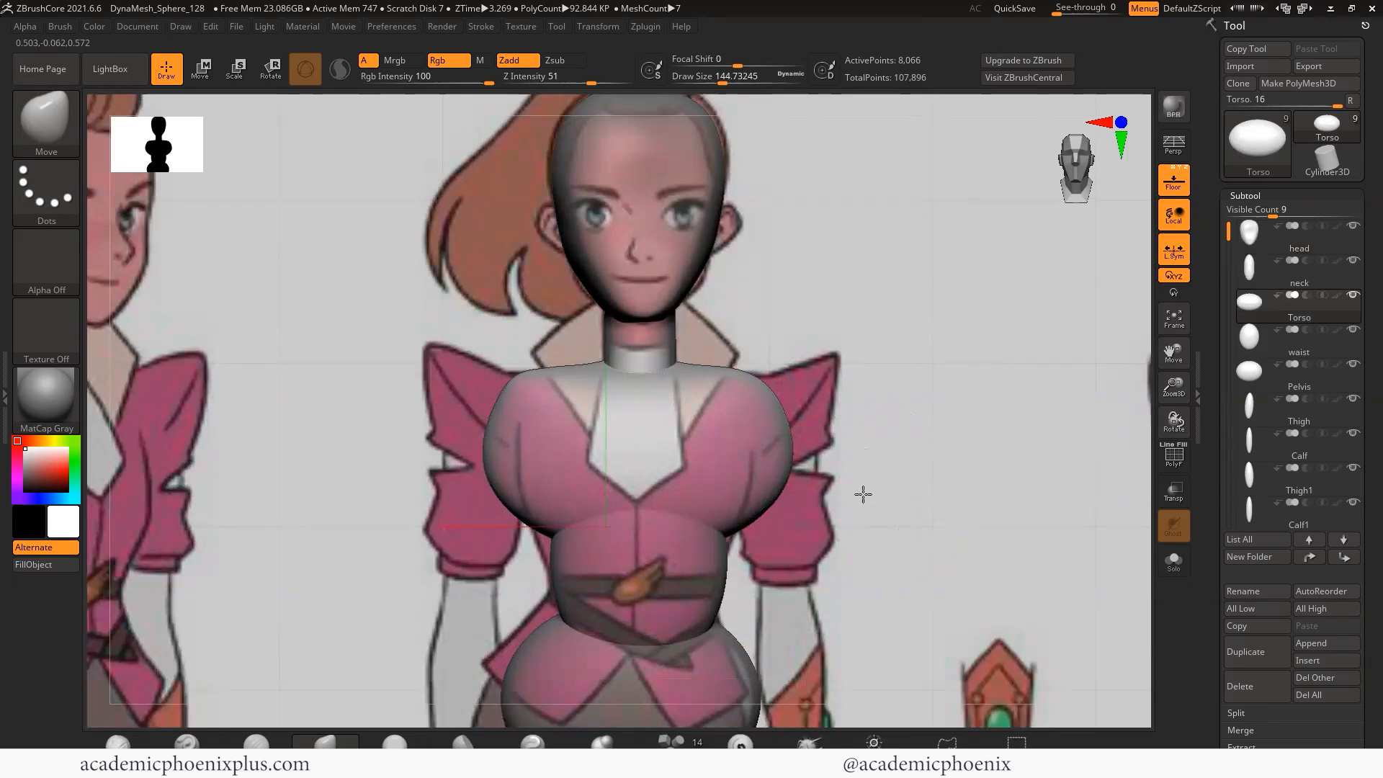
{"action": "left_click_drag", "start_coordinate": [863, 504], "coordinate": [893, 541], "text": "alt"}
{"action": "left_click_drag", "start_coordinate": [870, 480], "coordinate": [809, 486]}
{"action": "mouse_move", "coordinate": [824, 540]}
{"action": "left_mouse_down"}
{"action": "mouse_move", "coordinate": [802, 533]}
{"action": "mouse_move", "coordinate": [821, 535]}
{"action": "mouse_move", "coordinate": [829, 490]}
{"action": "left_mouse_up"}
{"action": "left_click_drag", "start_coordinate": [847, 442], "coordinate": [840, 442]}
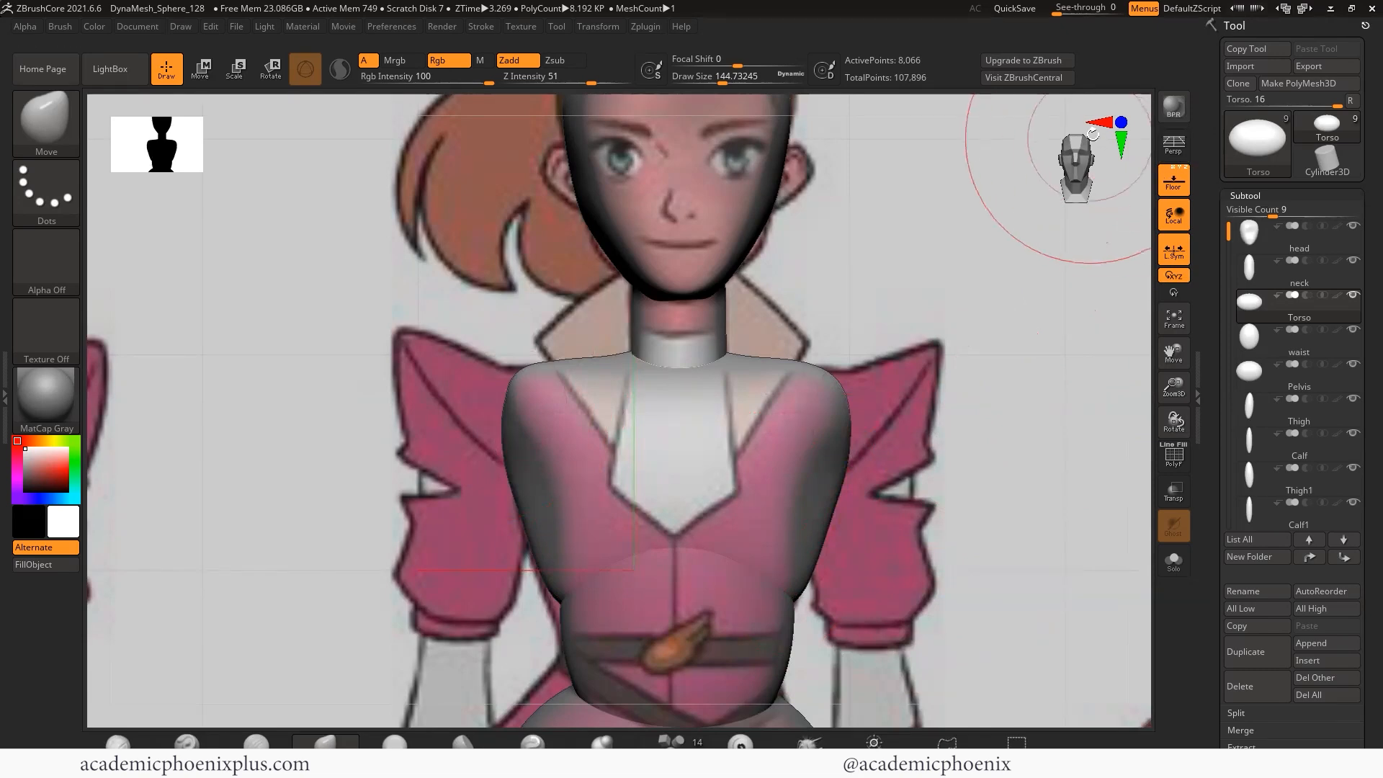
- Pull the Torso's chest forward and flatten its upper back to match the side reference
{"action": "left_click", "coordinate": [1099, 121]}
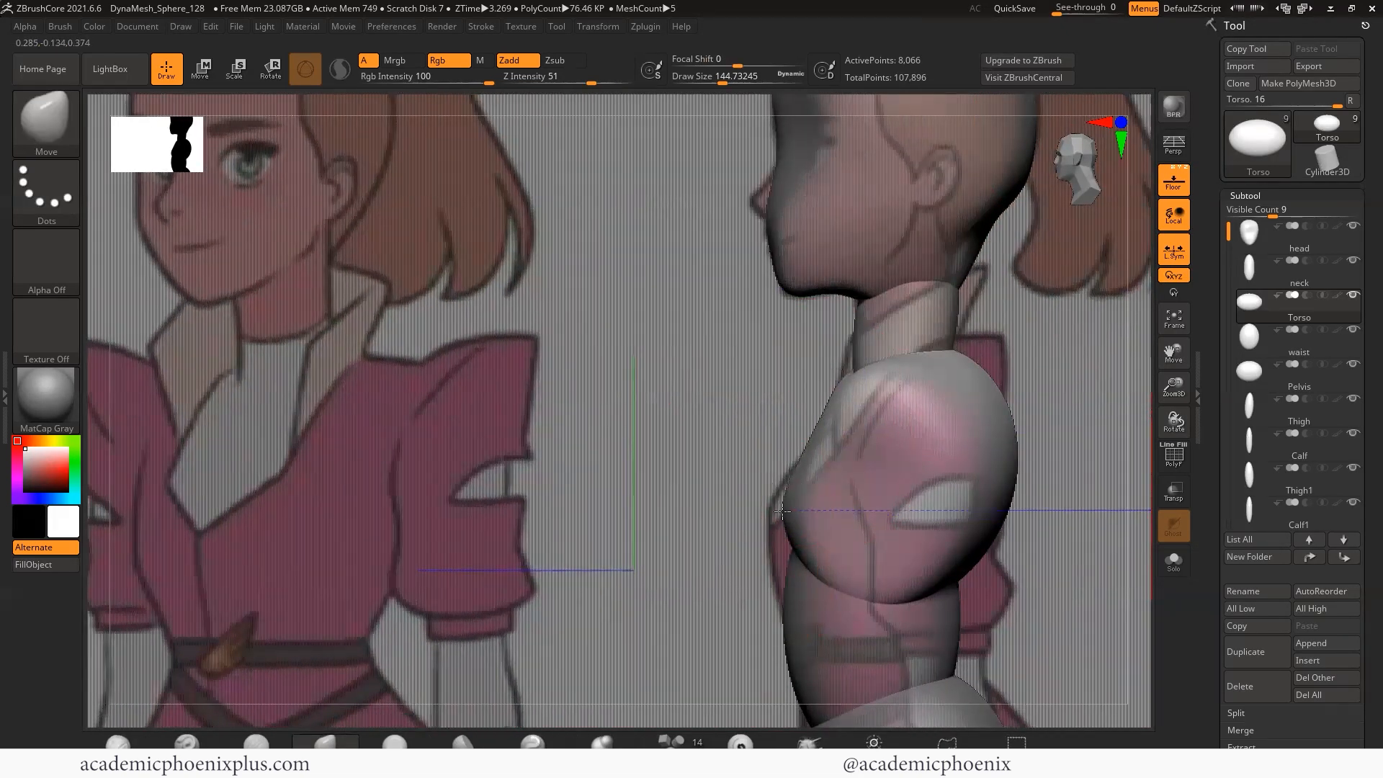
{"action": "mouse_move", "coordinate": [786, 510]}
{"action": "left_mouse_down"}
{"action": "mouse_move", "coordinate": [771, 513]}
{"action": "mouse_move", "coordinate": [791, 550]}
{"action": "left_mouse_up"}
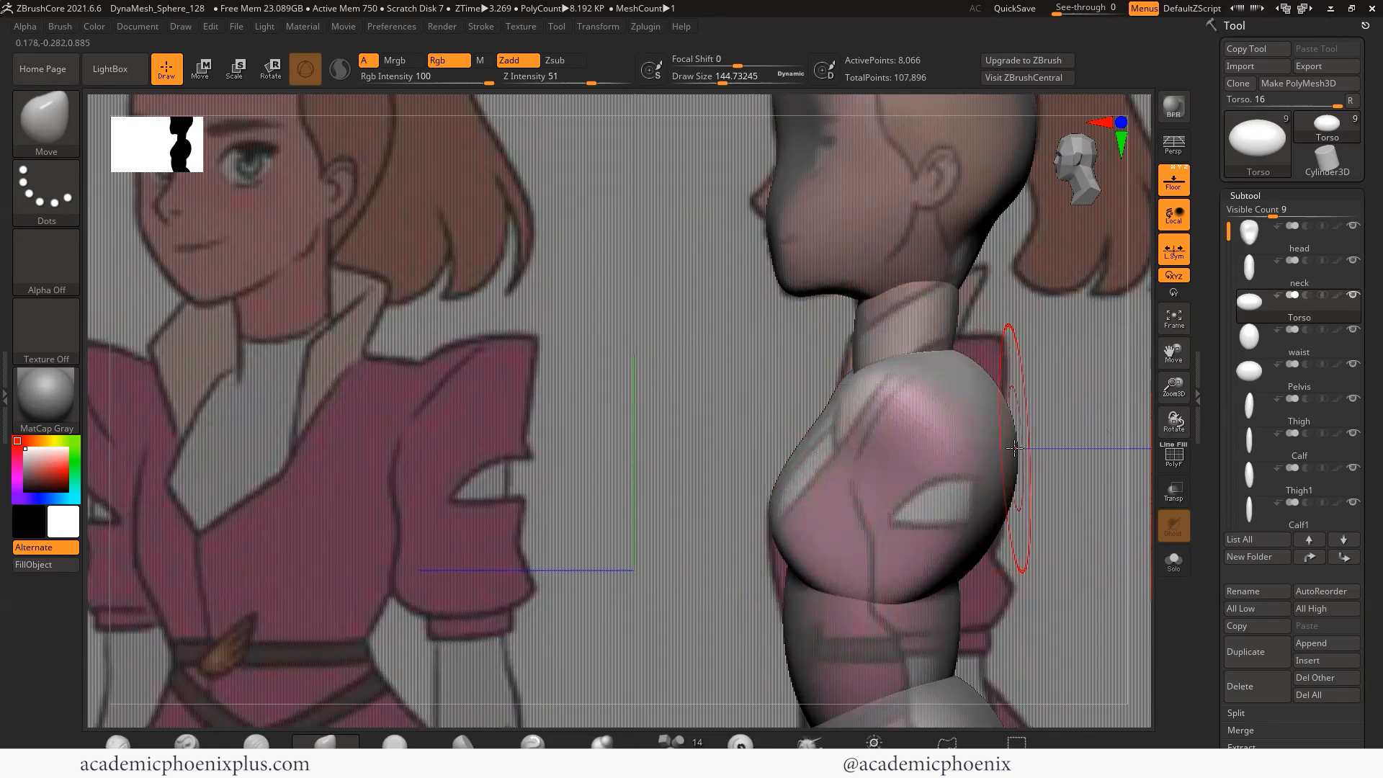
{"action": "left_click_drag", "start_coordinate": [1014, 448], "coordinate": [989, 535]}
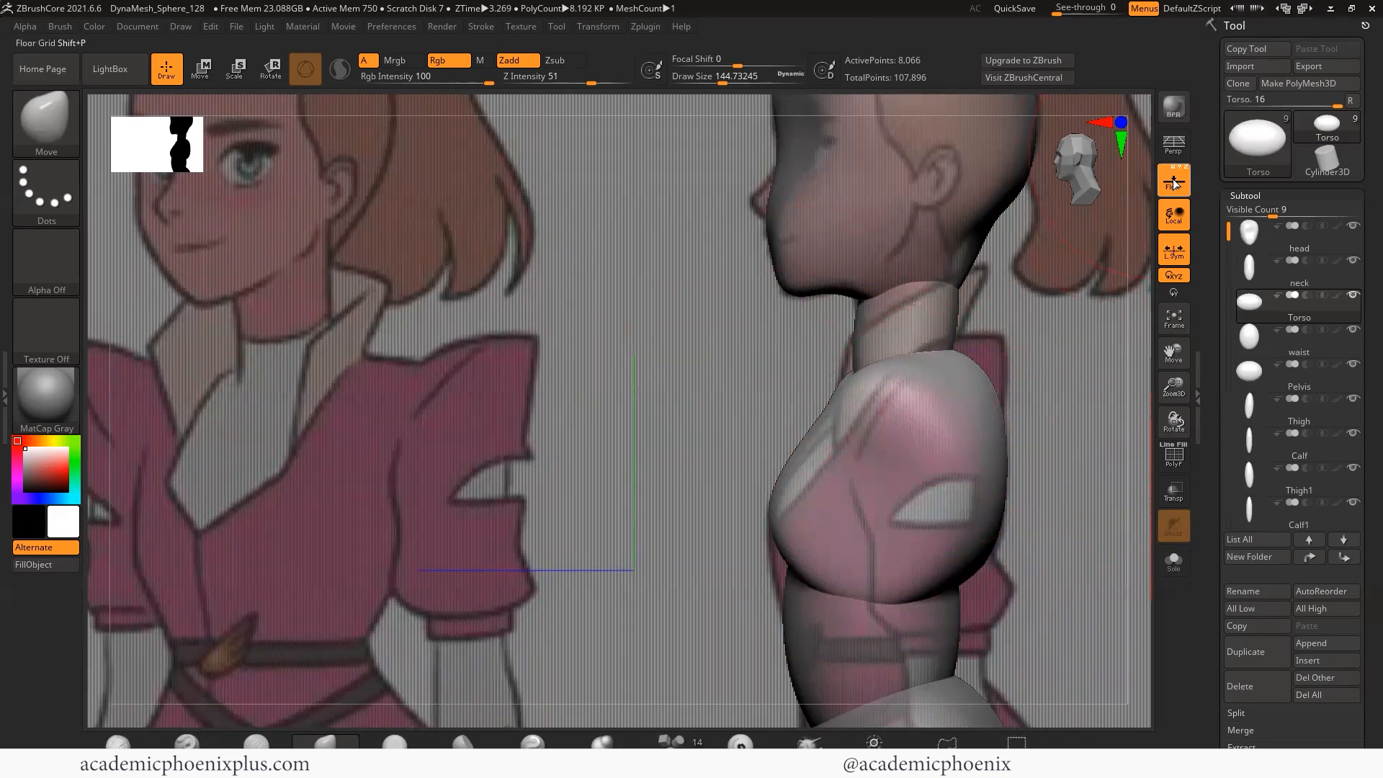
- Hide the reference plane and inspect the reshaped Torso and overall figure proportions
{"action": "left_click", "coordinate": [1173, 184]}
{"action": "left_click_drag", "start_coordinate": [1069, 350], "coordinate": [1105, 361], "text": "shift"}
{"action": "left_click_drag", "start_coordinate": [636, 452], "coordinate": [648, 360], "text": "alt"}
{"action": "left_click_drag", "start_coordinate": [722, 395], "coordinate": [463, 350], "text": "alt"}
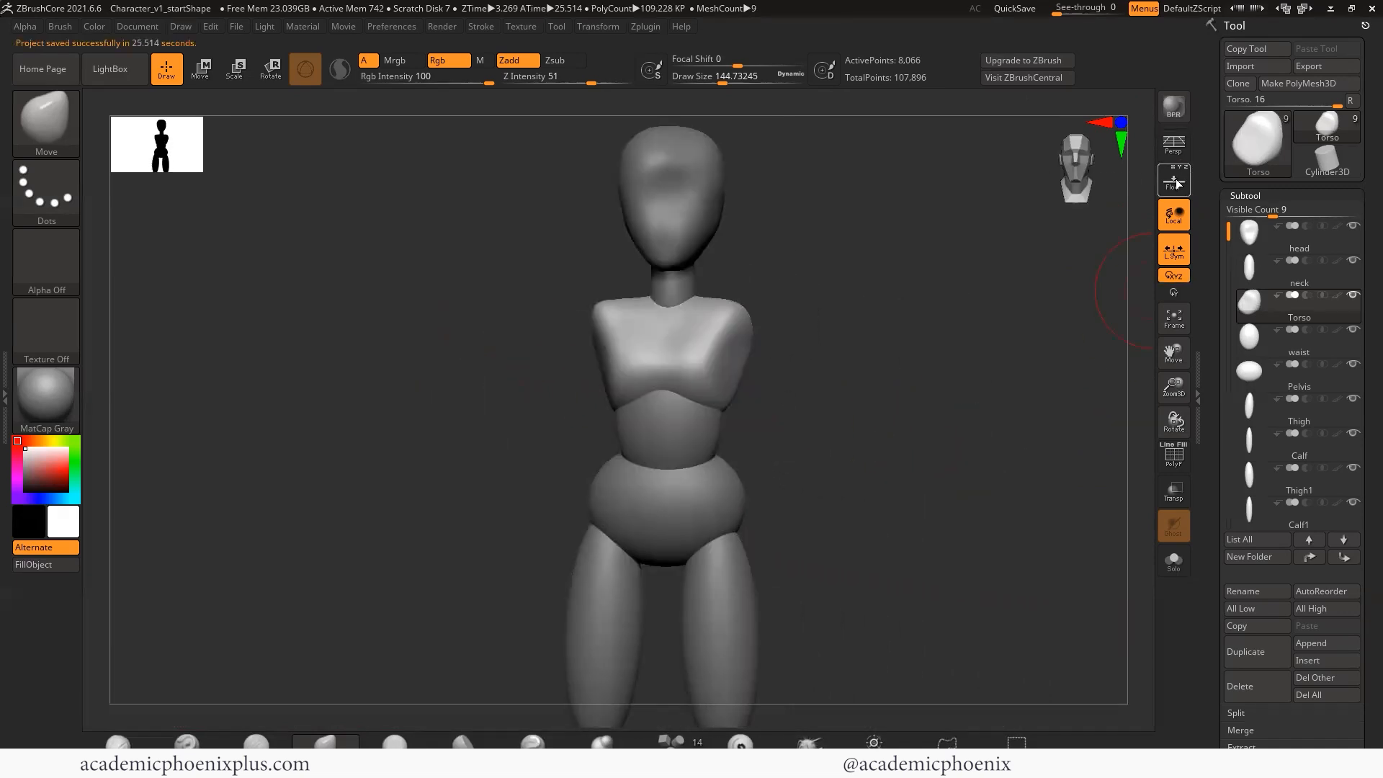
- Show the reference plane and adjust the waist's sides to the jacket outline in the view from behind
{"action": "left_click", "coordinate": [1177, 184]}
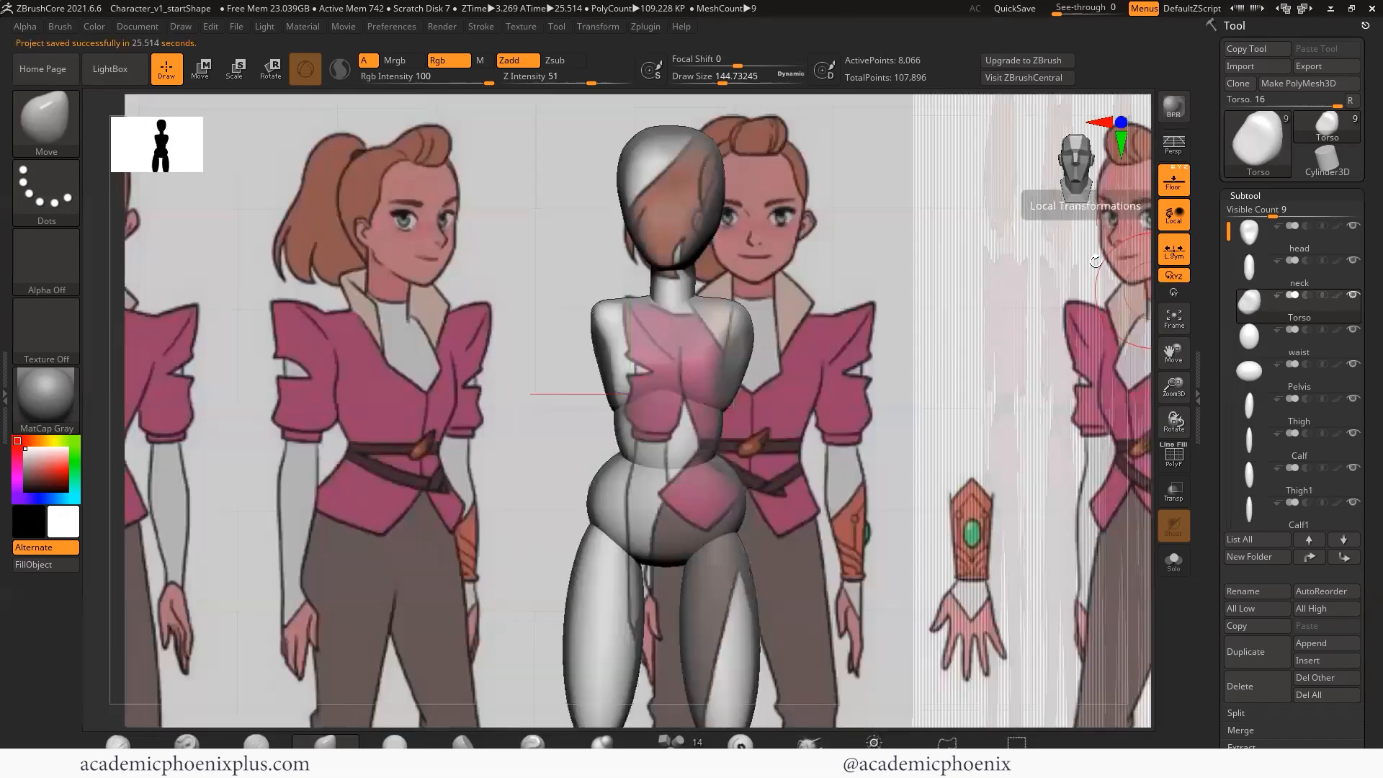
{"action": "left_click", "coordinate": [1126, 124]}
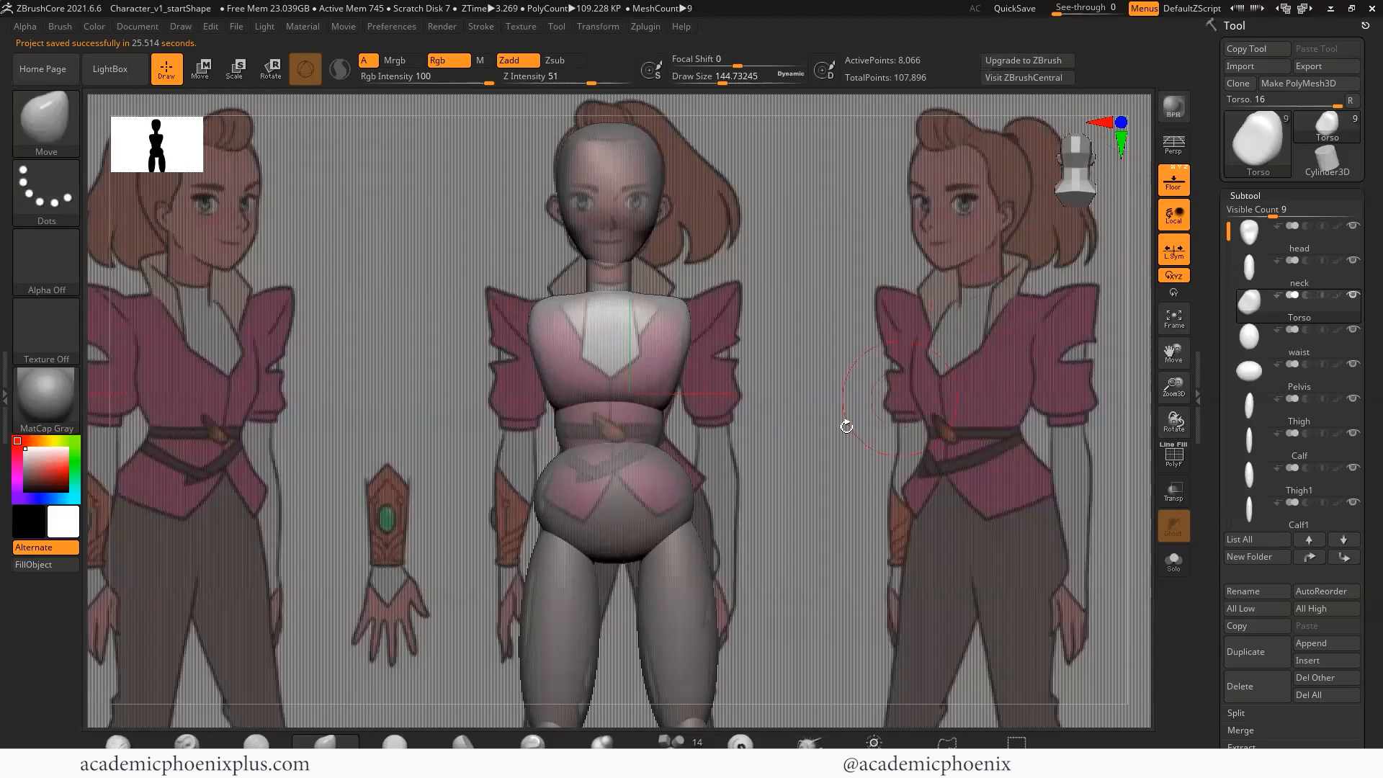
{"action": "mouse_move", "coordinate": [816, 429]}
{"action": "left_mouse_down", "text": "alt"}
{"action": "mouse_move", "coordinate": [870, 494]}
{"action": "mouse_move", "coordinate": [947, 509]}
{"action": "mouse_move", "coordinate": [930, 457]}
{"action": "left_mouse_up", "text": "alt"}
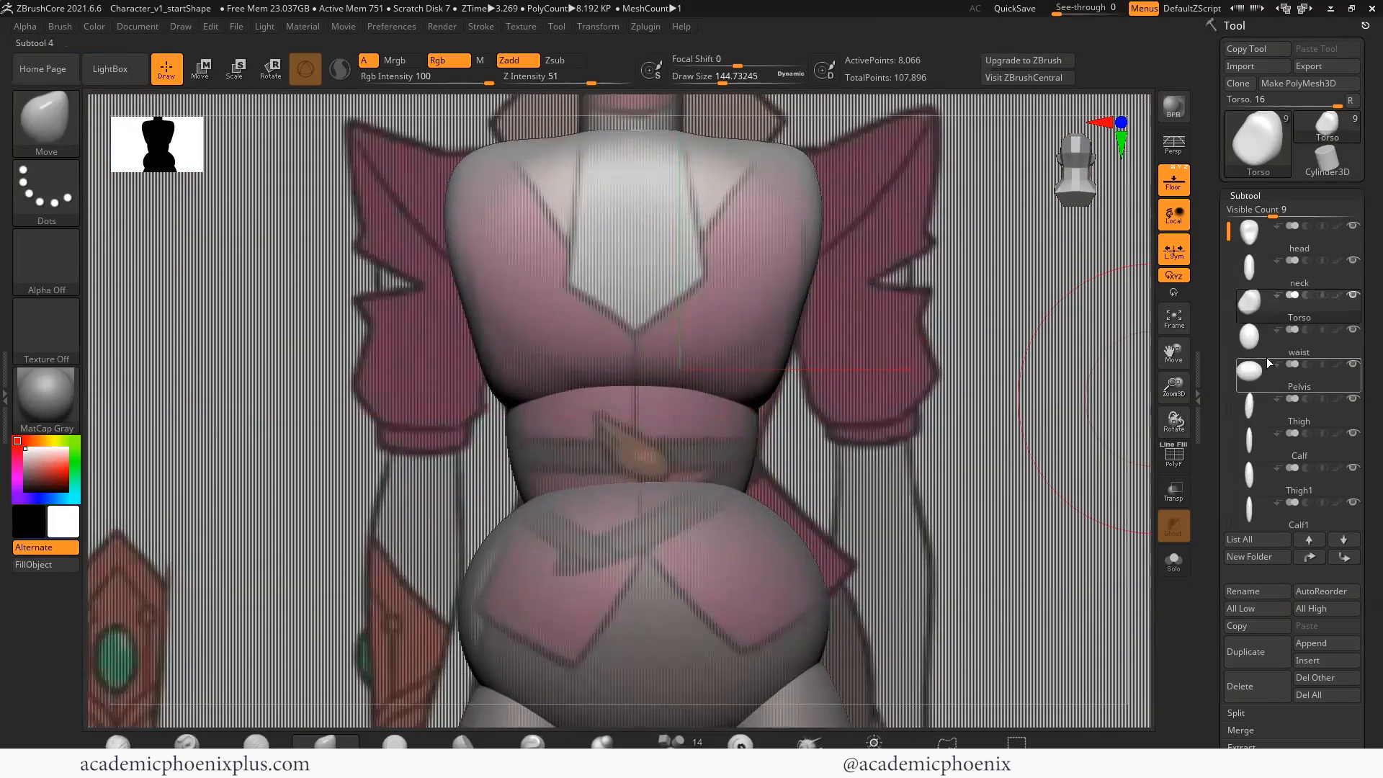
{"action": "left_click", "coordinate": [1251, 338]}
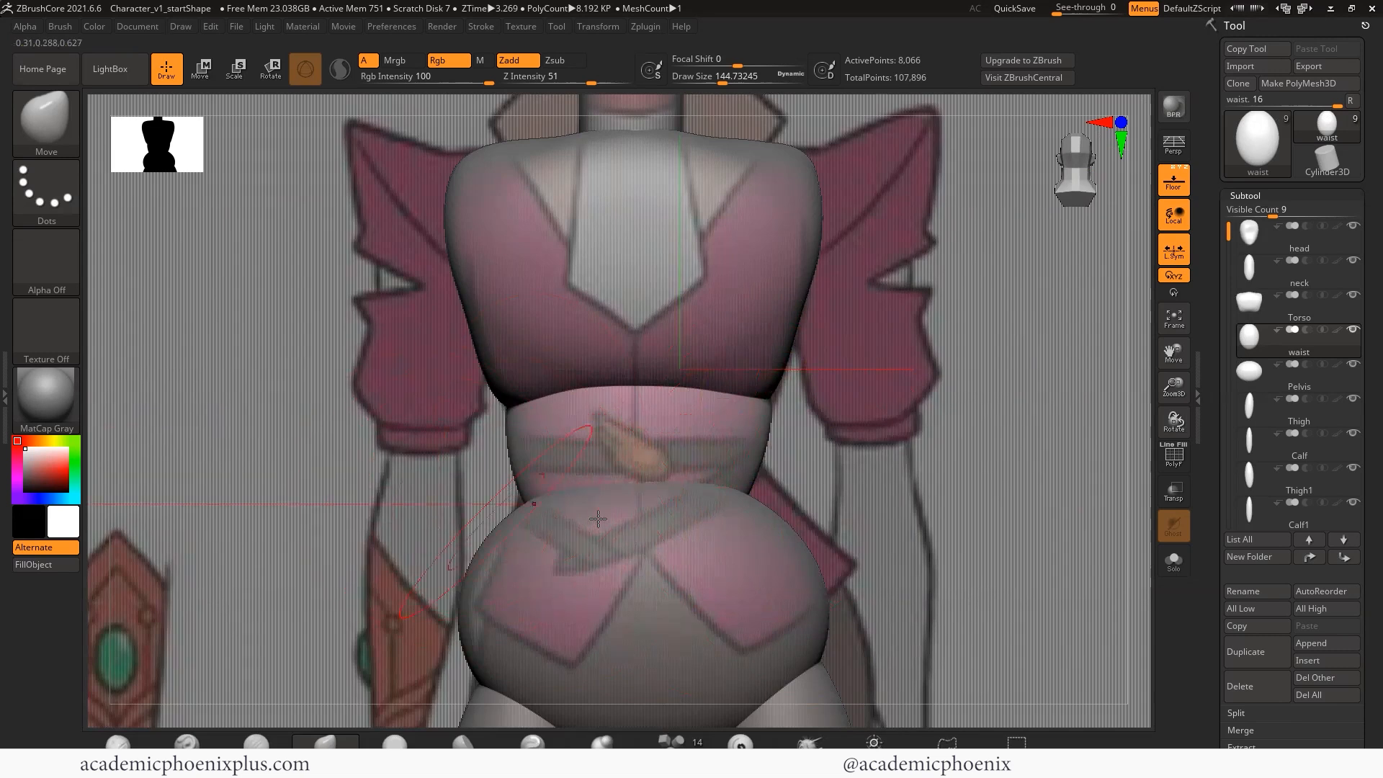
- Reshape the Pelvis from behind by lowering its top middle and broadening its upper hips
{"action": "left_click", "coordinate": [1256, 372]}
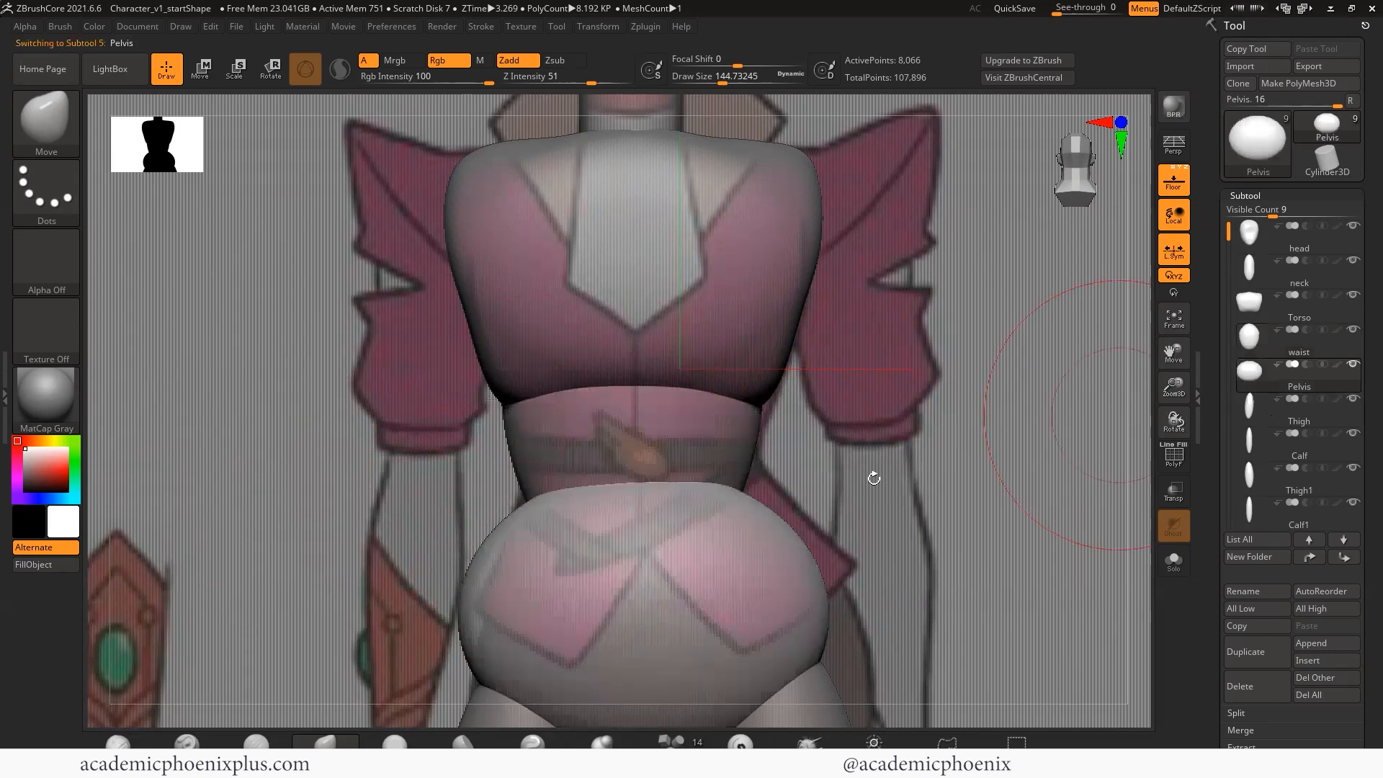
{"action": "mouse_move", "coordinate": [754, 511]}
{"action": "left_mouse_down"}
{"action": "mouse_move", "coordinate": [759, 488]}
{"action": "mouse_move", "coordinate": [735, 491]}
{"action": "mouse_move", "coordinate": [737, 479]}
{"action": "left_mouse_up"}
{"action": "left_click_drag", "start_coordinate": [956, 534], "coordinate": [975, 428], "text": "alt"}
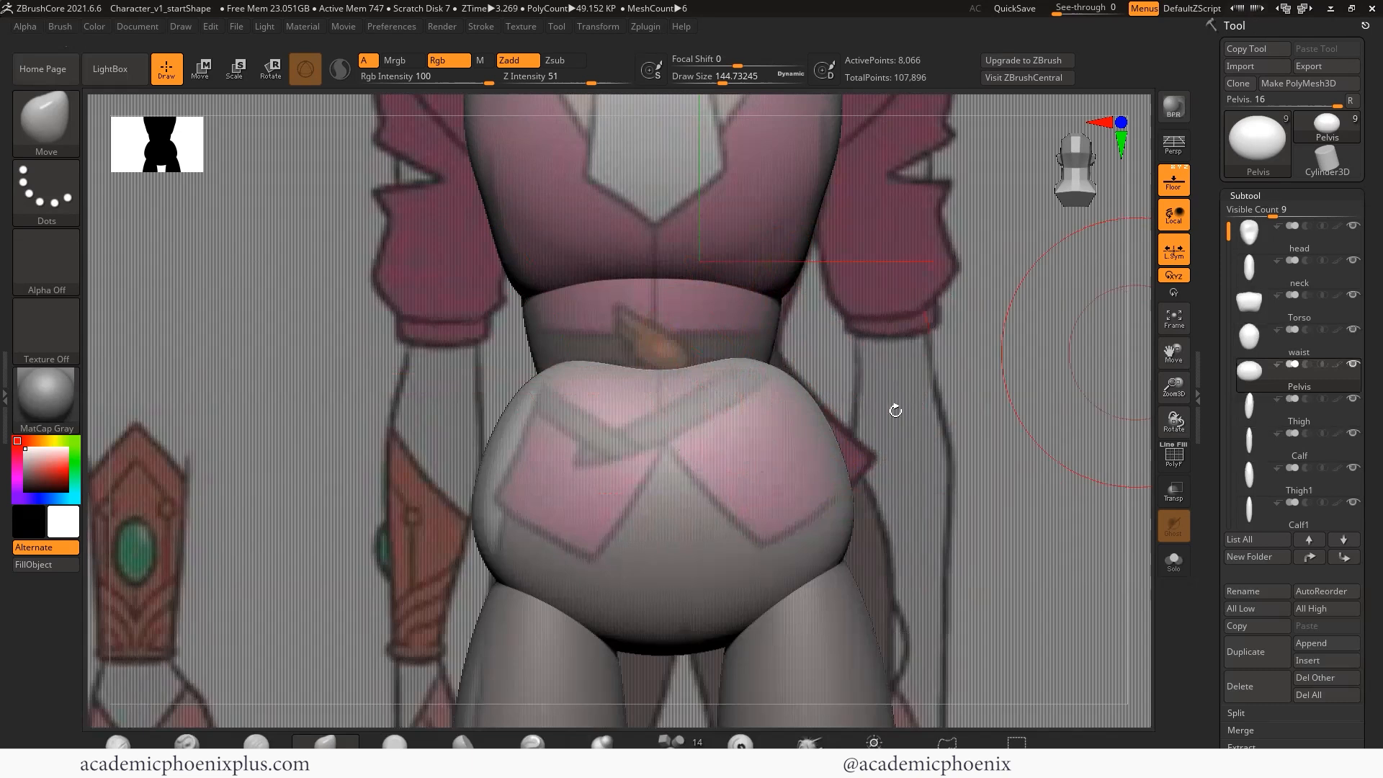
- Refine the outlines of the waist and Pelvis where they meet, still viewed from behind
{"action": "left_click", "coordinate": [1251, 343]}
{"action": "left_click_drag", "start_coordinate": [755, 355], "coordinate": [764, 359]}
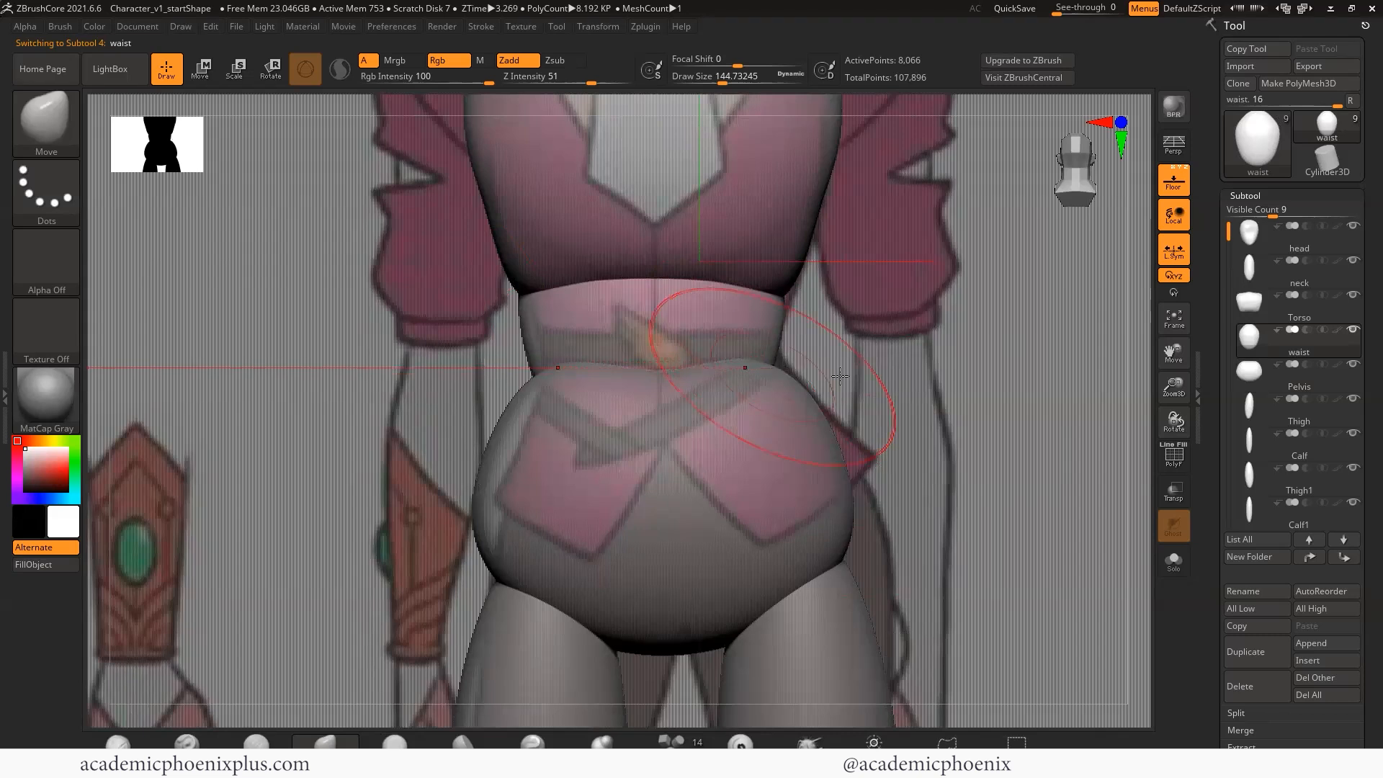
{"action": "left_click", "coordinate": [1284, 373]}
{"action": "mouse_move", "coordinate": [767, 366]}
{"action": "left_mouse_down"}
{"action": "mouse_move", "coordinate": [799, 384]}
{"action": "mouse_move", "coordinate": [758, 371]}
{"action": "left_mouse_up"}
- Shape the waist and Pelvis to the belly, back and hip contours of the side reference
{"action": "left_click", "coordinate": [1103, 124]}
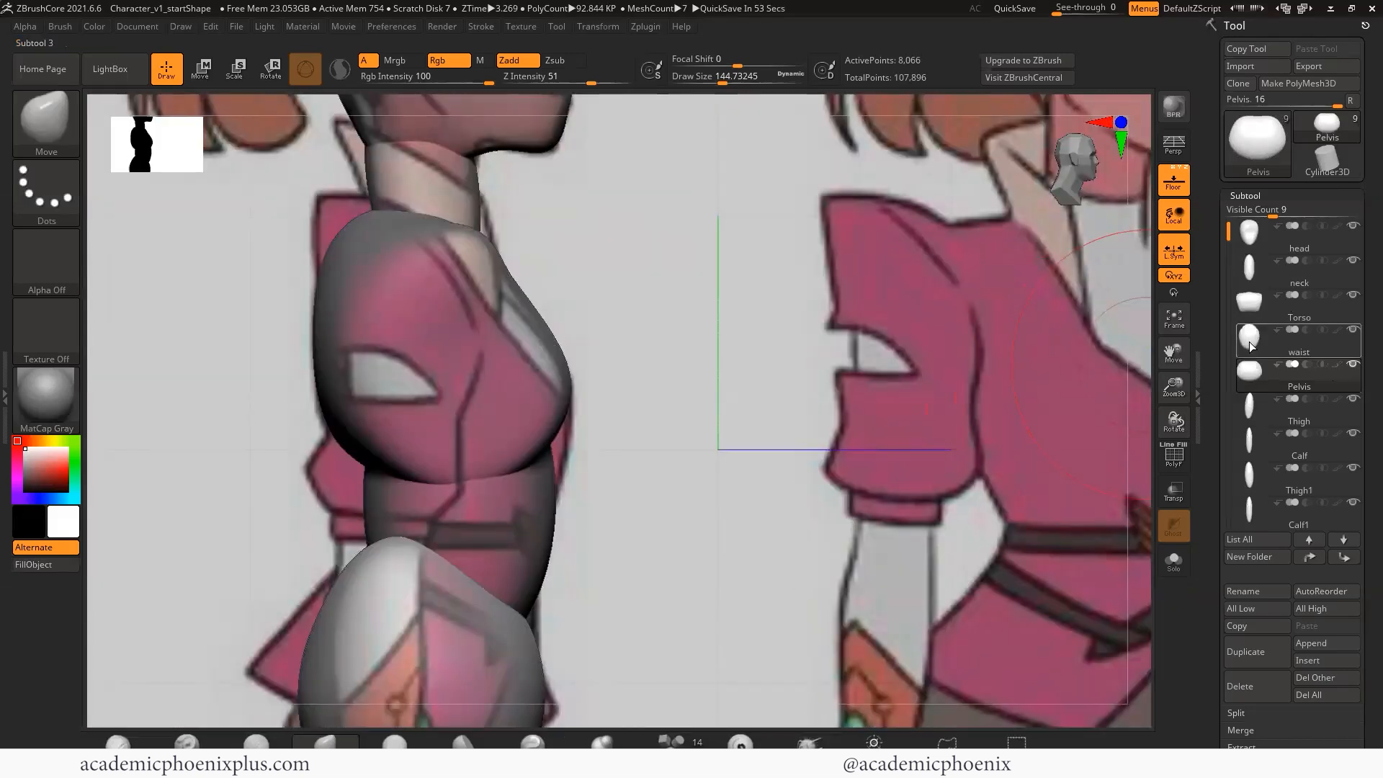
{"action": "left_click", "coordinate": [1250, 340]}
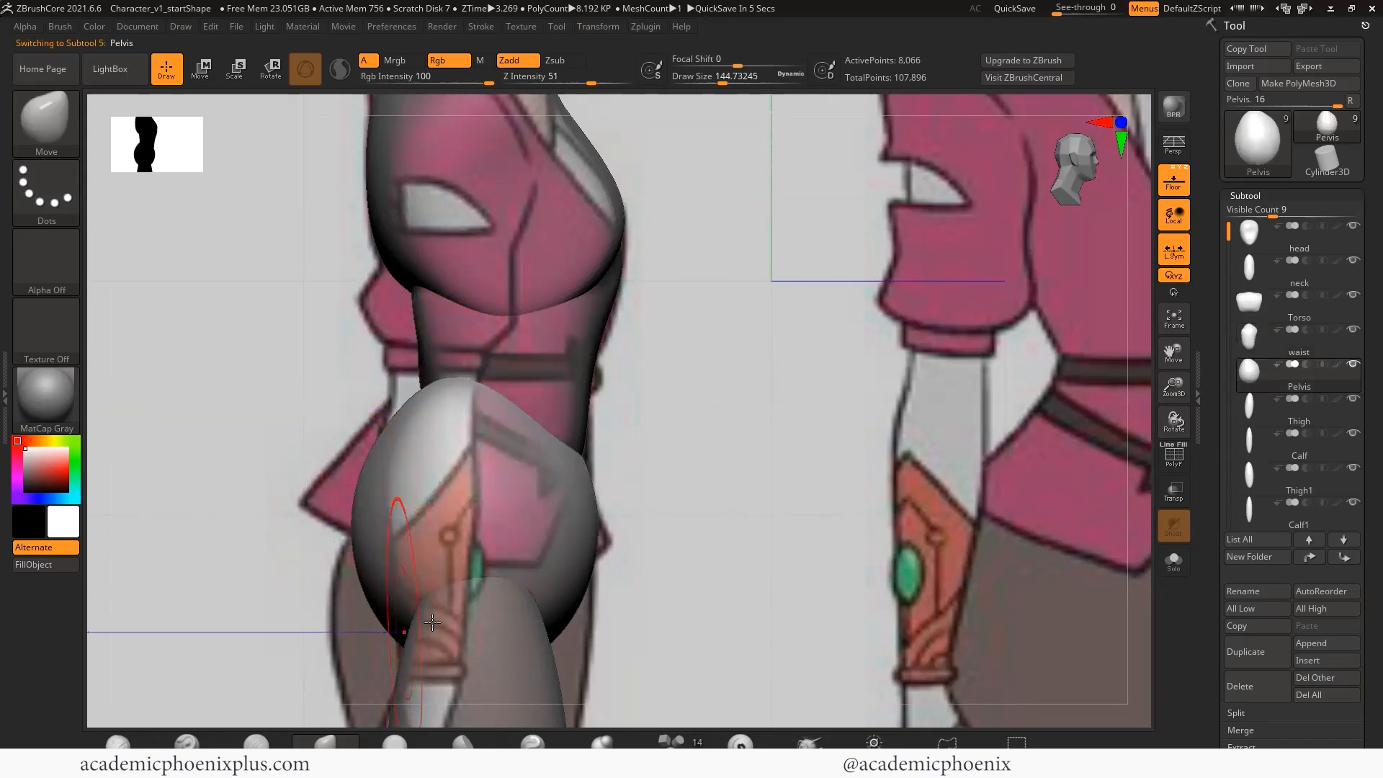
{"action": "left_click_drag", "start_coordinate": [718, 584], "coordinate": [730, 417], "text": "alt"}
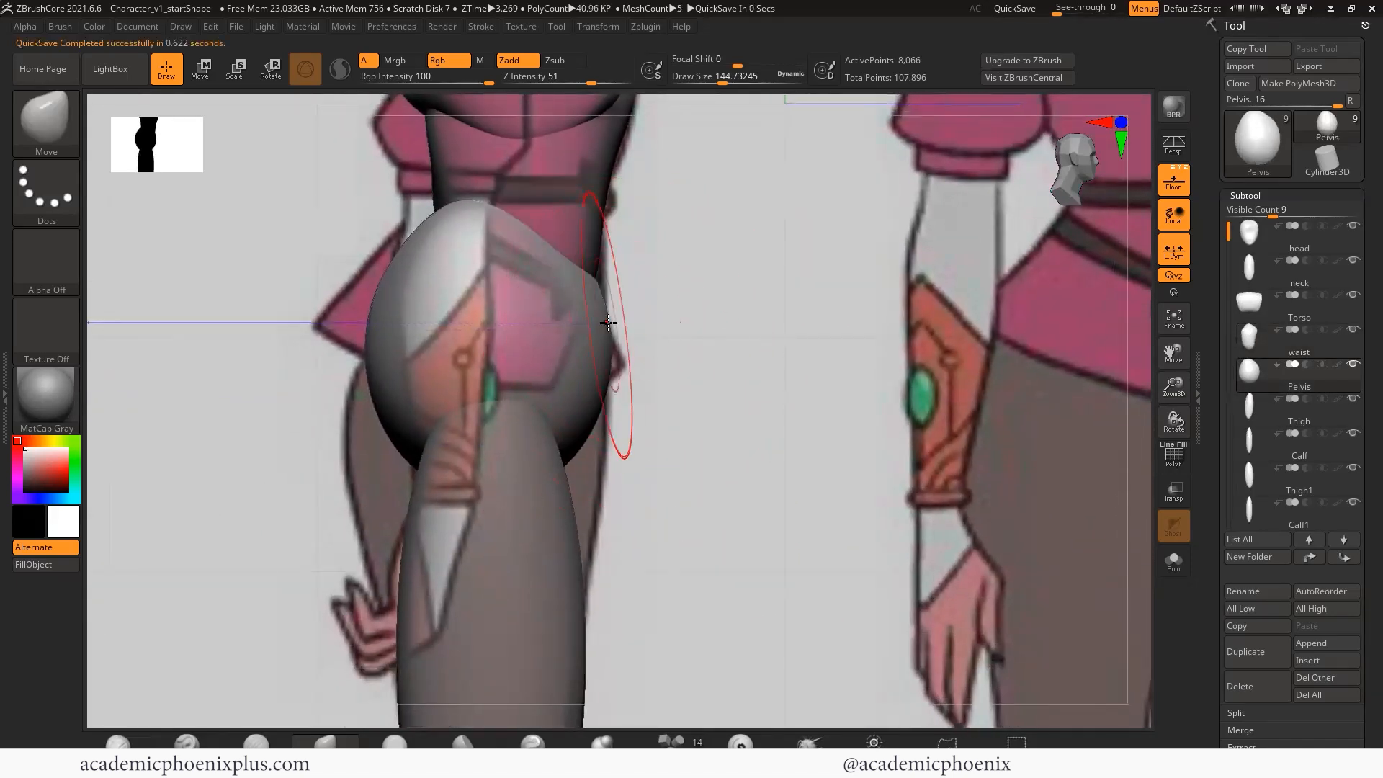
{"action": "left_click", "coordinate": [1240, 345]}
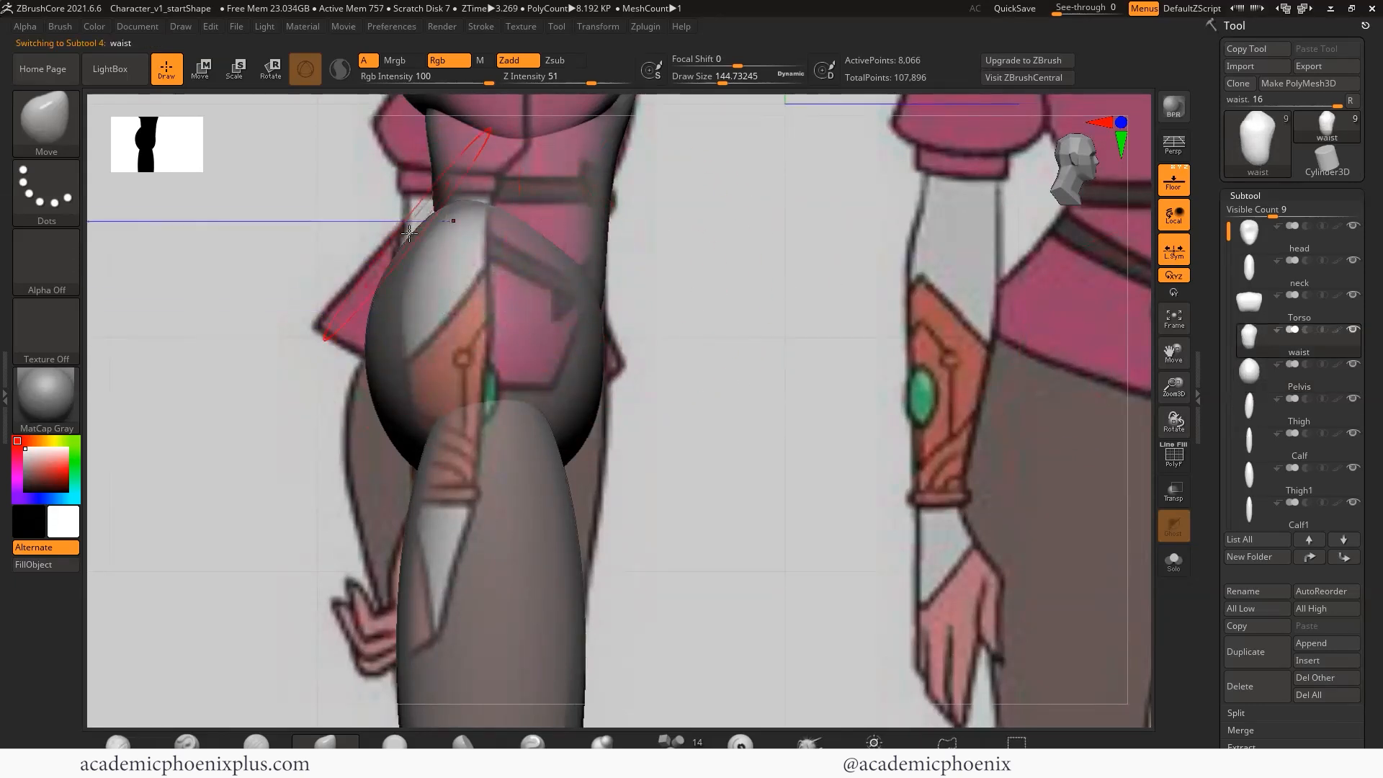
{"action": "left_click", "coordinate": [1250, 378]}
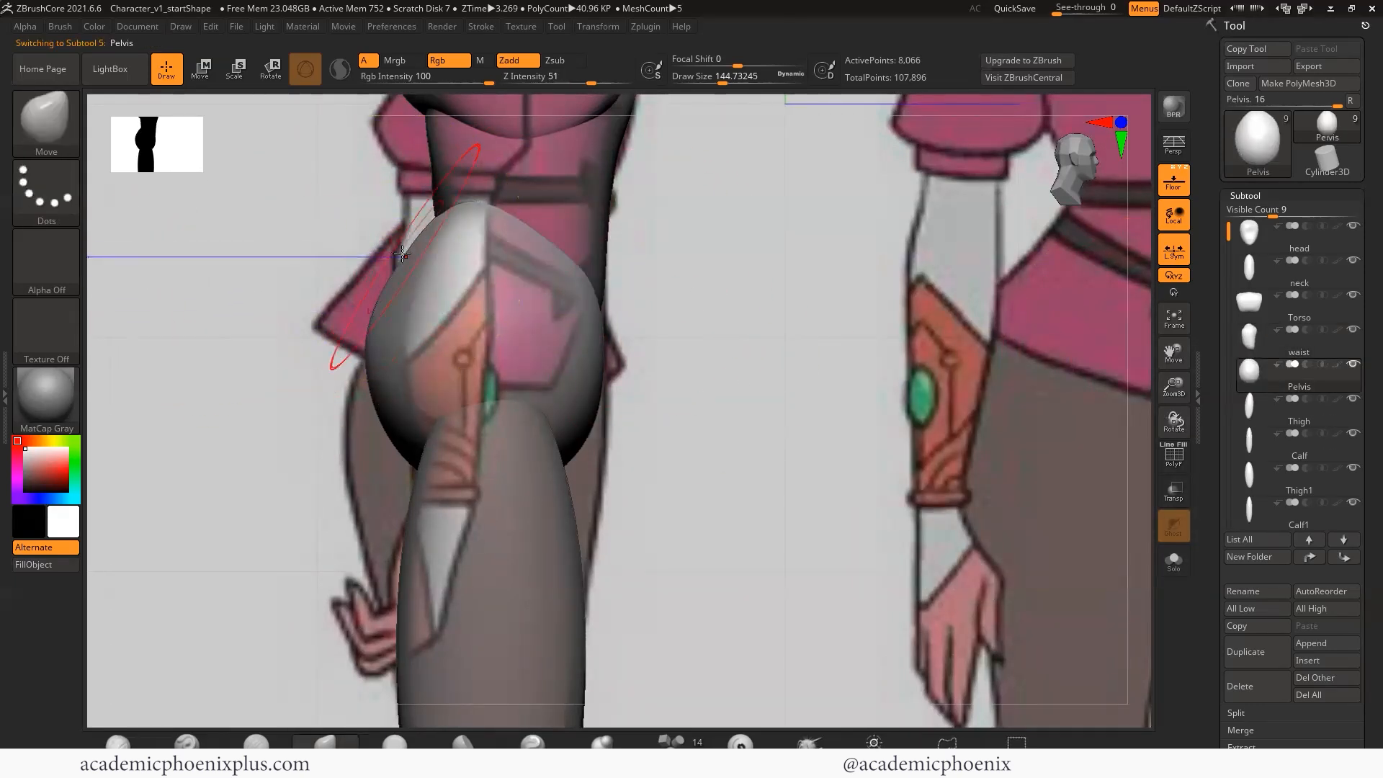
- Pull the upper front of the Thigh up and forward to the hip line of the side reference
{"action": "left_click", "coordinate": [1255, 409]}
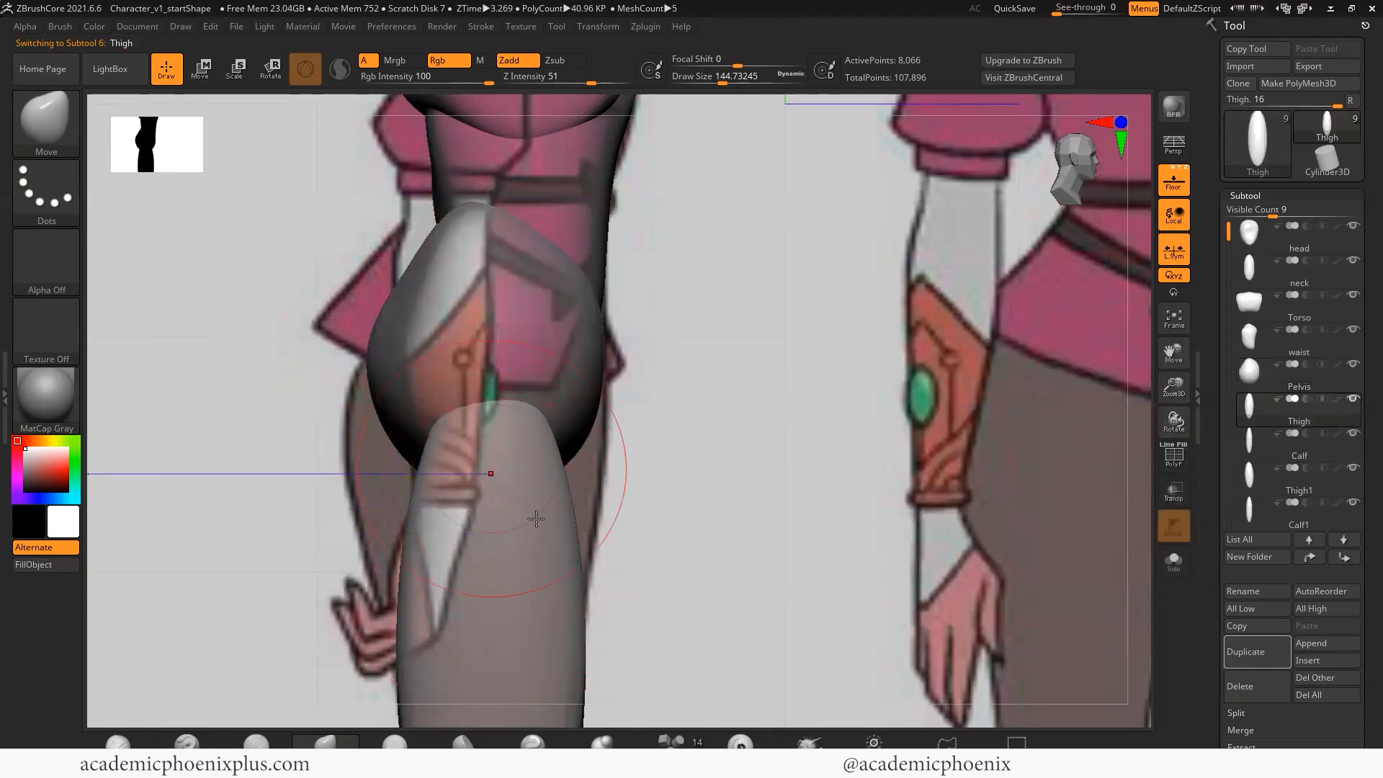
{"action": "left_click_drag", "start_coordinate": [737, 554], "coordinate": [746, 421], "text": "alt"}
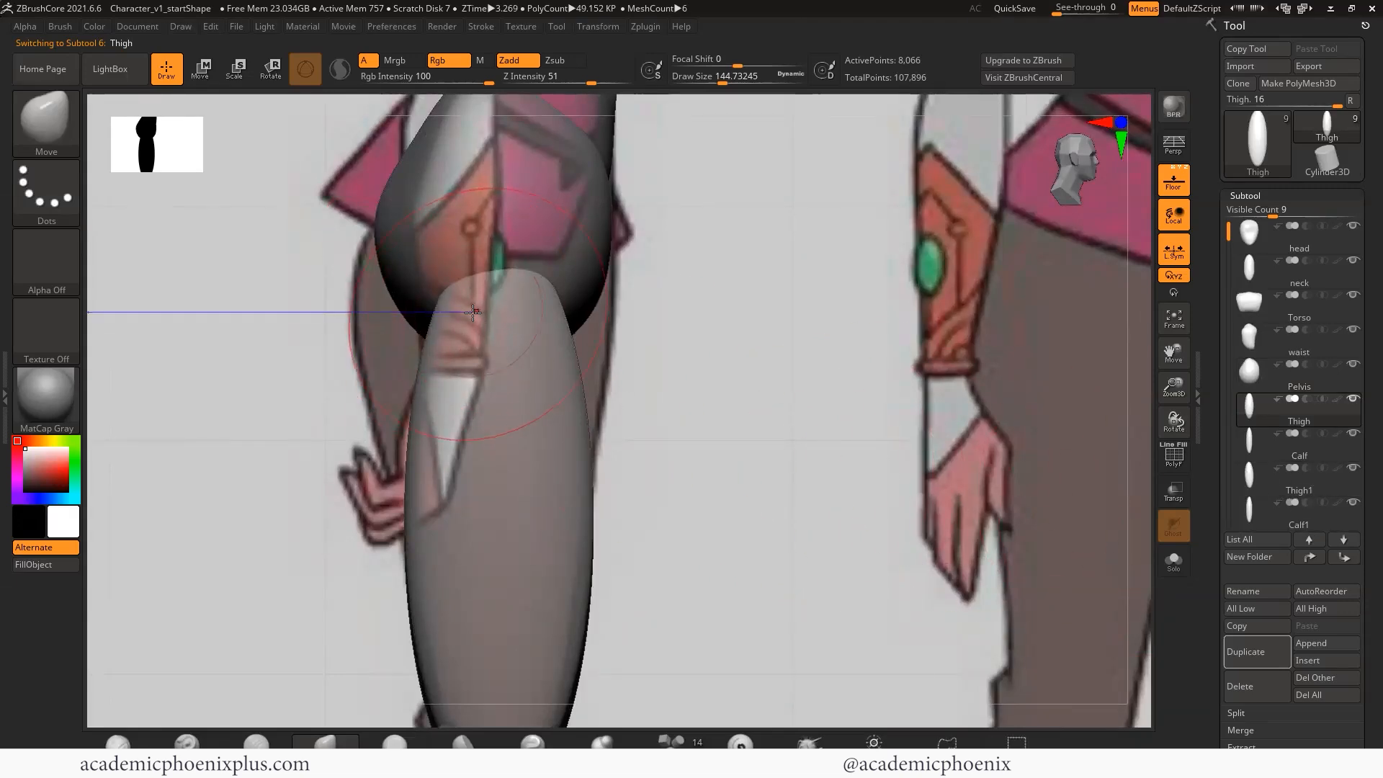
{"action": "mouse_move", "coordinate": [548, 310]}
{"action": "left_mouse_down"}
{"action": "mouse_move", "coordinate": [595, 305]}
{"action": "mouse_move", "coordinate": [578, 266]}
{"action": "left_mouse_up"}
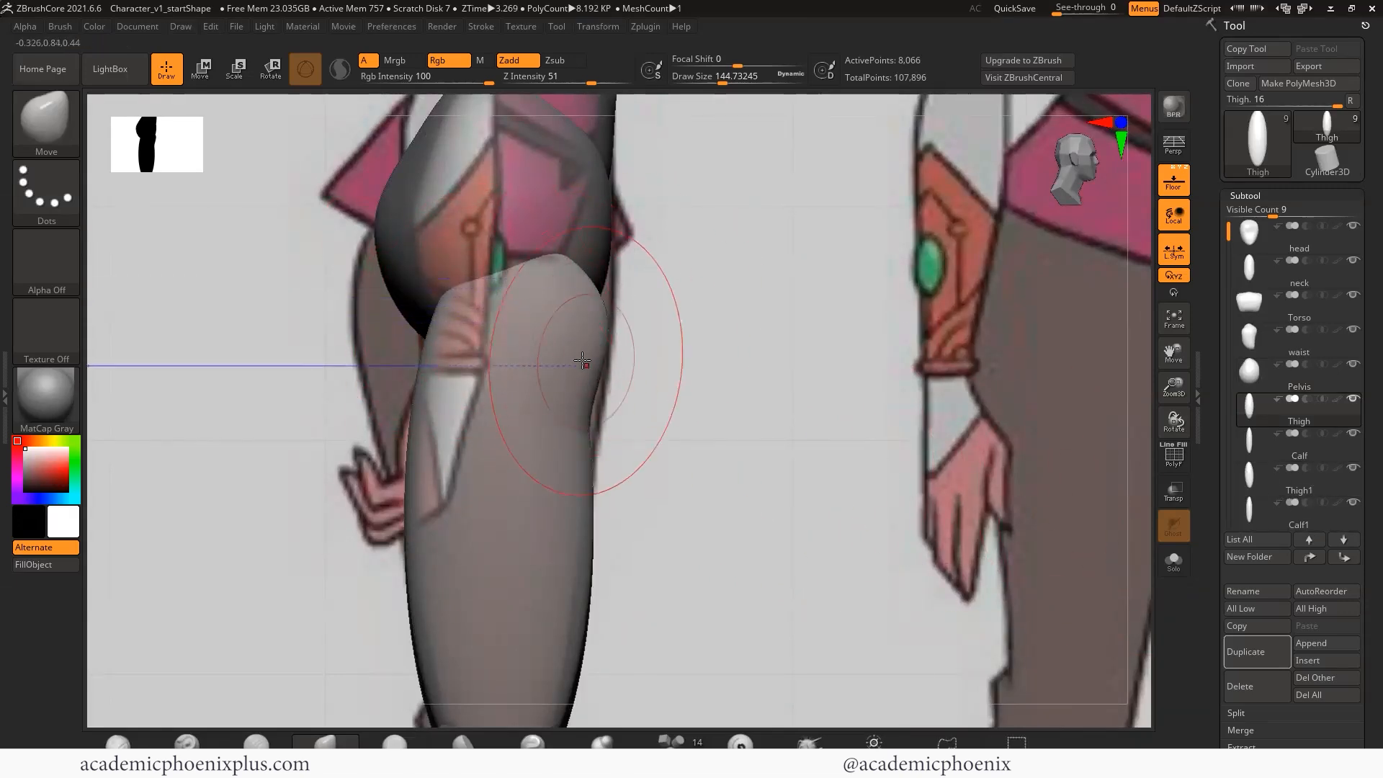
- Undo the recent Thigh strokes, try another pull on its upper front, and undo that pull
{"action": "key", "text": "ctrl+z"}
{"action": "key", "text": "ctrl+z"}
{"action": "key", "text": "ctrl+z"}
{"action": "key", "text": "ctrl+shift+z"}
{"action": "mouse_move", "coordinate": [568, 337]}
{"action": "left_mouse_down"}
{"action": "mouse_move", "coordinate": [598, 333]}
{"action": "mouse_move", "coordinate": [598, 295]}
{"action": "left_mouse_up"}
{"action": "key", "text": "ctrl+z"}
- Fill out the upper Thigh's front and back to the side reference using a Move brush draw size of about 182
{"action": "key", "text": "space"}
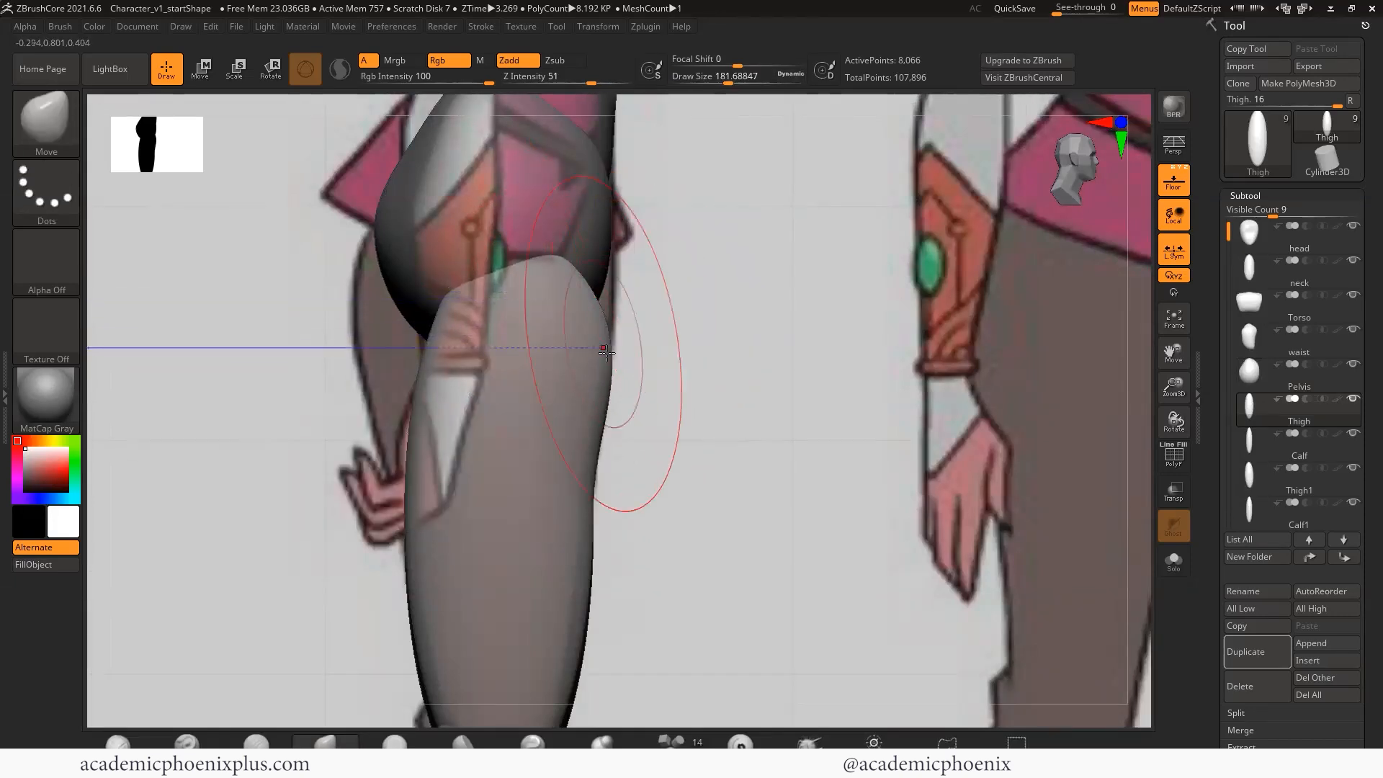
{"action": "left_click_drag", "start_coordinate": [607, 355], "coordinate": [602, 355]}
{"action": "mouse_move", "coordinate": [427, 382]}
{"action": "left_mouse_down"}
{"action": "mouse_move", "coordinate": [408, 383]}
{"action": "mouse_move", "coordinate": [401, 345]}
{"action": "left_mouse_up"}
{"action": "left_click_drag", "start_coordinate": [425, 291], "coordinate": [402, 288]}
{"action": "left_click_drag", "start_coordinate": [393, 389], "coordinate": [376, 387]}
- Pull the back of the Pelvis down and outward to form the buttocks over the Thigh
{"action": "left_click", "coordinate": [1329, 380]}
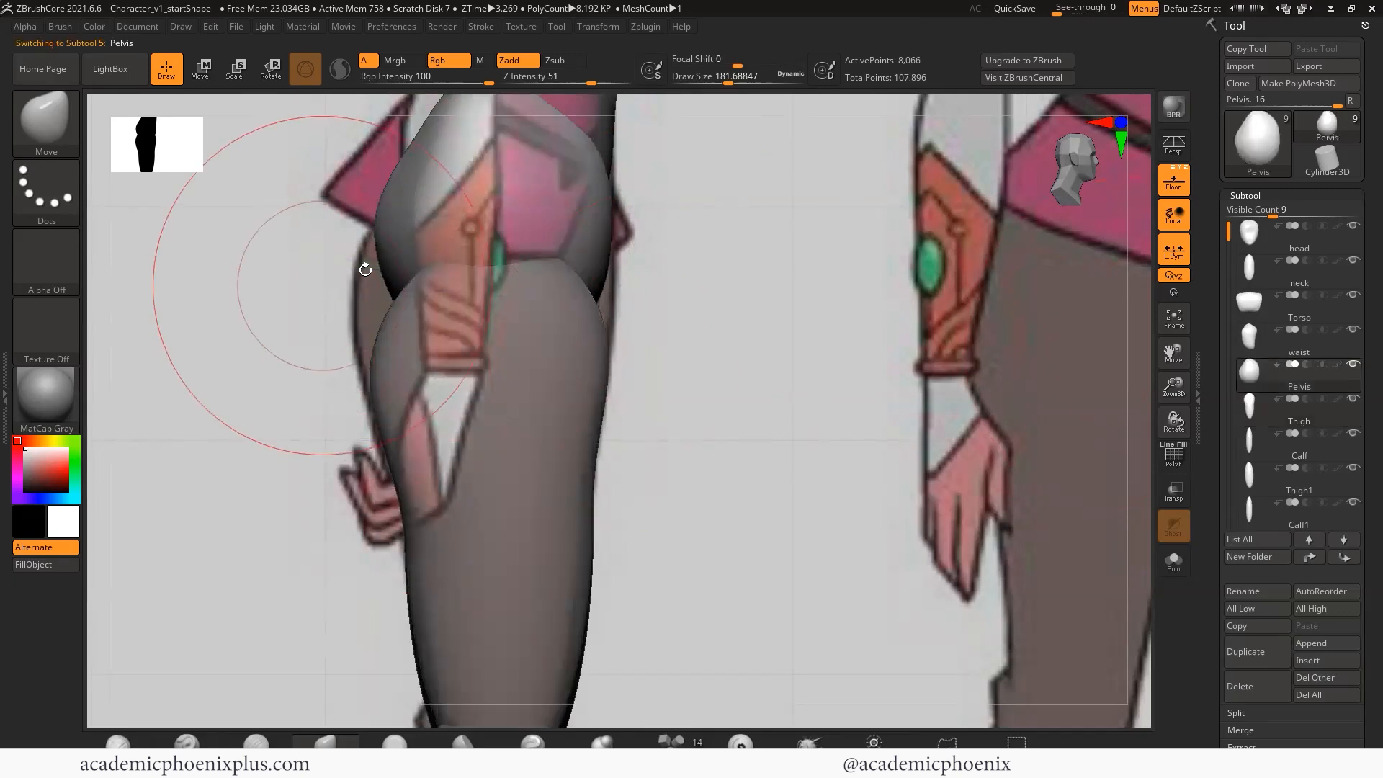
{"action": "mouse_move", "coordinate": [388, 268]}
{"action": "left_mouse_down"}
{"action": "mouse_move", "coordinate": [367, 339]}
{"action": "mouse_move", "coordinate": [368, 300]}
{"action": "mouse_move", "coordinate": [368, 382]}
{"action": "left_mouse_up"}
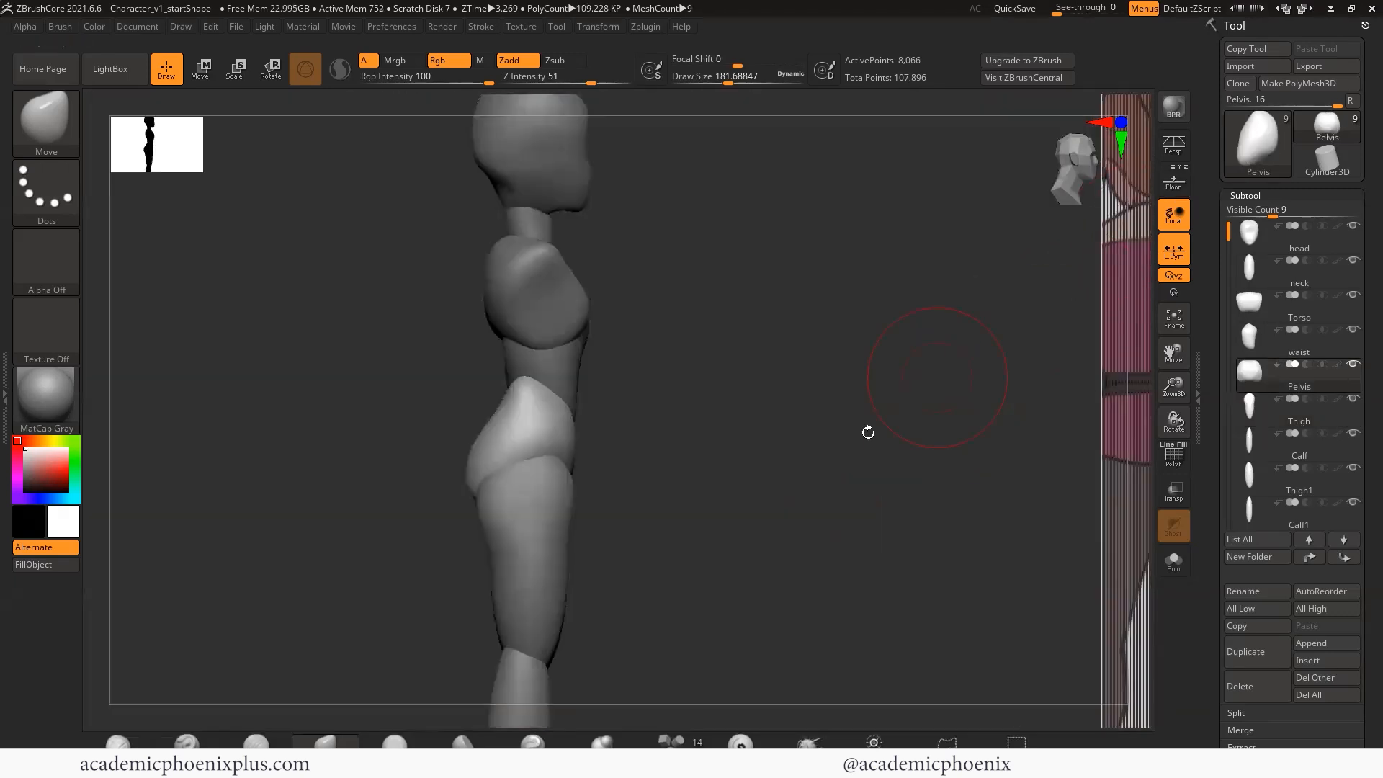
- Check the legs against the side reference and delete the extra Thigh1 and Calf1 subtools
{"action": "left_click_drag", "start_coordinate": [868, 431], "coordinate": [882, 245], "text": "alt"}
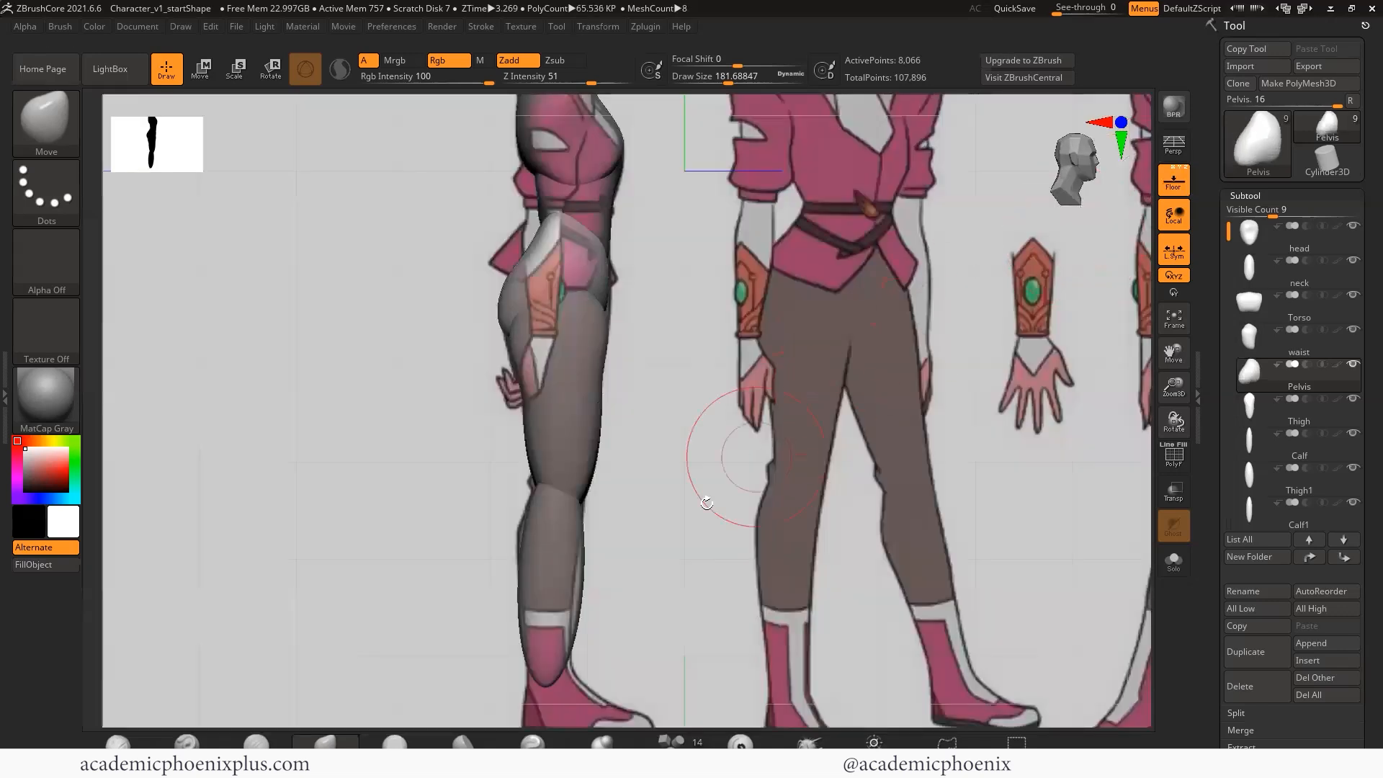
{"action": "mouse_move", "coordinate": [738, 458]}
{"action": "left_mouse_down", "text": "alt"}
{"action": "mouse_move", "coordinate": [691, 442]}
{"action": "mouse_move", "coordinate": [729, 222]}
{"action": "left_mouse_up", "text": "alt"}
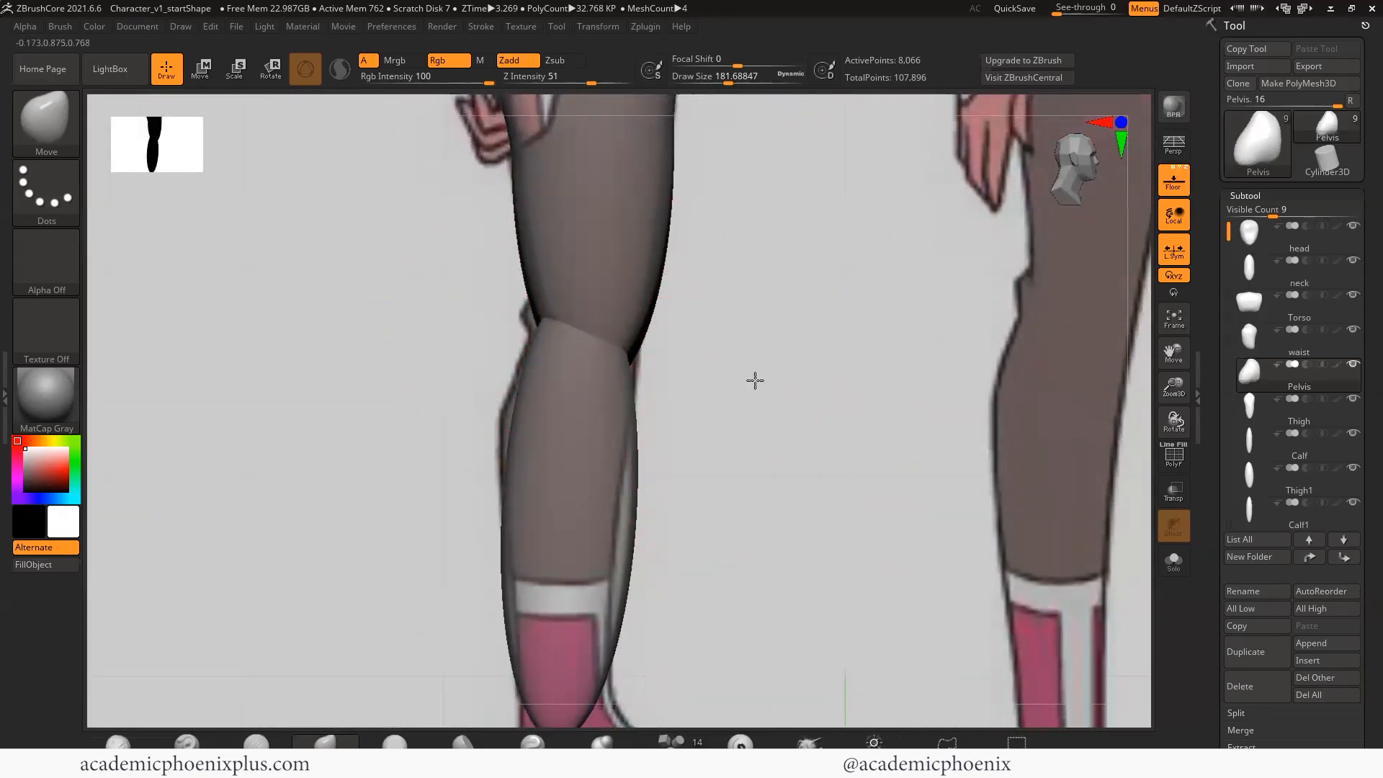
{"action": "left_click_drag", "start_coordinate": [754, 379], "coordinate": [757, 318], "text": "alt"}
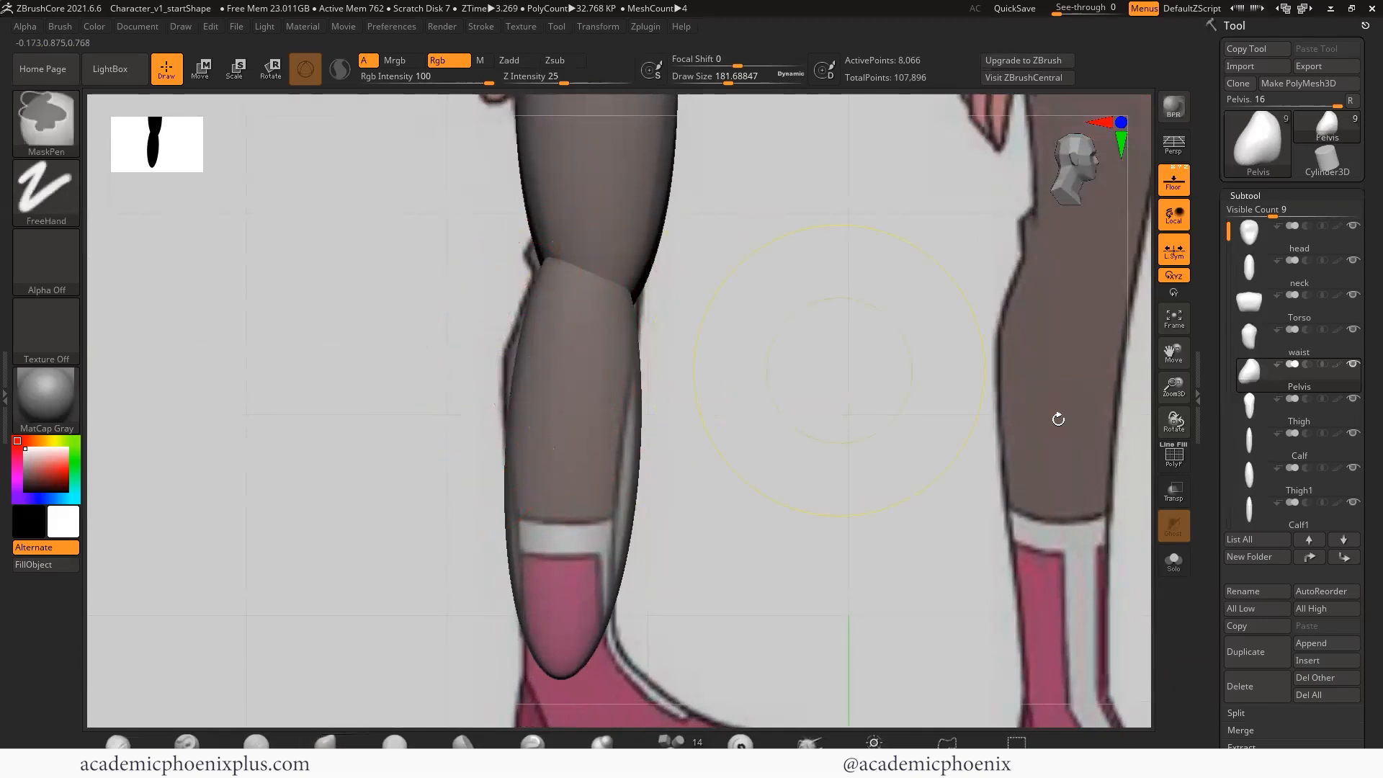
{"action": "left_click", "coordinate": [1249, 405]}
{"action": "left_click", "coordinate": [1249, 439]}
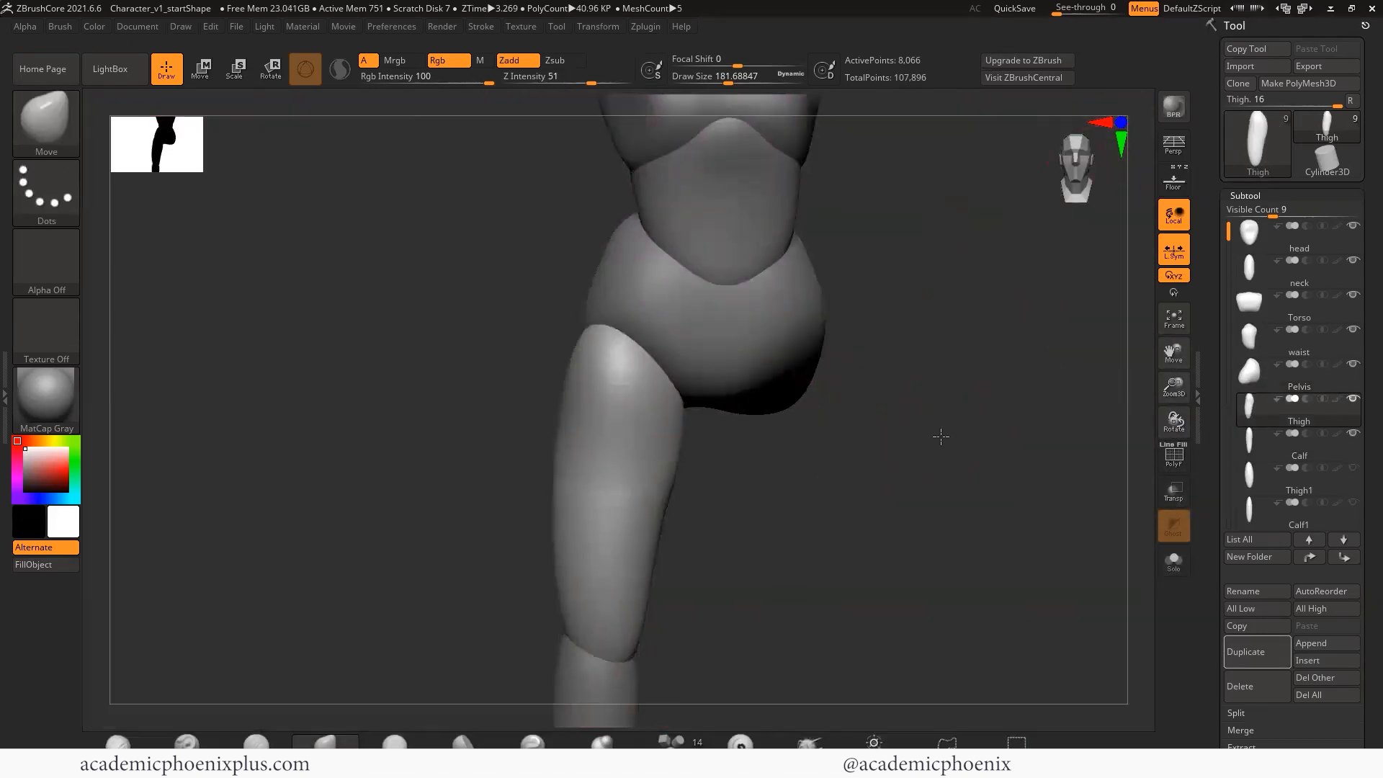
{"action": "left_click_drag", "start_coordinate": [941, 432], "coordinate": [951, 451]}
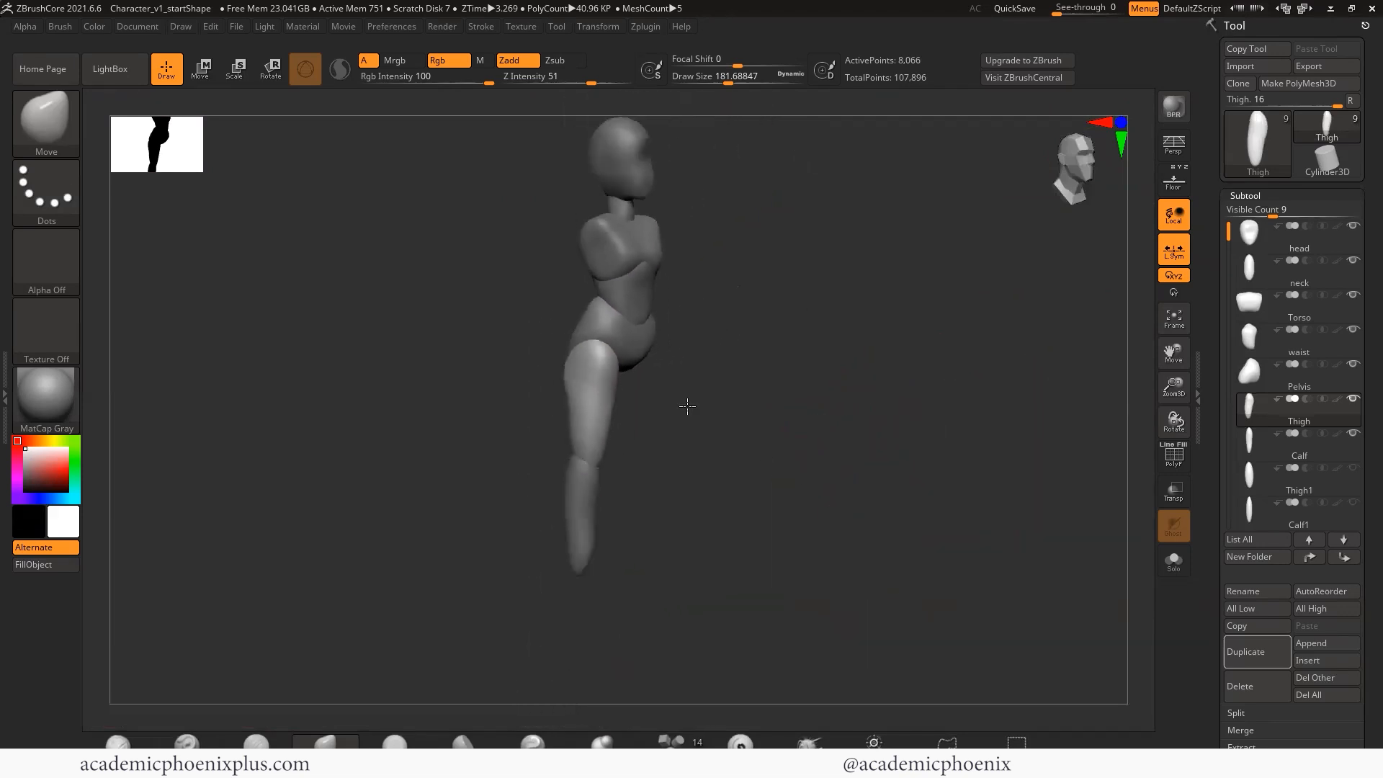
{"action": "mouse_move", "coordinate": [685, 401]}
{"action": "left_mouse_down"}
{"action": "mouse_move", "coordinate": [845, 432]}
{"action": "mouse_move", "coordinate": [793, 432]}
{"action": "mouse_move", "coordinate": [791, 455]}
{"action": "mouse_move", "coordinate": [732, 463]}
{"action": "mouse_move", "coordinate": [718, 458]}
{"action": "mouse_move", "coordinate": [849, 451]}
{"action": "left_mouse_up"}
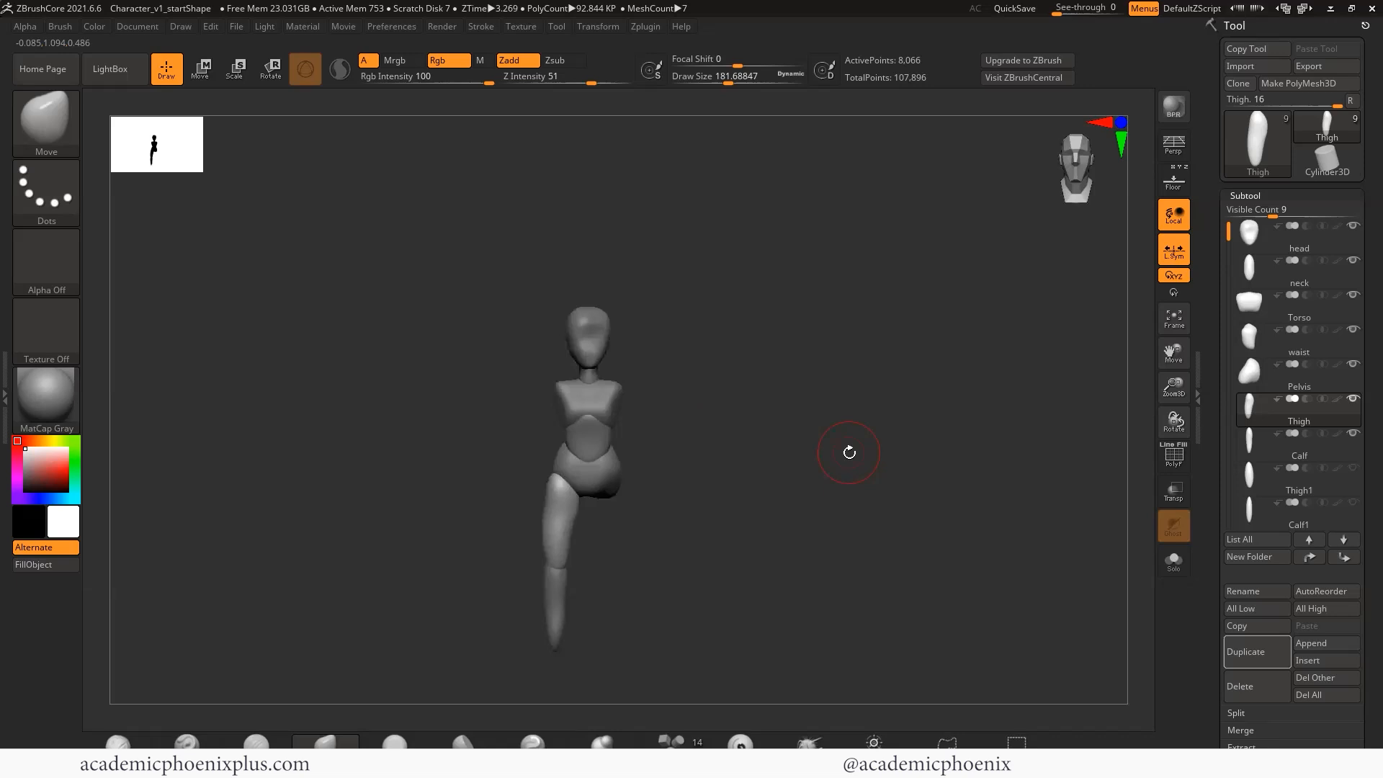
{"action": "left_click_drag", "start_coordinate": [720, 495], "coordinate": [785, 426], "text": "alt"}
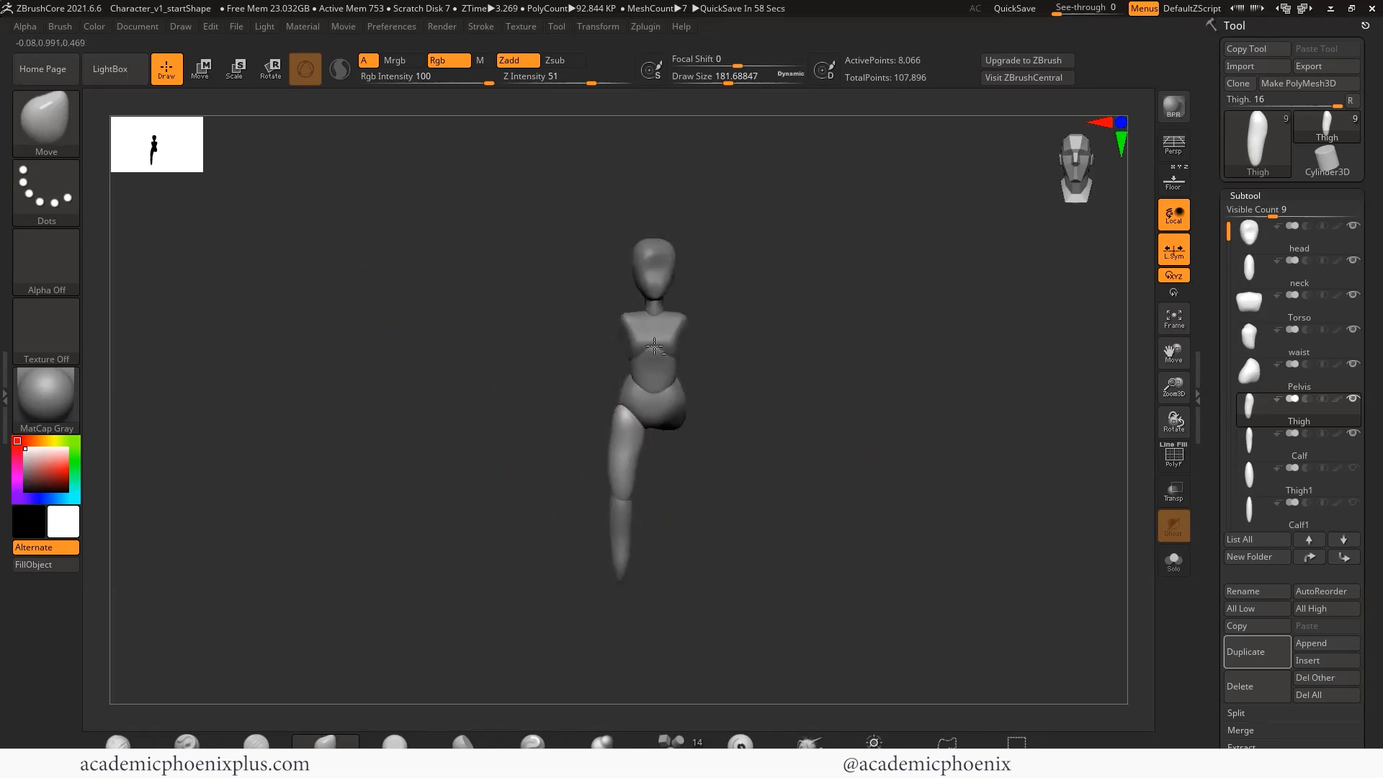
{"action": "left_click_drag", "start_coordinate": [891, 463], "coordinate": [833, 418], "text": "shift"}
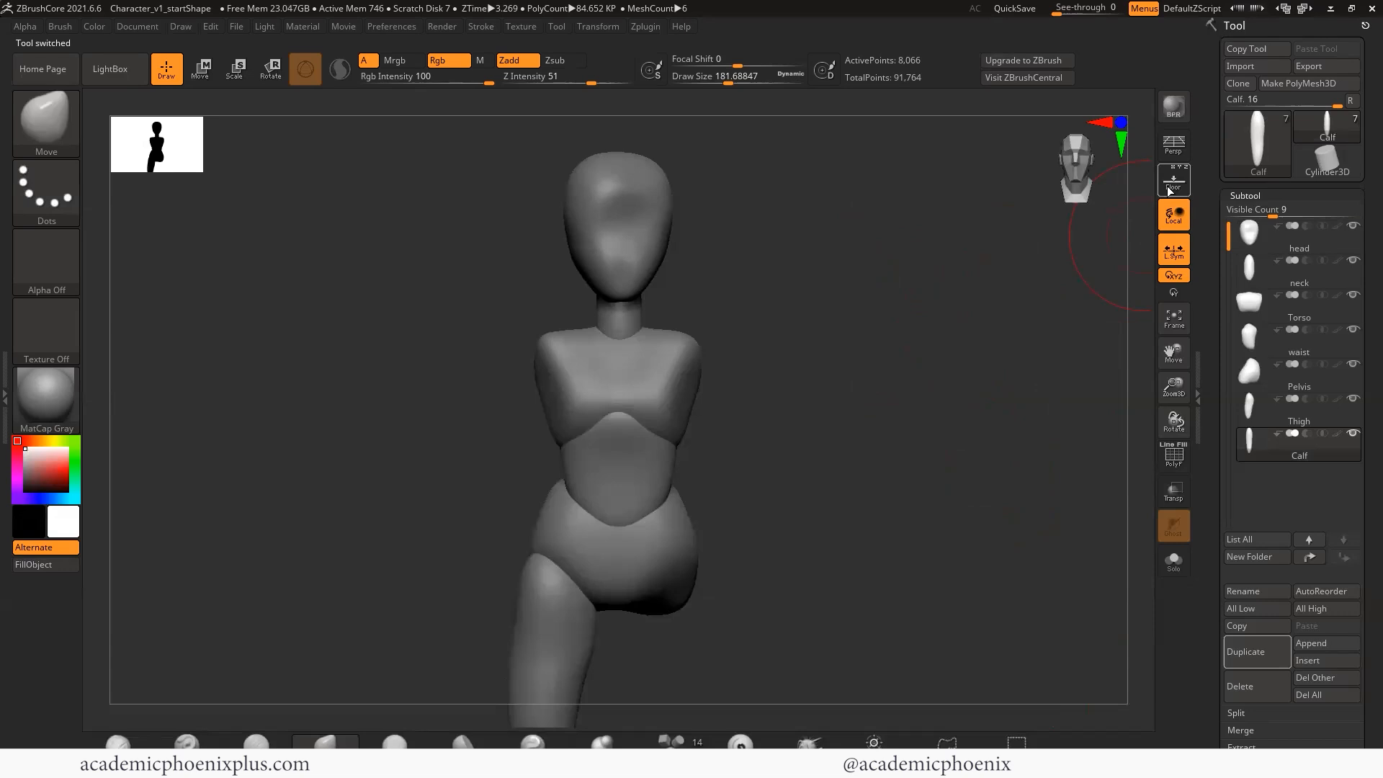
- Show the front reference image, append a Sphere3D as a subtool and select it
{"action": "left_click", "coordinate": [1173, 182]}
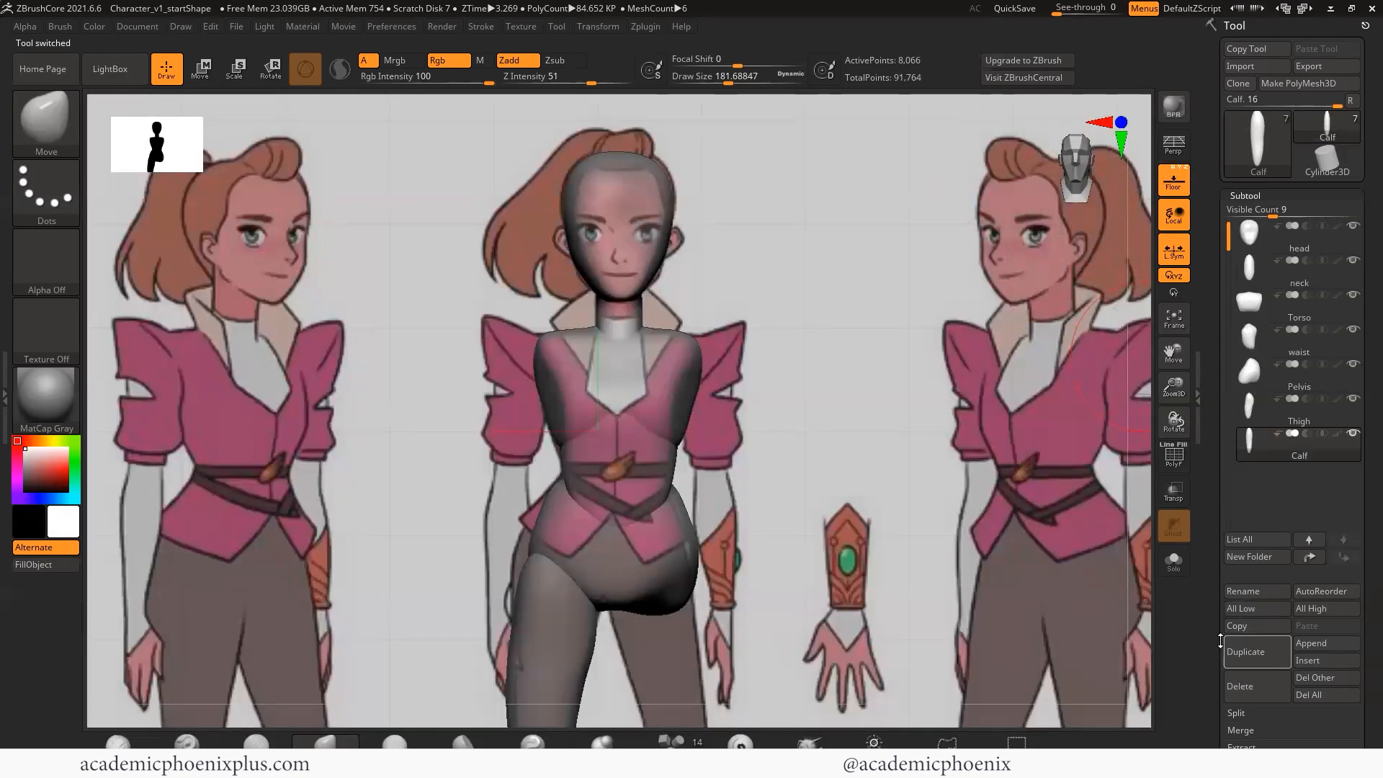
{"action": "left_click", "coordinate": [1309, 642]}
{"action": "left_click", "coordinate": [1099, 682]}
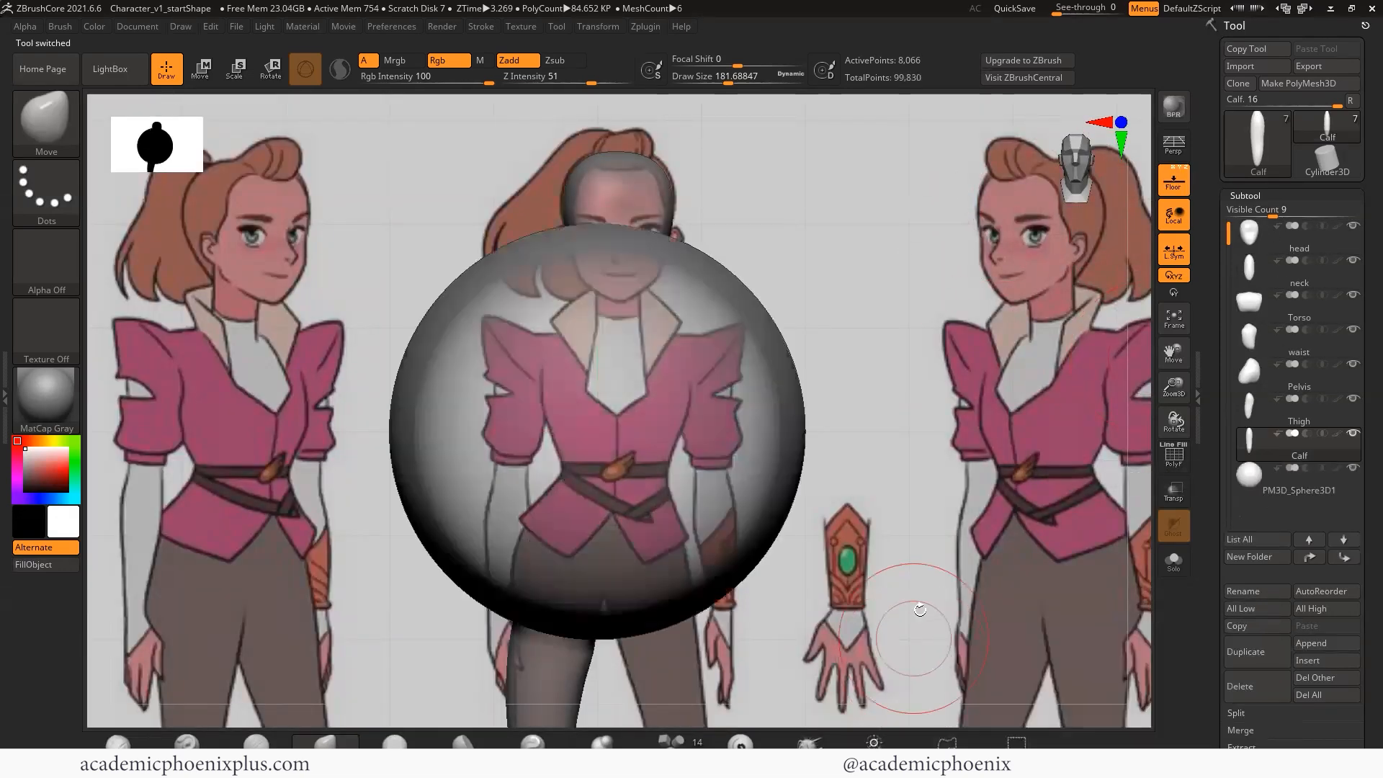
{"action": "left_click", "coordinate": [1259, 484]}
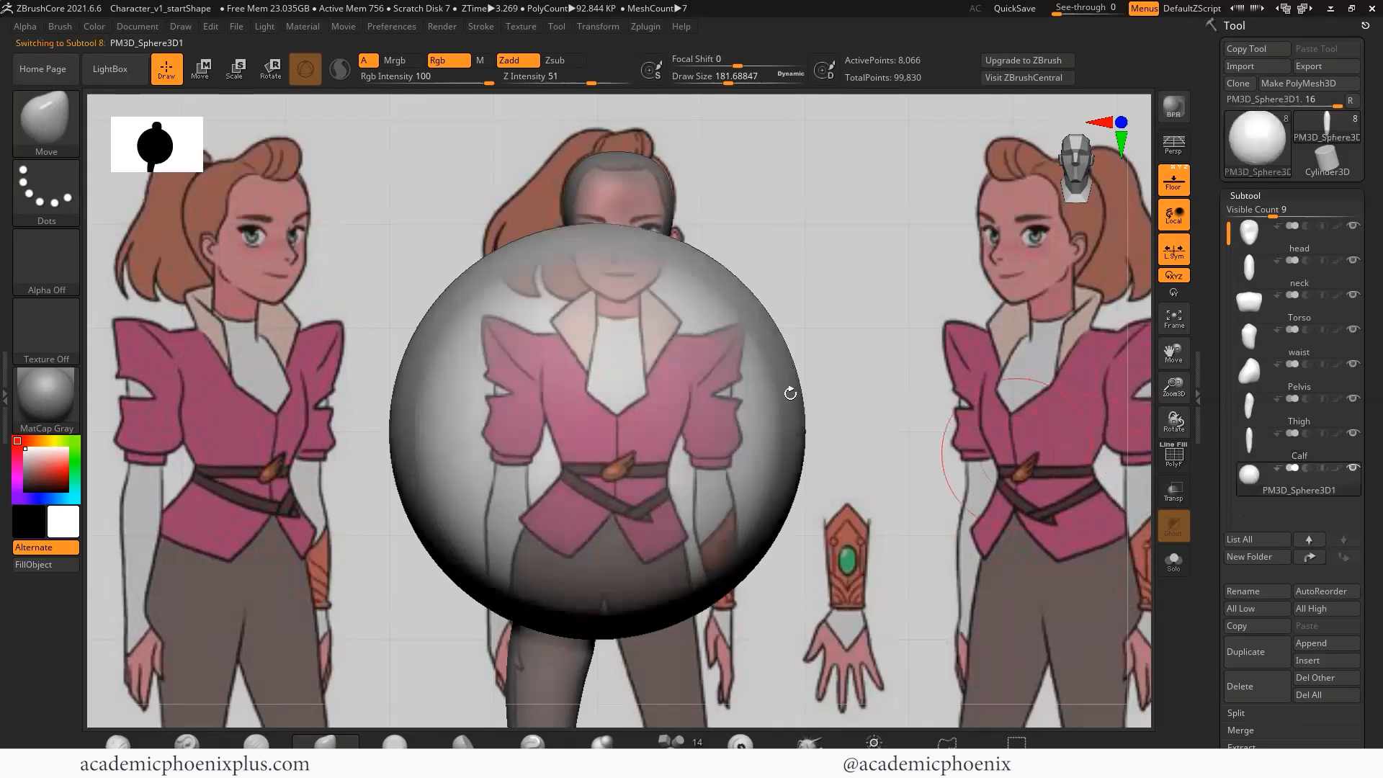
- Shrink the new sphere to shoulder size and place it at the outer upper edge of the Torso on the front reference
{"action": "left_click", "coordinate": [247, 75]}
{"action": "left_click_drag", "start_coordinate": [600, 432], "coordinate": [452, 523]}
{"action": "left_click_drag", "start_coordinate": [596, 432], "coordinate": [527, 356]}
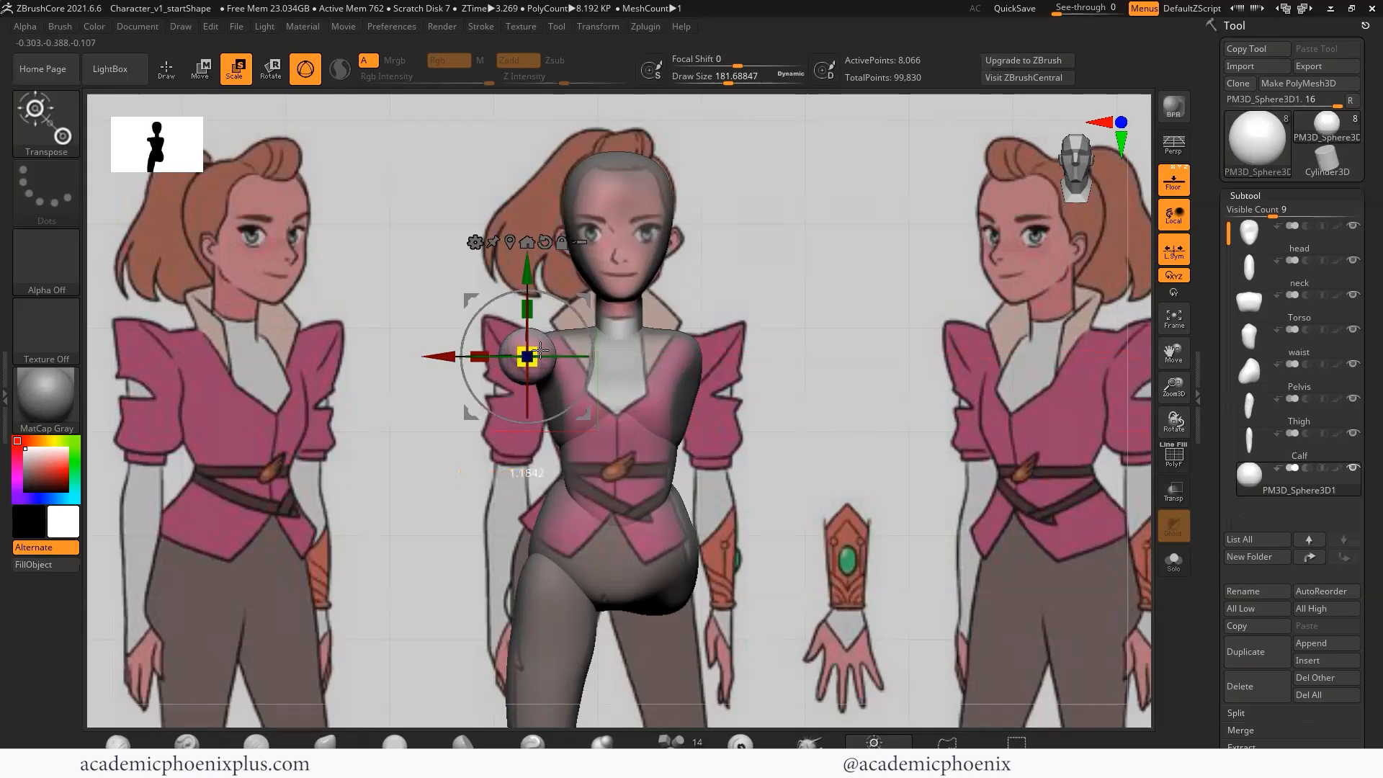
{"action": "left_click_drag", "start_coordinate": [445, 357], "coordinate": [438, 358]}
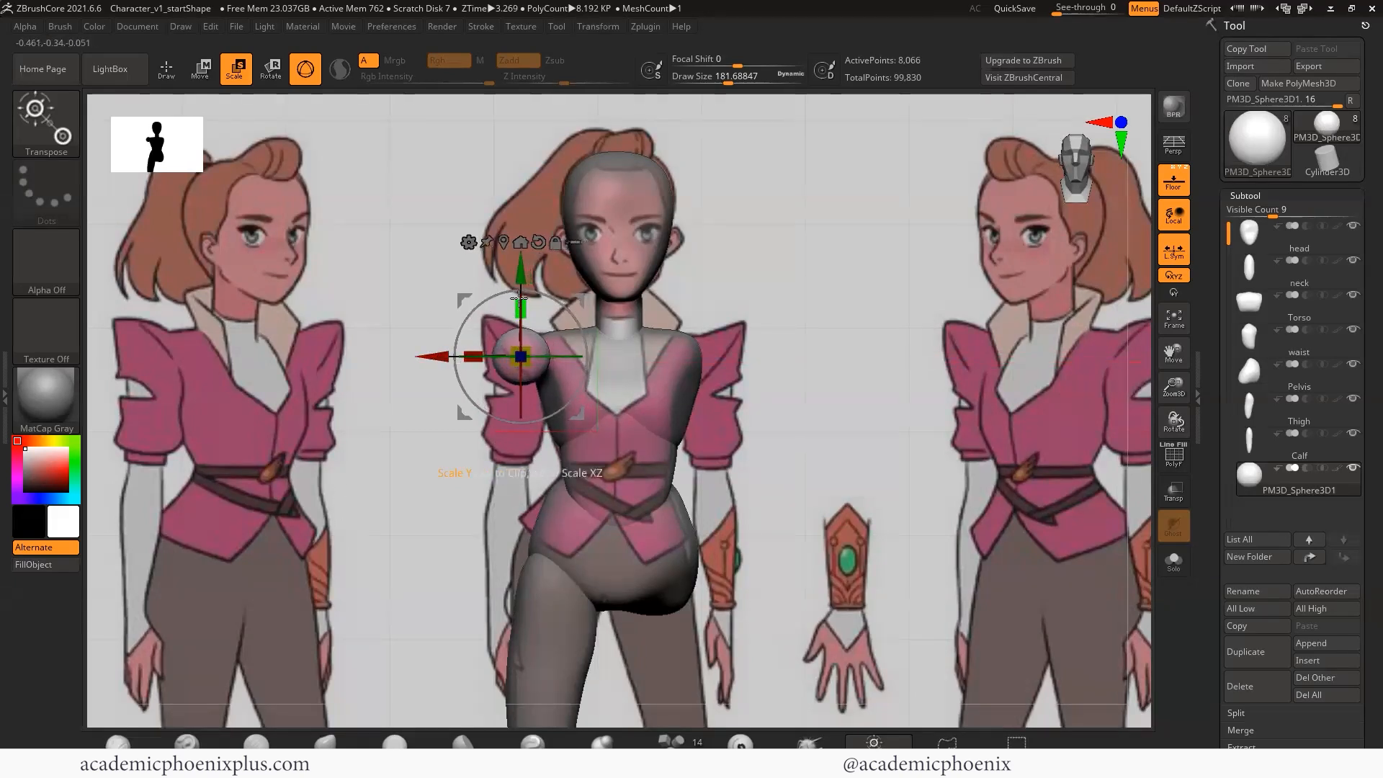
{"action": "left_click_drag", "start_coordinate": [523, 272], "coordinate": [523, 274]}
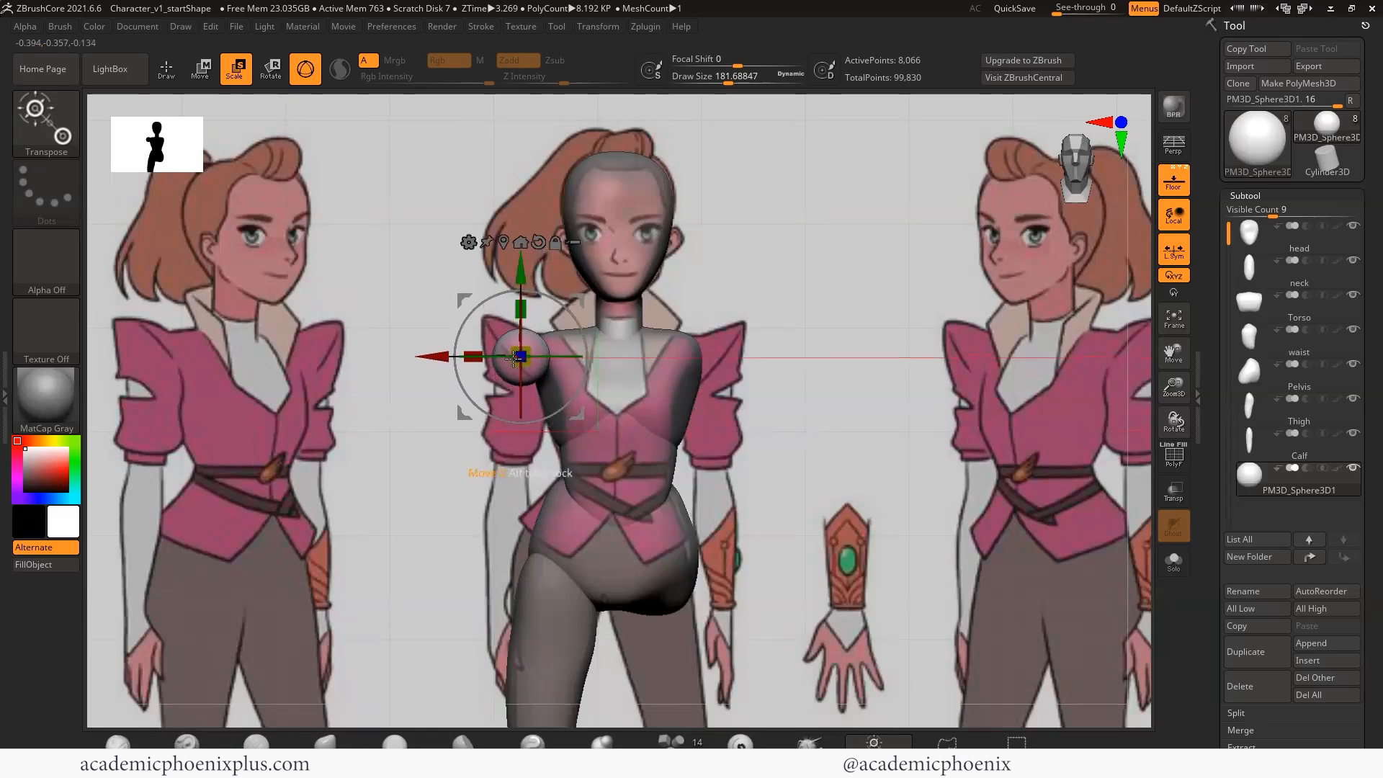
- Move the shoulder sphere back to the middle of the upper Torso on the side reference and tilt it slightly
{"action": "left_click", "coordinate": [1102, 128]}
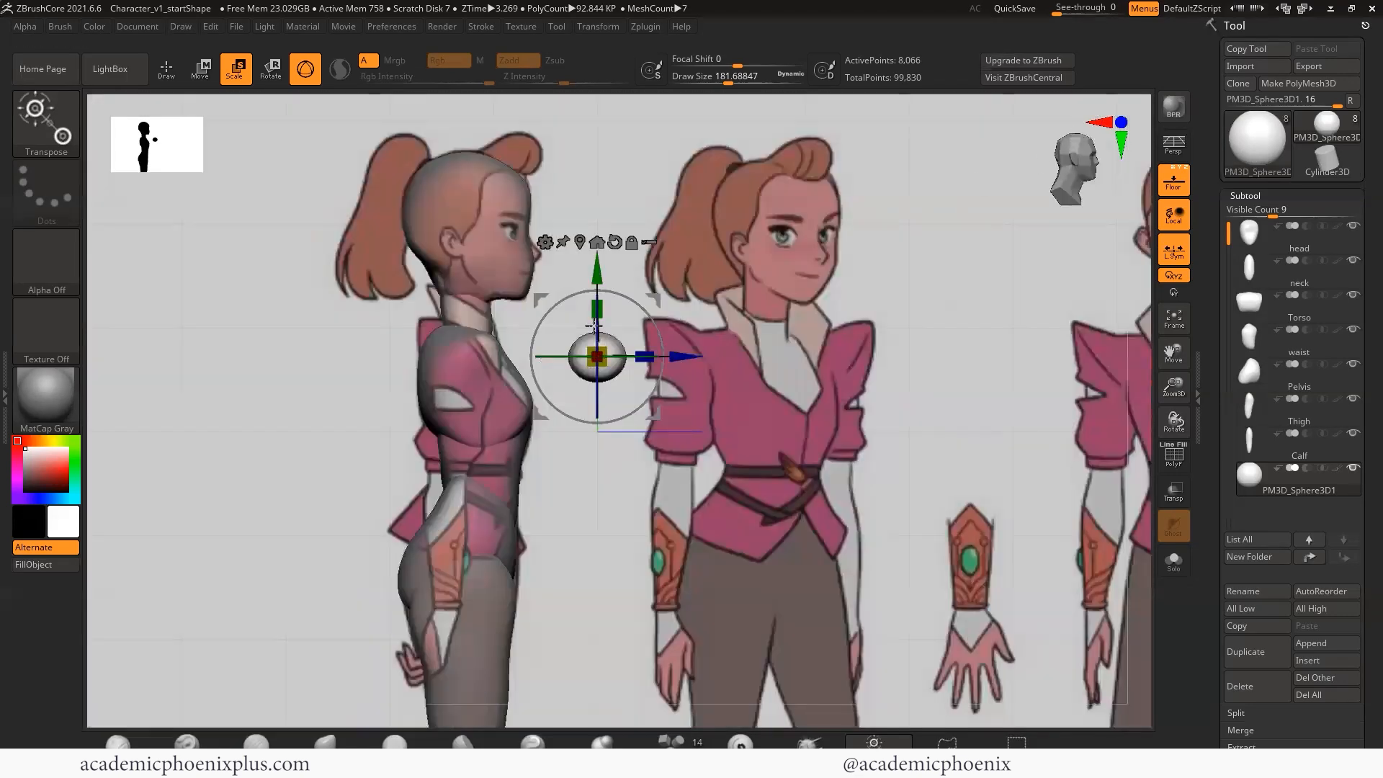
{"action": "left_click_drag", "start_coordinate": [682, 357], "coordinate": [539, 360]}
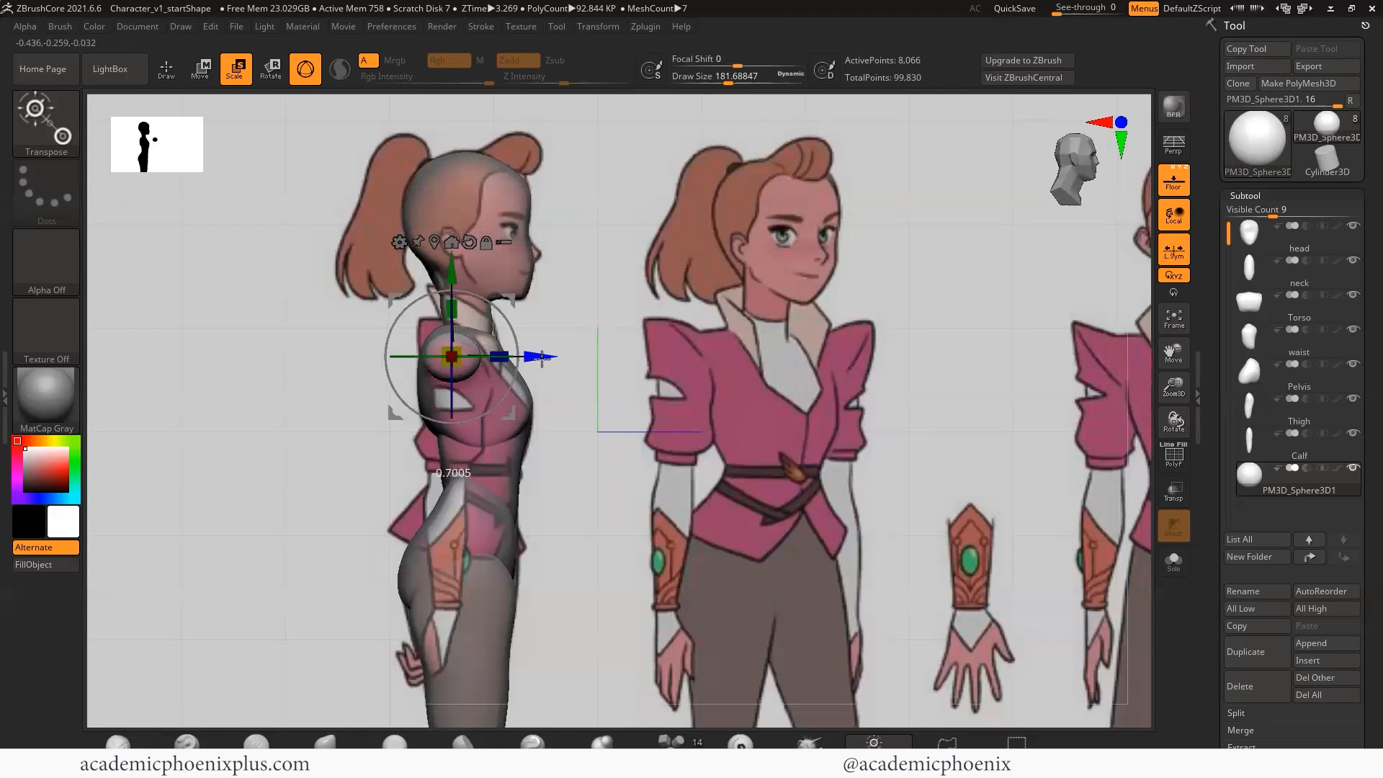
{"action": "left_click_drag", "start_coordinate": [453, 278], "coordinate": [457, 301]}
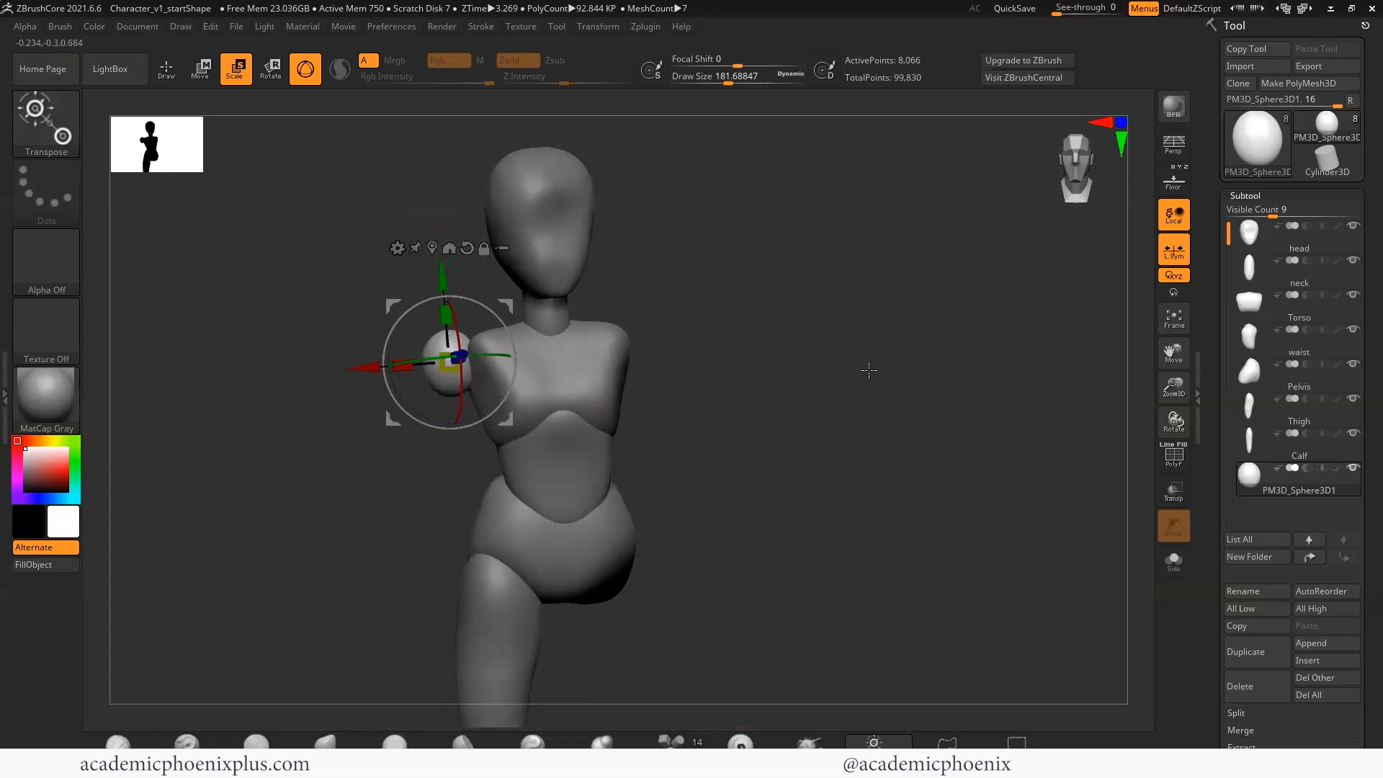
- Show the side reference image and append another Sphere3D subtool for the upper arm
{"action": "left_click", "coordinate": [1181, 181]}
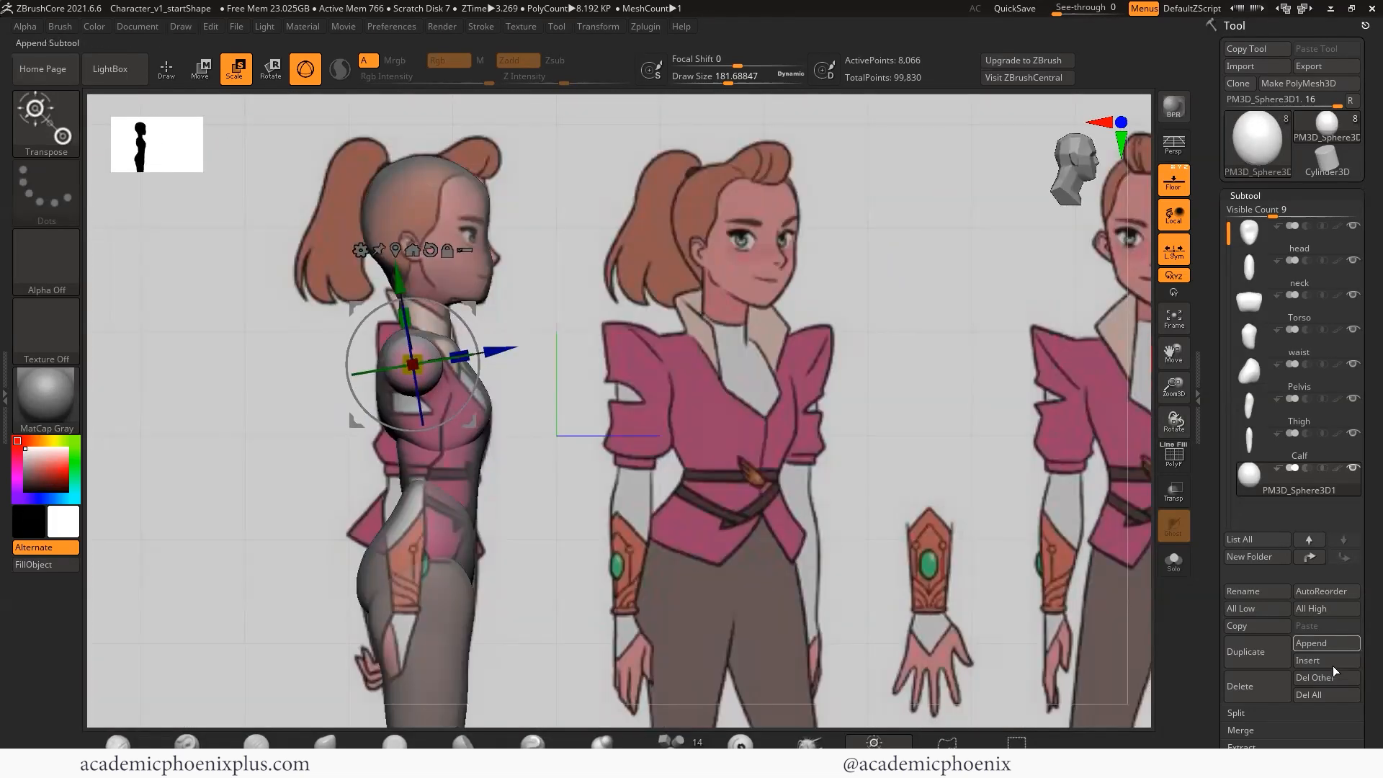
{"action": "left_click", "coordinate": [1314, 644]}
{"action": "left_click", "coordinate": [897, 666]}
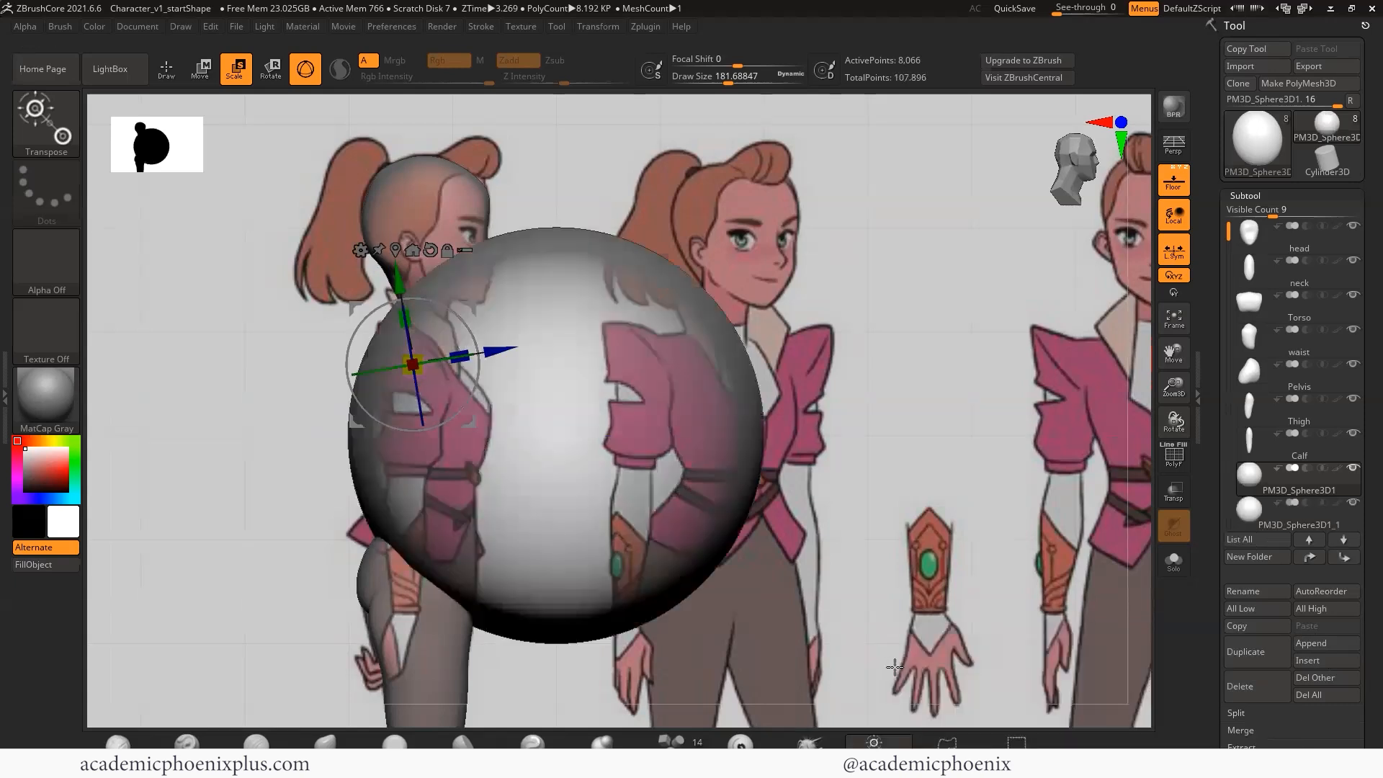
- Rename the small shoulder sphere as Shoulder and the newly appended sphere as TopArm
{"action": "left_click", "coordinate": [1253, 477]}
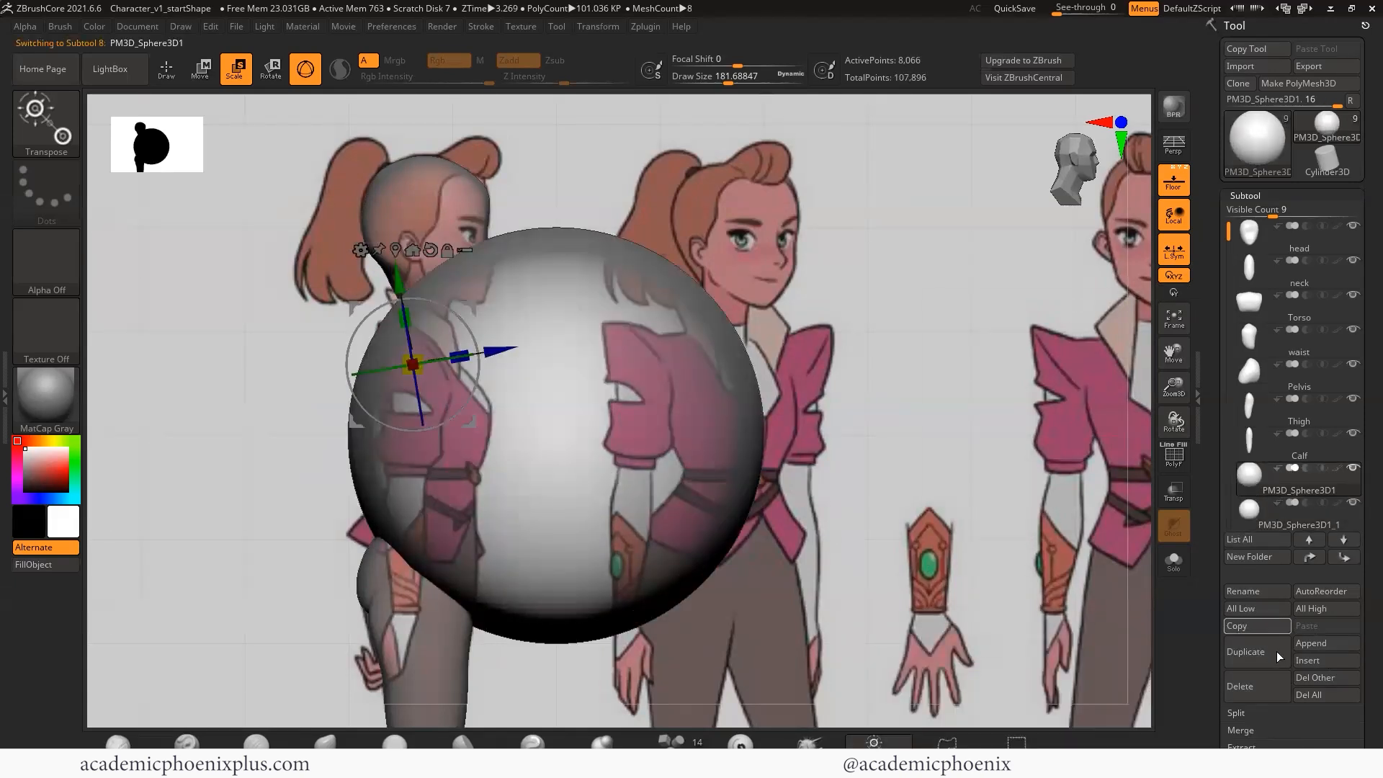
{"action": "left_click", "coordinate": [1256, 591]}
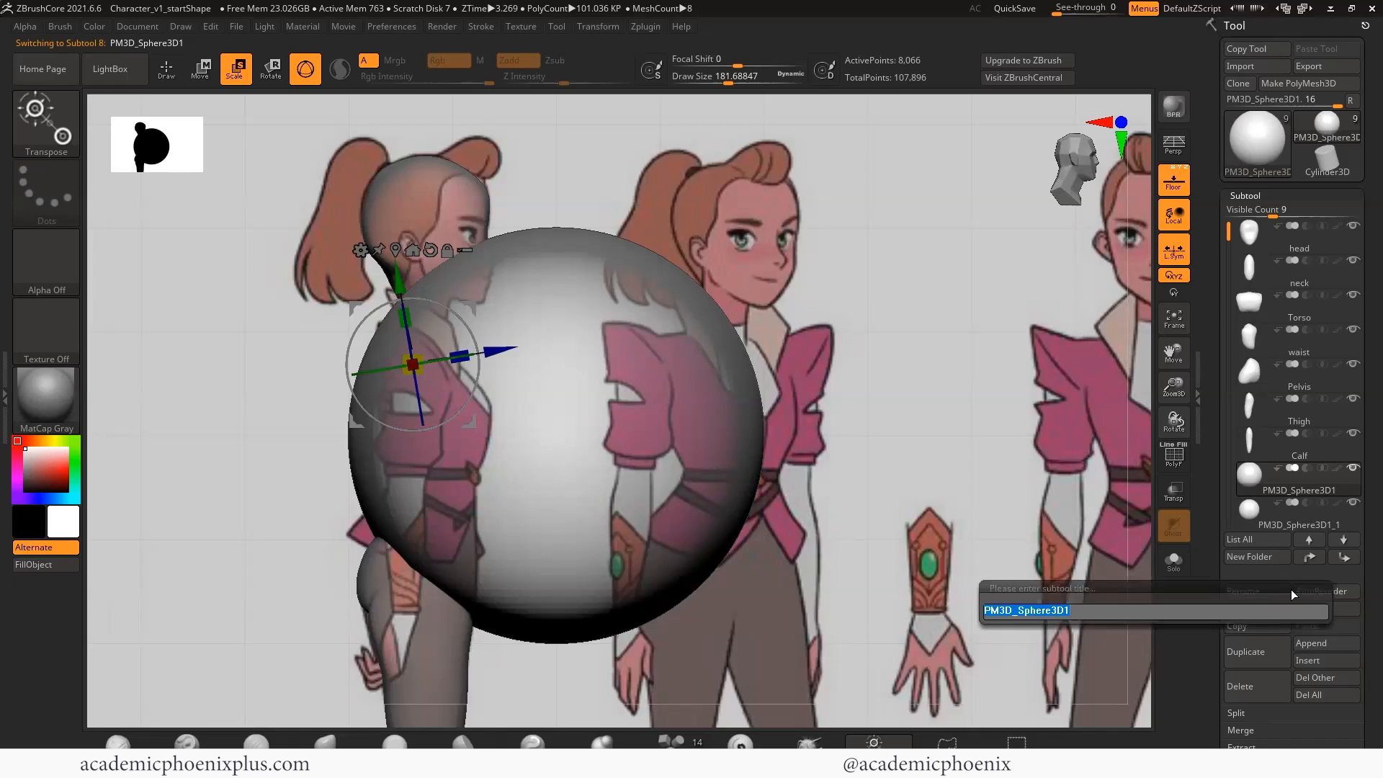
{"action": "type", "text": "Shoulder"}
{"action": "key", "text": "Return"}
{"action": "left_click", "coordinate": [1244, 516]}
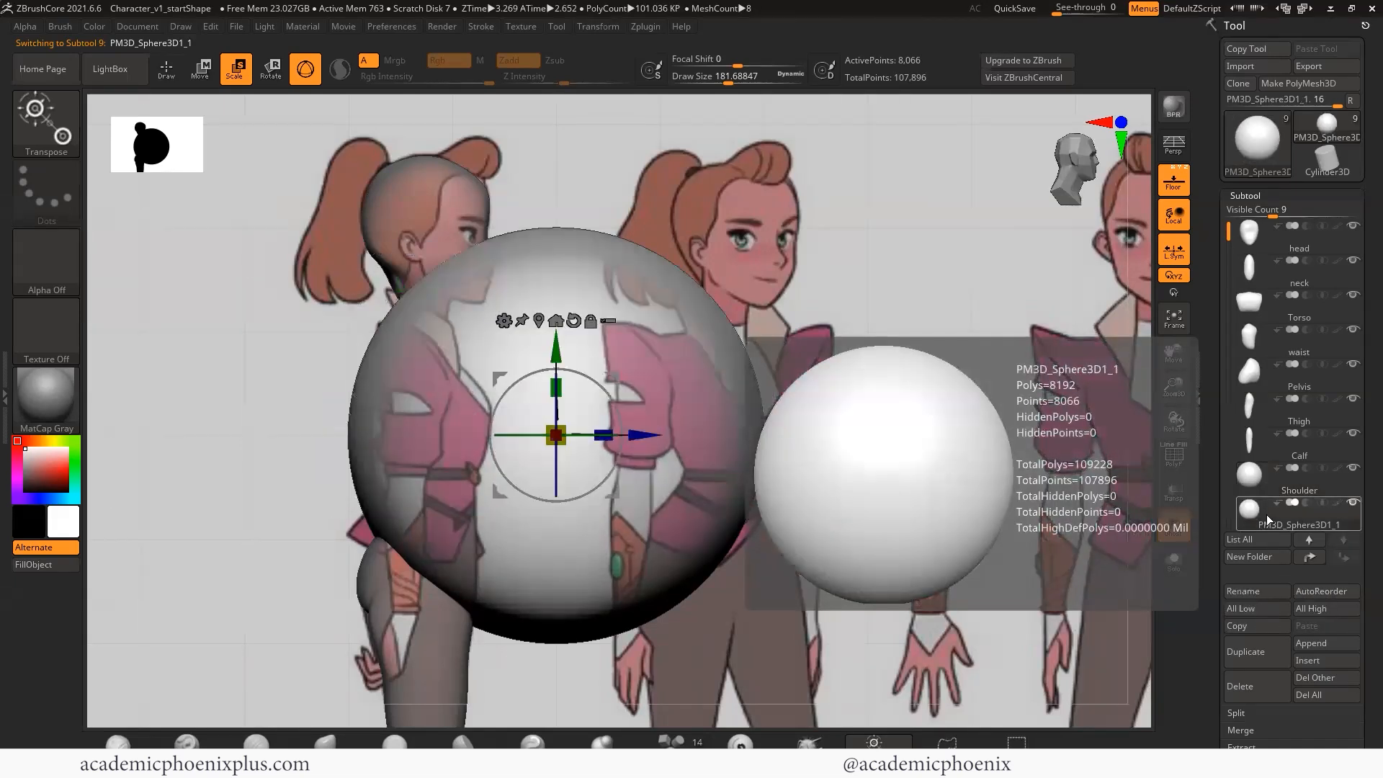
{"action": "left_click", "coordinate": [1279, 592]}
{"action": "type", "text": "TopArm"}
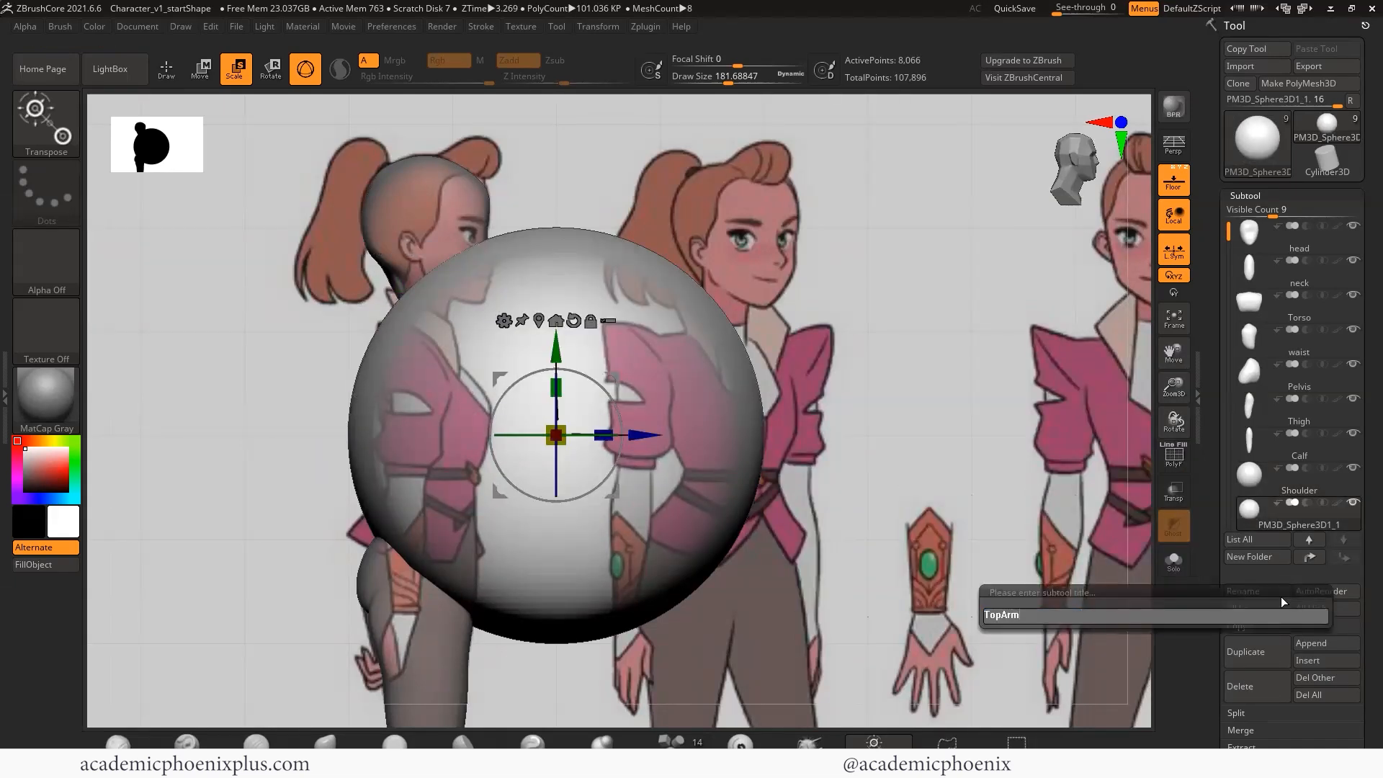
{"action": "key", "text": "Return"}
- Shrink and stretch the TopArm into a long ellipsoid below the Shoulder, and hide the Torso, waist and Pelvis subtools
{"action": "left_click_drag", "start_coordinate": [556, 435], "coordinate": [473, 435]}
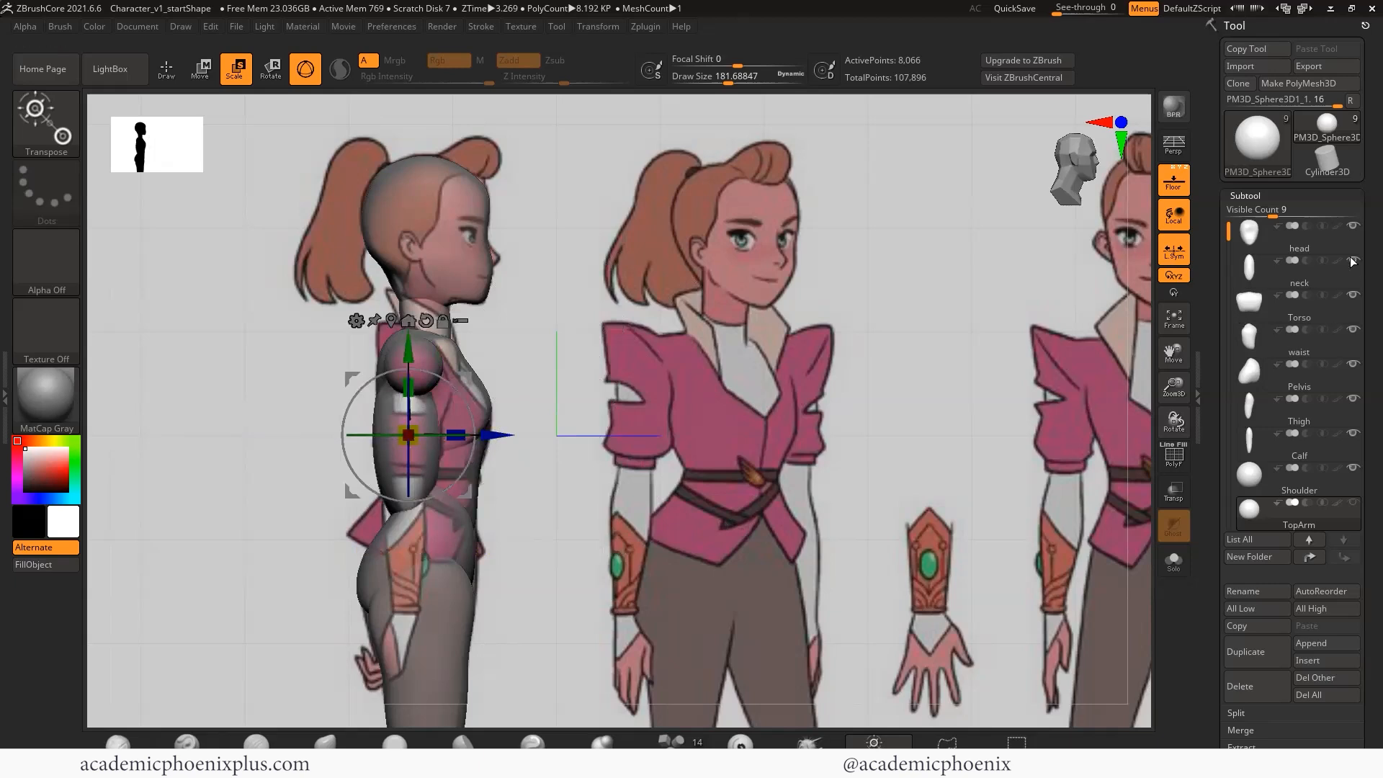
{"action": "left_click", "coordinate": [1354, 296]}
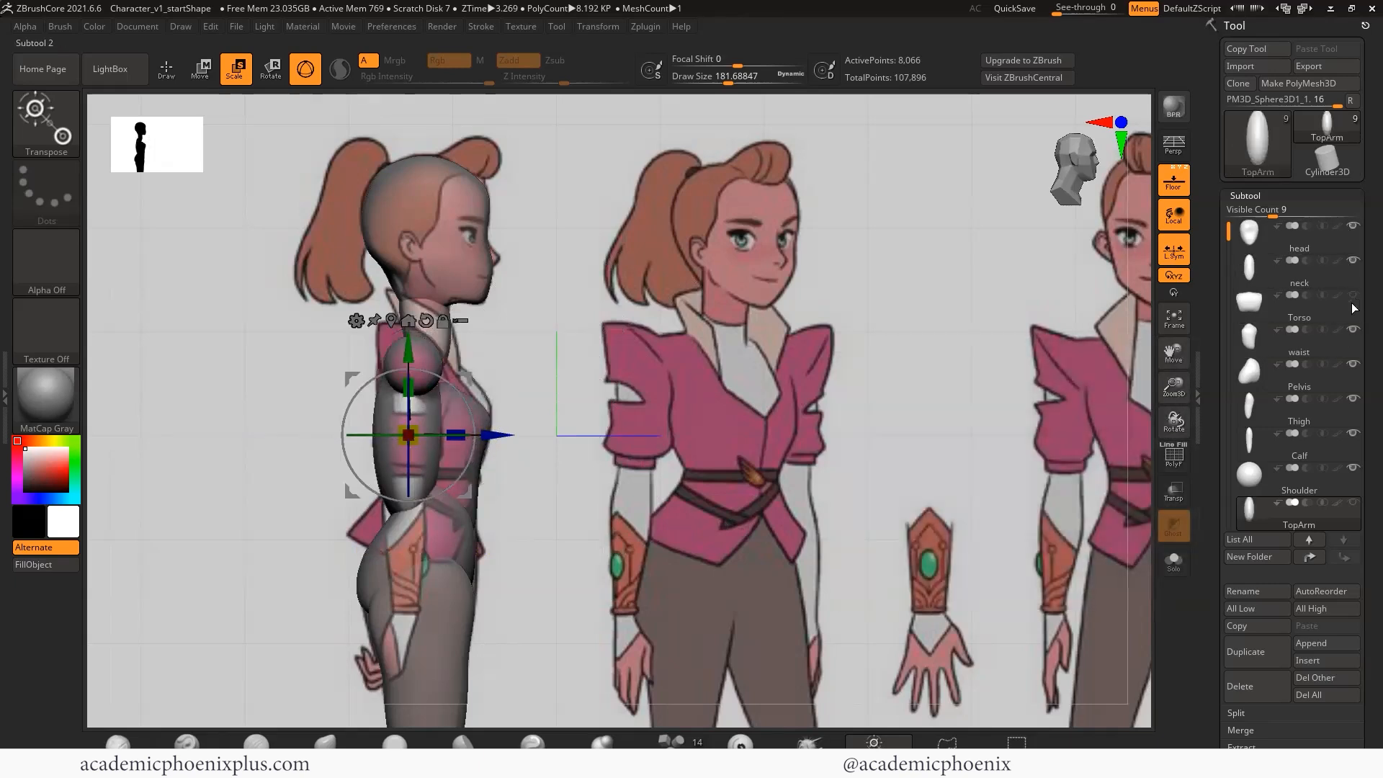
{"action": "left_click", "coordinate": [1354, 330]}
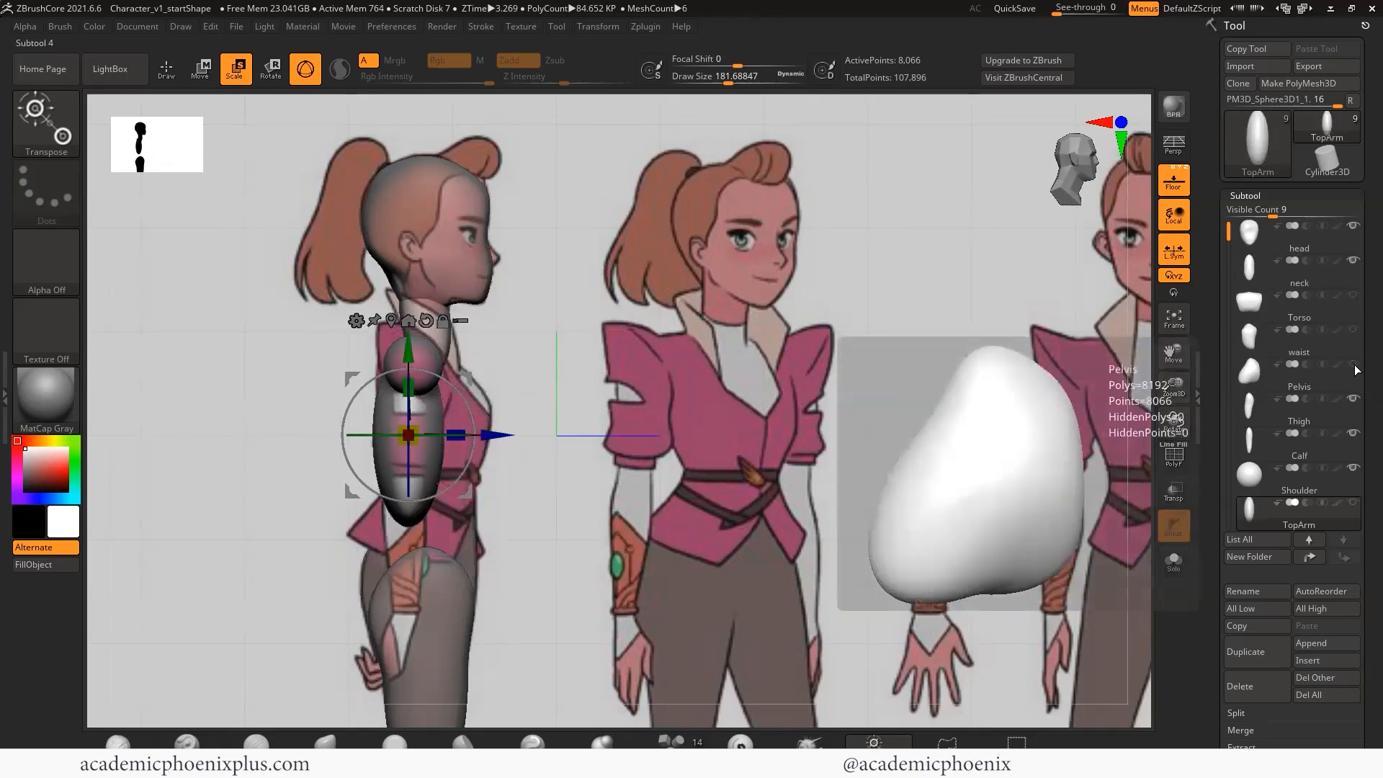
{"action": "left_click", "coordinate": [1353, 365]}
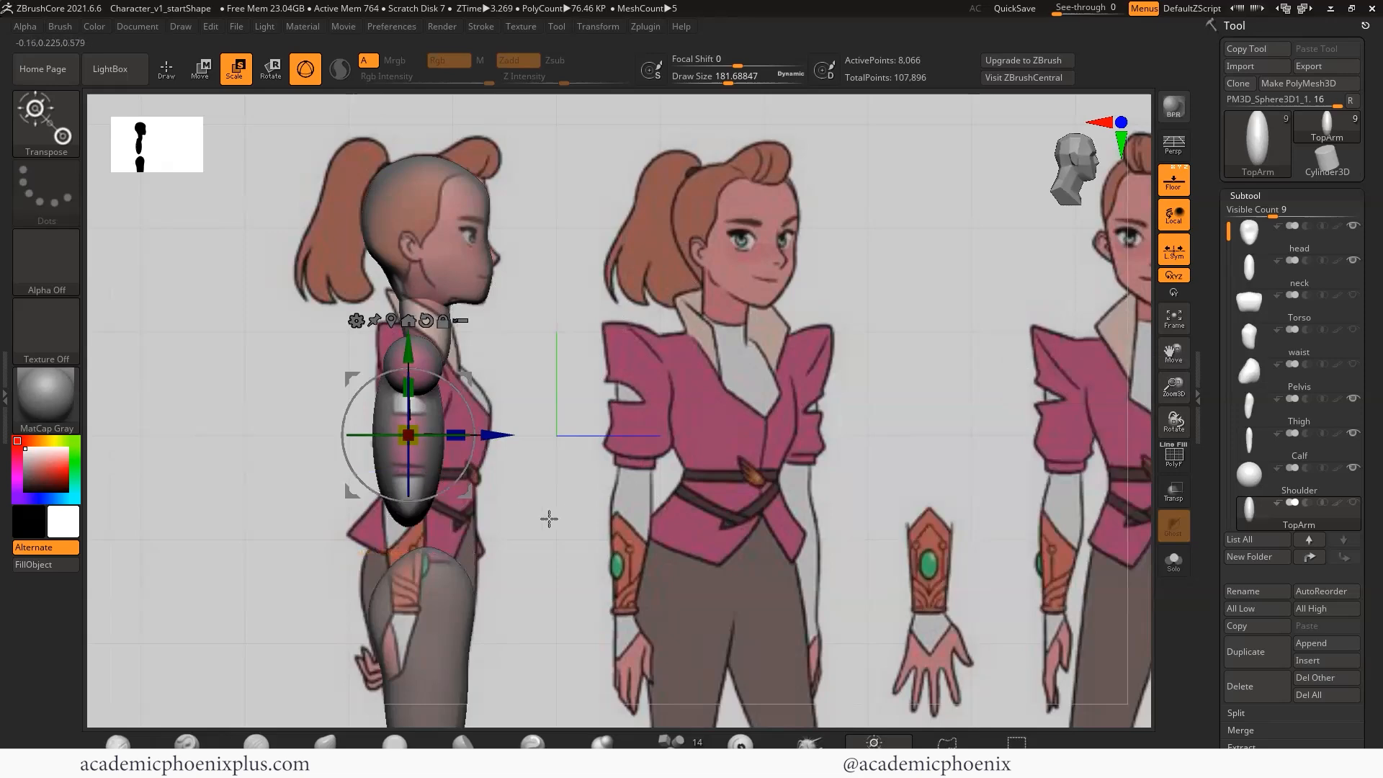
- Slim, tilt and nudge the TopArm to follow the upper arm on the side reference
{"action": "key", "text": "f"}
{"action": "left_click_drag", "start_coordinate": [784, 439], "coordinate": [782, 648], "text": "alt"}
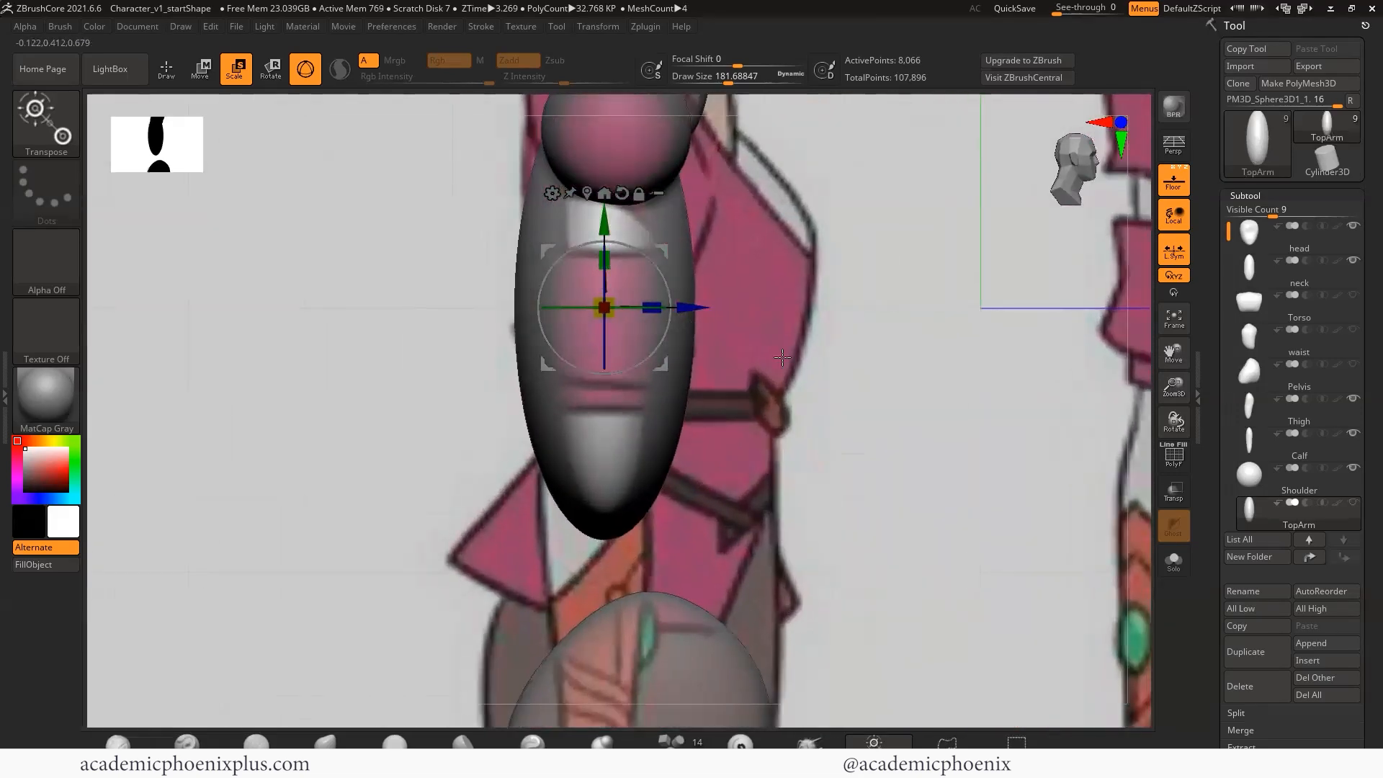
{"action": "left_click_drag", "start_coordinate": [782, 396], "coordinate": [786, 491], "text": "alt"}
{"action": "left_click_drag", "start_coordinate": [643, 416], "coordinate": [631, 416]}
{"action": "left_click_drag", "start_coordinate": [680, 416], "coordinate": [683, 416]}
{"action": "left_click_drag", "start_coordinate": [656, 394], "coordinate": [659, 401]}
{"action": "left_click_drag", "start_coordinate": [685, 421], "coordinate": [683, 418]}
{"action": "left_click_drag", "start_coordinate": [569, 364], "coordinate": [569, 375]}
{"action": "left_click_drag", "start_coordinate": [655, 413], "coordinate": [652, 412]}
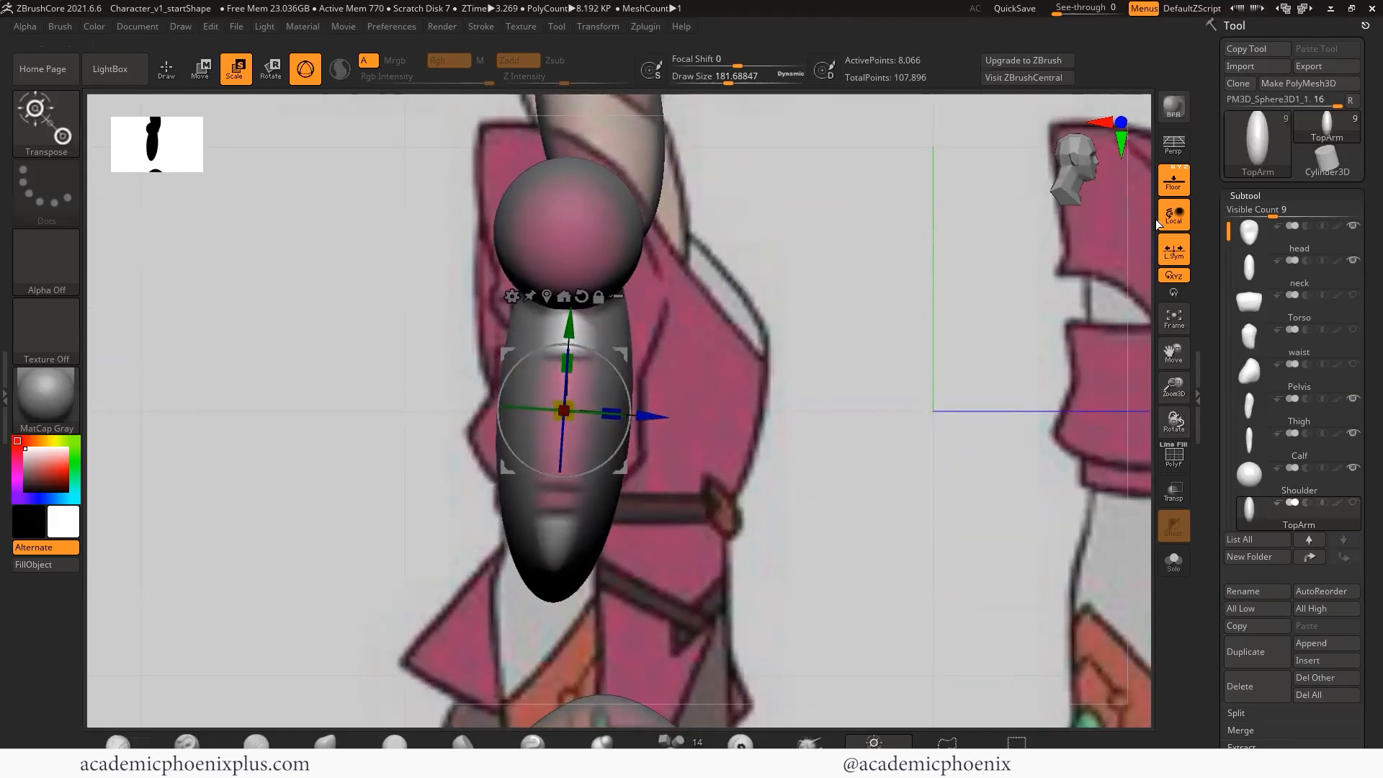
- Move the TopArm under the Shoulder on the front reference, tilt it and shorten it to match the upper arm
{"action": "left_click", "coordinate": [1122, 123]}
{"action": "left_click_drag", "start_coordinate": [885, 410], "coordinate": [636, 410]}
{"action": "left_click_drag", "start_coordinate": [772, 365], "coordinate": [776, 370]}
{"action": "left_click_drag", "start_coordinate": [677, 407], "coordinate": [633, 397]}
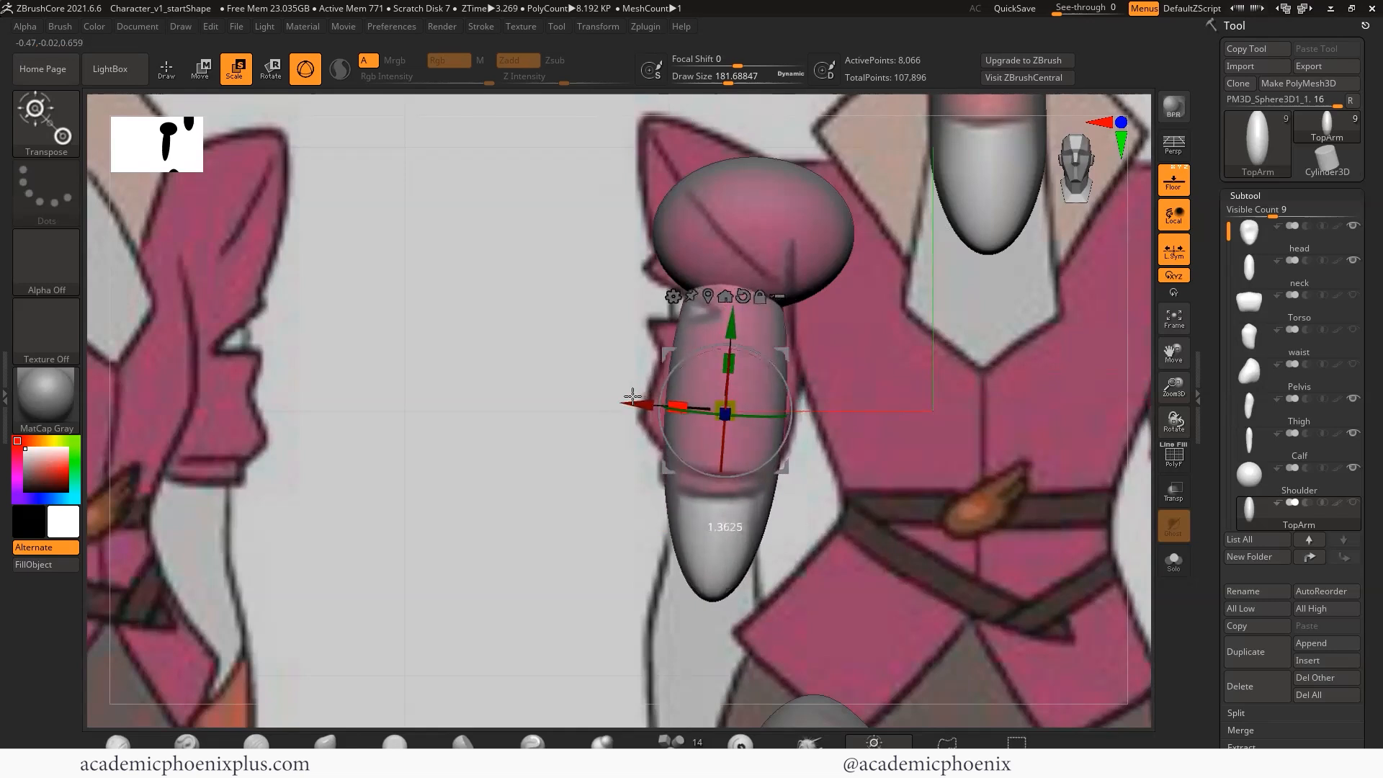
{"action": "left_click_drag", "start_coordinate": [729, 363], "coordinate": [729, 375]}
{"action": "left_click_drag", "start_coordinate": [738, 324], "coordinate": [737, 306]}
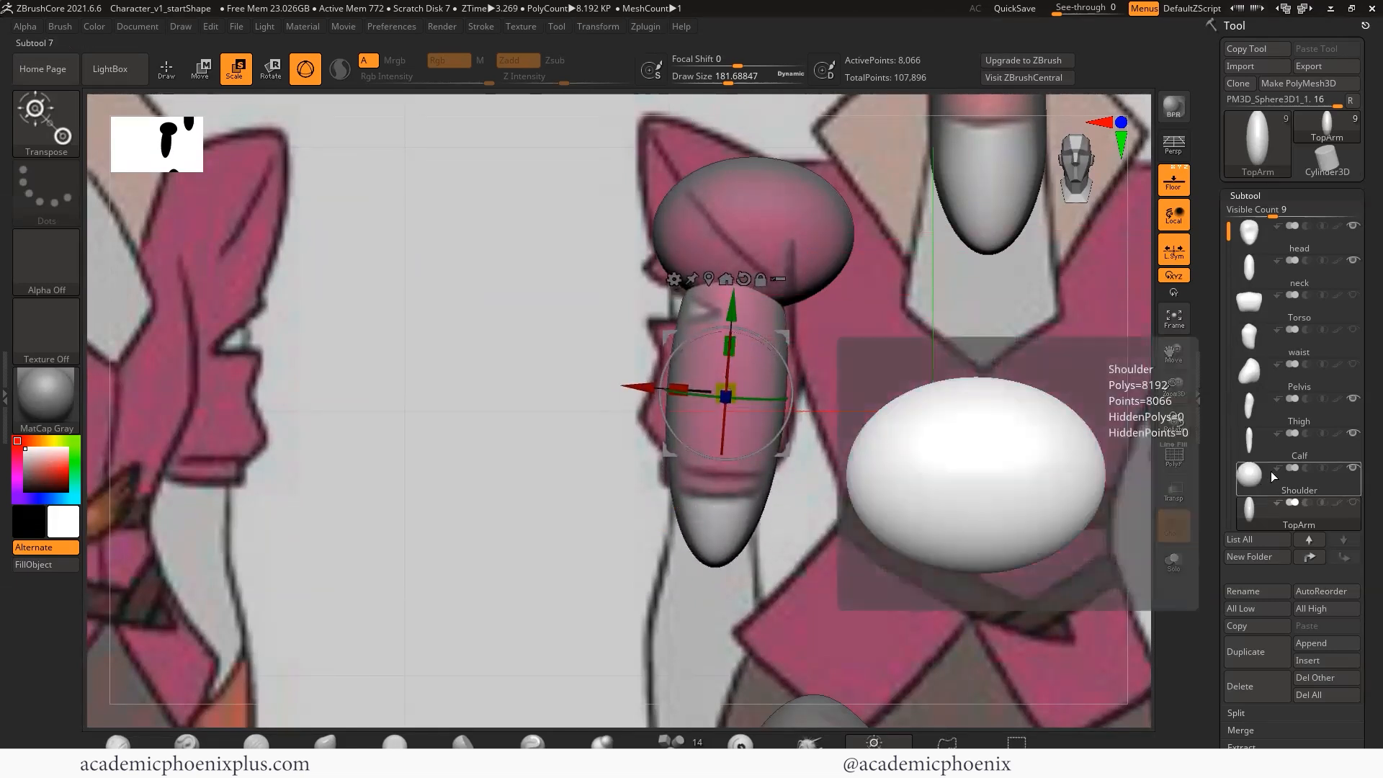
- Slightly adjust the Shoulder's width on the front reference and return to the side view
{"action": "left_click", "coordinate": [1270, 471]}
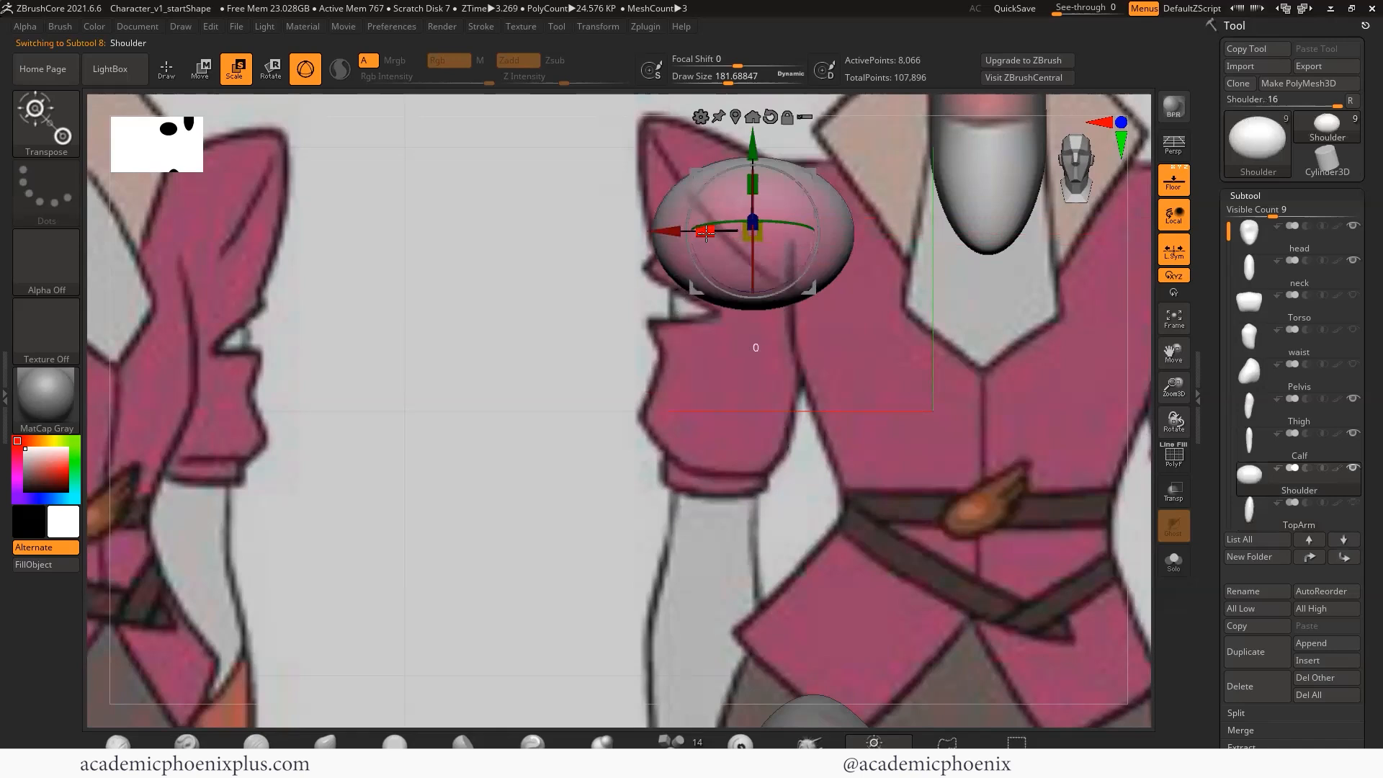
{"action": "left_click_drag", "start_coordinate": [706, 231], "coordinate": [715, 232]}
{"action": "left_click", "coordinate": [1102, 121]}
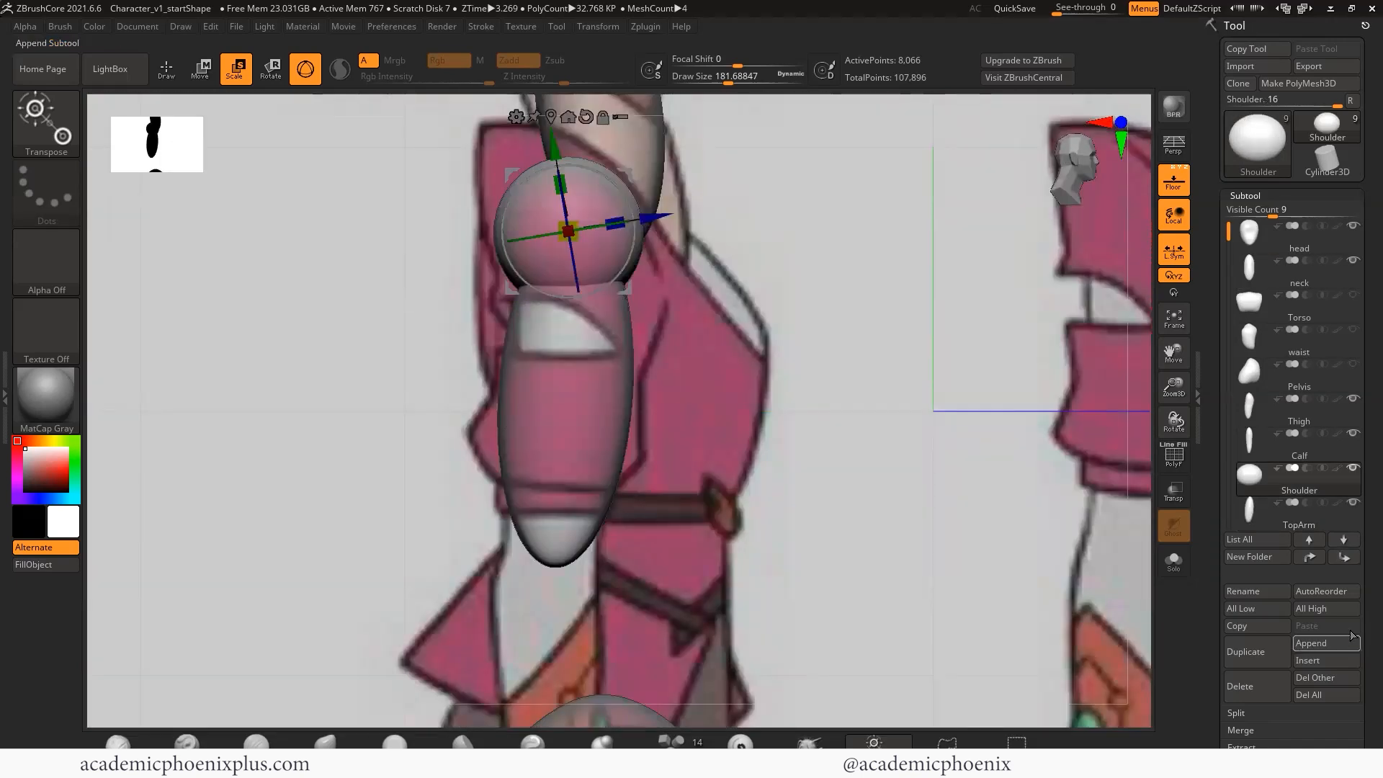
- Append a Sphere3D subtool for the forearm, shrink it and place it at the lower end of the TopArm on the side reference
{"action": "left_click", "coordinate": [1321, 646]}
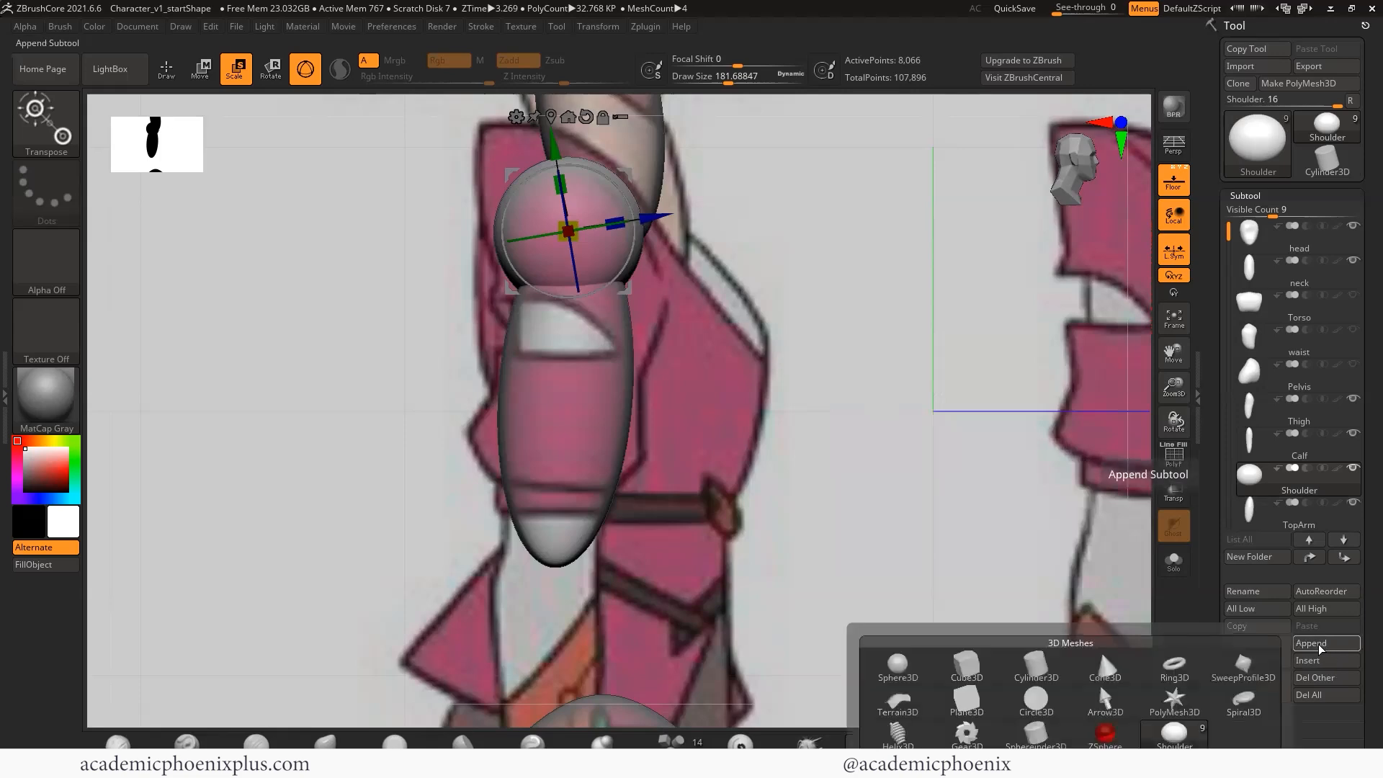
{"action": "left_click", "coordinate": [898, 666]}
{"action": "left_click_drag", "start_coordinate": [939, 406], "coordinate": [479, 539]}
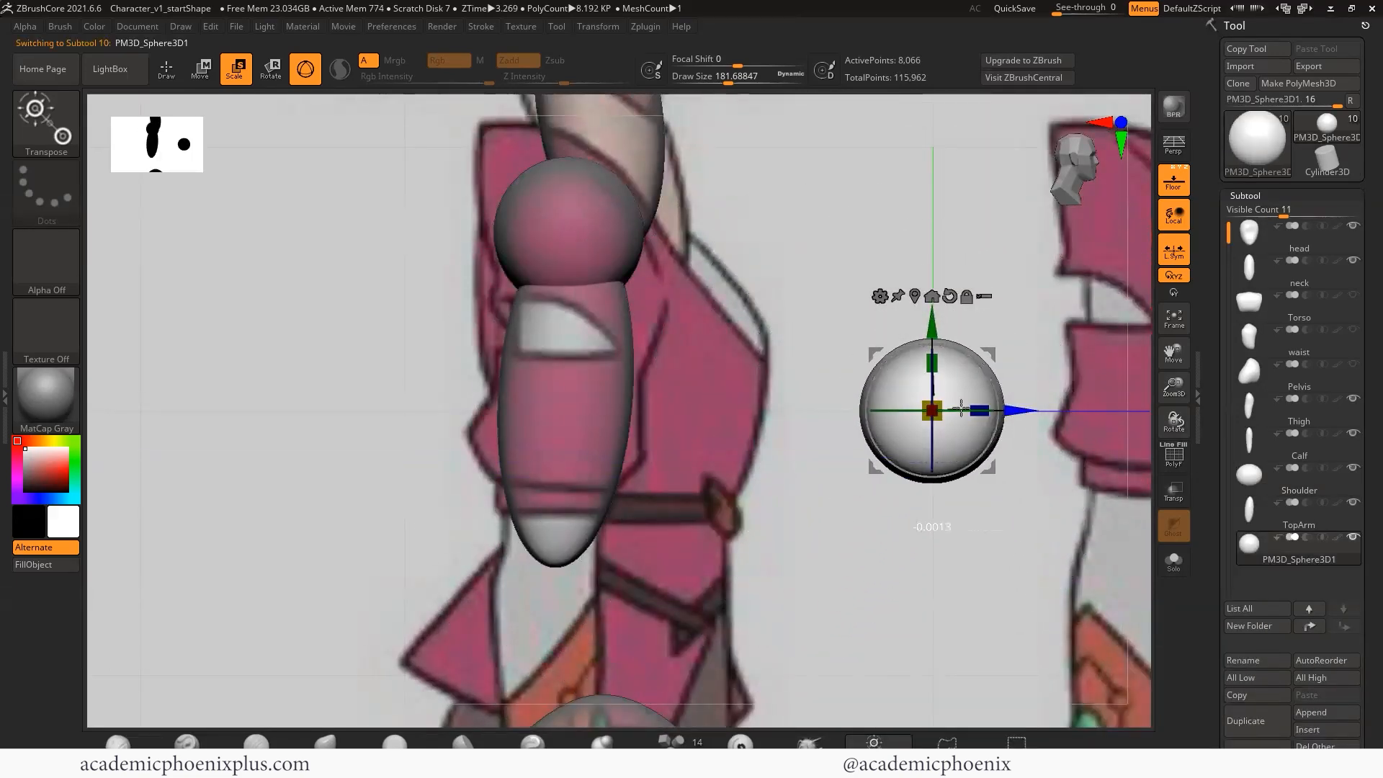
{"action": "left_click_drag", "start_coordinate": [1019, 410], "coordinate": [638, 410]}
{"action": "left_click_drag", "start_coordinate": [547, 330], "coordinate": [548, 543]}
- Hide the Thigh subtool to uncover the forearm on the side reference
{"action": "left_click_drag", "start_coordinate": [809, 442], "coordinate": [824, 151], "text": "alt"}
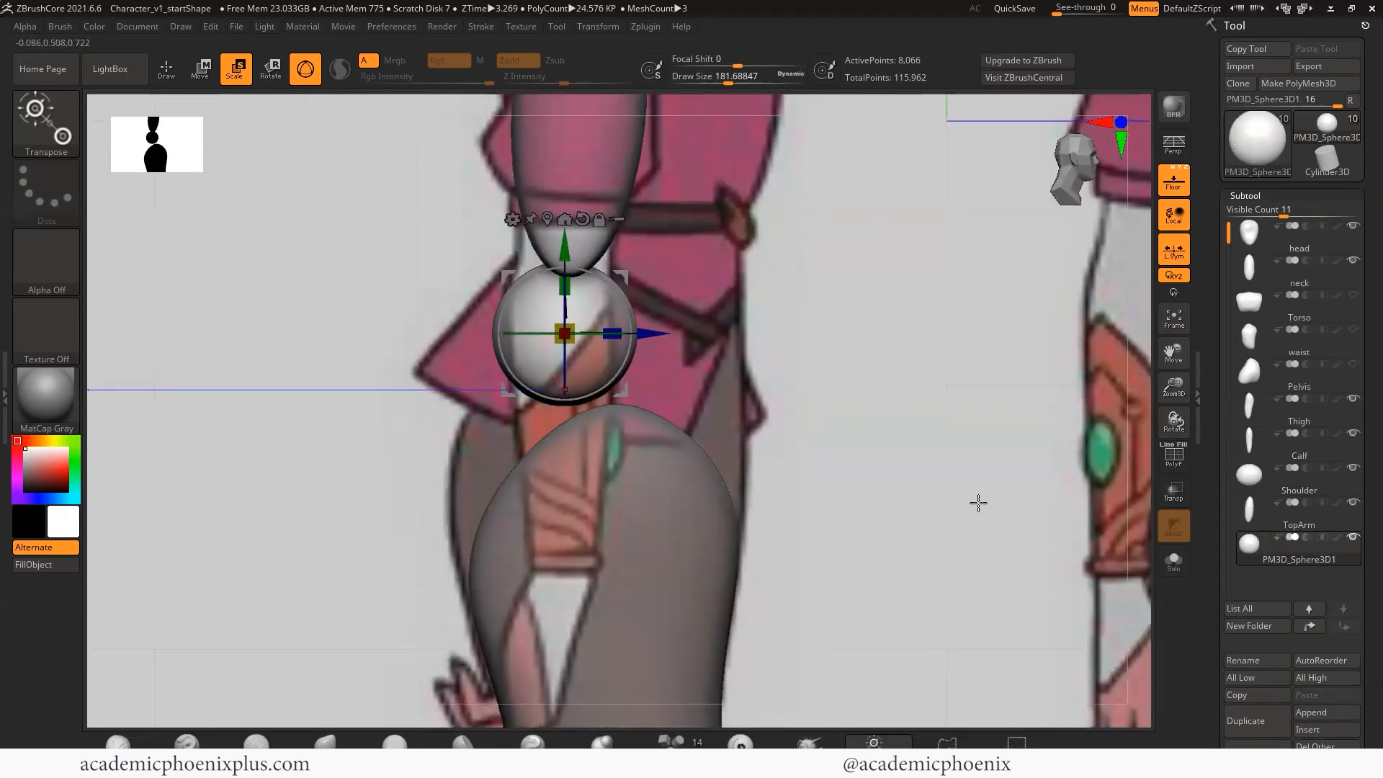
{"action": "left_click", "coordinate": [1354, 400]}
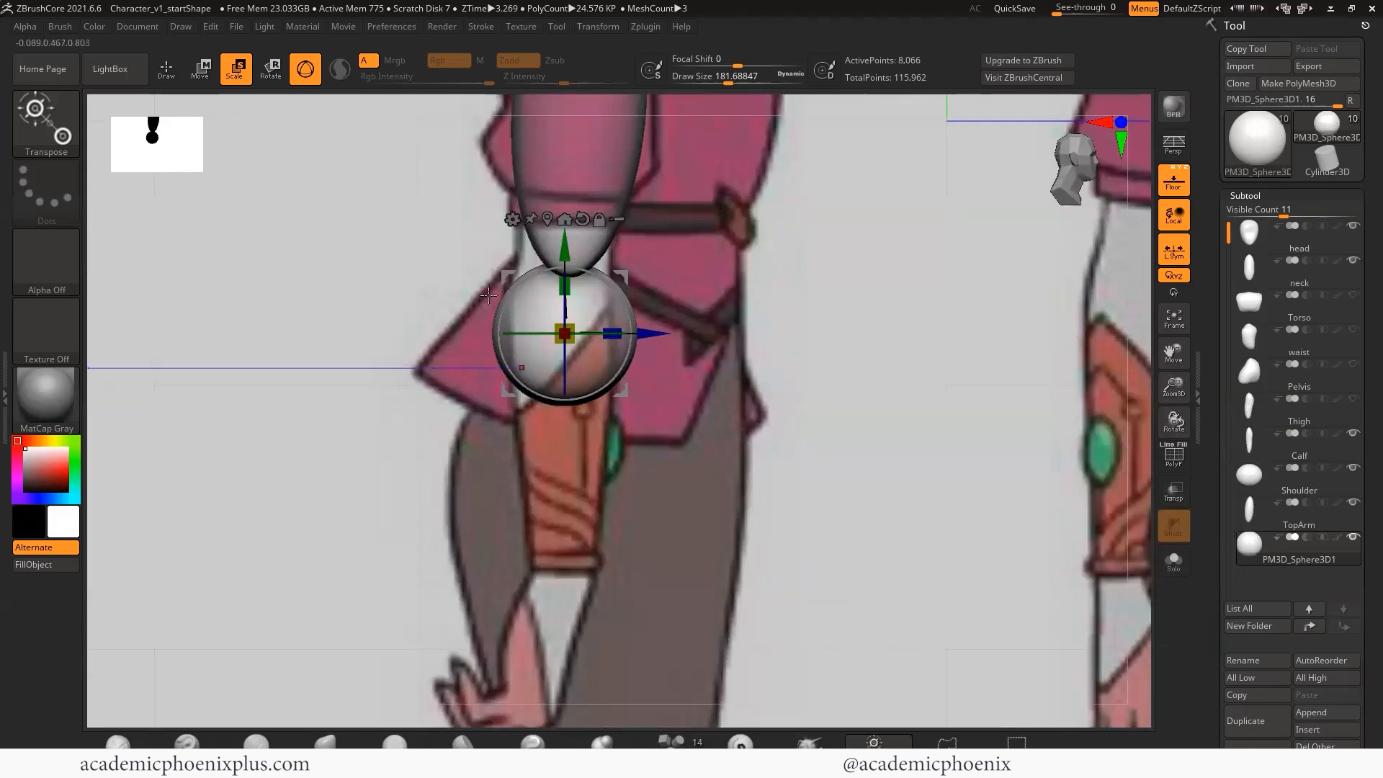
- Move the new sphere down to the forearm in side view and stretch it vertically into a long, narrow forearm shape
{"action": "left_click_drag", "start_coordinate": [565, 285], "coordinate": [566, 350]}
{"action": "left_click_drag", "start_coordinate": [566, 331], "coordinate": [565, 310]}
{"action": "left_click_drag", "start_coordinate": [612, 398], "coordinate": [577, 402]}
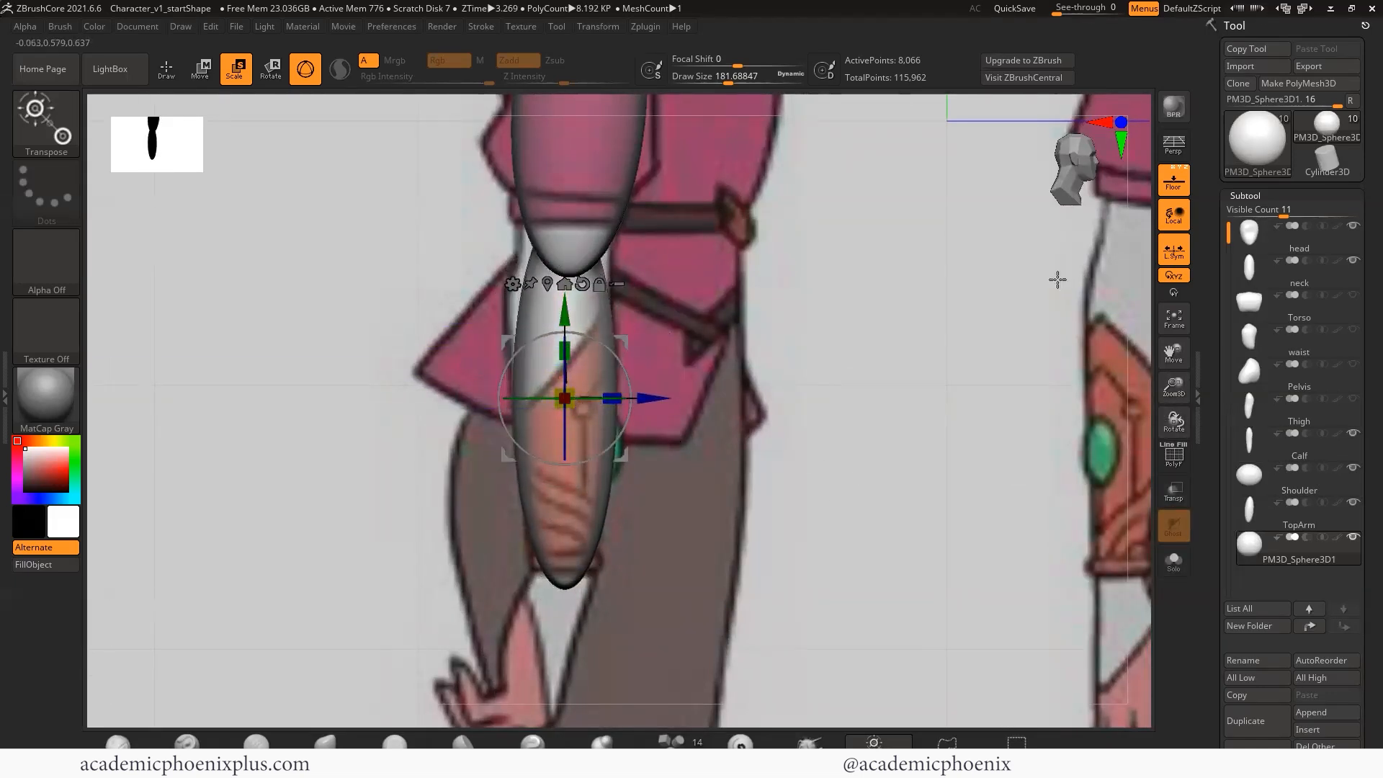
- Fit the stretched forearm to the reference in front view by shifting it outward, tilting it slightly and narrowing it
{"action": "left_click", "coordinate": [1121, 122]}
{"action": "left_click_drag", "start_coordinate": [856, 400], "coordinate": [639, 400]}
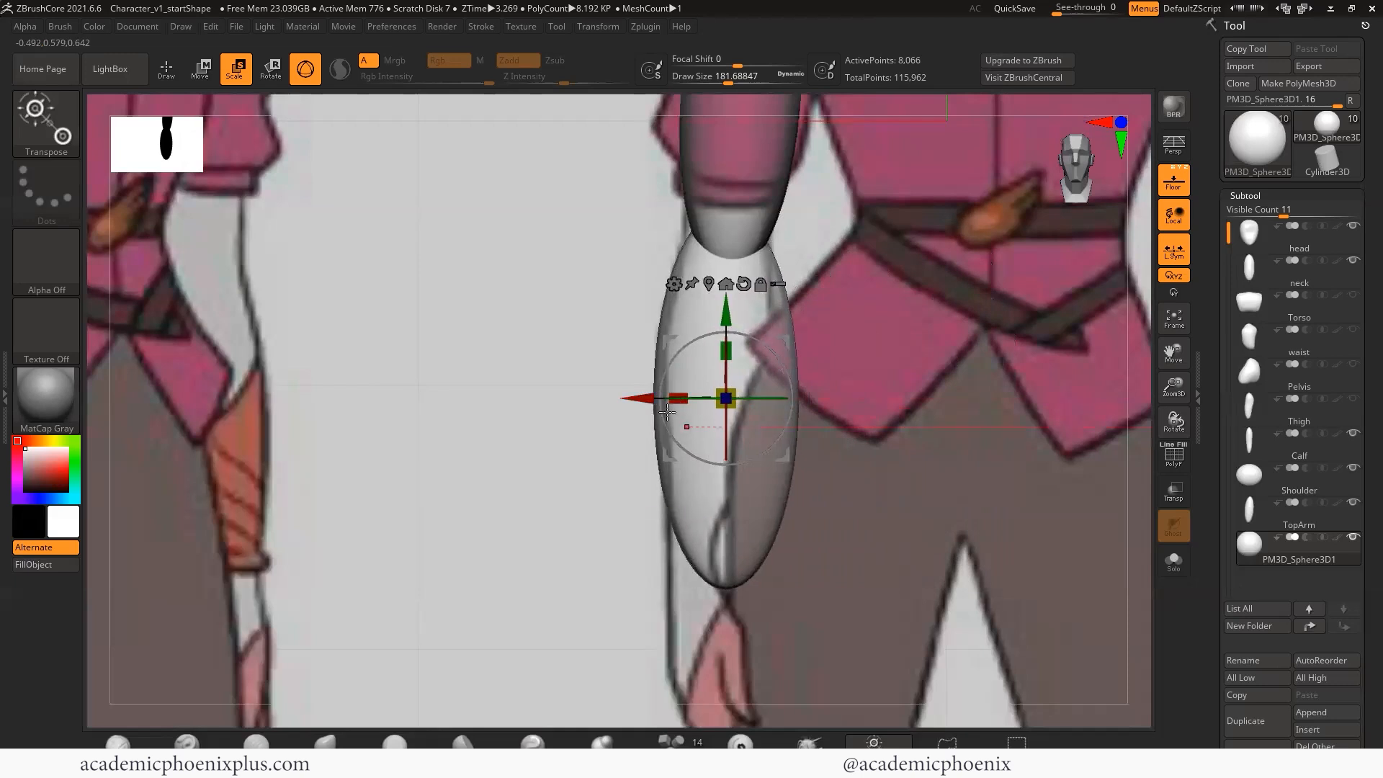
{"action": "left_click_drag", "start_coordinate": [694, 344], "coordinate": [696, 346]}
{"action": "left_click_drag", "start_coordinate": [678, 398], "coordinate": [629, 396]}
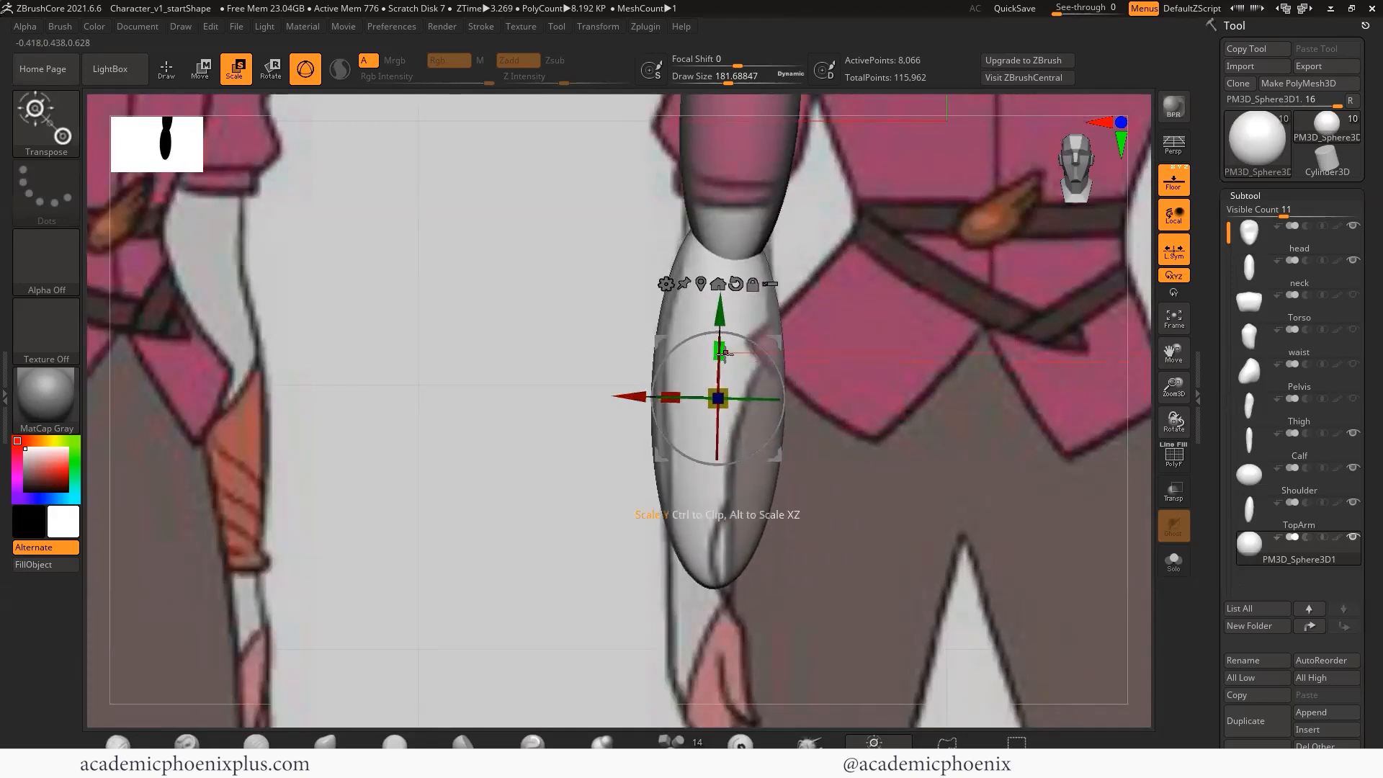
{"action": "left_click_drag", "start_coordinate": [721, 351], "coordinate": [720, 348]}
{"action": "left_click_drag", "start_coordinate": [633, 397], "coordinate": [674, 398]}
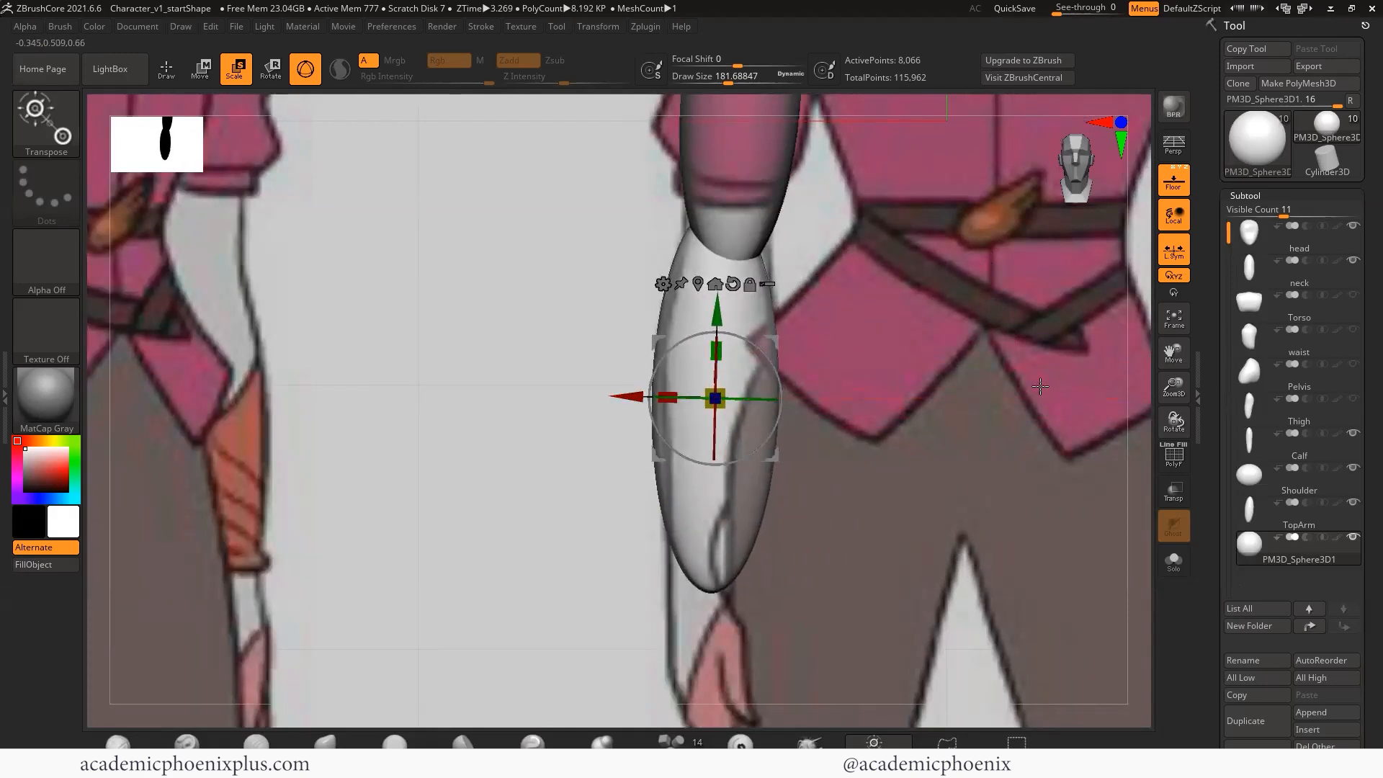
- Unhide the Torso, waist, Pelvis and Thigh subtools, checking the blocked-out body with the reference hidden before restoring it
{"action": "key", "text": "shift+p"}
{"action": "right_click_drag", "start_coordinate": [948, 415], "coordinate": [1024, 364], "text": "ctrl"}
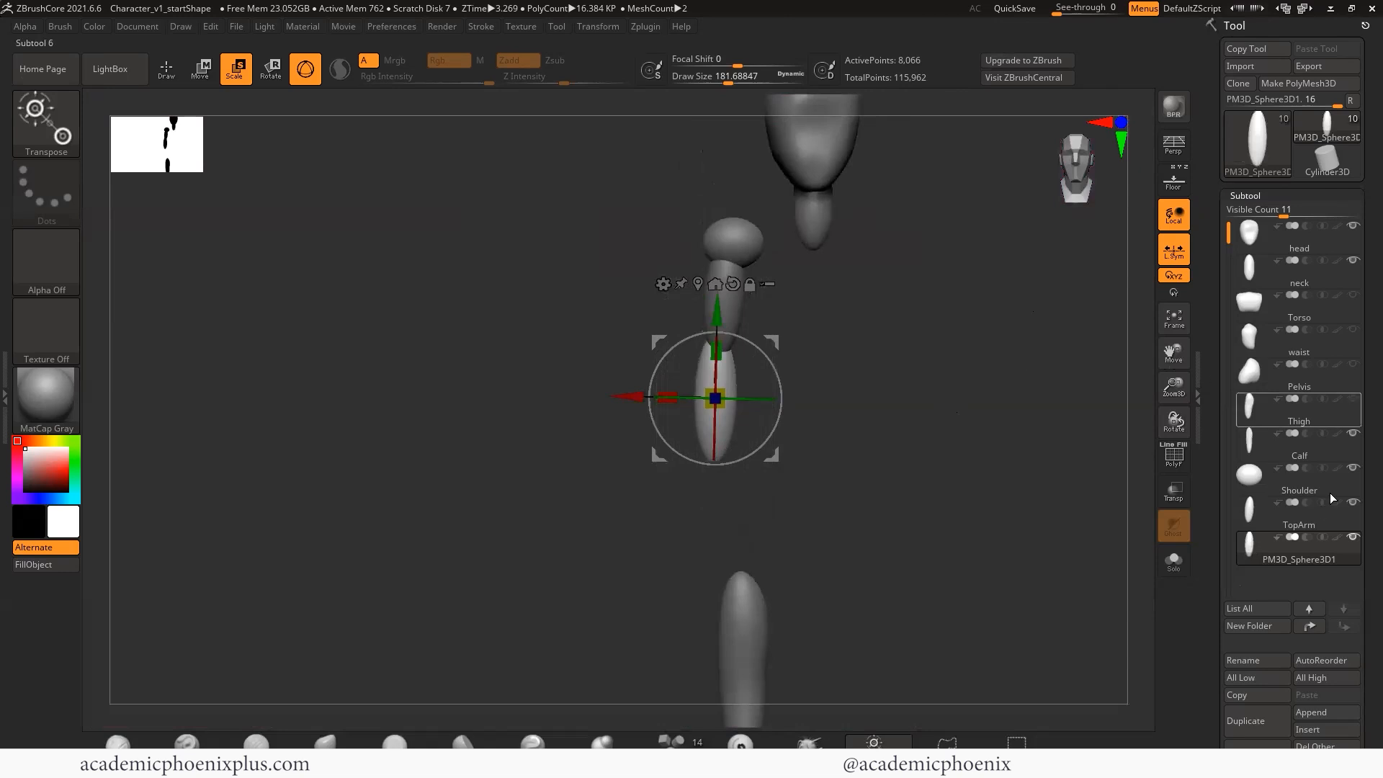
{"action": "left_click", "coordinate": [1352, 295]}
{"action": "left_click", "coordinate": [1352, 329]}
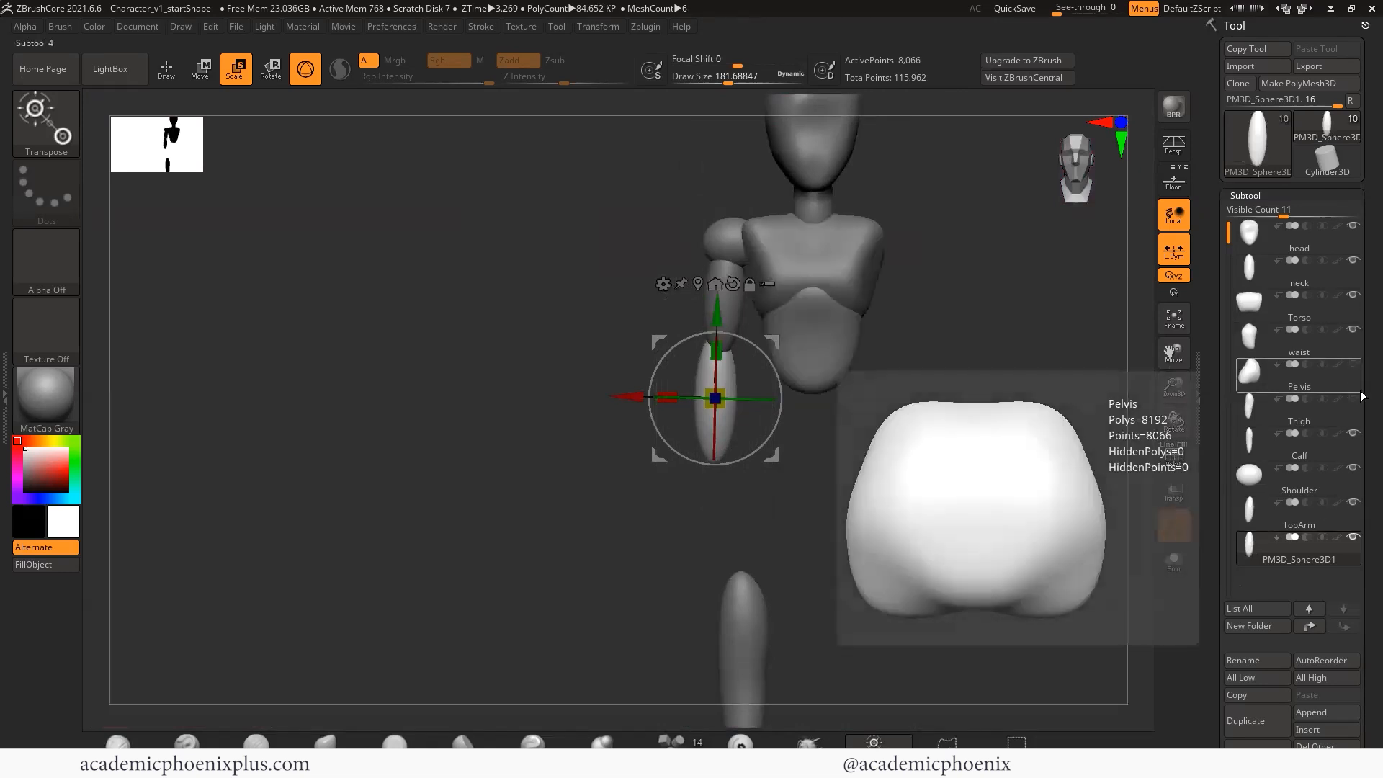
{"action": "left_click", "coordinate": [1353, 398]}
{"action": "left_click_drag", "start_coordinate": [1066, 539], "coordinate": [909, 537]}
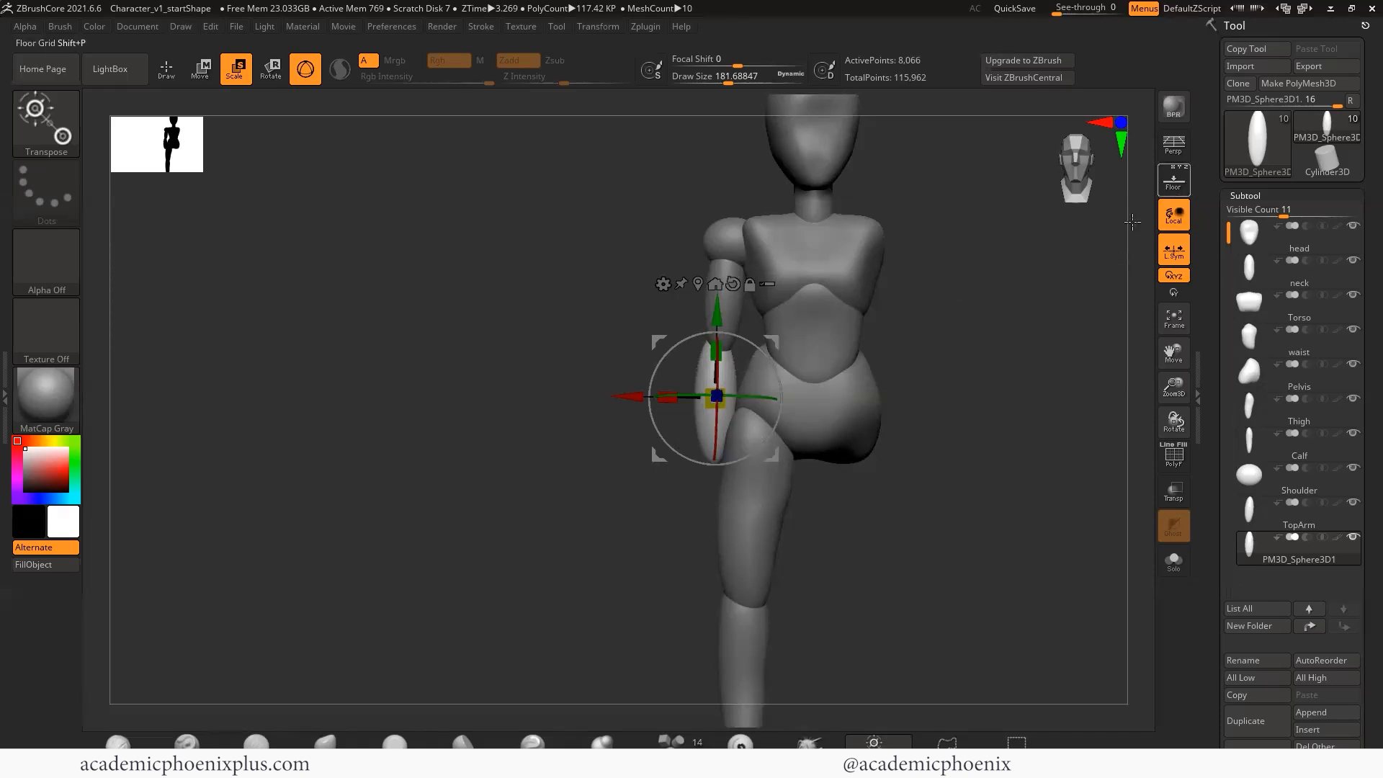
{"action": "key", "text": "shift+p"}
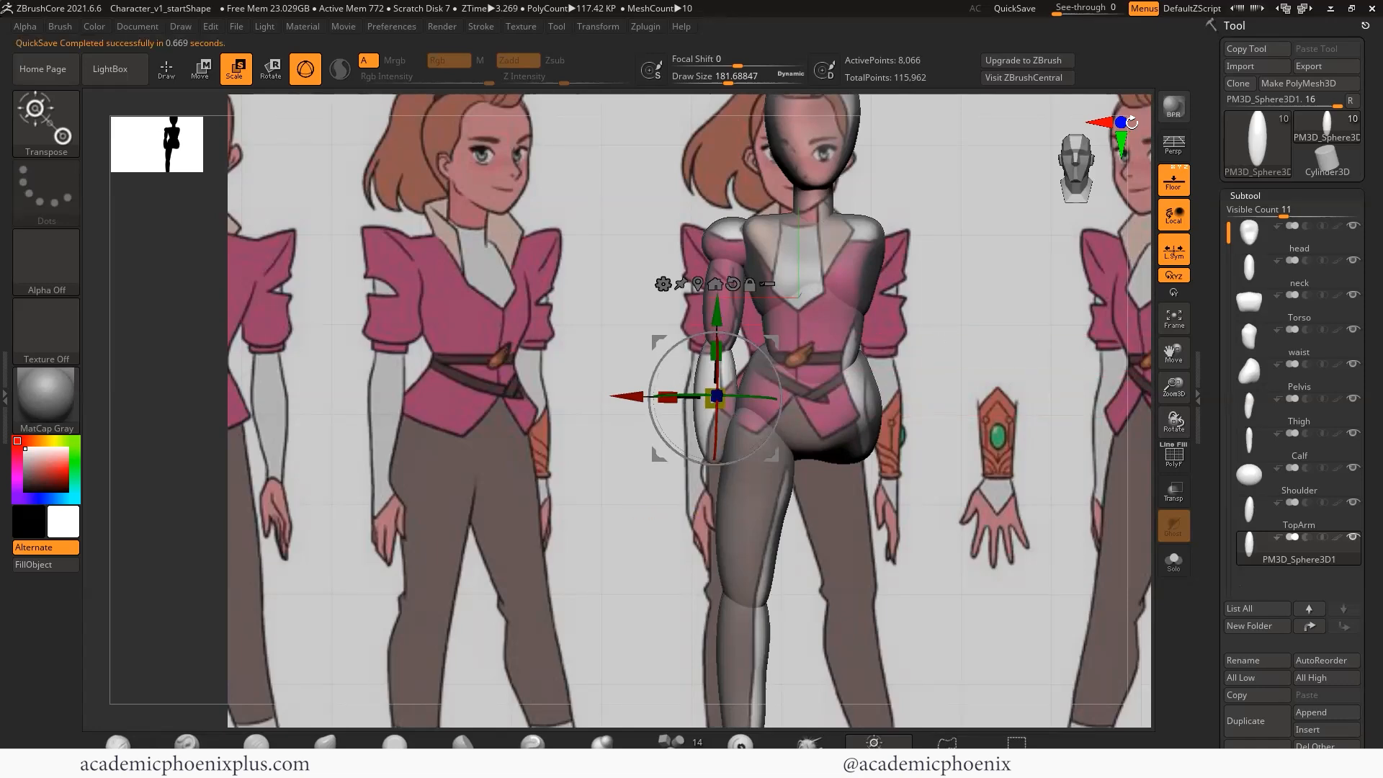
- Rename the forearm subtool as BottomArm
{"action": "left_click", "coordinate": [1122, 122]}
{"action": "left_click", "coordinate": [1124, 123]}
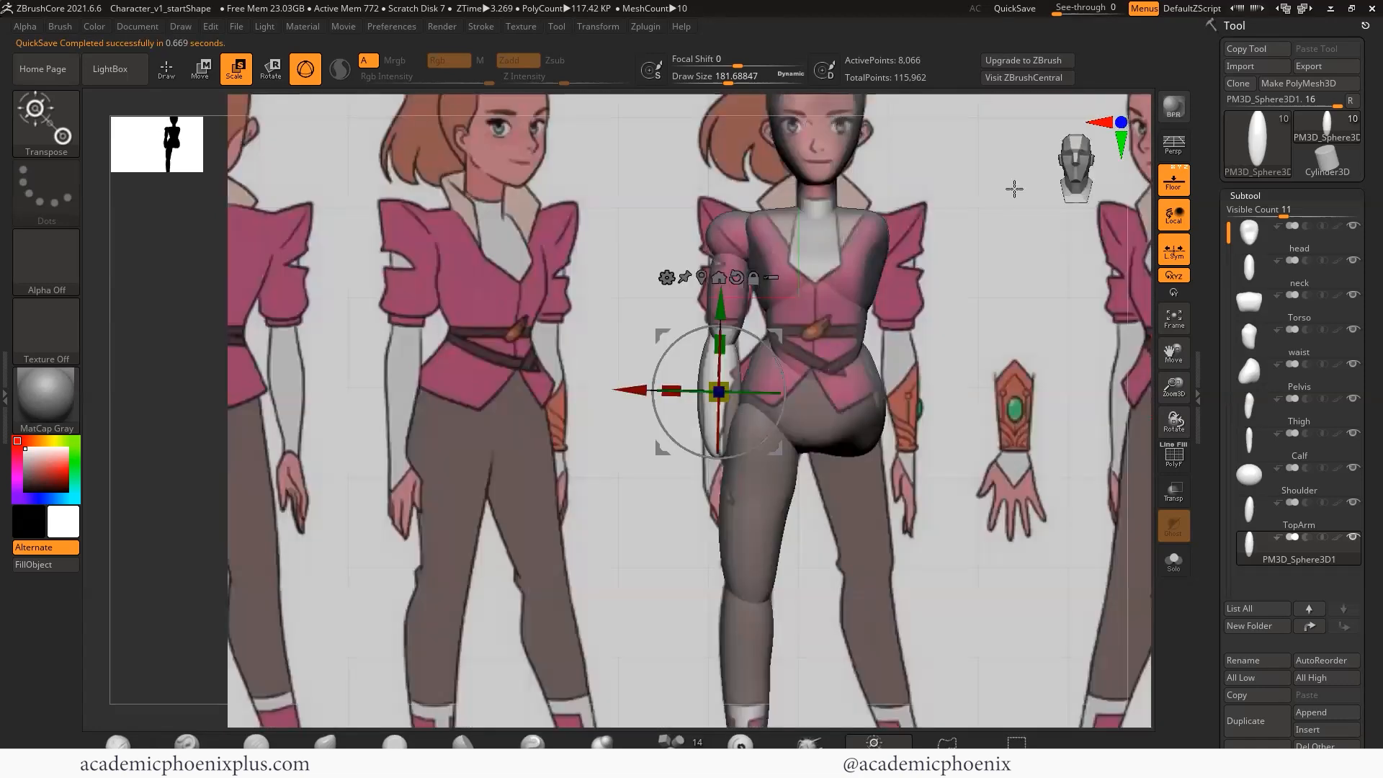
{"action": "right_click_drag", "start_coordinate": [1013, 189], "coordinate": [972, 288], "text": "ctrl"}
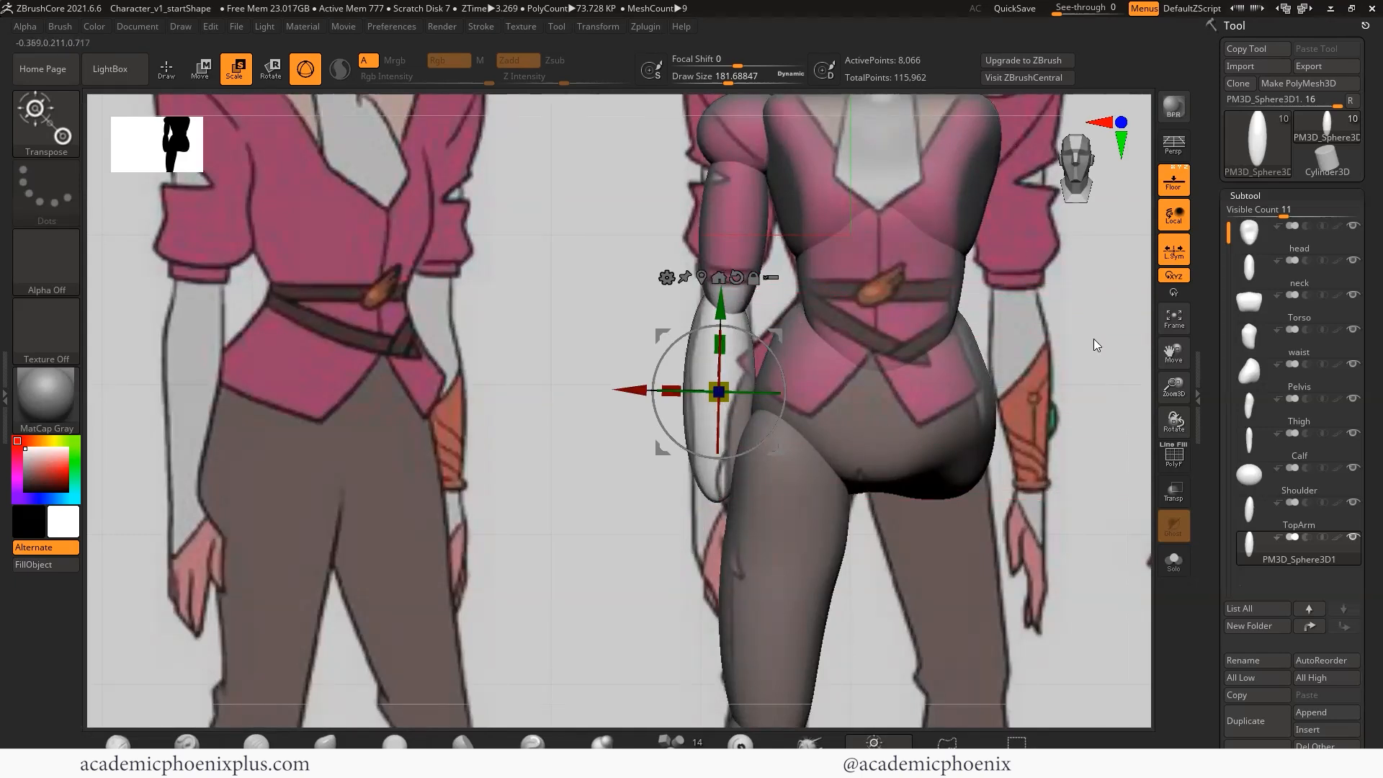
{"action": "left_click", "coordinate": [1253, 660]}
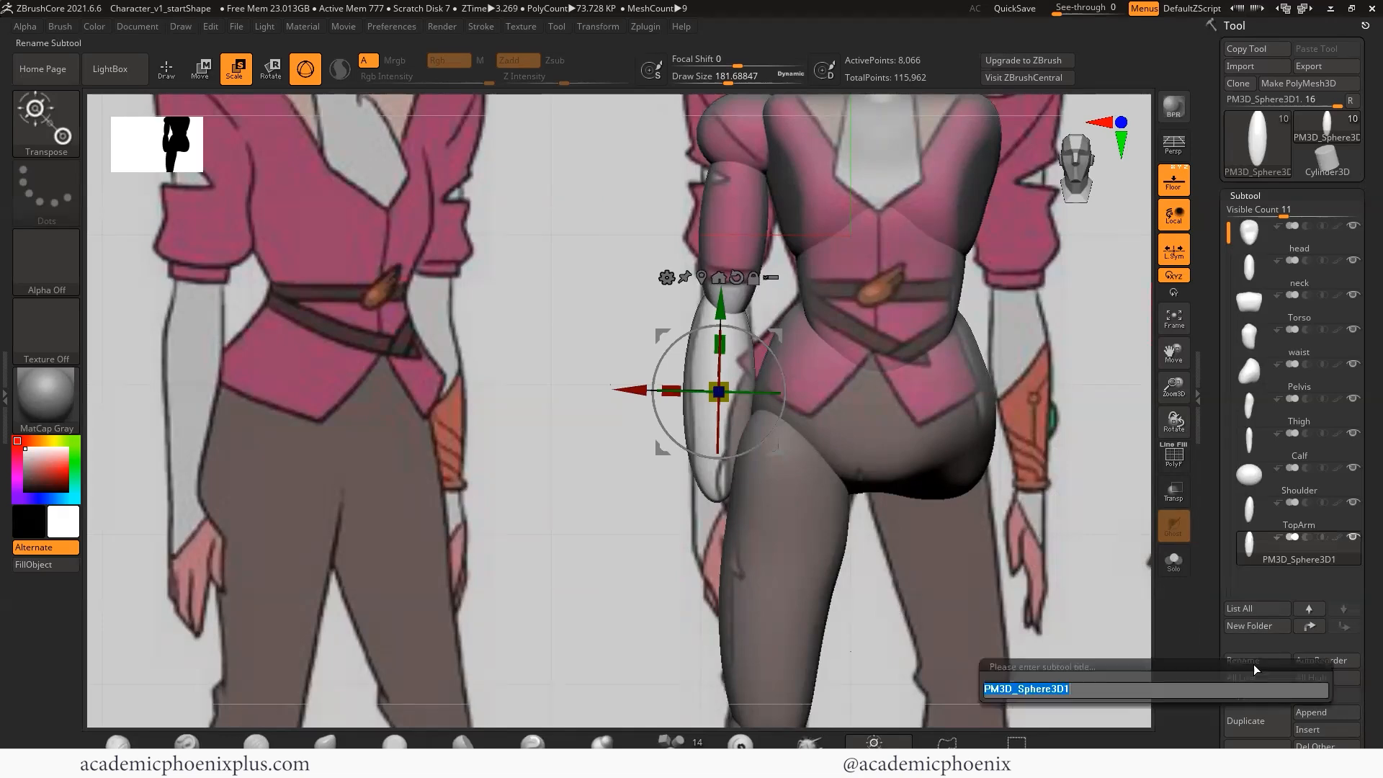
{"action": "type", "text": "BottomArm"}
{"action": "key", "text": "Return"}
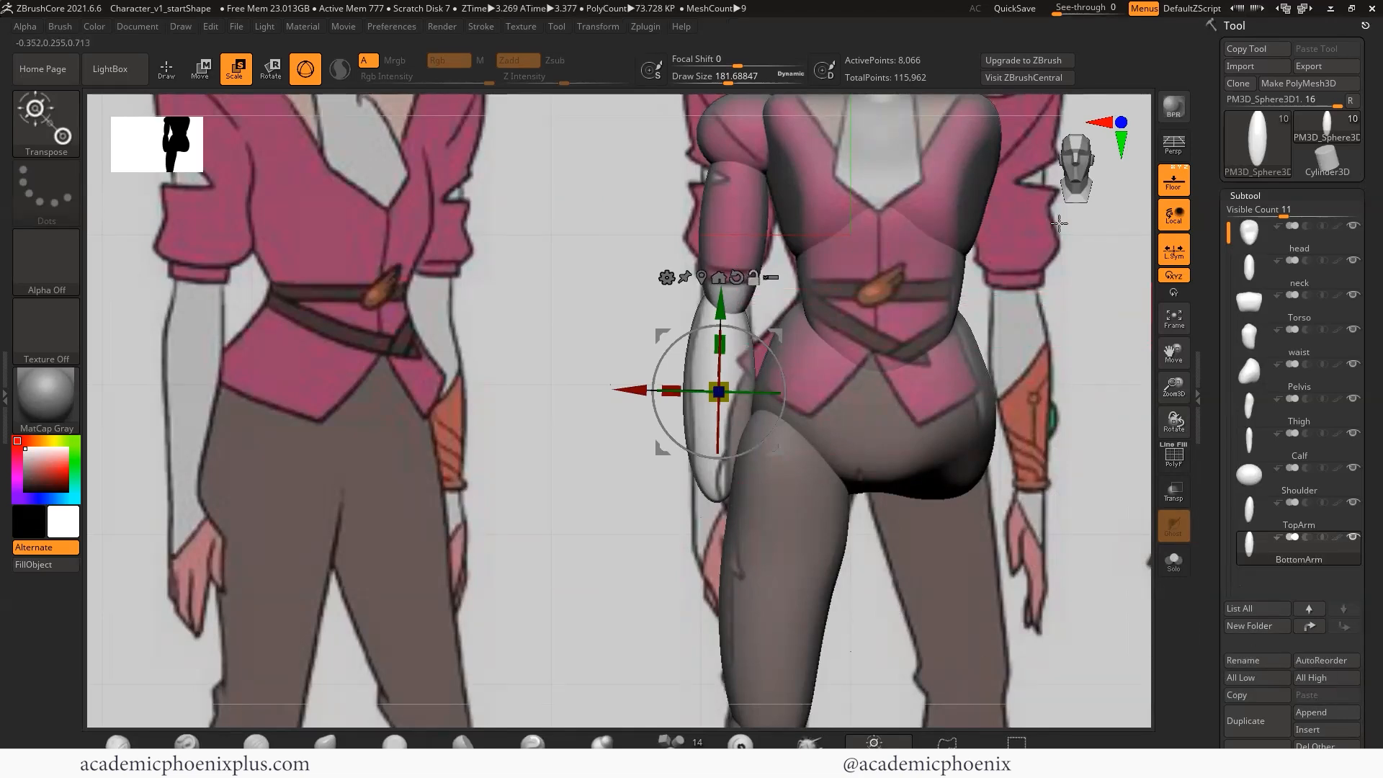
- Reshape the outer contour of the Shoulder subtool in front view with the Move brush
{"action": "left_click_drag", "start_coordinate": [1000, 232], "coordinate": [921, 397], "text": "alt"}
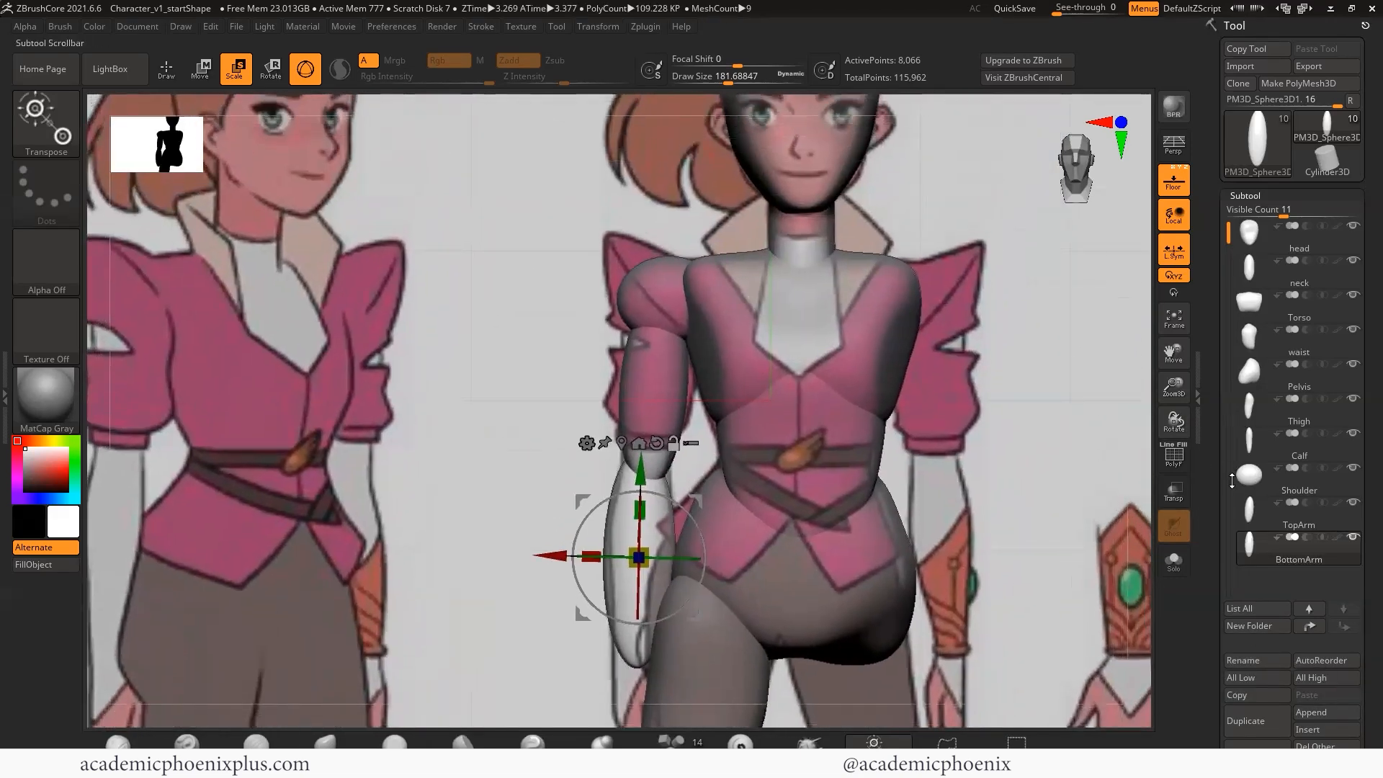
{"action": "left_click", "coordinate": [1253, 477]}
{"action": "key", "text": "q"}
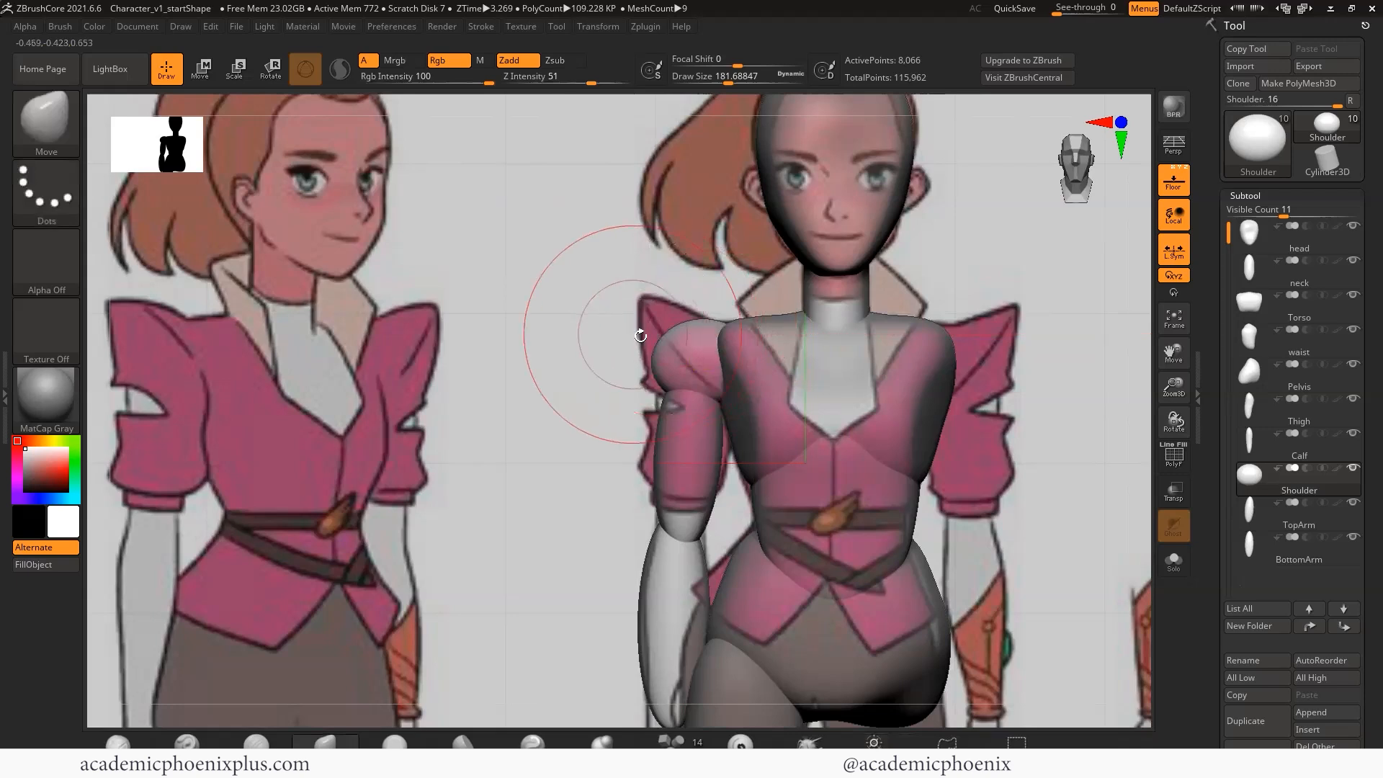
{"action": "left_click_drag", "start_coordinate": [657, 343], "coordinate": [728, 322]}
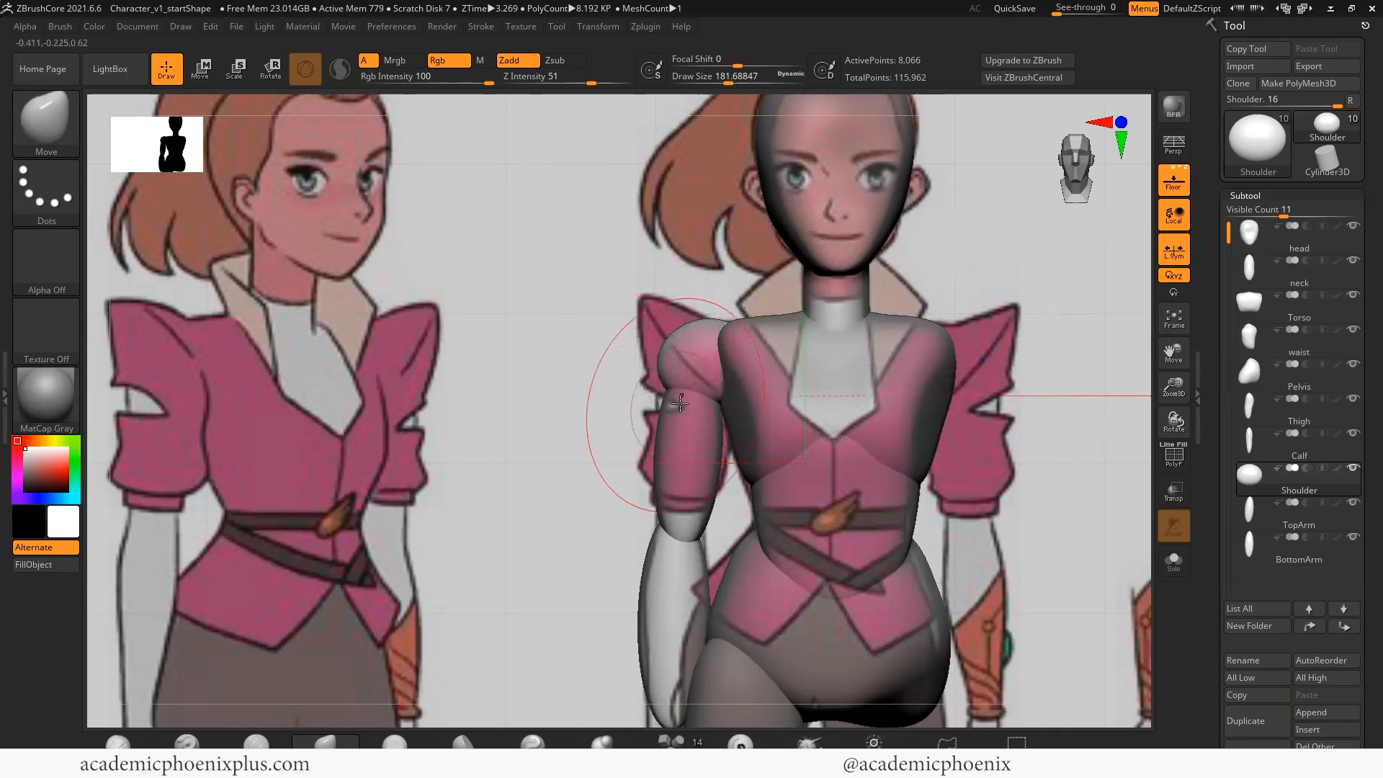
- Reshape the lower end of the TopArm near the elbow with the Move brush and reduce the draw size to about 94
{"action": "left_click", "coordinate": [666, 394], "text": "alt"}
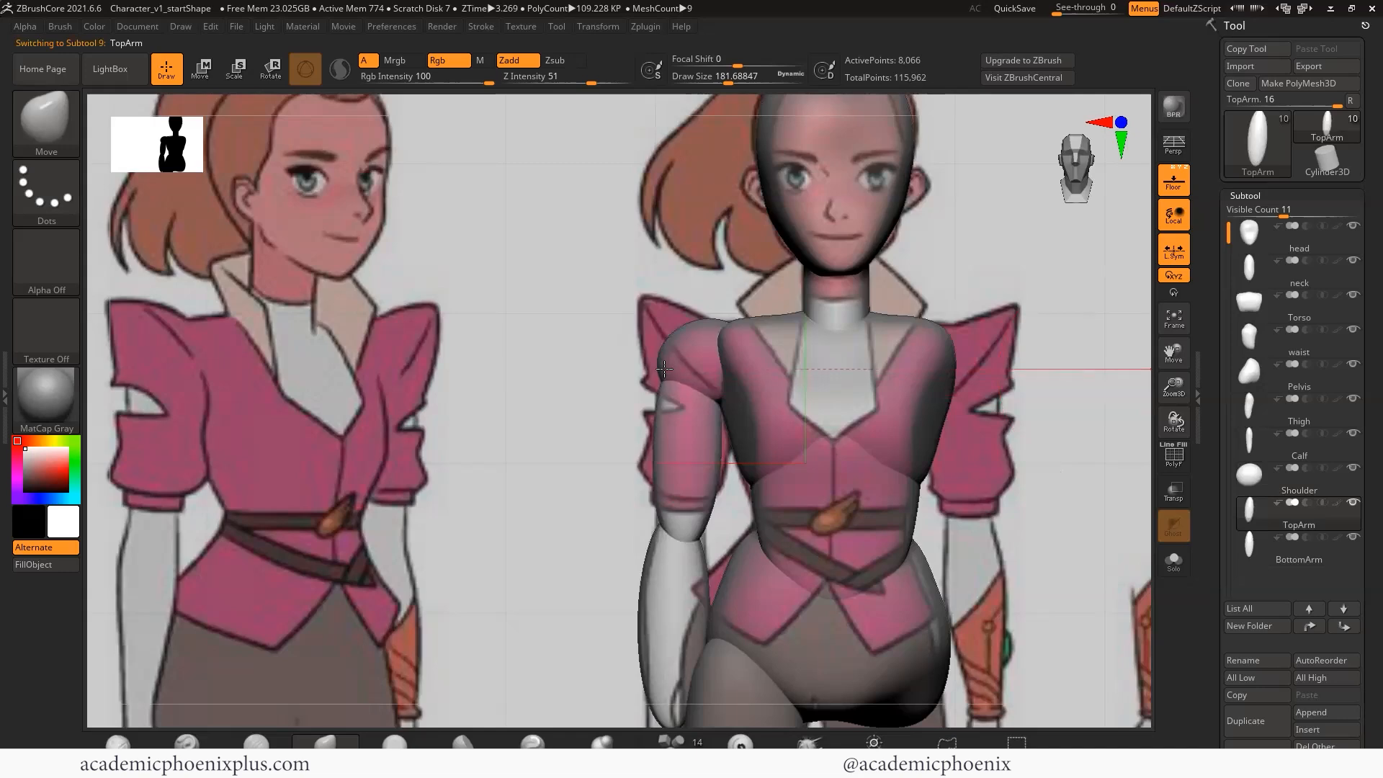
{"action": "left_click_drag", "start_coordinate": [587, 525], "coordinate": [585, 569], "text": "alt"}
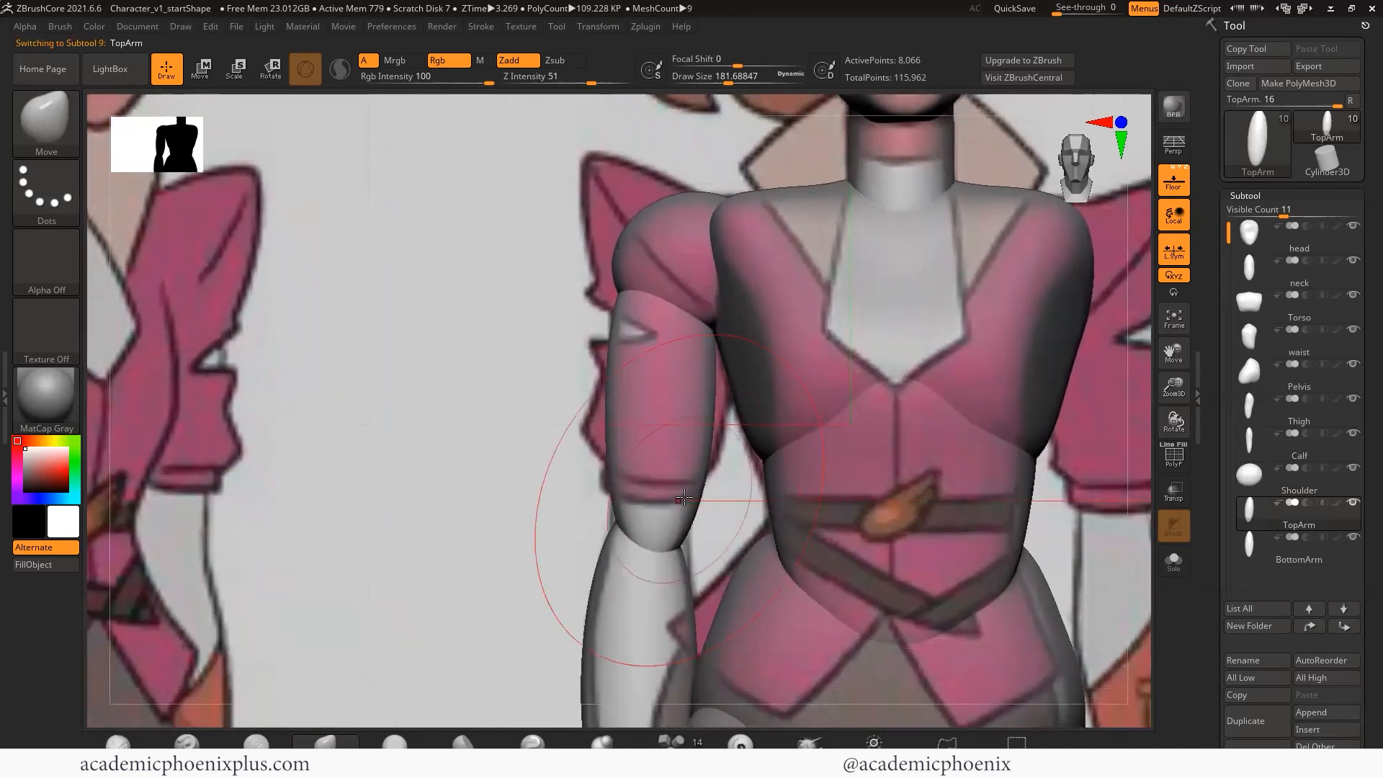
{"action": "left_click_drag", "start_coordinate": [684, 498], "coordinate": [666, 525]}
{"action": "key", "text": "space"}
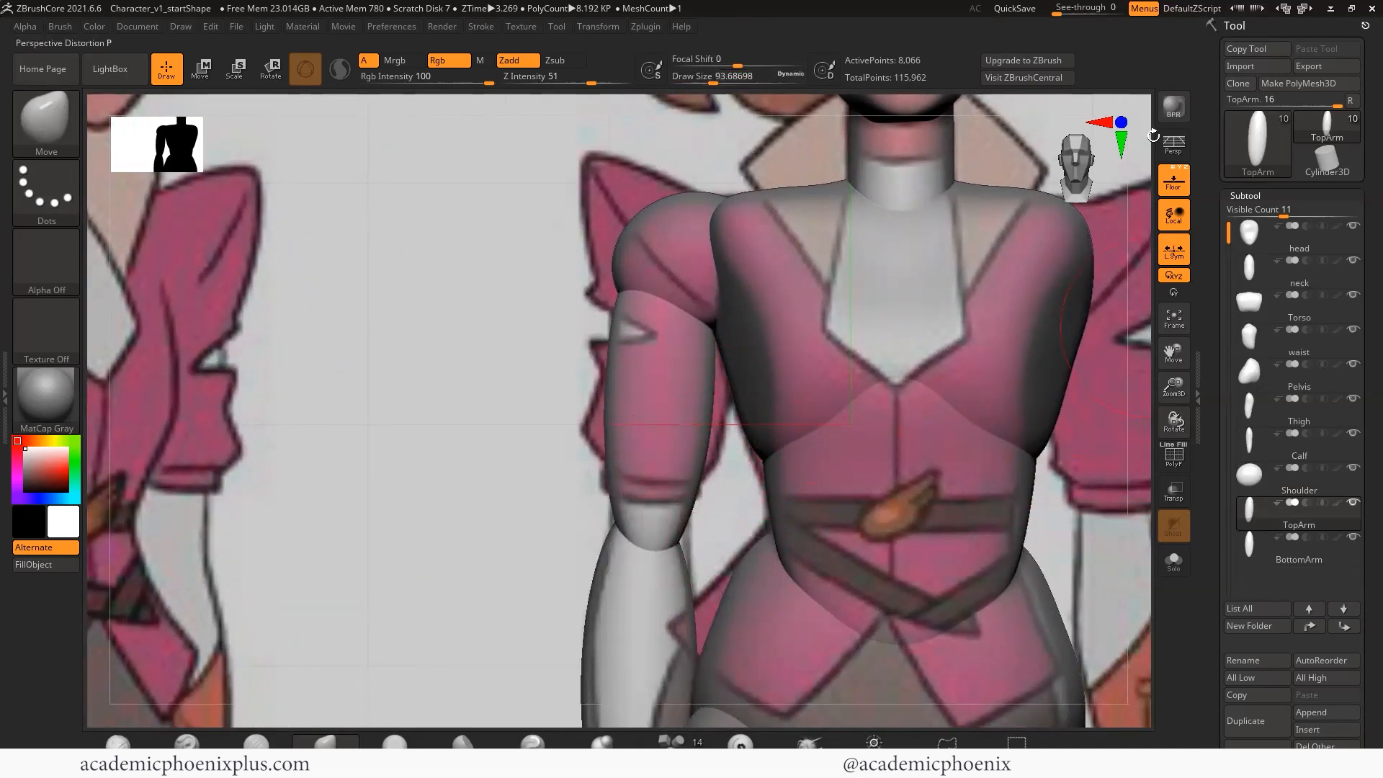
- Shape the inner and outer contours of the BottomArm to the front-view reference with the Move brush at a draw size of about 108
{"action": "left_click", "coordinate": [1296, 549]}
{"action": "left_click_drag", "start_coordinate": [512, 413], "coordinate": [510, 259], "text": "alt"}
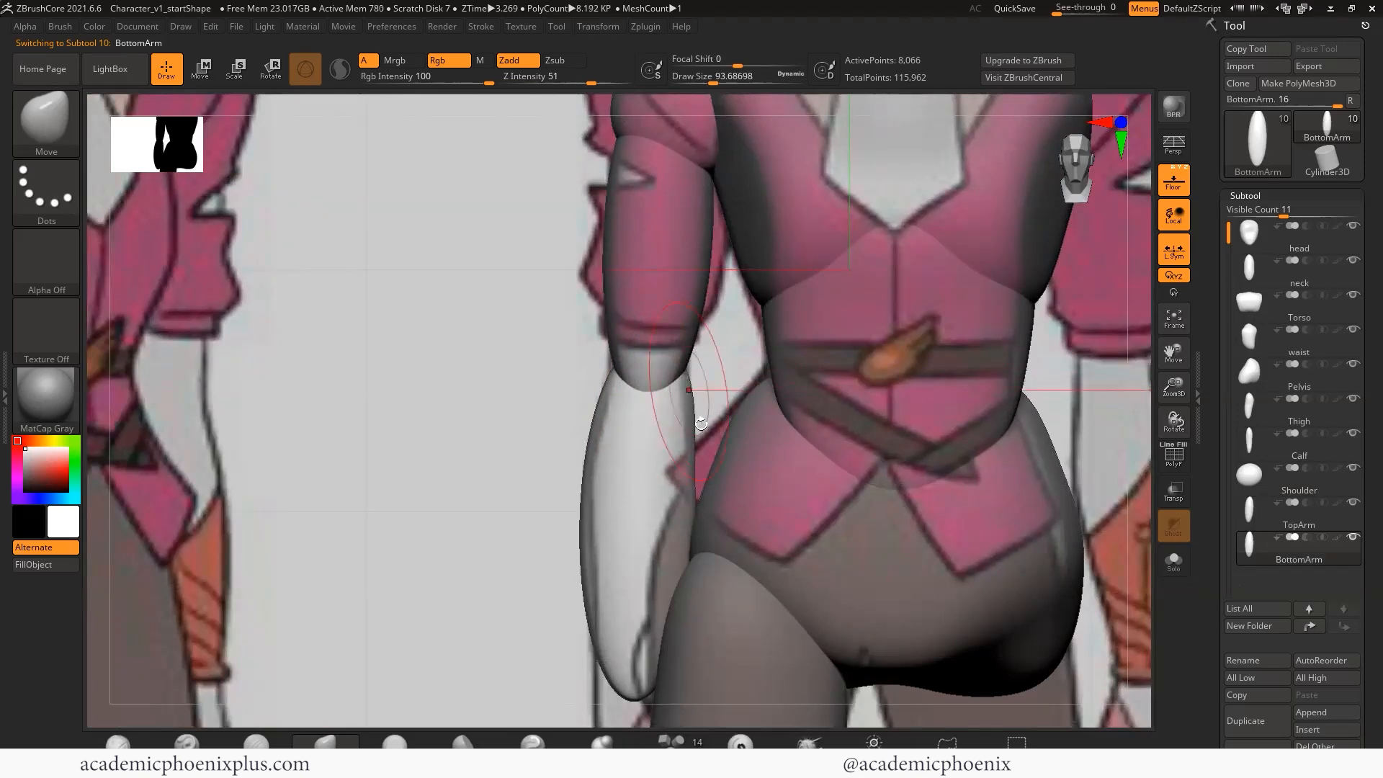
{"action": "left_click_drag", "start_coordinate": [701, 423], "coordinate": [672, 427]}
{"action": "key", "text": "space"}
{"action": "left_click_drag", "start_coordinate": [679, 513], "coordinate": [682, 513]}
{"action": "left_click_drag", "start_coordinate": [688, 504], "coordinate": [683, 503]}
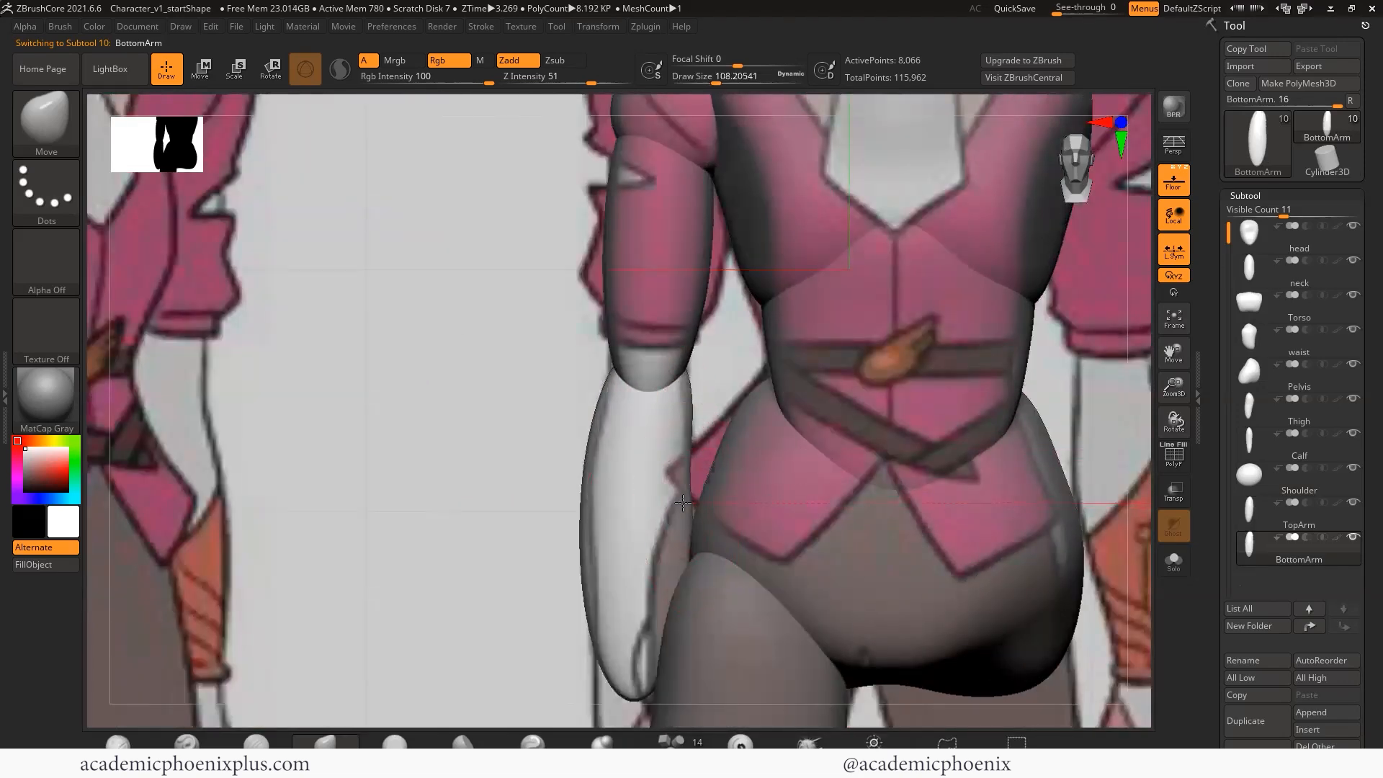
{"action": "left_click_drag", "start_coordinate": [589, 424], "coordinate": [597, 425]}
{"action": "left_click_drag", "start_coordinate": [592, 502], "coordinate": [599, 504]}
{"action": "left_click_drag", "start_coordinate": [599, 594], "coordinate": [555, 401]}
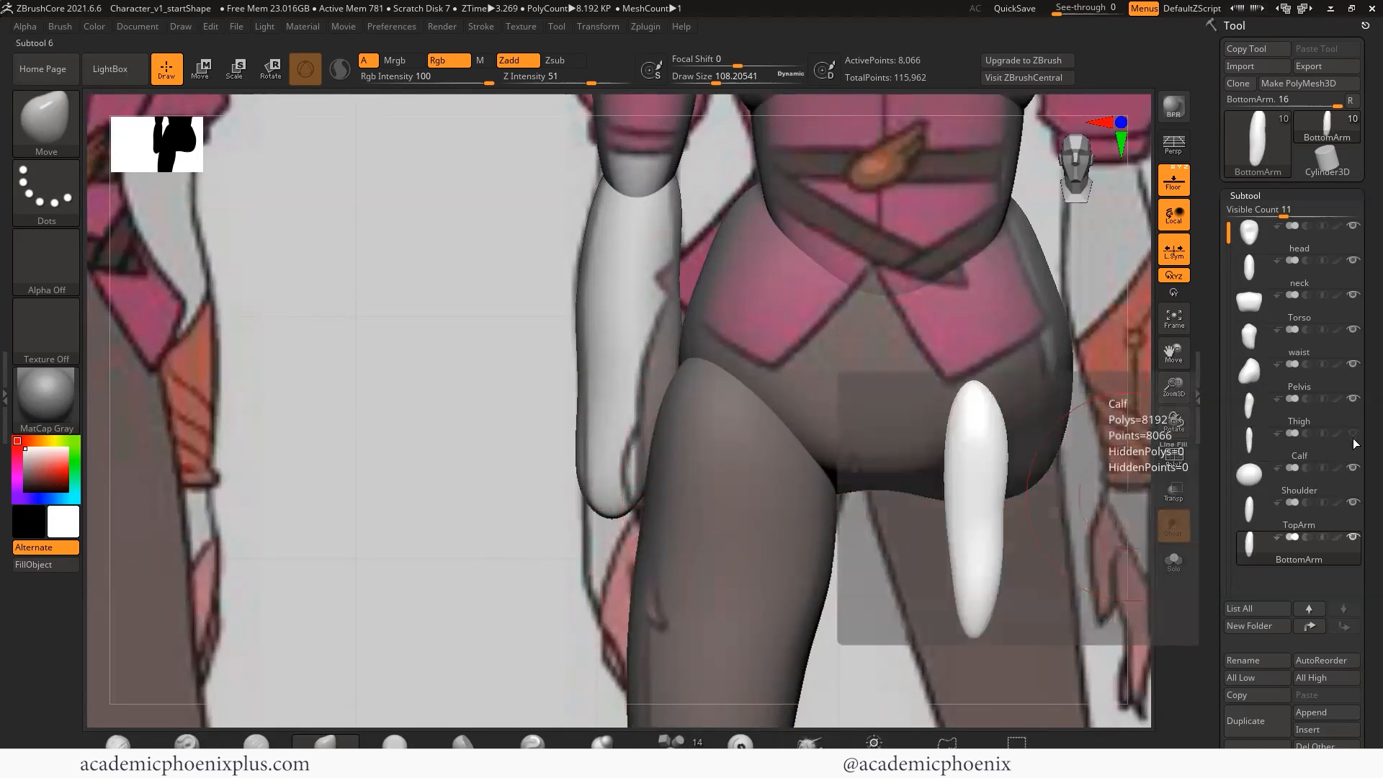
- Hide the Shoulder, Thigh and Pelvis subtools to clear the view around the arm, keeping the floor reference on
{"action": "left_click", "coordinate": [1352, 471]}
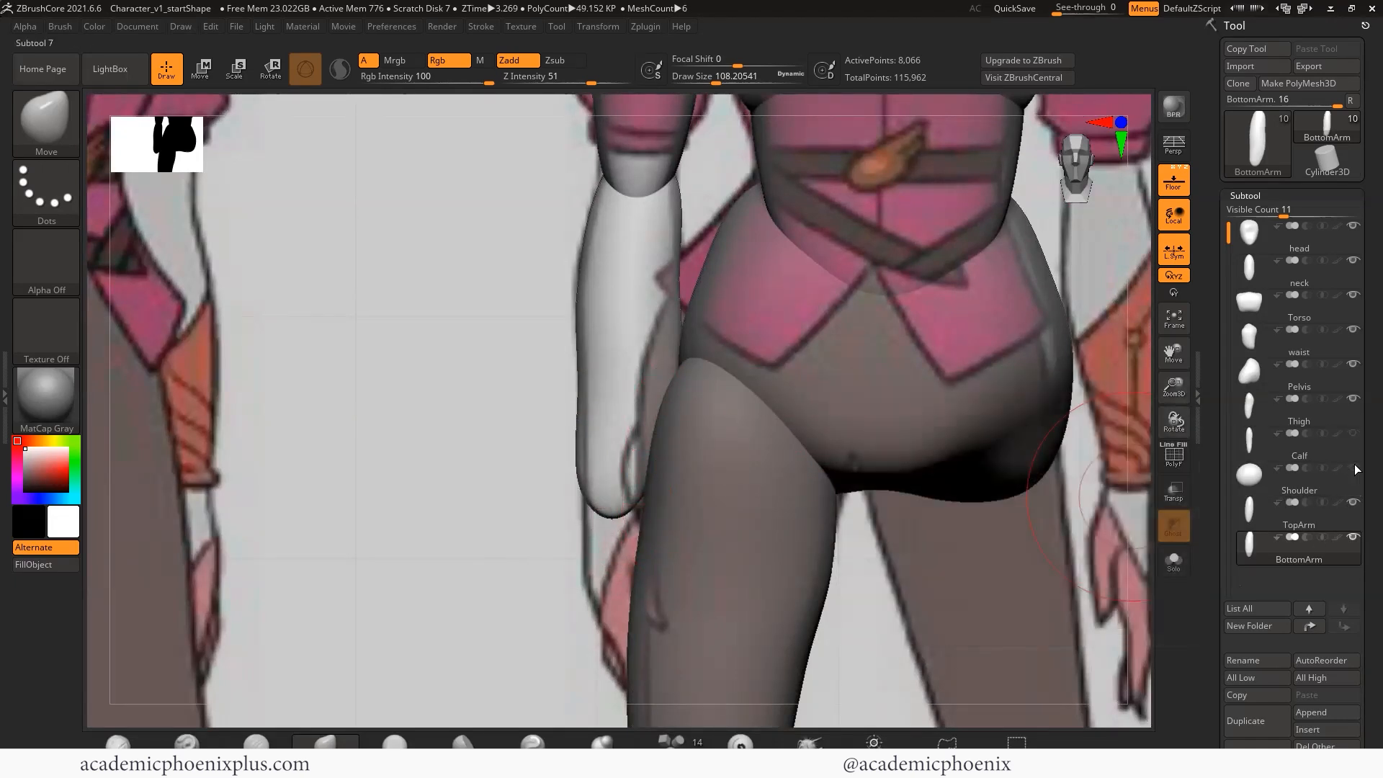
{"action": "left_click", "coordinate": [1353, 401]}
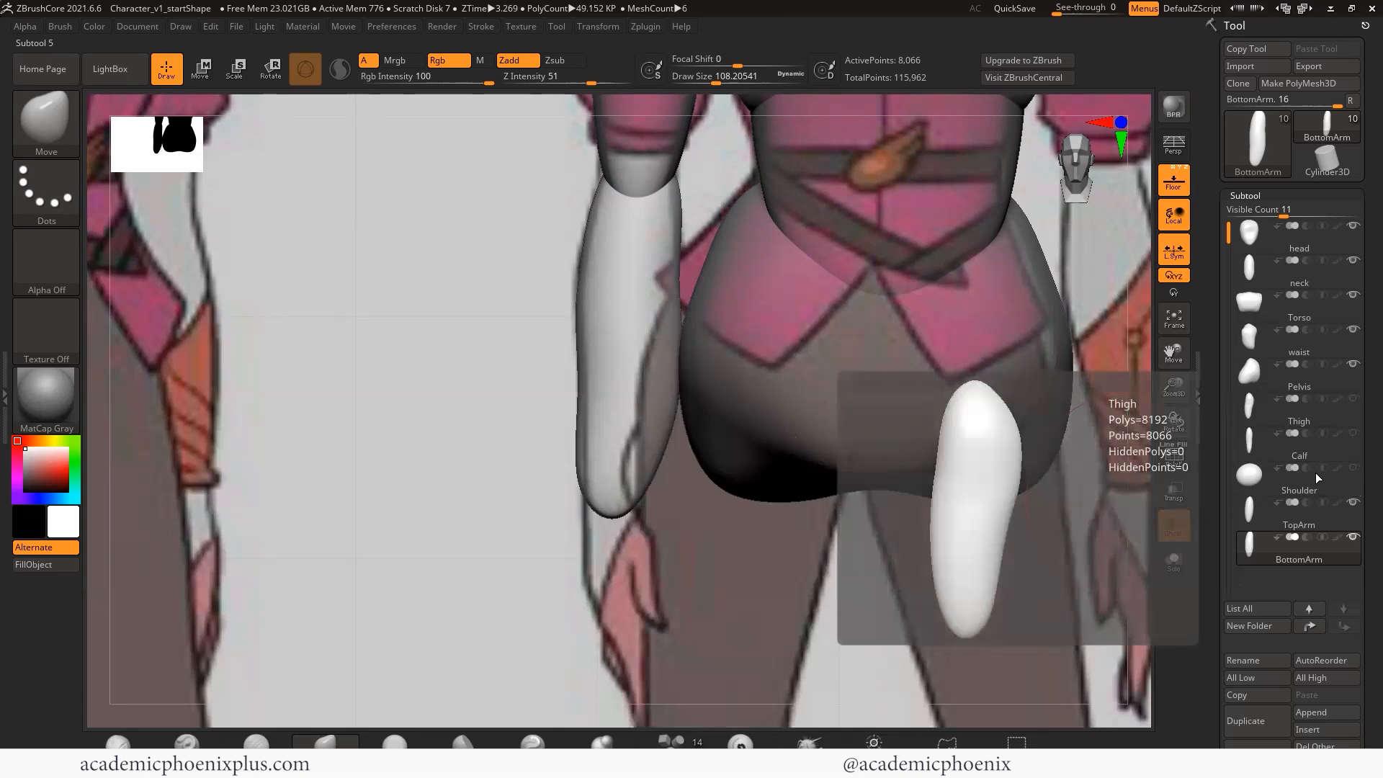
{"action": "left_click", "coordinate": [1346, 364]}
{"action": "mouse_move", "coordinate": [805, 476]}
{"action": "left_mouse_down"}
{"action": "mouse_move", "coordinate": [852, 478]}
{"action": "mouse_move", "coordinate": [818, 476]}
{"action": "left_mouse_up"}
{"action": "left_click", "coordinate": [1176, 180]}
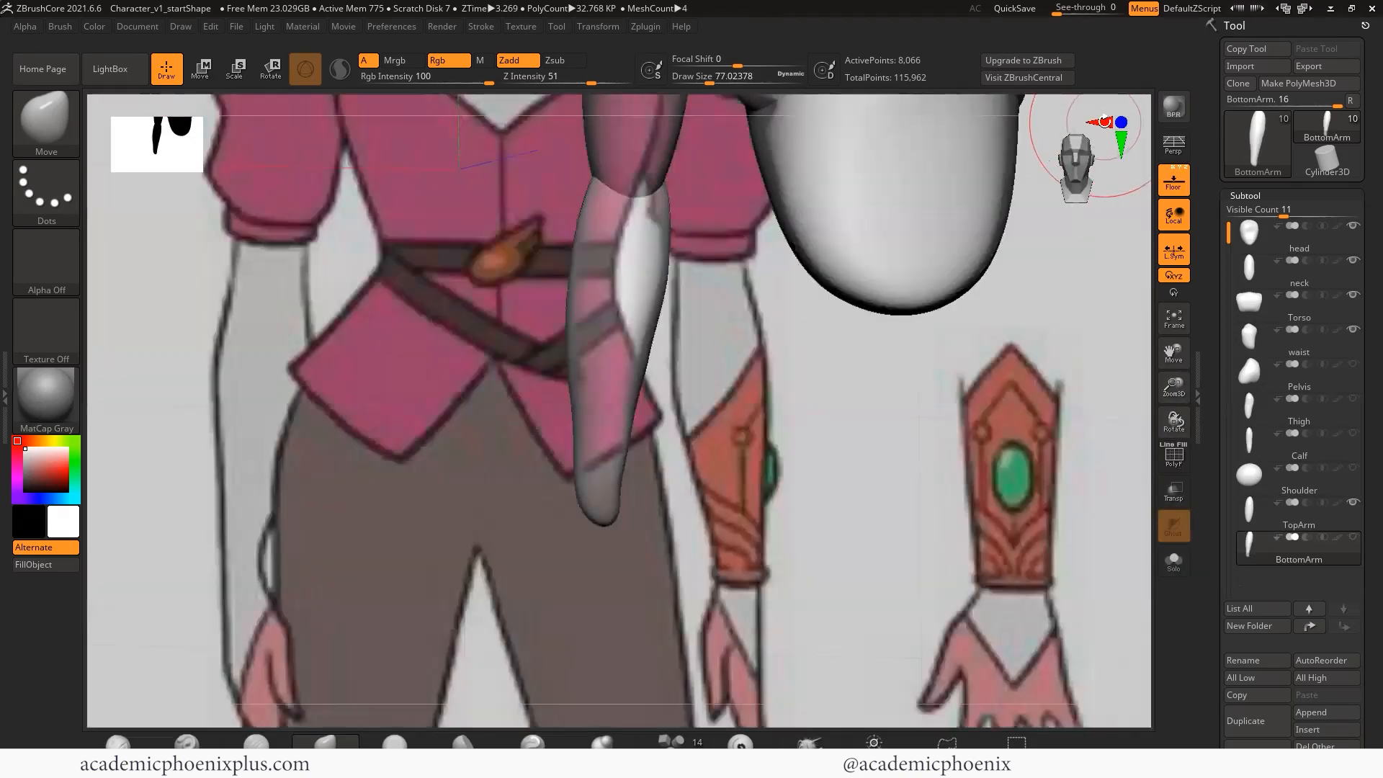
- Switch to the side view and hide the waist, Torso and neck subtools to expose the arm
{"action": "left_click", "coordinate": [1099, 124]}
{"action": "left_click", "coordinate": [1097, 124]}
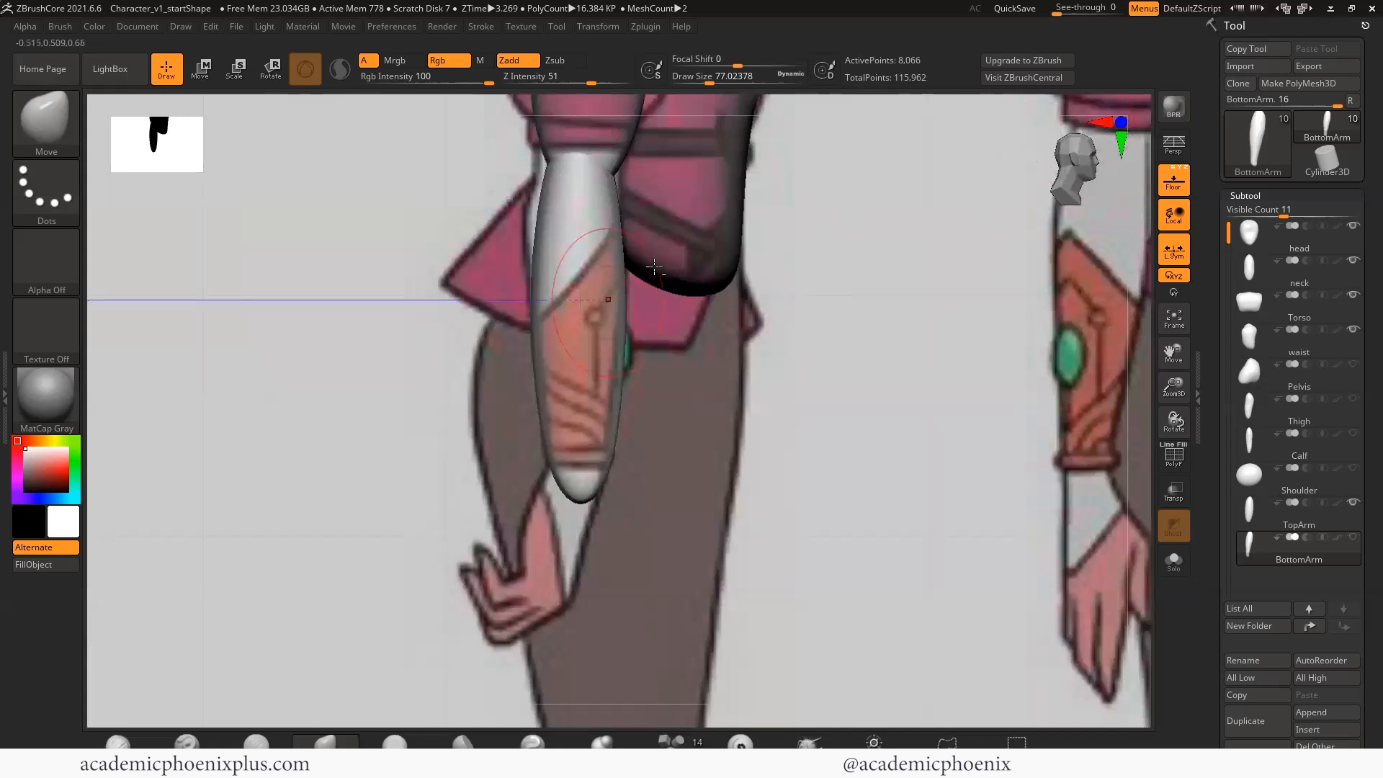
{"action": "left_click_drag", "start_coordinate": [773, 126], "coordinate": [712, 475], "text": "alt"}
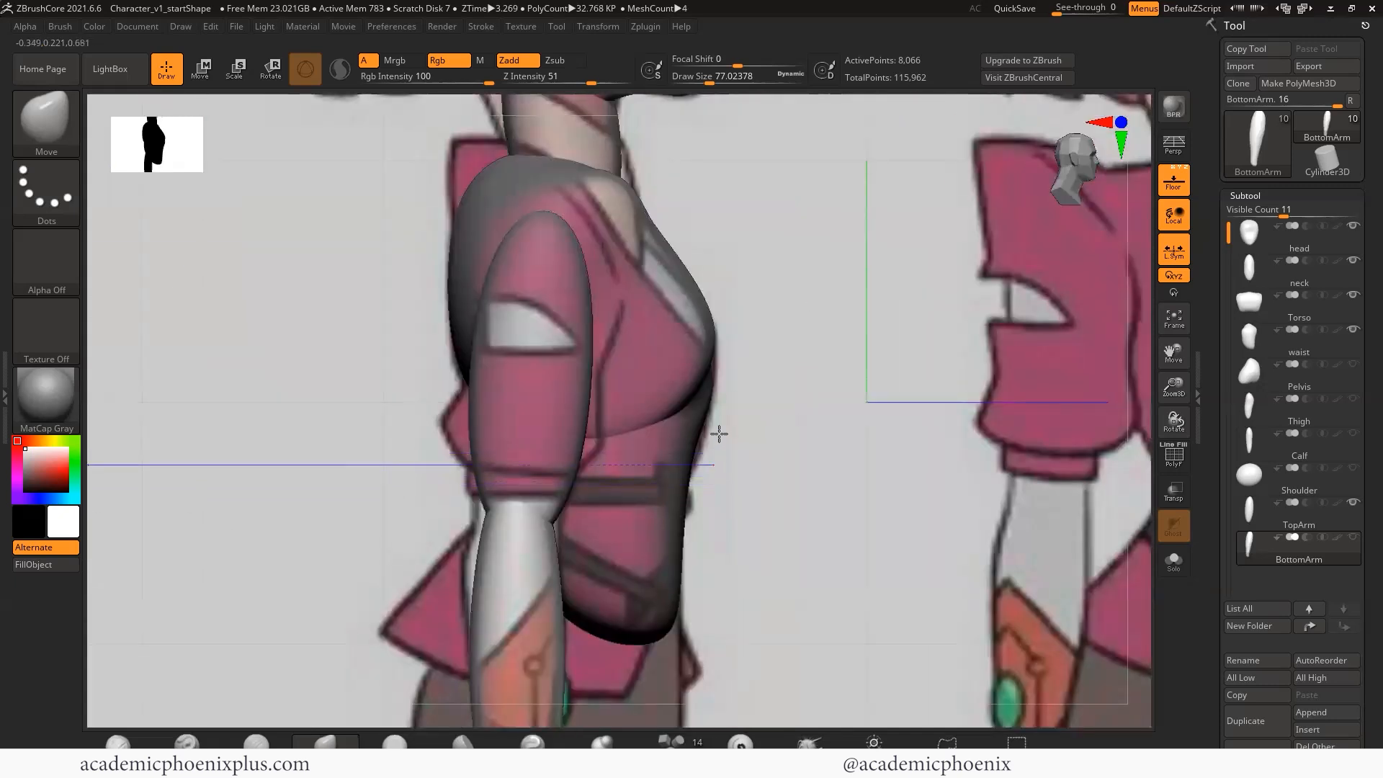
{"action": "left_click", "coordinate": [1355, 331]}
{"action": "left_click", "coordinate": [1354, 296]}
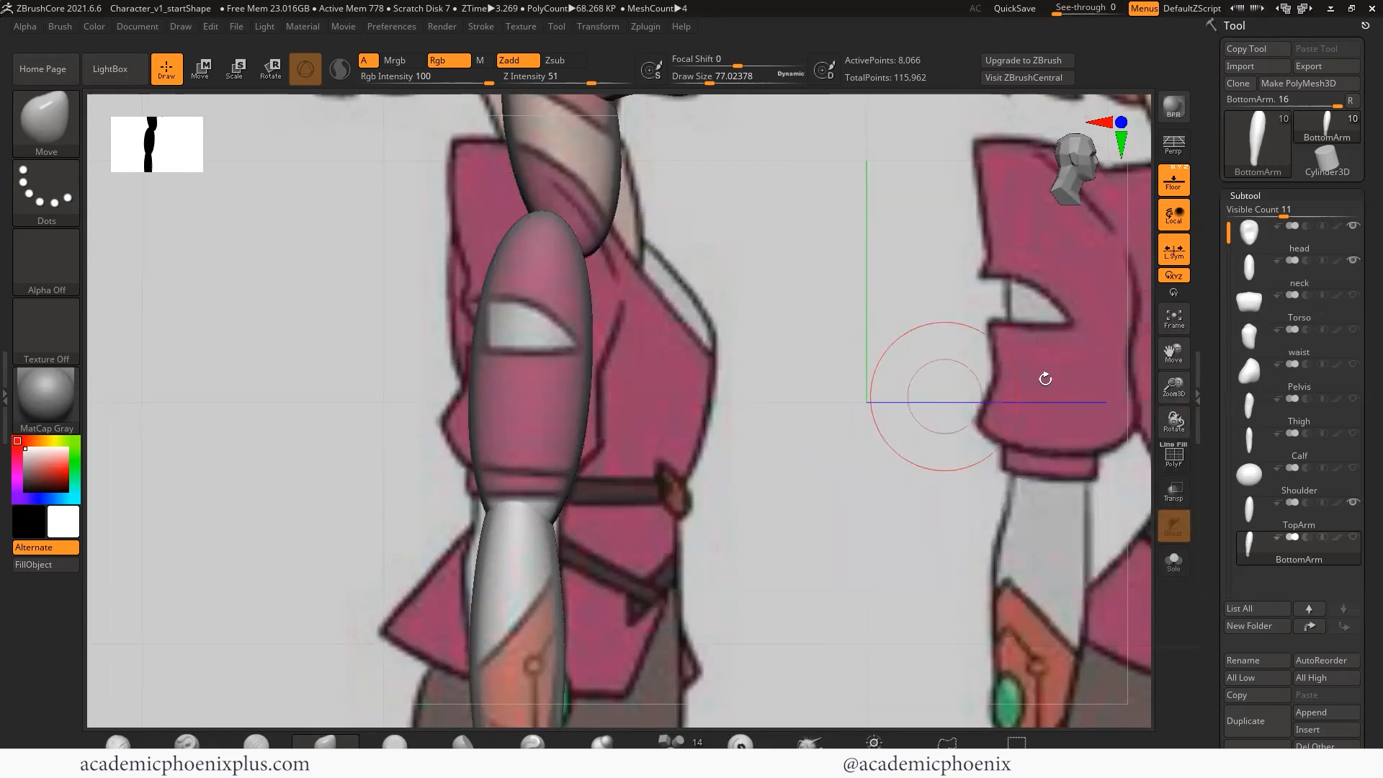
{"action": "left_click", "coordinate": [1352, 260]}
- Fit the Shoulder subtool to the side-view reference and show the BottomArm with the rest of the arm
{"action": "left_click", "coordinate": [1245, 480]}
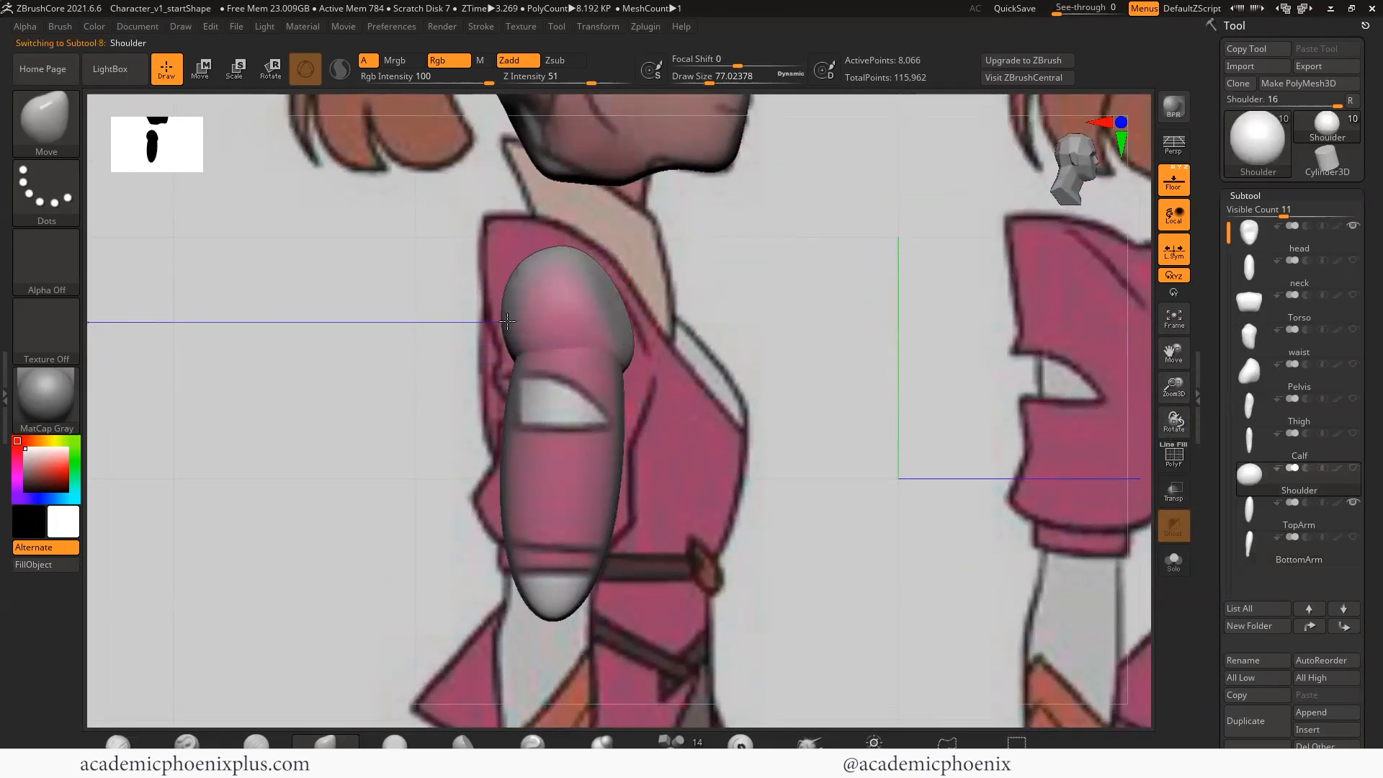
{"action": "left_click", "coordinate": [1353, 468]}
{"action": "left_click", "coordinate": [1353, 467]}
{"action": "left_click", "coordinate": [1352, 536]}
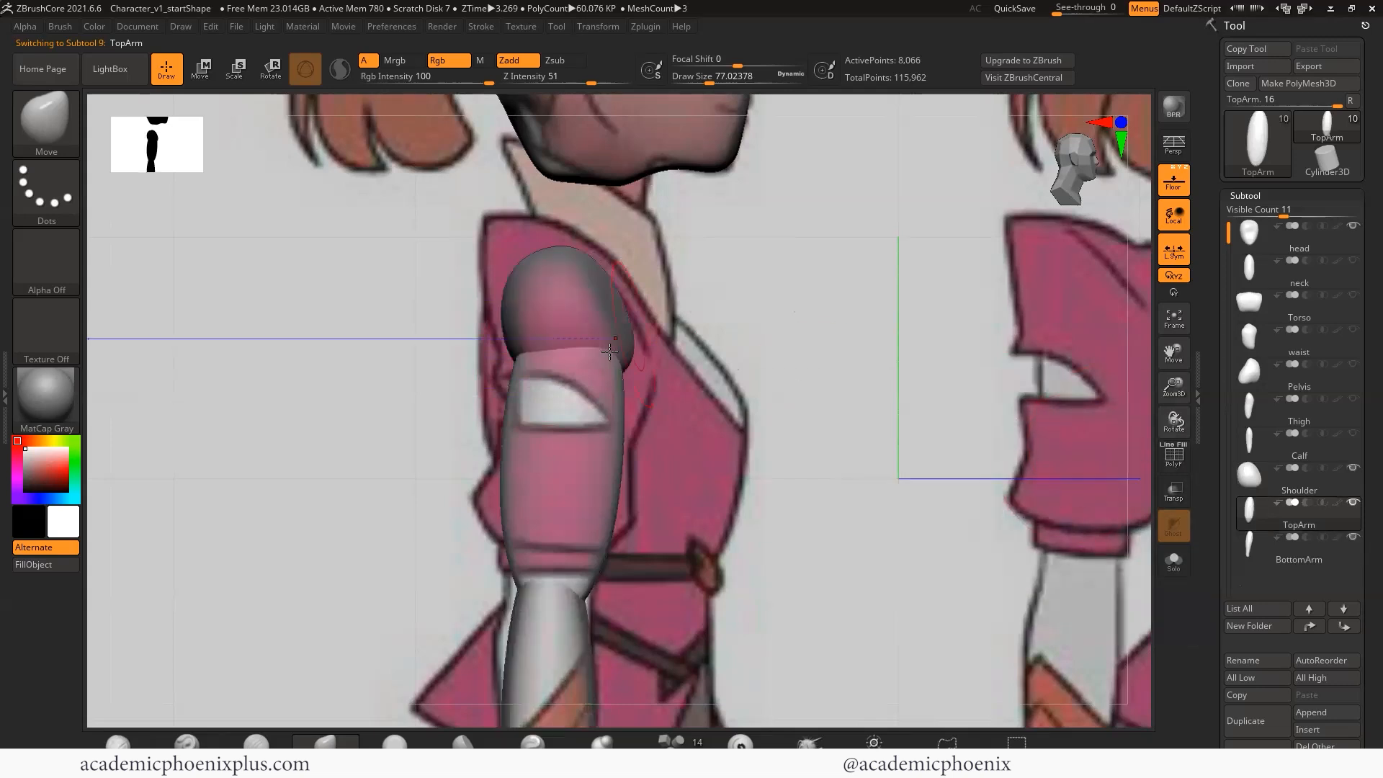
- Reshape the TopArm in side view from the elbow up to where it meets the Shoulder
{"action": "mouse_move", "coordinate": [529, 568]}
{"action": "left_mouse_down"}
{"action": "mouse_move", "coordinate": [524, 582]}
{"action": "mouse_move", "coordinate": [585, 593]}
{"action": "left_mouse_up"}
{"action": "left_click_drag", "start_coordinate": [795, 445], "coordinate": [799, 436], "text": "alt"}
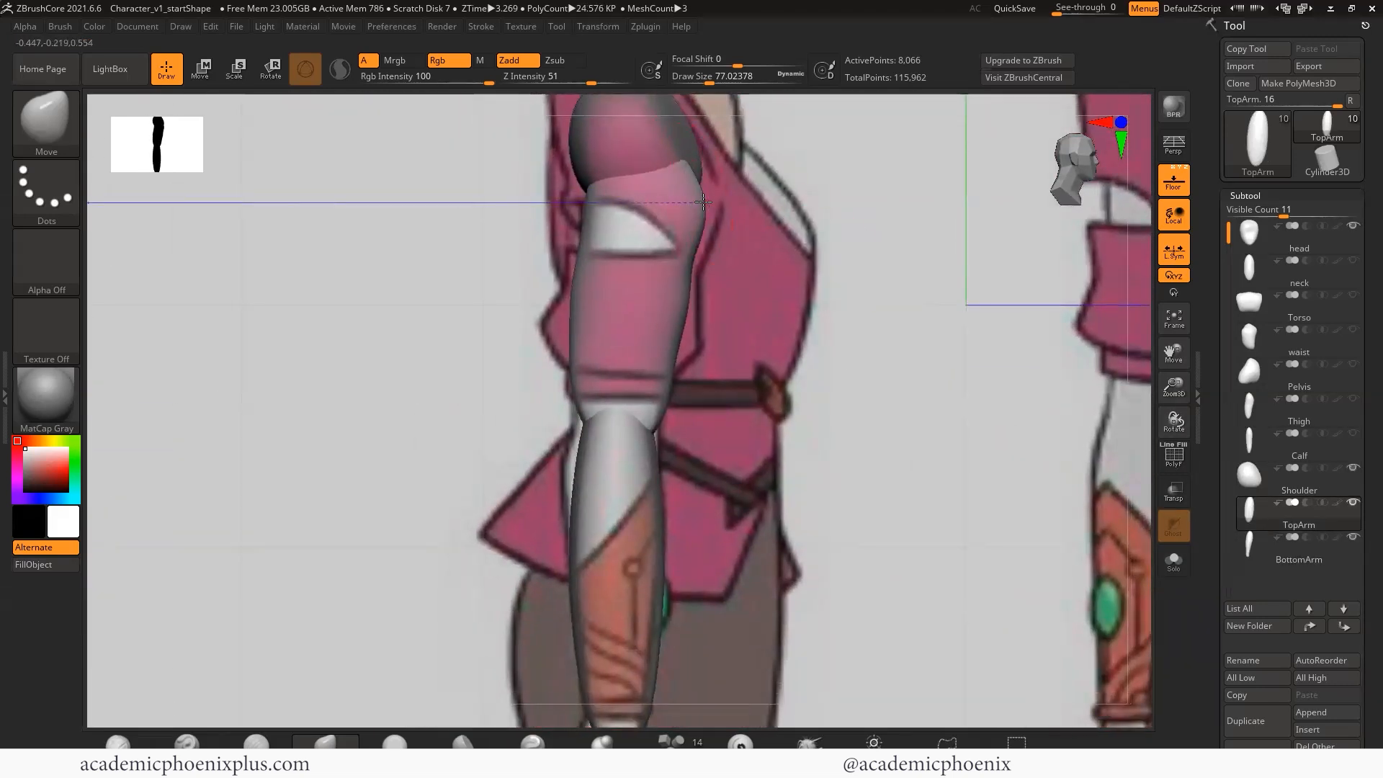
{"action": "left_click", "coordinate": [706, 178], "text": "alt"}
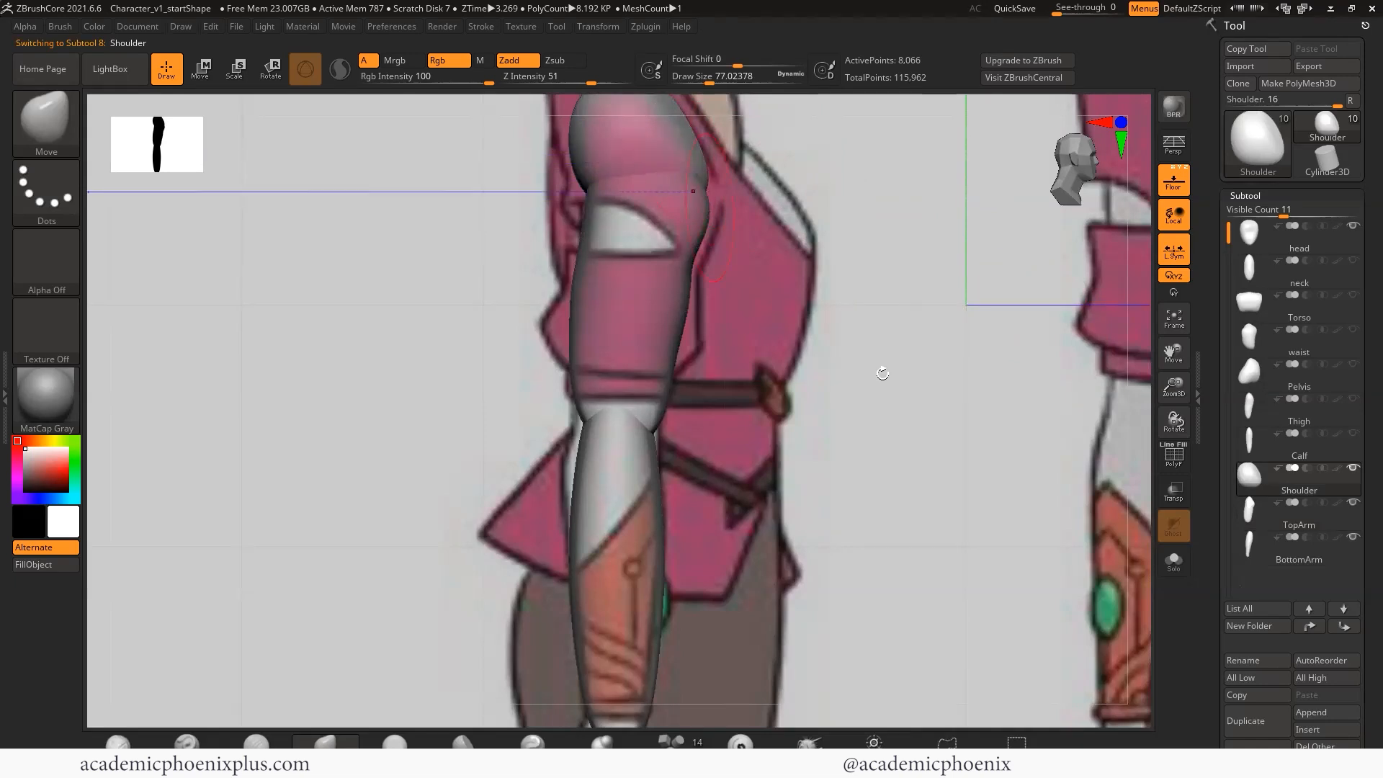
- Refine the BottomArm's contour against the side-view reference with the Move brush
{"action": "left_click", "coordinate": [1286, 557]}
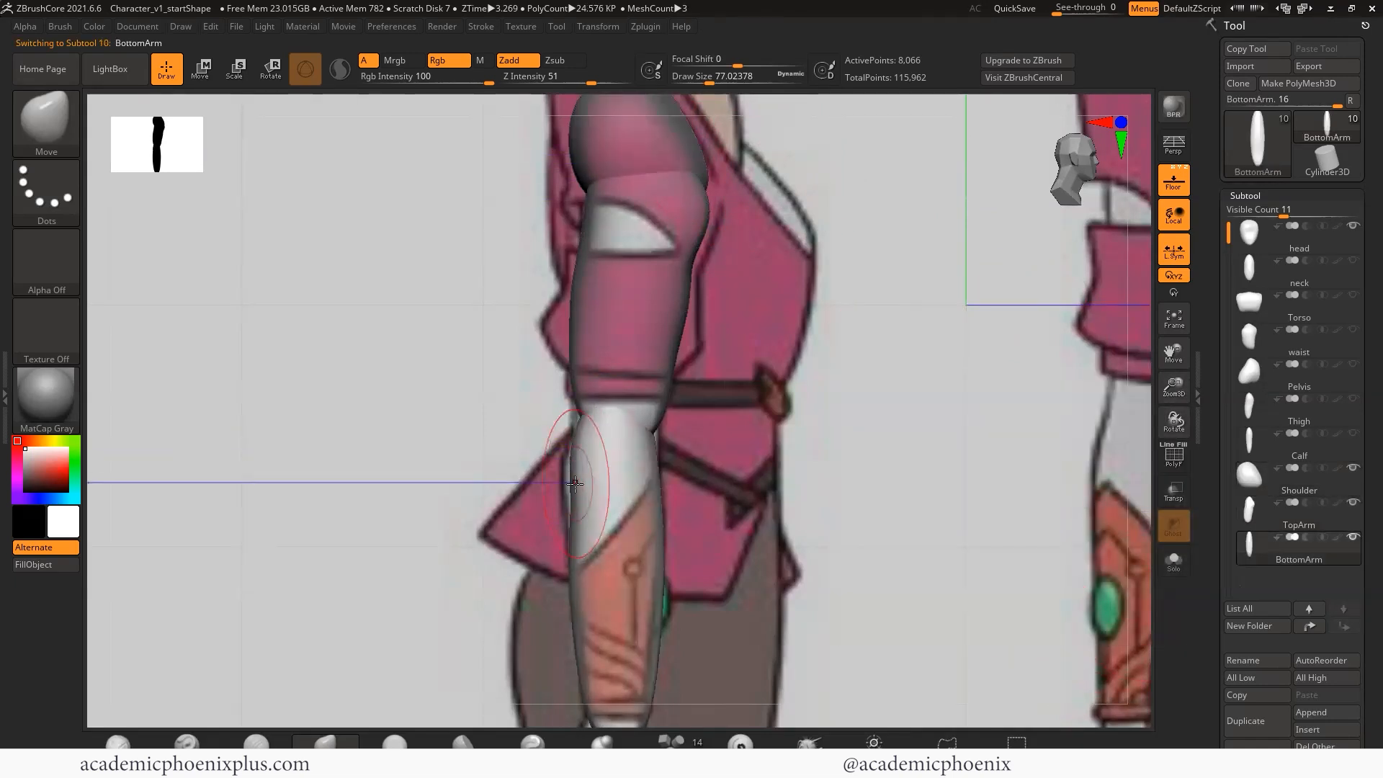
{"action": "left_click_drag", "start_coordinate": [785, 561], "coordinate": [642, 420], "text": "alt"}
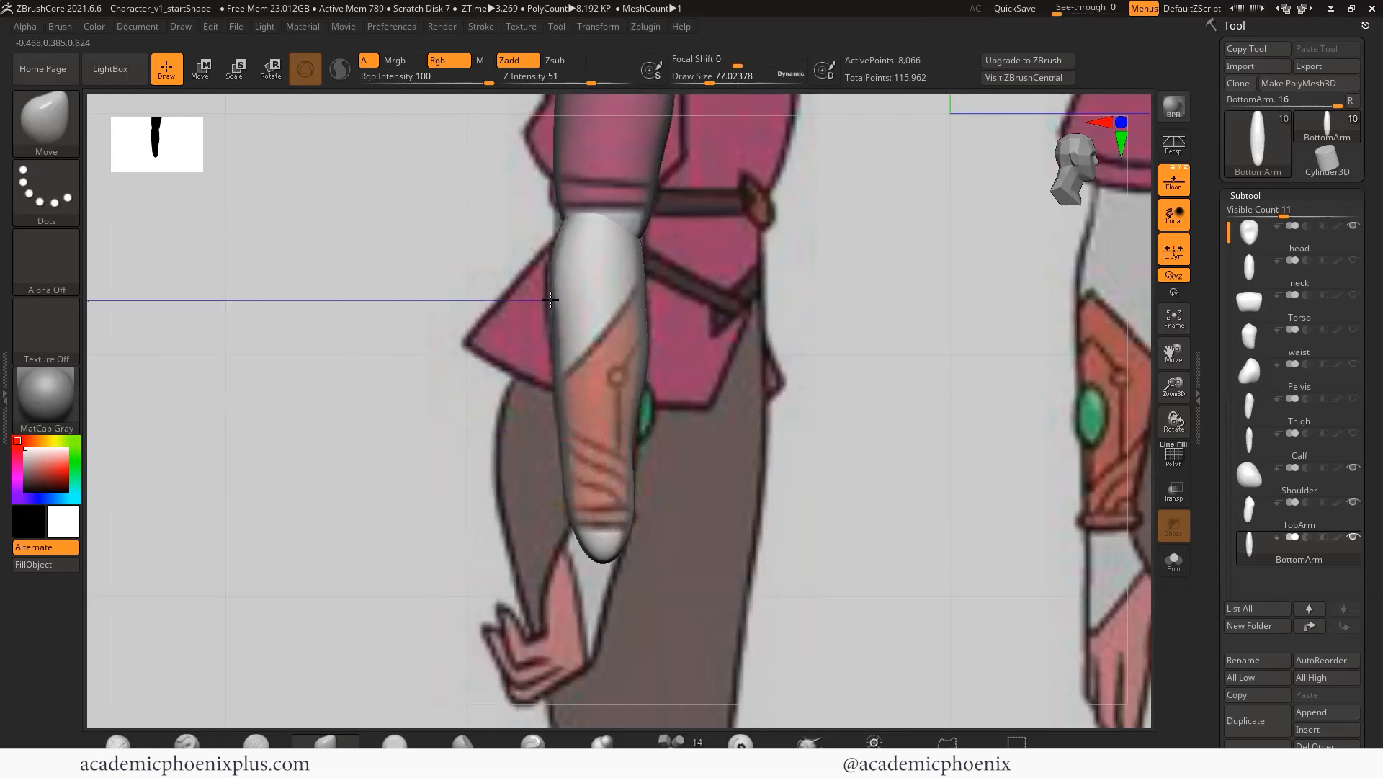
{"action": "left_click_drag", "start_coordinate": [551, 299], "coordinate": [862, 333], "text": "alt"}
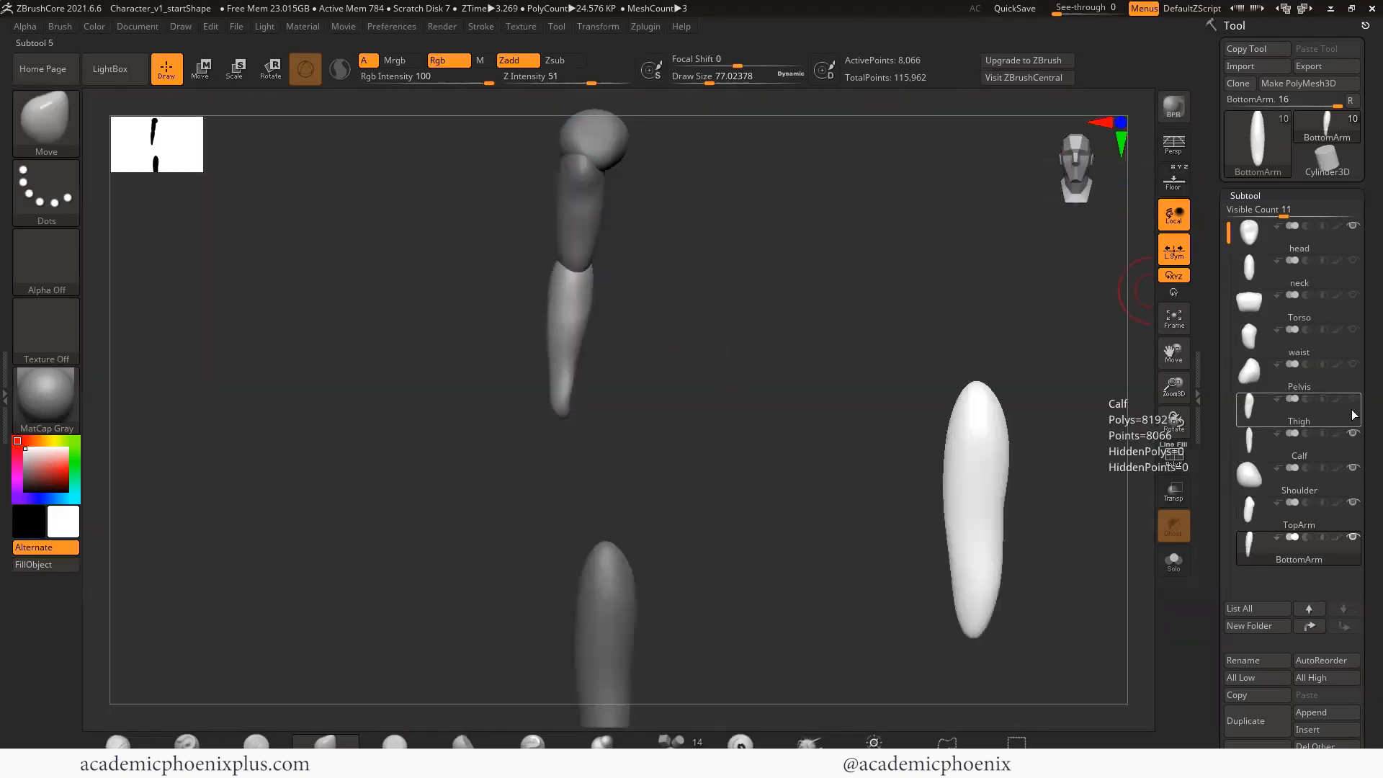
- Unhide the neck, Torso, waist, Pelvis and Thigh subtools and make the TopArm the active subtool
{"action": "left_click_drag", "start_coordinate": [1352, 410], "coordinate": [1351, 265]}
{"action": "left_click", "coordinate": [1273, 512]}
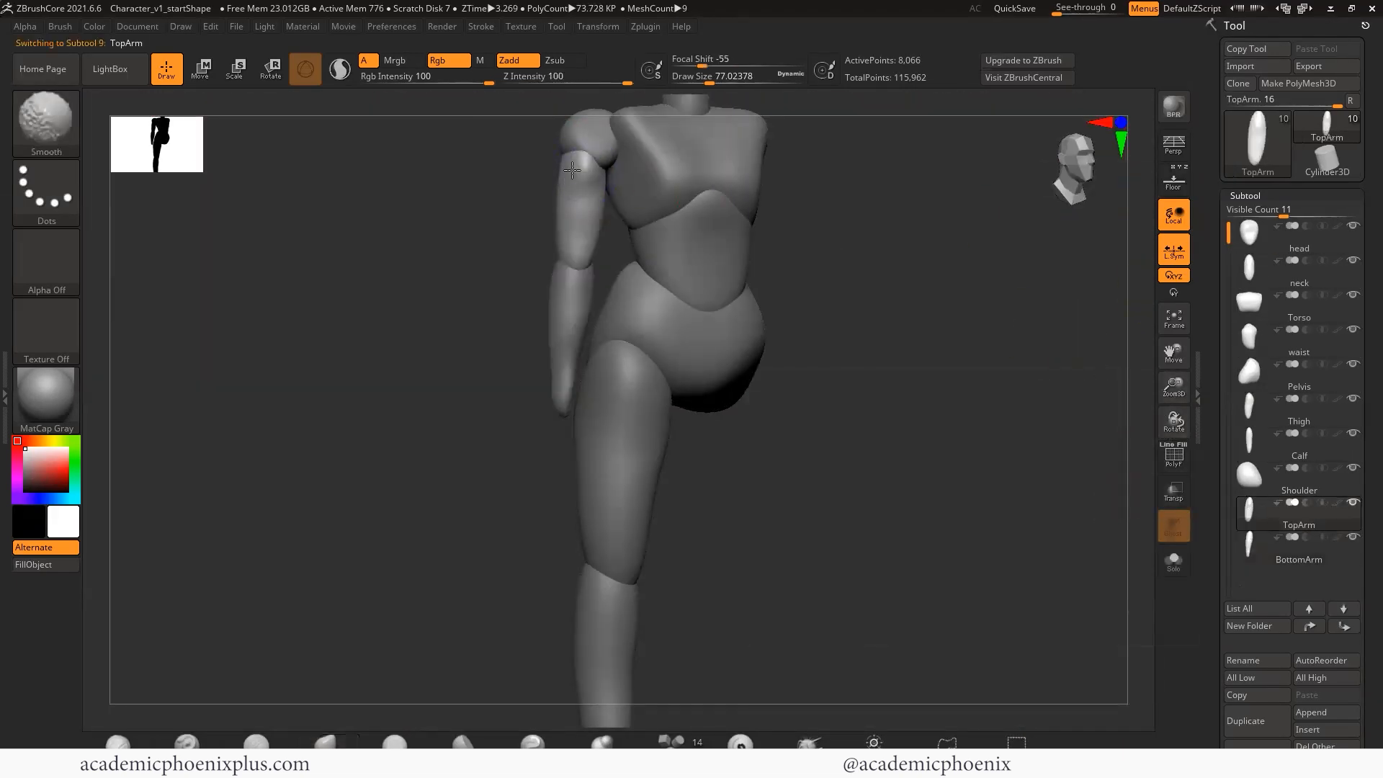
- Examine the blocked-out figure's arm, torso and leg from the front, back and side
{"action": "left_click_drag", "start_coordinate": [890, 347], "coordinate": [983, 358]}
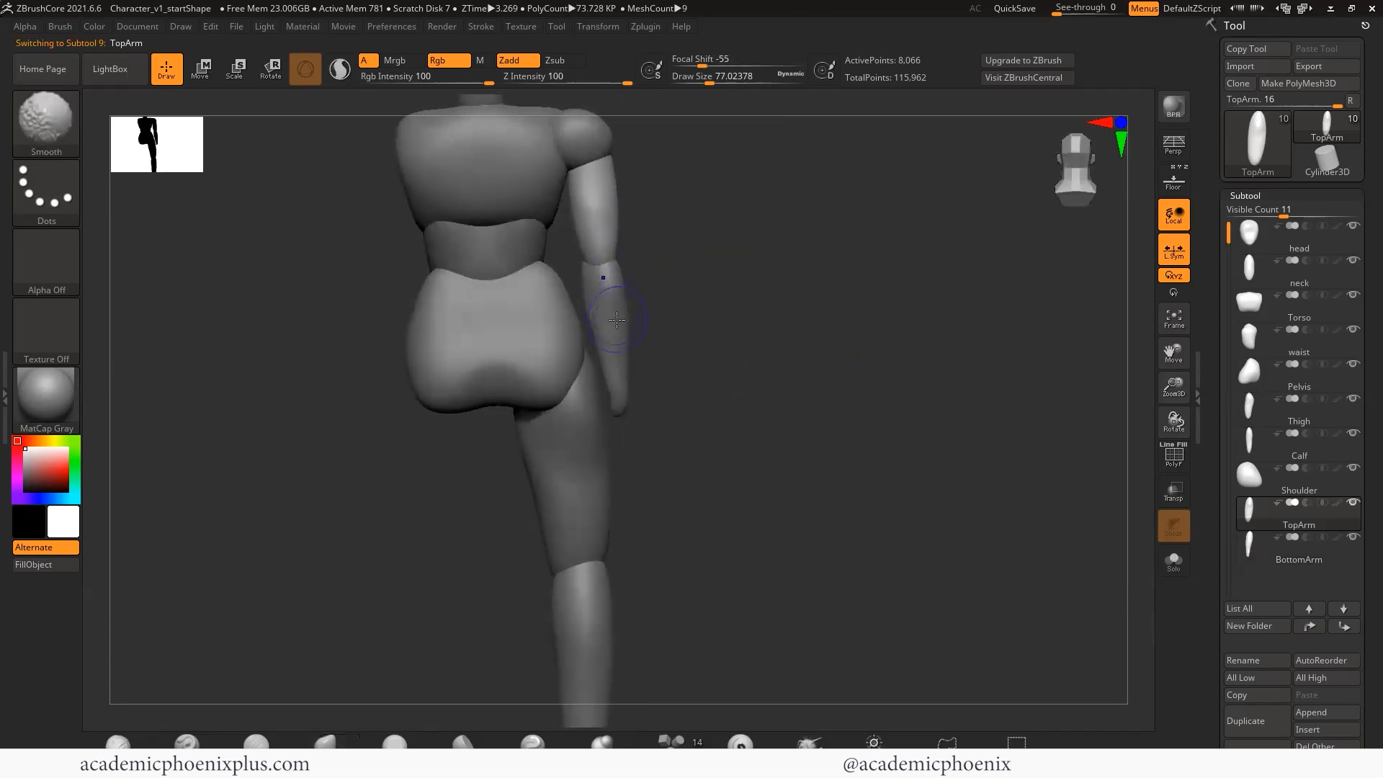
{"action": "mouse_move", "coordinate": [885, 397]}
{"action": "left_mouse_down"}
{"action": "mouse_move", "coordinate": [898, 392]}
{"action": "mouse_move", "coordinate": [596, 335]}
{"action": "left_mouse_up"}
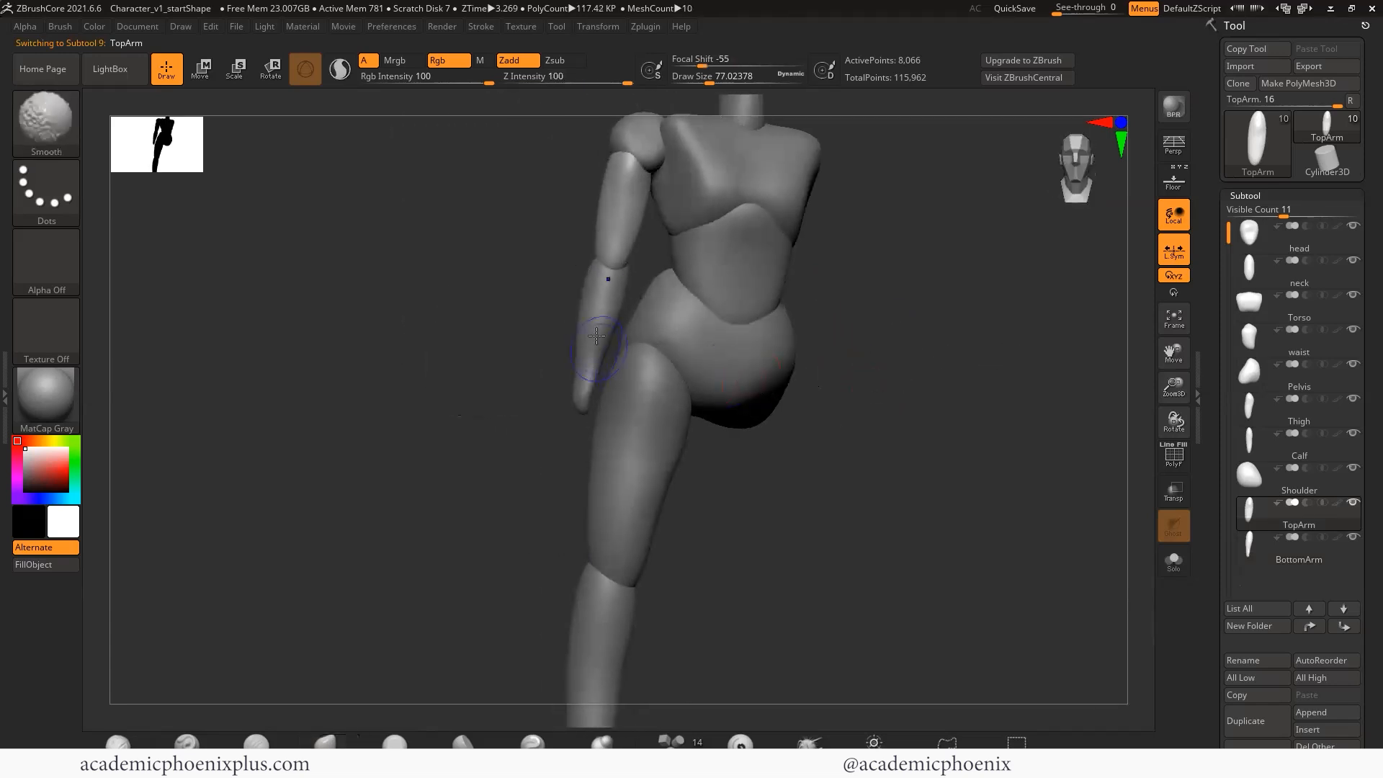
{"action": "left_click_drag", "start_coordinate": [822, 464], "coordinate": [949, 511]}
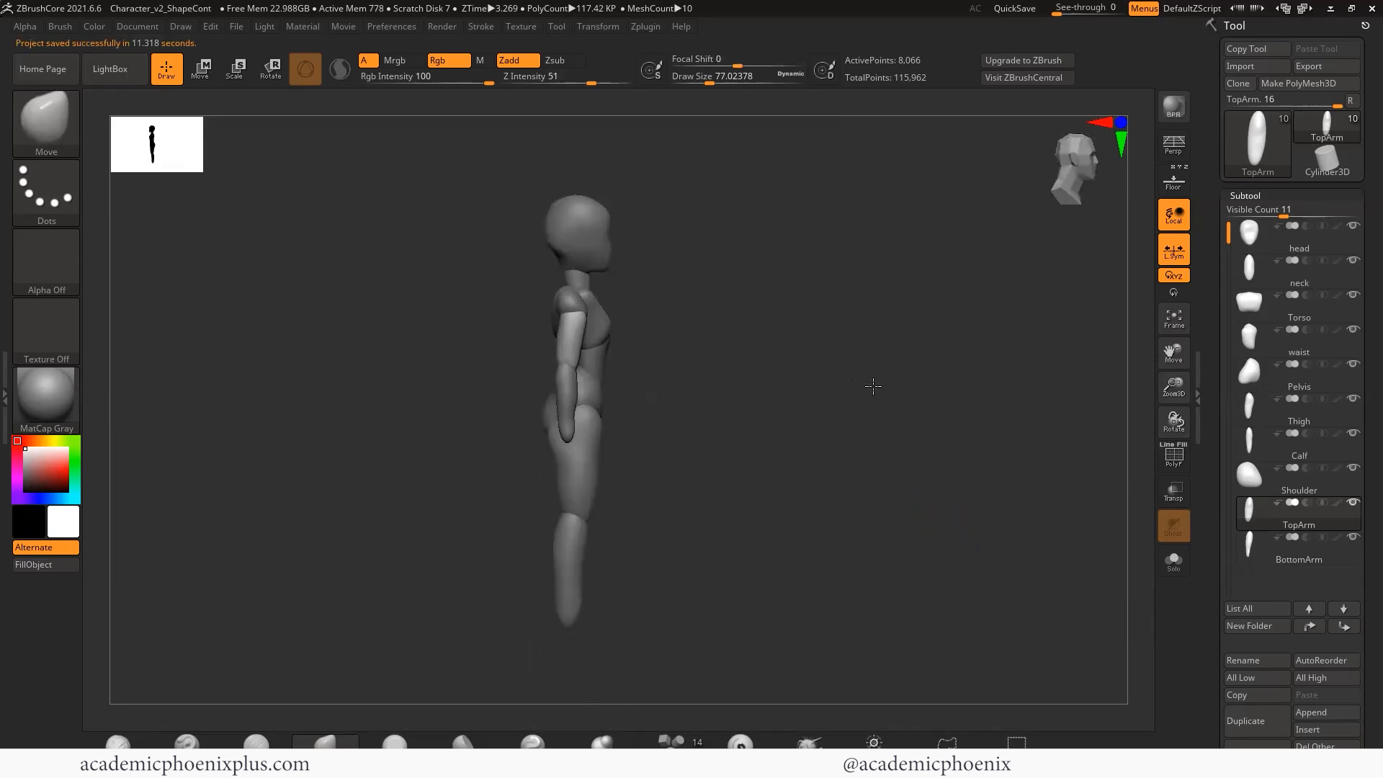
{"action": "left_click_drag", "start_coordinate": [874, 386], "coordinate": [749, 453], "text": "shift"}
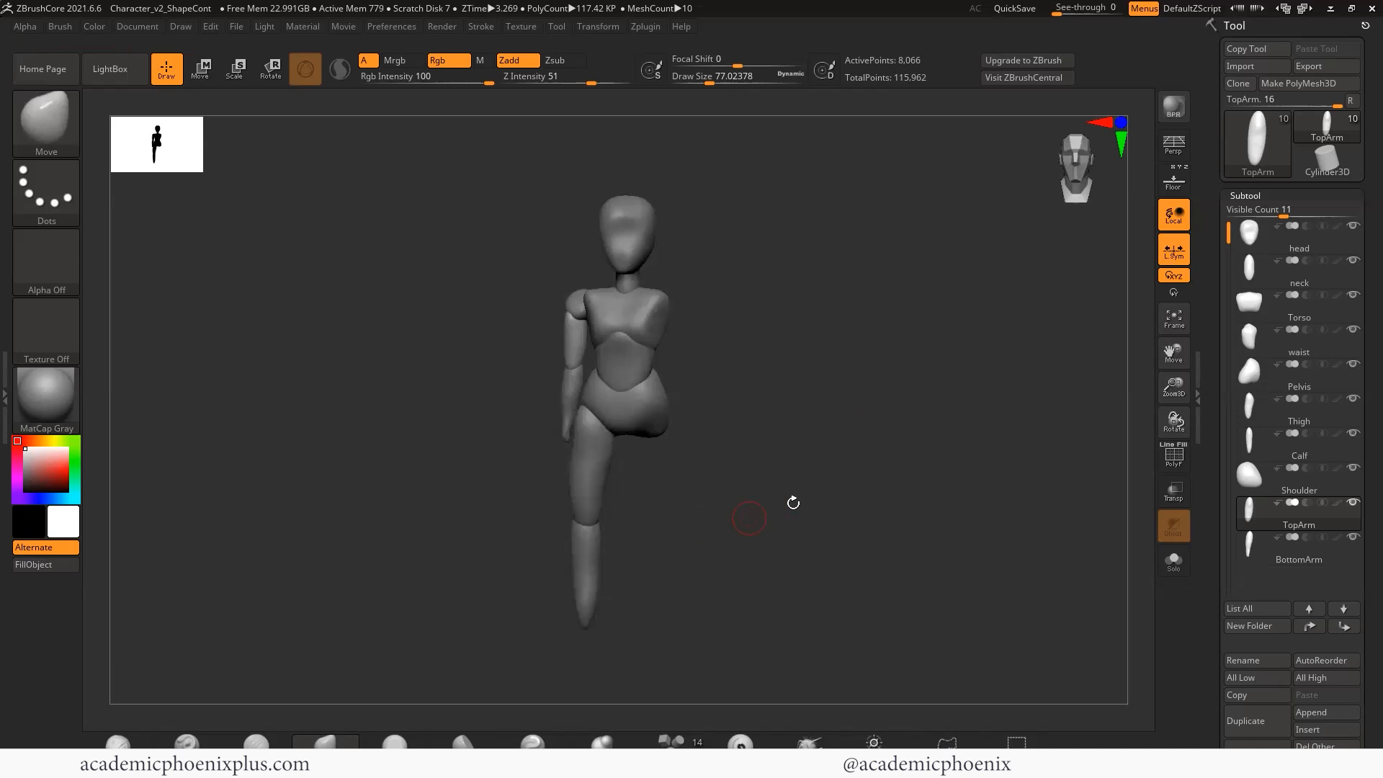
{"action": "left_click_drag", "start_coordinate": [793, 503], "coordinate": [636, 286]}
{"action": "key", "text": "shift"}
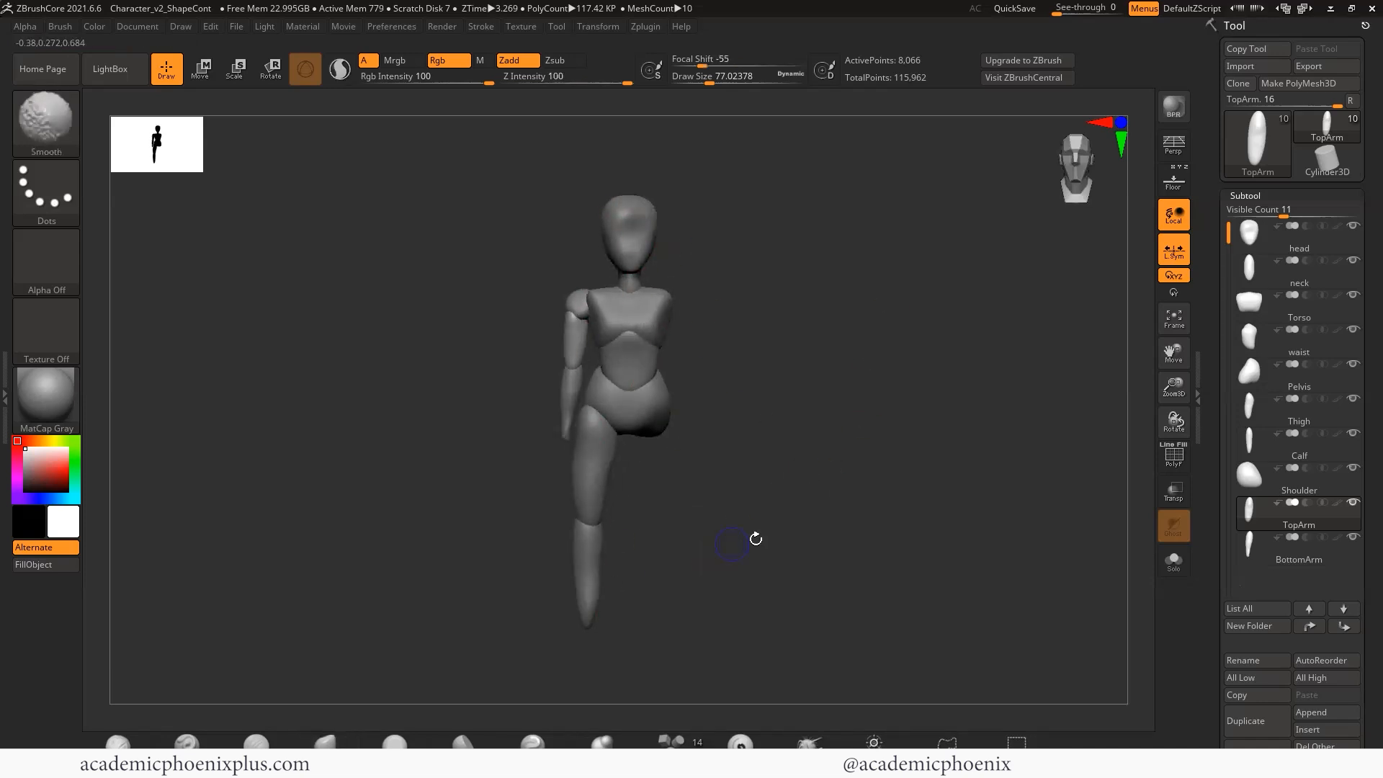
{"action": "left_click_drag", "start_coordinate": [726, 458], "coordinate": [788, 605]}
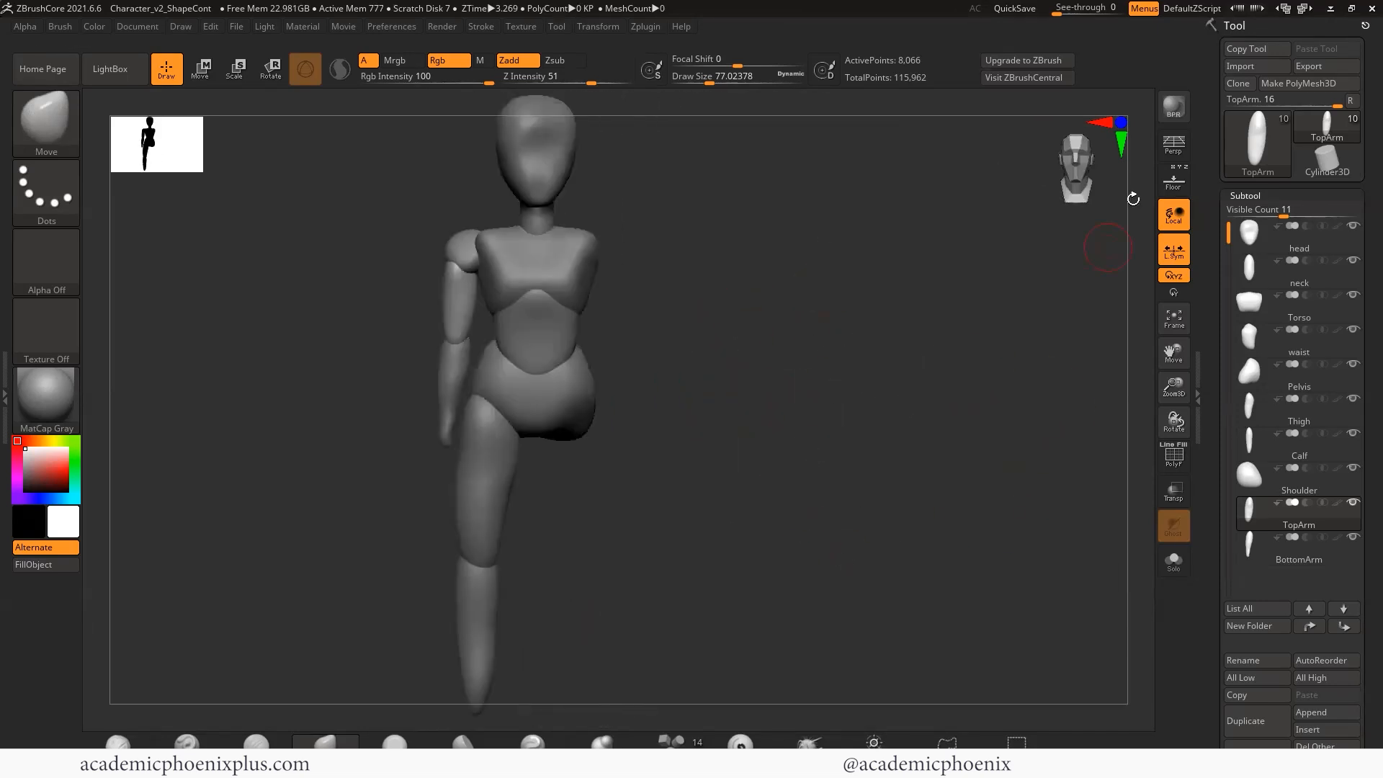
- Show the reference drawings, append a Sphere3D subtool and make it the active subtool
{"action": "left_click", "coordinate": [1173, 181]}
{"action": "left_click", "coordinate": [1320, 713]}
{"action": "left_click", "coordinate": [887, 670]}
{"action": "left_click", "coordinate": [1296, 582]}
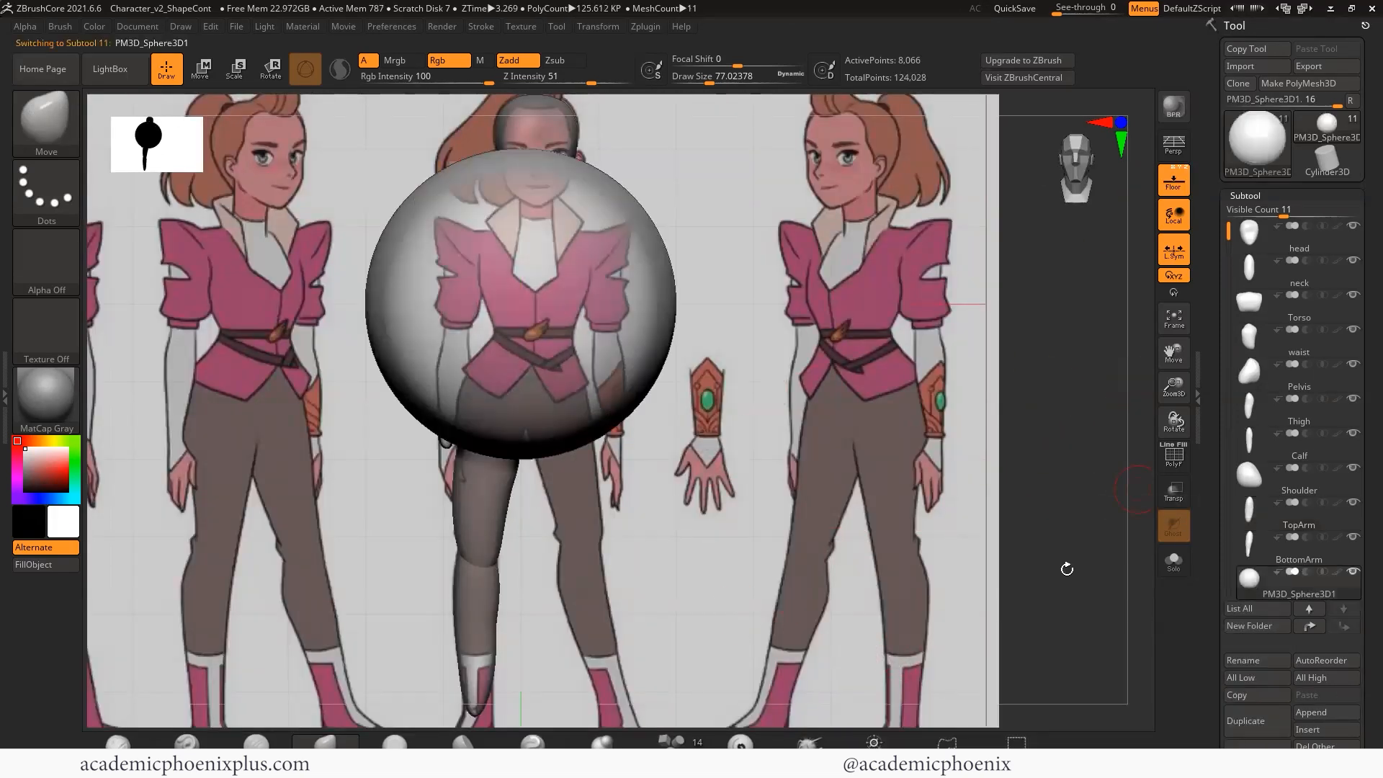
- Move the new sphere down to the end of the leg and shrink it over the foot reference
{"action": "left_click_drag", "start_coordinate": [727, 434], "coordinate": [684, 313], "text": "alt"}
{"action": "key", "text": "w"}
{"action": "left_click_drag", "start_coordinate": [495, 170], "coordinate": [494, 454]}
{"action": "left_click_drag", "start_coordinate": [501, 533], "coordinate": [381, 539]}
{"action": "left_click_drag", "start_coordinate": [466, 452], "coordinate": [466, 461]}
{"action": "key", "text": "f"}
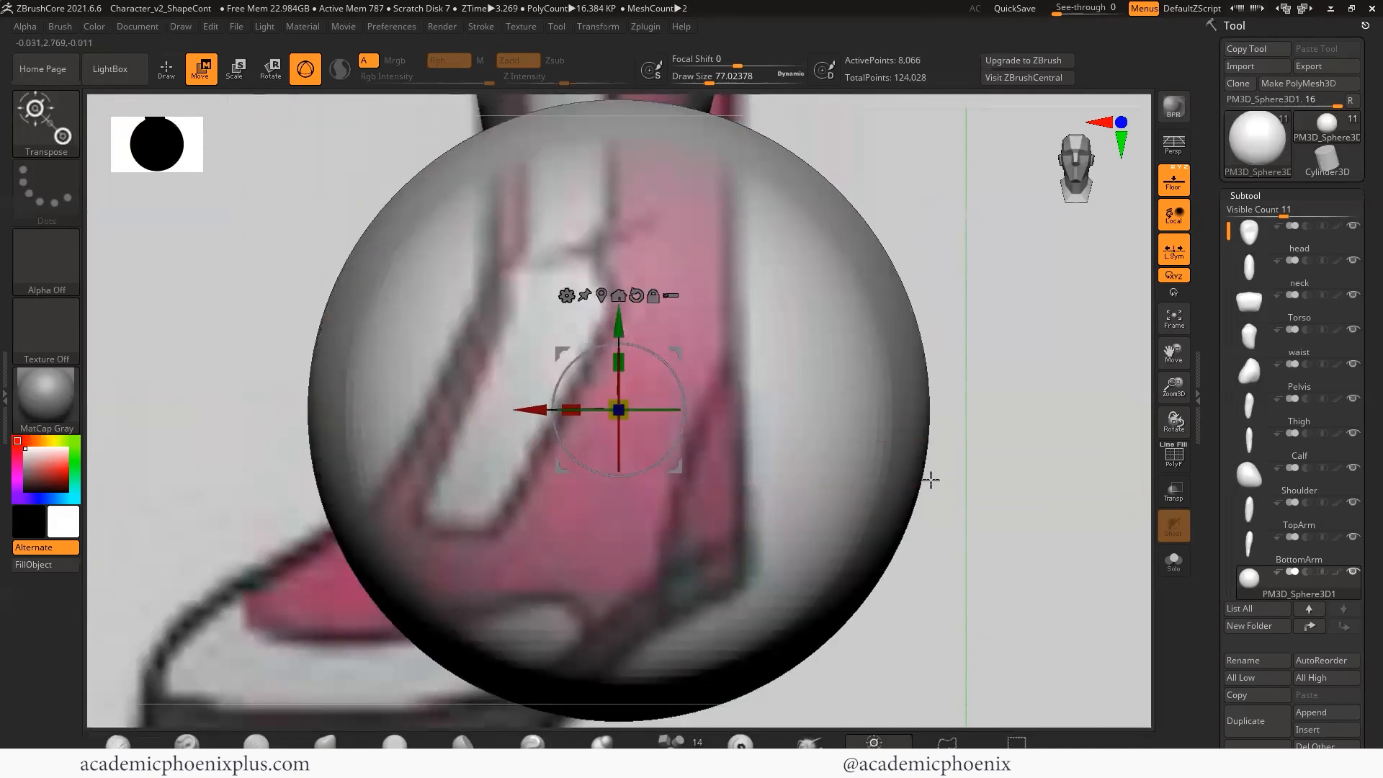
- Narrow the sphere to ankle width in front view and position it over the foot in the side-view reference
{"action": "left_click_drag", "start_coordinate": [929, 478], "coordinate": [805, 411], "text": "alt"}
{"action": "left_click_drag", "start_coordinate": [571, 409], "coordinate": [619, 430]}
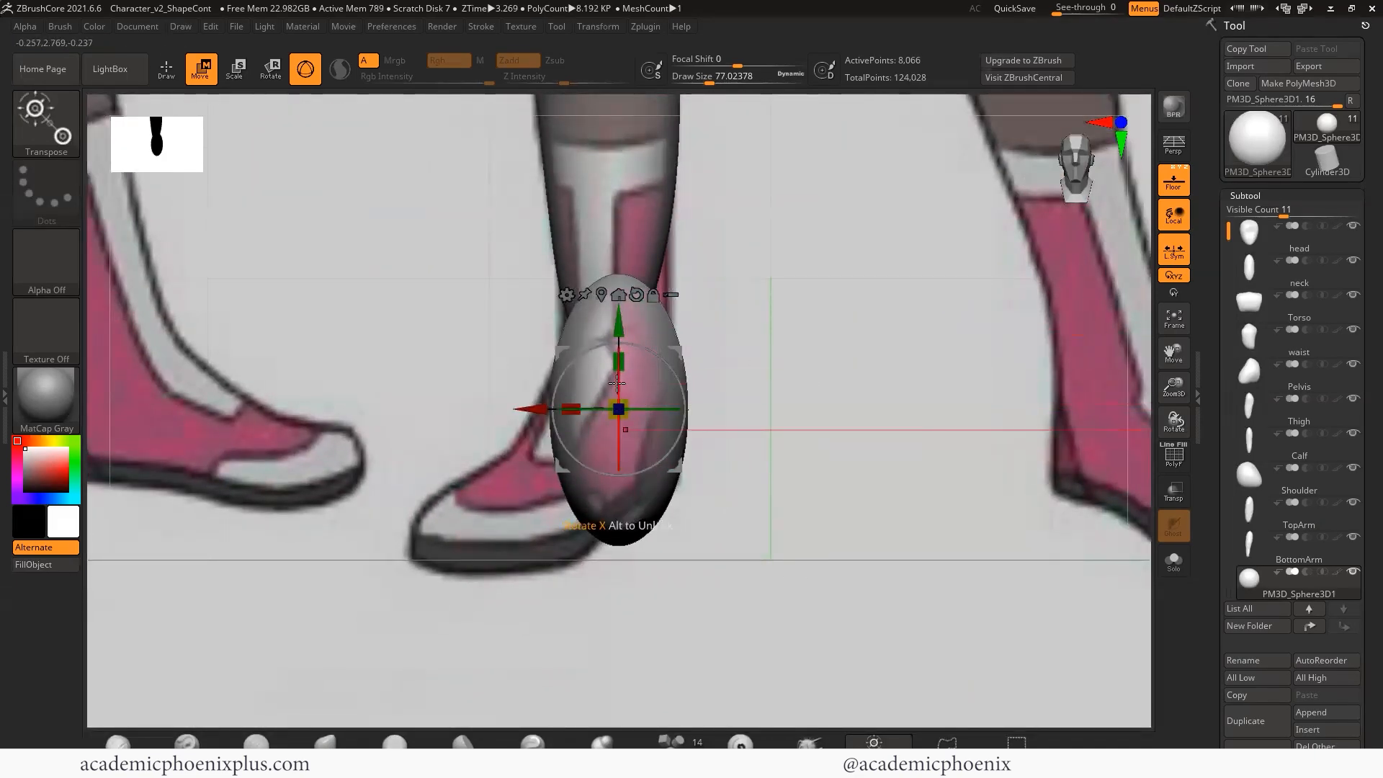
{"action": "left_click_drag", "start_coordinate": [634, 370], "coordinate": [624, 373]}
{"action": "mouse_move", "coordinate": [536, 411]}
{"action": "left_mouse_down"}
{"action": "mouse_move", "coordinate": [487, 411]}
{"action": "mouse_move", "coordinate": [533, 412]}
{"action": "left_mouse_up"}
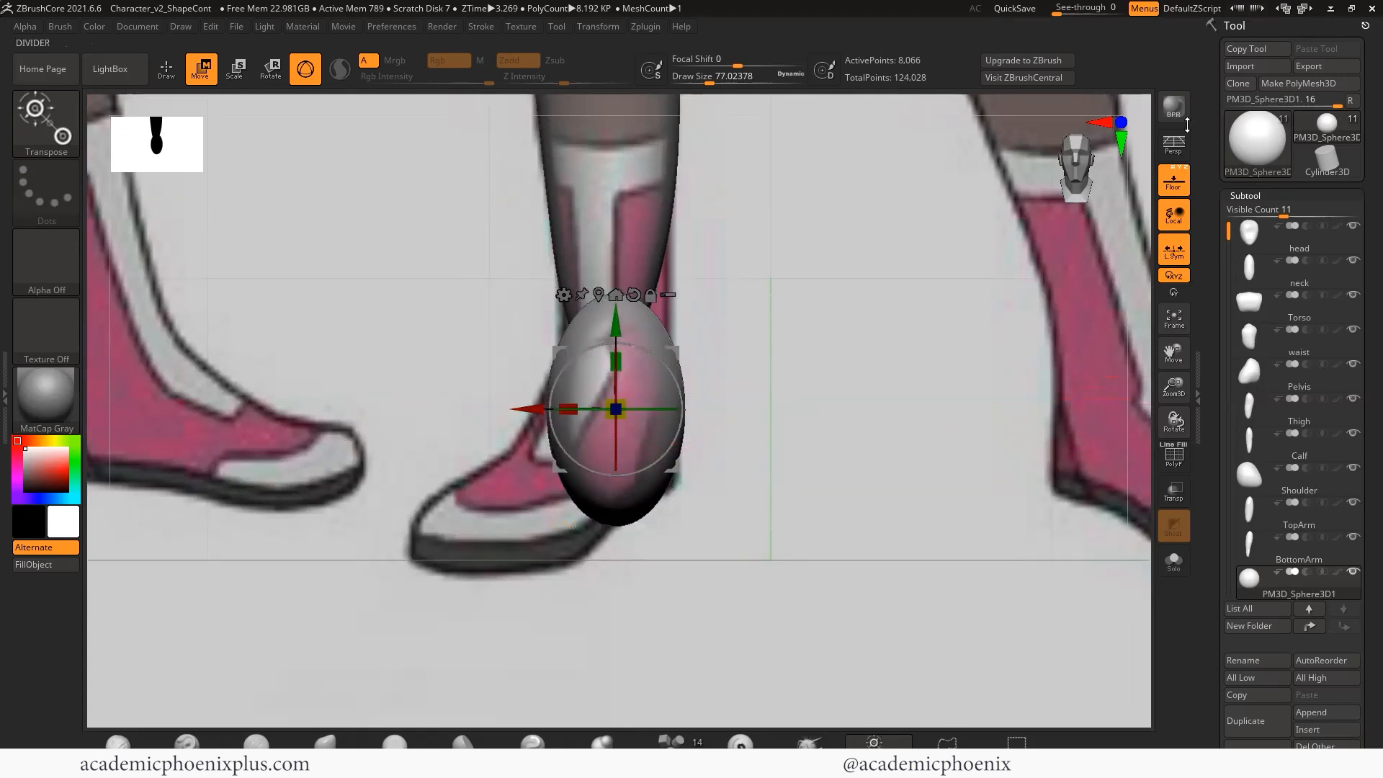
{"action": "left_click", "coordinate": [1099, 122]}
{"action": "left_click", "coordinate": [1099, 122]}
{"action": "left_click_drag", "start_coordinate": [857, 408], "coordinate": [572, 409]}
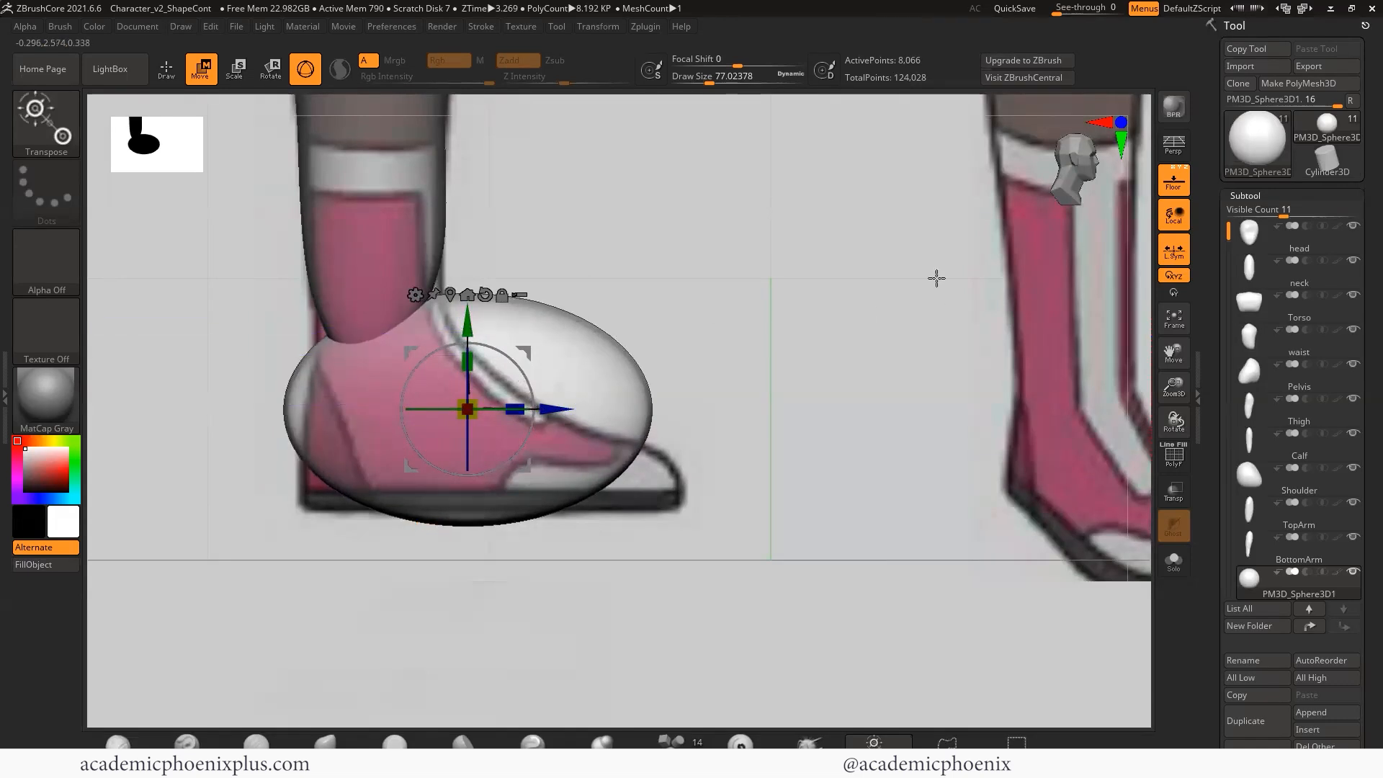
- Shape the foot's heel, toe and sole against the side-view reference with the Move brush
{"action": "key", "text": "q"}
{"action": "left_click_drag", "start_coordinate": [303, 378], "coordinate": [317, 385]}
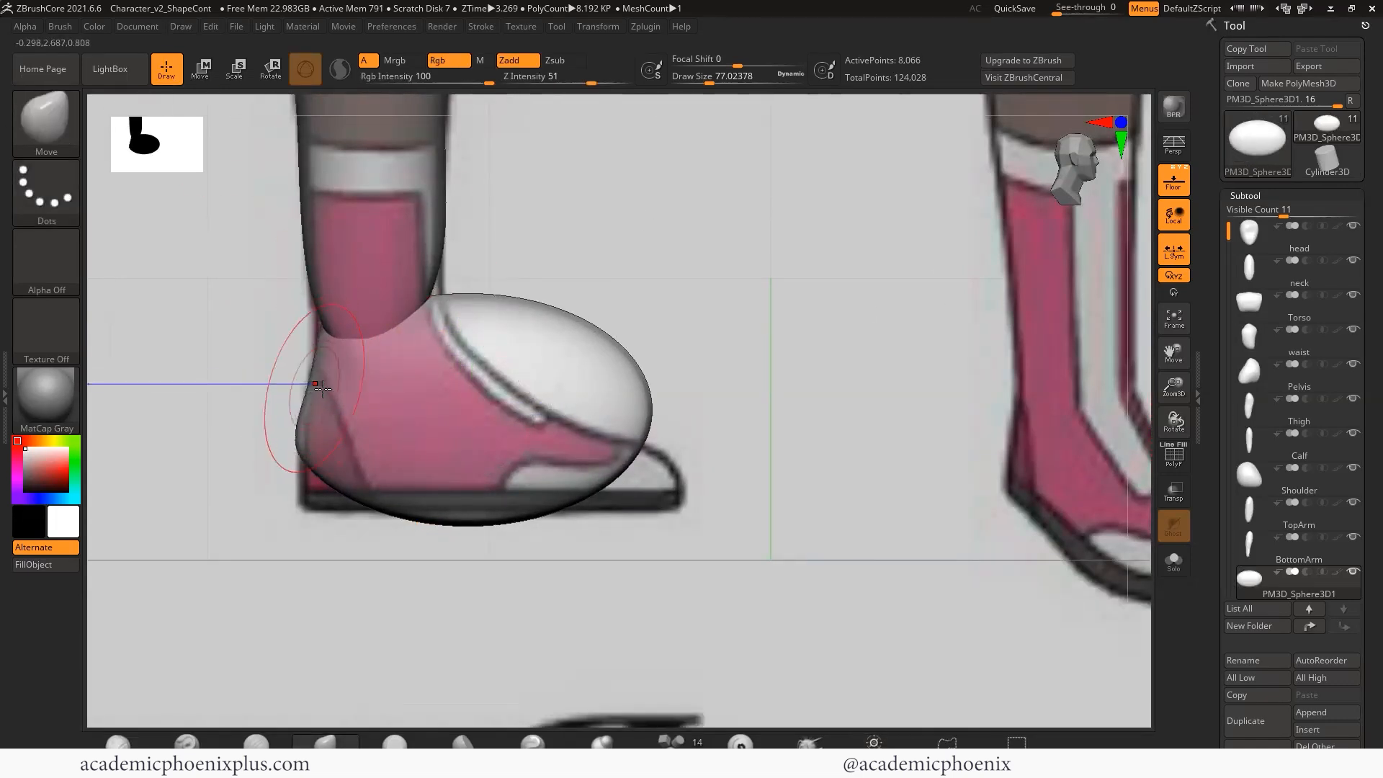
{"action": "mouse_move", "coordinate": [314, 456]}
{"action": "left_mouse_down"}
{"action": "mouse_move", "coordinate": [326, 513]}
{"action": "mouse_move", "coordinate": [306, 474]}
{"action": "left_mouse_up"}
{"action": "key", "text": "space"}
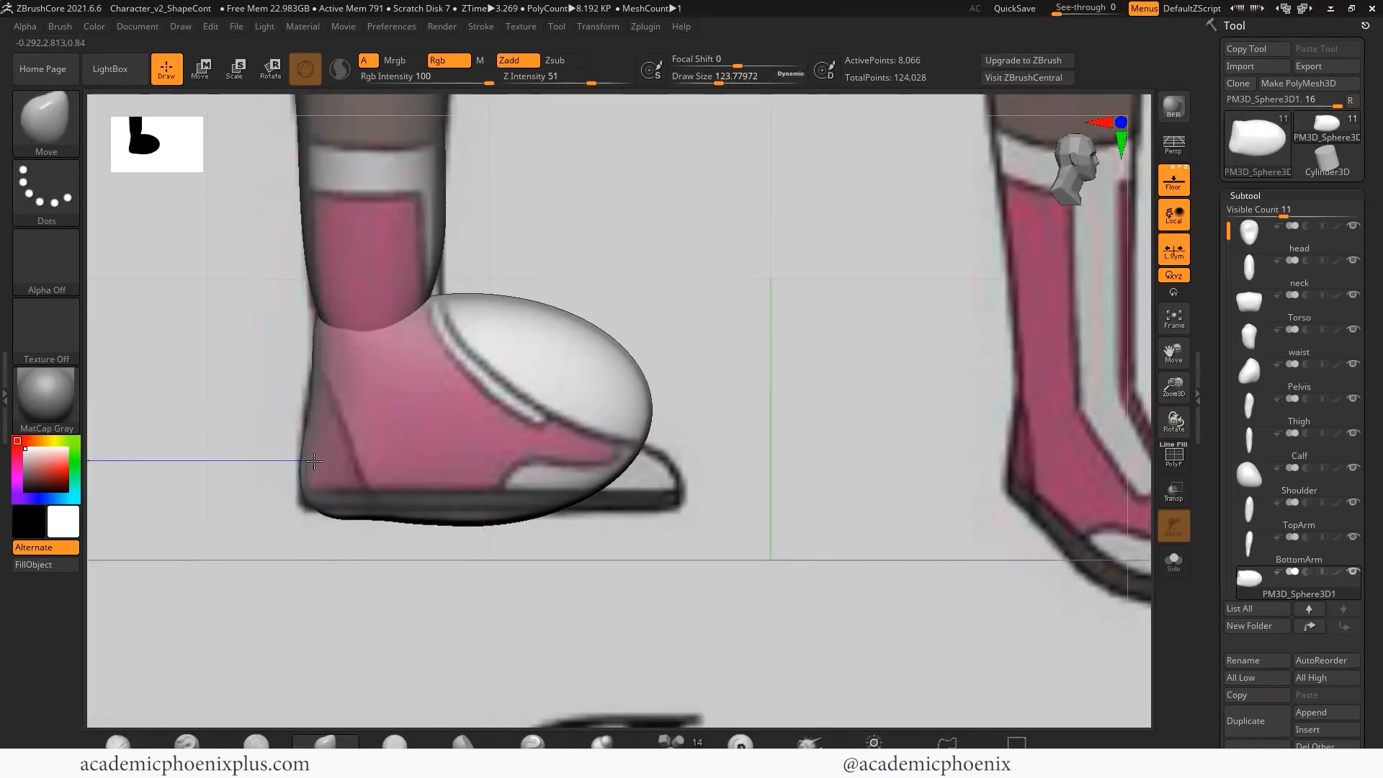
{"action": "left_click_drag", "start_coordinate": [319, 399], "coordinate": [312, 400]}
{"action": "left_click_drag", "start_coordinate": [618, 458], "coordinate": [654, 486]}
{"action": "left_click_drag", "start_coordinate": [468, 523], "coordinate": [460, 507]}
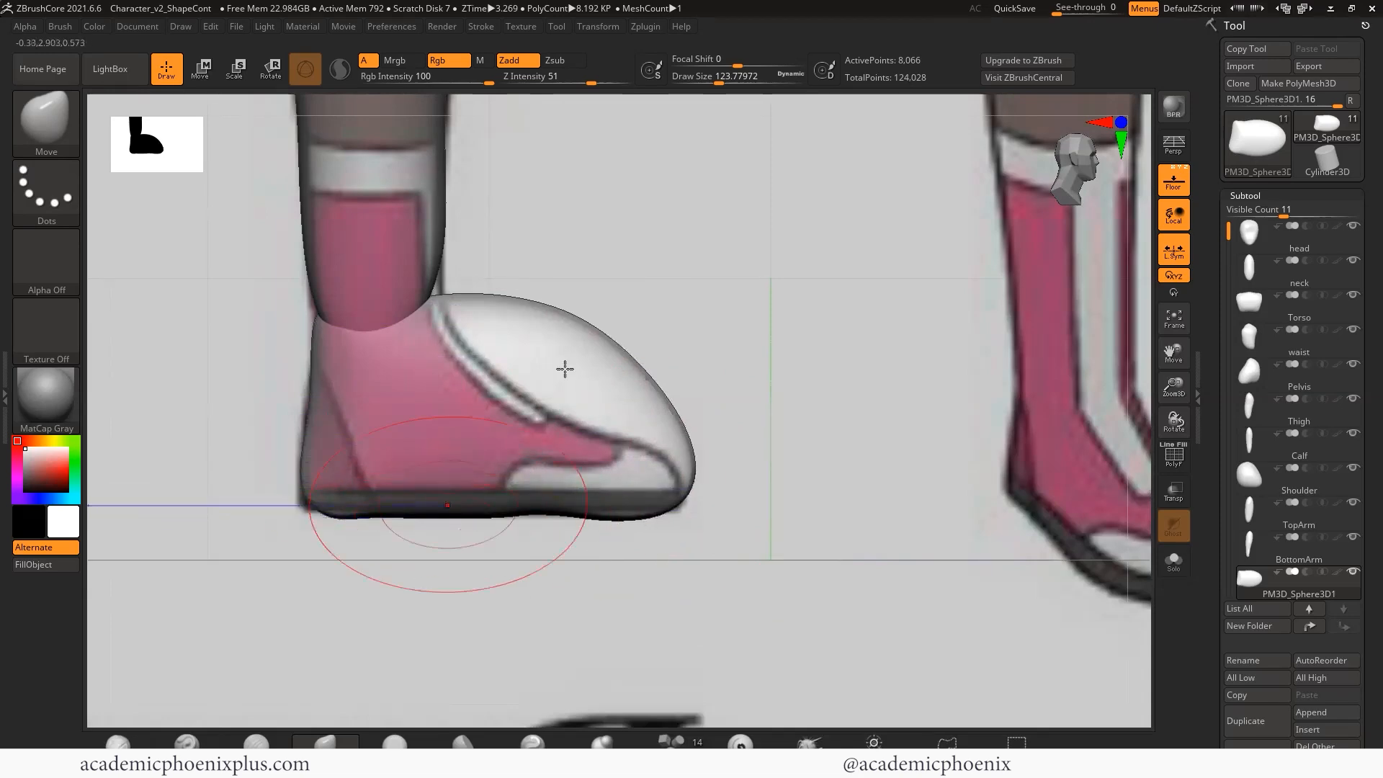
- Push the top of the foot down to form the instep and toe slope of the side-view reference
{"action": "left_click_drag", "start_coordinate": [574, 306], "coordinate": [548, 371]}
{"action": "left_click_drag", "start_coordinate": [461, 341], "coordinate": [458, 347]}
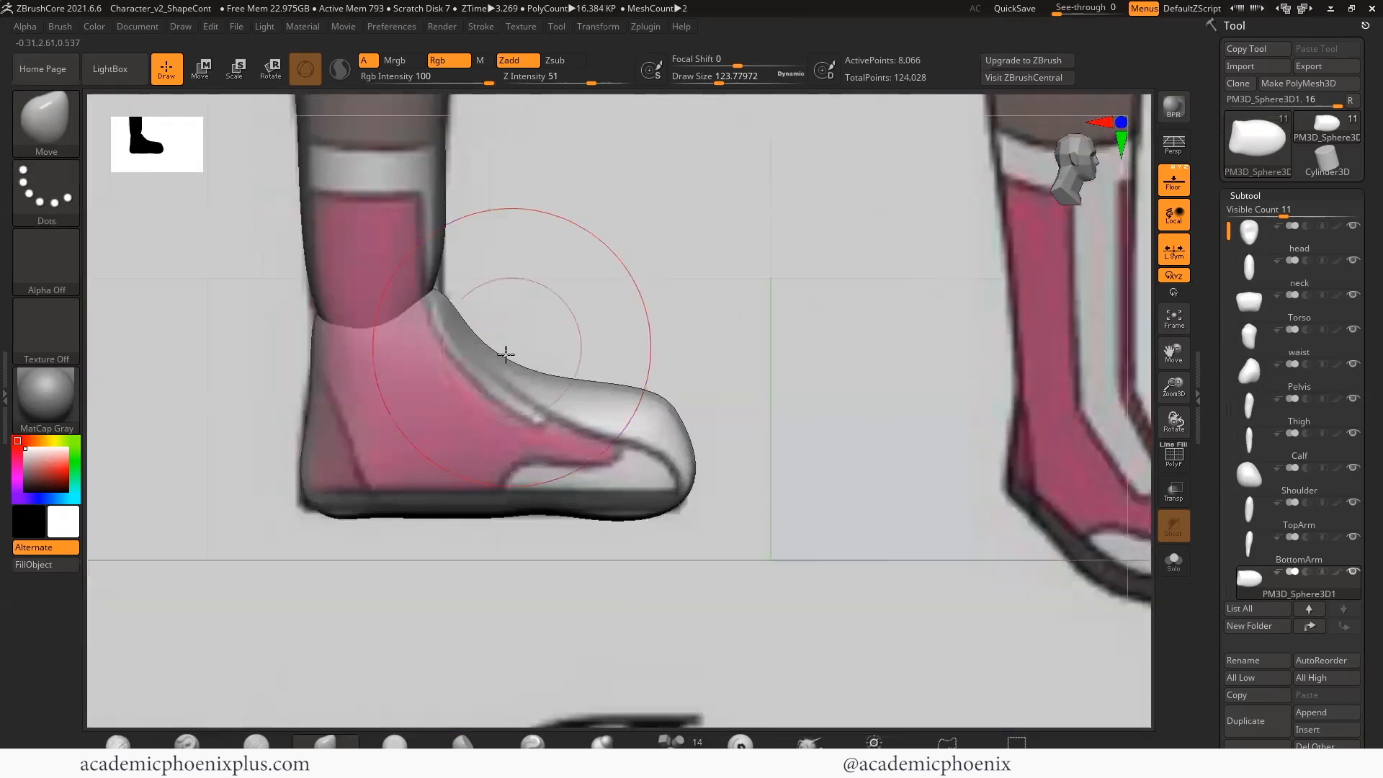
{"action": "left_click_drag", "start_coordinate": [628, 395], "coordinate": [634, 427]}
{"action": "left_click_drag", "start_coordinate": [627, 415], "coordinate": [606, 435]}
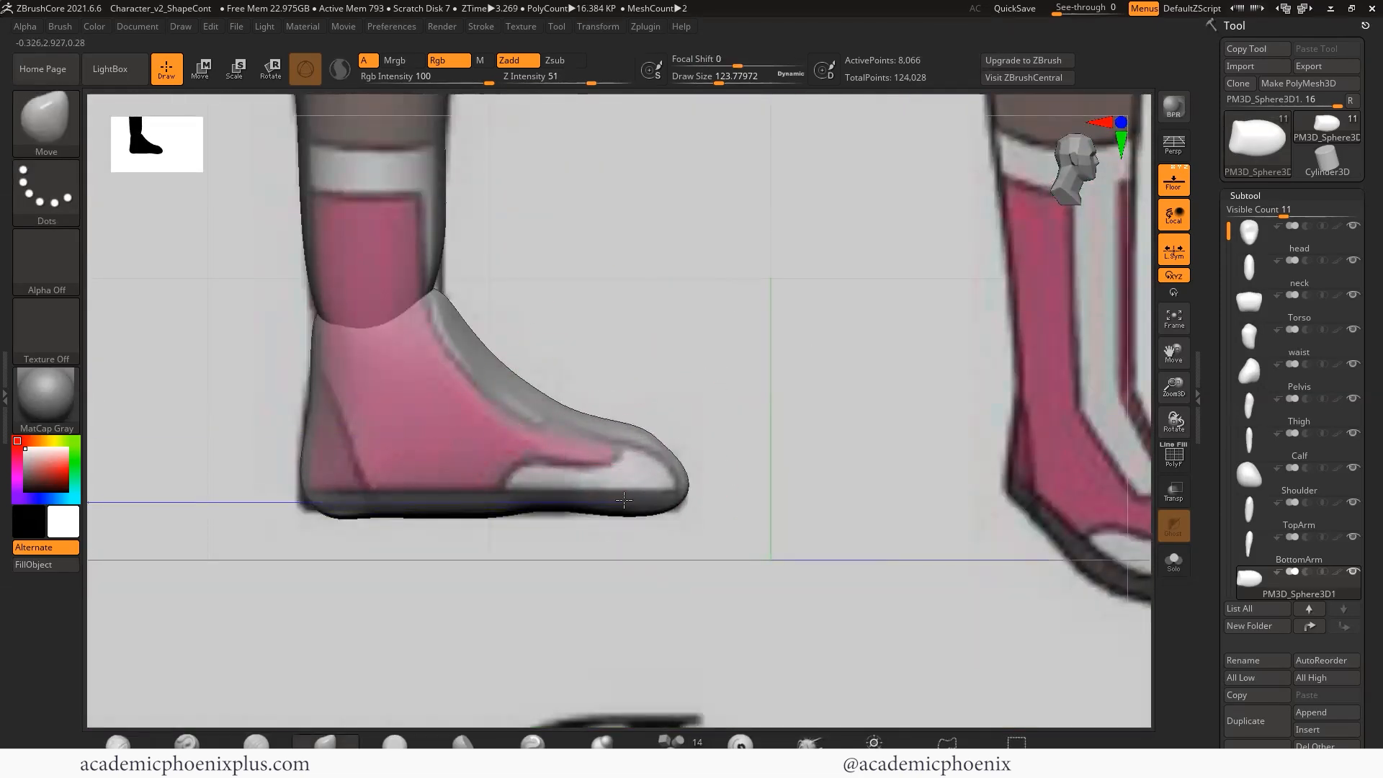
{"action": "left_click_drag", "start_coordinate": [733, 412], "coordinate": [741, 404]}
{"action": "key", "text": "space"}
{"action": "left_click_drag", "start_coordinate": [644, 424], "coordinate": [626, 424]}
{"action": "left_click_drag", "start_coordinate": [622, 425], "coordinate": [620, 435]}
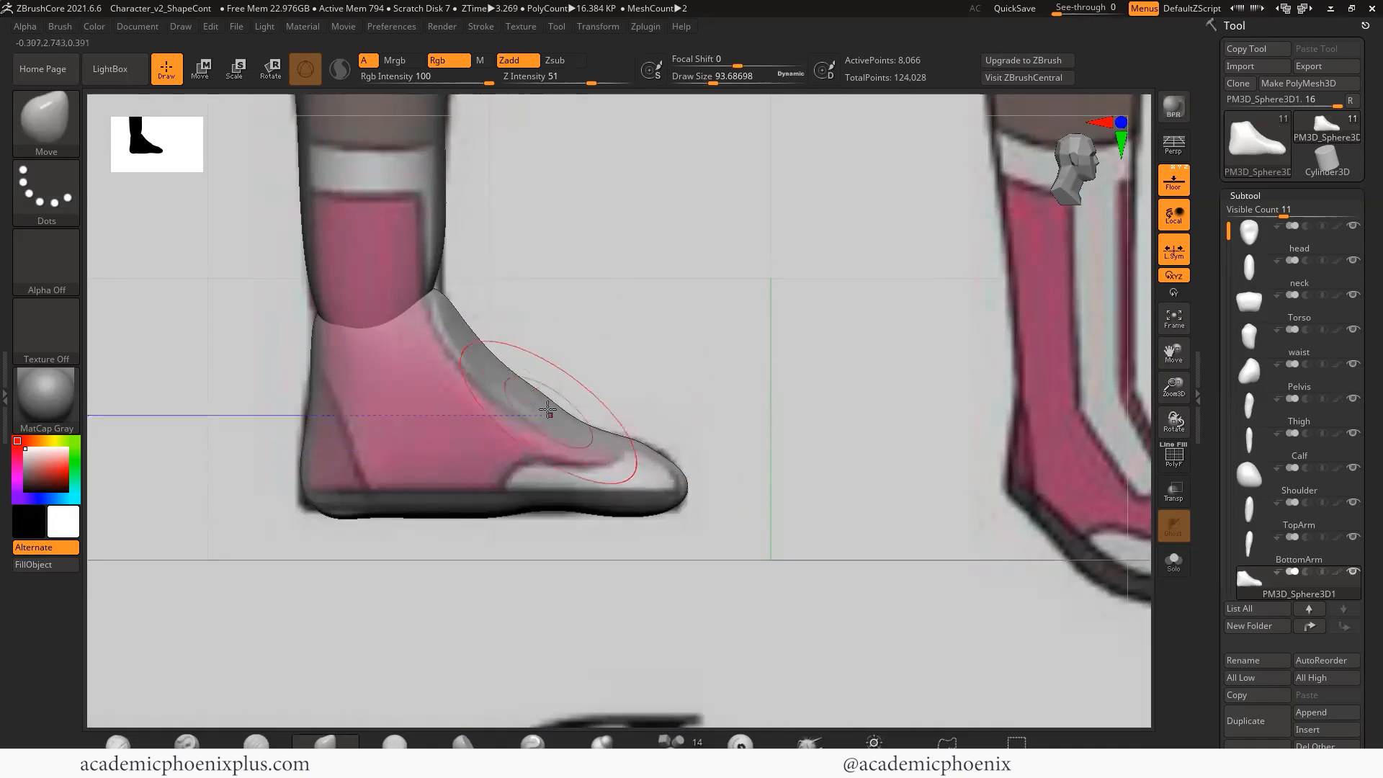
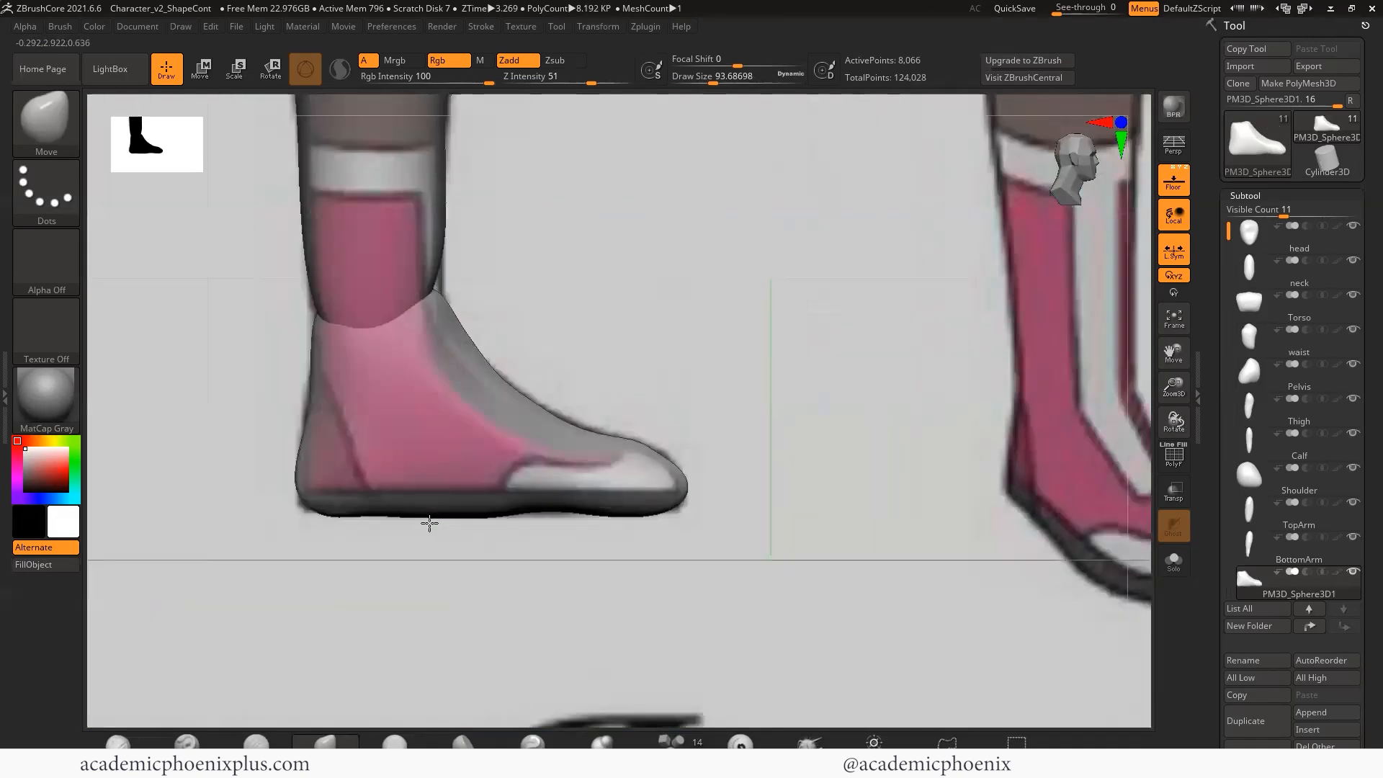
- Widen the toe end of the foot and adjust its sides in front view against the reference
{"action": "left_click", "coordinate": [1174, 175]}
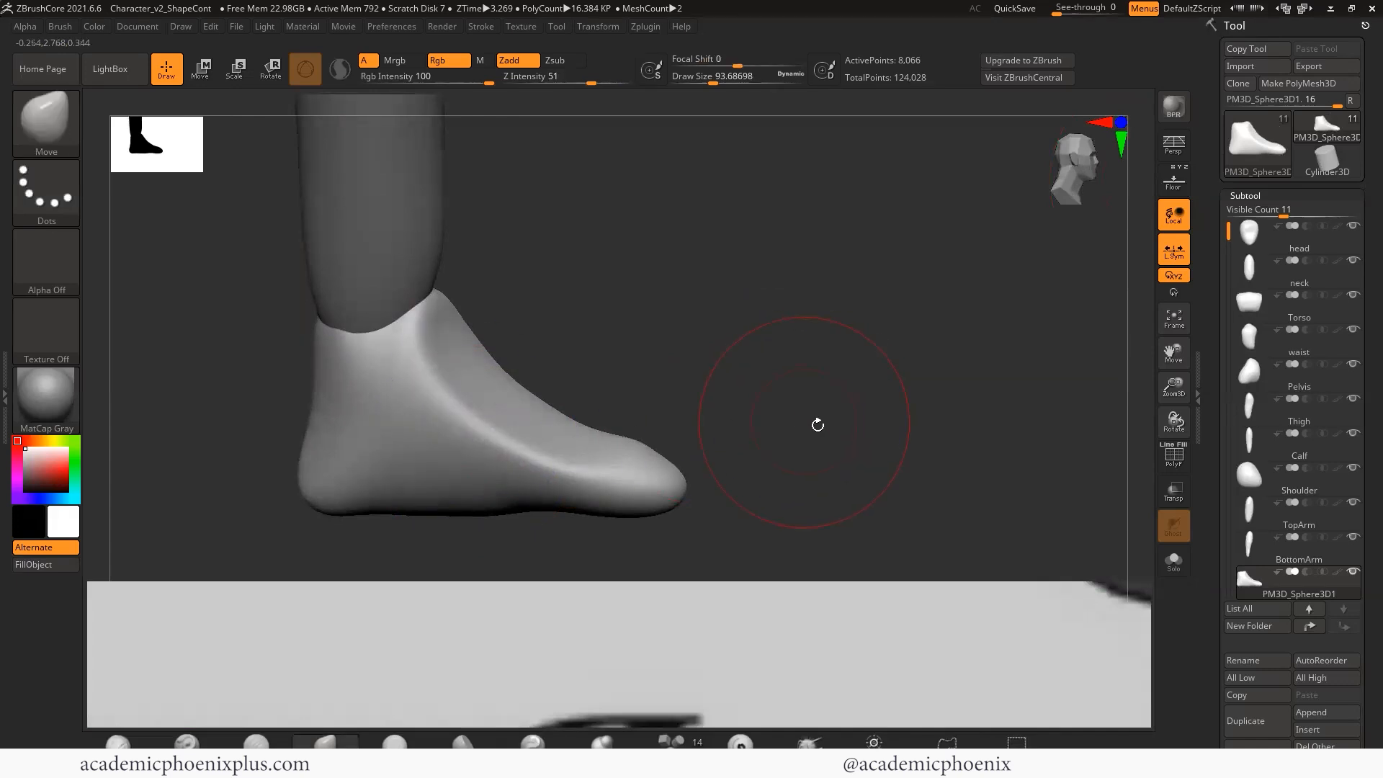
{"action": "left_click_drag", "start_coordinate": [818, 424], "coordinate": [727, 432]}
{"action": "left_click_drag", "start_coordinate": [875, 392], "coordinate": [806, 415]}
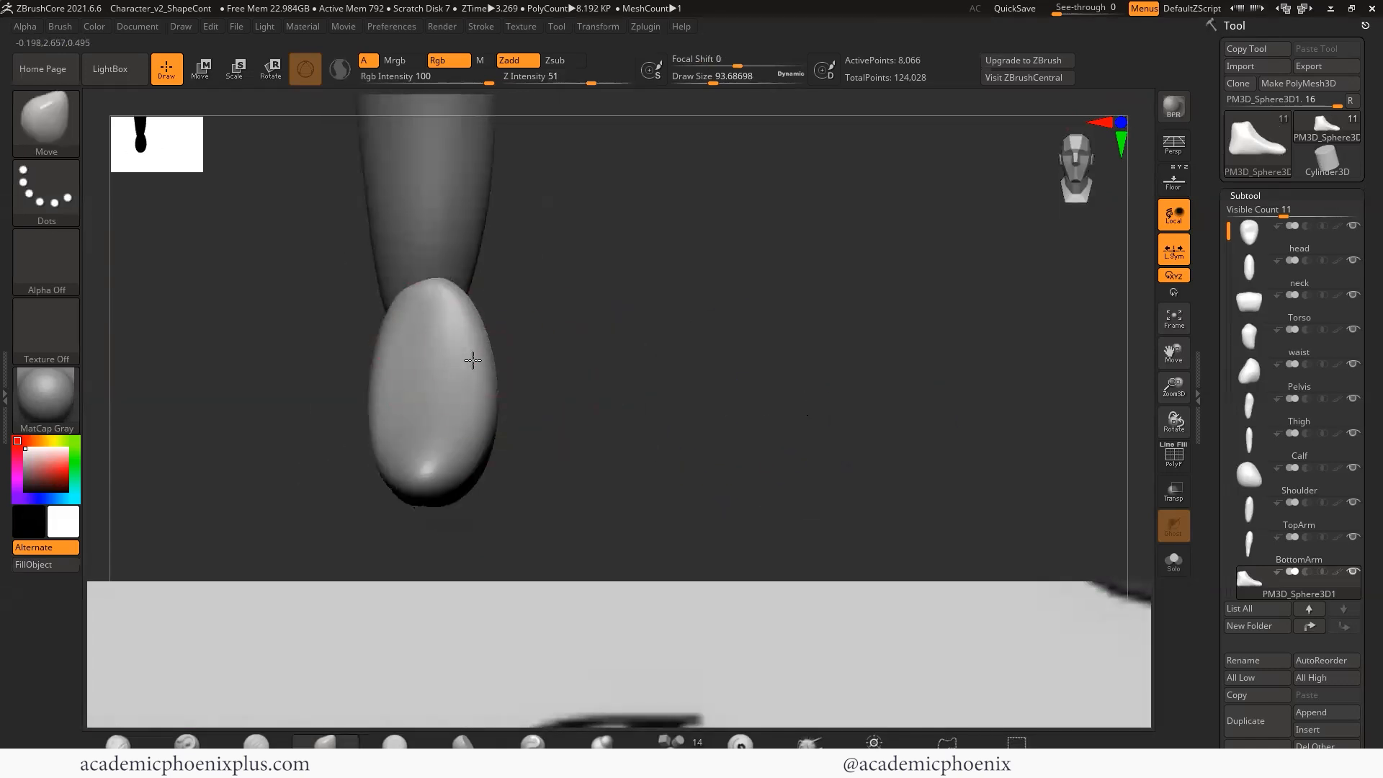
{"action": "left_click", "coordinate": [1174, 176]}
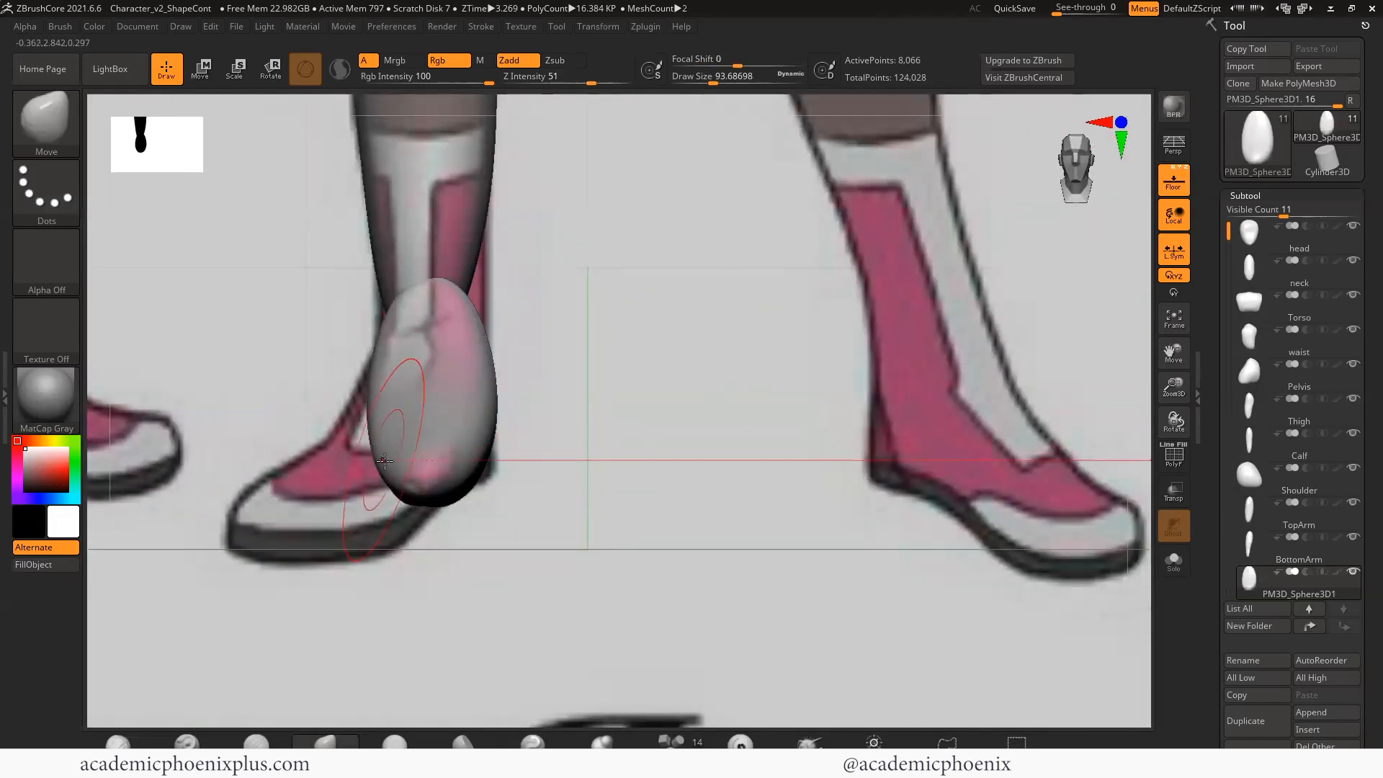
{"action": "left_click_drag", "start_coordinate": [476, 475], "coordinate": [500, 488]}
{"action": "left_click_drag", "start_coordinate": [378, 383], "coordinate": [384, 389]}
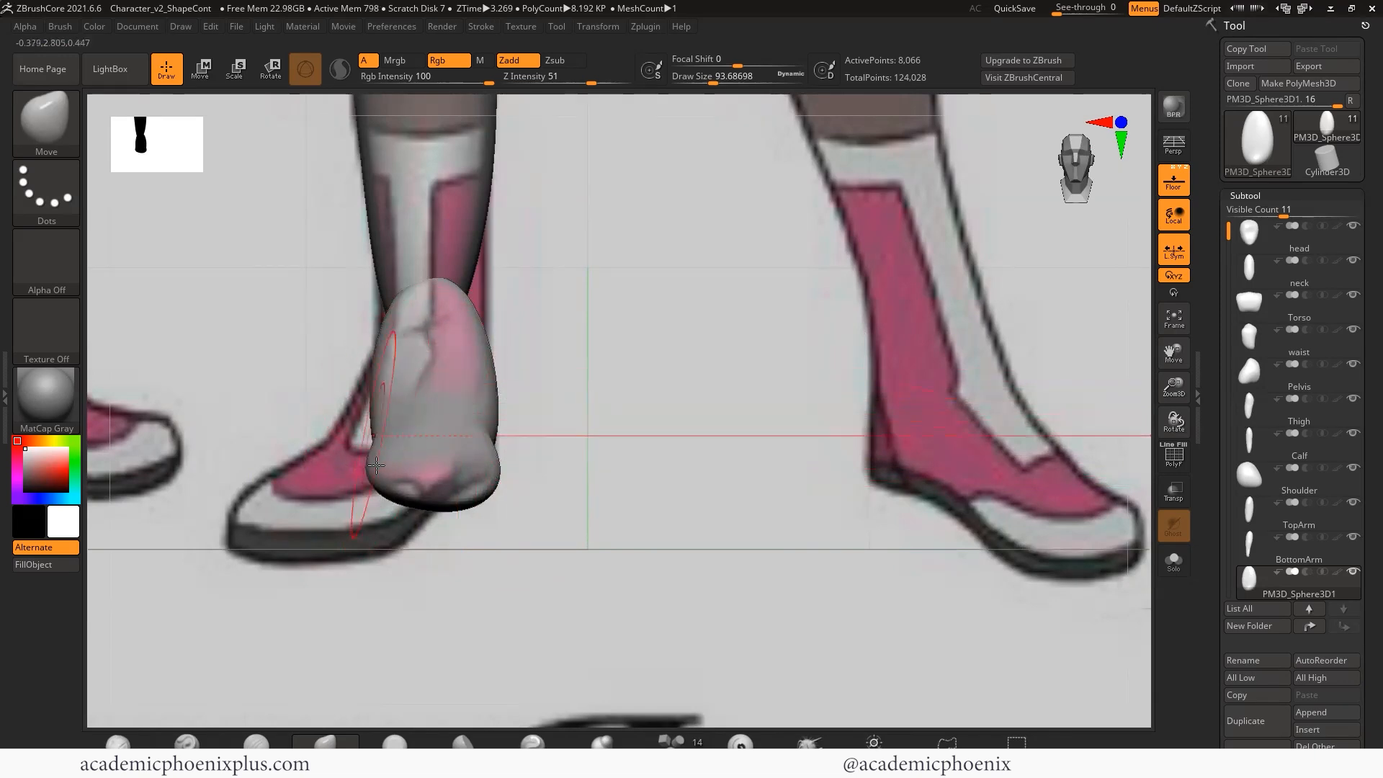
{"action": "left_click_drag", "start_coordinate": [380, 475], "coordinate": [376, 486]}
{"action": "left_click_drag", "start_coordinate": [497, 428], "coordinate": [648, 436], "text": "shift"}
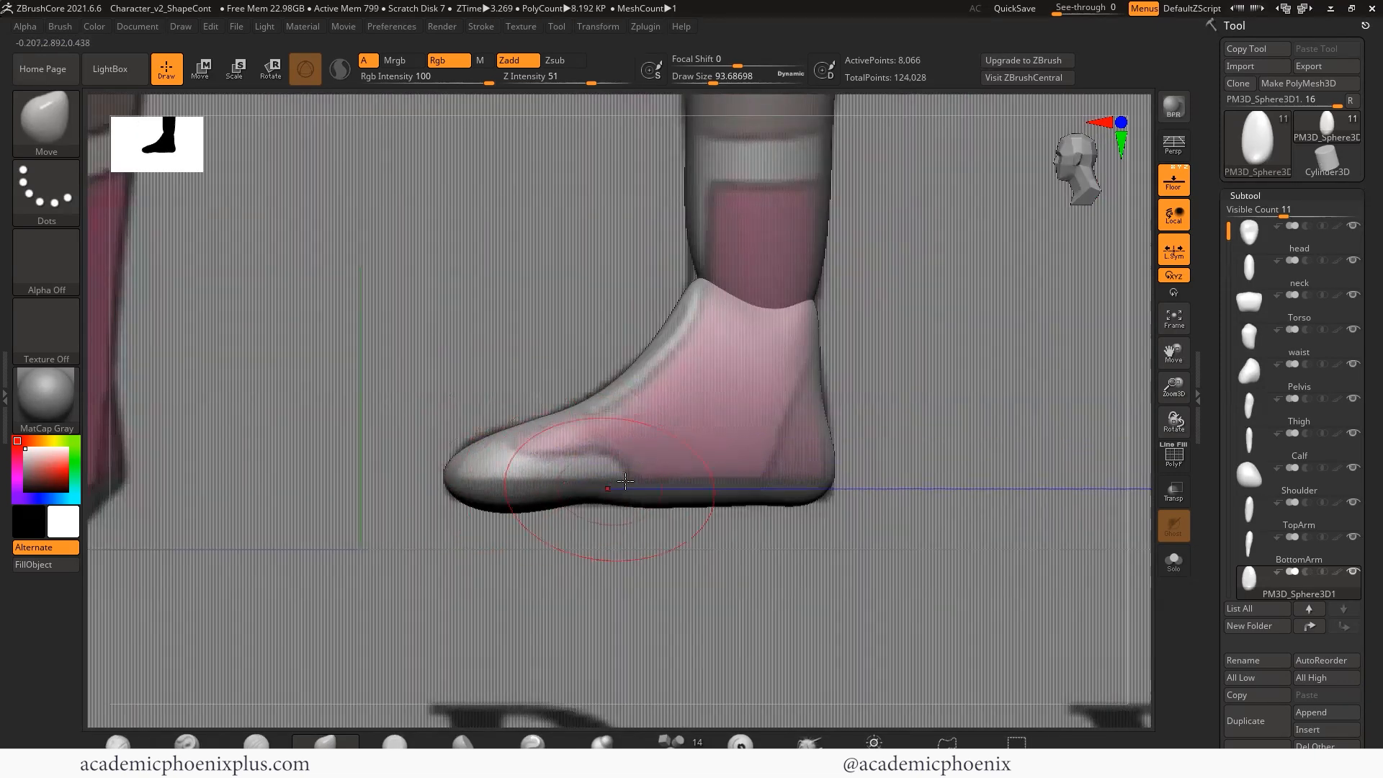
{"action": "left_click_drag", "start_coordinate": [915, 471], "coordinate": [1063, 445]}
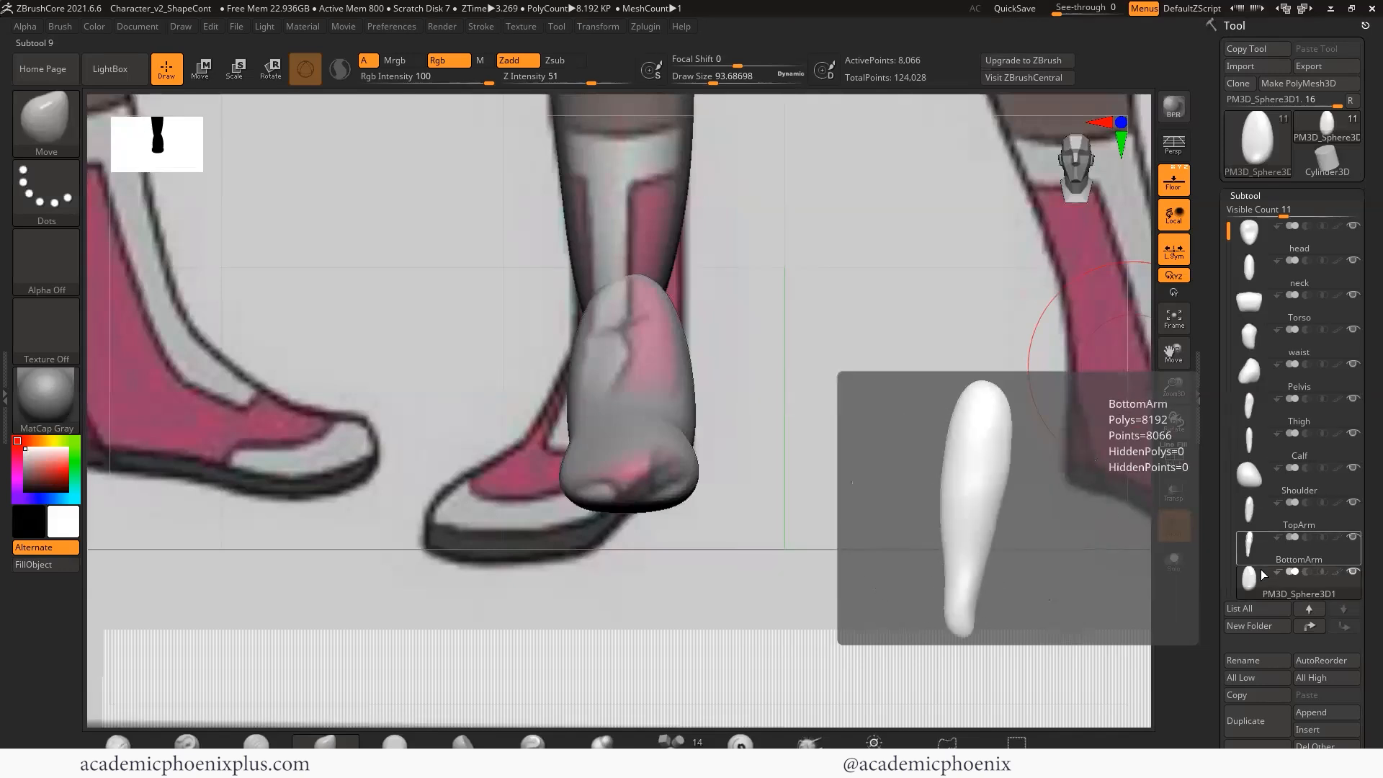
- Reorder the foot sphere directly below the Calf in the subtool order and rename it foot
{"action": "left_click_drag", "start_coordinate": [1261, 575], "coordinate": [1323, 477]}
{"action": "left_click", "coordinate": [1287, 524]}
{"action": "left_click", "coordinate": [1247, 478]}
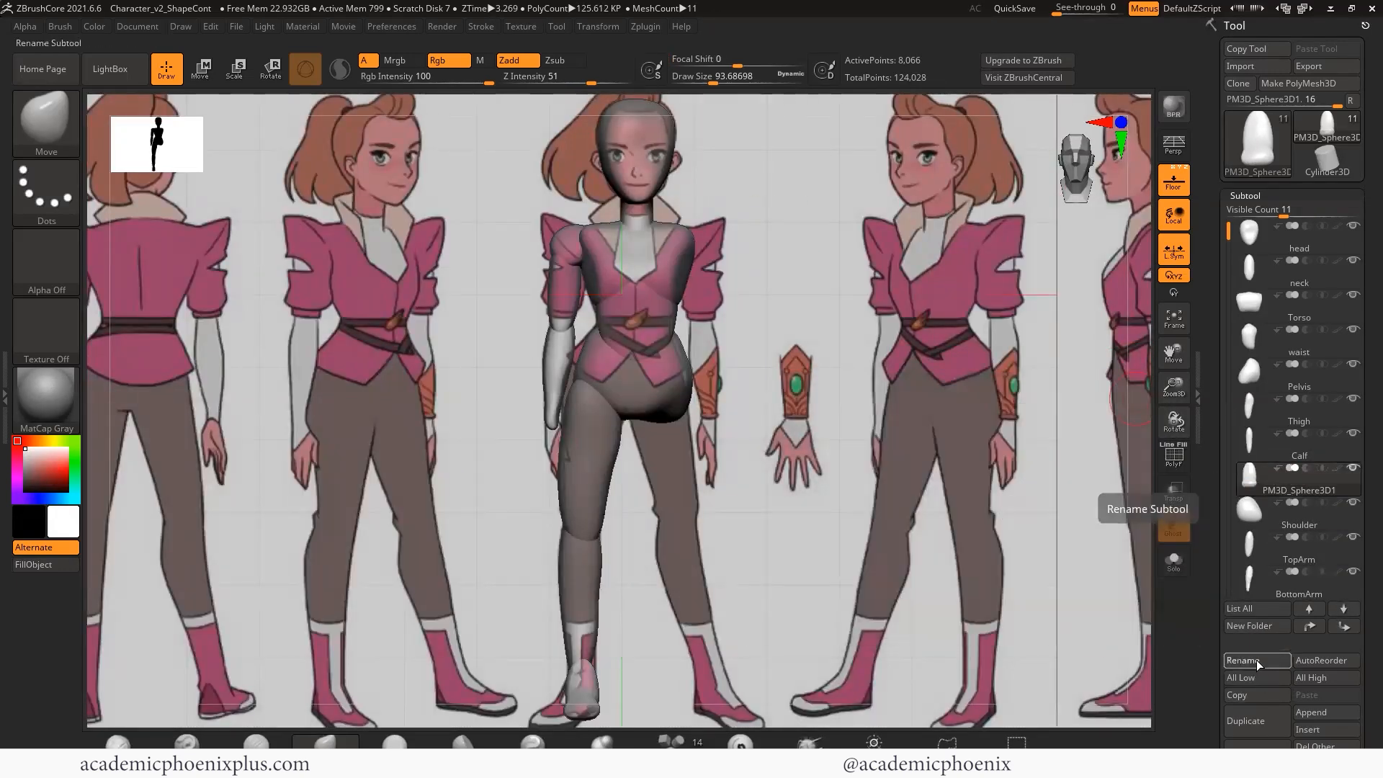
{"action": "left_click", "coordinate": [1256, 660]}
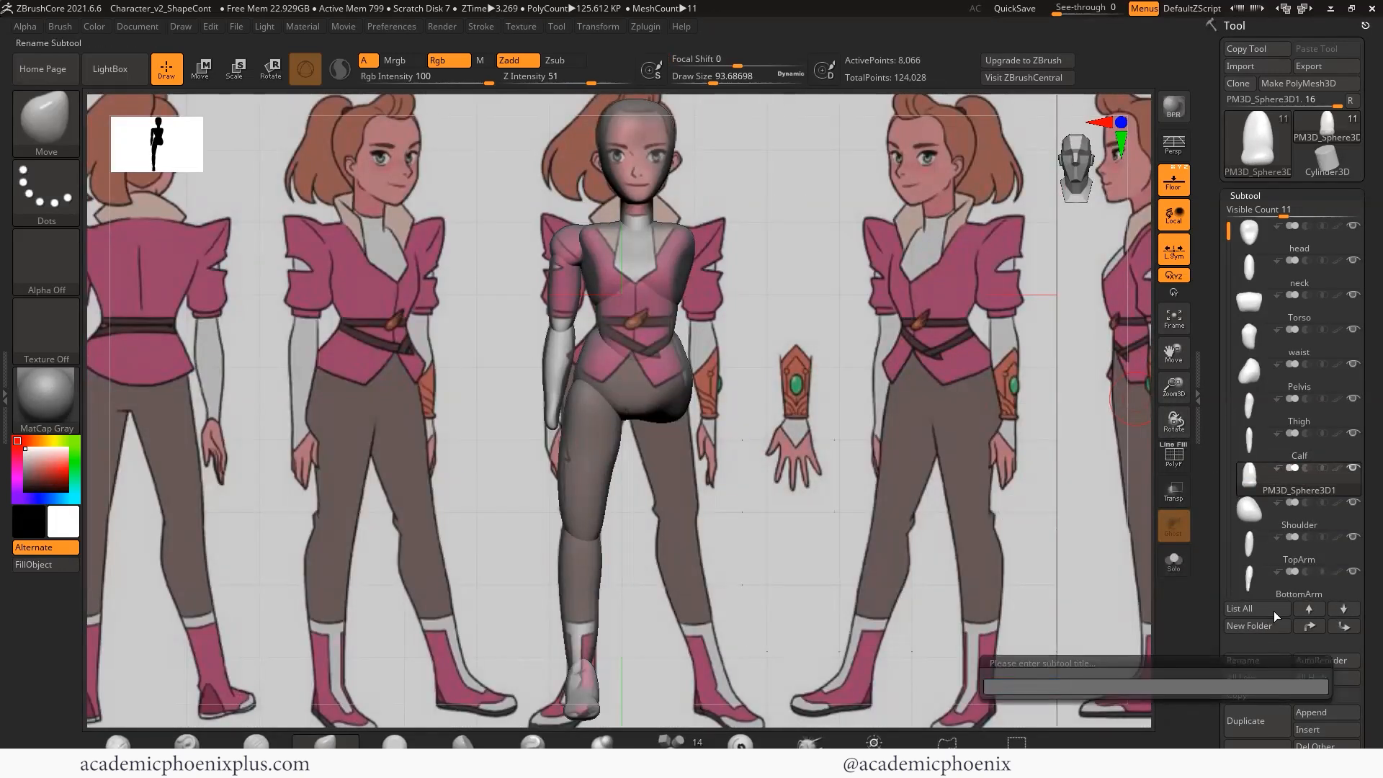
{"action": "type", "text": "foot"}
{"action": "key", "text": "Return"}
- Hide the reference drawings and refine the foot's sole and contour from below, the side and the front
{"action": "left_click", "coordinate": [1267, 441]}
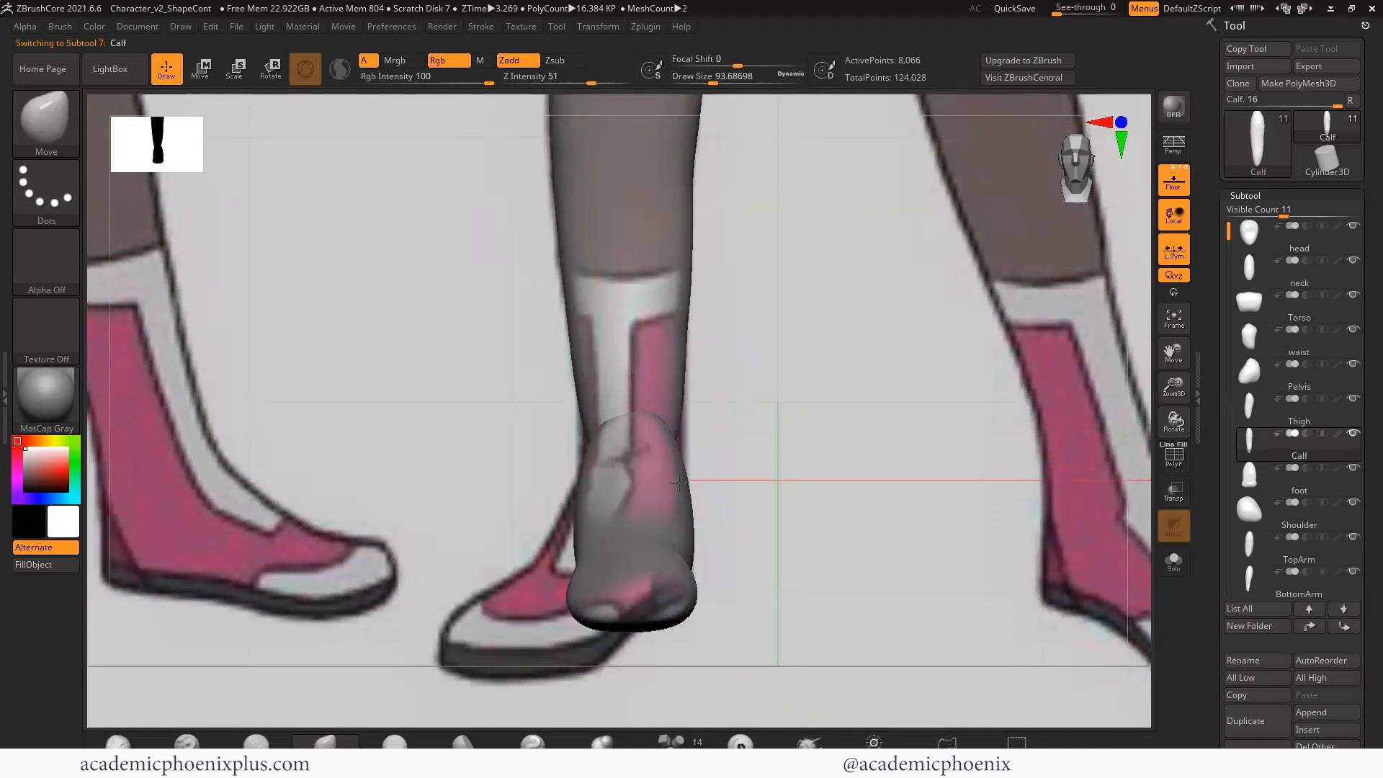
{"action": "left_click", "coordinate": [1256, 477]}
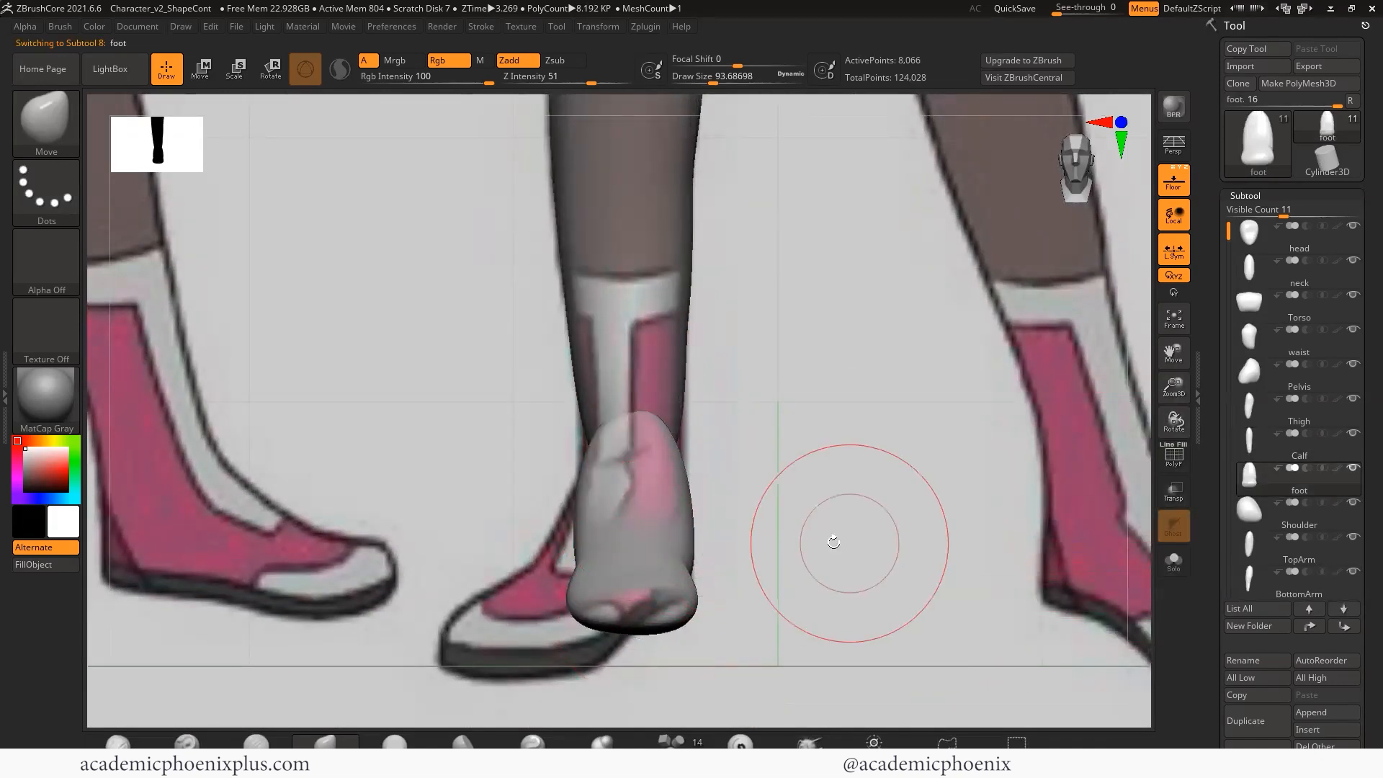
{"action": "key", "text": "shift+p"}
{"action": "mouse_move", "coordinate": [763, 533]}
{"action": "left_mouse_down"}
{"action": "mouse_move", "coordinate": [926, 472]}
{"action": "mouse_move", "coordinate": [797, 432]}
{"action": "mouse_move", "coordinate": [858, 484]}
{"action": "mouse_move", "coordinate": [633, 478]}
{"action": "mouse_move", "coordinate": [743, 521]}
{"action": "mouse_move", "coordinate": [728, 512]}
{"action": "mouse_move", "coordinate": [852, 539]}
{"action": "mouse_move", "coordinate": [637, 523]}
{"action": "mouse_move", "coordinate": [806, 550]}
{"action": "mouse_move", "coordinate": [867, 522]}
{"action": "mouse_move", "coordinate": [947, 531]}
{"action": "mouse_move", "coordinate": [618, 497]}
{"action": "mouse_move", "coordinate": [828, 503]}
{"action": "mouse_move", "coordinate": [806, 515]}
{"action": "mouse_move", "coordinate": [840, 525]}
{"action": "mouse_move", "coordinate": [837, 545]}
{"action": "mouse_move", "coordinate": [769, 524]}
{"action": "mouse_move", "coordinate": [868, 431]}
{"action": "mouse_move", "coordinate": [766, 519]}
{"action": "left_mouse_up"}
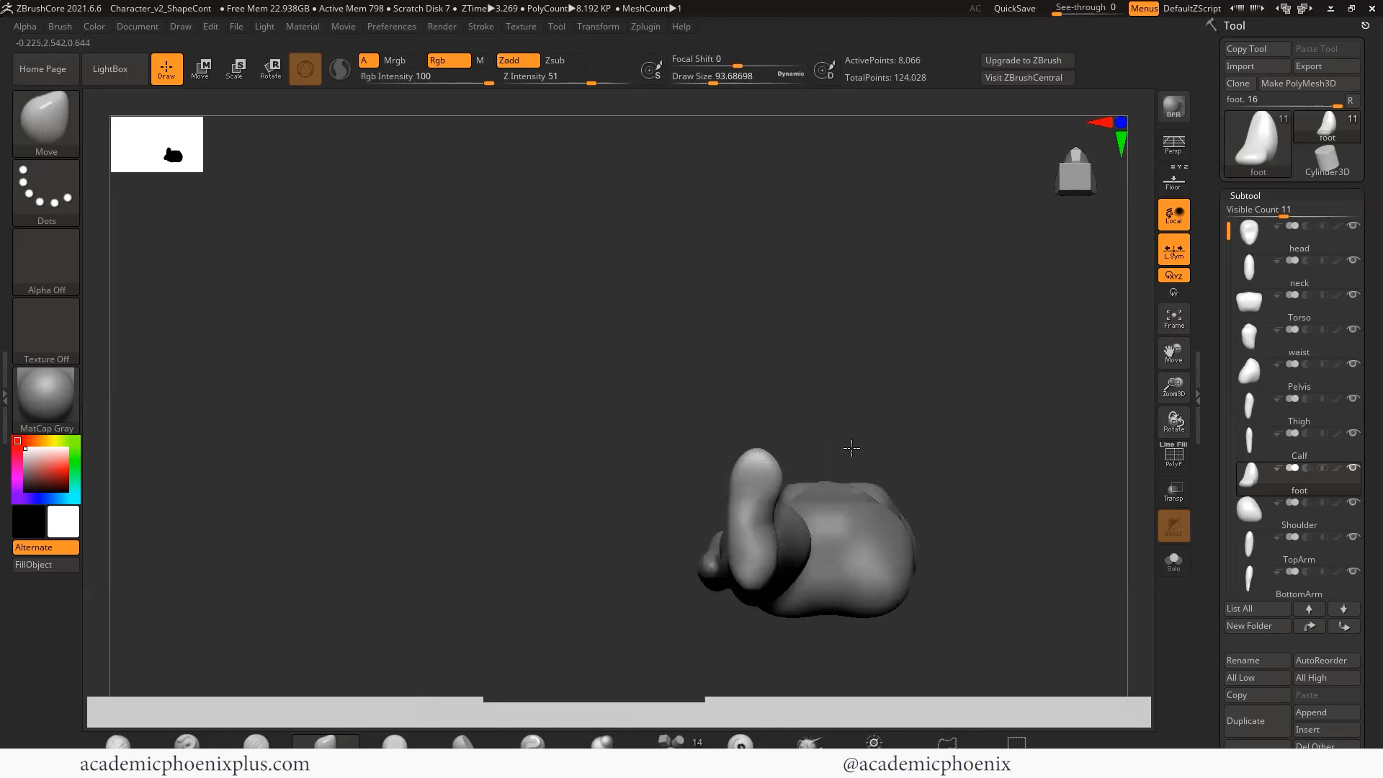
{"action": "left_click_drag", "start_coordinate": [851, 448], "coordinate": [801, 614]}
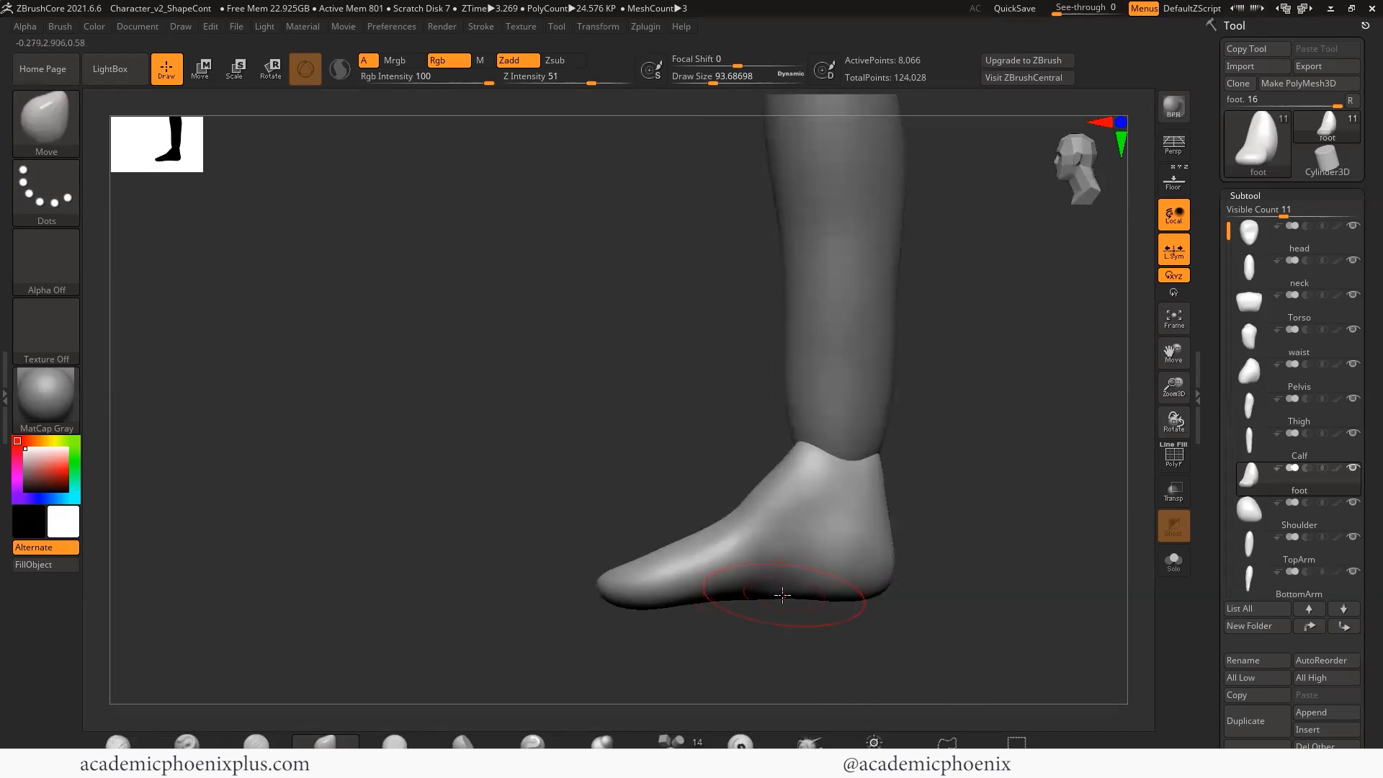
{"action": "mouse_move", "coordinate": [930, 596]}
{"action": "left_mouse_down"}
{"action": "mouse_move", "coordinate": [879, 588]}
{"action": "mouse_move", "coordinate": [938, 570]}
{"action": "left_mouse_up"}
{"action": "left_click_drag", "start_coordinate": [829, 559], "coordinate": [944, 555]}
{"action": "left_click_drag", "start_coordinate": [878, 451], "coordinate": [835, 459]}
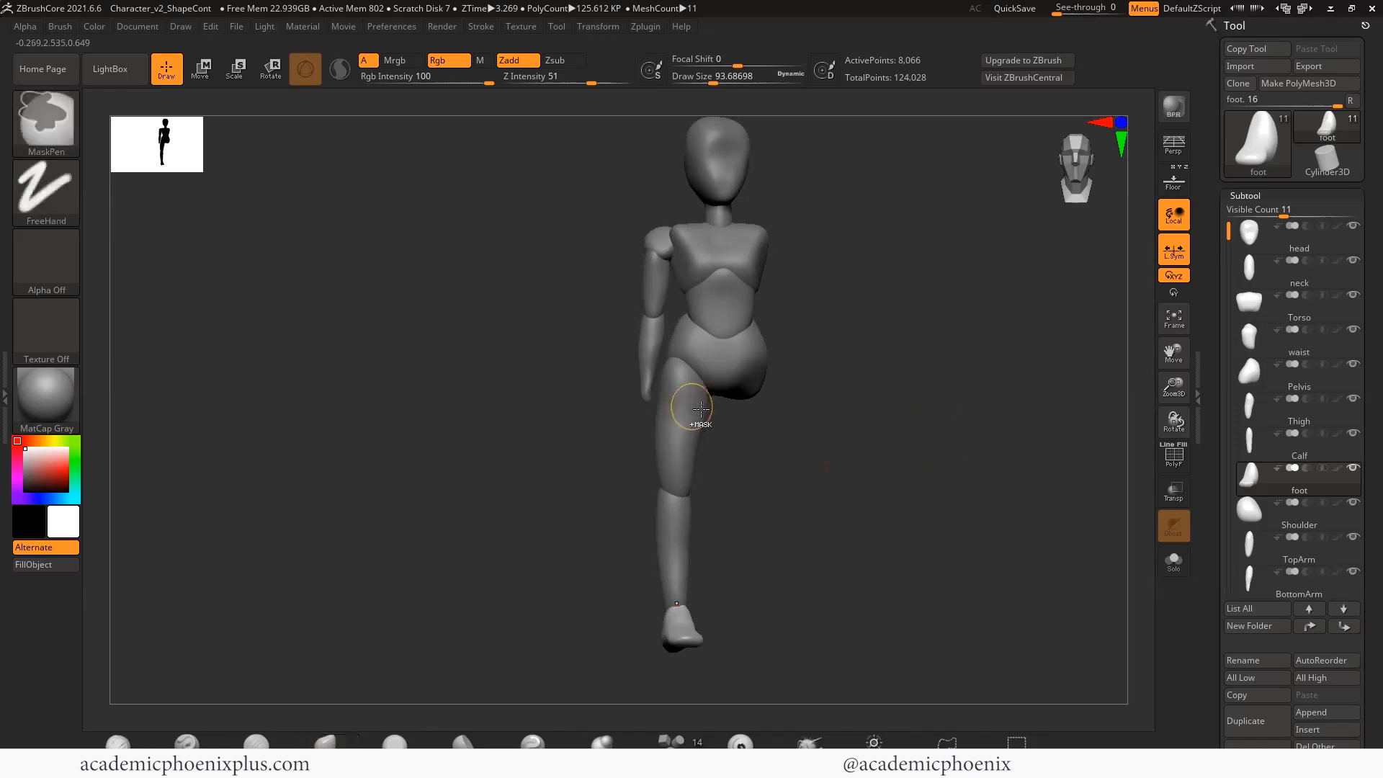
- Save the project as a new version named Character_v3_ShapeCont
{"action": "key", "text": "ctrl+s"}
{"action": "type", "text": "3"}
{"action": "key", "text": "Return"}
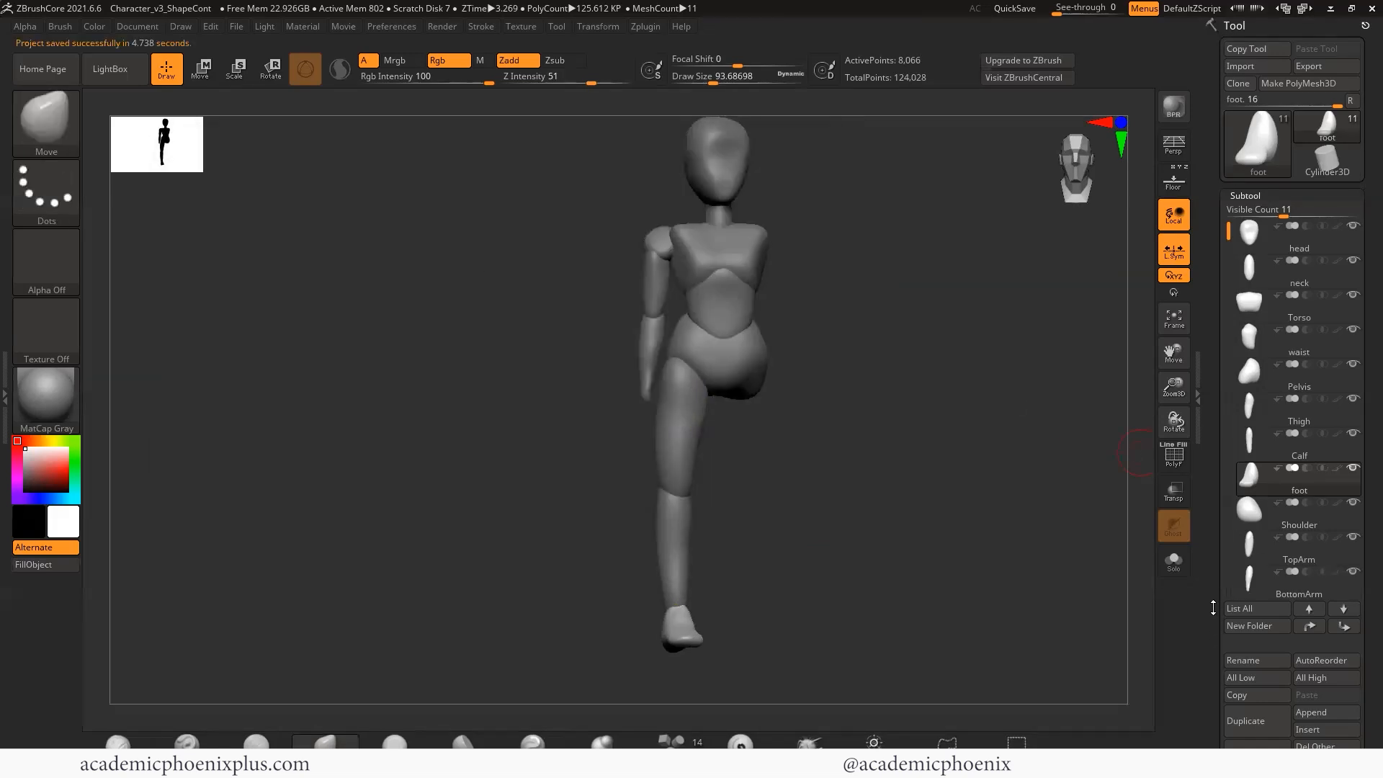
- Mirror the Thigh subtool to the opposite side of the body with Mirror And Weld
{"action": "left_click", "coordinate": [1239, 557]}
{"action": "left_click_drag", "start_coordinate": [1203, 568], "coordinate": [1203, 606]}
{"action": "left_click", "coordinate": [1250, 393]}
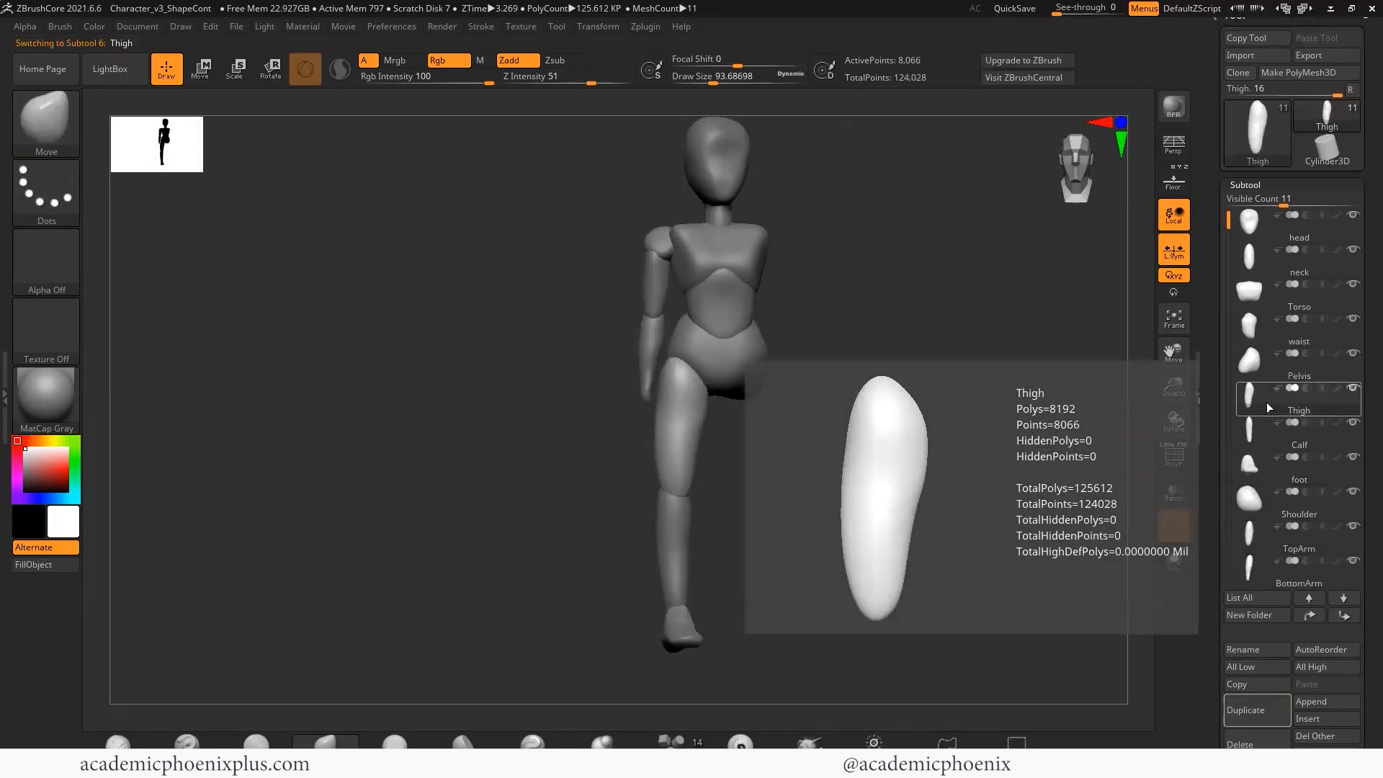
{"action": "left_click_drag", "start_coordinate": [1203, 655], "coordinate": [1210, 596]}
{"action": "left_click", "coordinate": [1250, 538]}
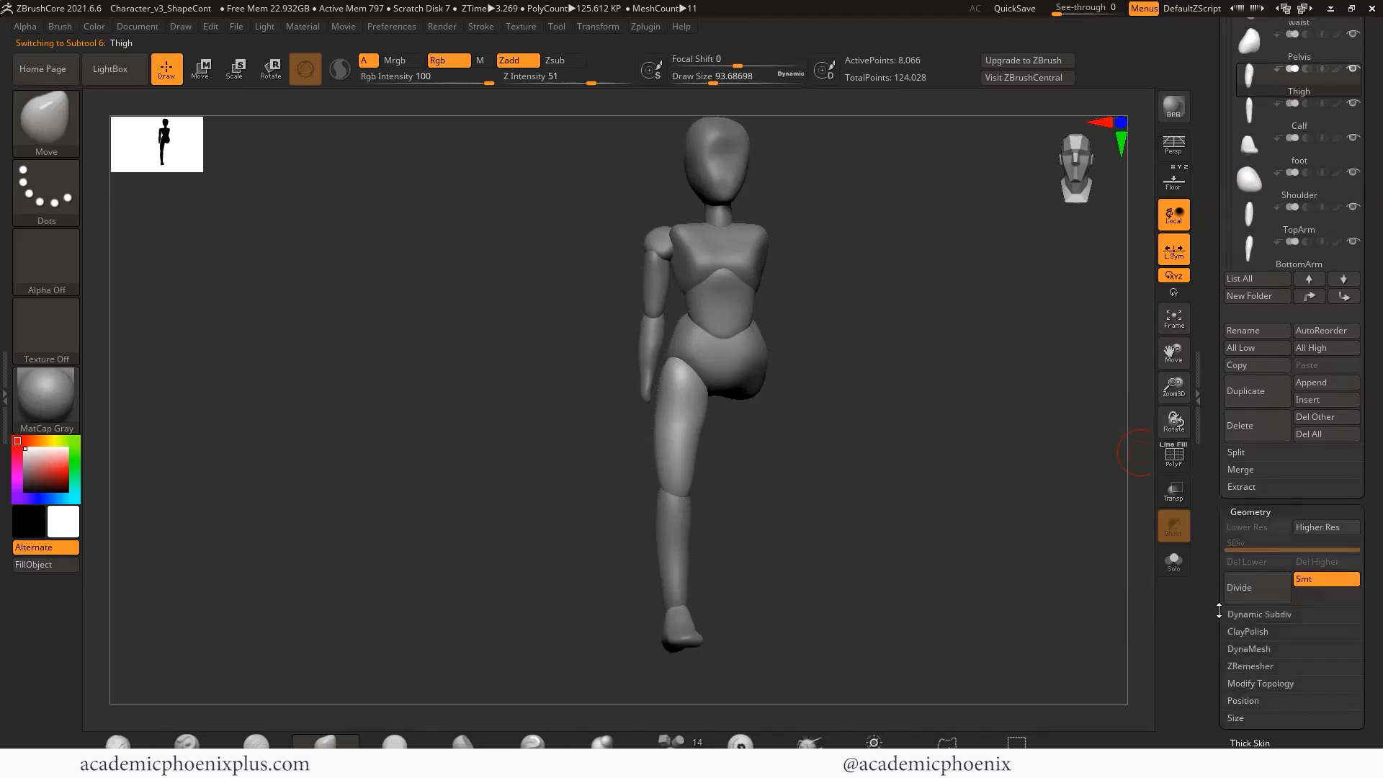
{"action": "left_click_drag", "start_coordinate": [1216, 678], "coordinate": [1217, 625]}
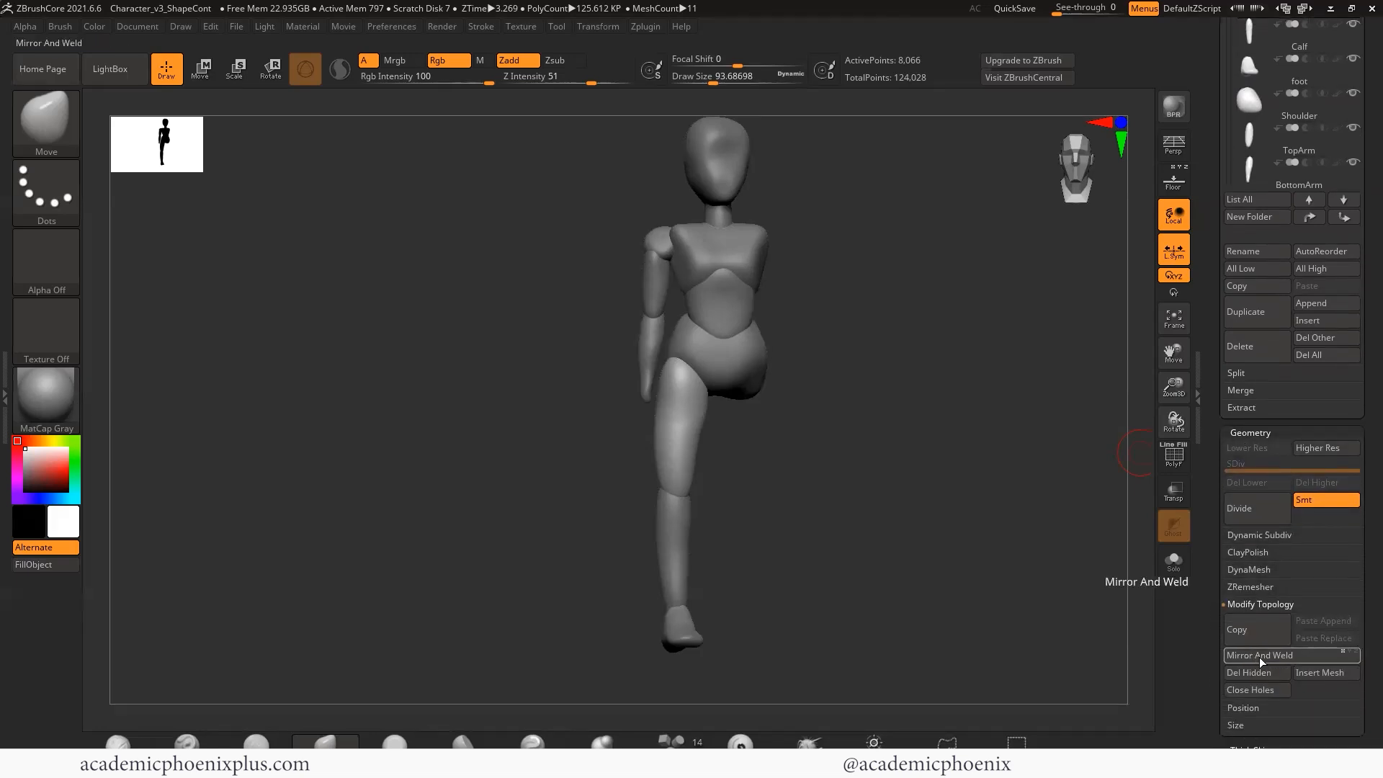
{"action": "left_click", "coordinate": [1272, 656]}
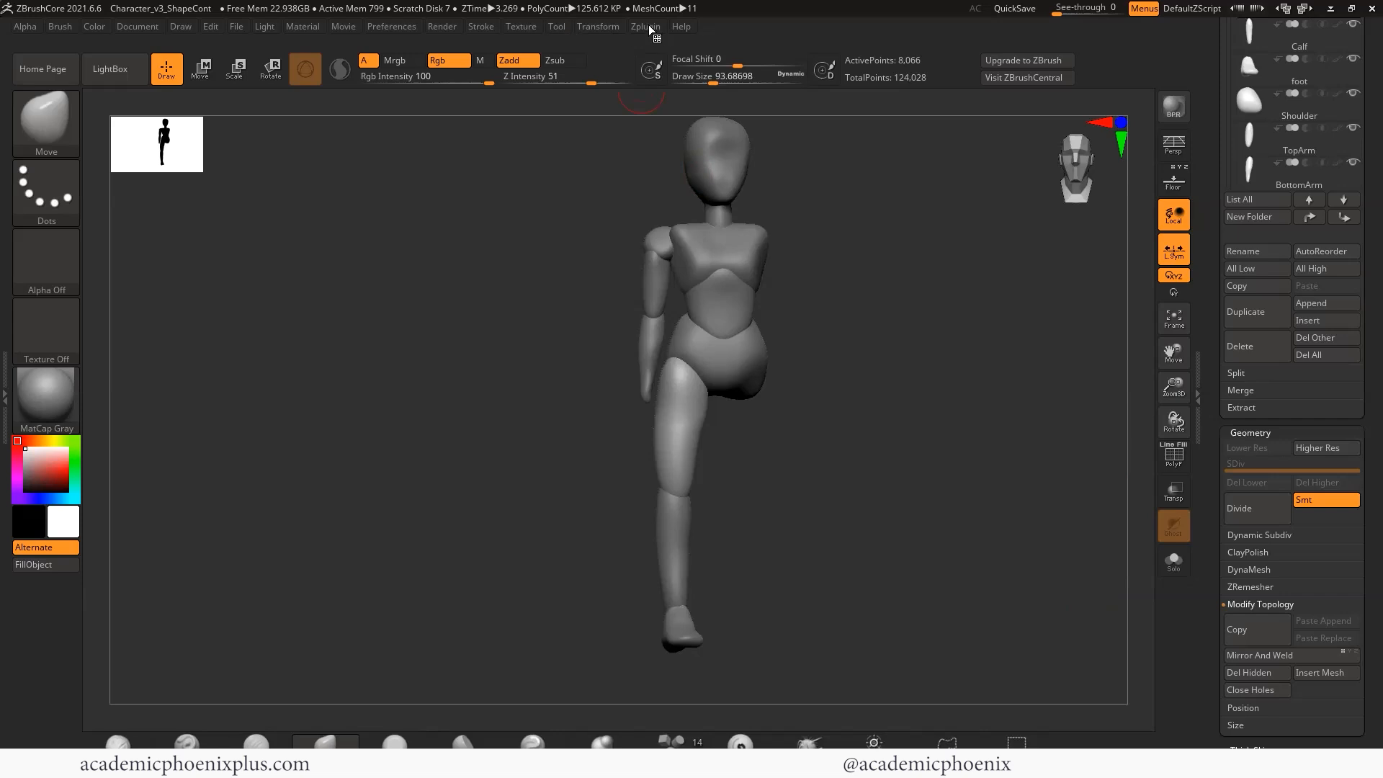
{"action": "left_click", "coordinate": [588, 26]}
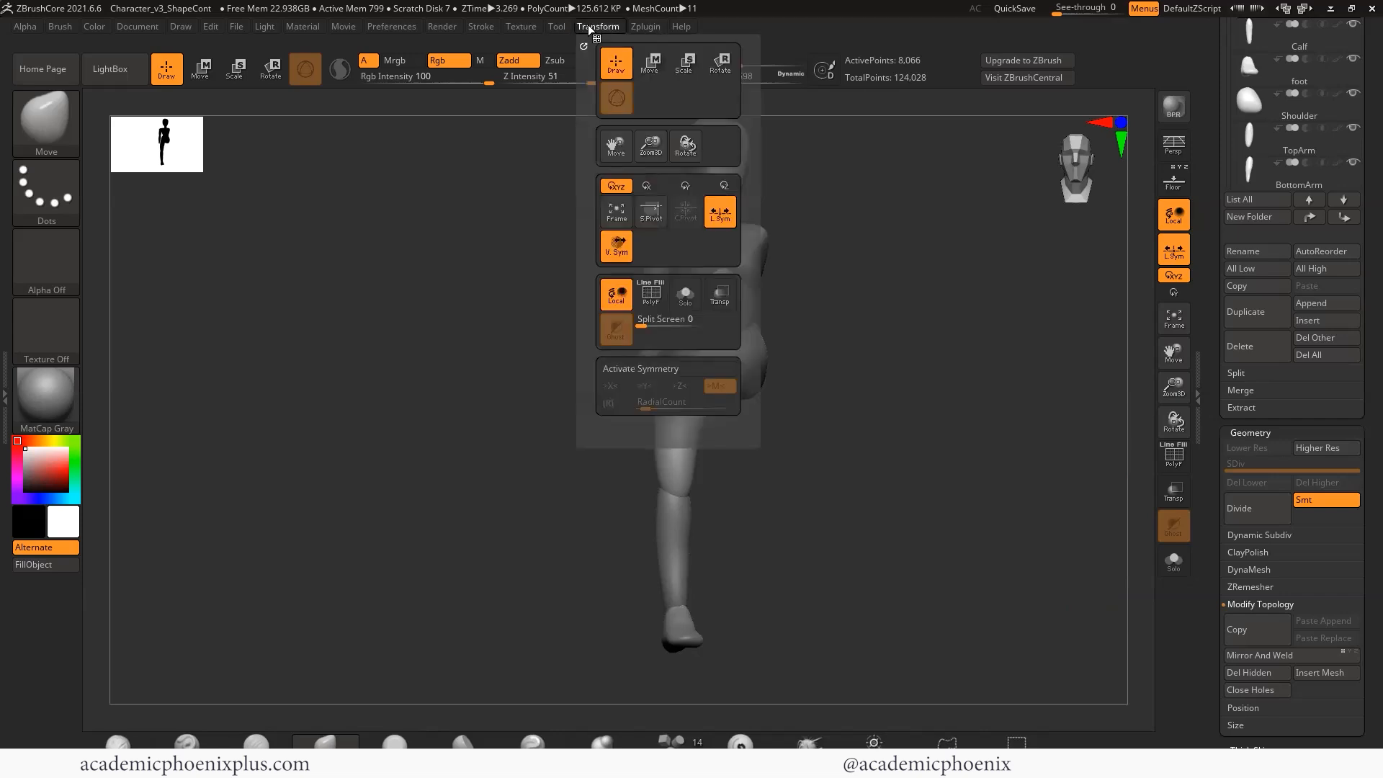
{"action": "left_click", "coordinate": [1267, 658]}
- Try to isolate the mirrored thigh with an inverted mask and shift it sideways along X
{"action": "mouse_move", "coordinate": [957, 442]}
{"action": "left_mouse_down"}
{"action": "mouse_move", "coordinate": [846, 442]}
{"action": "mouse_move", "coordinate": [901, 444]}
{"action": "mouse_move", "coordinate": [867, 512]}
{"action": "mouse_move", "coordinate": [873, 566]}
{"action": "mouse_move", "coordinate": [668, 307]}
{"action": "left_mouse_up"}
{"action": "left_click", "coordinate": [827, 436], "text": "ctrl"}
{"action": "key", "text": "w"}
{"action": "left_click_drag", "start_coordinate": [553, 445], "coordinate": [576, 445]}
{"action": "key", "text": "ctrl+z"}
{"action": "left_click_drag", "start_coordinate": [852, 435], "coordinate": [913, 494], "text": "alt"}
{"action": "left_click", "coordinate": [647, 27]}
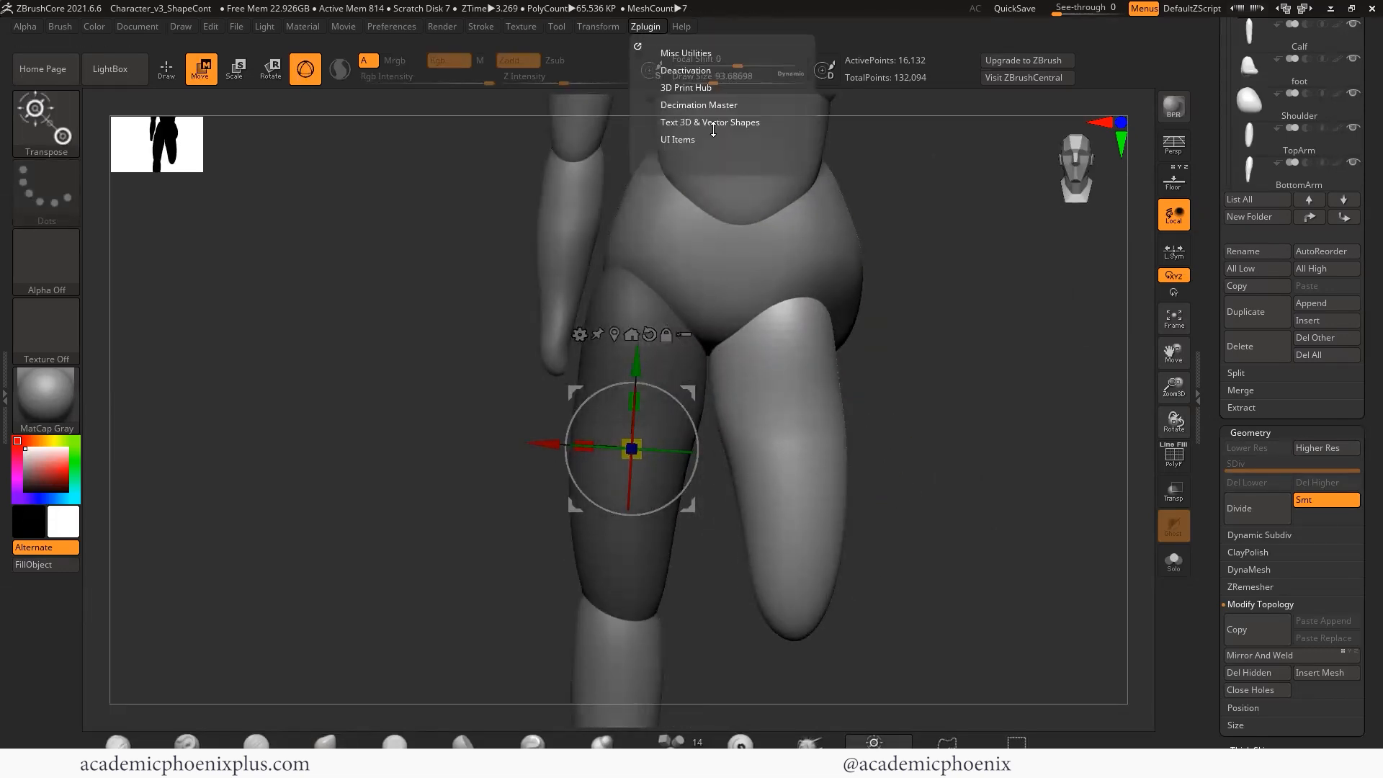
{"action": "left_click", "coordinate": [906, 378], "text": "ctrl"}
{"action": "left_click_drag", "start_coordinate": [936, 532], "coordinate": [706, 269], "text": "ctrl+shift"}
{"action": "key", "text": "ctrl+z"}
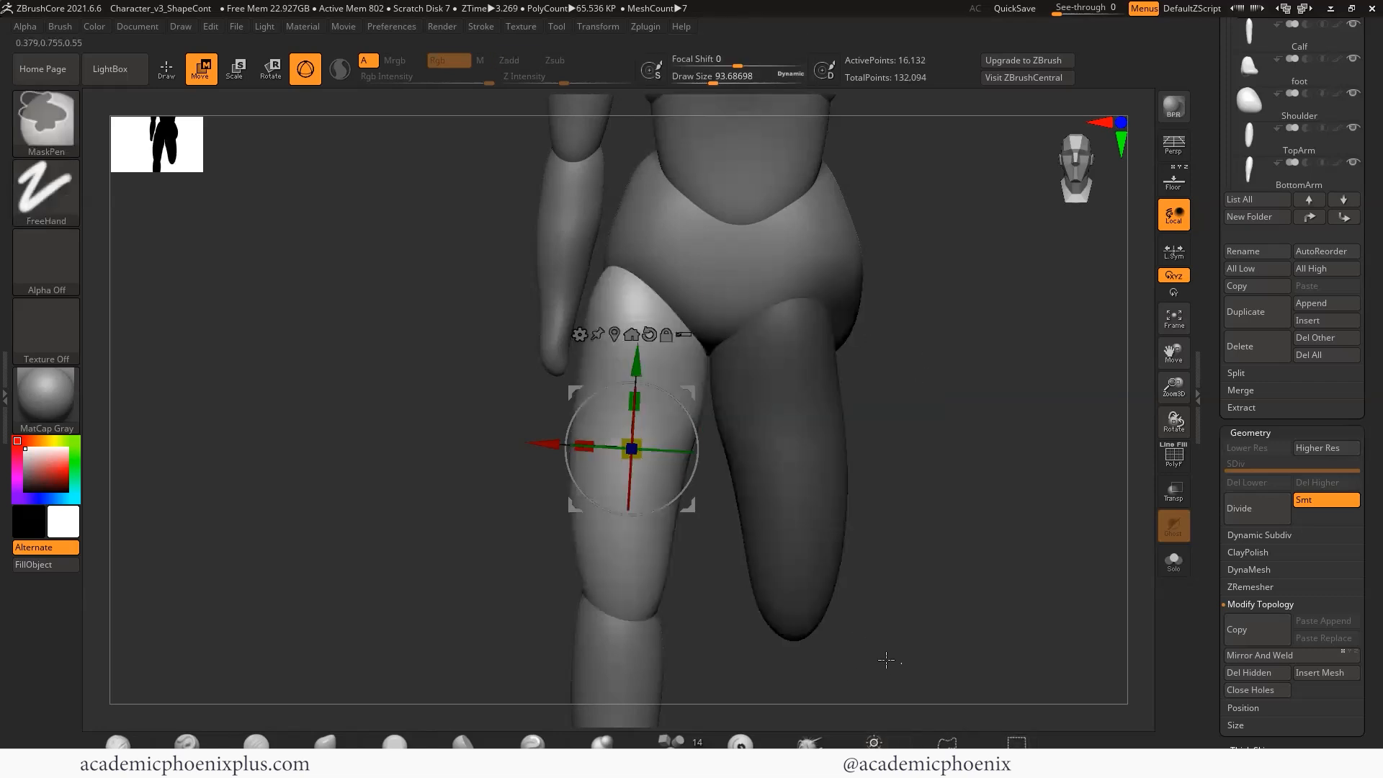
- Mask the mirrored thigh, invert the mask, move that thigh outward along X under the pelvis, and clear the mask
{"action": "left_click_drag", "start_coordinate": [901, 661], "coordinate": [710, 216], "text": "ctrl"}
{"action": "left_click", "coordinate": [896, 364], "text": "ctrl"}
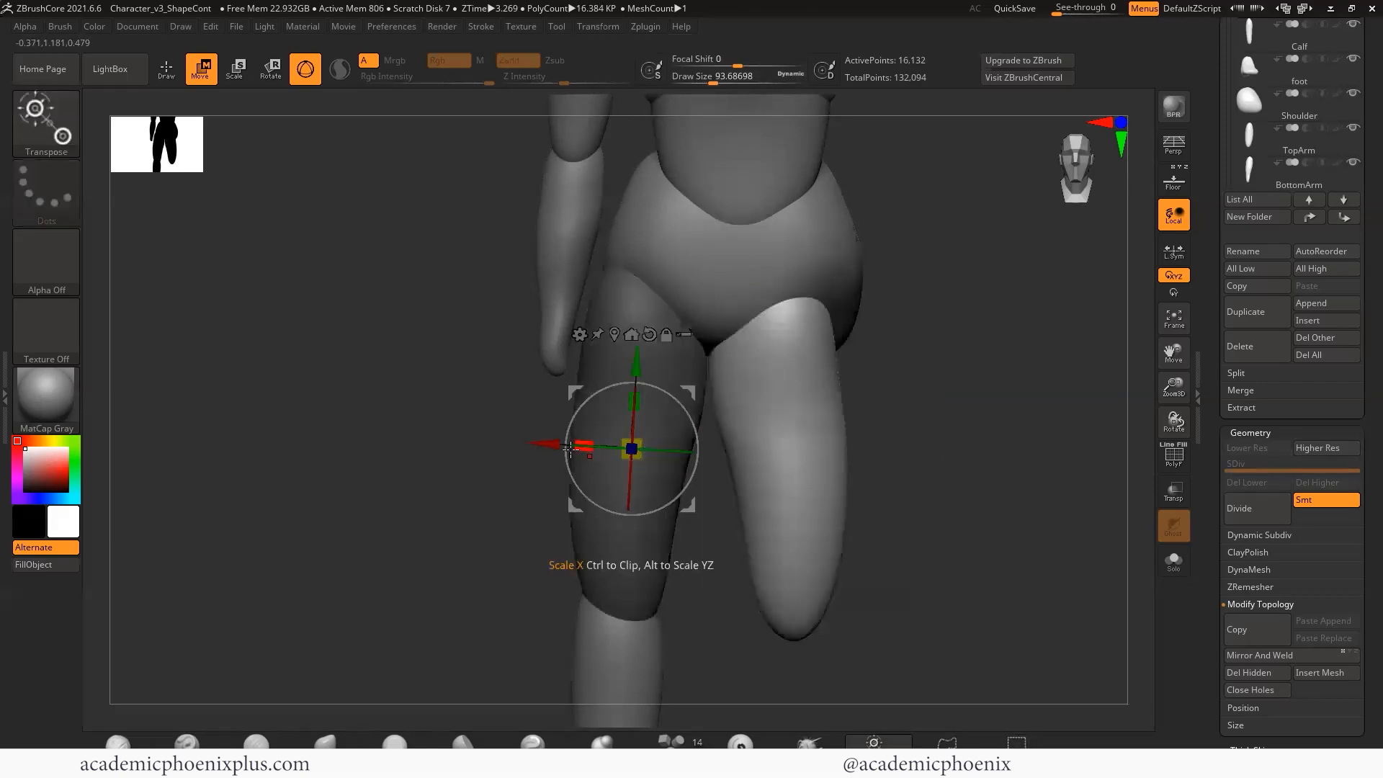
{"action": "left_click_drag", "start_coordinate": [546, 444], "coordinate": [586, 447]}
{"action": "left_click_drag", "start_coordinate": [1016, 441], "coordinate": [1037, 483]}
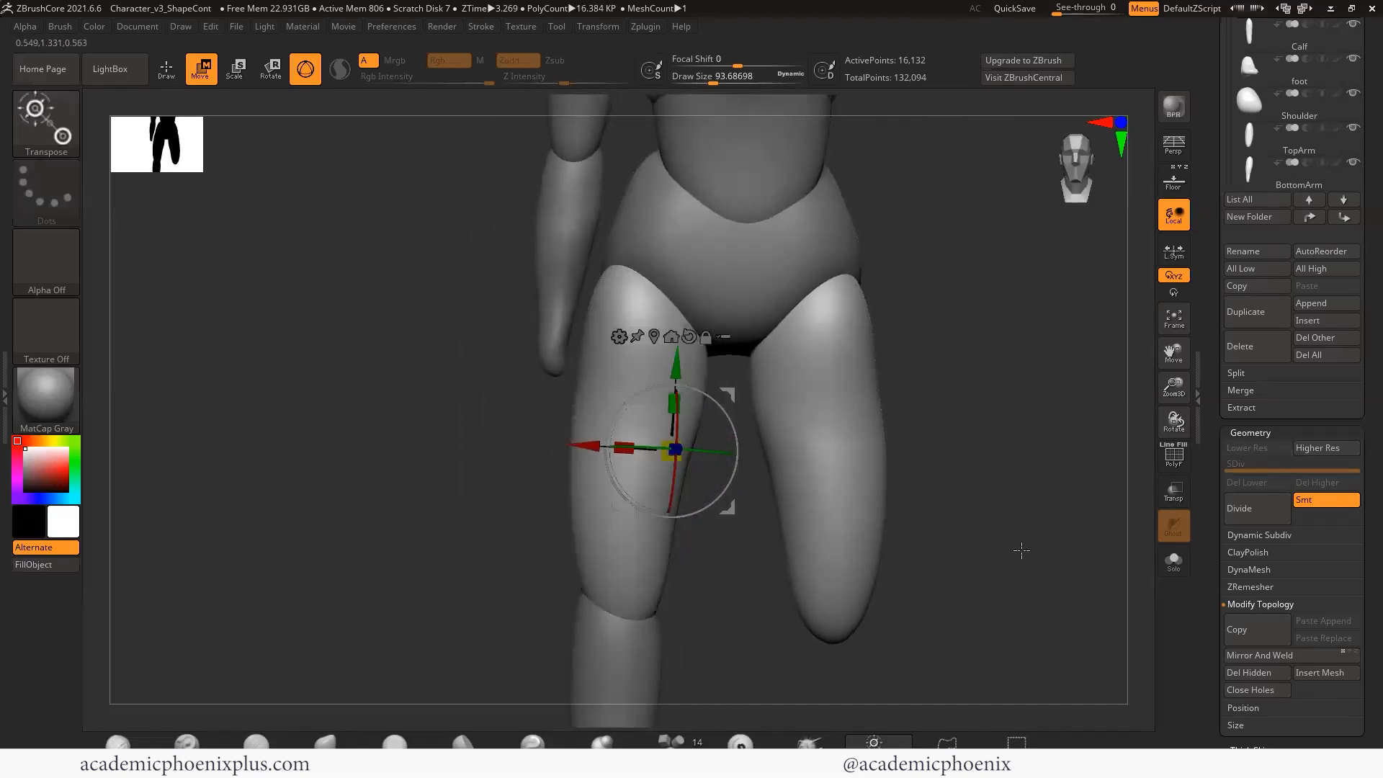
- Mask the mirrored thigh and separate it into its own subtool with Split Masked Points
{"action": "scroll", "coordinate": [1278, 180], "scroll_direction": "up", "scroll_amount": 5}
{"action": "left_click", "coordinate": [1279, 170]}
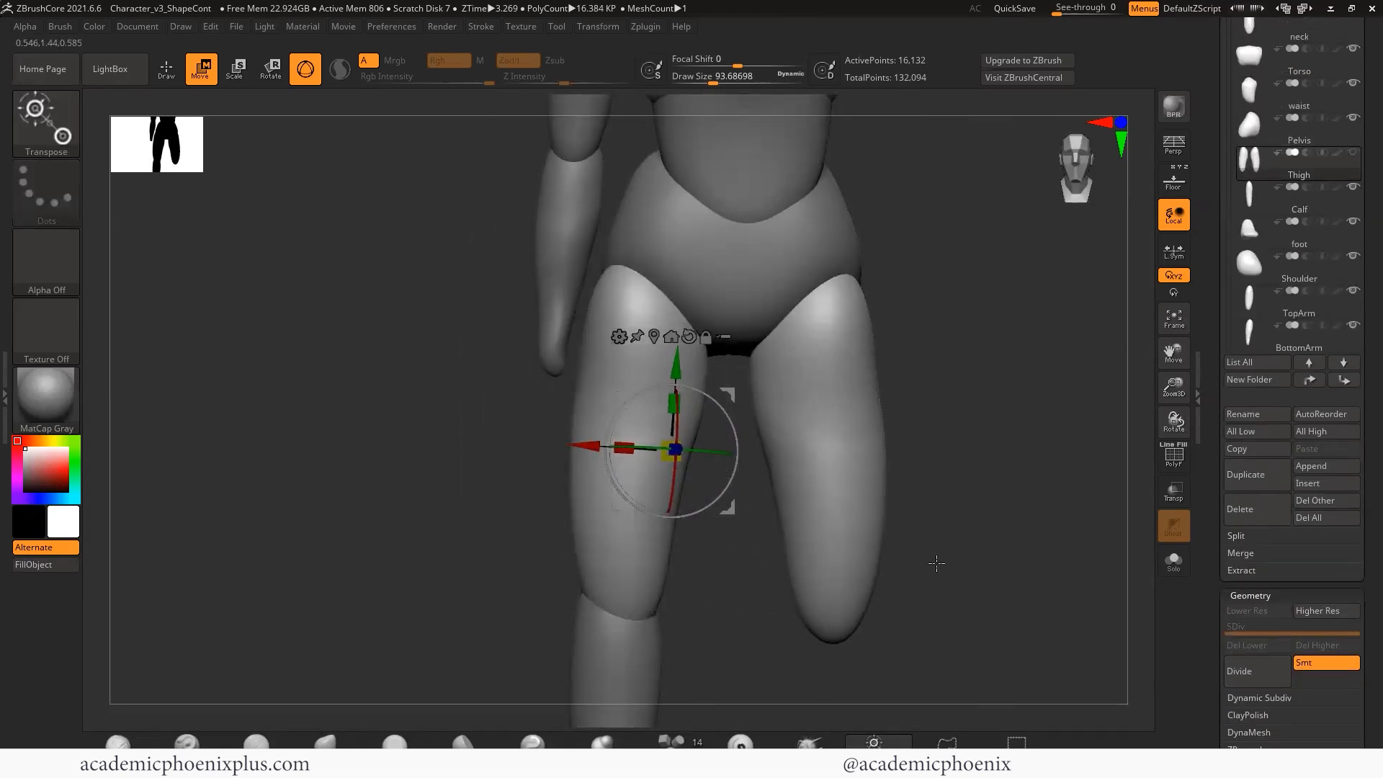
{"action": "left_click_drag", "start_coordinate": [990, 692], "coordinate": [714, 200], "text": "ctrl"}
{"action": "left_click", "coordinate": [1240, 569]}
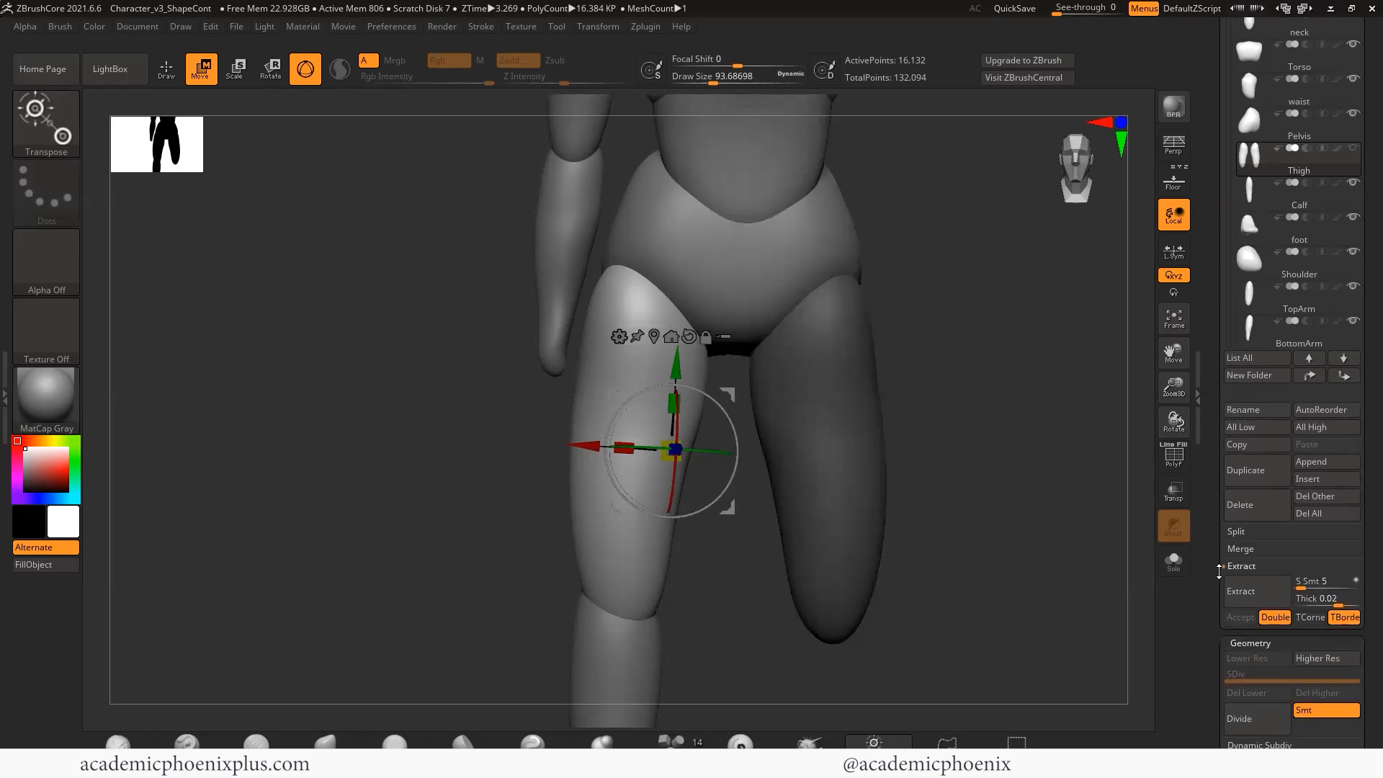
{"action": "scroll", "coordinate": [1219, 569], "scroll_direction": "down", "scroll_amount": 1}
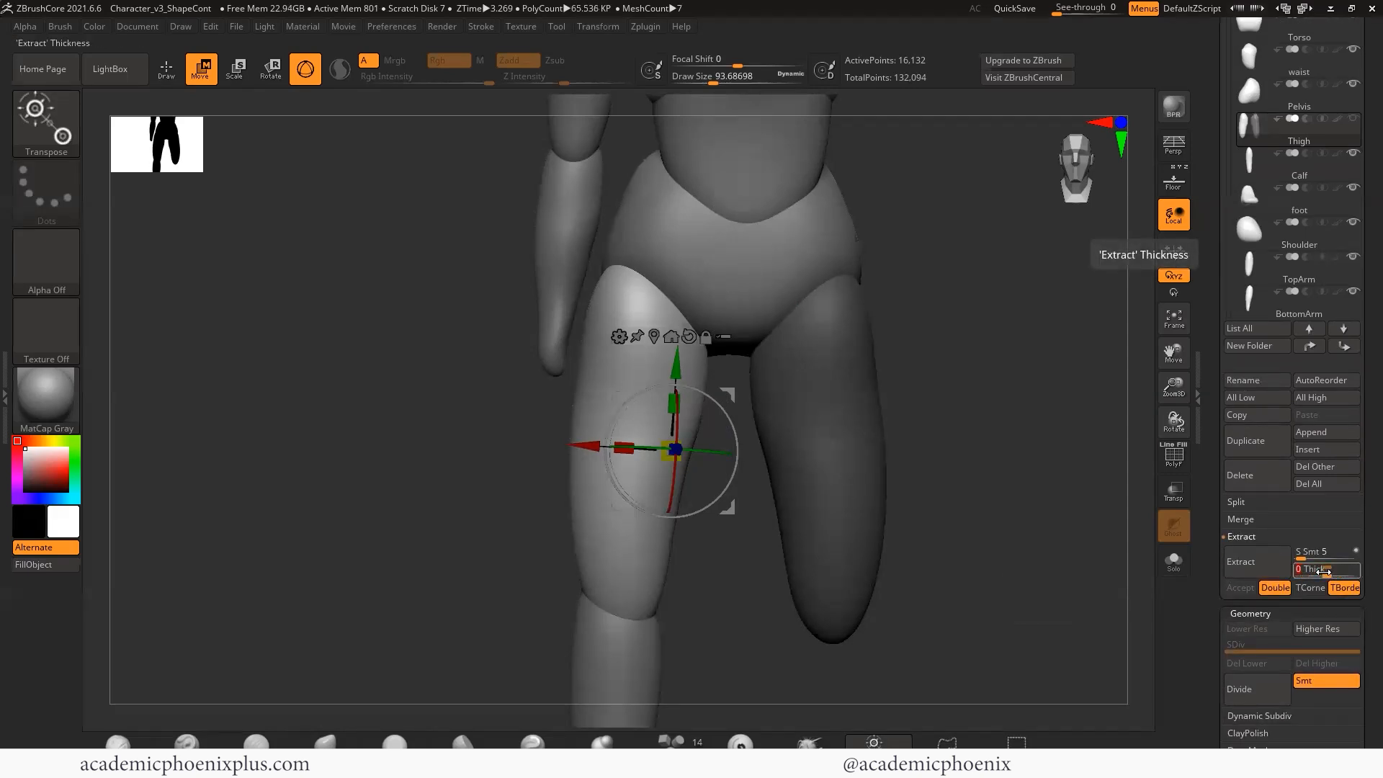
{"action": "left_click", "coordinate": [1236, 502]}
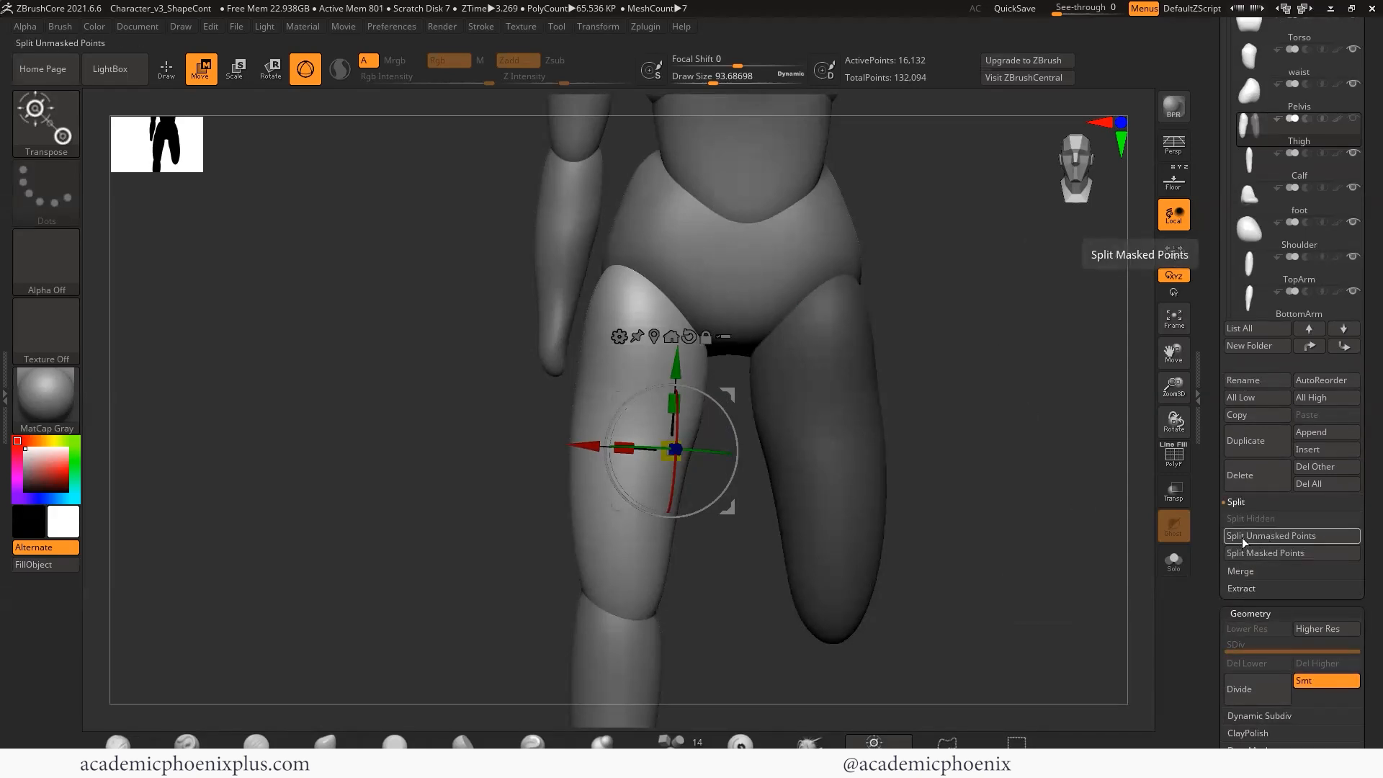
{"action": "left_click", "coordinate": [1279, 553]}
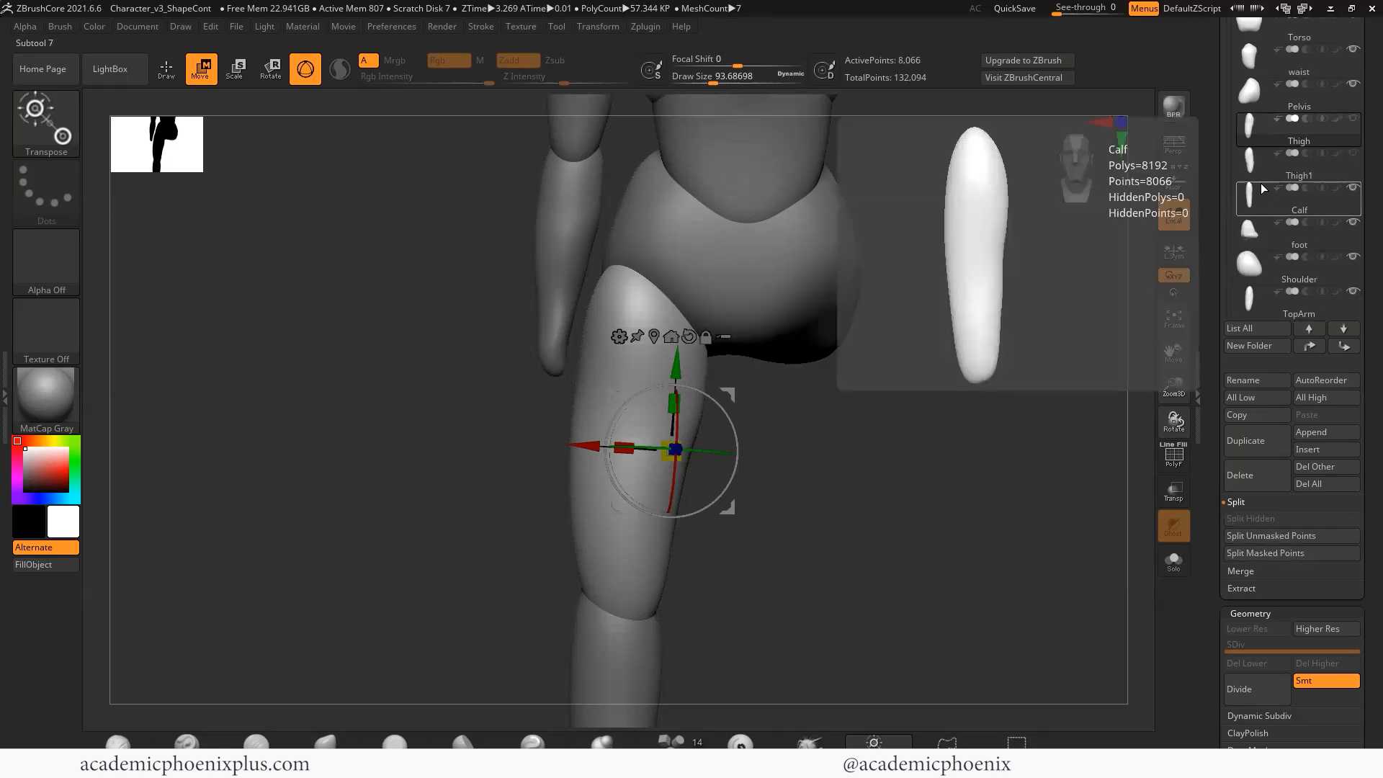
- Select the split-off Thigh1 subtool and make it visible
{"action": "left_click_drag", "start_coordinate": [1227, 151], "coordinate": [1227, 187]}
{"action": "left_click_drag", "start_coordinate": [1230, 238], "coordinate": [1229, 14]}
{"action": "left_click_drag", "start_coordinate": [1205, 189], "coordinate": [1204, 334]}
{"action": "left_click", "coordinate": [1253, 239]}
{"action": "left_click", "coordinate": [1354, 229]}
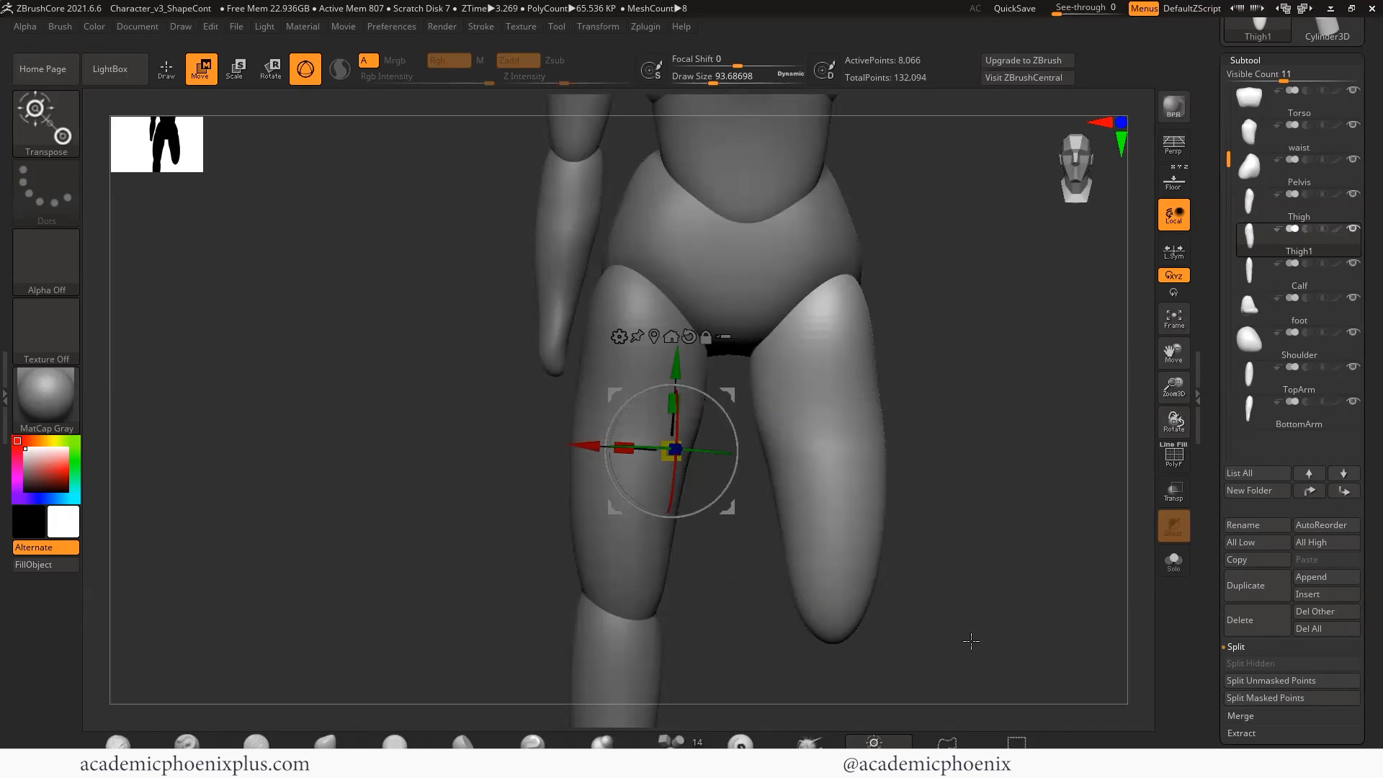
- Mirror the Calf subtool to the opposite leg with Mirror And Weld
{"action": "left_click_drag", "start_coordinate": [968, 612], "coordinate": [948, 493], "text": "alt"}
{"action": "left_click", "coordinate": [1253, 277]}
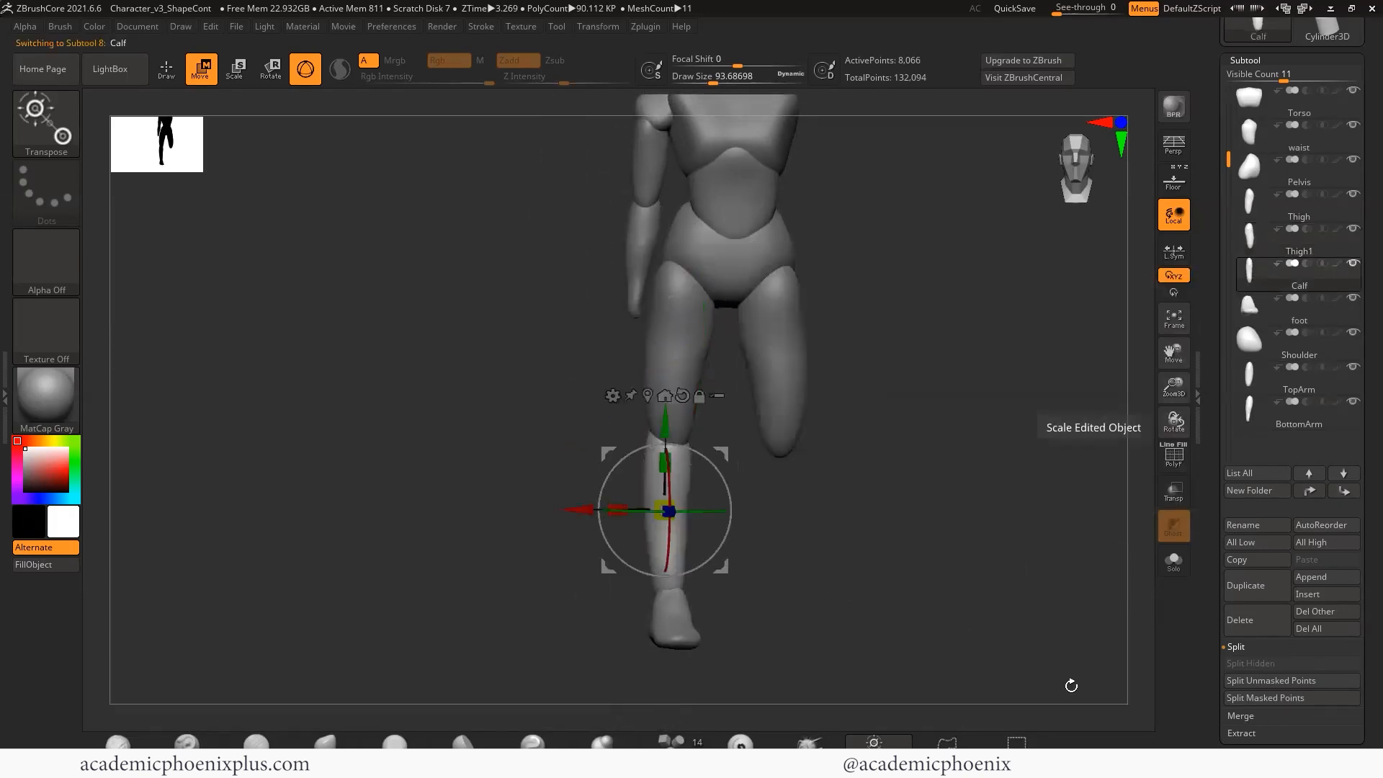
{"action": "scroll", "coordinate": [1220, 531], "scroll_direction": "down", "scroll_amount": 5}
{"action": "left_click", "coordinate": [598, 27]}
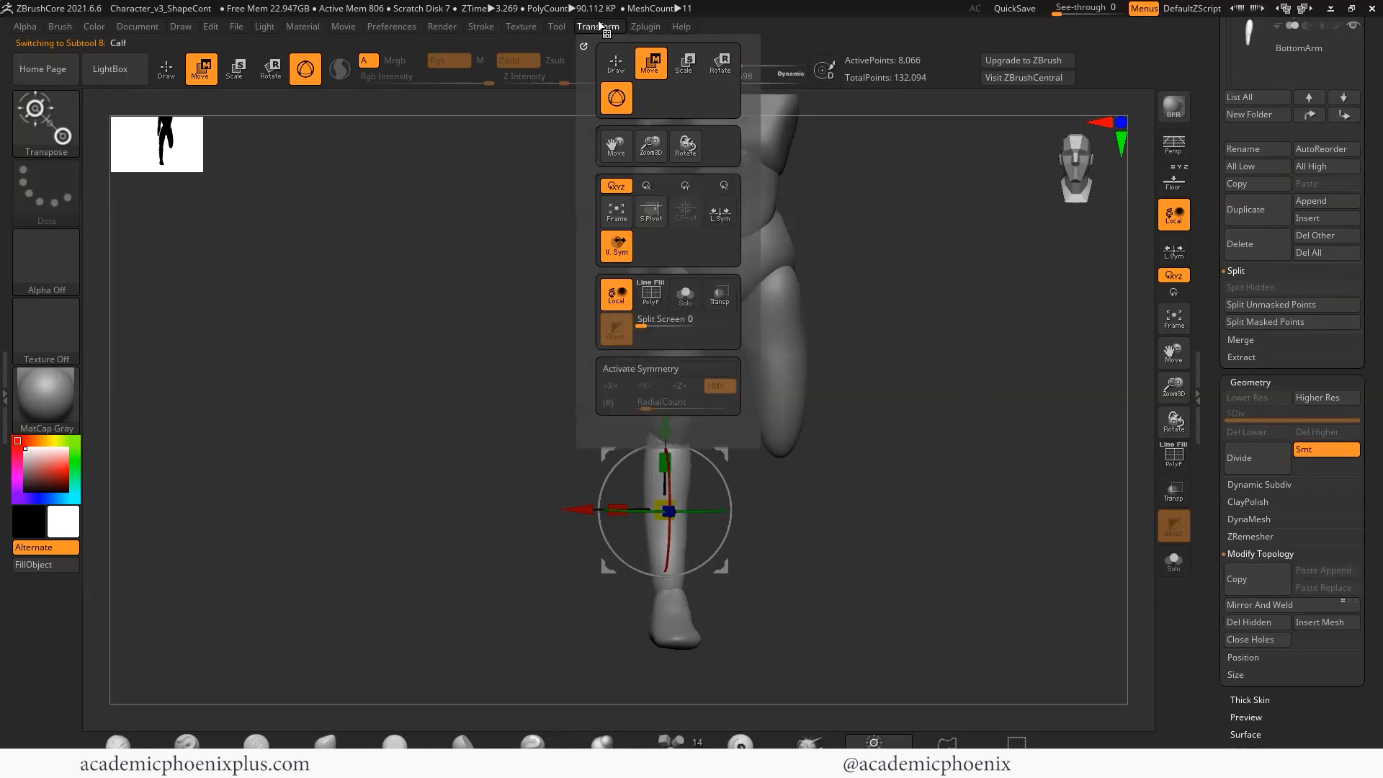
{"action": "left_click", "coordinate": [1280, 607]}
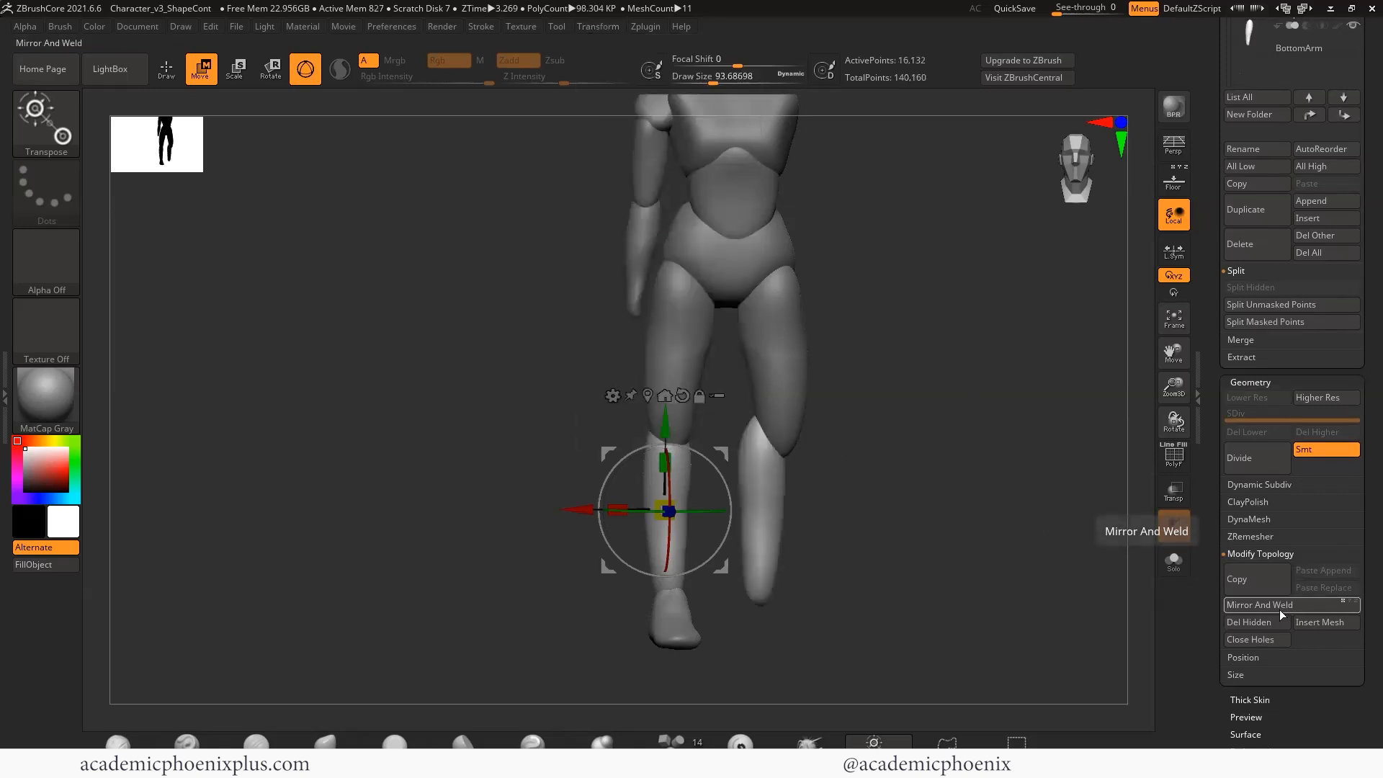
- Isolate the mirrored calf with an inverted mask, move it outward beneath its thigh, and split the unmasked points into a separate subtool
{"action": "left_click_drag", "start_coordinate": [891, 630], "coordinate": [730, 400], "text": "ctrl"}
{"action": "key", "text": "ctrl+i"}
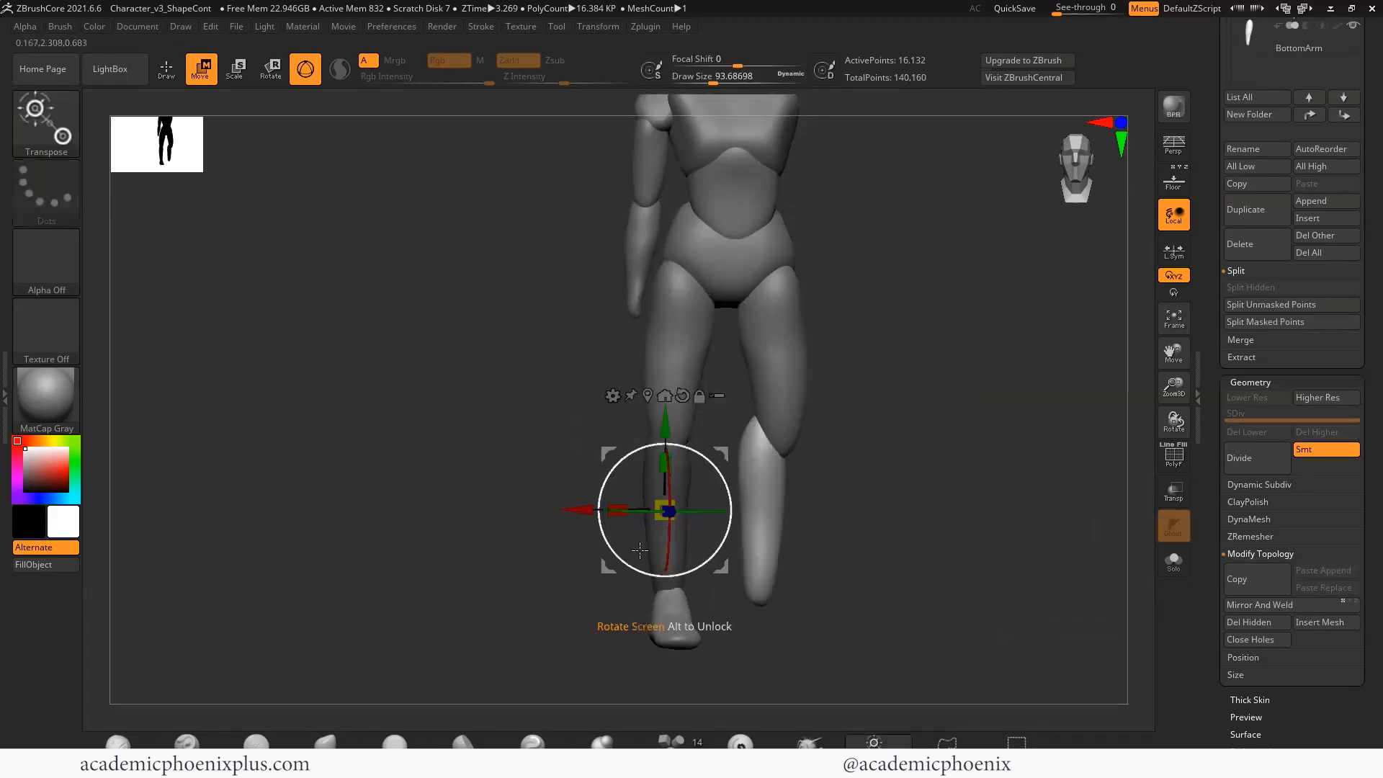
{"action": "left_click_drag", "start_coordinate": [585, 509], "coordinate": [602, 507]}
{"action": "mouse_move", "coordinate": [961, 497]}
{"action": "left_mouse_down"}
{"action": "mouse_move", "coordinate": [849, 495]}
{"action": "mouse_move", "coordinate": [967, 498]}
{"action": "left_mouse_up"}
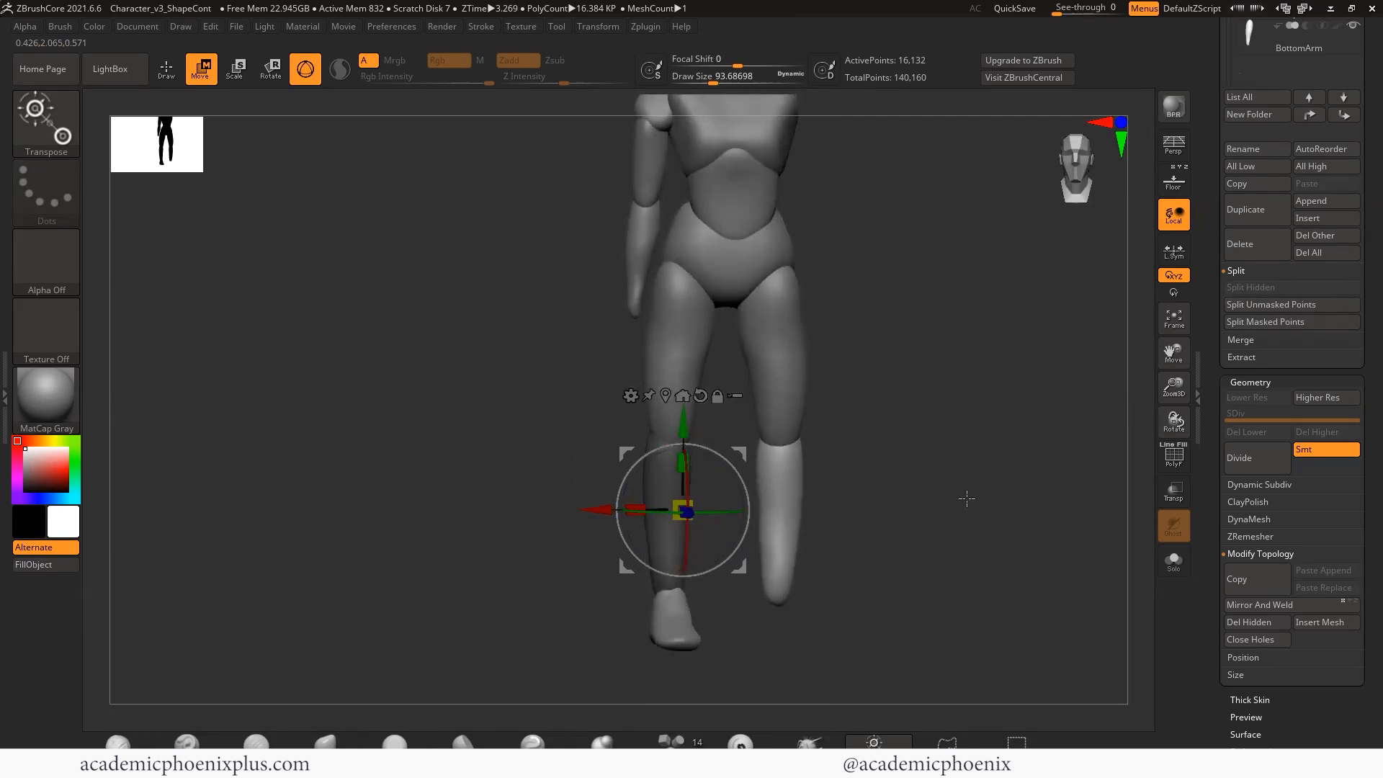
{"action": "left_click", "coordinate": [1254, 304]}
{"action": "mouse_move", "coordinate": [1356, 177]}
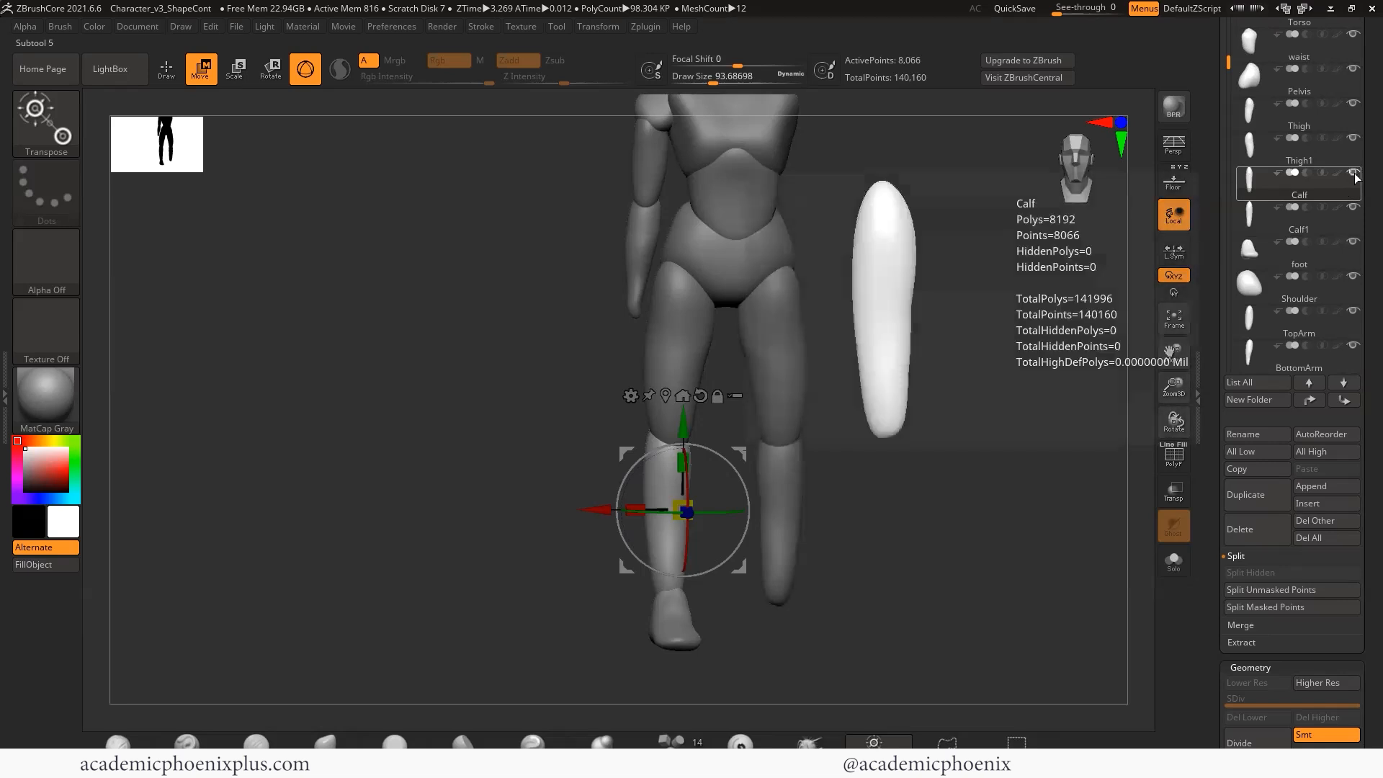
- Rename the Thigh subtool R_Thigh and the Thigh1 subtool L_Thigh
{"action": "left_click", "coordinate": [1304, 127]}
{"action": "left_click", "coordinate": [1265, 434]}
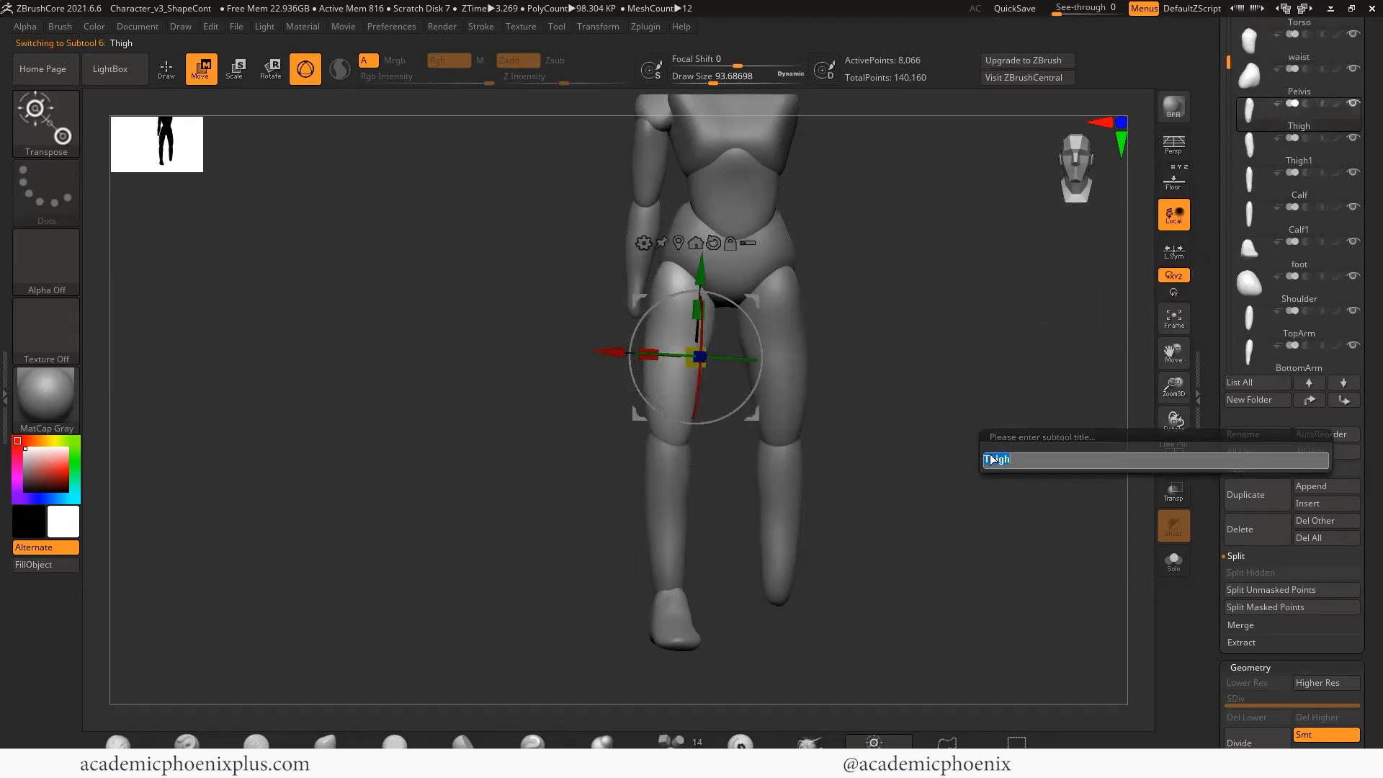
{"action": "type", "text": "R_Thigh"}
{"action": "key", "text": "Return"}
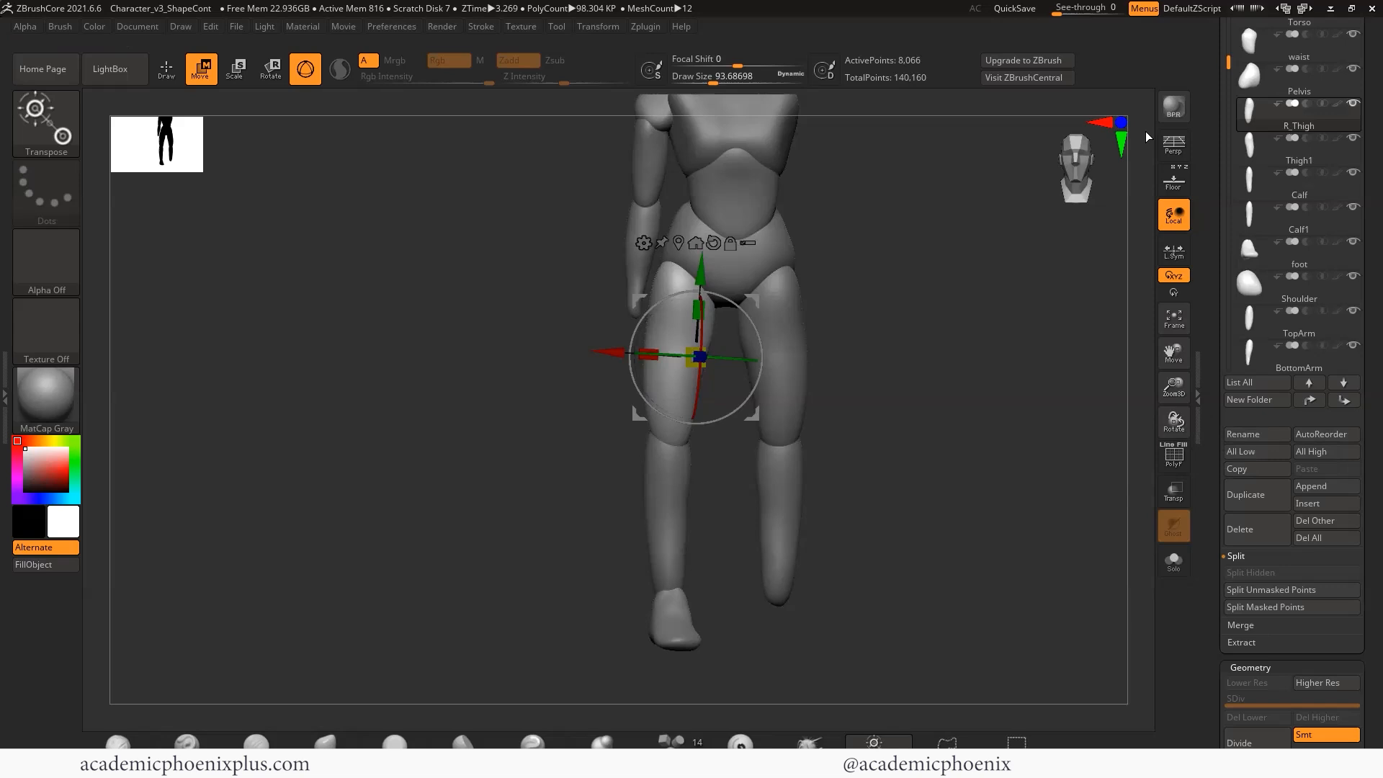
{"action": "left_click", "coordinate": [1273, 151]}
{"action": "left_click", "coordinate": [1250, 433]}
{"action": "type", "text": "L_Thigh"}
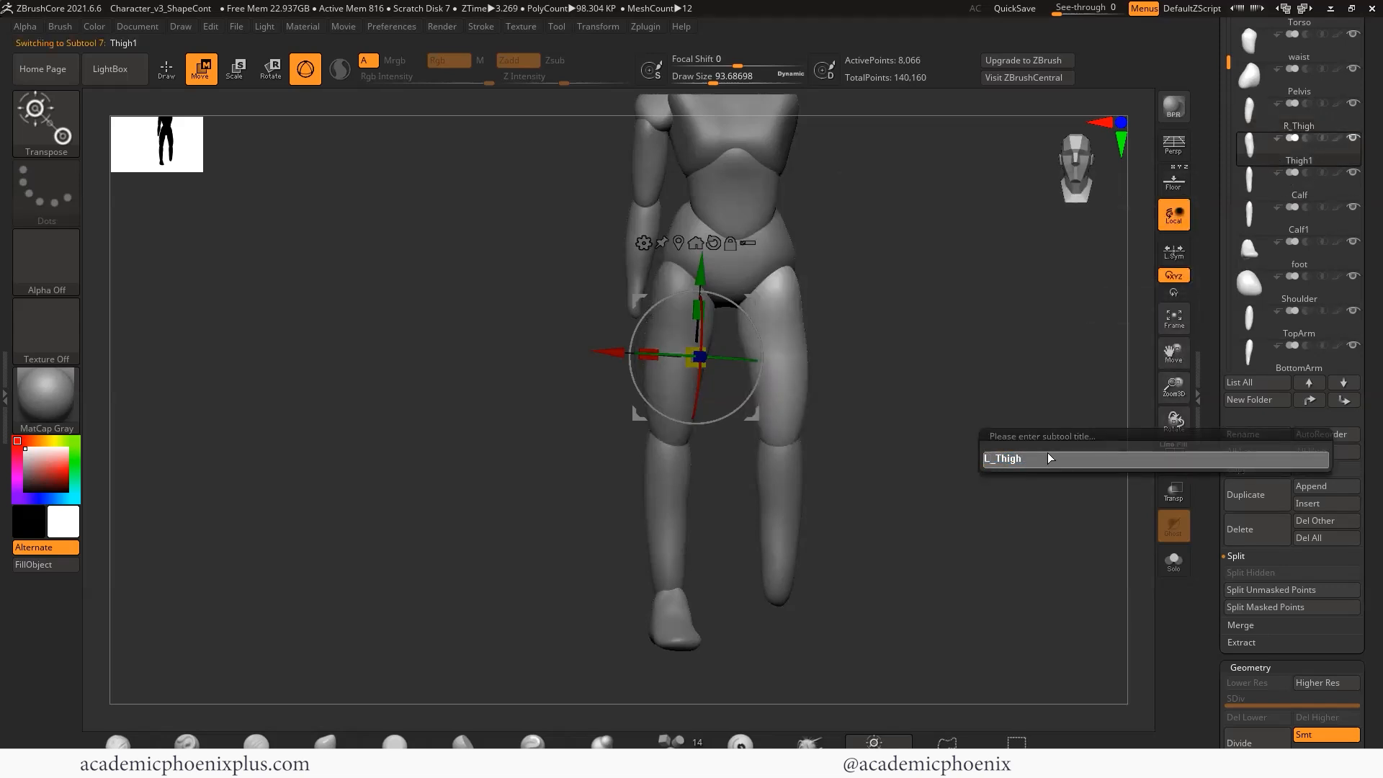
{"action": "key", "text": "Return"}
- Rename the Calf subtool R_Calf and the Calf1 subtool L_Calf
{"action": "left_click", "coordinate": [1302, 194]}
{"action": "left_click", "coordinate": [1259, 435]}
{"action": "type", "text": "R_Calf"}
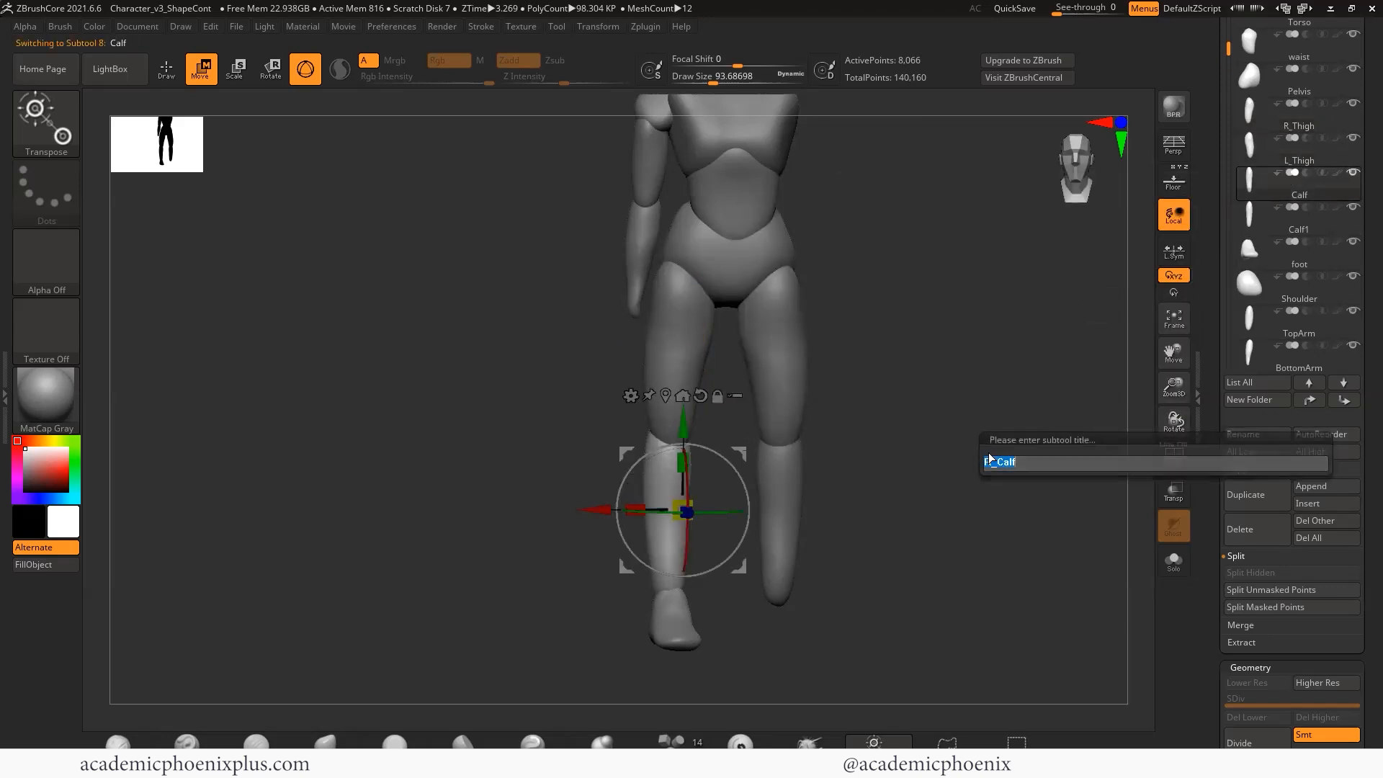
{"action": "key", "text": "Return"}
{"action": "left_click", "coordinate": [1289, 234]}
{"action": "left_click", "coordinate": [1257, 435]}
{"action": "type", "text": "L_Calf"}
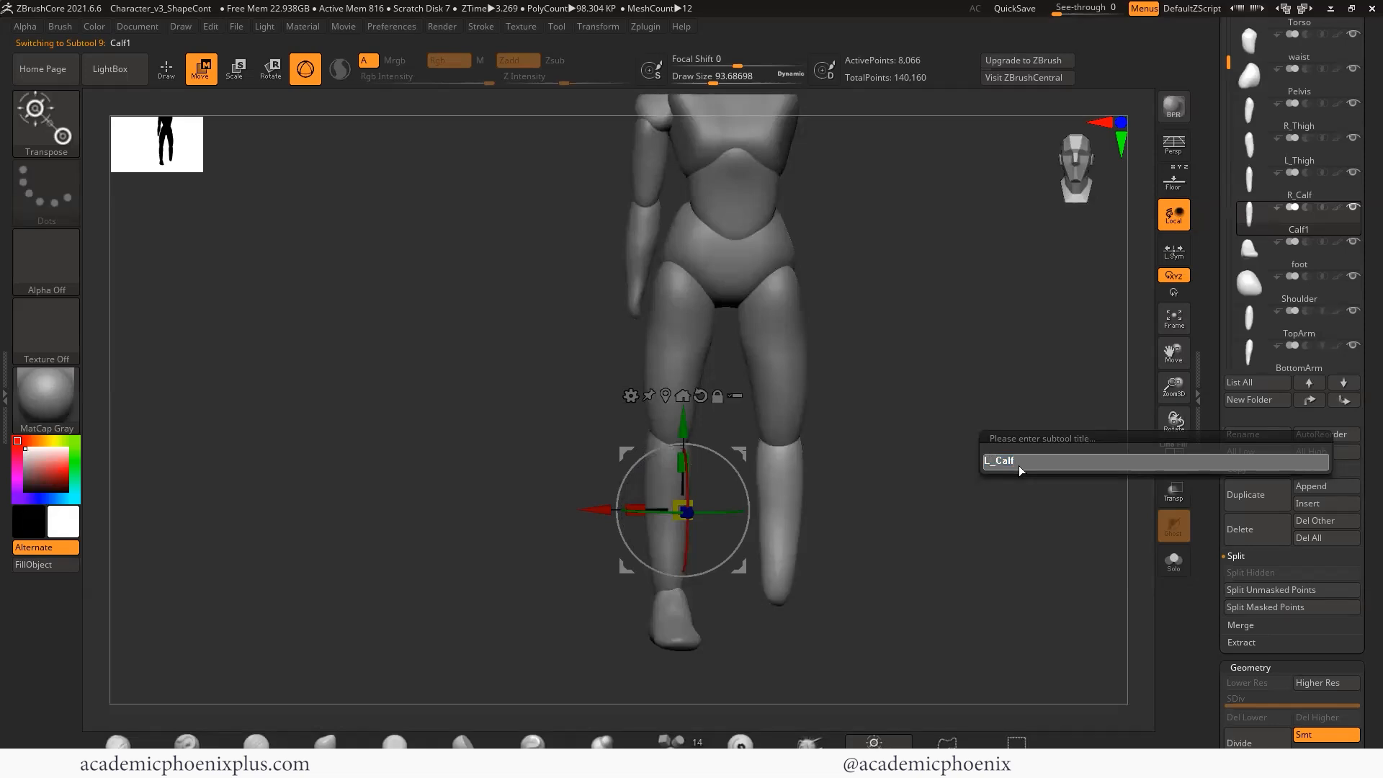
{"action": "key", "text": "Return"}
- Mirror the foot subtool to the opposite leg with Mirror And Weld
{"action": "key", "text": "Down"}
{"action": "scroll", "coordinate": [1213, 599], "scroll_direction": "down", "scroll_amount": 3}
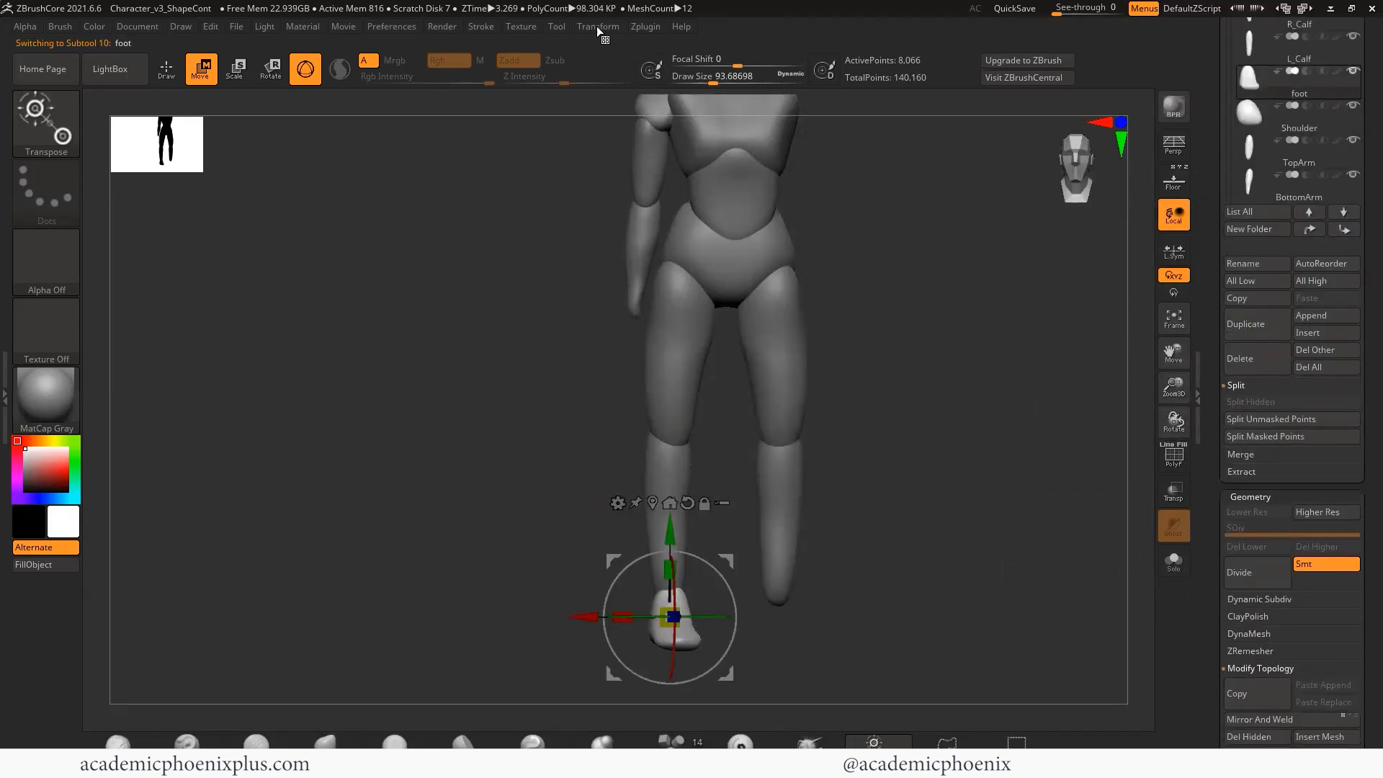
{"action": "left_click", "coordinate": [1226, 718]}
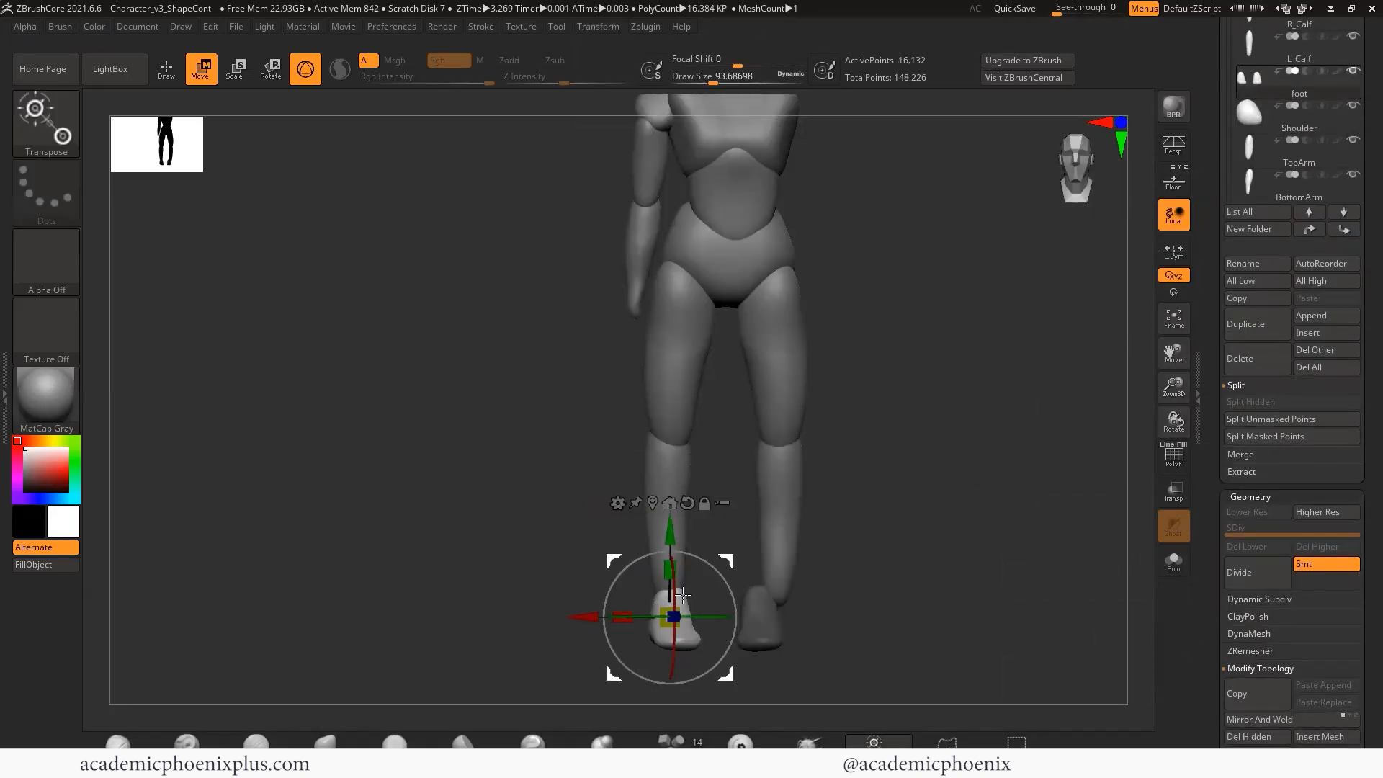
- Move the mirrored foot outward beneath its calf and split its unmasked points into a separate subtool
{"action": "left_click_drag", "start_coordinate": [641, 618], "coordinate": [616, 632]}
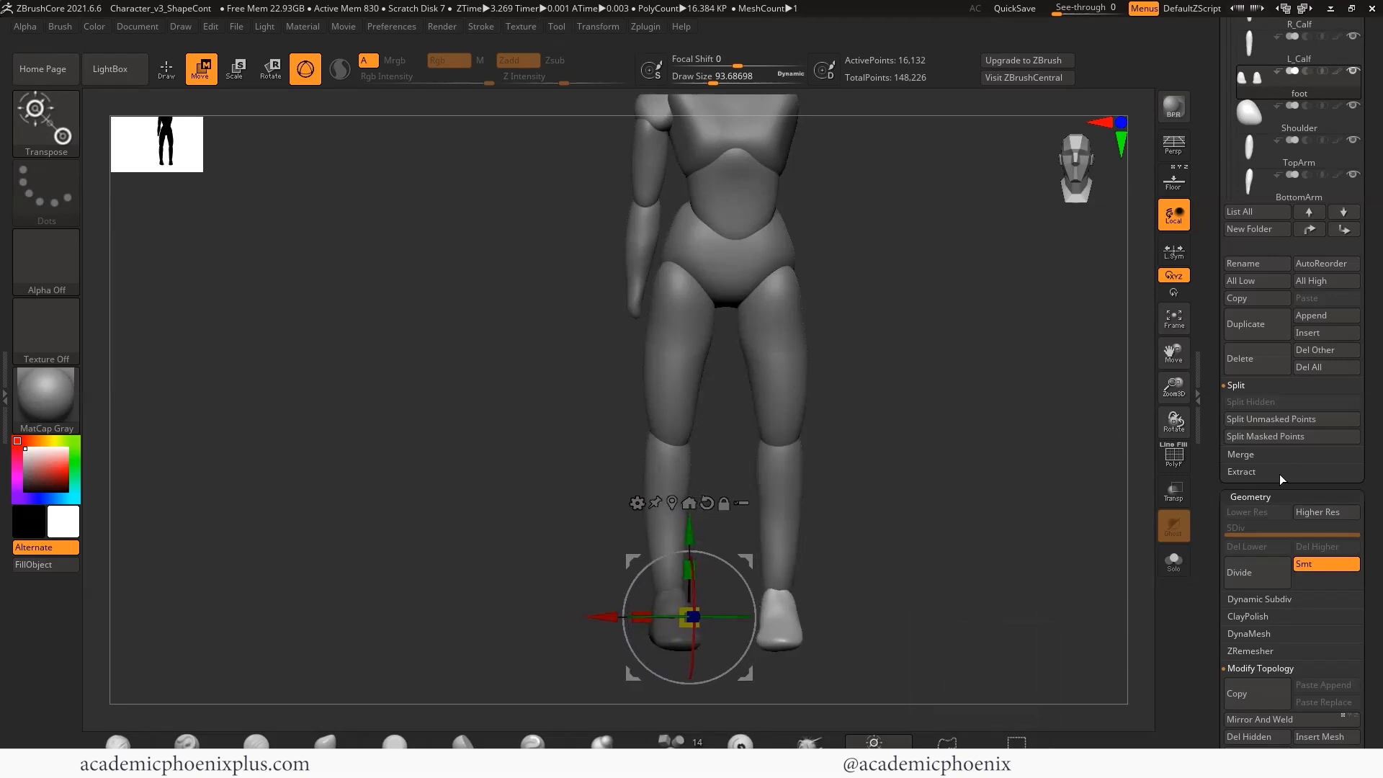
{"action": "left_click", "coordinate": [1268, 421]}
- Reorder R_Calf directly below R_Thigh in the subtool order and rename the original foot R_Foot
{"action": "left_click_drag", "start_coordinate": [1255, 246], "coordinate": [1254, 401]}
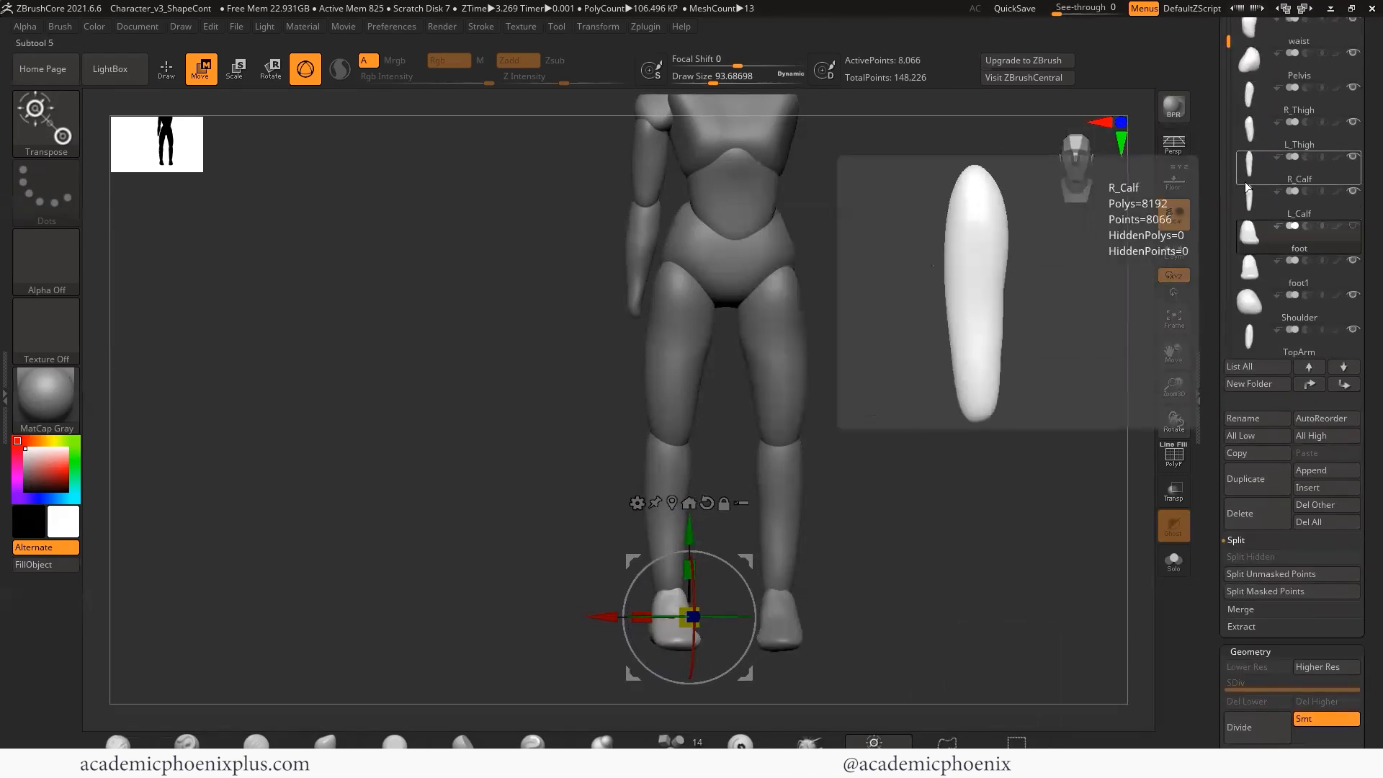
{"action": "left_click", "coordinate": [1242, 418]}
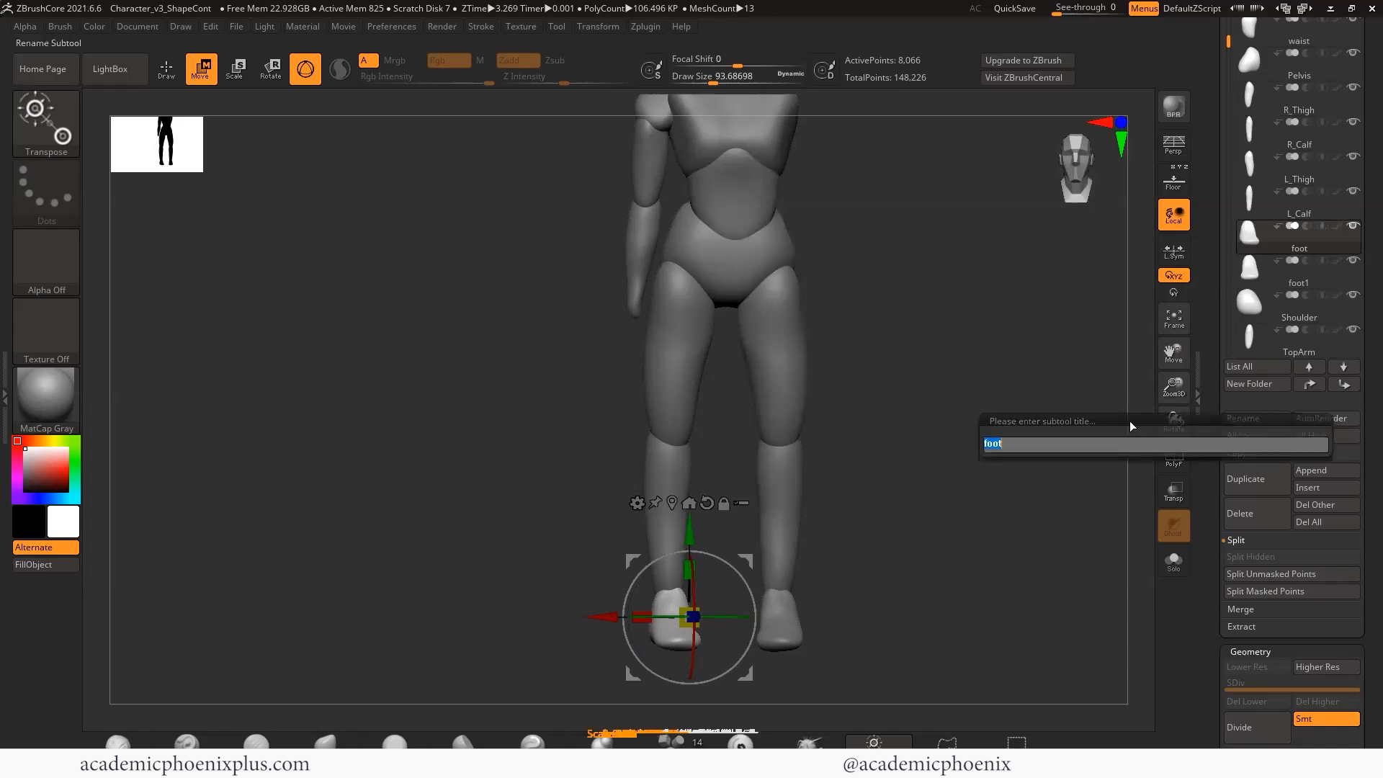
{"action": "type", "text": "R_Foot"}
{"action": "key", "text": "Return"}
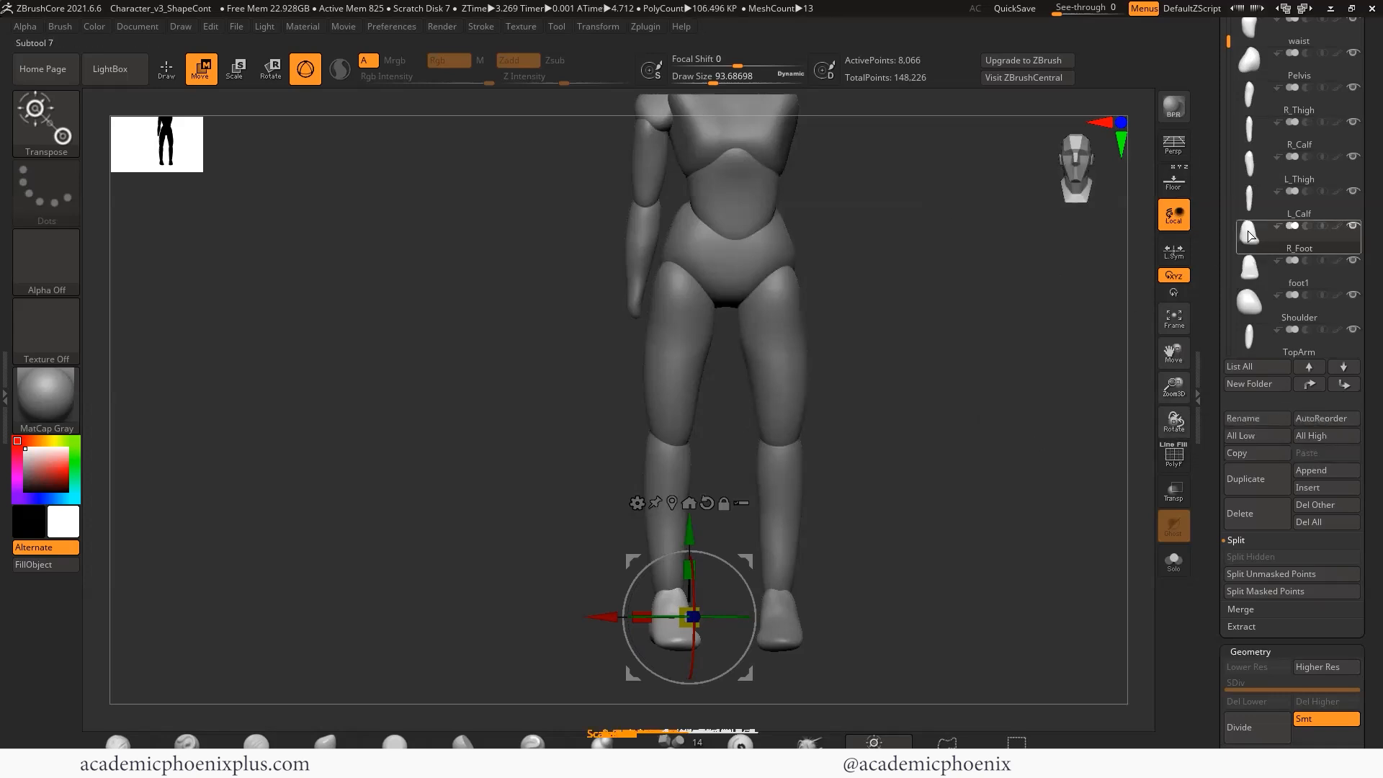
- Place R_Foot directly below R_Calf in the subtool order and rename foot1 as L_foot
{"action": "left_click", "coordinate": [1318, 279]}
{"action": "left_click", "coordinate": [1242, 417]}
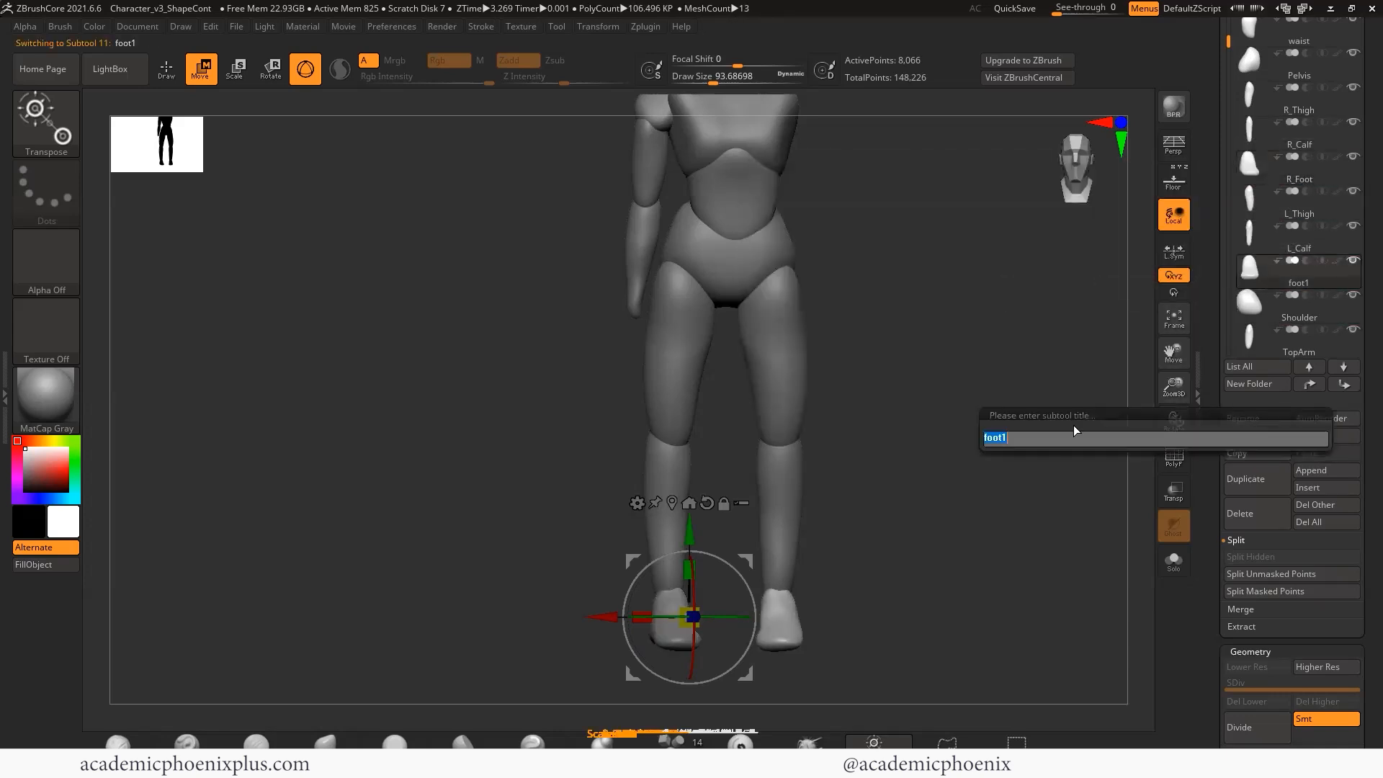
{"action": "type", "text": "L_foot"}
{"action": "key", "text": "Return"}
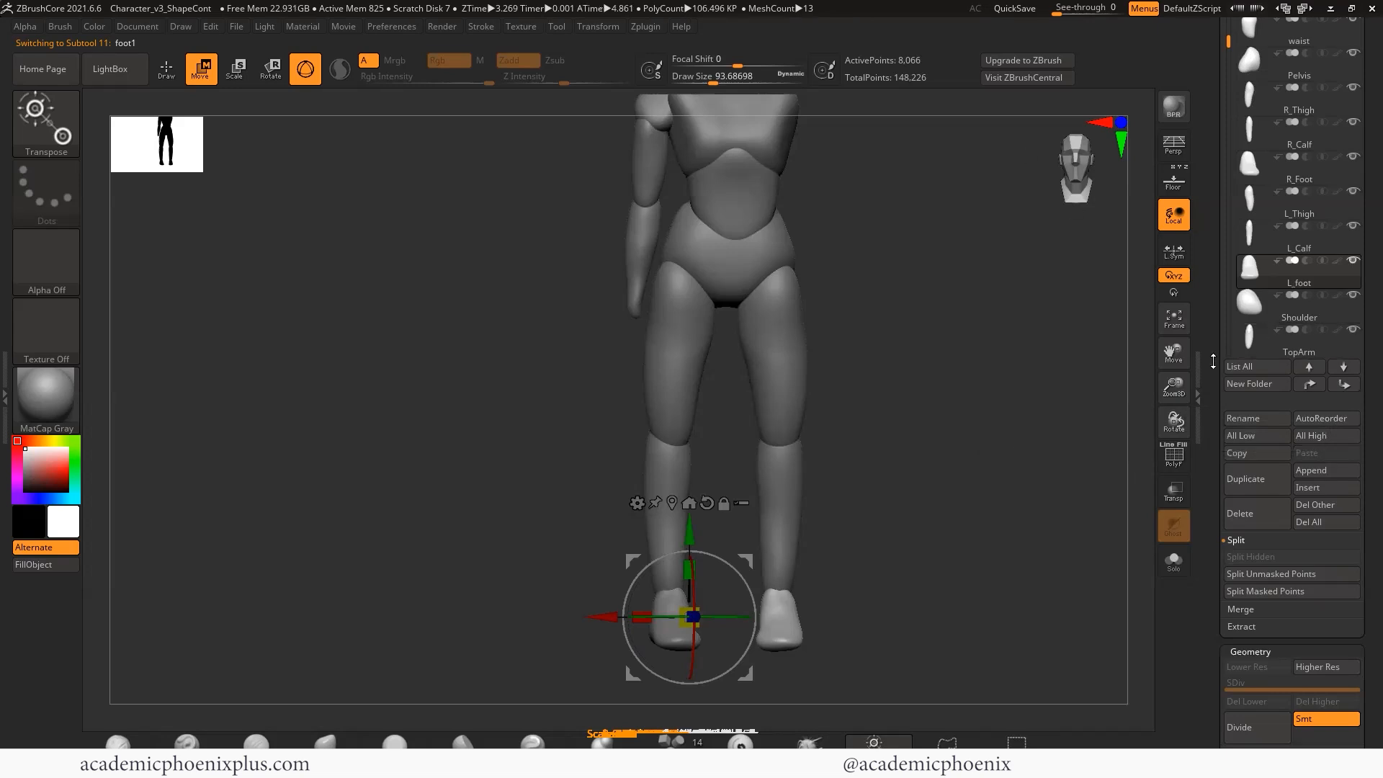
- Add a sphere subtool named palm, scale it down and move it over the separate hand drawing in the reference
{"action": "key", "text": "q"}
{"action": "mouse_move", "coordinate": [1080, 372]}
{"action": "left_mouse_down", "text": "alt"}
{"action": "mouse_move", "coordinate": [998, 411]}
{"action": "mouse_move", "coordinate": [981, 503]}
{"action": "left_mouse_up", "text": "alt"}
{"action": "key", "text": "e"}
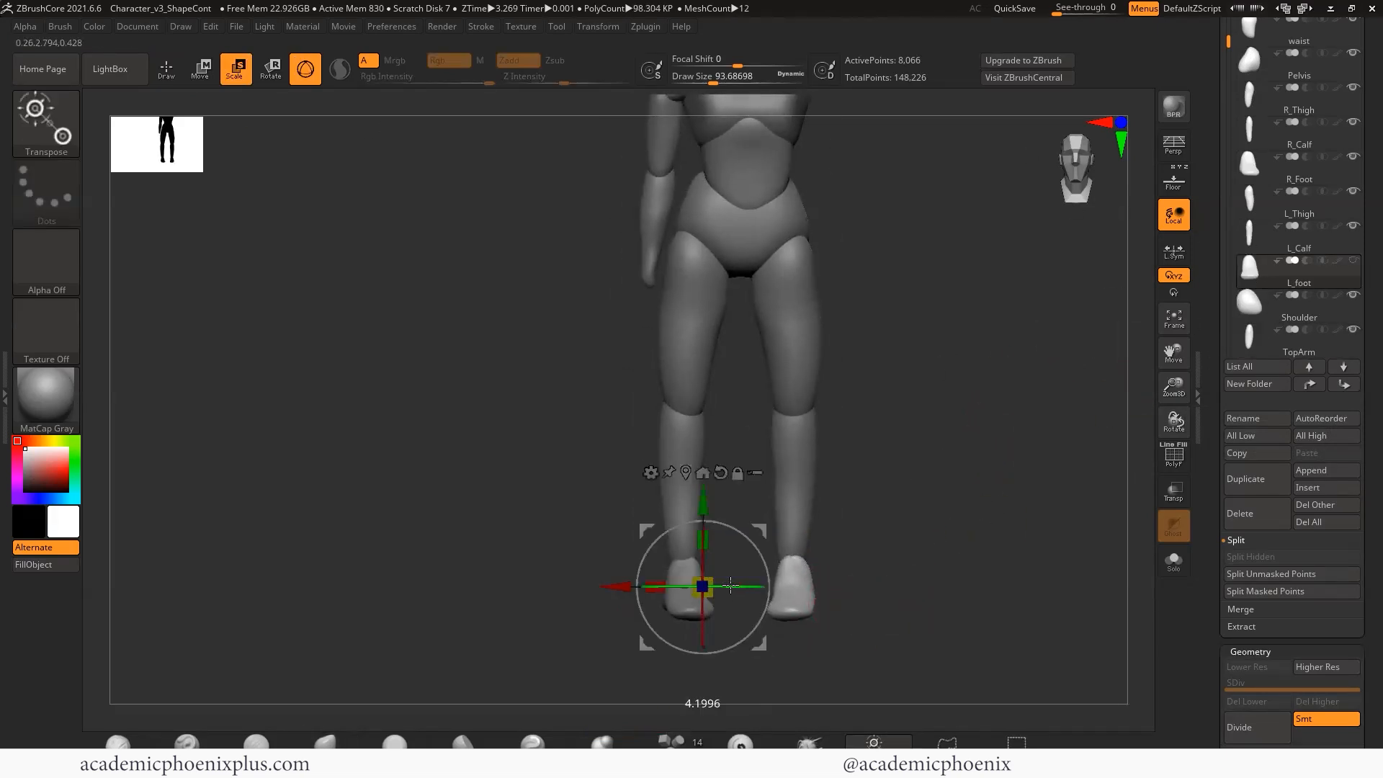
{"action": "left_click", "coordinate": [735, 476]}
{"action": "left_click_drag", "start_coordinate": [644, 572], "coordinate": [736, 572]}
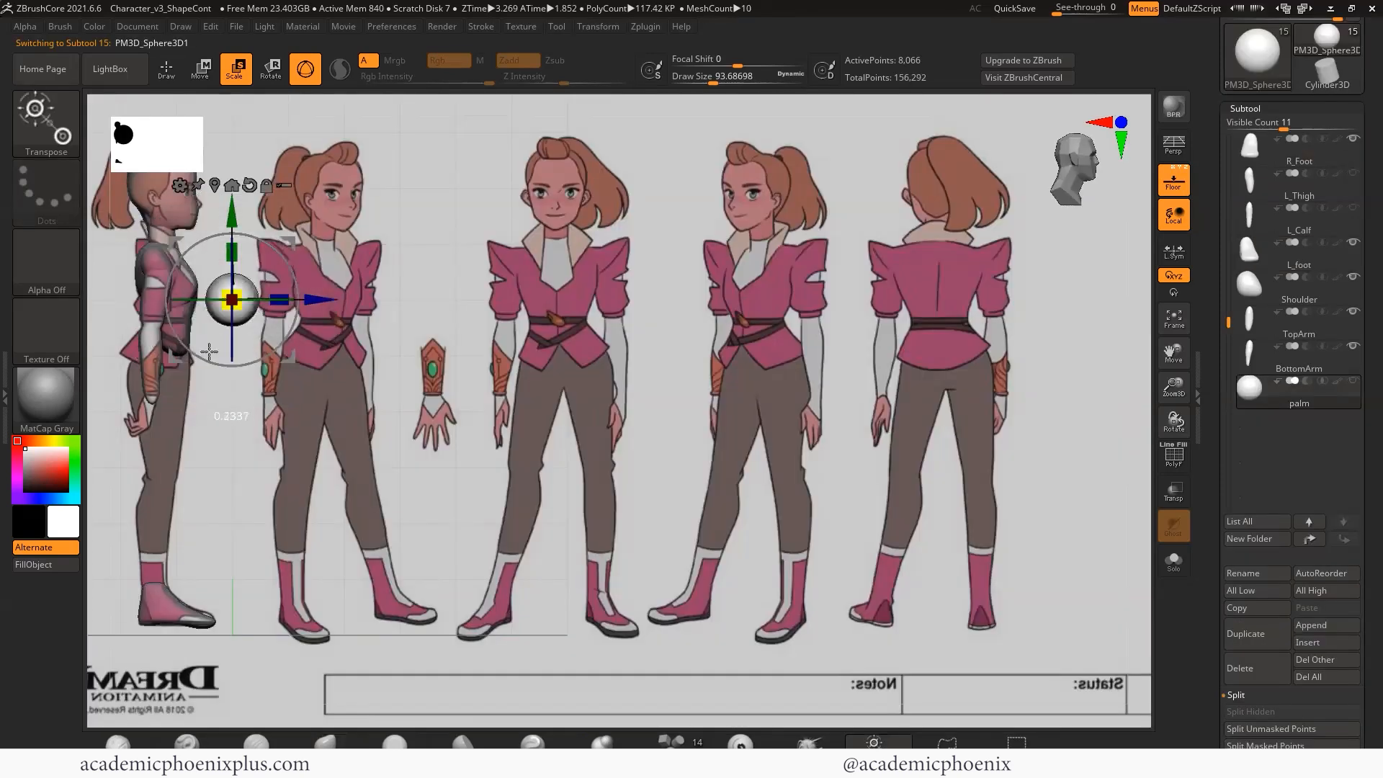
{"action": "left_click_drag", "start_coordinate": [231, 299], "coordinate": [442, 302]}
{"action": "left_click_drag", "start_coordinate": [436, 217], "coordinate": [422, 317]}
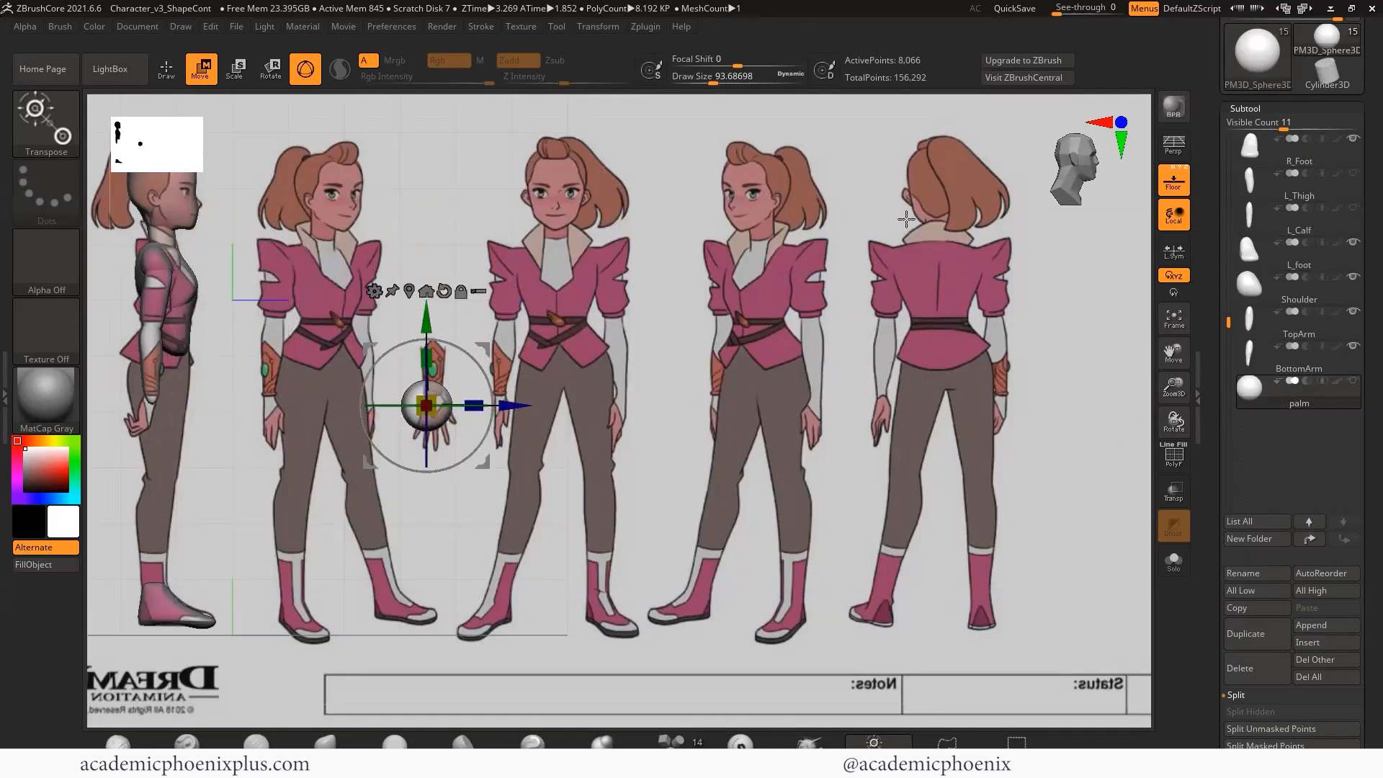
- Scale the palm sphere into a flattened oval and align it with the palm in the front hand reference
{"action": "left_click_drag", "start_coordinate": [525, 401], "coordinate": [604, 401]}
{"action": "left_click_drag", "start_coordinate": [533, 504], "coordinate": [819, 443], "text": "alt"}
{"action": "left_click_drag", "start_coordinate": [735, 395], "coordinate": [823, 442]}
{"action": "left_click_drag", "start_coordinate": [994, 403], "coordinate": [712, 425], "text": "shift"}
{"action": "left_click_drag", "start_coordinate": [375, 449], "coordinate": [478, 450]}
{"action": "key", "text": "f"}
{"action": "left_click_drag", "start_coordinate": [1095, 425], "coordinate": [972, 382], "text": "alt"}
{"action": "left_click_drag", "start_coordinate": [570, 409], "coordinate": [631, 408]}
{"action": "left_click_drag", "start_coordinate": [616, 333], "coordinate": [614, 344]}
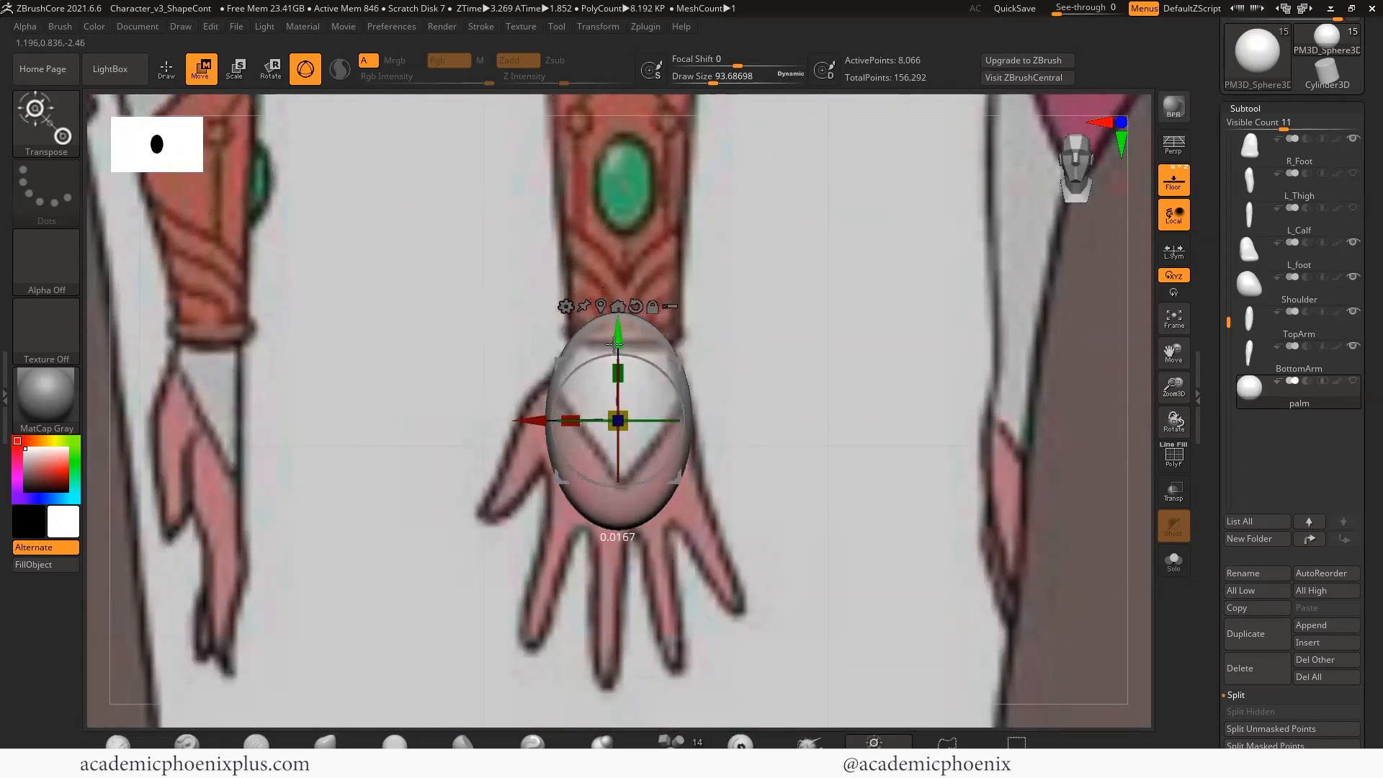
- Reshape the palm into an egg outline from the front and a thin, tapered profile from the side, following the reference
{"action": "key", "text": "q"}
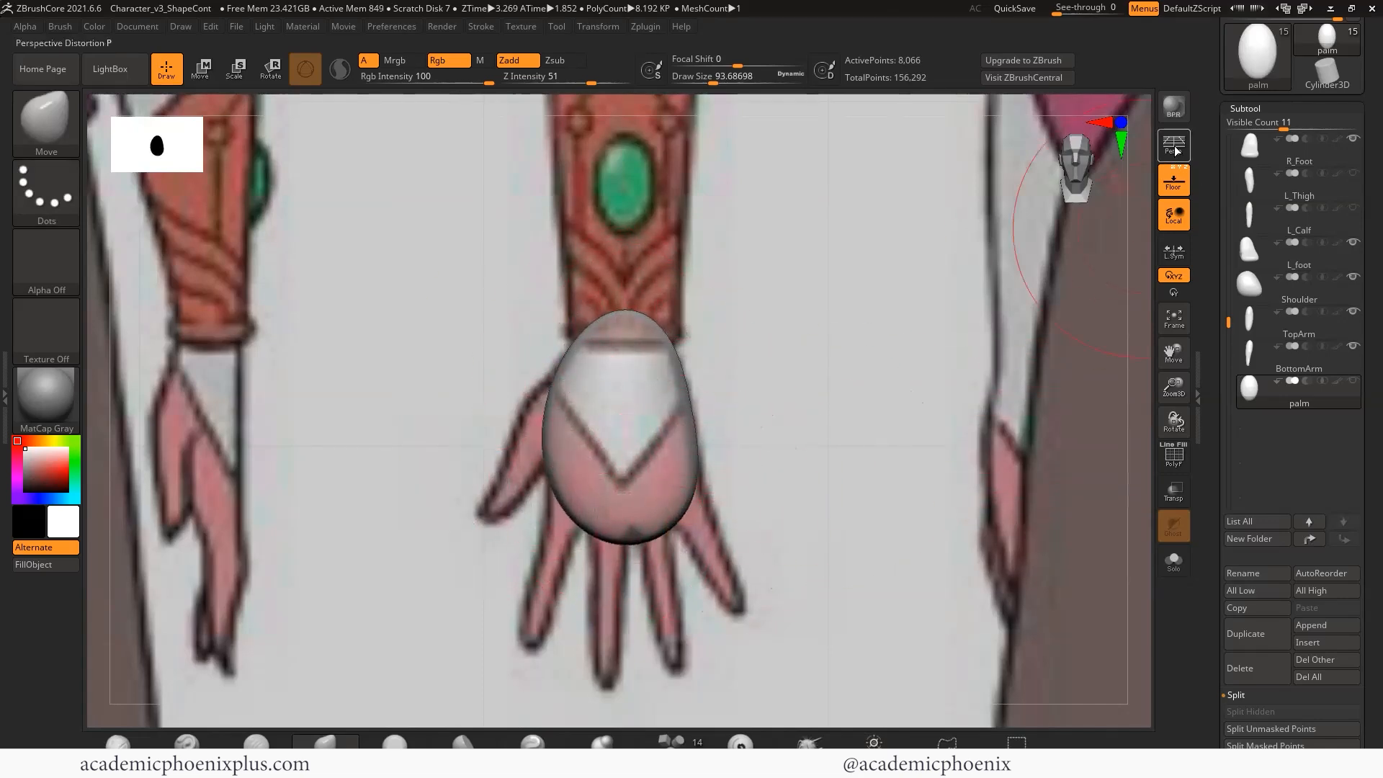
{"action": "left_click", "coordinate": [1102, 122]}
{"action": "left_click_drag", "start_coordinate": [634, 410], "coordinate": [686, 464], "text": "alt"}
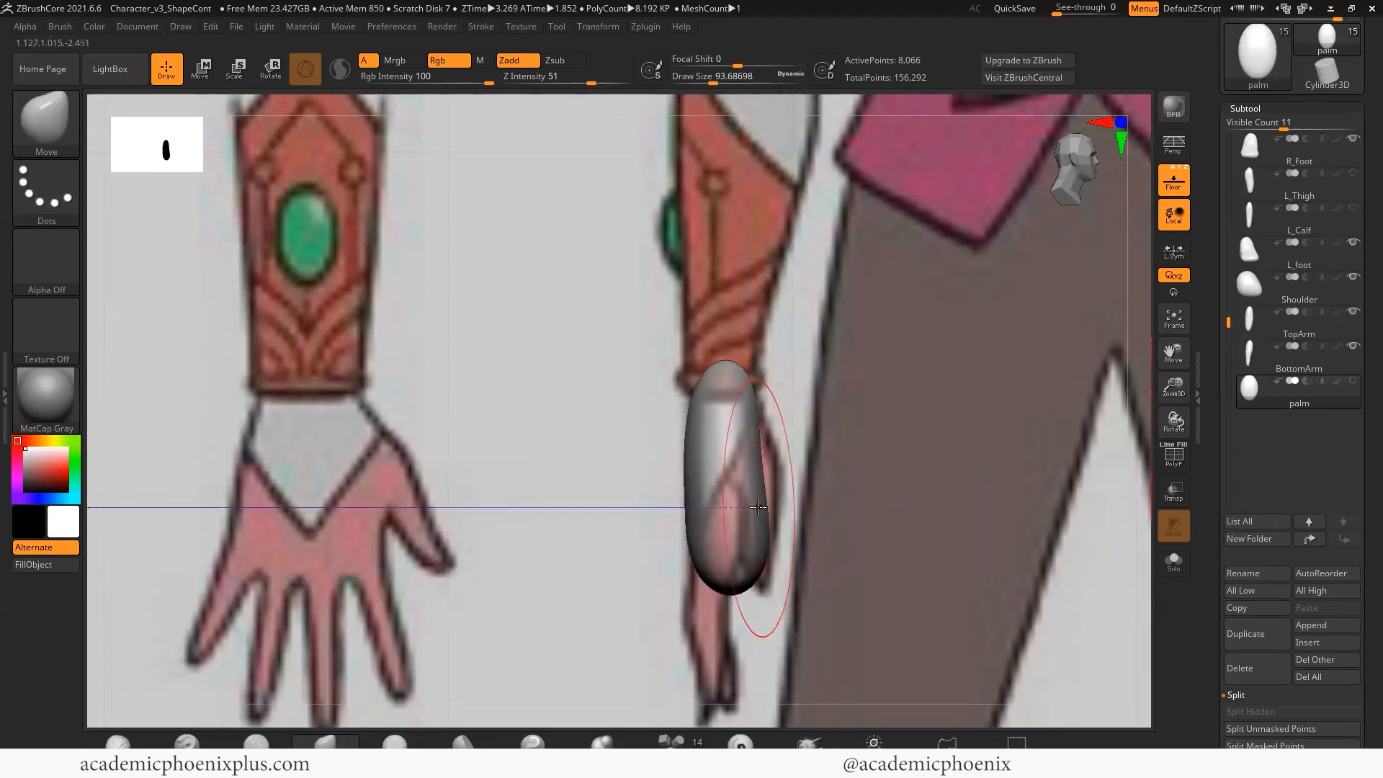
{"action": "key", "text": "r"}
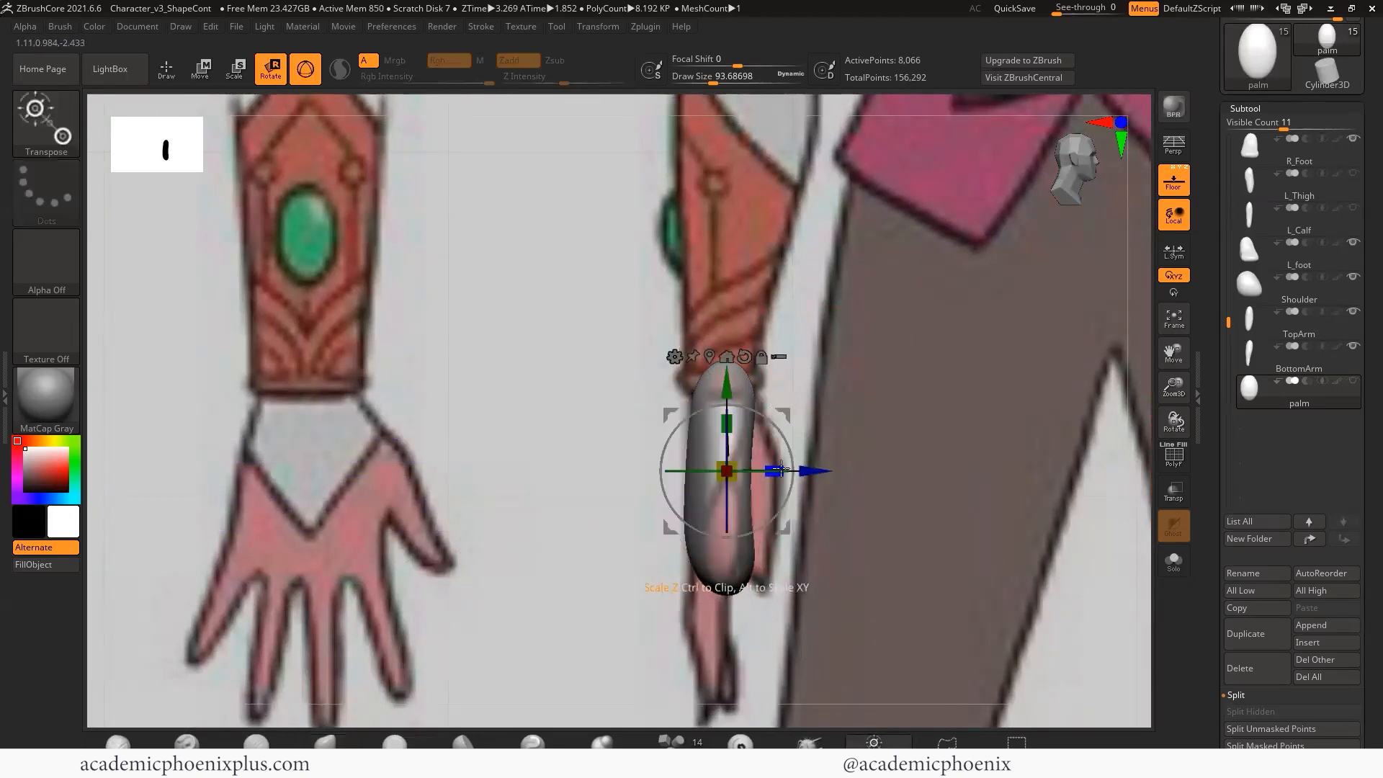
{"action": "left_click", "coordinate": [166, 73]}
{"action": "key", "text": "space"}
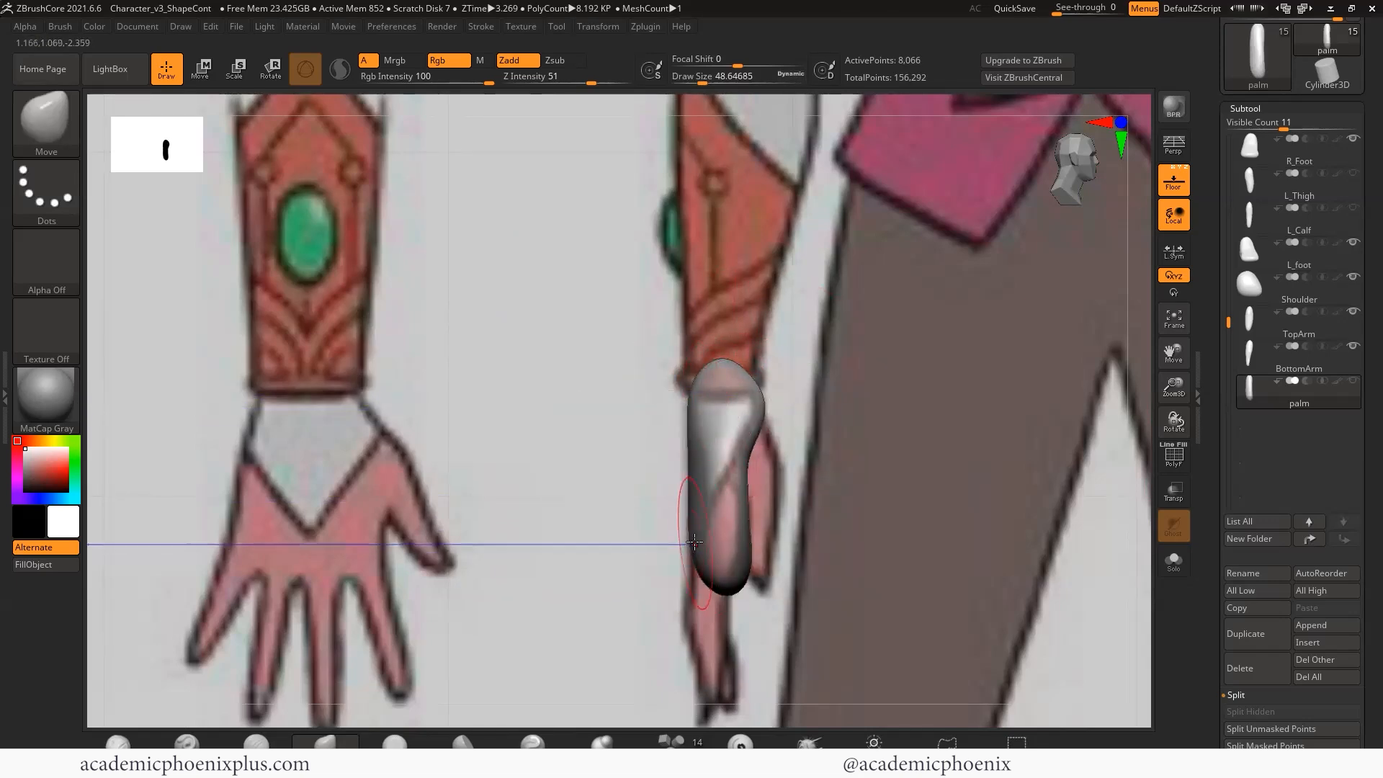
{"action": "left_click_drag", "start_coordinate": [826, 560], "coordinate": [782, 556]}
- Hide the reference floor and sculpt a shallow hollow into the palm's surface with the Move brush
{"action": "left_click", "coordinate": [1174, 180]}
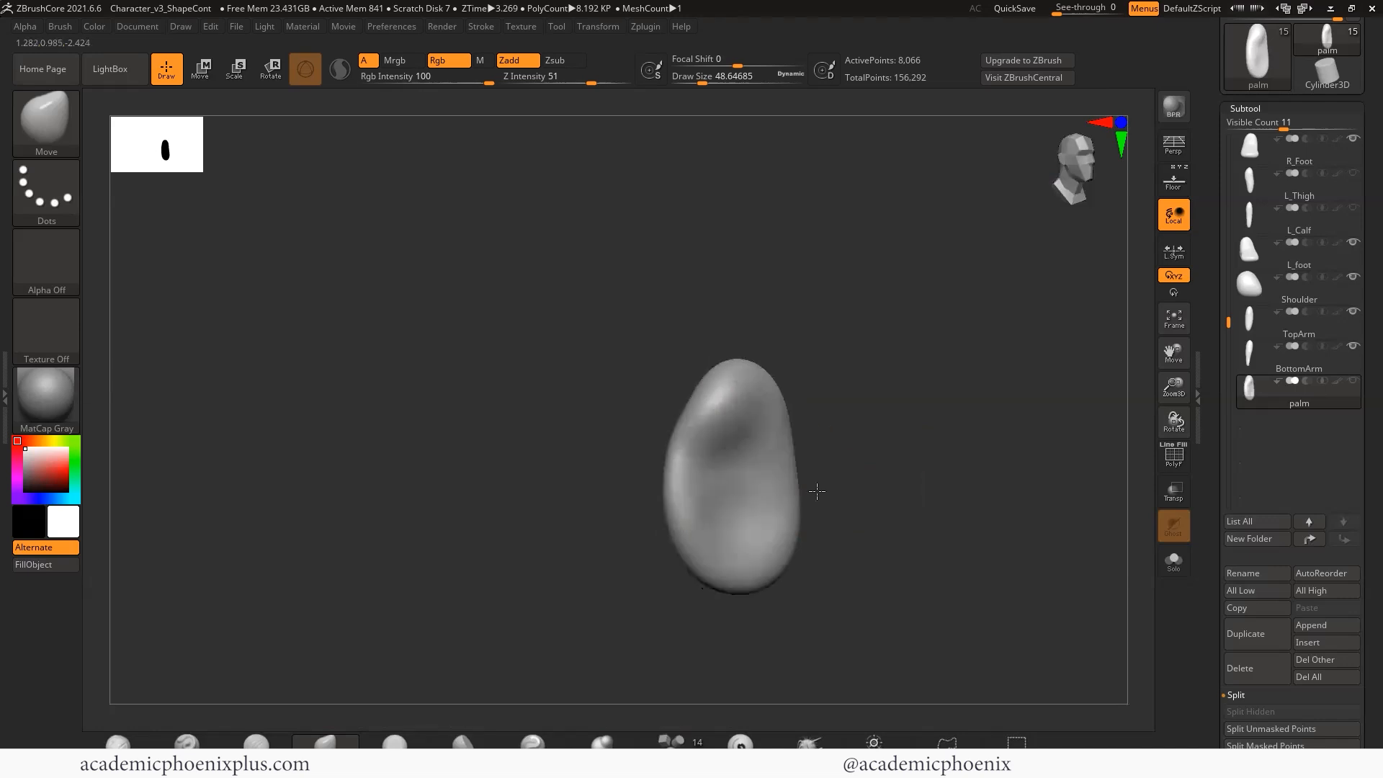
{"action": "left_click_drag", "start_coordinate": [889, 457], "coordinate": [806, 453]}
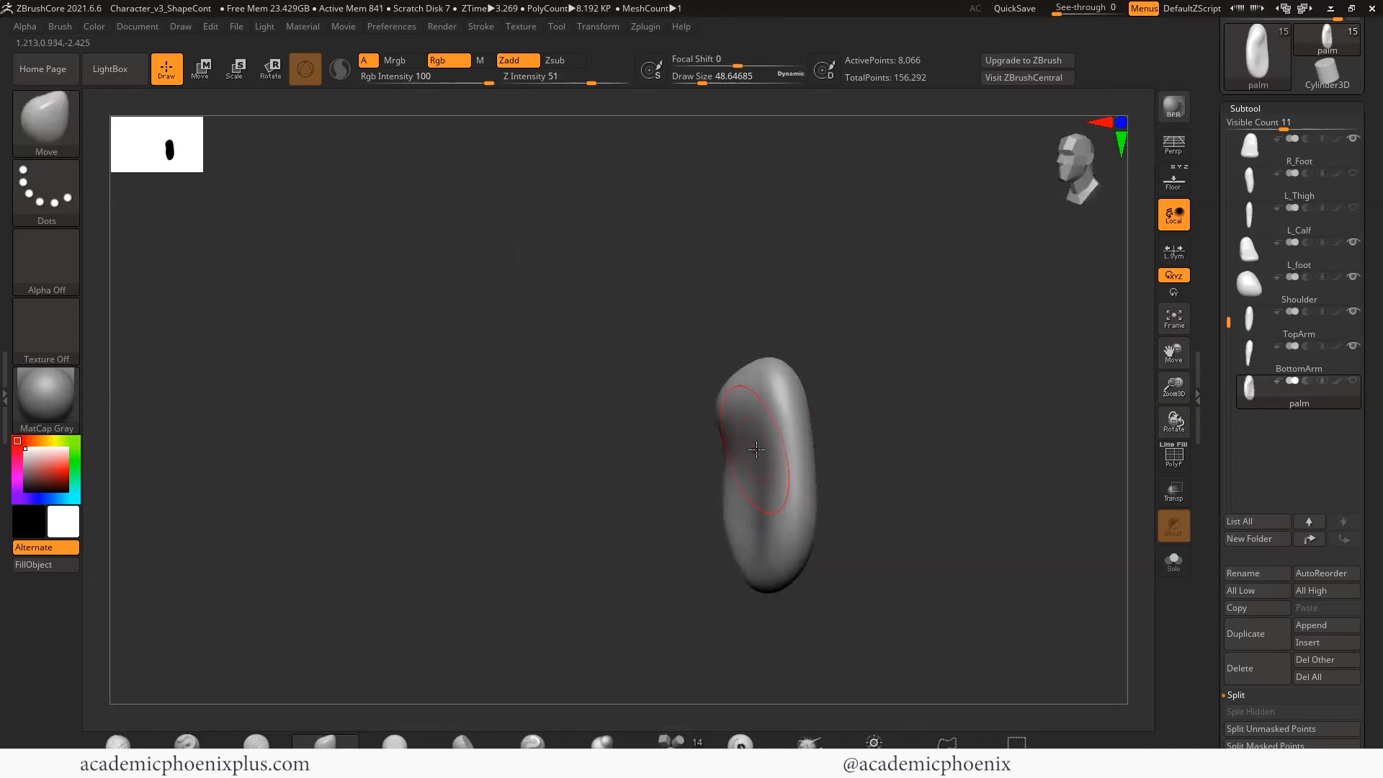
{"action": "left_click_drag", "start_coordinate": [774, 504], "coordinate": [780, 481]}
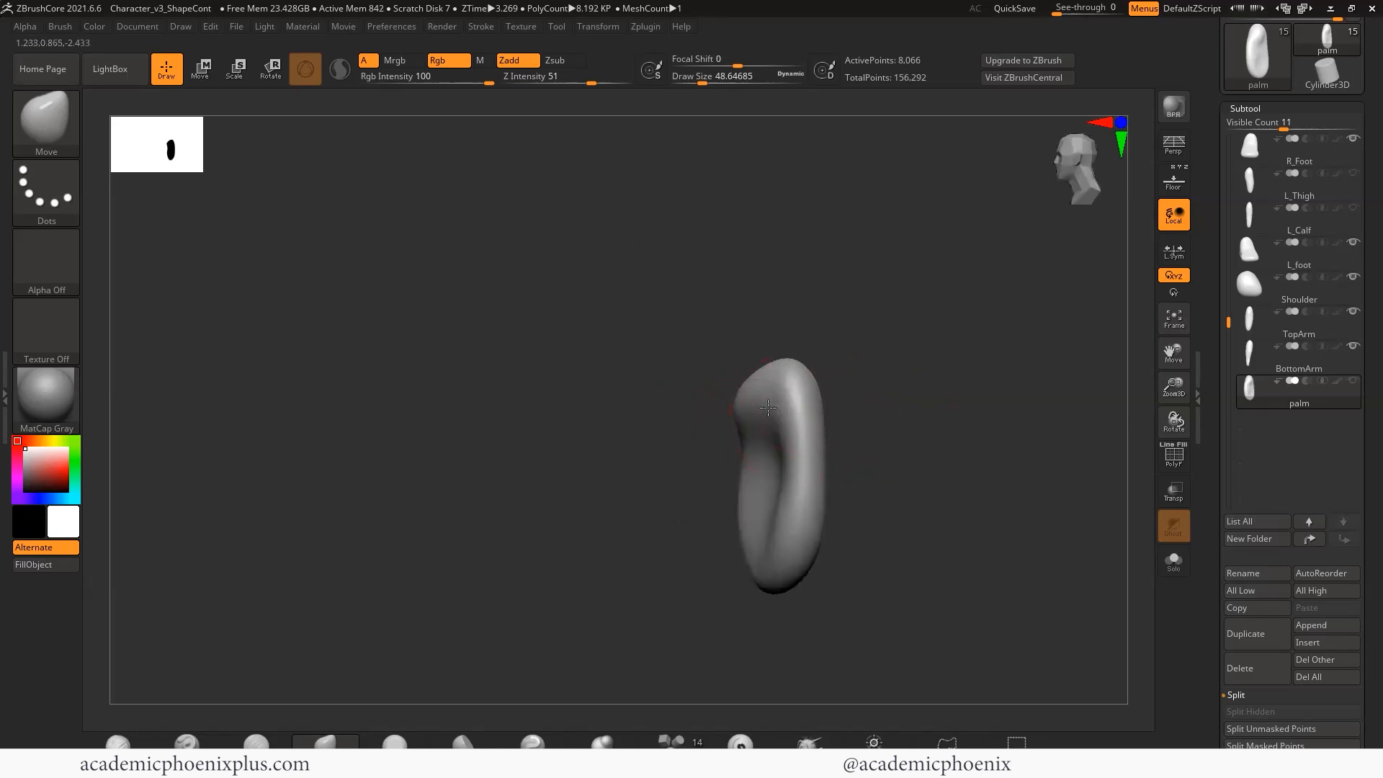
{"action": "left_click_drag", "start_coordinate": [908, 416], "coordinate": [963, 494]}
- Show the reference again, append a new sphere subtool, narrow it into a finger shape and bring it to the hand
{"action": "key", "text": "shift+p"}
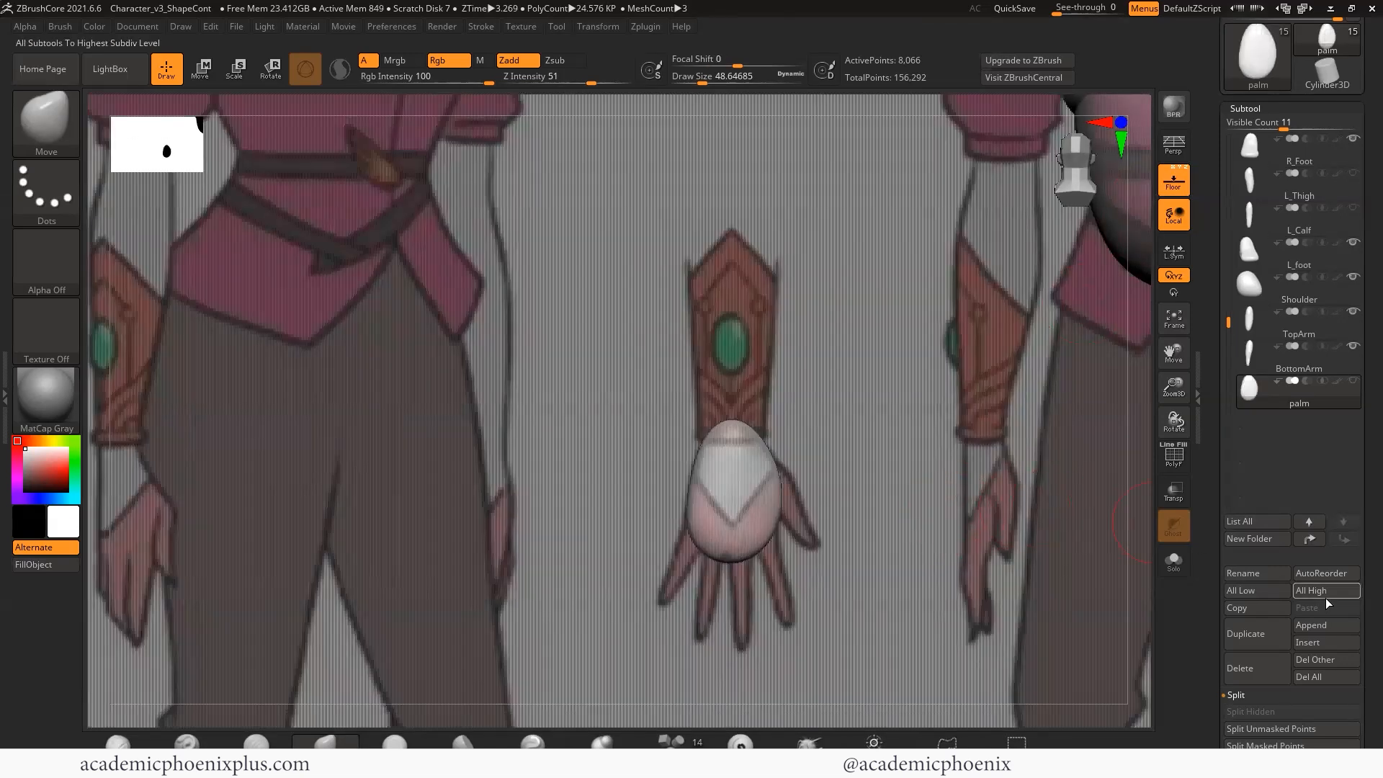
{"action": "left_click", "coordinate": [1325, 624]}
{"action": "left_click", "coordinate": [899, 664]}
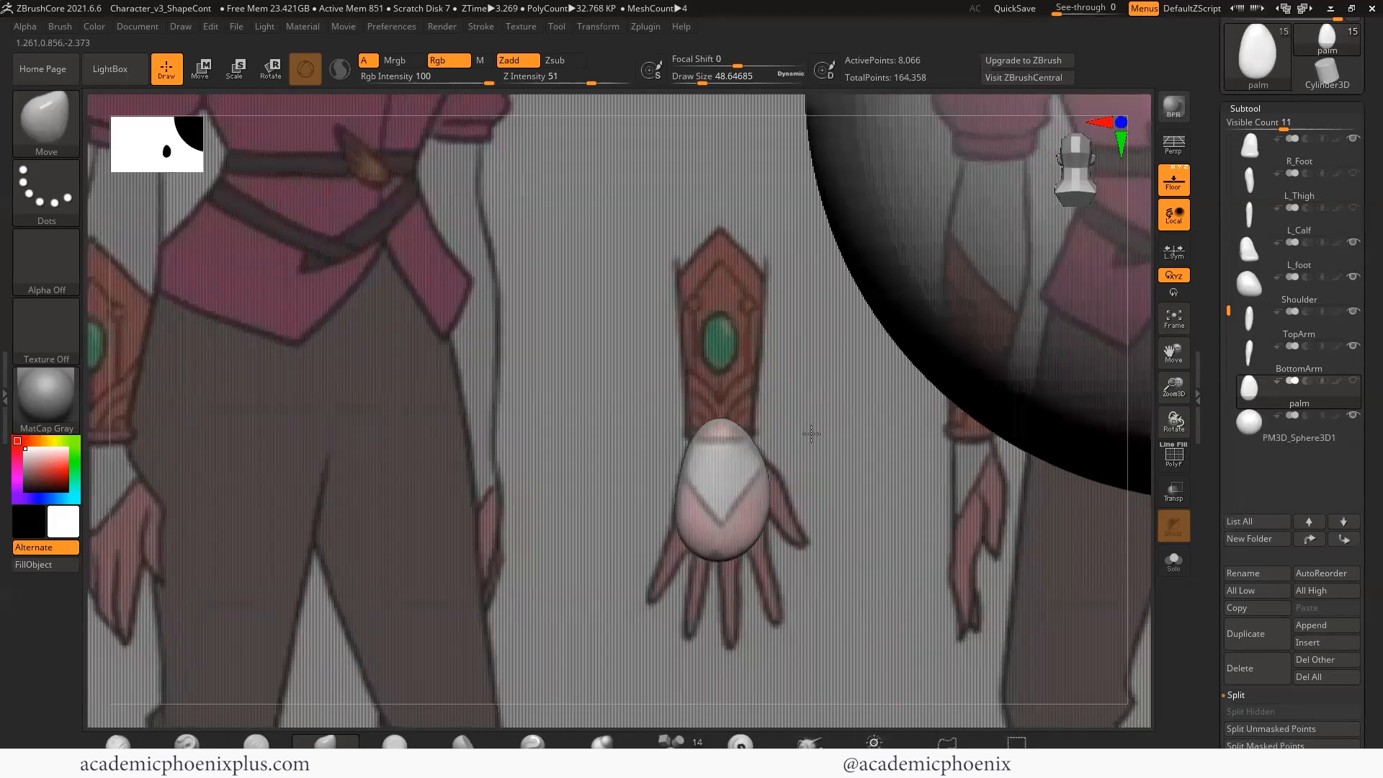
{"action": "left_click_drag", "start_coordinate": [811, 433], "coordinate": [821, 353], "text": "alt"}
{"action": "left_click", "coordinate": [981, 352], "text": "alt"}
{"action": "key", "text": "r"}
{"action": "left_click_drag", "start_coordinate": [953, 373], "coordinate": [919, 374]}
{"action": "left_click_drag", "start_coordinate": [991, 376], "coordinate": [713, 382]}
- Place the finger below the palm over the middle finger of the reference and fine-tune its width
{"action": "left_click_drag", "start_coordinate": [745, 287], "coordinate": [746, 434]}
{"action": "left_click_drag", "start_coordinate": [1010, 520], "coordinate": [961, 490], "text": "alt"}
{"action": "left_click_drag", "start_coordinate": [733, 392], "coordinate": [688, 418]}
{"action": "left_click_drag", "start_coordinate": [733, 306], "coordinate": [733, 479]}
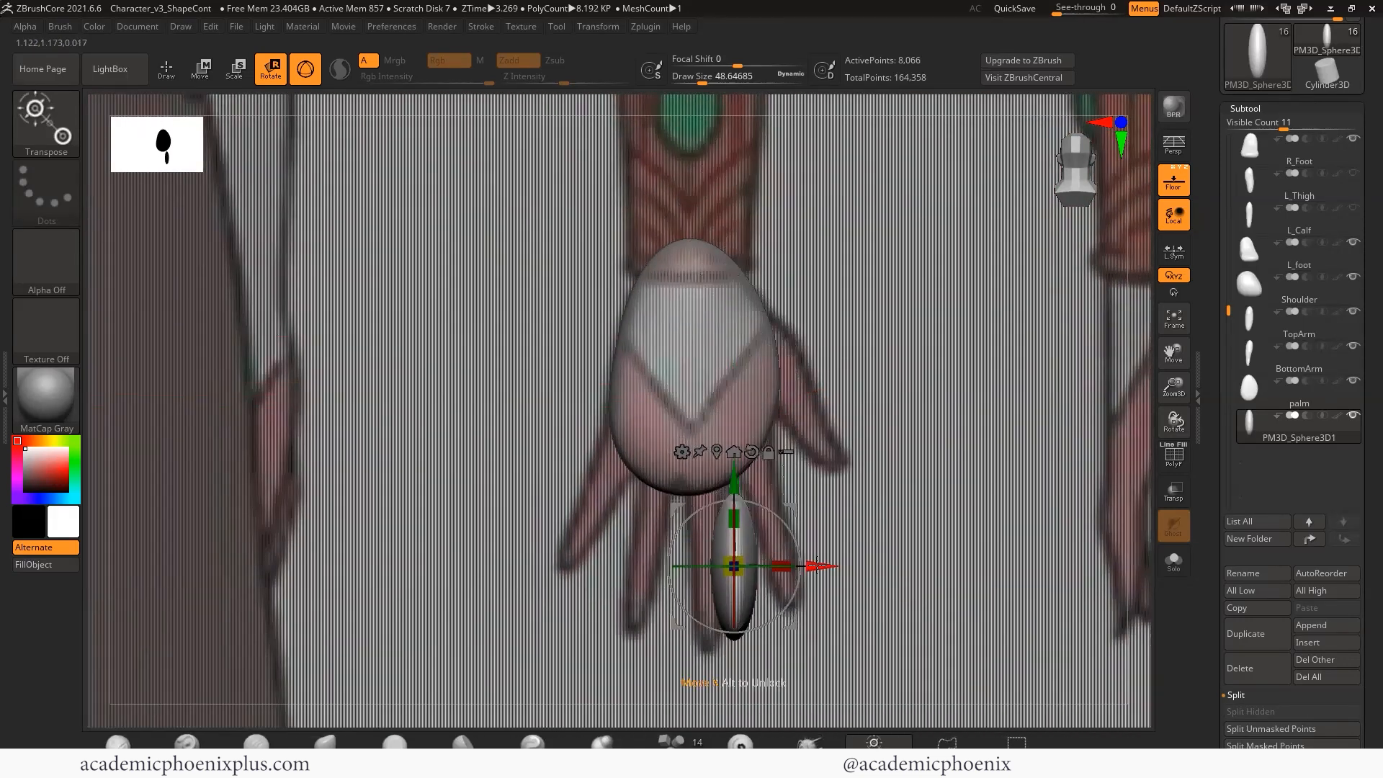
{"action": "left_click_drag", "start_coordinate": [820, 566], "coordinate": [793, 566]}
{"action": "left_click_drag", "start_coordinate": [707, 475], "coordinate": [708, 464]}
{"action": "key", "text": "f"}
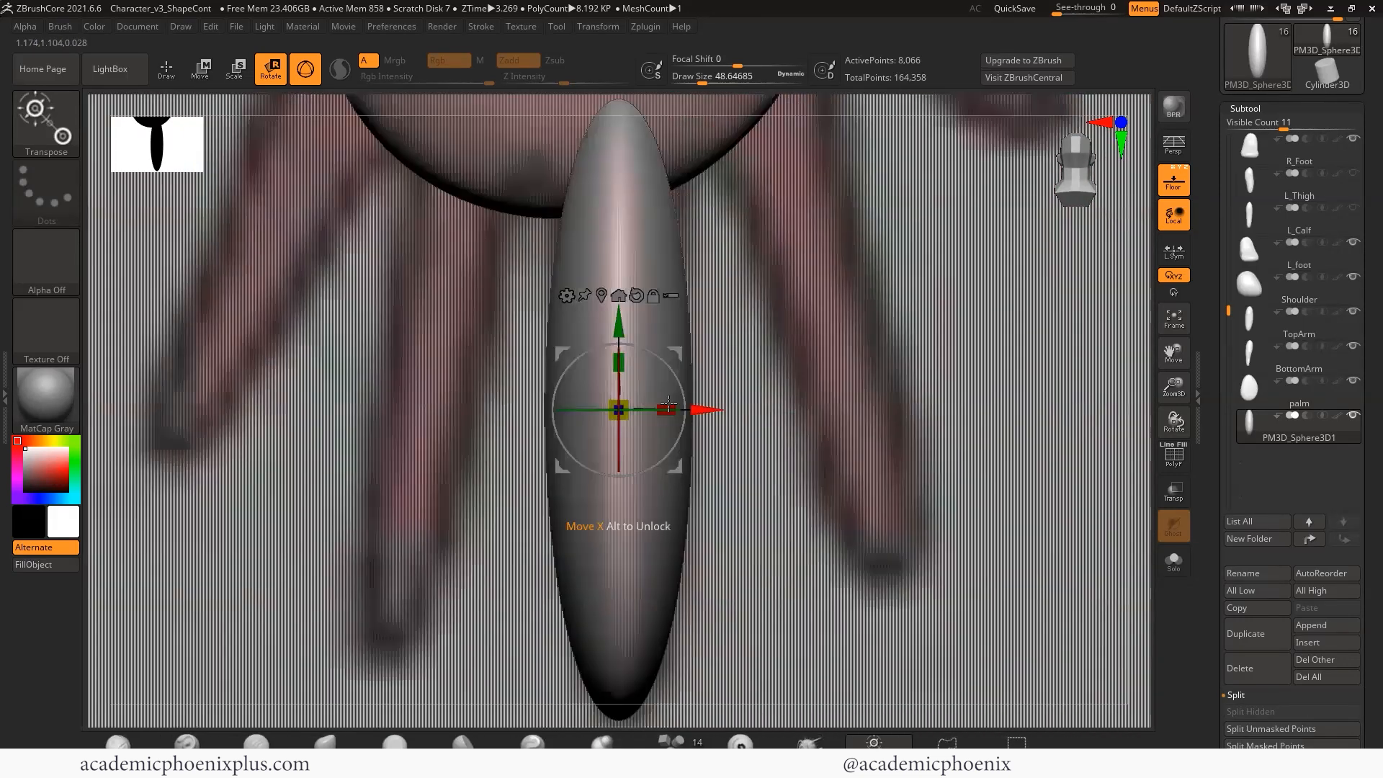
{"action": "mouse_move", "coordinate": [666, 410]}
{"action": "left_mouse_down"}
{"action": "mouse_move", "coordinate": [627, 410]}
{"action": "mouse_move", "coordinate": [654, 411]}
{"action": "left_mouse_up"}
{"action": "left_click_drag", "start_coordinate": [707, 415], "coordinate": [711, 415]}
{"action": "left_click_drag", "start_coordinate": [437, 198], "coordinate": [432, 136], "text": "alt"}
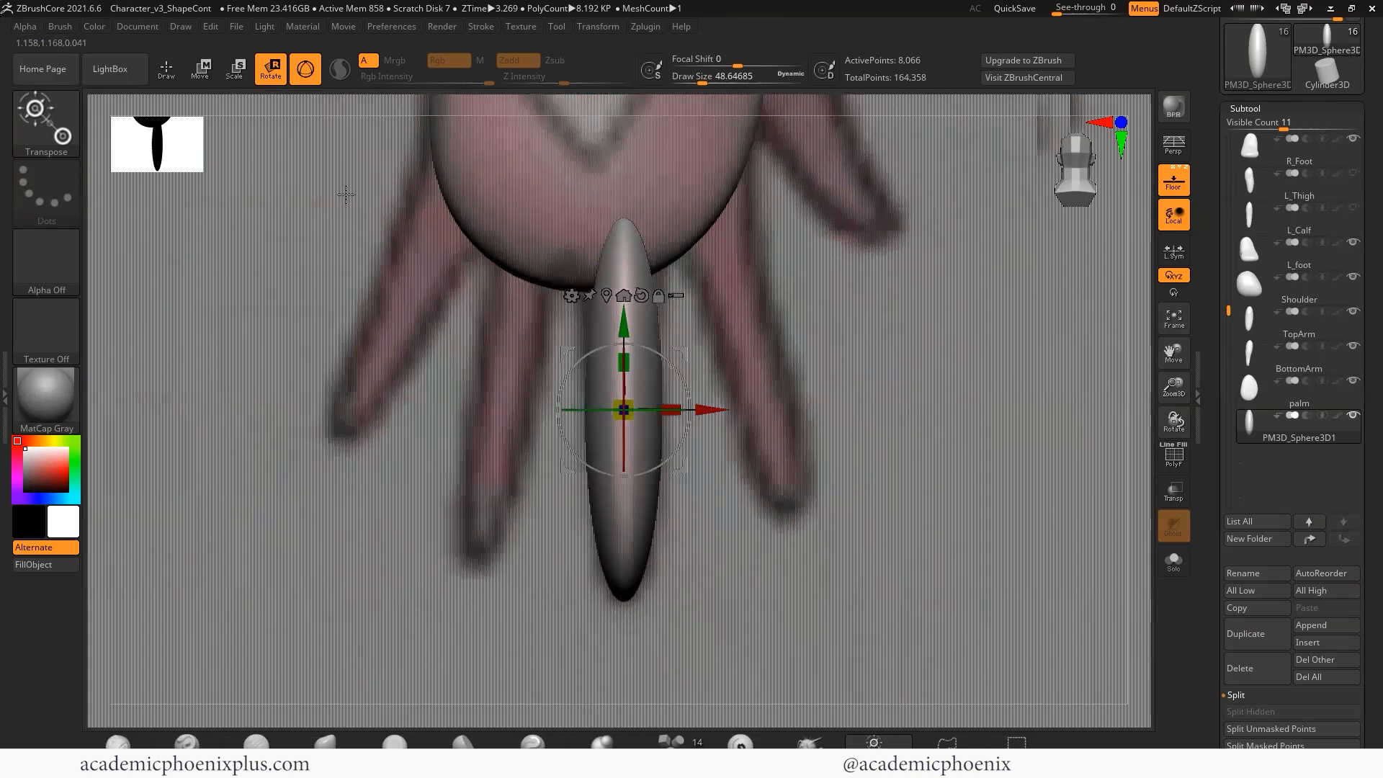
- Shape the upper part of the middle finger with the Move brush at a draw size of about 46
{"action": "key", "text": "q"}
{"action": "mouse_move", "coordinate": [618, 308]}
{"action": "left_mouse_down"}
{"action": "mouse_move", "coordinate": [605, 306]}
{"action": "mouse_move", "coordinate": [612, 339]}
{"action": "mouse_move", "coordinate": [595, 310]}
{"action": "mouse_move", "coordinate": [655, 308]}
{"action": "left_mouse_up"}
{"action": "key", "text": "space"}
{"action": "key", "text": "ctrl+z"}
{"action": "key", "text": "space"}
{"action": "mouse_move", "coordinate": [709, 306]}
{"action": "left_mouse_down", "text": "shift"}
{"action": "mouse_move", "coordinate": [796, 306]}
{"action": "mouse_move", "coordinate": [710, 308]}
{"action": "left_mouse_up", "text": "shift"}
{"action": "left_click_drag", "start_coordinate": [582, 297], "coordinate": [578, 297]}
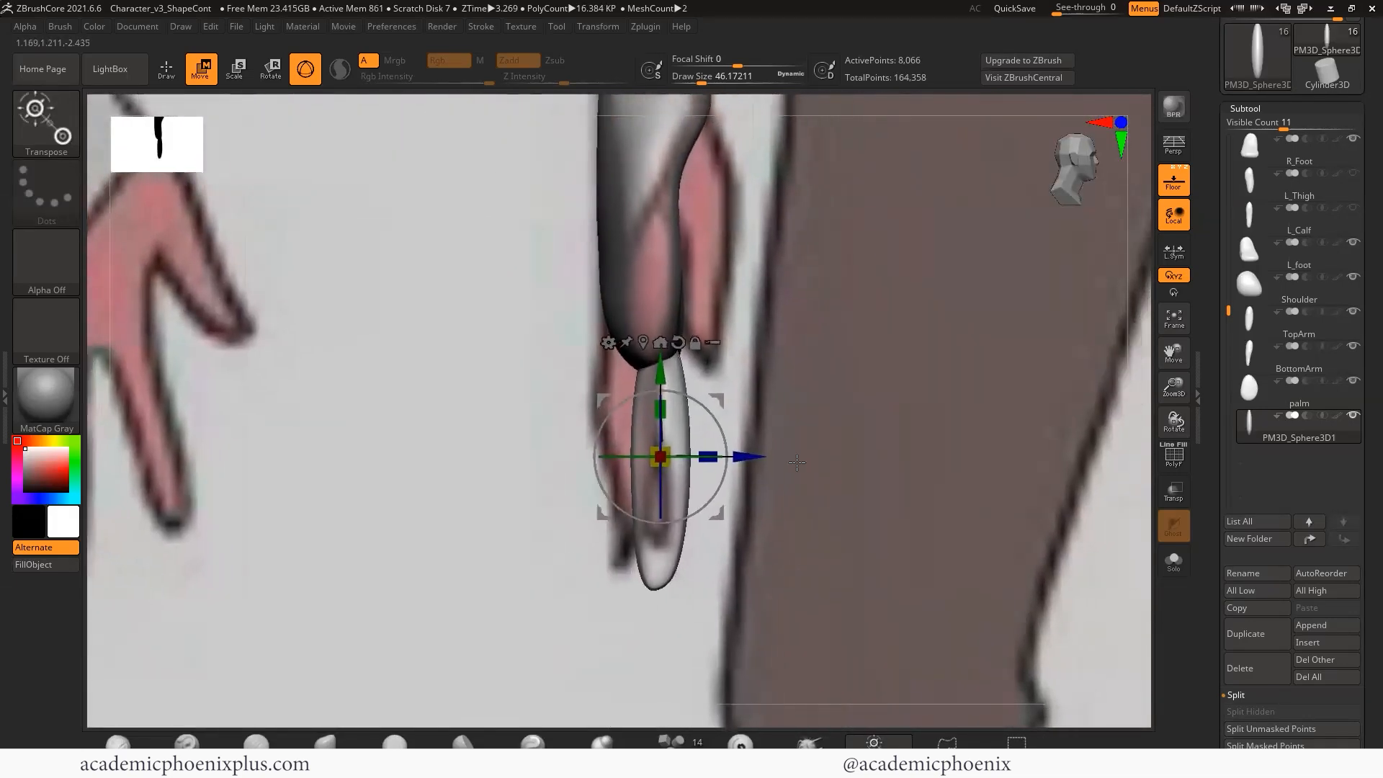
- Move the middle finger onto the side-view reference and bend its profile to follow the drawn finger
{"action": "mouse_move", "coordinate": [735, 454]}
{"action": "left_mouse_down"}
{"action": "mouse_move", "coordinate": [514, 456]}
{"action": "mouse_move", "coordinate": [705, 455]}
{"action": "mouse_move", "coordinate": [719, 441]}
{"action": "left_mouse_up"}
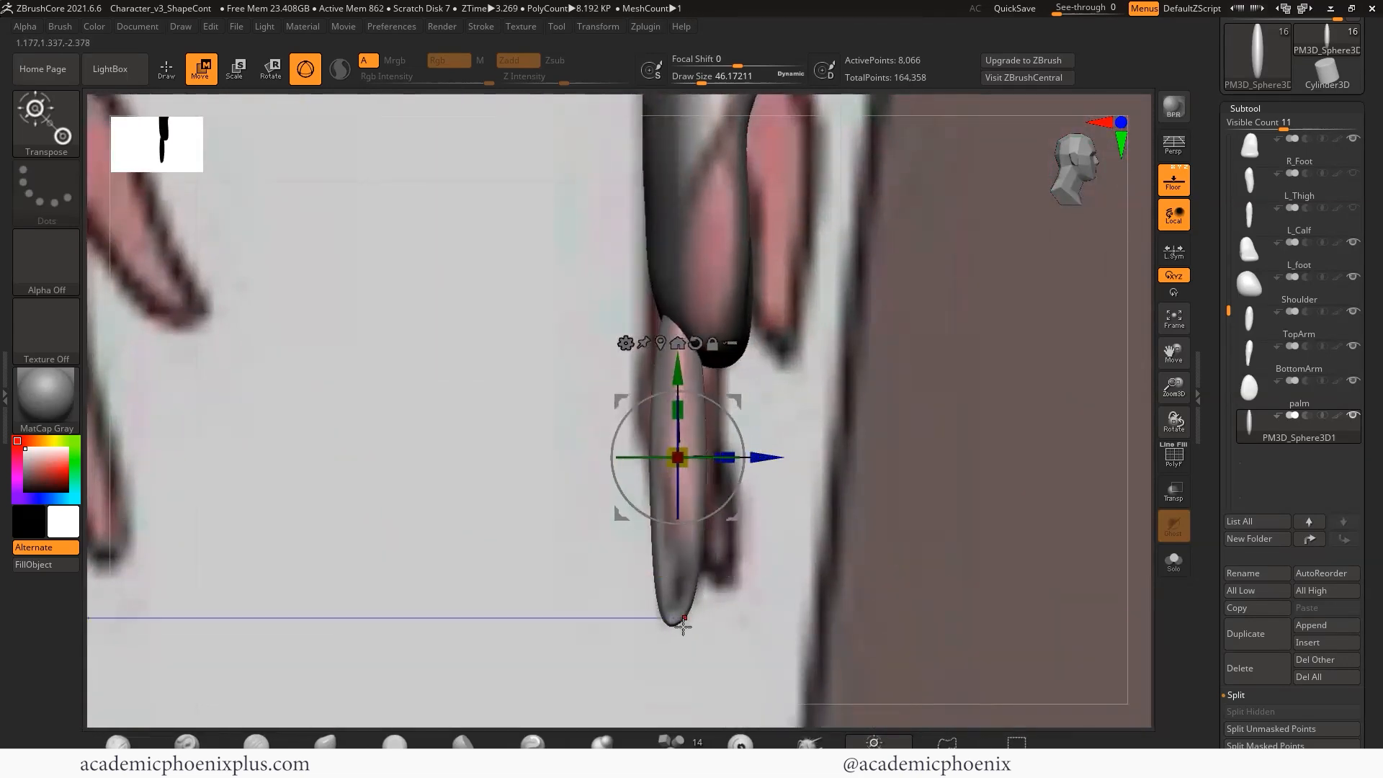
{"action": "key", "text": "q"}
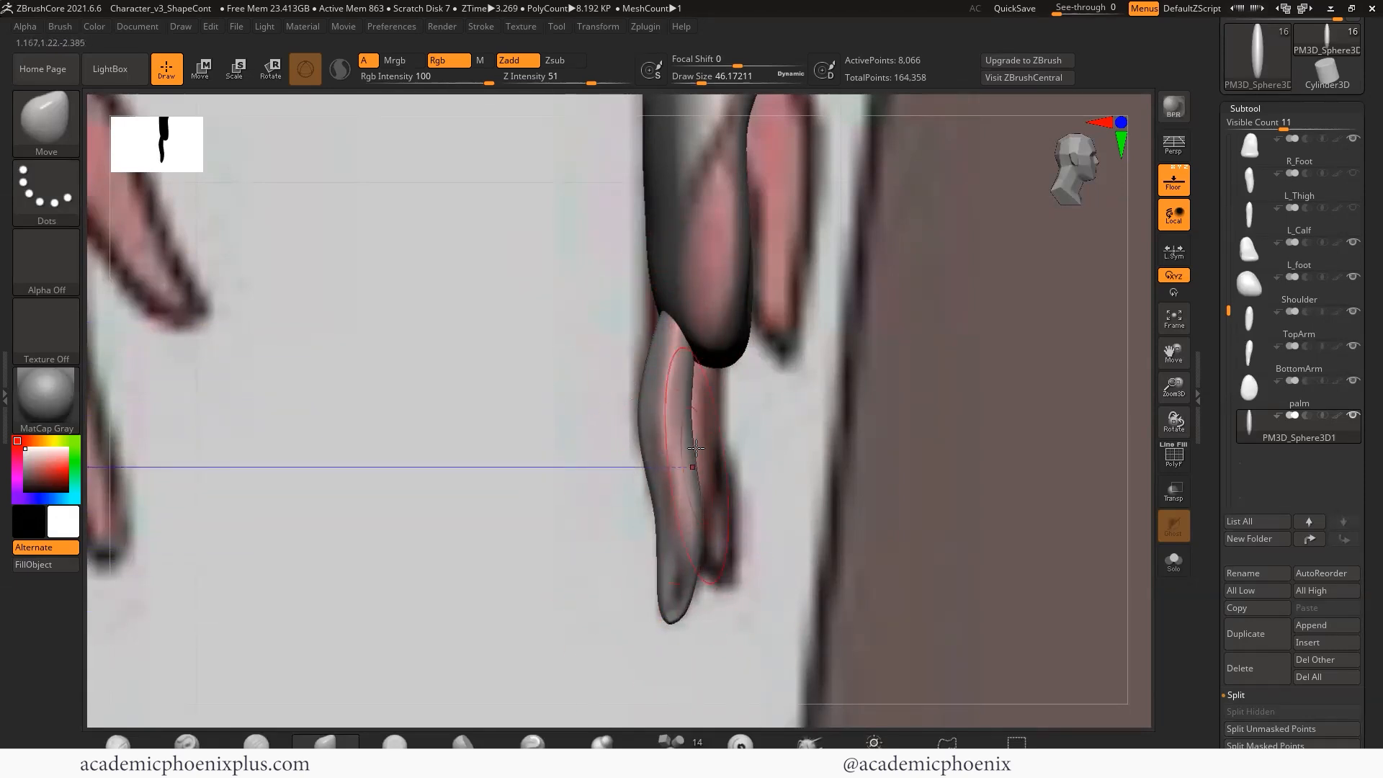
{"action": "left_click_drag", "start_coordinate": [651, 524], "coordinate": [664, 432], "text": "shift"}
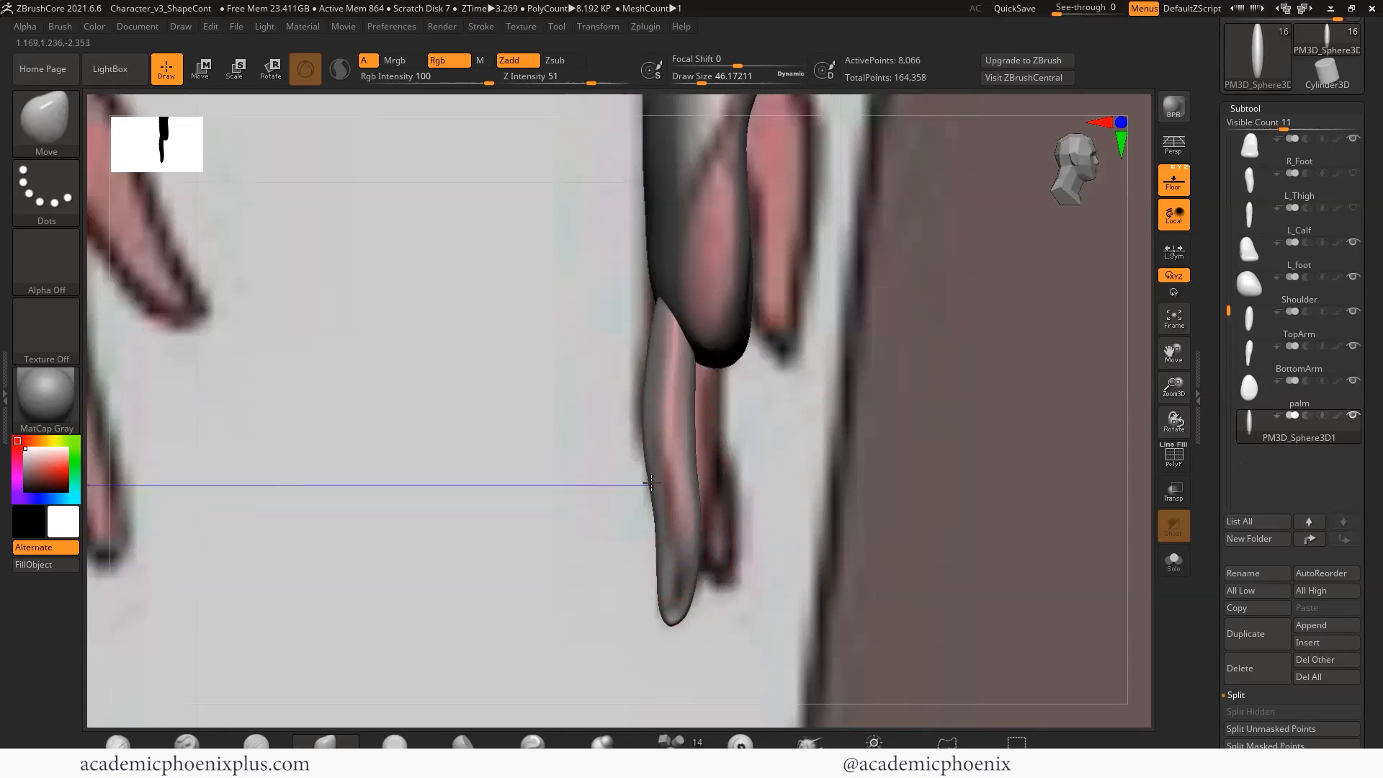
{"action": "left_click_drag", "start_coordinate": [886, 436], "coordinate": [1088, 242], "text": "shift"}
- Hide the reference and refine the middle finger's outline from several angles, reducing the draw size to about 20
{"action": "key", "text": "shift+p"}
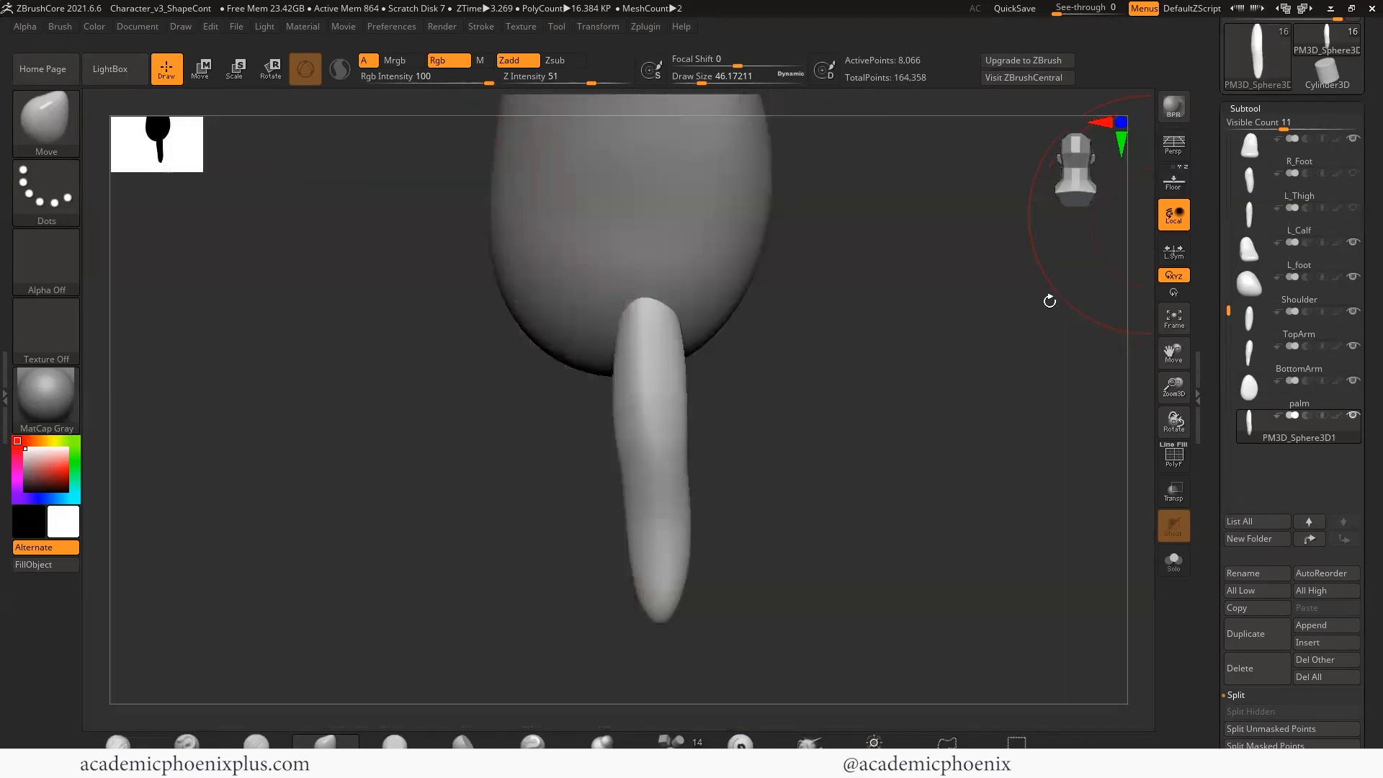
{"action": "left_click_drag", "start_coordinate": [618, 422], "coordinate": [626, 419]}
{"action": "mouse_move", "coordinate": [771, 430]}
{"action": "left_mouse_down"}
{"action": "mouse_move", "coordinate": [905, 422]}
{"action": "mouse_move", "coordinate": [824, 420]}
{"action": "mouse_move", "coordinate": [779, 438]}
{"action": "left_mouse_up"}
{"action": "mouse_move", "coordinate": [864, 438]}
{"action": "left_mouse_down"}
{"action": "mouse_move", "coordinate": [814, 405]}
{"action": "mouse_move", "coordinate": [736, 406]}
{"action": "left_mouse_up"}
{"action": "key", "text": "bracketleft"}
{"action": "key", "text": "bracketleft"}
{"action": "key", "text": "bracketleft"}
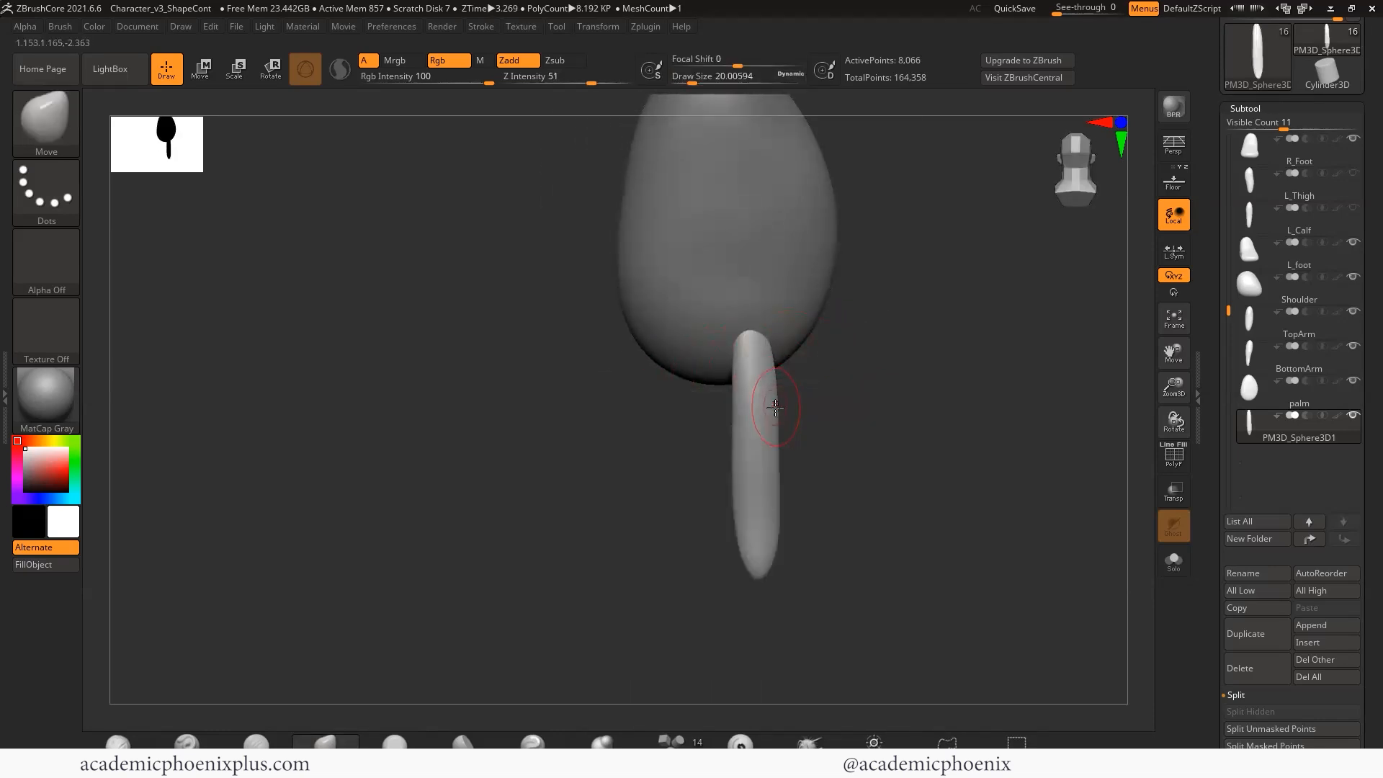
{"action": "mouse_move", "coordinate": [780, 452]}
{"action": "left_mouse_down"}
{"action": "mouse_move", "coordinate": [855, 489]}
{"action": "mouse_move", "coordinate": [706, 426]}
{"action": "mouse_move", "coordinate": [807, 443]}
{"action": "mouse_move", "coordinate": [892, 401]}
{"action": "mouse_move", "coordinate": [969, 475]}
{"action": "mouse_move", "coordinate": [943, 425]}
{"action": "left_mouse_up"}
{"action": "left_click_drag", "start_coordinate": [943, 424], "coordinate": [844, 421]}
- Toggle the visibility of several leg subtools in the subtool list
{"action": "key", "text": "w"}
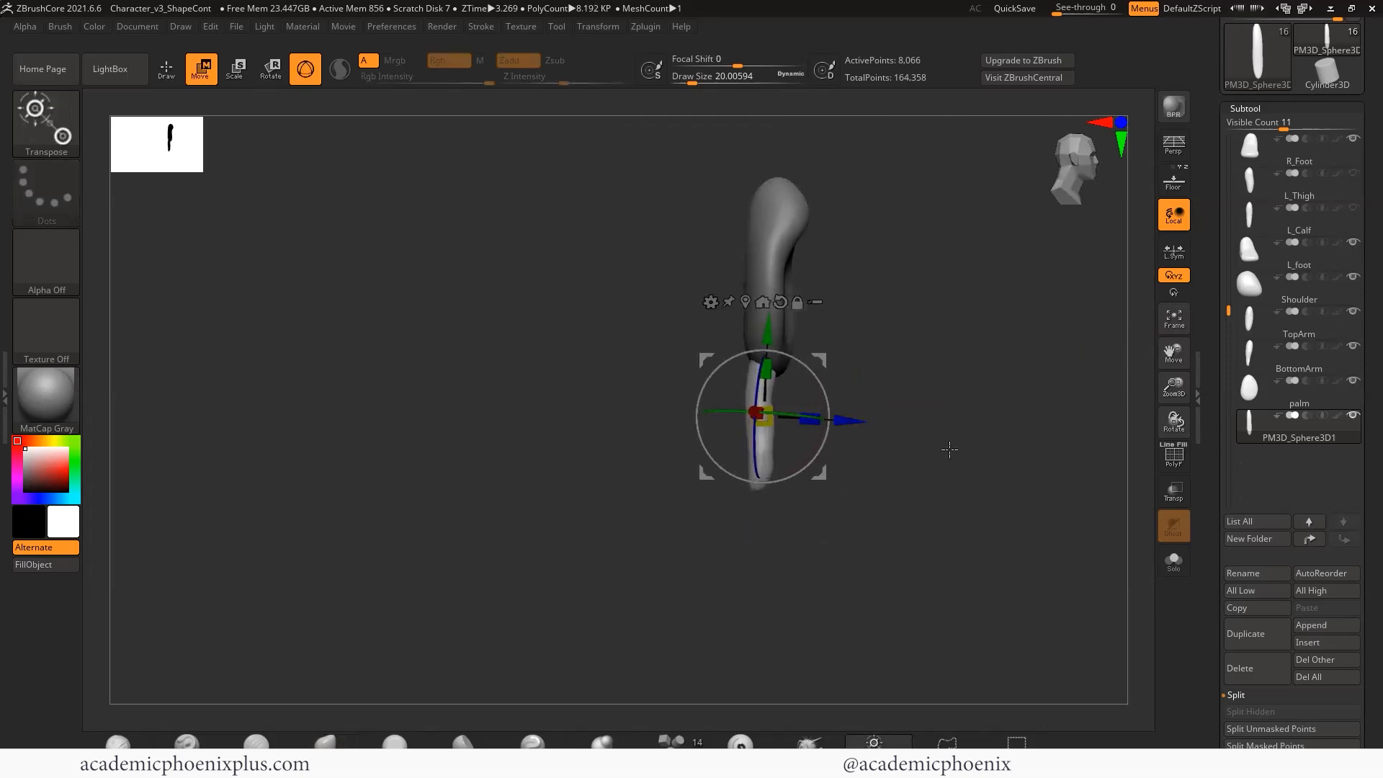
{"action": "left_click_drag", "start_coordinate": [948, 444], "coordinate": [993, 455]}
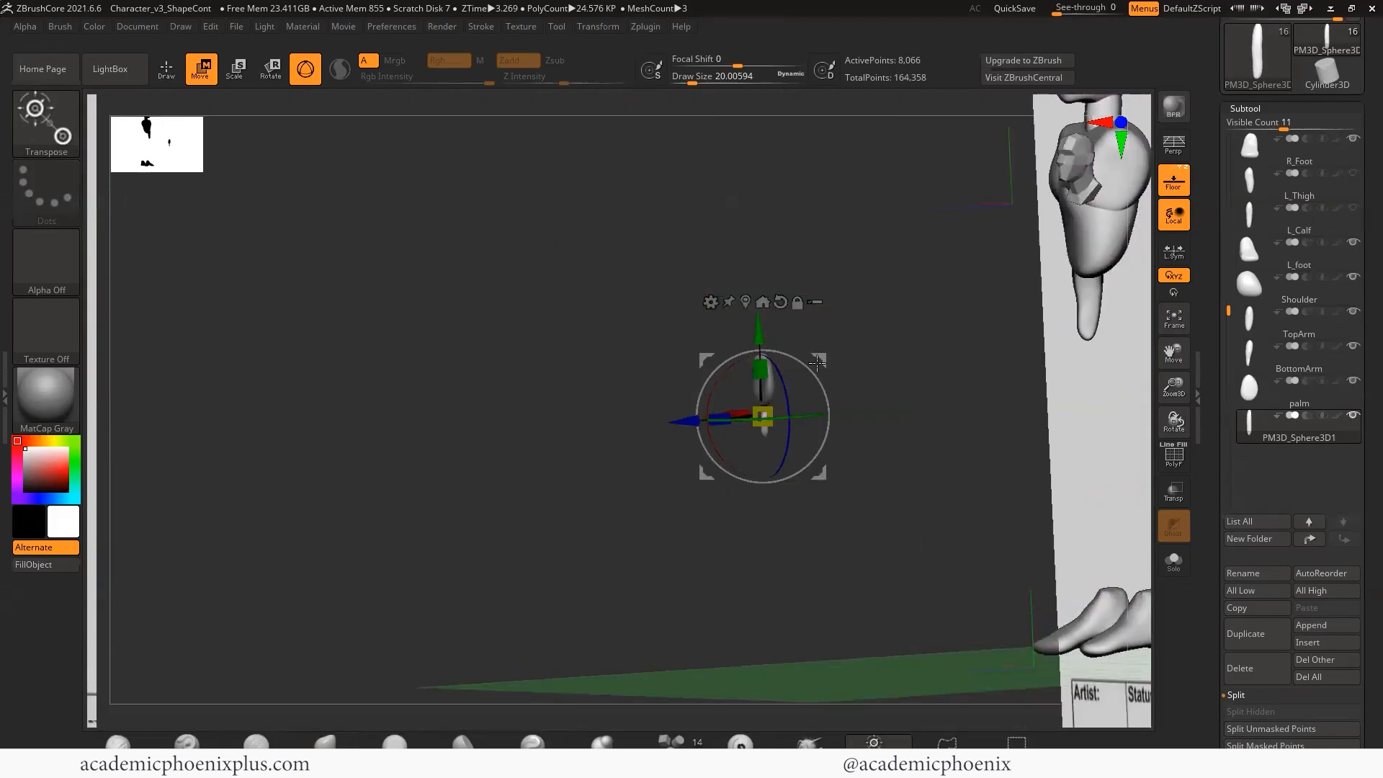
{"action": "key", "text": "shift+p"}
{"action": "left_click_drag", "start_coordinate": [1245, 320], "coordinate": [1228, 272]}
{"action": "left_click", "coordinate": [1353, 242]}
{"action": "left_click", "coordinate": [1353, 210]}
{"action": "left_click", "coordinate": [1354, 140]}
{"action": "left_click_drag", "start_coordinate": [1361, 151], "coordinate": [1192, 301]}
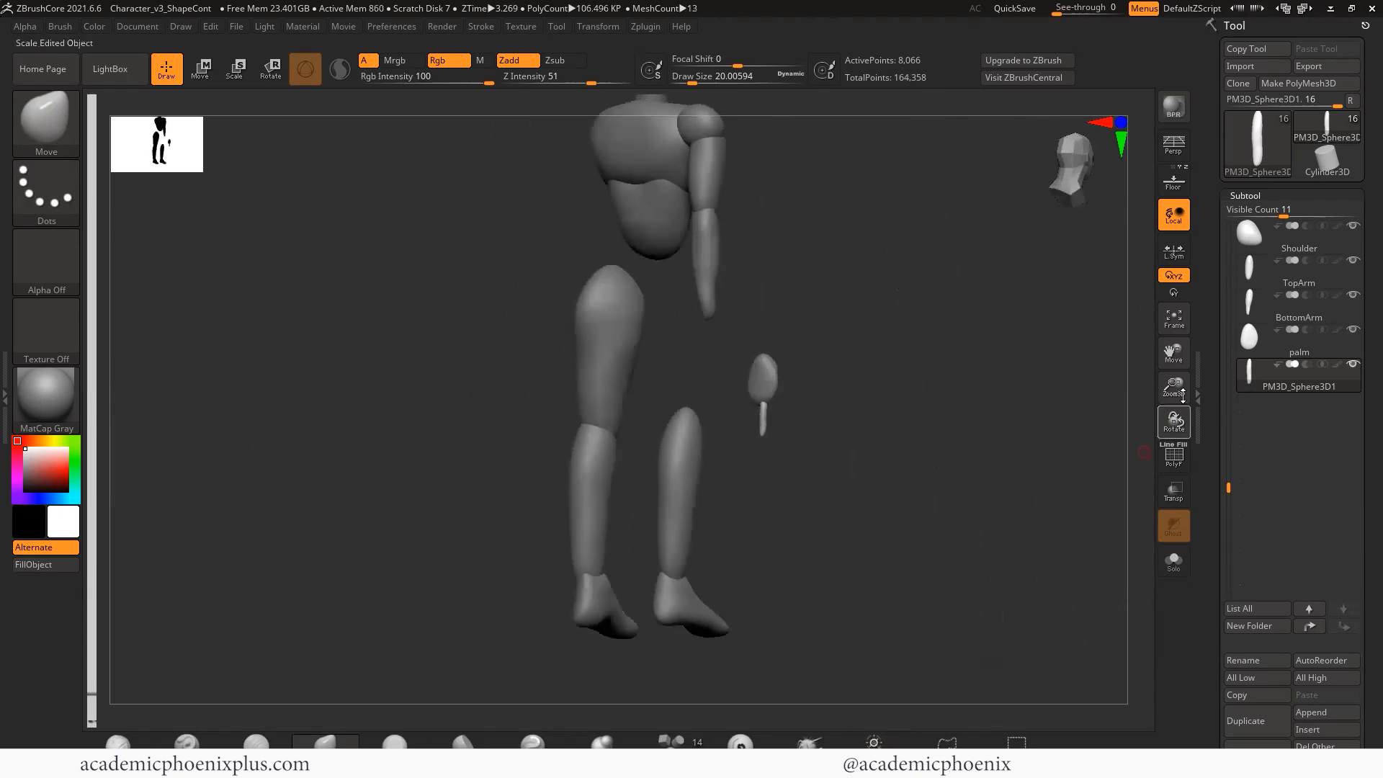
- Rename the finger subtool as Middle and duplicate it
{"action": "left_click", "coordinate": [1184, 186]}
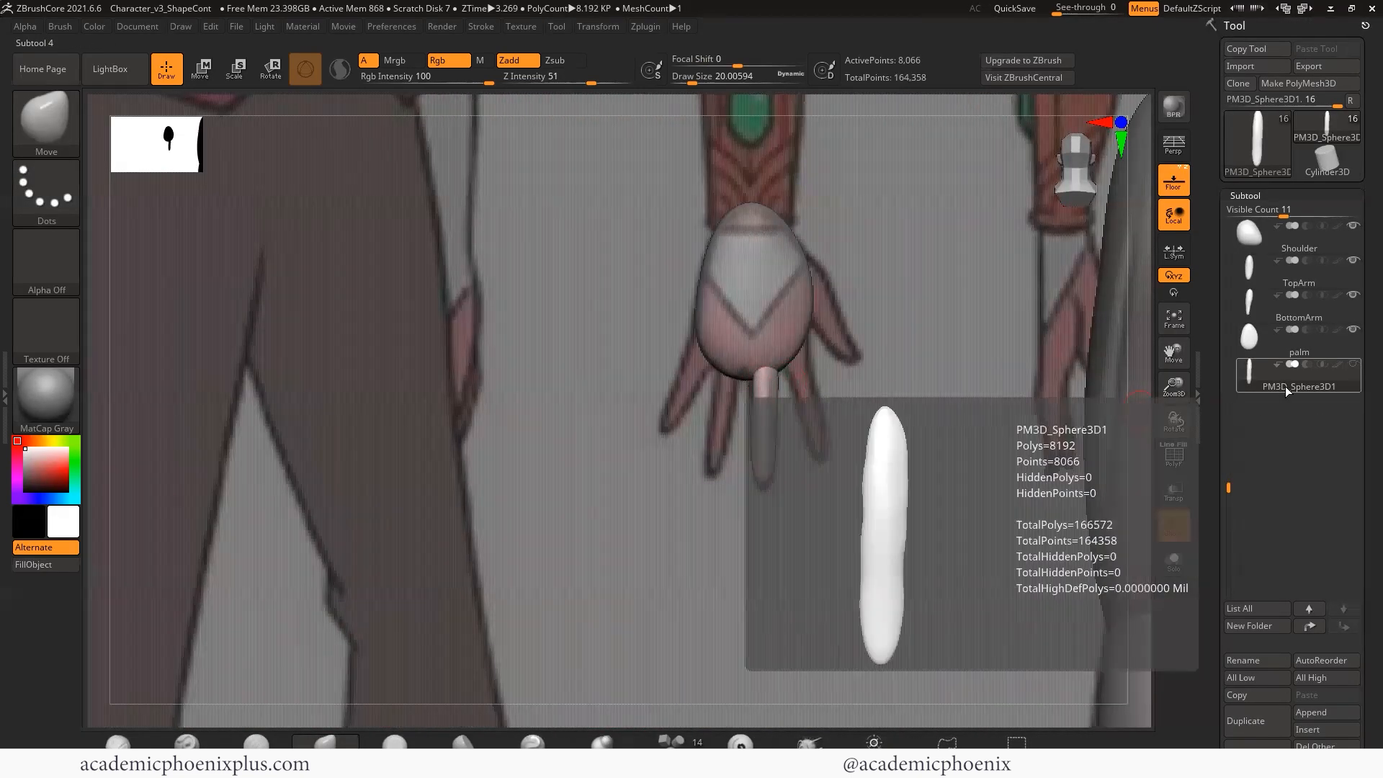
{"action": "left_click", "coordinate": [1242, 660]}
{"action": "type", "text": "Middle"}
{"action": "key", "text": "Return"}
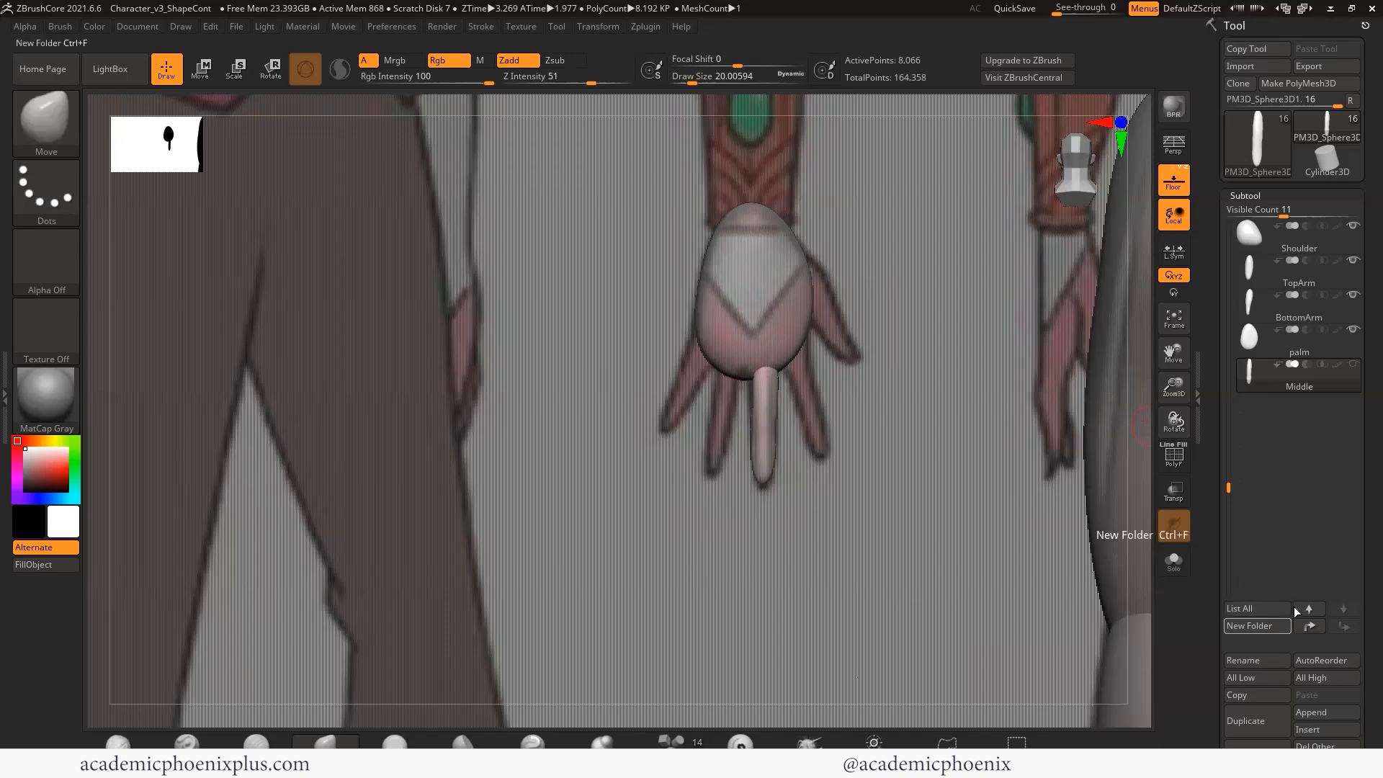
{"action": "left_click", "coordinate": [1245, 720]}
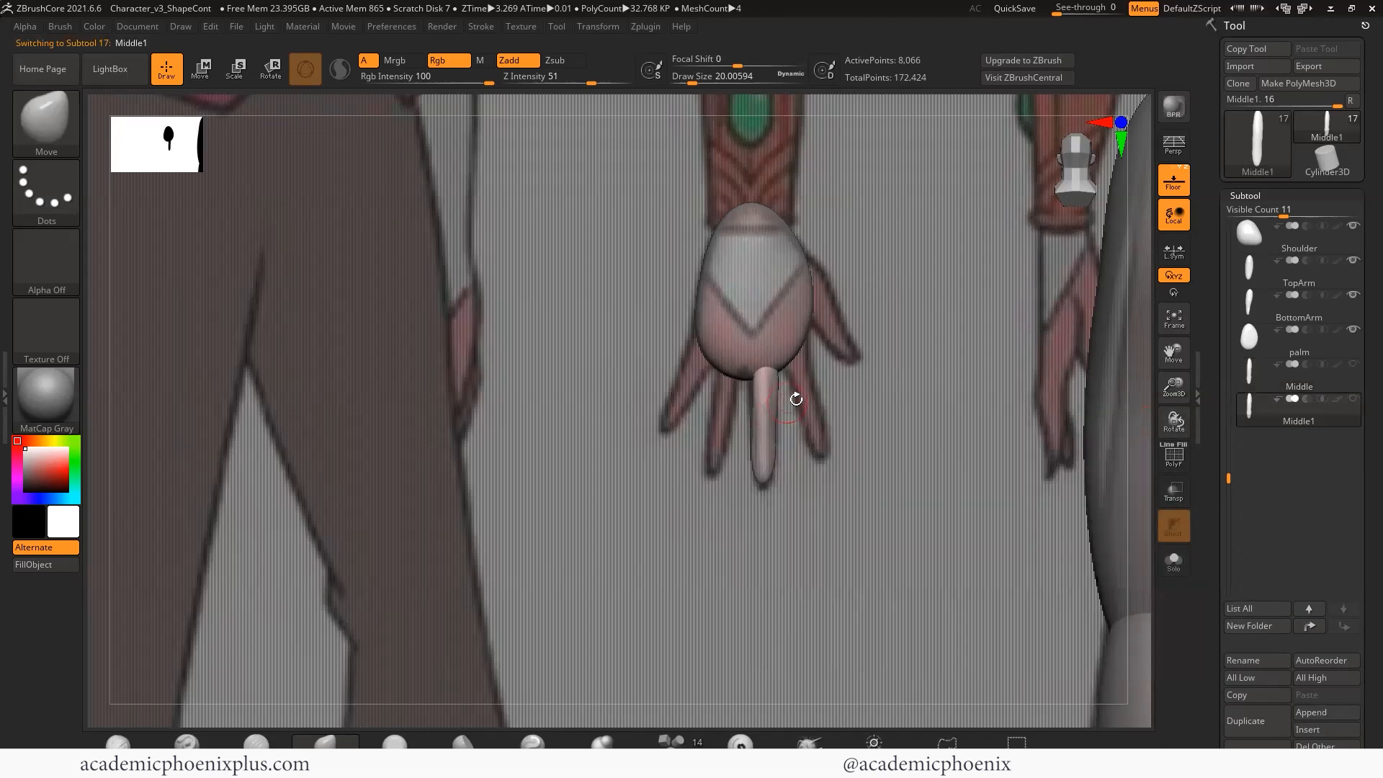
- Move the duplicated finger beside the middle finger and tilt it to match the ring finger in the reference
{"action": "key", "text": "w"}
{"action": "left_click_drag", "start_coordinate": [822, 417], "coordinate": [811, 418]}
{"action": "left_click_drag", "start_coordinate": [782, 431], "coordinate": [781, 436]}
{"action": "left_click_drag", "start_coordinate": [724, 328], "coordinate": [724, 324]}
{"action": "left_click_drag", "start_coordinate": [808, 415], "coordinate": [807, 415]}
{"action": "left_click_drag", "start_coordinate": [924, 466], "coordinate": [880, 429], "text": "alt"}
{"action": "key", "text": "f"}
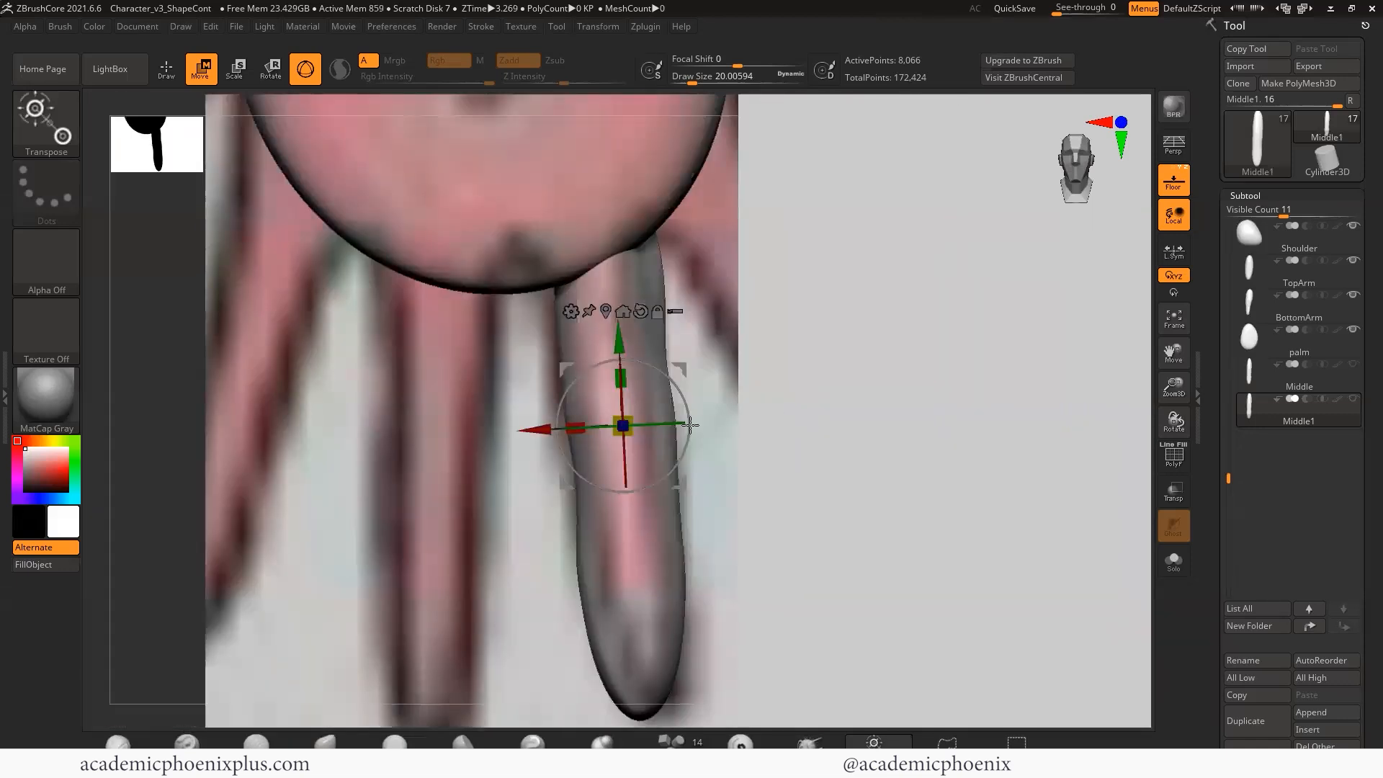
- Fine-tune the position of the Middle1 finger so it sits under the palm's edge over the reference
{"action": "left_click_drag", "start_coordinate": [1011, 484], "coordinate": [1011, 458], "text": "alt"}
{"action": "mouse_move", "coordinate": [536, 430]}
{"action": "left_mouse_down"}
{"action": "mouse_move", "coordinate": [562, 444]}
{"action": "mouse_move", "coordinate": [534, 432]}
{"action": "left_mouse_up"}
{"action": "left_click_drag", "start_coordinate": [612, 336], "coordinate": [610, 328]}
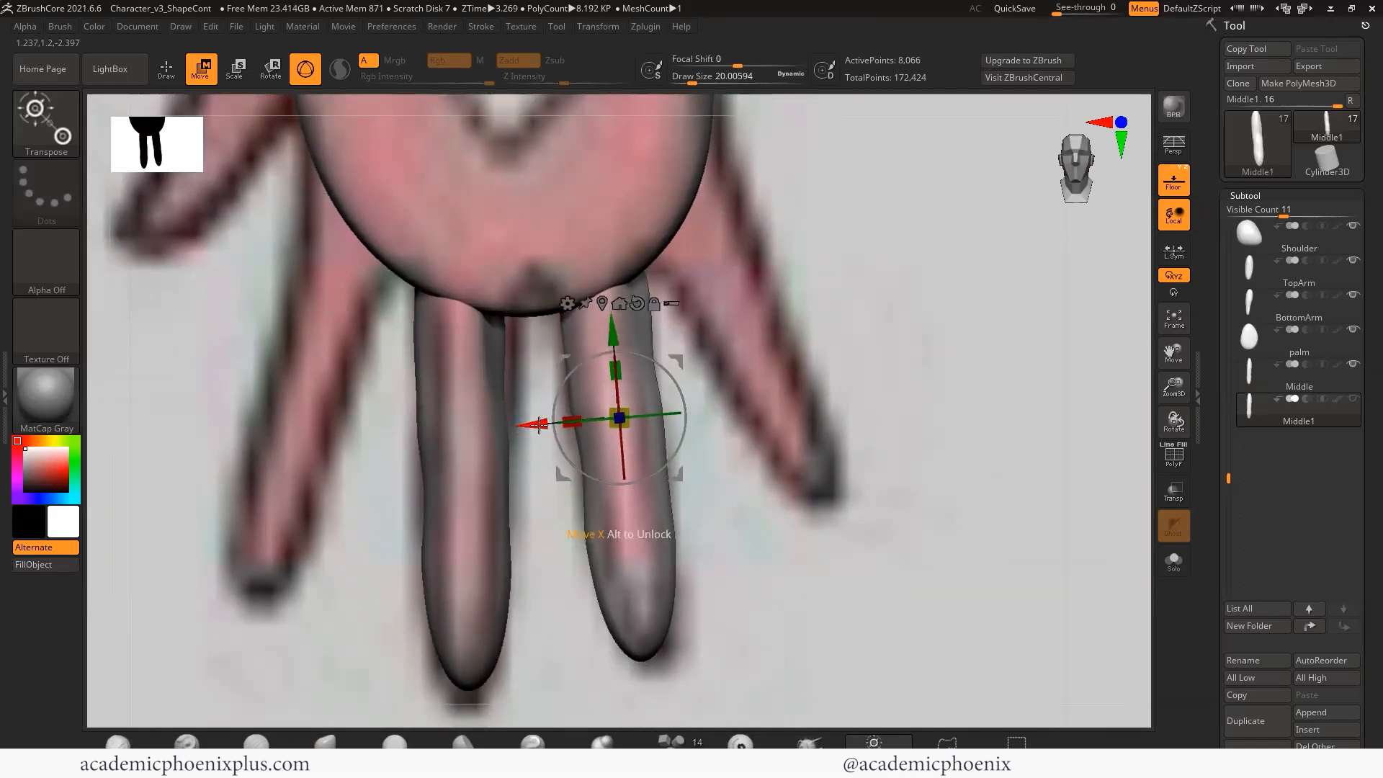
{"action": "left_click_drag", "start_coordinate": [538, 425], "coordinate": [558, 440]}
{"action": "left_click_drag", "start_coordinate": [972, 298], "coordinate": [957, 362], "text": "alt"}
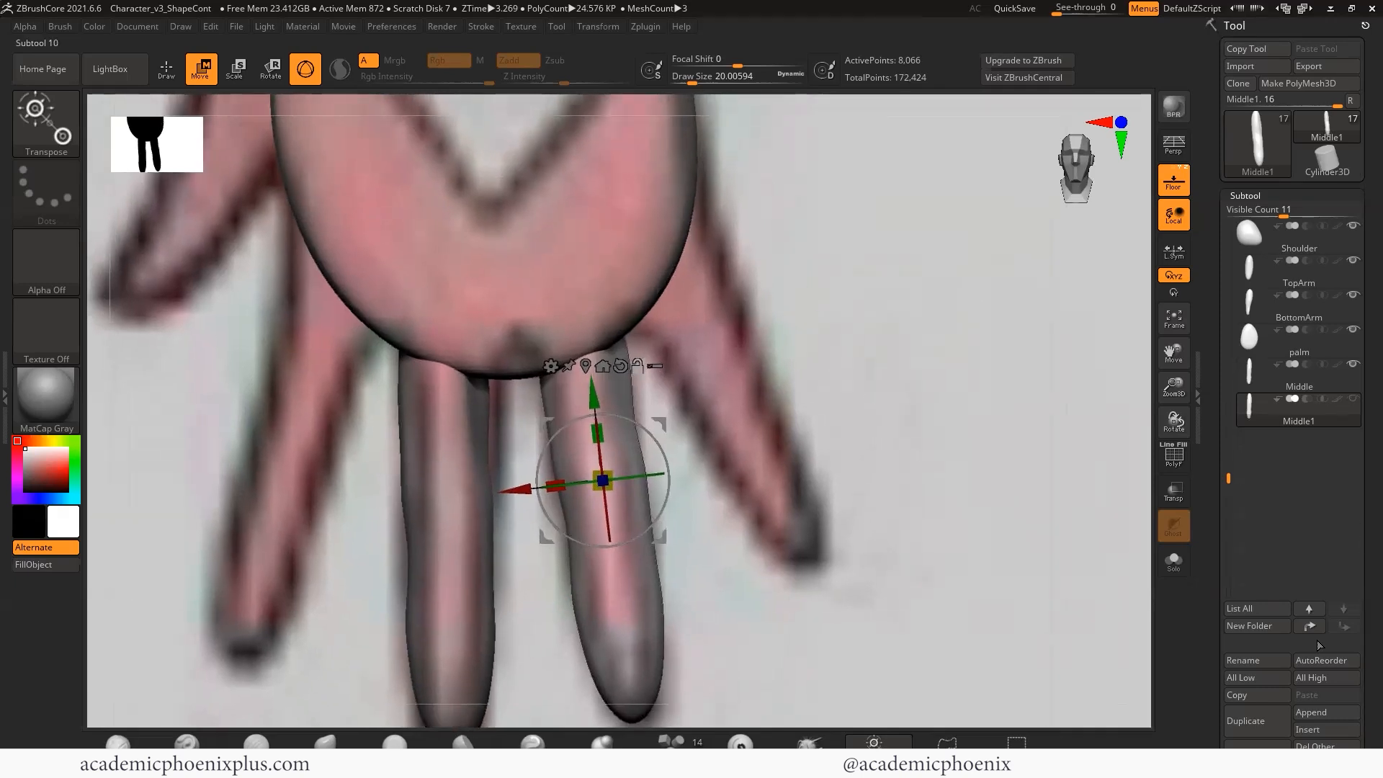
- Duplicate the Middle1 finger, then move the copy up and rotate it over the little finger in the reference
{"action": "left_click", "coordinate": [1266, 720]}
{"action": "left_click_drag", "start_coordinate": [517, 490], "coordinate": [650, 475]}
{"action": "left_click_drag", "start_coordinate": [727, 382], "coordinate": [715, 270]}
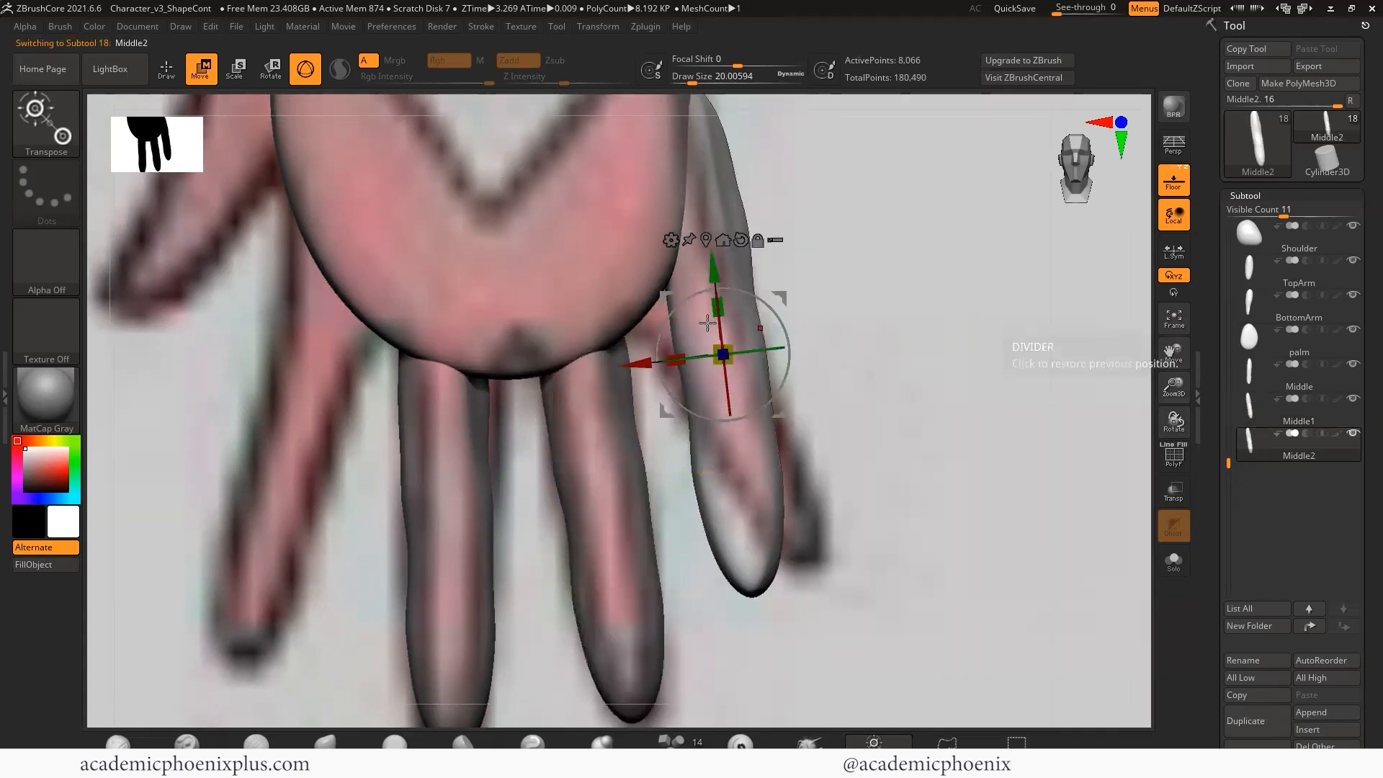
{"action": "left_click_drag", "start_coordinate": [659, 371], "coordinate": [641, 393]}
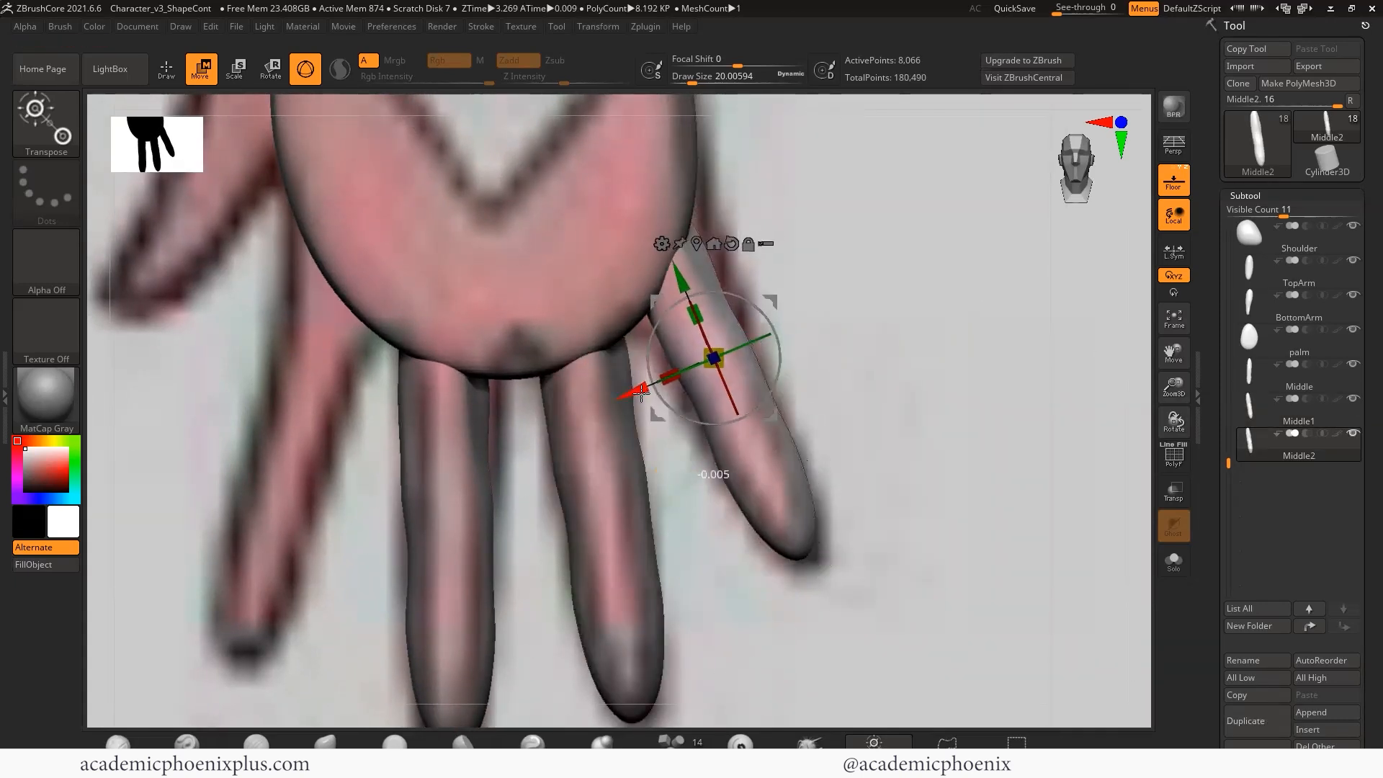
- Pull the palm's outer edge outward with the Move brush where it meets the little finger, following the reference
{"action": "left_click_drag", "start_coordinate": [874, 339], "coordinate": [876, 488], "text": "alt"}
{"action": "left_click", "coordinate": [644, 267], "text": "alt"}
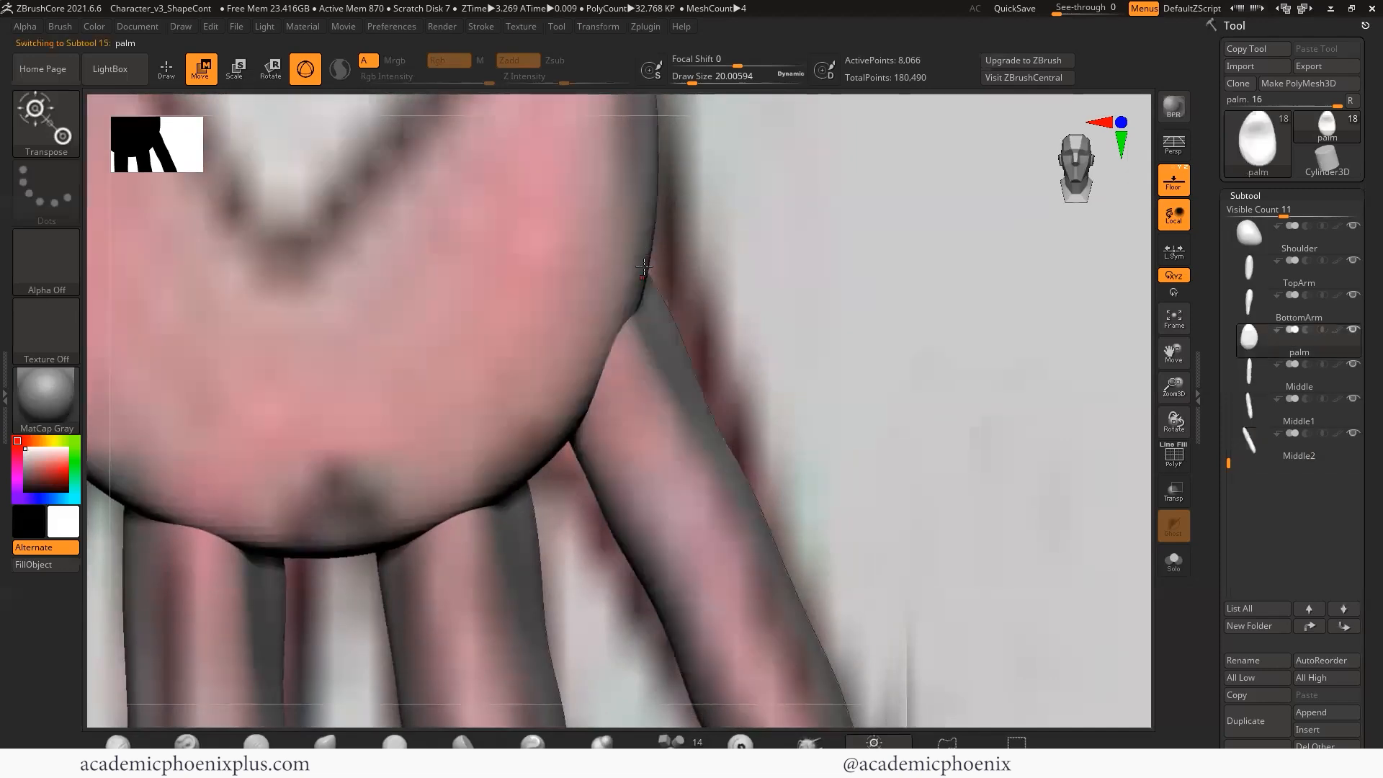
{"action": "left_click", "coordinate": [167, 69]}
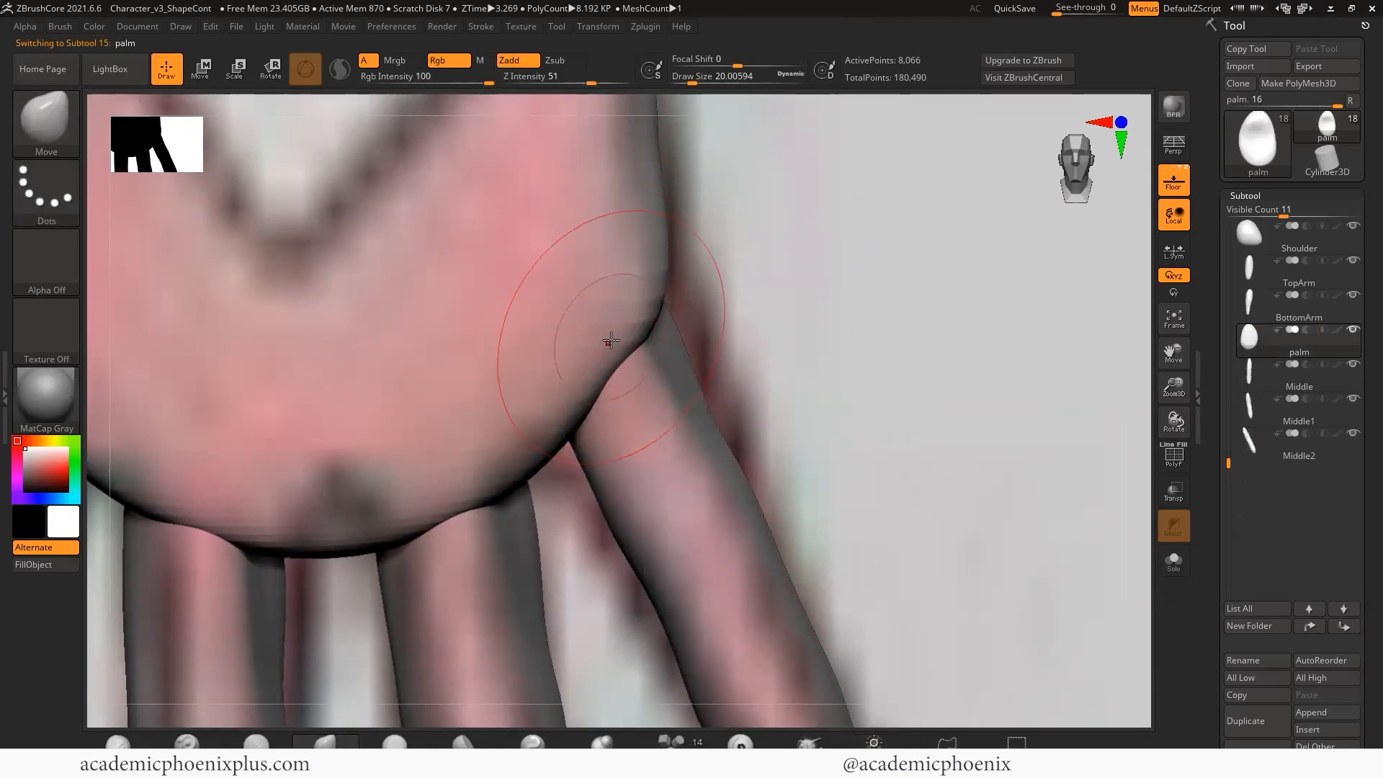
{"action": "left_click", "coordinate": [656, 323], "text": "alt"}
{"action": "left_click_drag", "start_coordinate": [578, 439], "coordinate": [562, 442]}
- Duplicate the Middle1 finger, then move and rotate the copy over the index finger in the reference
{"action": "mouse_move", "coordinate": [873, 439]}
{"action": "left_mouse_down", "text": "alt"}
{"action": "mouse_move", "coordinate": [704, 302]}
{"action": "mouse_move", "coordinate": [691, 268]}
{"action": "left_mouse_up", "text": "alt"}
{"action": "left_click", "coordinate": [1251, 408]}
{"action": "left_click", "coordinate": [1253, 720]}
{"action": "key", "text": "w"}
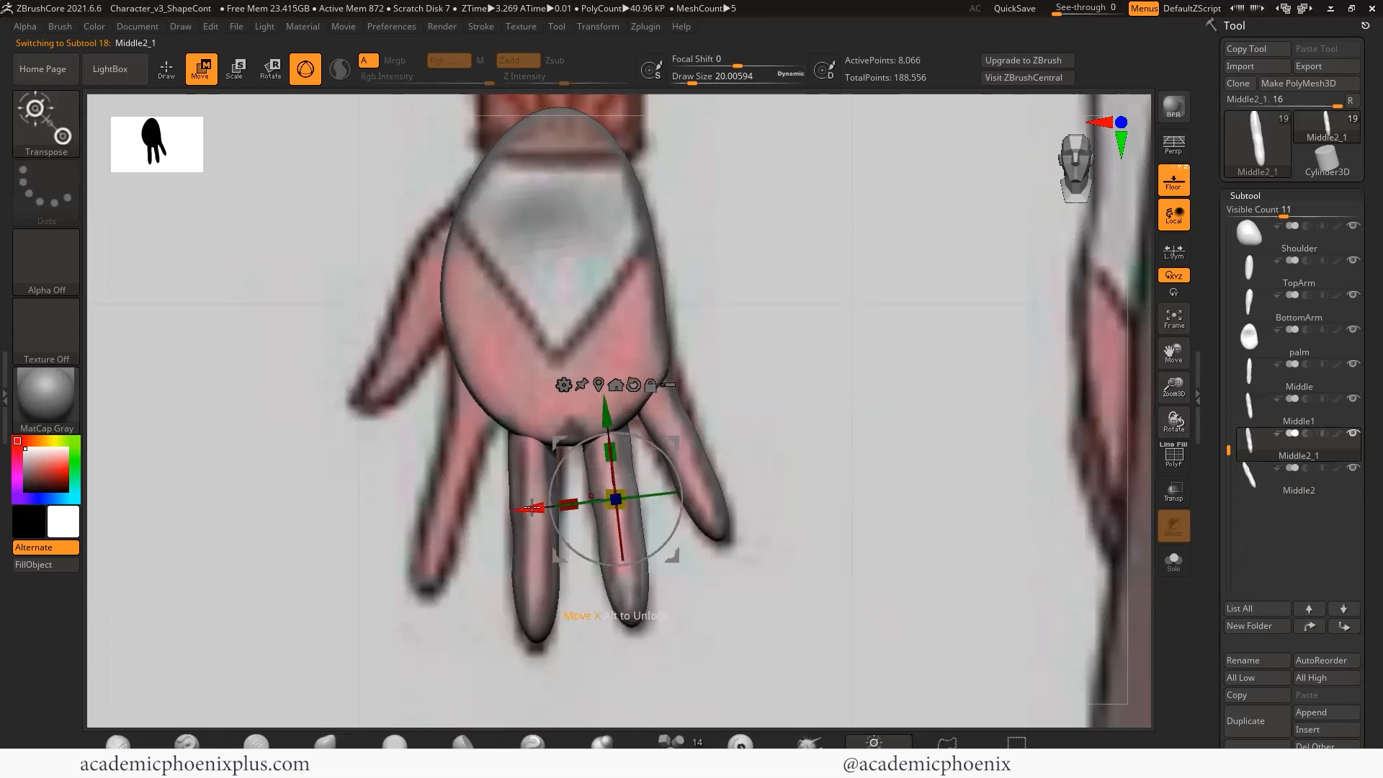
{"action": "left_click_drag", "start_coordinate": [530, 510], "coordinate": [386, 443]}
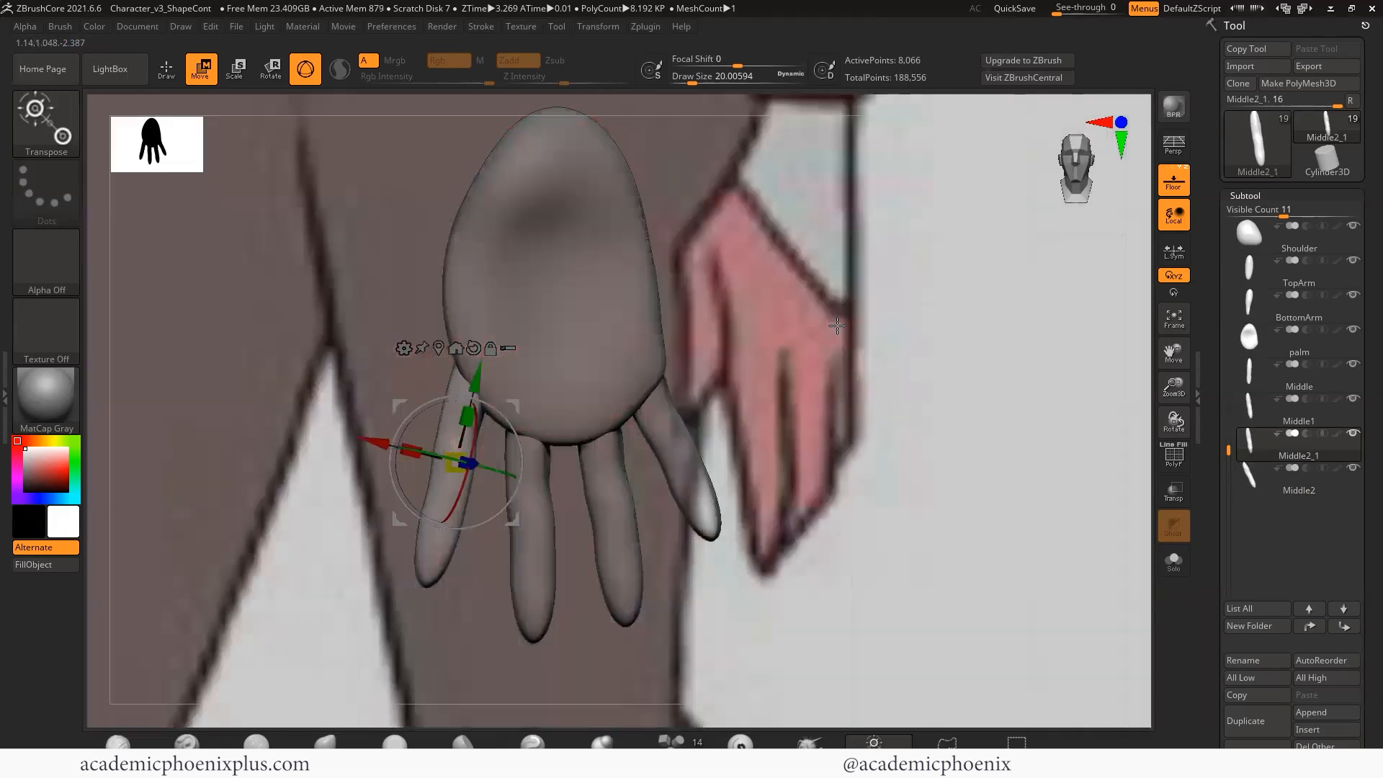
- Select the palm, enlarge the Move brush to a draw size of about 68, and reshape the palm's side profile
{"action": "left_click_drag", "start_coordinate": [831, 419], "coordinate": [1030, 432]}
{"action": "key", "text": "shift+p"}
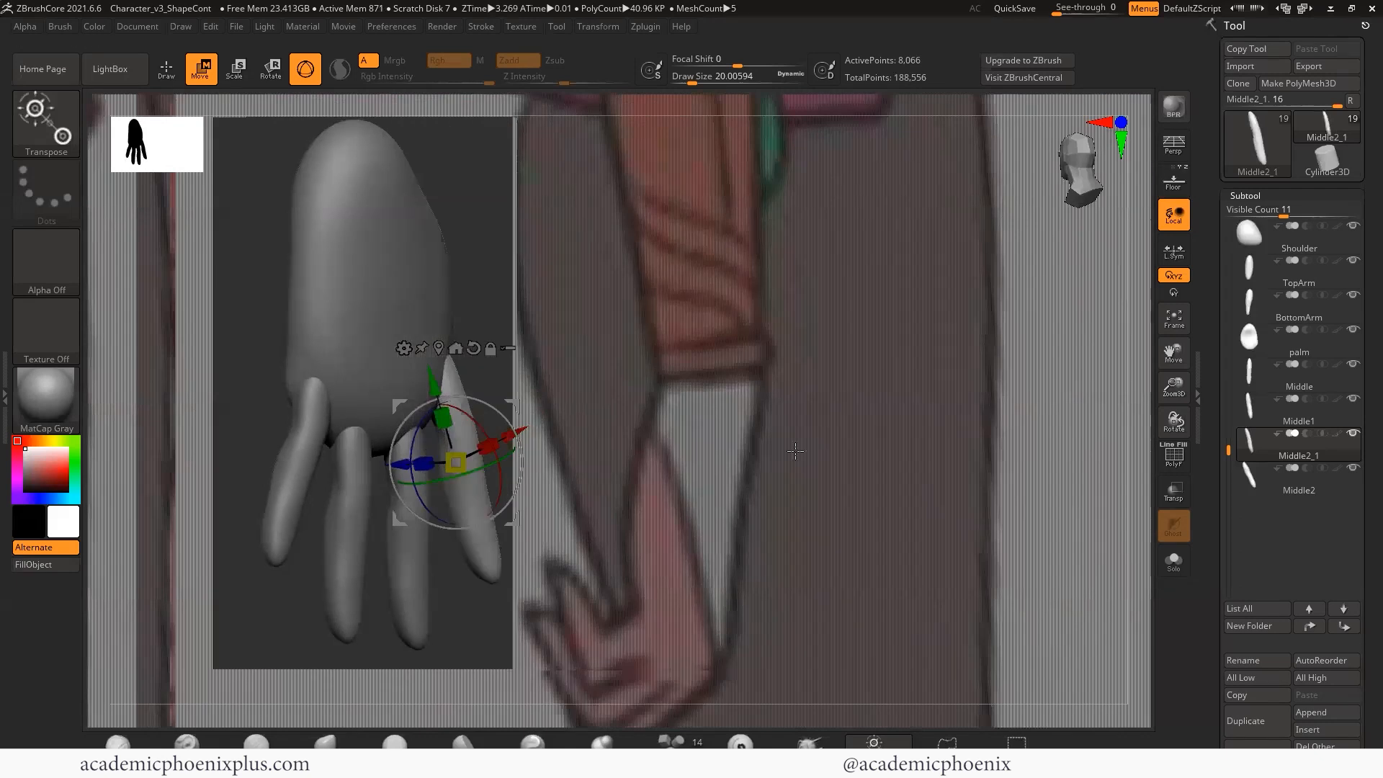
{"action": "mouse_move", "coordinate": [843, 434]}
{"action": "left_mouse_down"}
{"action": "mouse_move", "coordinate": [766, 462]}
{"action": "mouse_move", "coordinate": [818, 464]}
{"action": "mouse_move", "coordinate": [735, 454]}
{"action": "left_mouse_up"}
{"action": "key", "text": "q"}
{"action": "left_click", "coordinate": [505, 366], "text": "alt"}
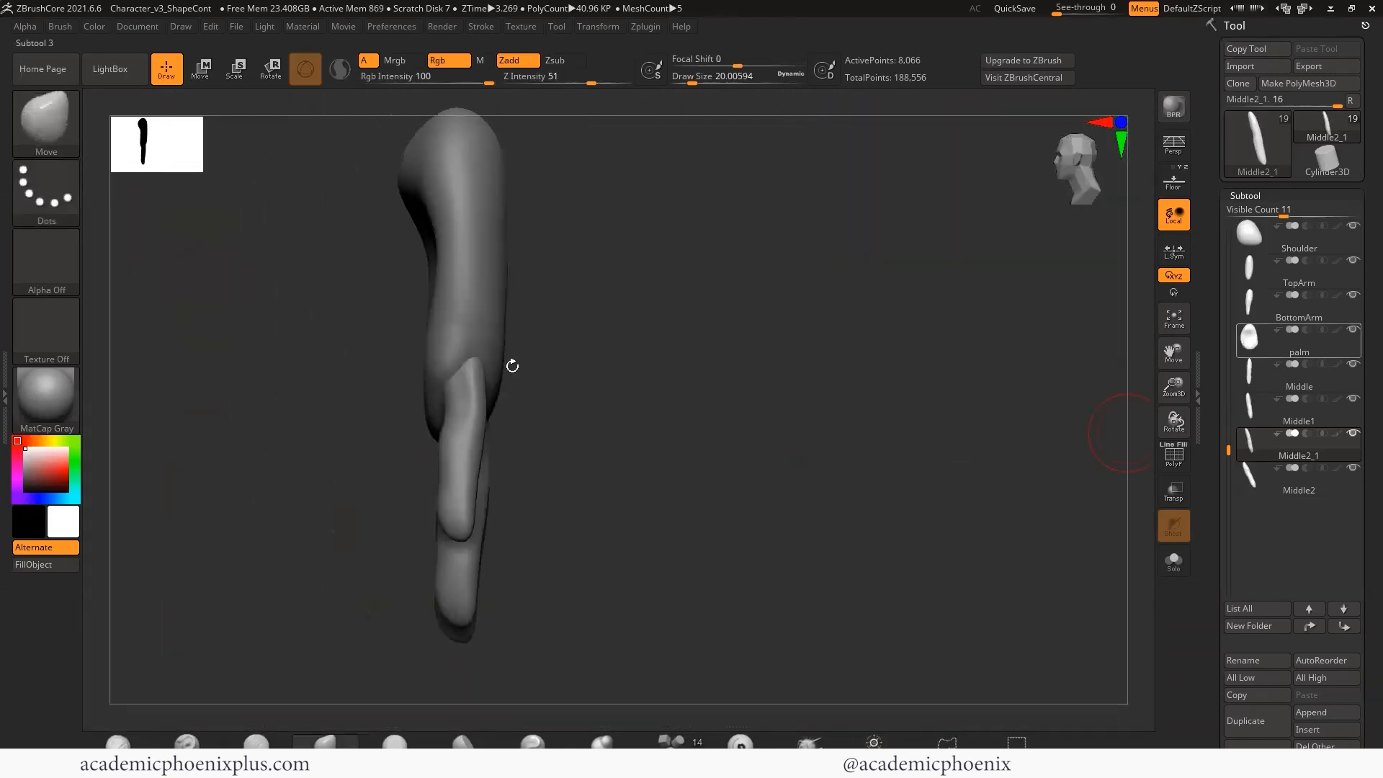
{"action": "key", "text": "space"}
{"action": "left_click", "coordinate": [677, 404]}
{"action": "left_click_drag", "start_coordinate": [612, 404], "coordinate": [645, 405]}
{"action": "left_click_drag", "start_coordinate": [453, 381], "coordinate": [460, 382]}
{"action": "mouse_move", "coordinate": [569, 407]}
{"action": "left_mouse_down"}
{"action": "mouse_move", "coordinate": [651, 411]}
{"action": "mouse_move", "coordinate": [448, 404]}
{"action": "left_mouse_up"}
{"action": "left_click_drag", "start_coordinate": [616, 394], "coordinate": [691, 391]}
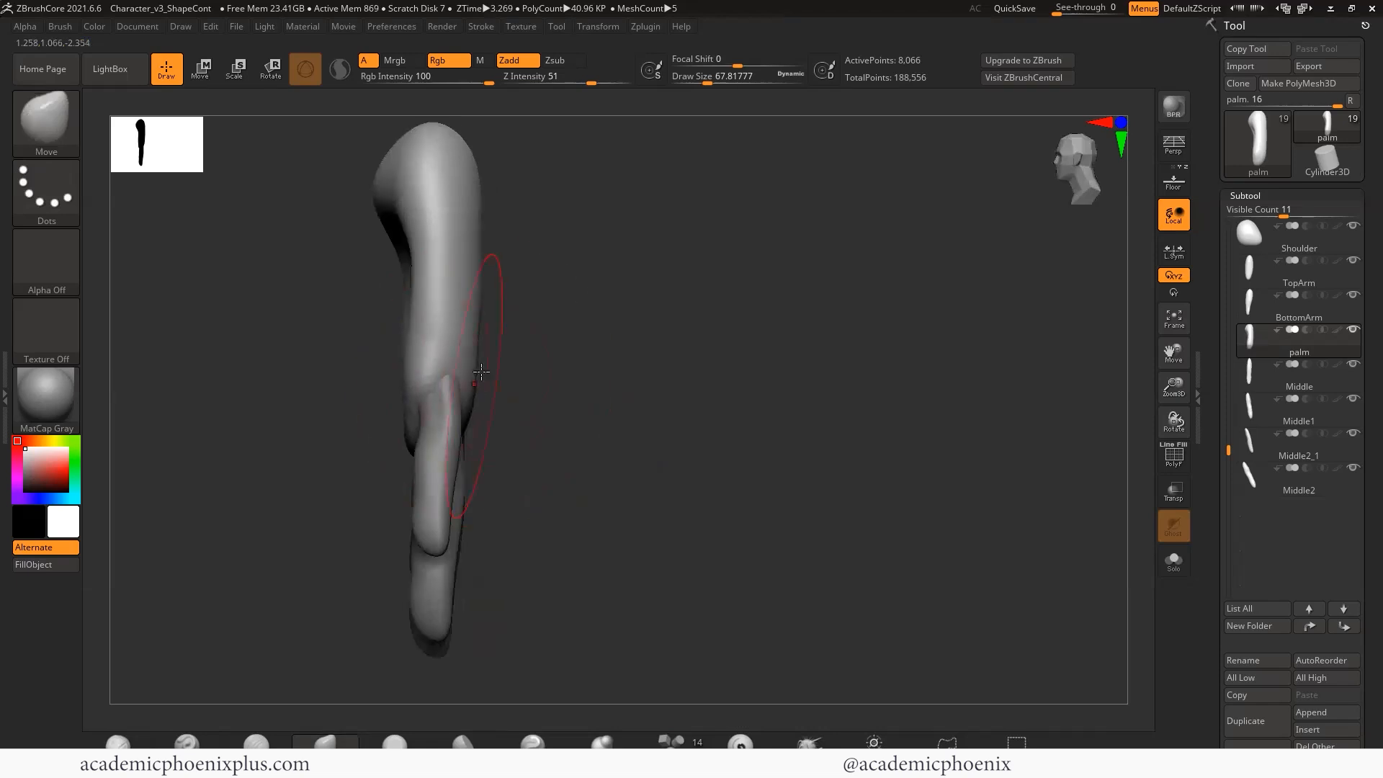
{"action": "left_click_drag", "start_coordinate": [477, 368], "coordinate": [465, 366]}
{"action": "left_click_drag", "start_coordinate": [637, 364], "coordinate": [522, 362]}
- From the back of the hand, select the little, ring and middle fingers in turn and adjust how they meet the palm
{"action": "left_click_drag", "start_coordinate": [684, 380], "coordinate": [956, 414]}
{"action": "left_click", "coordinate": [1174, 183]}
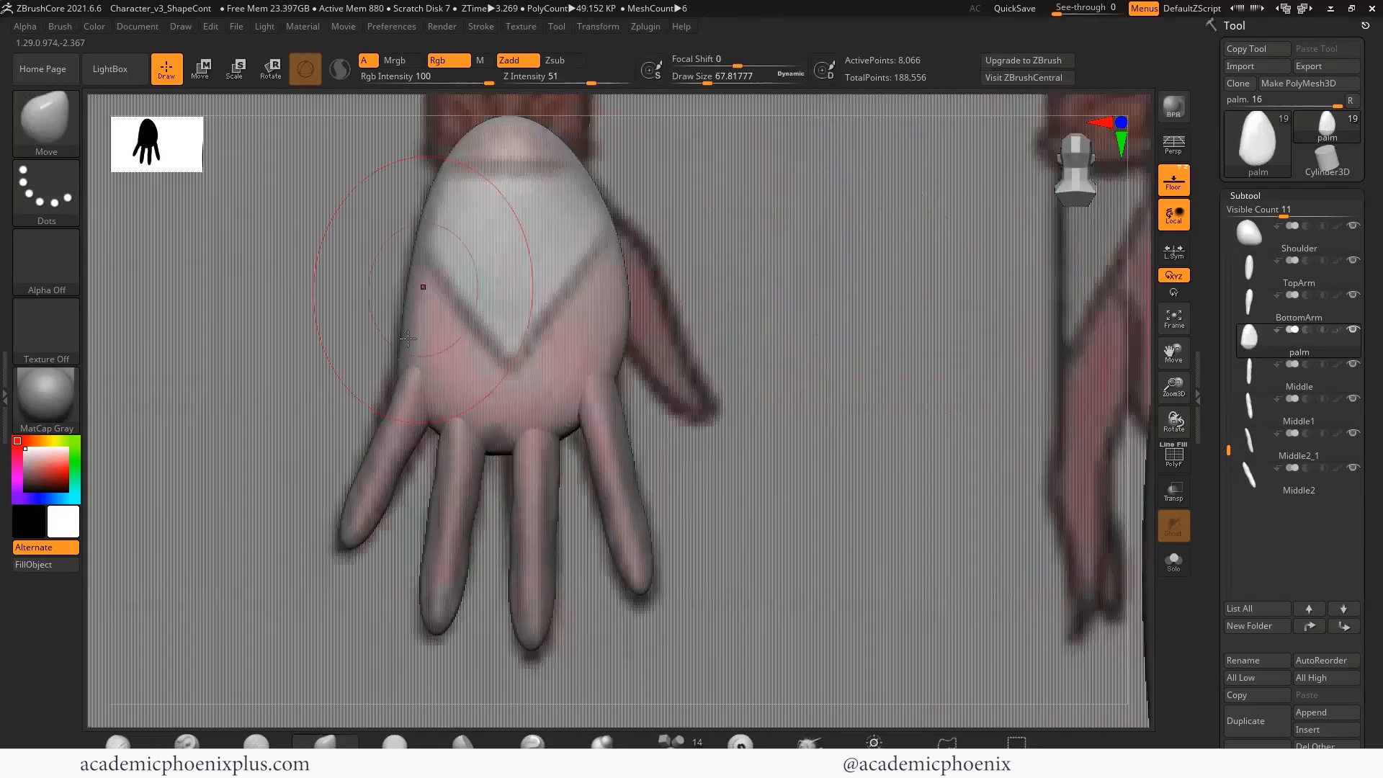
{"action": "left_click", "coordinate": [1247, 466]}
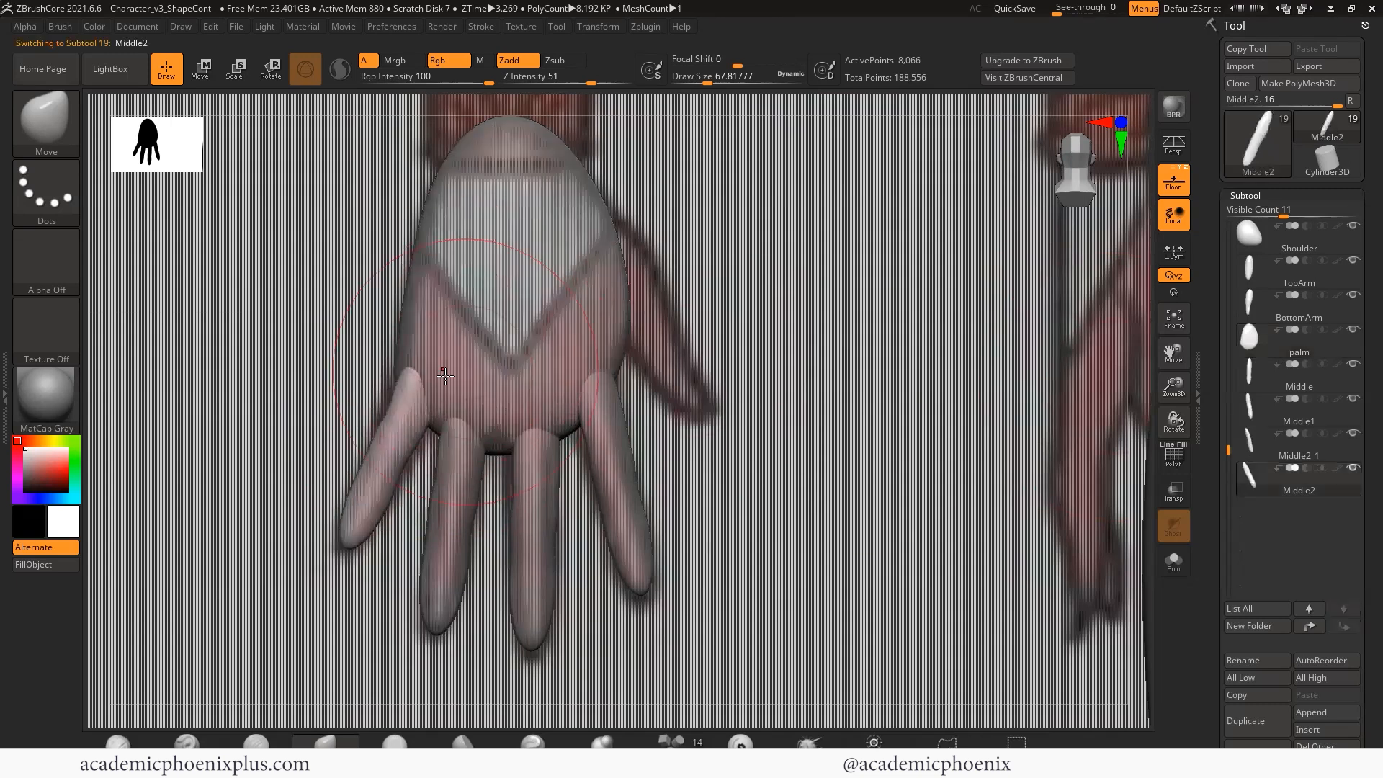
{"action": "left_click", "coordinate": [534, 463], "text": "alt"}
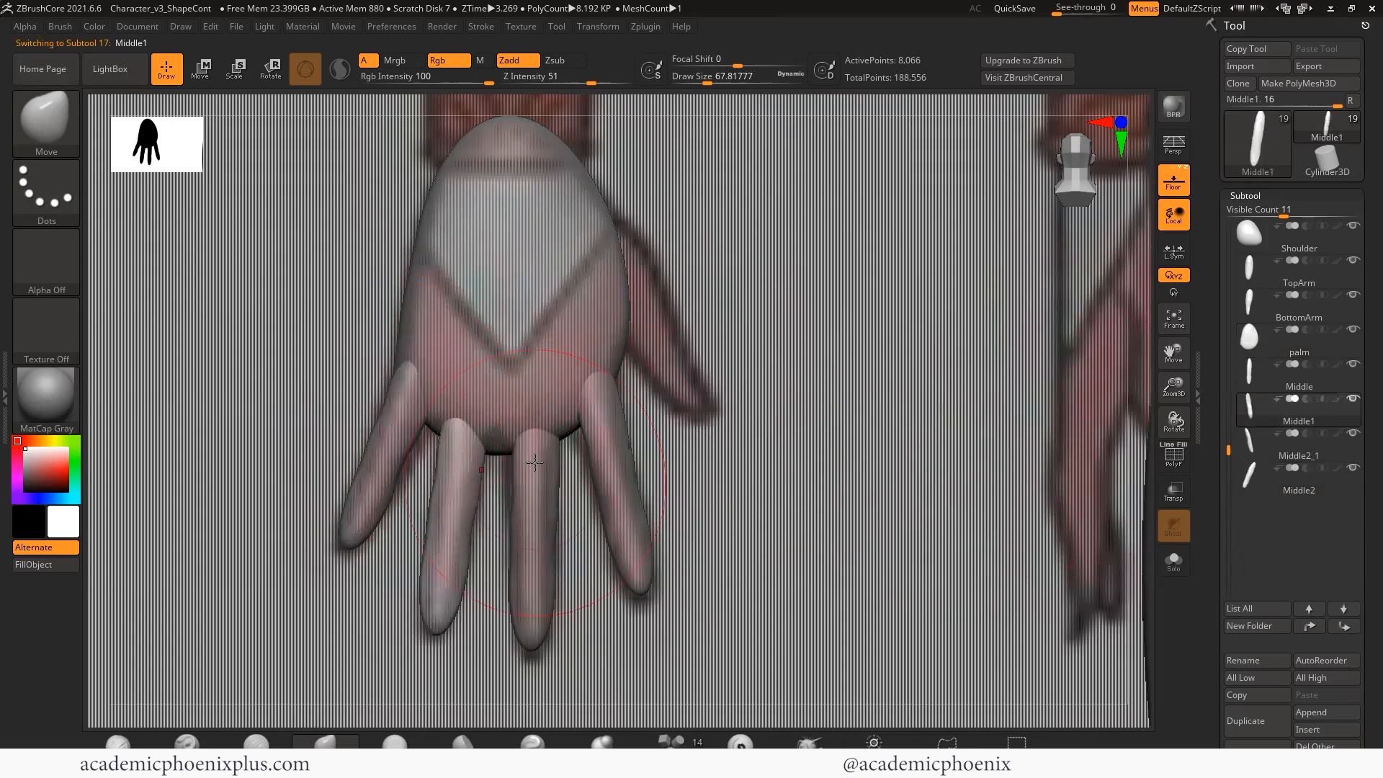
{"action": "left_click", "coordinate": [1251, 375]}
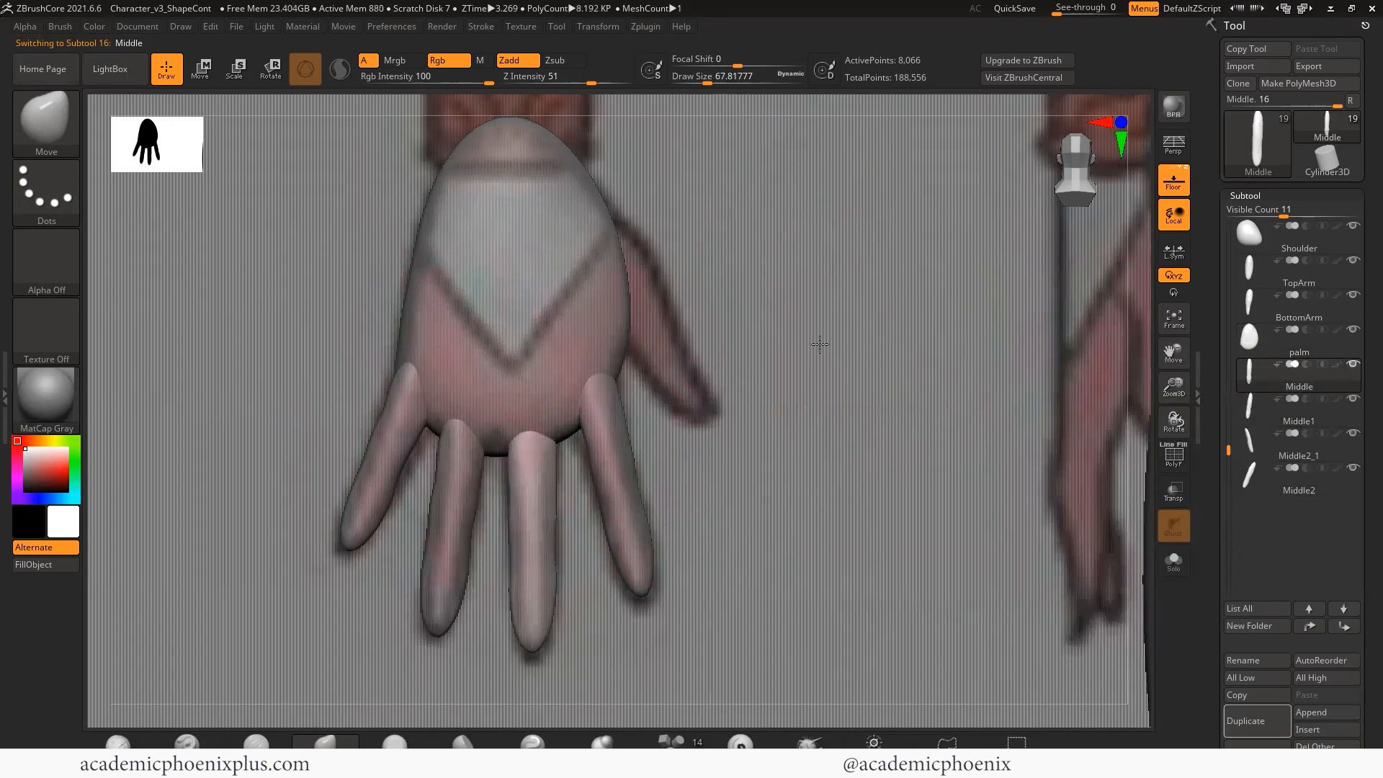
{"action": "left_click_drag", "start_coordinate": [821, 343], "coordinate": [805, 429], "text": "alt"}
{"action": "left_click", "coordinate": [383, 508], "text": "alt"}
- Duplicate the Middle2_1 finger, then move and rotate the copy over the thumb in the reference
{"action": "left_click", "coordinate": [1268, 443]}
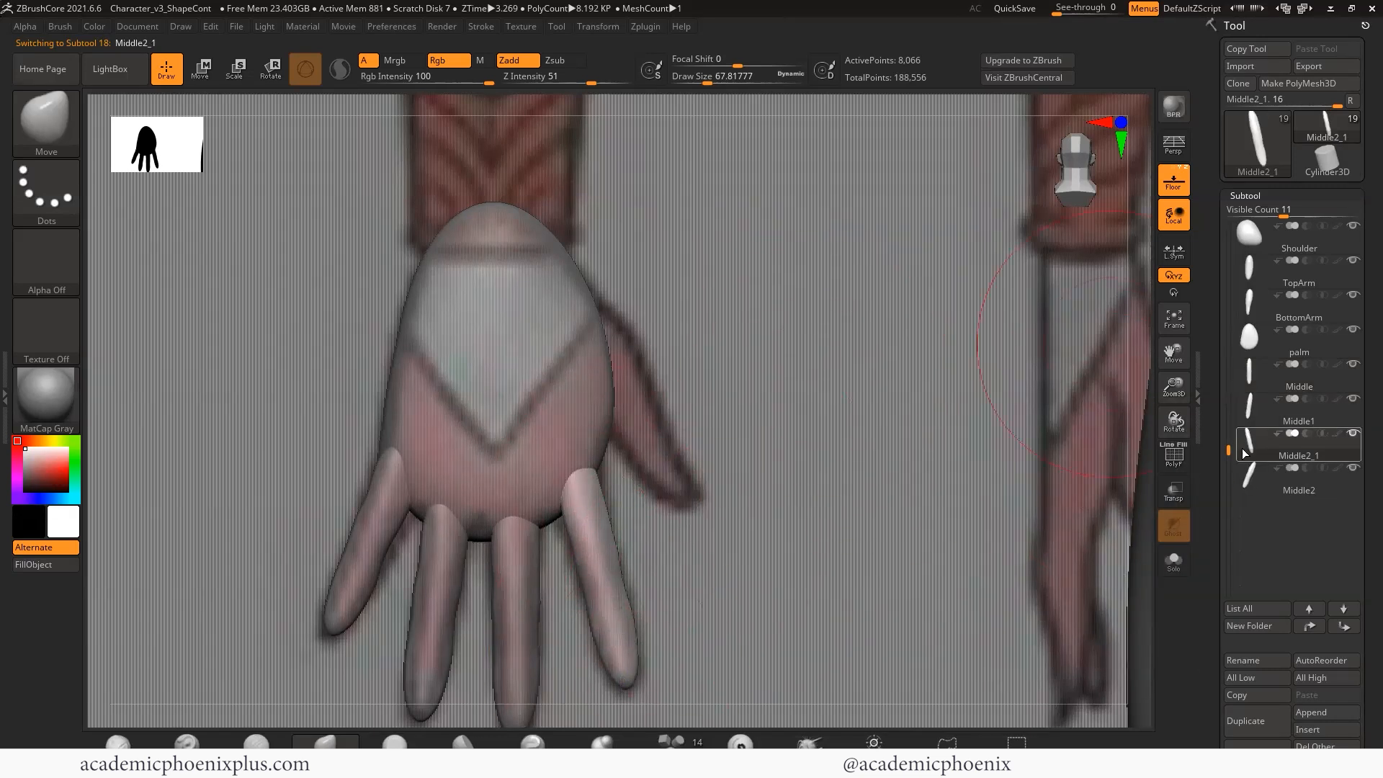
{"action": "key", "text": "ctrl+shift+d"}
{"action": "key", "text": "w"}
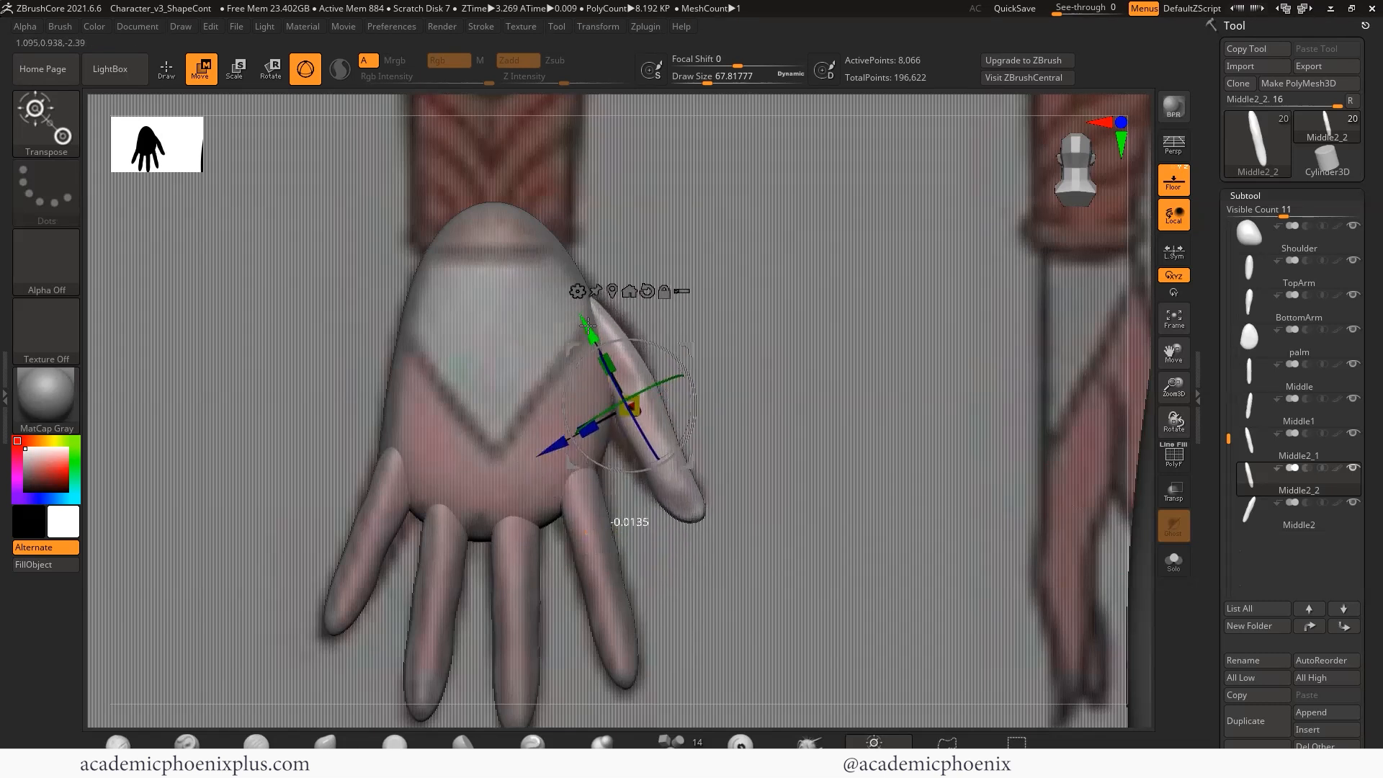
- Shape the thumb to the reference with the Move brush and adjust its angle against the palm from the side
{"action": "left_click", "coordinate": [170, 70]}
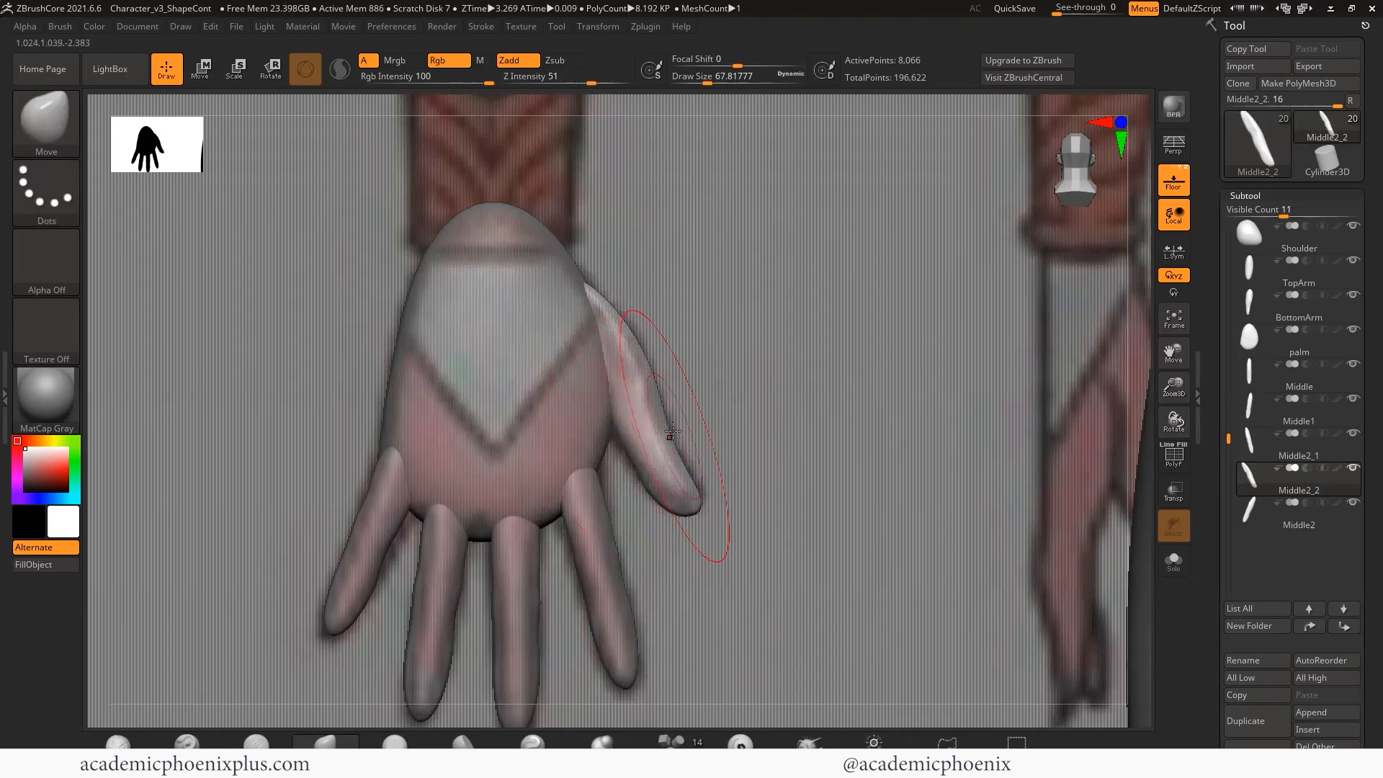
{"action": "left_click", "coordinate": [1186, 178]}
{"action": "left_click_drag", "start_coordinate": [660, 325], "coordinate": [666, 326], "text": "shift"}
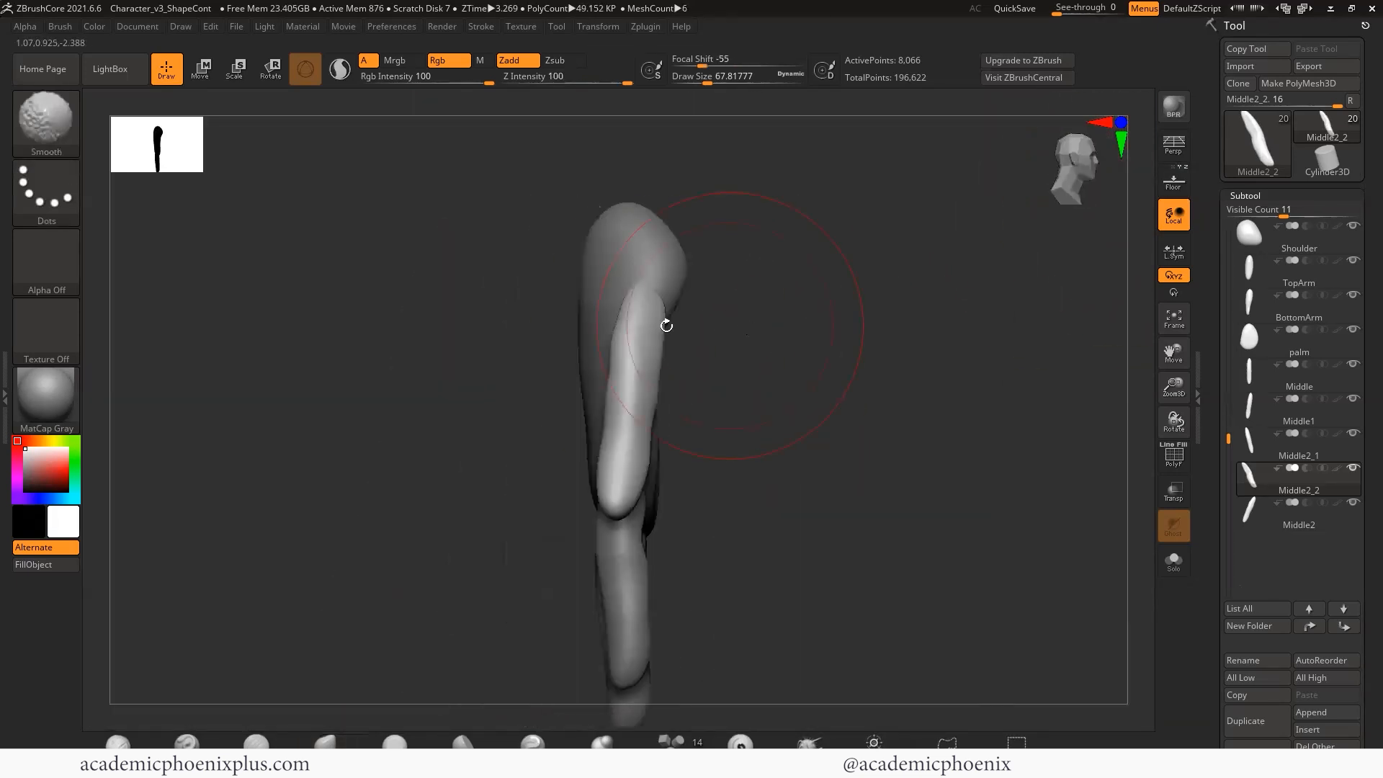
{"action": "key", "text": "r"}
{"action": "left_click_drag", "start_coordinate": [686, 401], "coordinate": [707, 402]}
{"action": "left_click_drag", "start_coordinate": [764, 398], "coordinate": [802, 386]}
{"action": "key", "text": "q"}
- Smooth the thumb and refine its base with the Move brush at a draw size of about 37
{"action": "left_click_drag", "start_coordinate": [886, 339], "coordinate": [781, 330]}
{"action": "mouse_move", "coordinate": [678, 317]}
{"action": "left_mouse_down", "text": "shift"}
{"action": "mouse_move", "coordinate": [699, 301]}
{"action": "mouse_move", "coordinate": [673, 347]}
{"action": "left_mouse_up", "text": "shift"}
{"action": "key", "text": "space"}
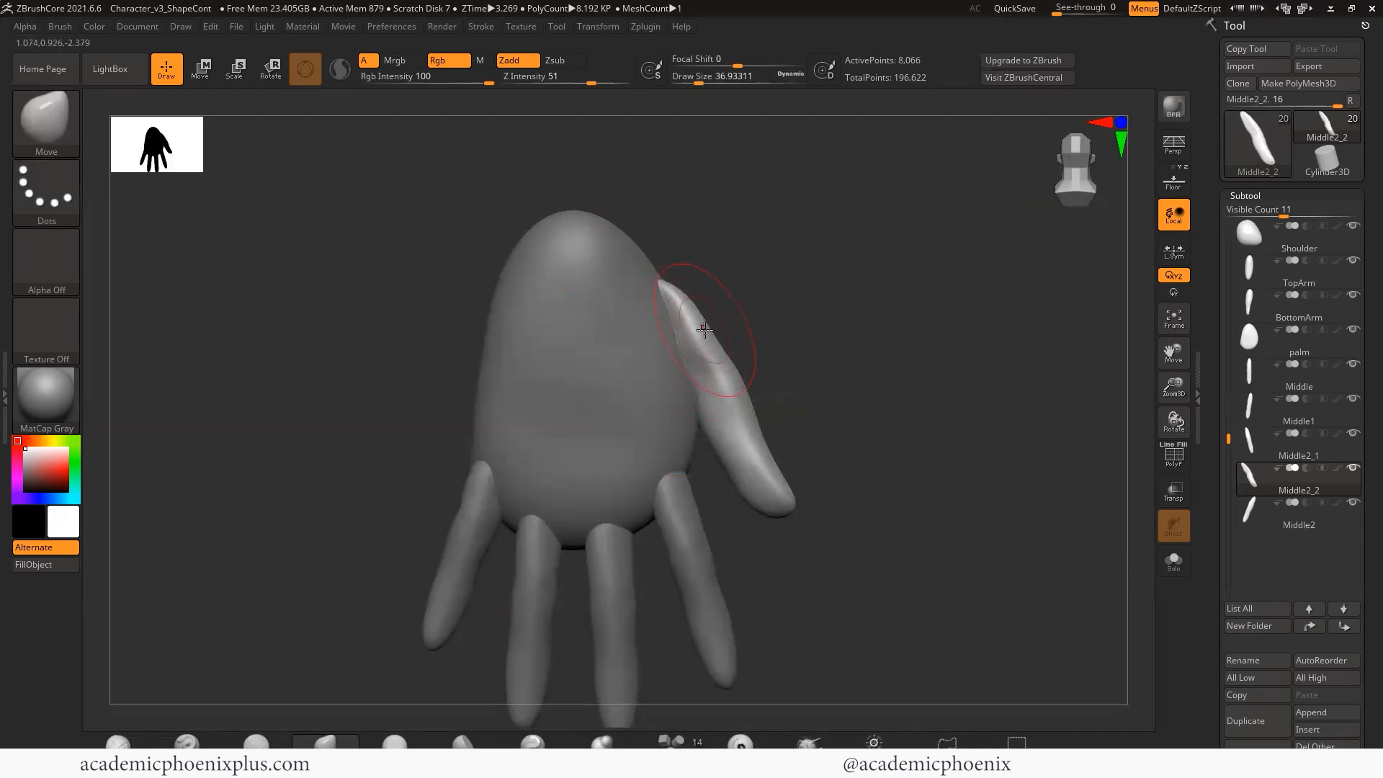
{"action": "mouse_move", "coordinate": [841, 393]}
{"action": "left_mouse_down"}
{"action": "mouse_move", "coordinate": [753, 416]}
{"action": "mouse_move", "coordinate": [725, 368]}
{"action": "left_mouse_up"}
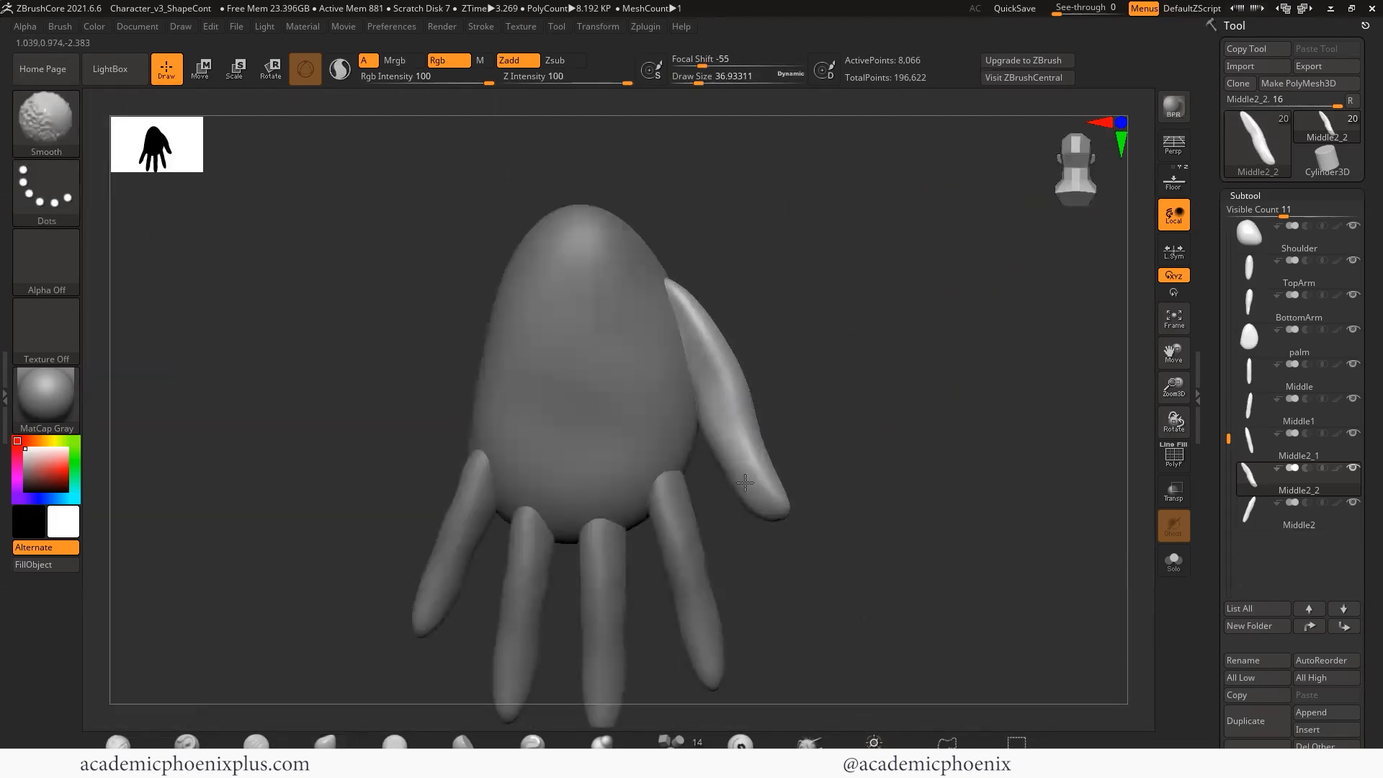
- Merge the palm and finger subtools into one mesh and DynaMesh the hand at resolution 416
{"action": "mouse_move", "coordinate": [814, 461]}
{"action": "left_mouse_down", "text": "alt"}
{"action": "mouse_move", "coordinate": [809, 386]}
{"action": "mouse_move", "coordinate": [727, 367]}
{"action": "mouse_move", "coordinate": [764, 356]}
{"action": "mouse_move", "coordinate": [850, 403]}
{"action": "mouse_move", "coordinate": [889, 468]}
{"action": "left_mouse_up", "text": "alt"}
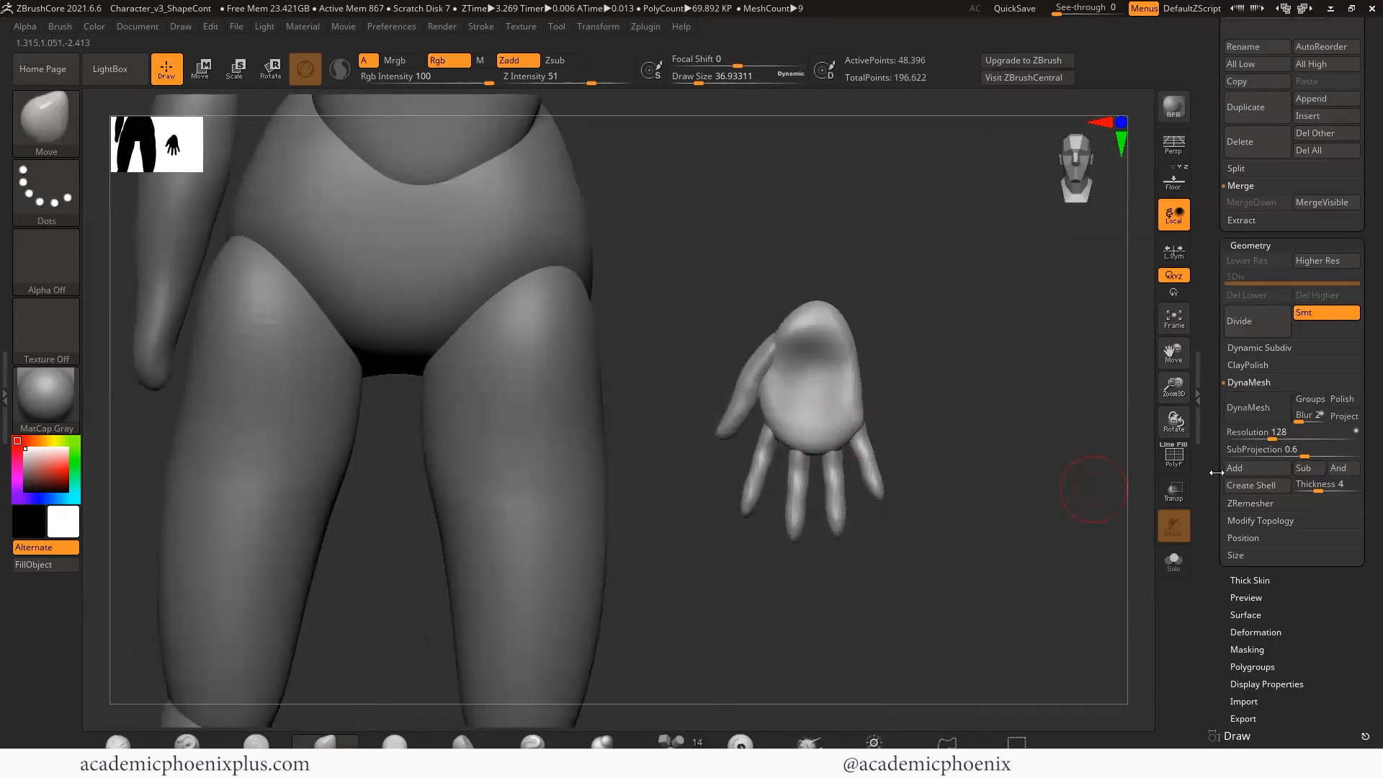
{"action": "mouse_move", "coordinate": [925, 394]}
{"action": "left_mouse_down"}
{"action": "mouse_move", "coordinate": [987, 417]}
{"action": "mouse_move", "coordinate": [960, 389]}
{"action": "mouse_move", "coordinate": [964, 446]}
{"action": "left_mouse_up"}
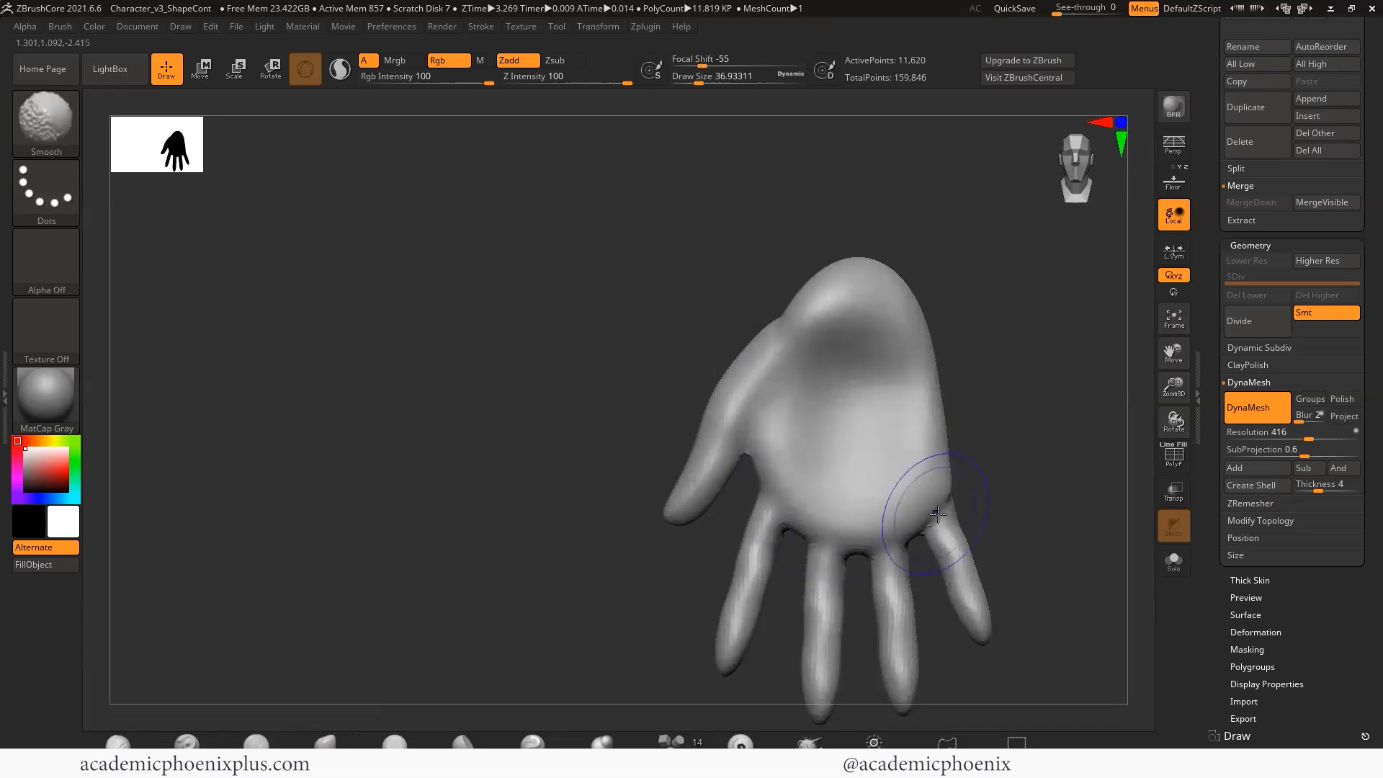
- Smooth the joins where the fingers and thumb meet the palm on both sides of the hand
{"action": "mouse_move", "coordinate": [945, 425]}
{"action": "right_mouse_down"}
{"action": "mouse_move", "coordinate": [1111, 426]}
{"action": "mouse_move", "coordinate": [998, 431]}
{"action": "right_mouse_up"}
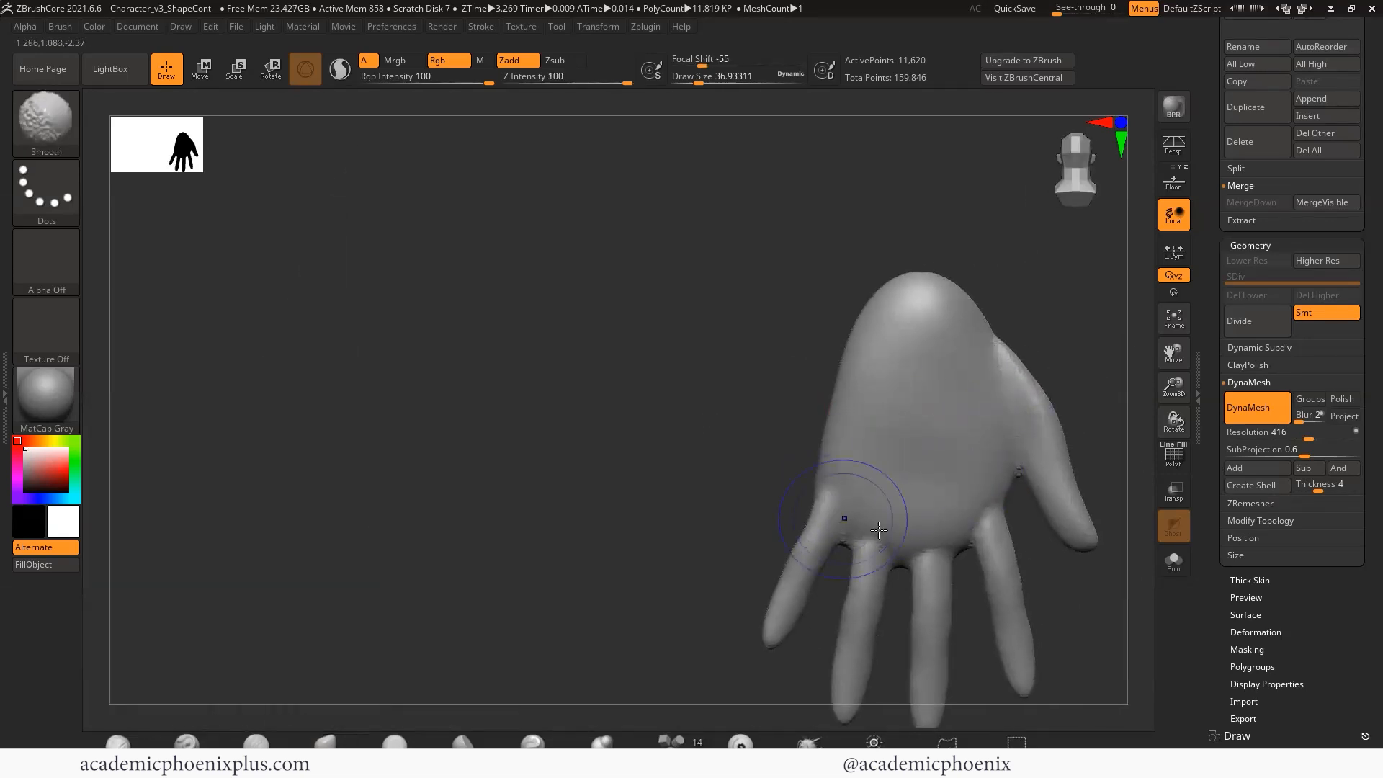
{"action": "left_click_drag", "start_coordinate": [860, 517], "coordinate": [1019, 349], "text": "shift"}
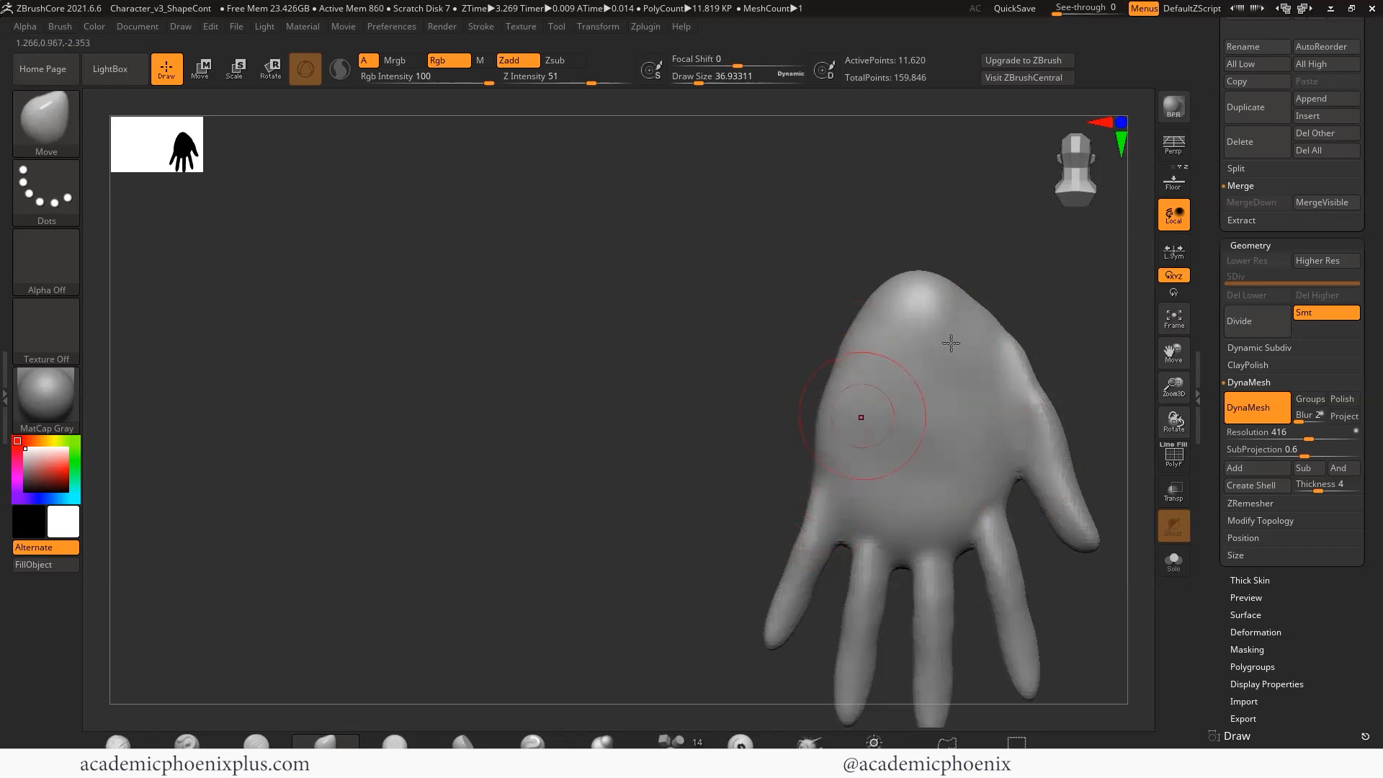
{"action": "right_click_drag", "start_coordinate": [950, 344], "coordinate": [1066, 407]}
{"action": "right_click_drag", "start_coordinate": [1066, 407], "coordinate": [814, 331], "text": "ctrl"}
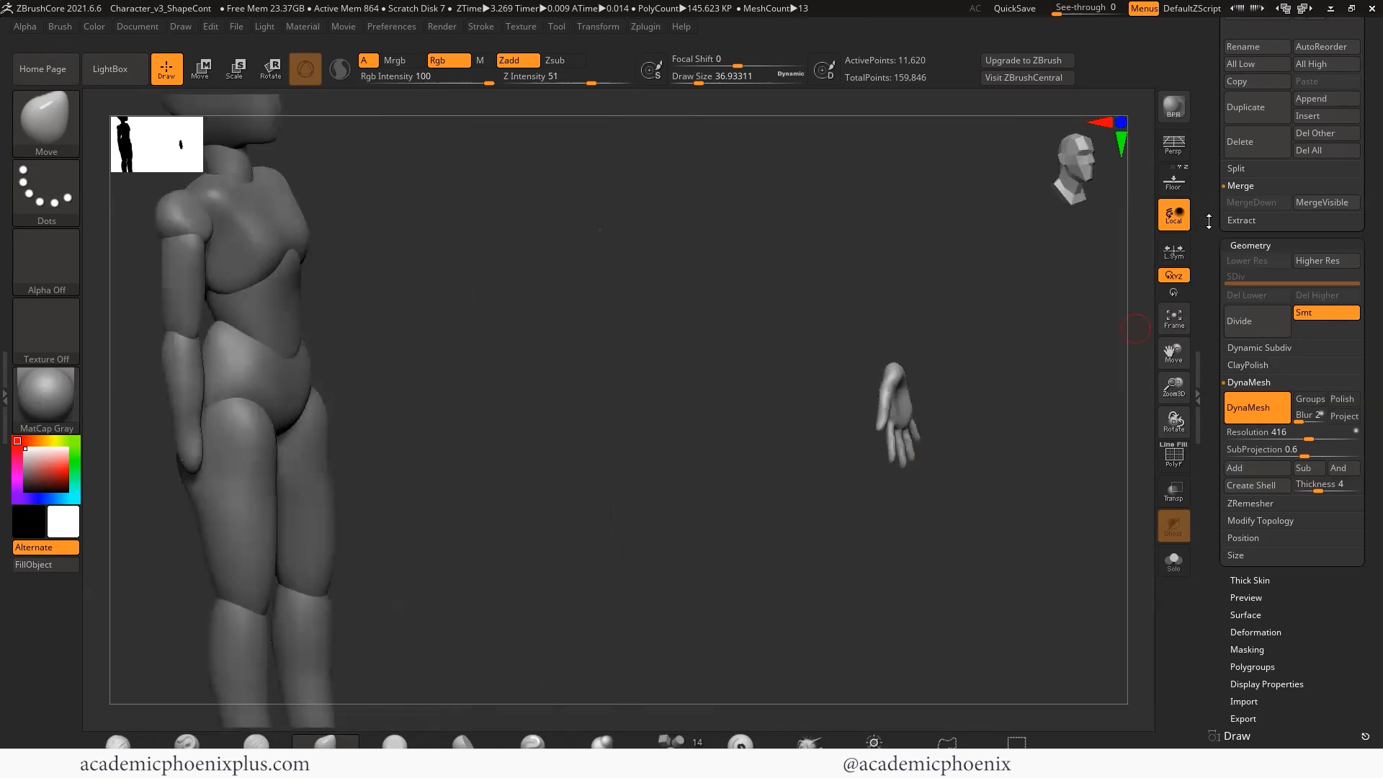
- Rename the palm subtool as L_Hand
{"action": "scroll", "coordinate": [1286, 188], "scroll_direction": "up", "scroll_amount": 5}
{"action": "left_click", "coordinate": [1256, 530]}
{"action": "type", "text": "L_Hand"}
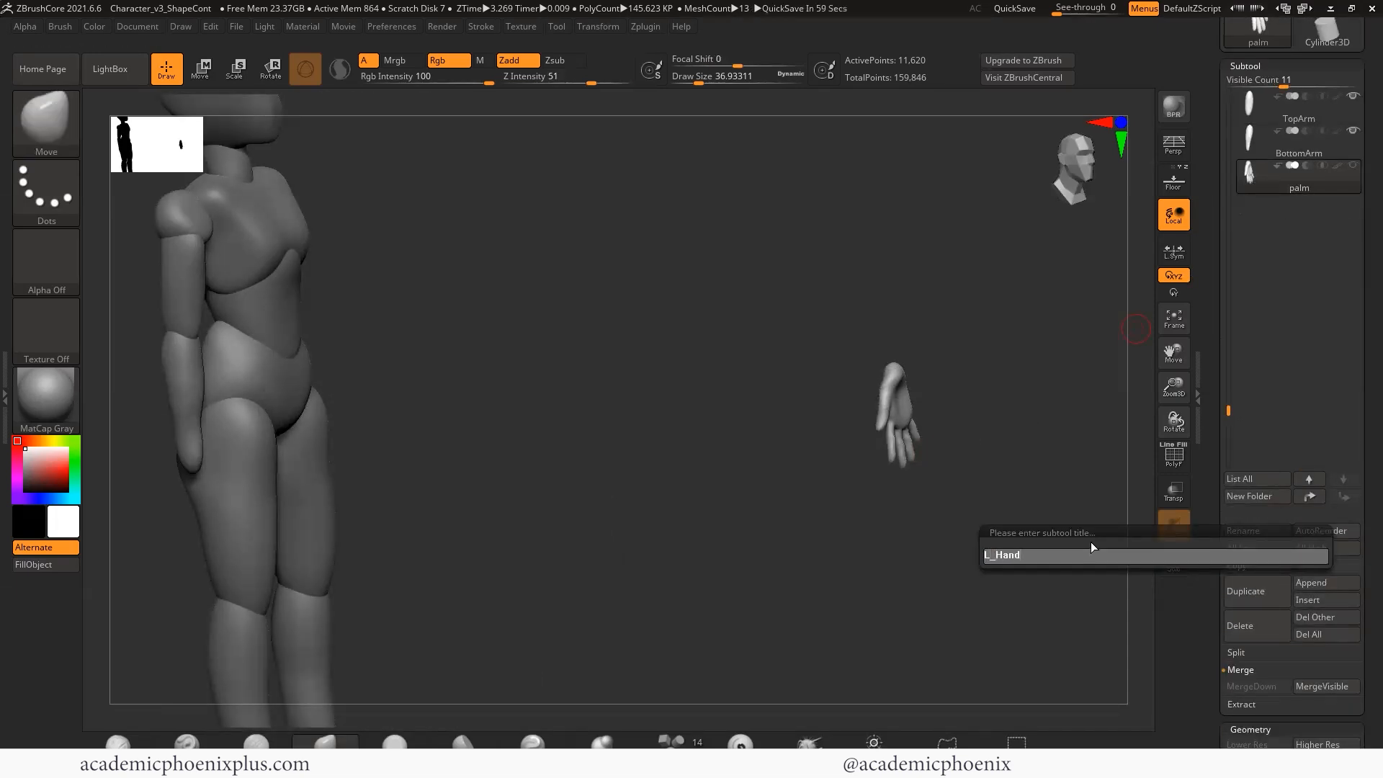
{"action": "key", "text": "Return"}
- Move the hand across to the body and bring it down to the end of the forearm
{"action": "key", "text": "w"}
{"action": "right_click_drag", "start_coordinate": [630, 425], "coordinate": [988, 406], "text": "shift"}
{"action": "left_click_drag", "start_coordinate": [536, 414], "coordinate": [196, 419]}
{"action": "right_click_drag", "start_coordinate": [530, 425], "coordinate": [801, 541]}
{"action": "left_click_drag", "start_coordinate": [538, 403], "coordinate": [265, 424]}
{"action": "key", "text": "e"}
{"action": "left_click_drag", "start_coordinate": [264, 322], "coordinate": [265, 381]}
{"action": "right_click_drag", "start_coordinate": [310, 496], "coordinate": [411, 518]}
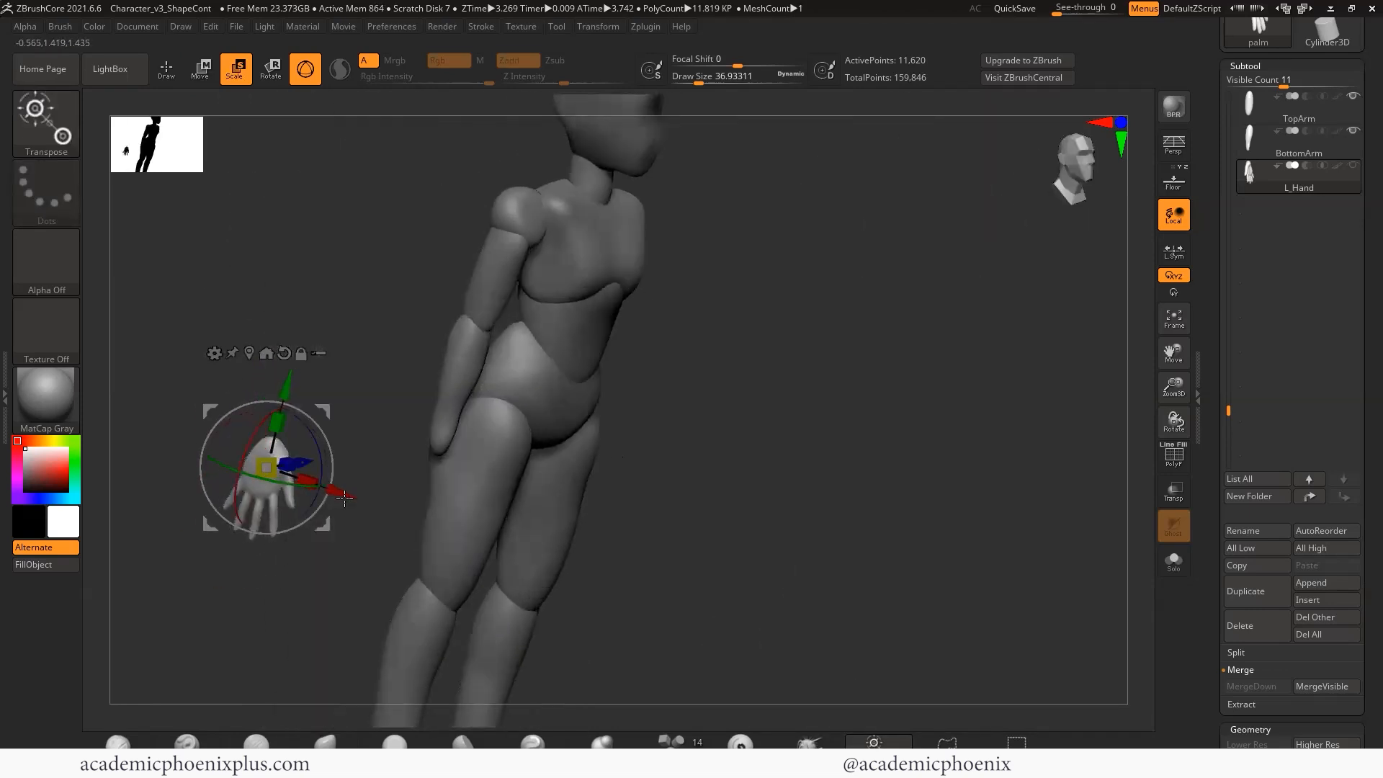
{"action": "left_click_drag", "start_coordinate": [341, 491], "coordinate": [496, 544]}
{"action": "left_click_drag", "start_coordinate": [440, 440], "coordinate": [445, 416]}
- Turn on the reference display and align the hand with the wrist in the side and front views
{"action": "left_click", "coordinate": [1174, 181]}
{"action": "left_click", "coordinate": [1109, 124]}
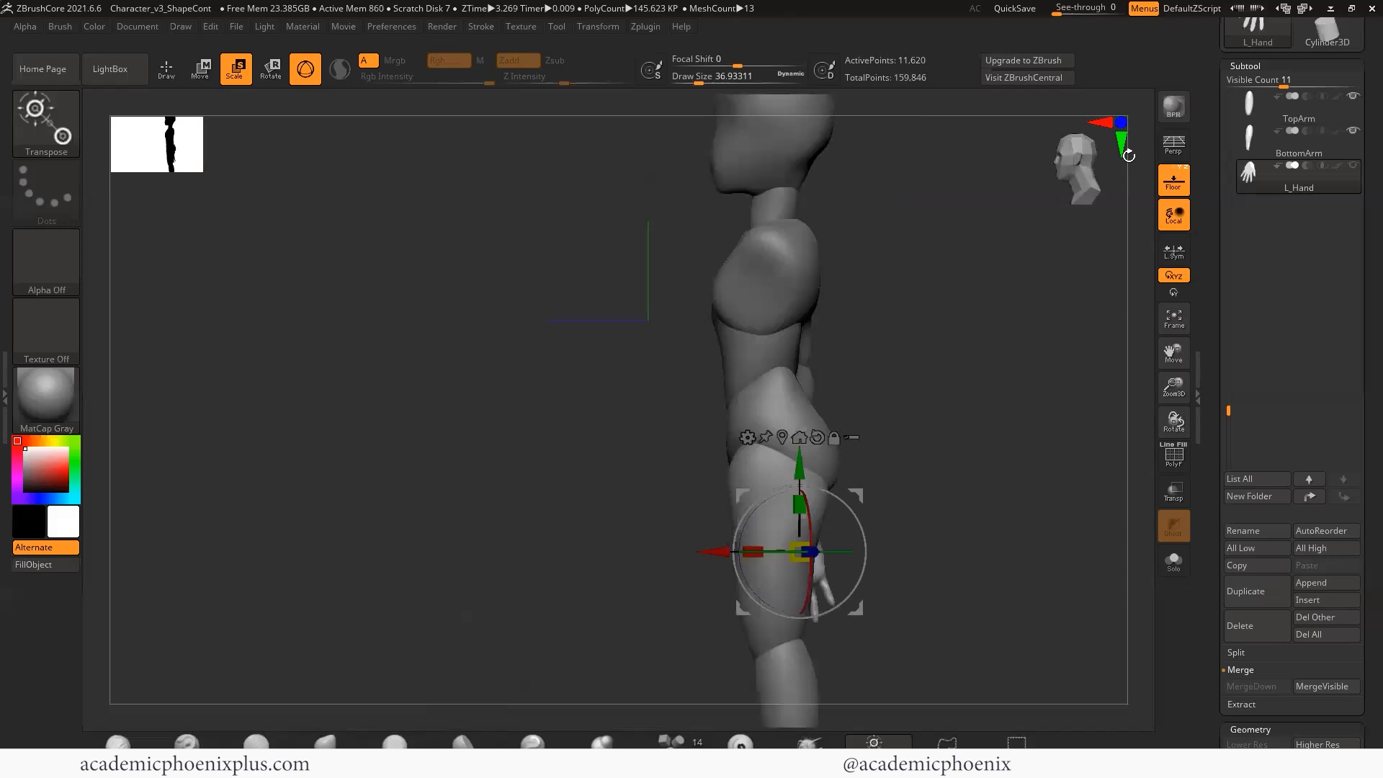
{"action": "left_click", "coordinate": [1106, 124]}
{"action": "left_click_drag", "start_coordinate": [496, 466], "coordinate": [495, 442]}
{"action": "left_click_drag", "start_coordinate": [580, 526], "coordinate": [640, 528]}
{"action": "left_click", "coordinate": [1121, 123]}
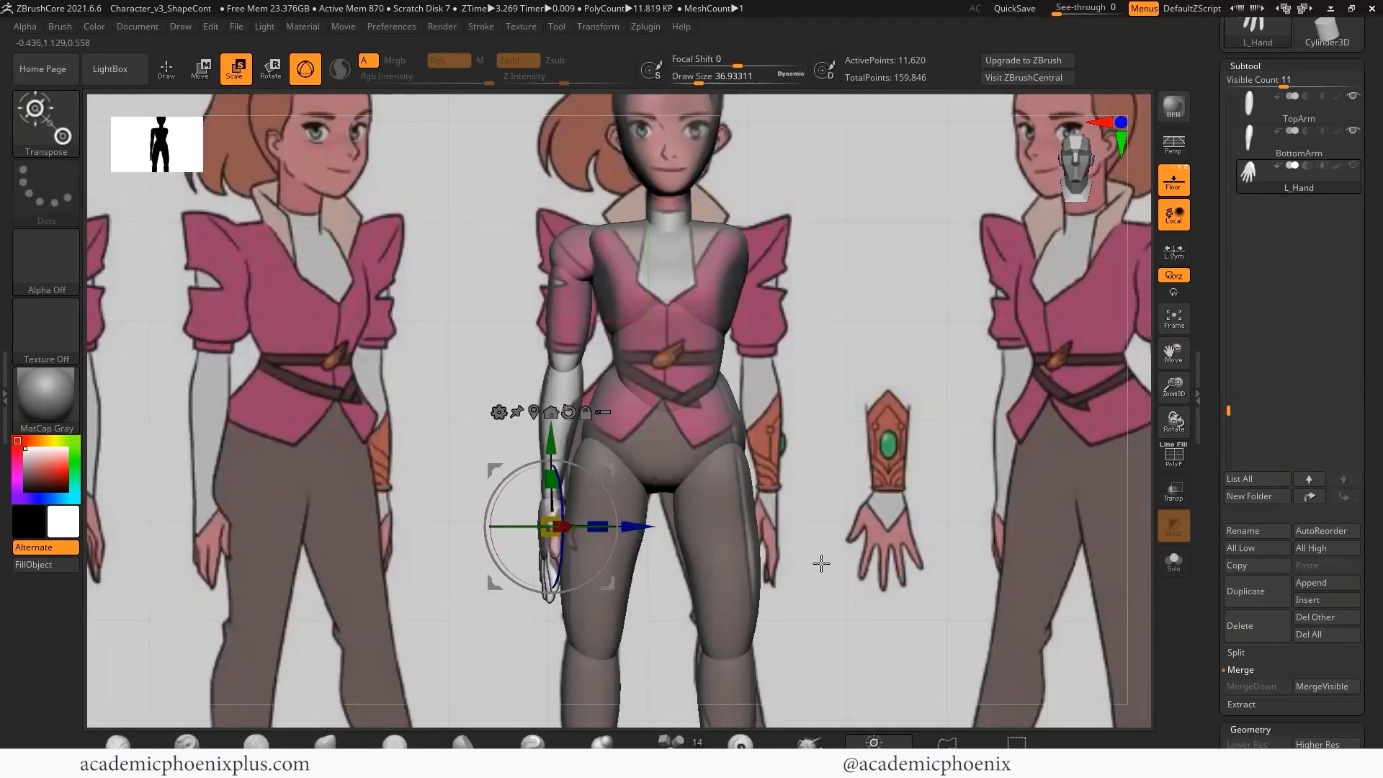
- Move the hand over the reference's opposite hand to match its height, then bring it back to the modelled arm
{"action": "right_click_drag", "start_coordinate": [821, 563], "coordinate": [825, 597], "text": "ctrl"}
{"action": "left_click_drag", "start_coordinate": [633, 527], "coordinate": [1000, 534]}
{"action": "left_click_drag", "start_coordinate": [921, 445], "coordinate": [921, 427]}
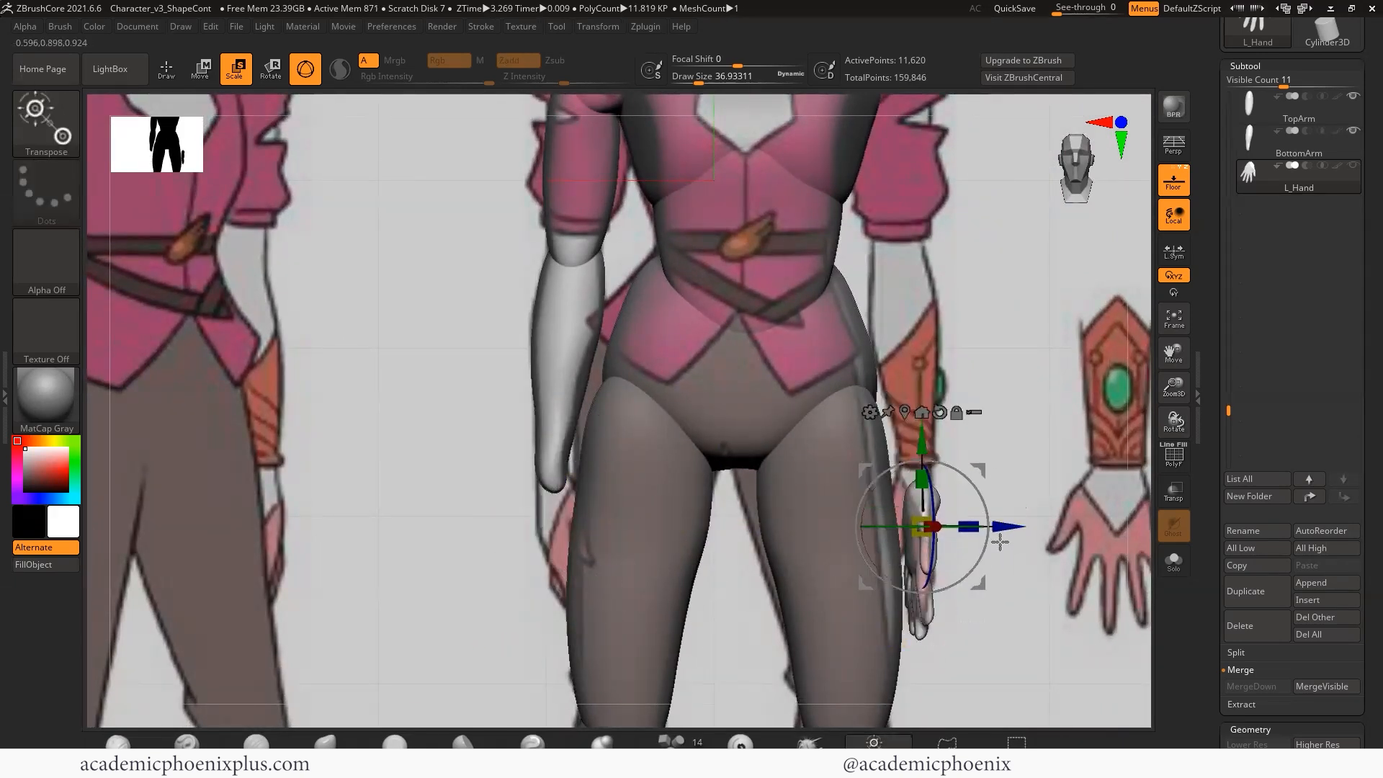
{"action": "left_click_drag", "start_coordinate": [969, 508], "coordinate": [605, 515]}
{"action": "mouse_move", "coordinate": [993, 393]}
{"action": "left_mouse_down"}
{"action": "mouse_move", "coordinate": [1013, 386]}
{"action": "mouse_move", "coordinate": [991, 398]}
{"action": "left_mouse_up"}
- Hide the reference drawings and fine-tune the hand's placement and angle at the end of the forearm
{"action": "left_click", "coordinate": [1173, 179]}
{"action": "left_click_drag", "start_coordinate": [905, 466], "coordinate": [978, 414]}
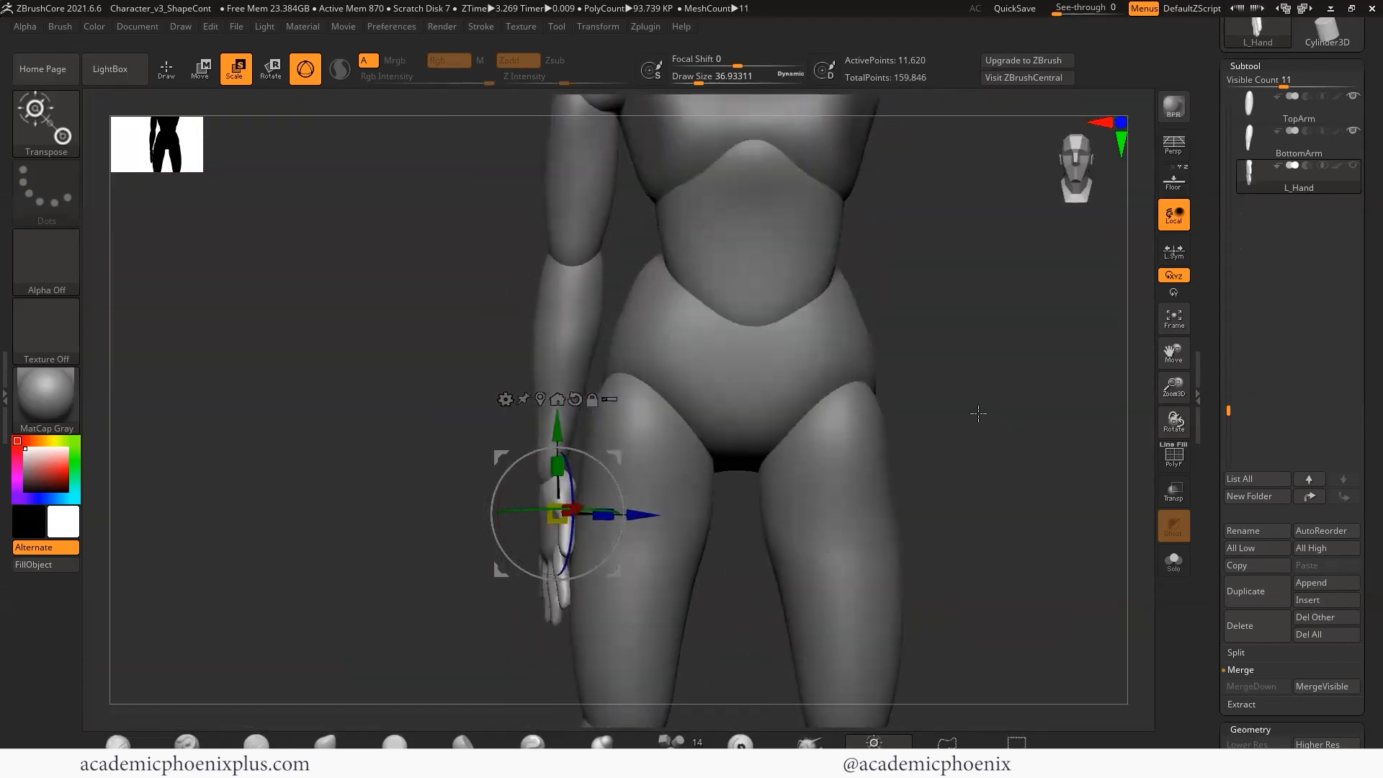
{"action": "left_click_drag", "start_coordinate": [1048, 352], "coordinate": [1113, 430], "text": "alt"}
{"action": "left_click_drag", "start_coordinate": [468, 371], "coordinate": [785, 274], "text": "alt"}
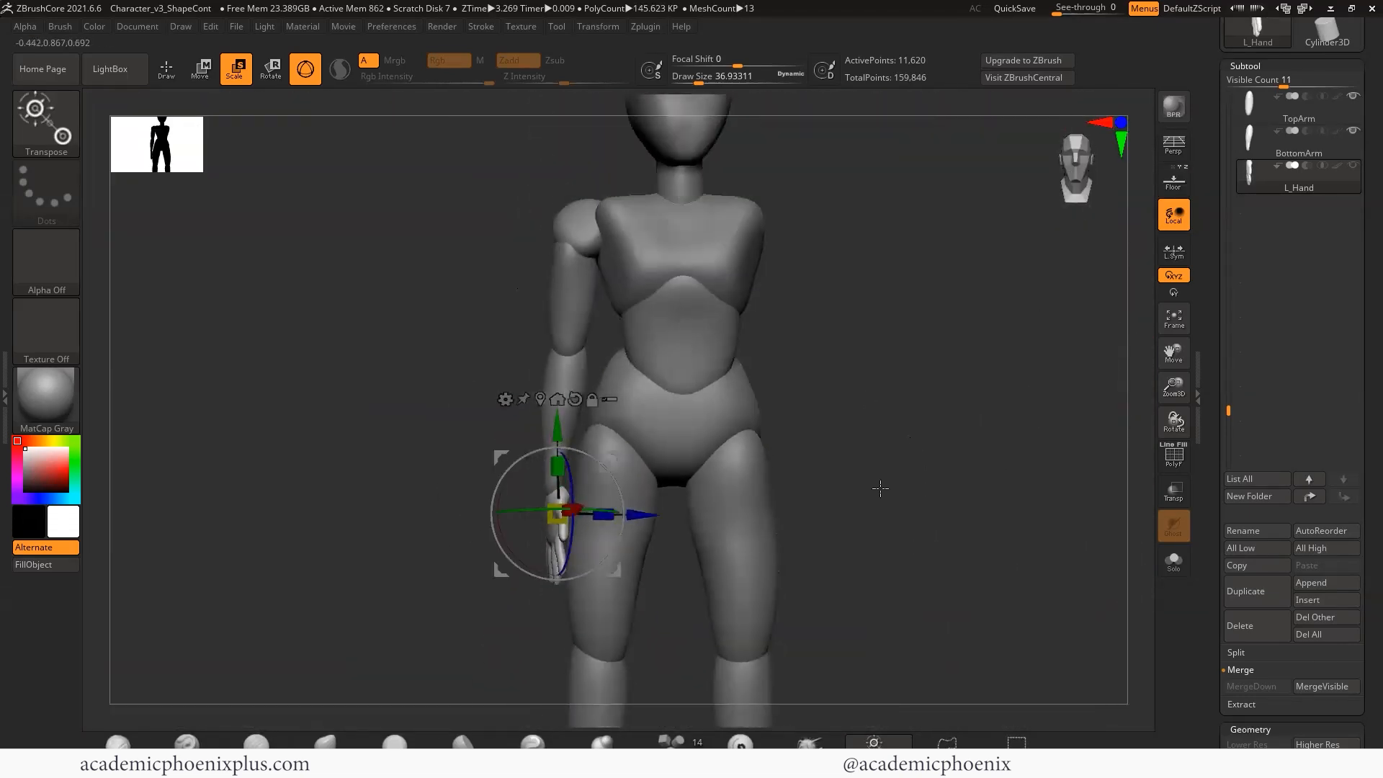
{"action": "left_click_drag", "start_coordinate": [880, 488], "coordinate": [929, 477]}
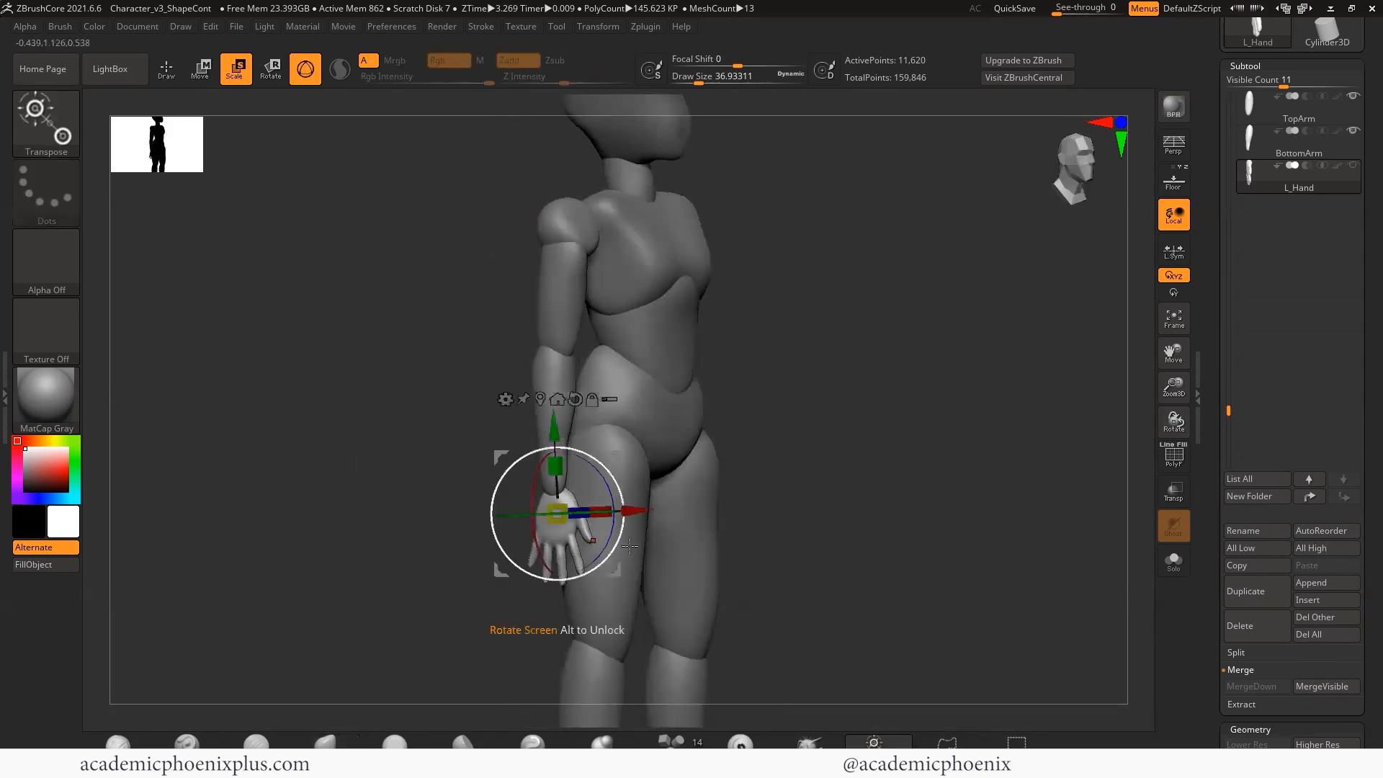
{"action": "left_click_drag", "start_coordinate": [625, 545], "coordinate": [636, 507]}
{"action": "left_click_drag", "start_coordinate": [991, 466], "coordinate": [932, 473]}
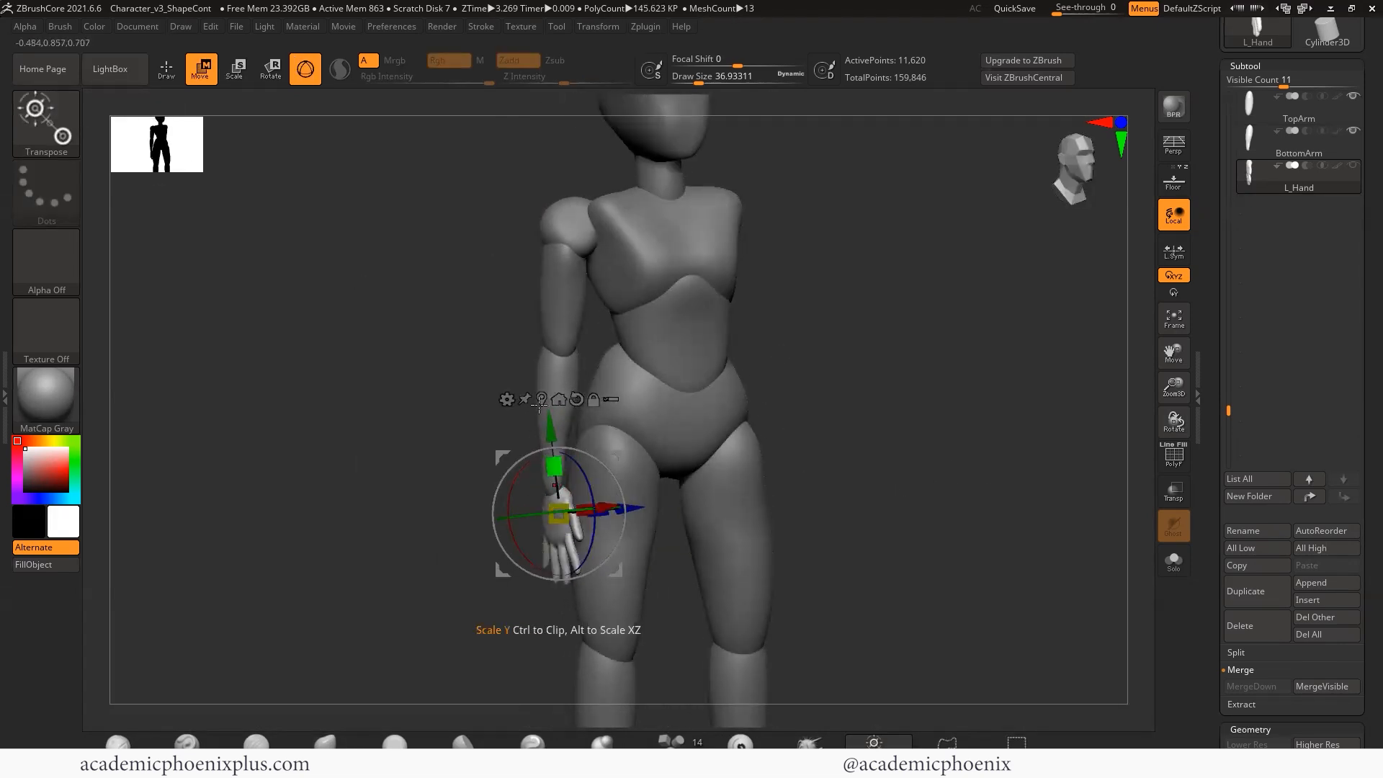
{"action": "left_click_drag", "start_coordinate": [908, 389], "coordinate": [956, 377], "text": "shift"}
- Find and select the Shoulder subtool
{"action": "left_click_drag", "start_coordinate": [1229, 411], "coordinate": [1243, 70]}
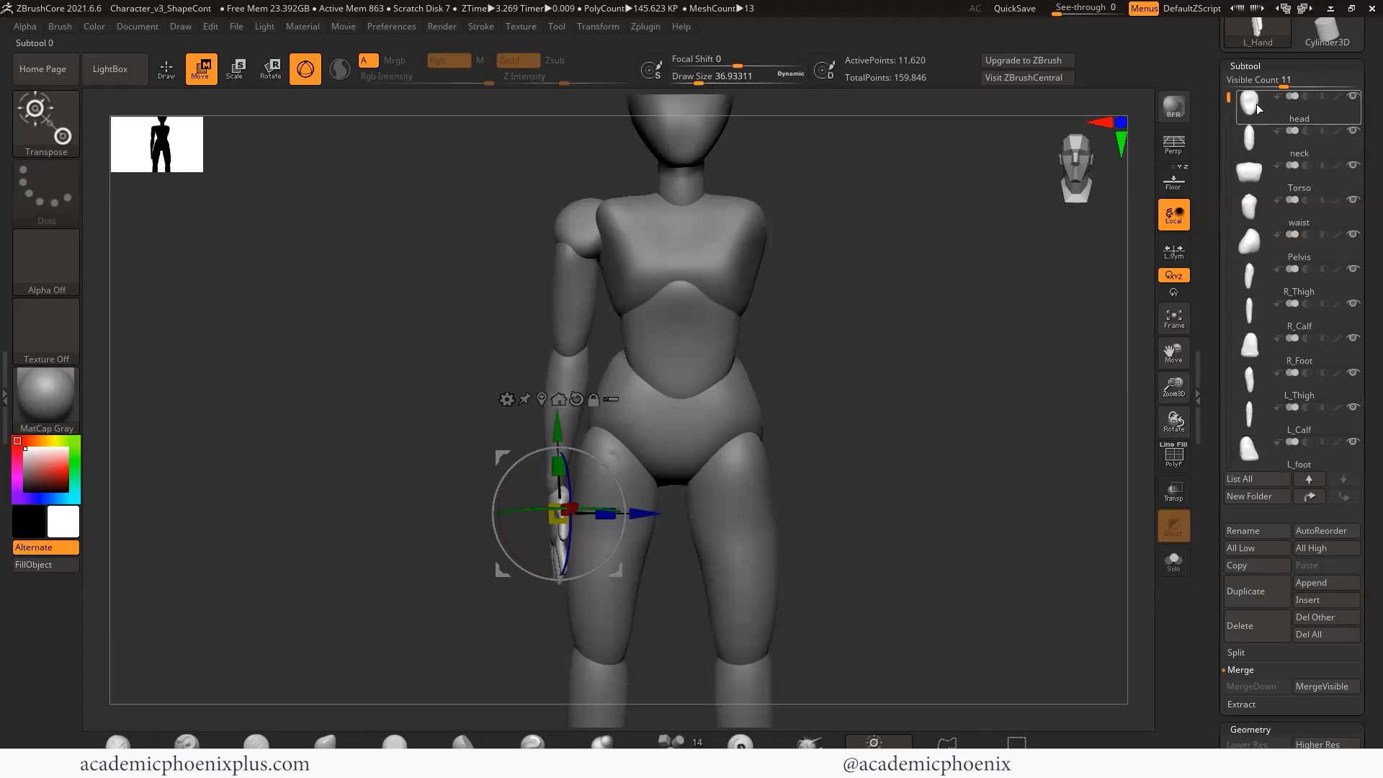
{"action": "left_click_drag", "start_coordinate": [1223, 275], "coordinate": [1228, 224]}
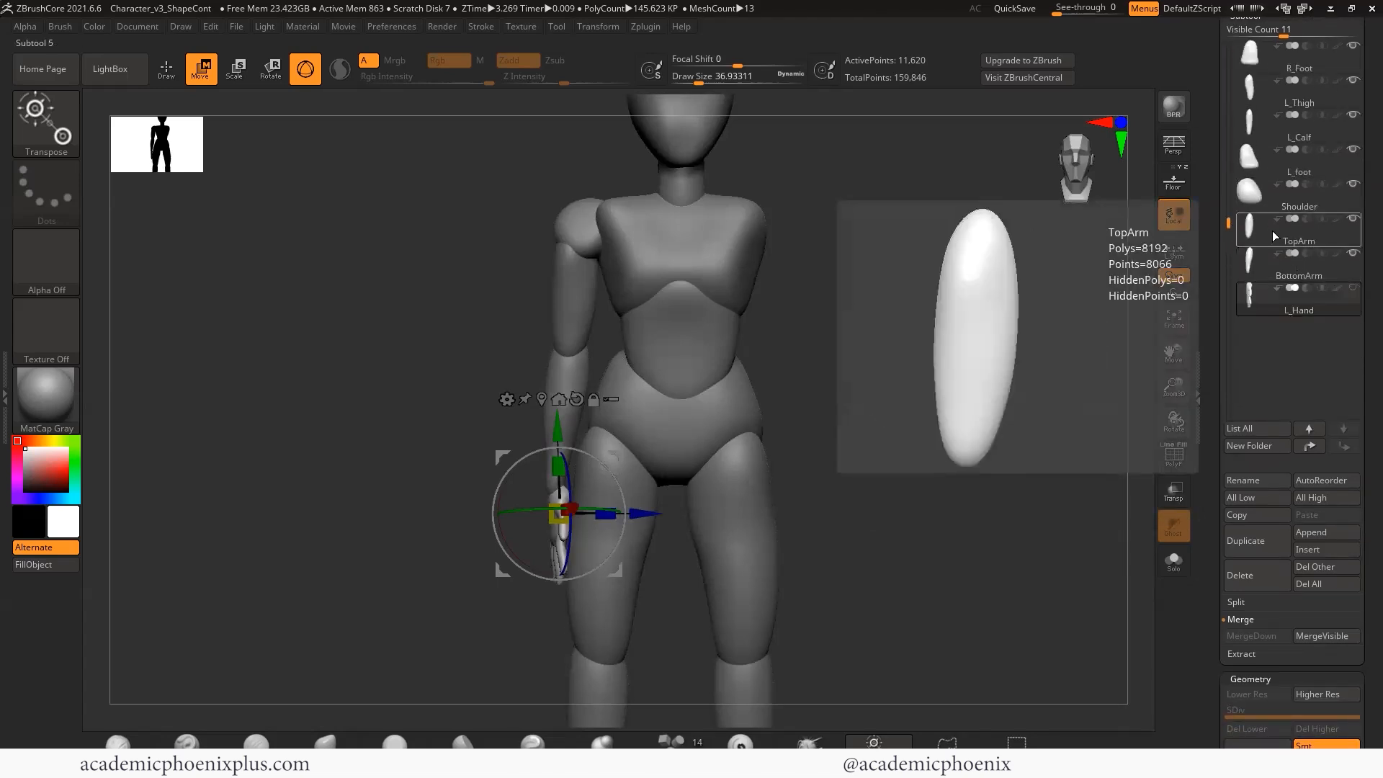
{"action": "left_click", "coordinate": [1296, 193]}
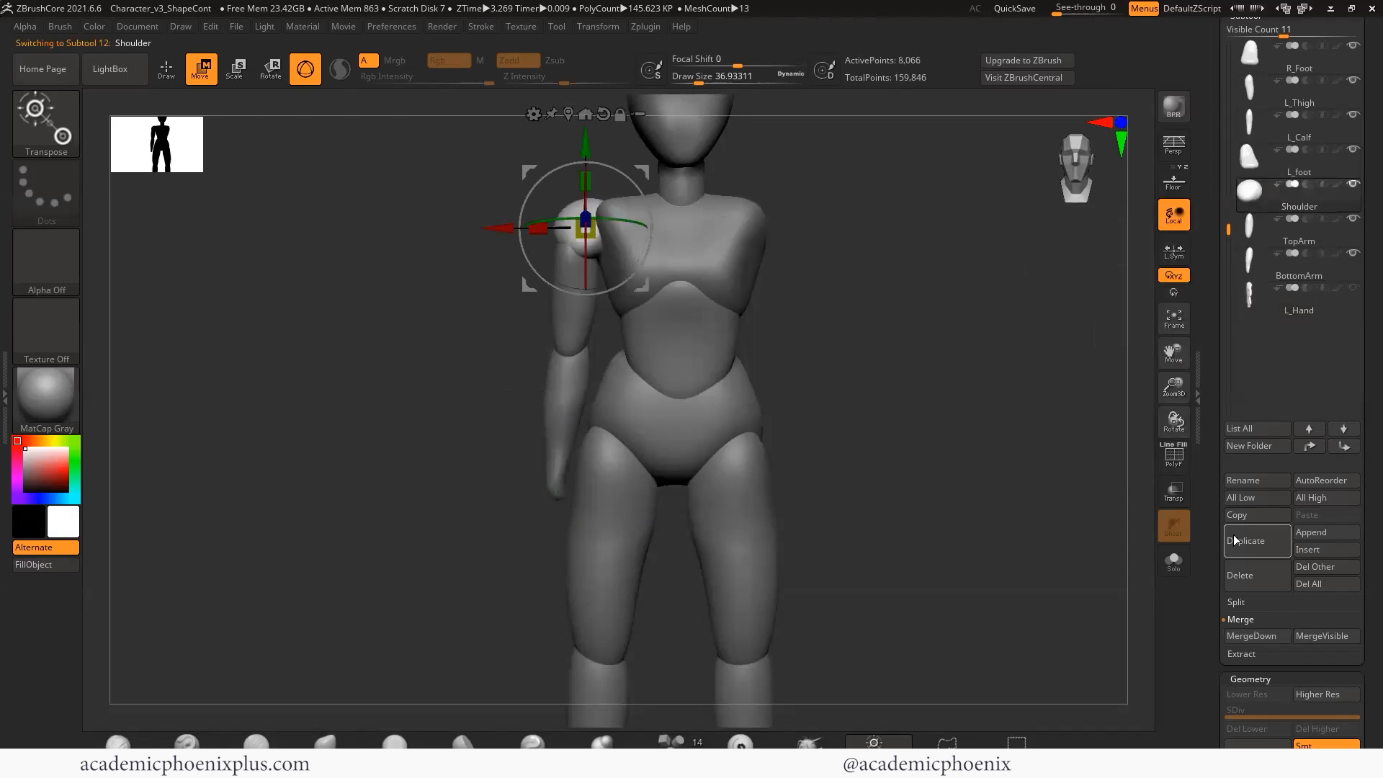
{"action": "left_click", "coordinate": [595, 26]}
{"action": "left_click_drag", "start_coordinate": [1338, 530], "coordinate": [1338, 524]}
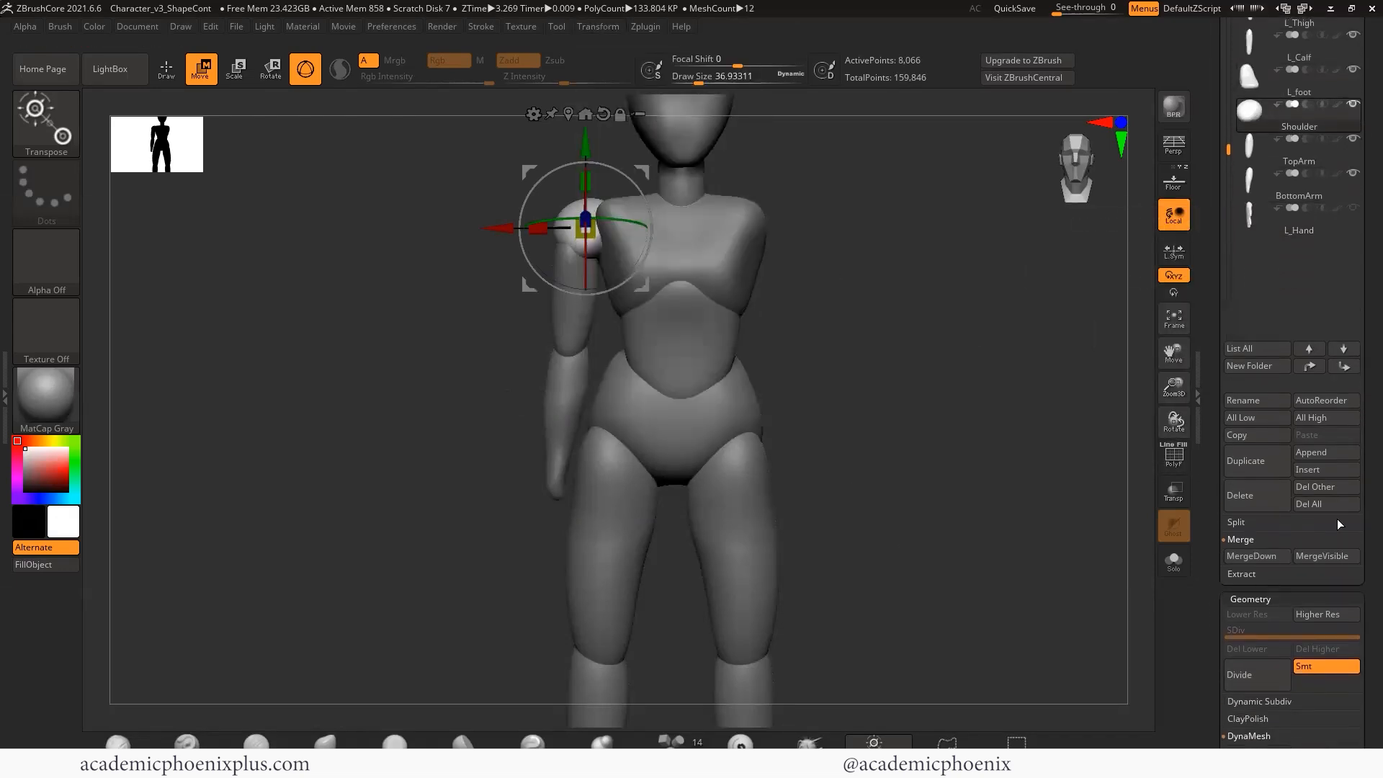
- Hide the Torso, waist and Pelvis subtools so the shoulder is unobstructed
{"action": "left_click_drag", "start_coordinate": [1354, 291], "coordinate": [1354, 372]}
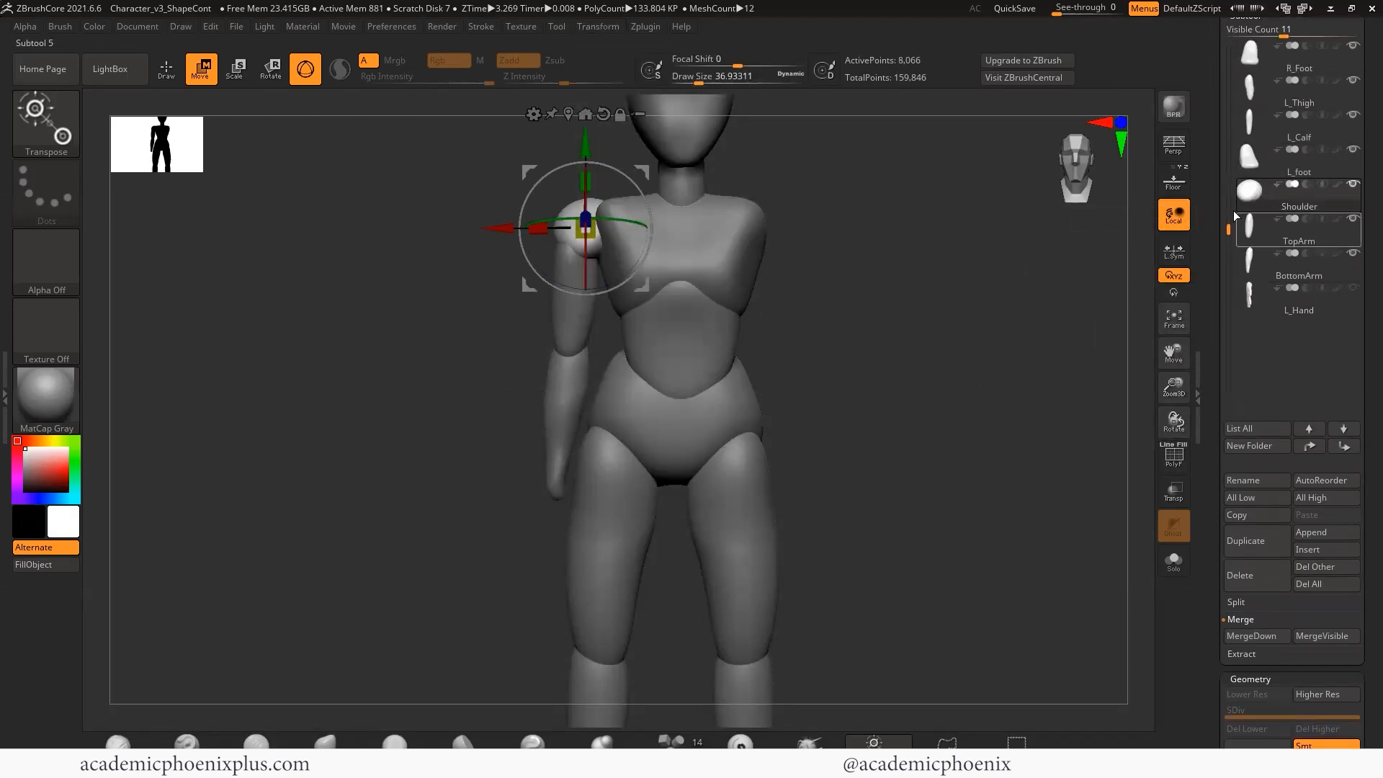
{"action": "mouse_move", "coordinate": [1236, 215]}
{"action": "left_mouse_down"}
{"action": "mouse_move", "coordinate": [1222, 361]}
{"action": "mouse_move", "coordinate": [1241, 217]}
{"action": "left_mouse_up"}
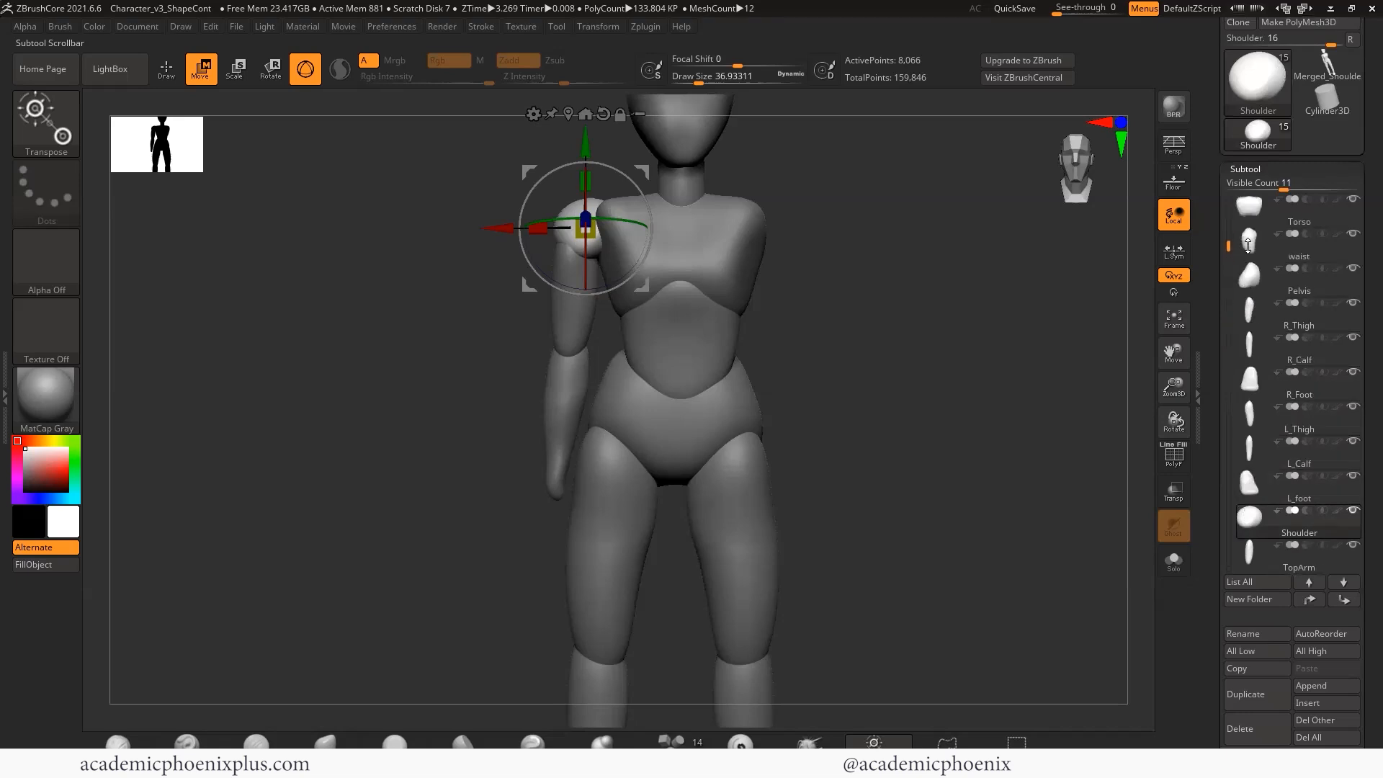
{"action": "left_click", "coordinate": [1353, 235]}
{"action": "left_click", "coordinate": [1352, 269]}
{"action": "left_click", "coordinate": [1353, 201]}
{"action": "mouse_move", "coordinate": [1008, 393]}
{"action": "left_mouse_down"}
{"action": "mouse_move", "coordinate": [972, 370]}
{"action": "mouse_move", "coordinate": [1001, 406]}
{"action": "left_mouse_up"}
{"action": "left_click_drag", "start_coordinate": [1217, 414], "coordinate": [1207, 326]}
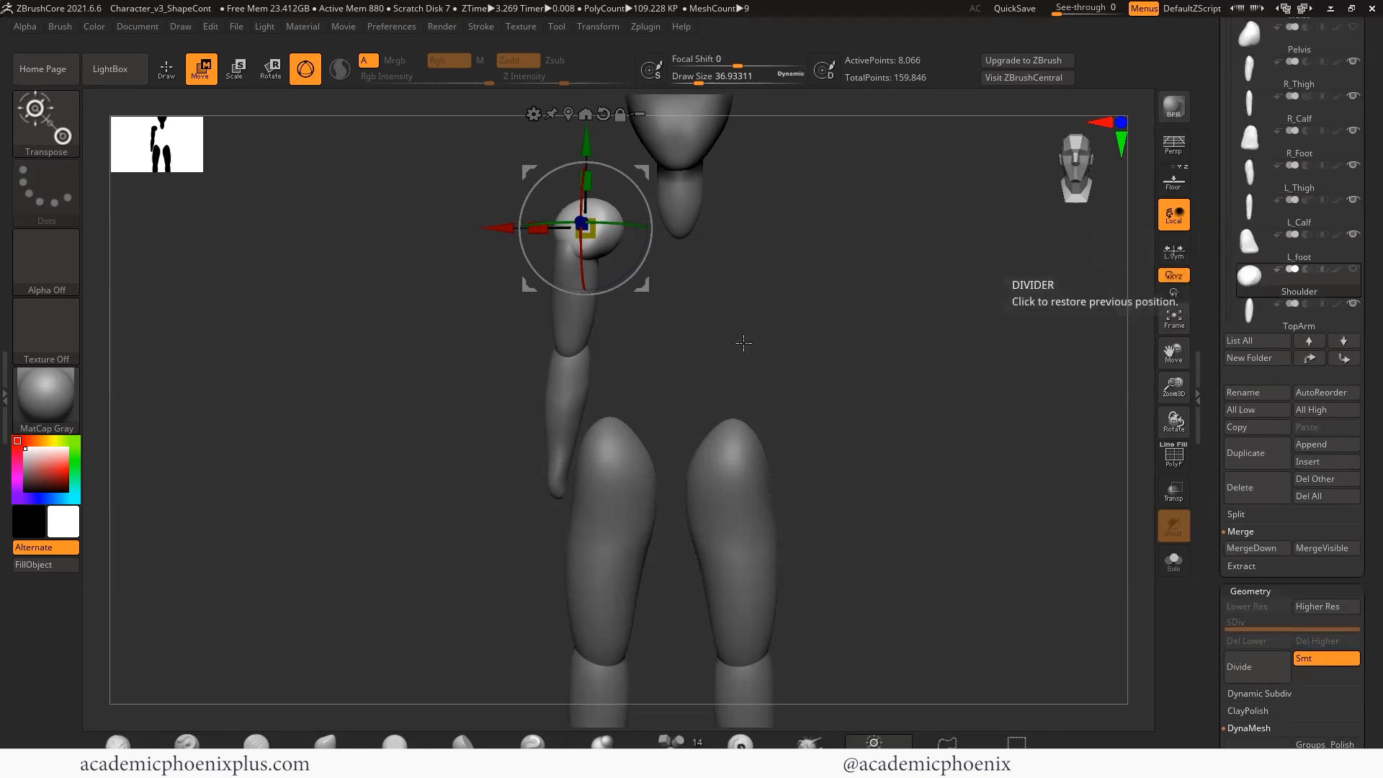
- Mirror and weld the shoulder onto the character's other side
{"action": "left_click_drag", "start_coordinate": [741, 343], "coordinate": [770, 336]}
{"action": "left_click_drag", "start_coordinate": [1214, 531], "coordinate": [1217, 177]}
{"action": "left_click", "coordinate": [1251, 372]}
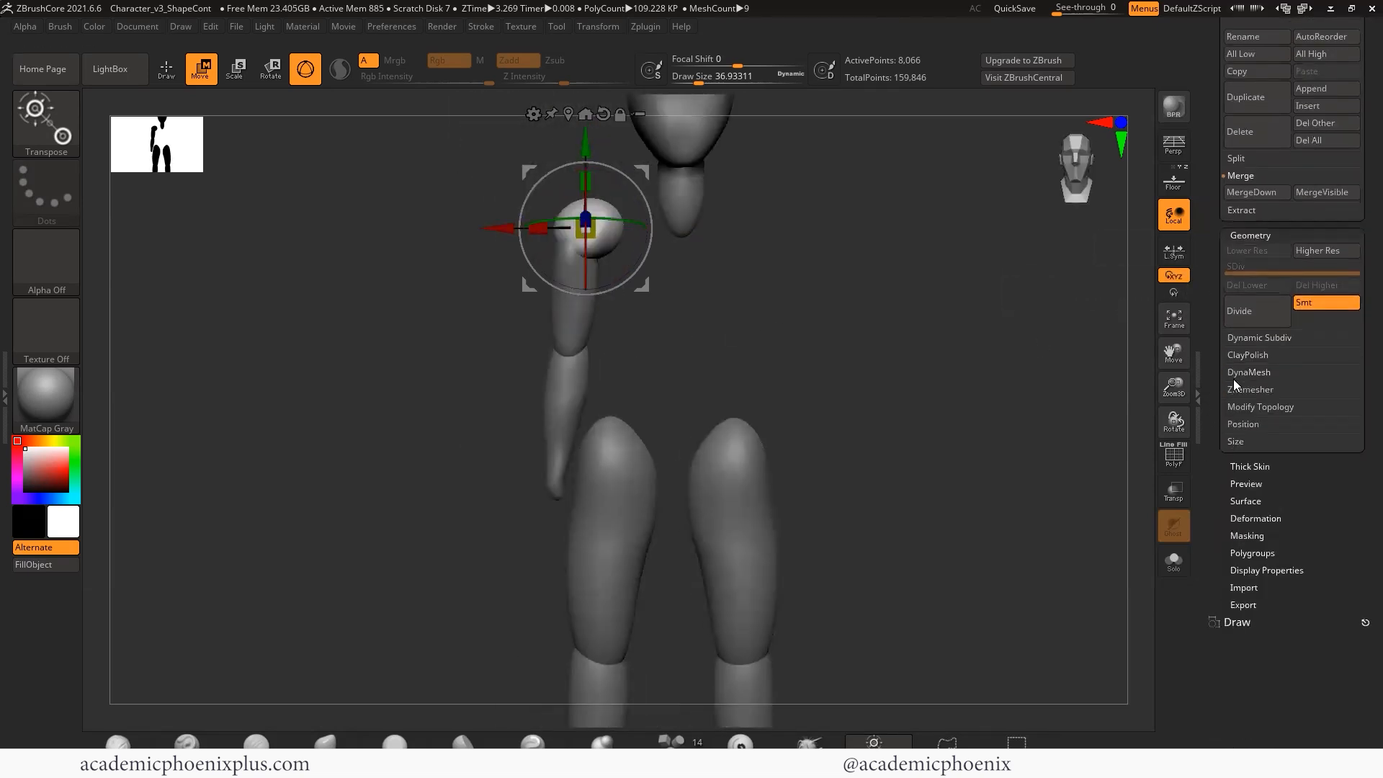
{"action": "left_click", "coordinate": [1260, 406]}
- Mask the mirrored shoulder and split the masked points into a separate subtool
{"action": "left_click_drag", "start_coordinate": [827, 292], "coordinate": [674, 173], "text": "ctrl"}
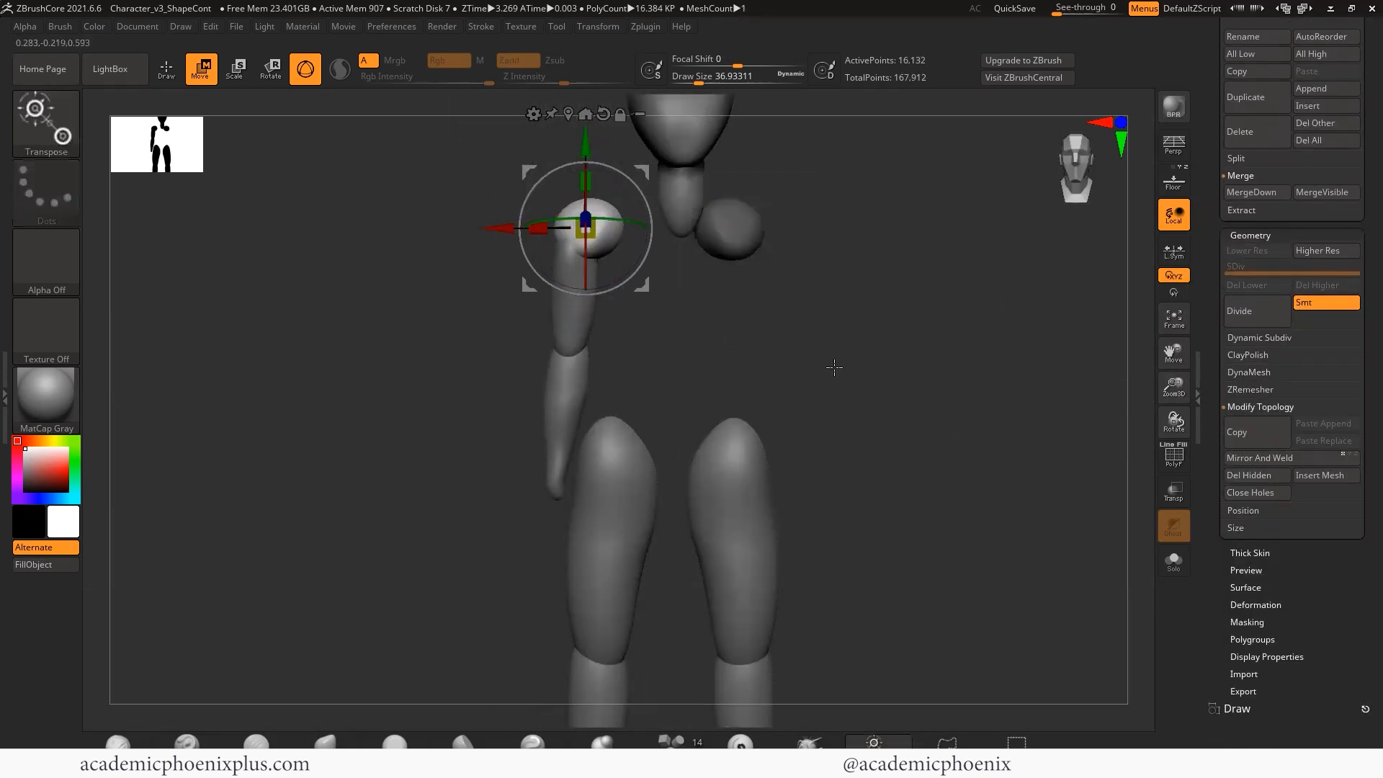
{"action": "left_click_drag", "start_coordinate": [1218, 250], "coordinate": [1217, 374]}
{"action": "left_click", "coordinate": [1237, 289]}
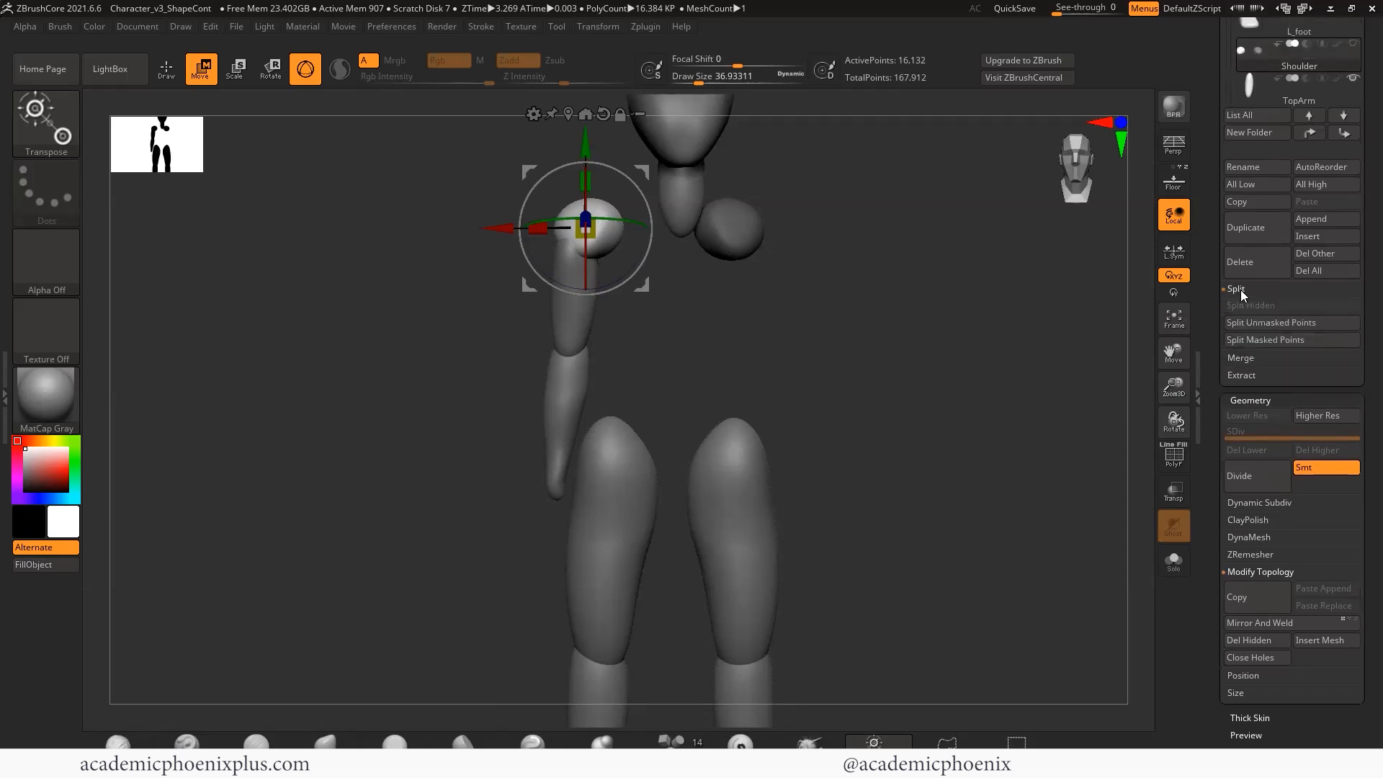
{"action": "left_click", "coordinate": [1306, 346]}
{"action": "left_click_drag", "start_coordinate": [1363, 75], "coordinate": [1364, 261]}
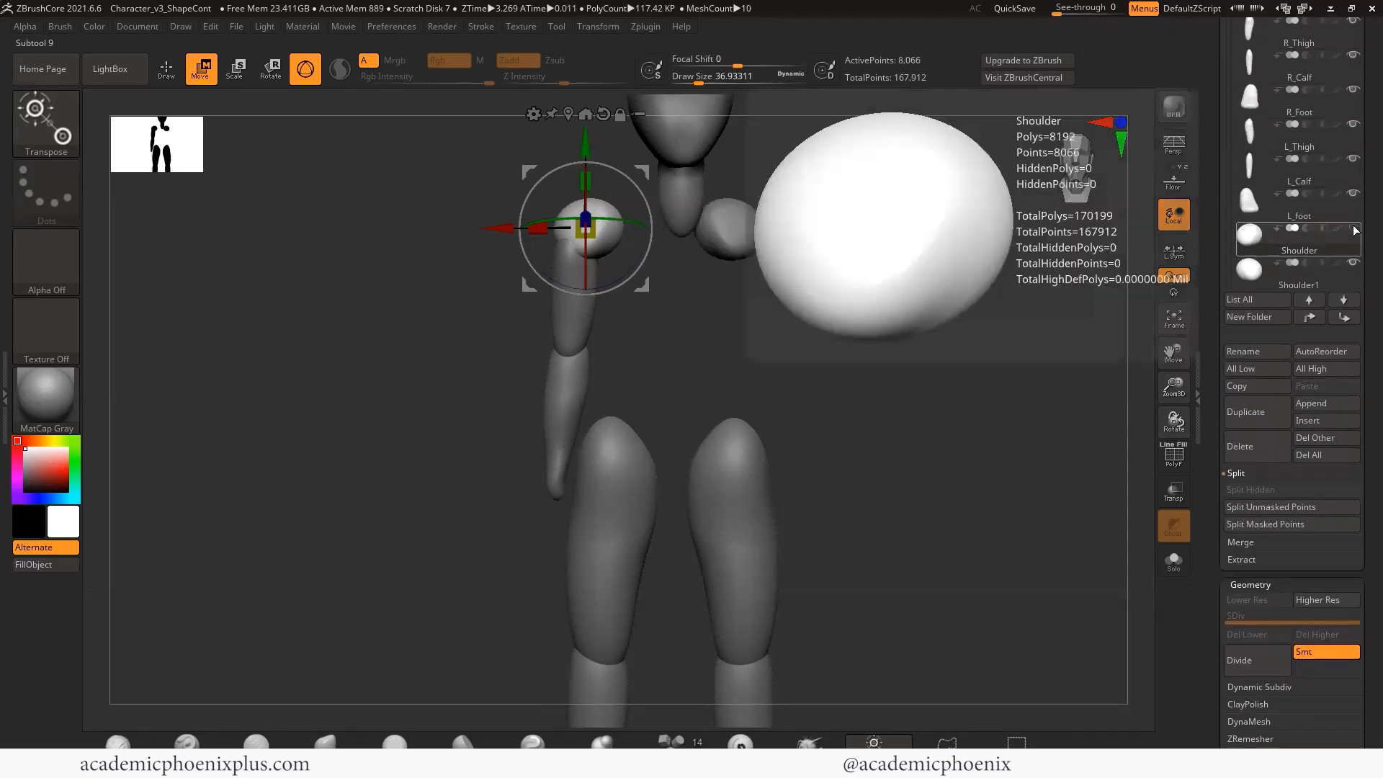
- Make the Torso and waist subtools visible again
{"action": "left_click_drag", "start_coordinate": [1217, 193], "coordinate": [1226, 250]}
{"action": "left_click_drag", "start_coordinate": [1253, 167], "coordinate": [1204, 84]}
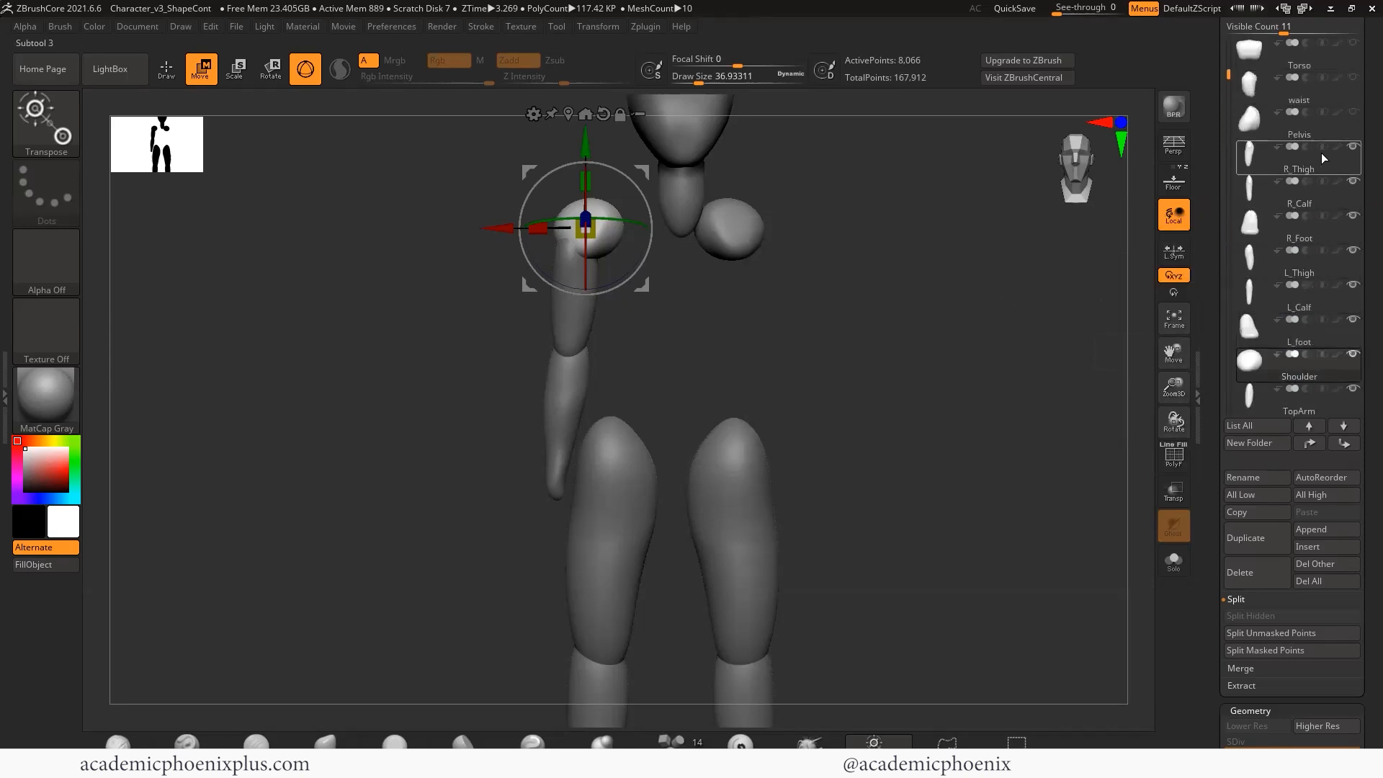
{"action": "left_click", "coordinate": [1352, 78]}
{"action": "left_click", "coordinate": [1253, 394]}
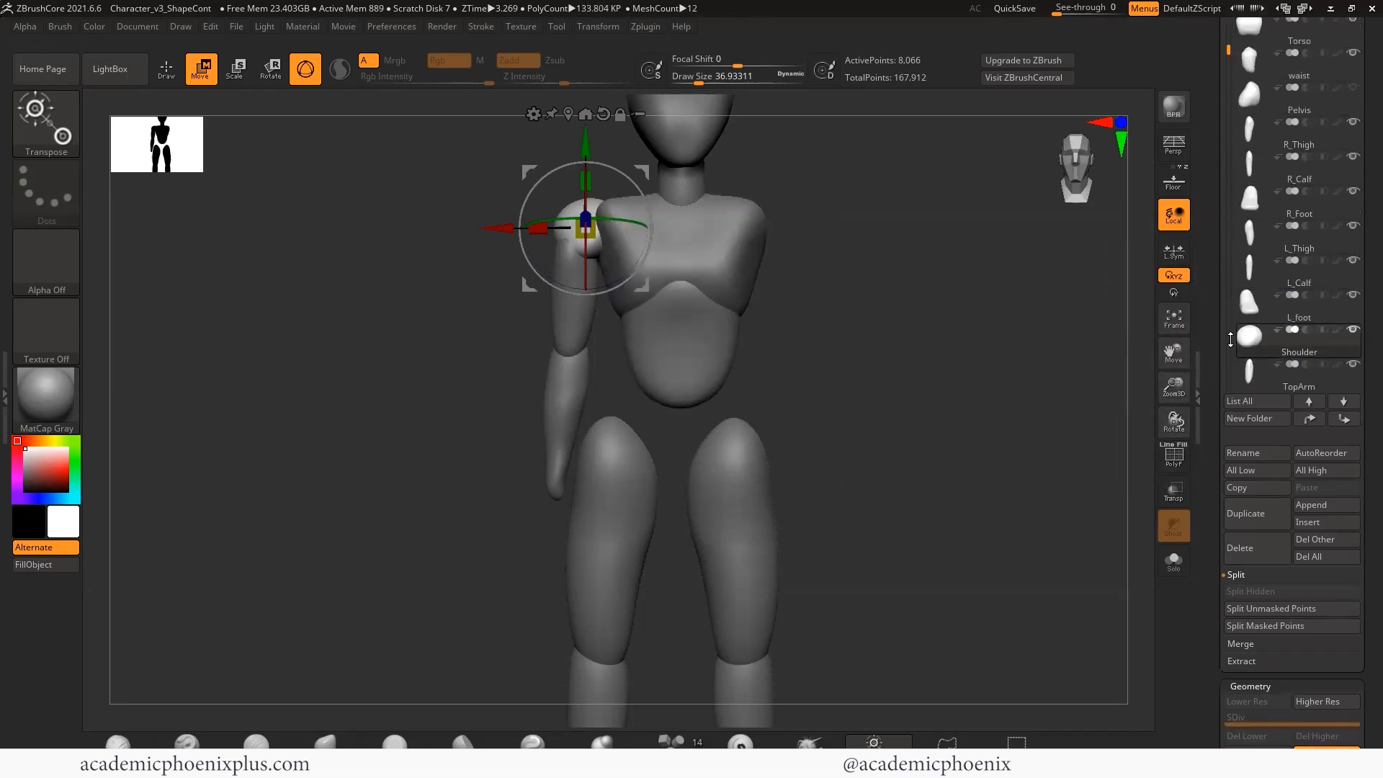
- Select the Shoulder1 subtool and move it outward to the torso's opposite side
{"action": "scroll", "coordinate": [1237, 339], "scroll_direction": "down", "scroll_amount": 5}
{"action": "left_click", "coordinate": [1250, 234]}
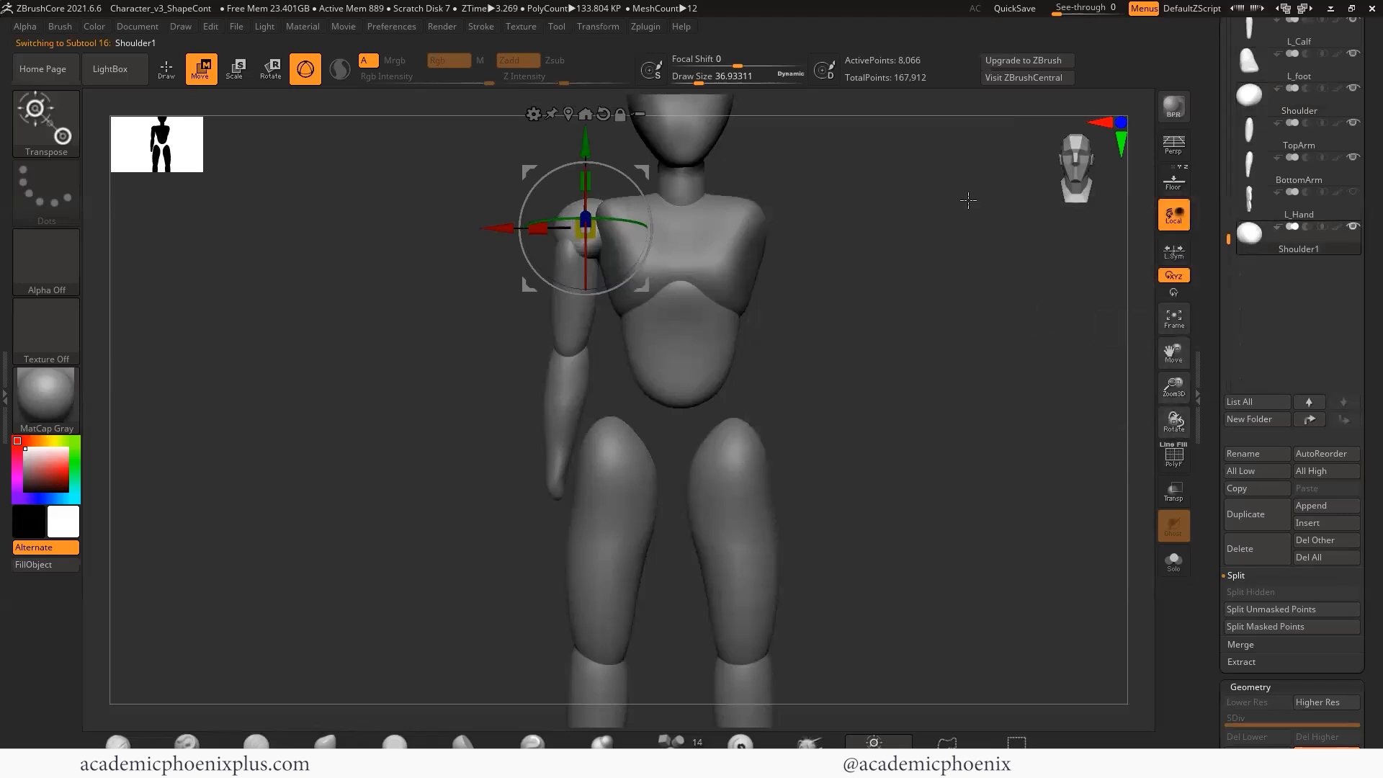
{"action": "left_click_drag", "start_coordinate": [507, 226], "coordinate": [709, 228]}
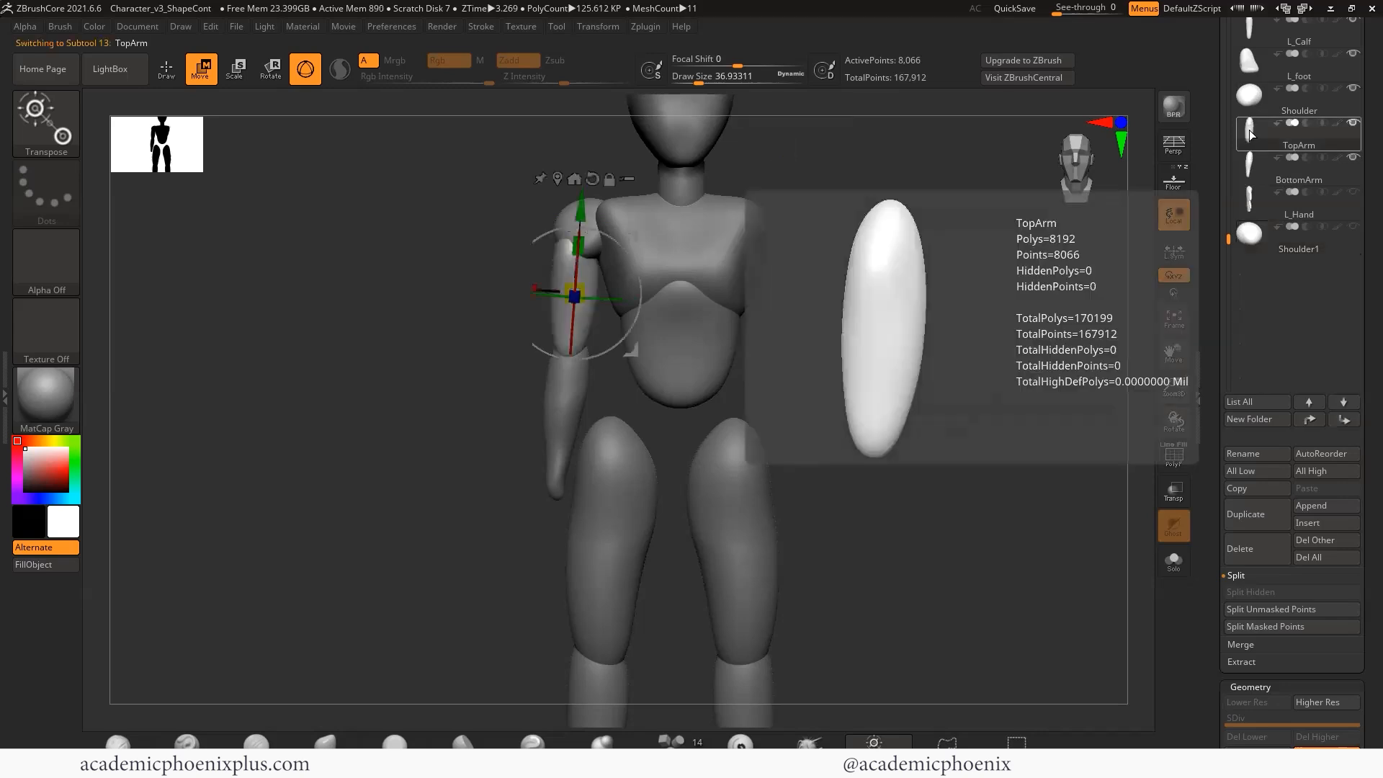
- Create the opposite upper arm as its own subtool by mirroring TopArm and moving the copy outward about 0.21
{"action": "left_click", "coordinate": [1248, 132]}
{"action": "scroll", "coordinate": [1277, 517], "scroll_direction": "down", "scroll_amount": 5}
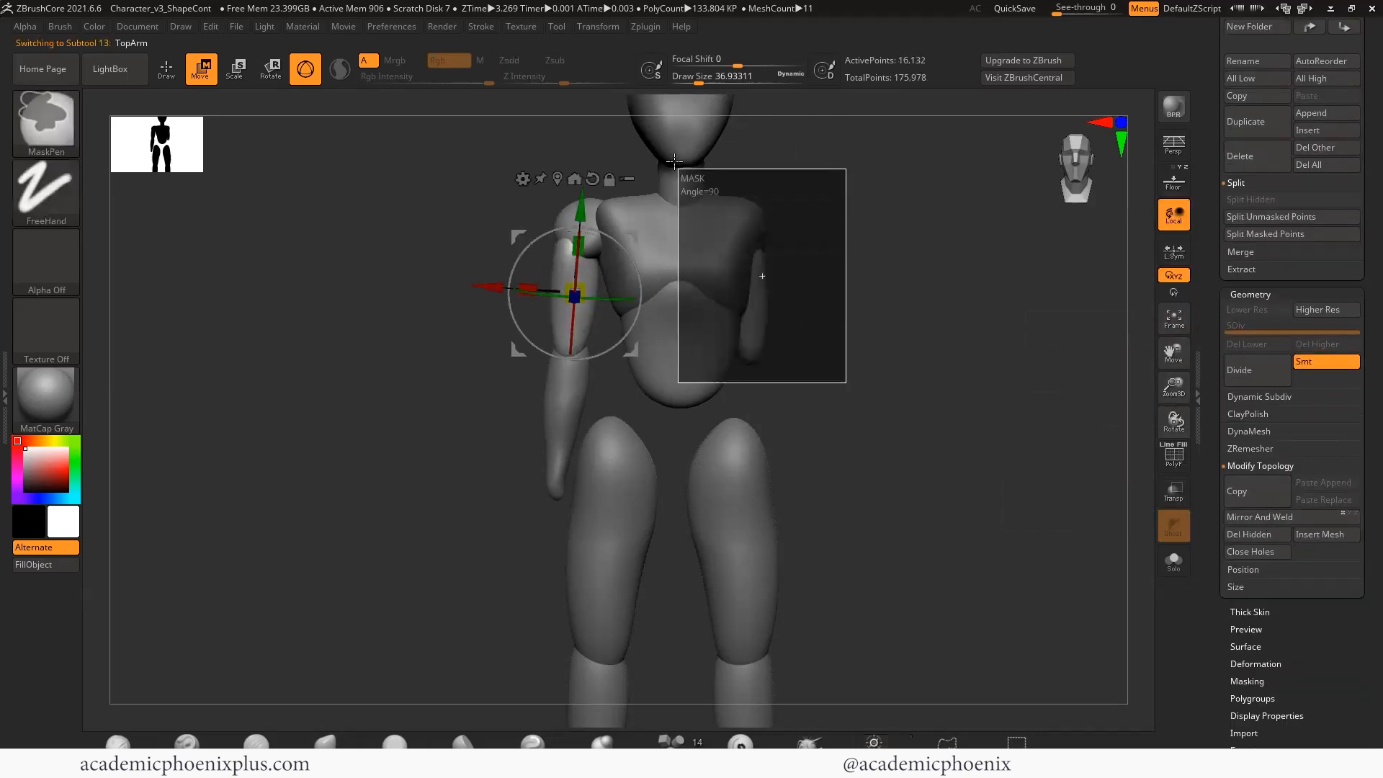
{"action": "left_click_drag", "start_coordinate": [498, 291], "coordinate": [538, 291]}
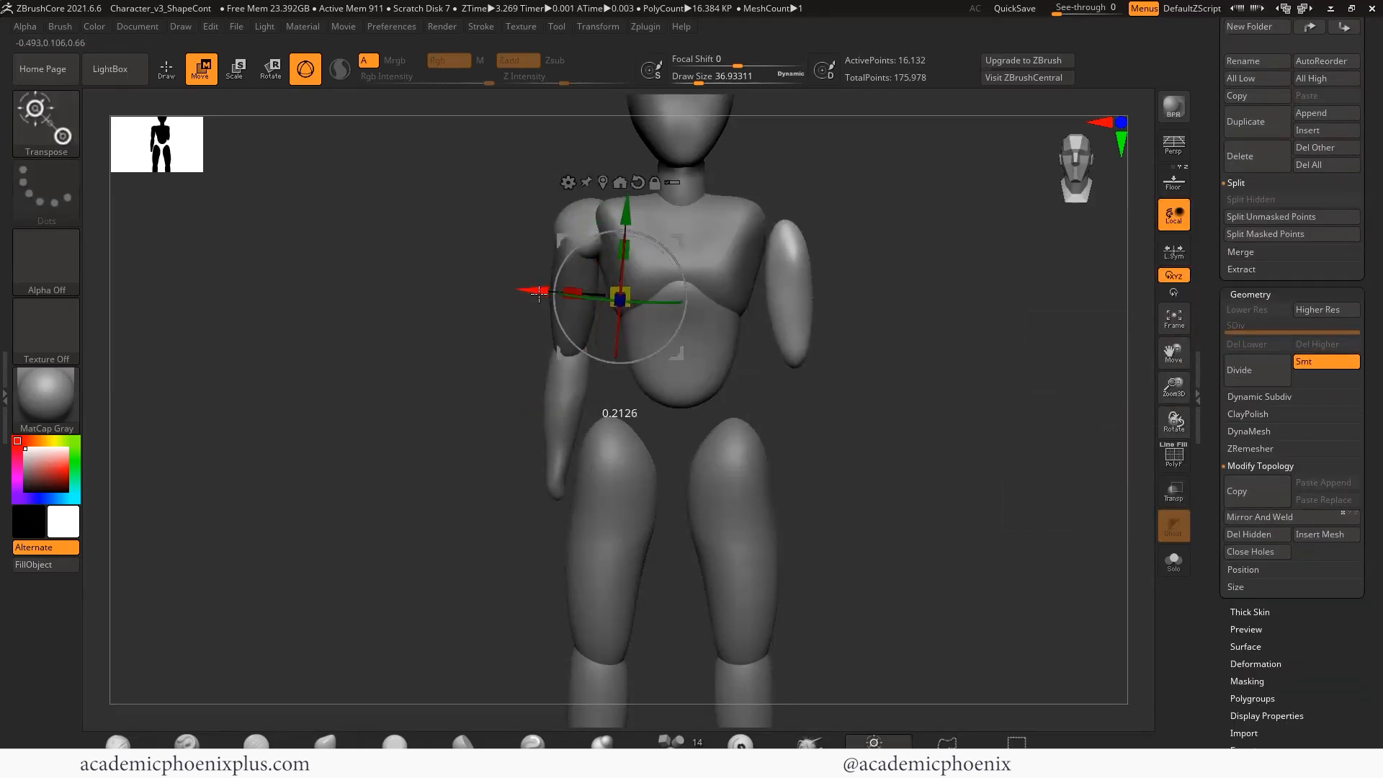
{"action": "left_click", "coordinate": [1281, 217]}
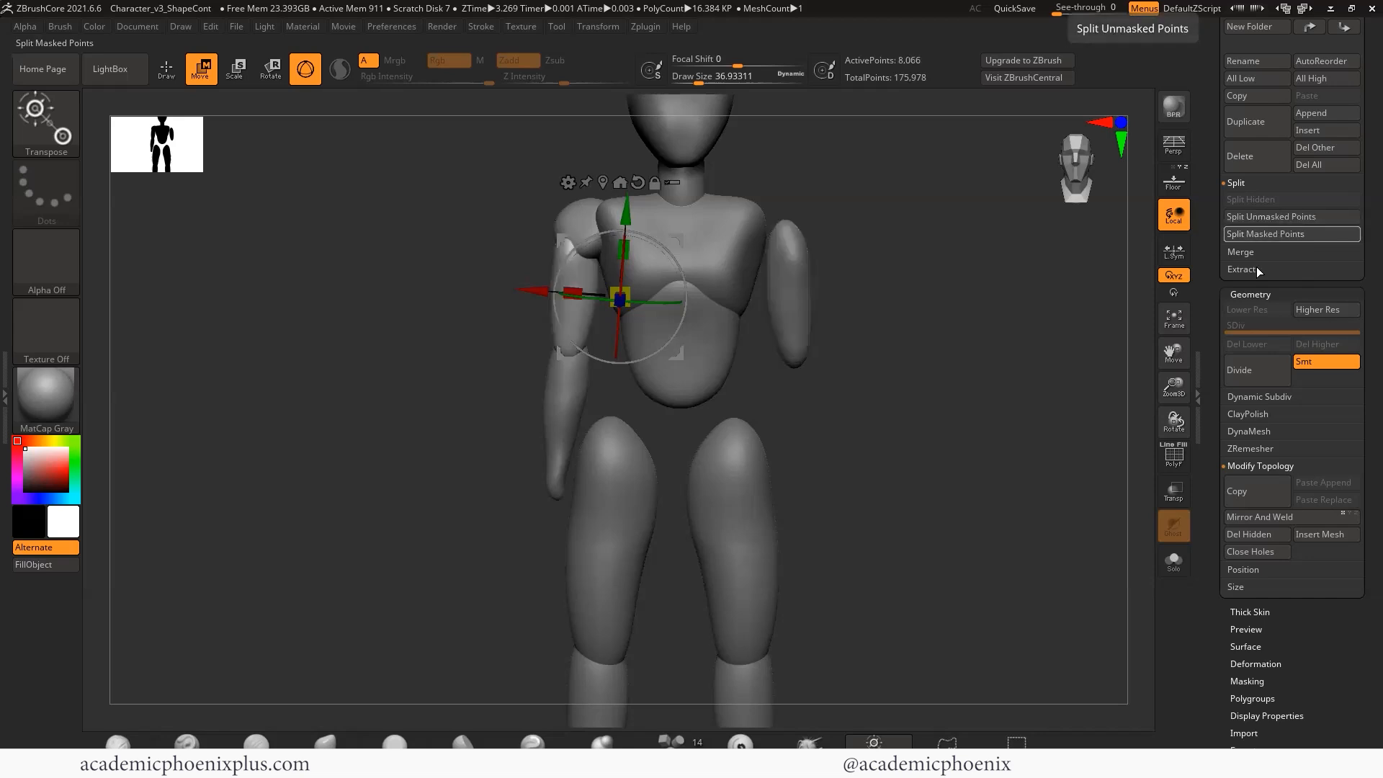
- Show the Shoulder1 subtool and nudge TopArm1 outward about 0.017 beneath it
{"action": "scroll", "coordinate": [1261, 415], "scroll_direction": "up", "scroll_amount": 5}
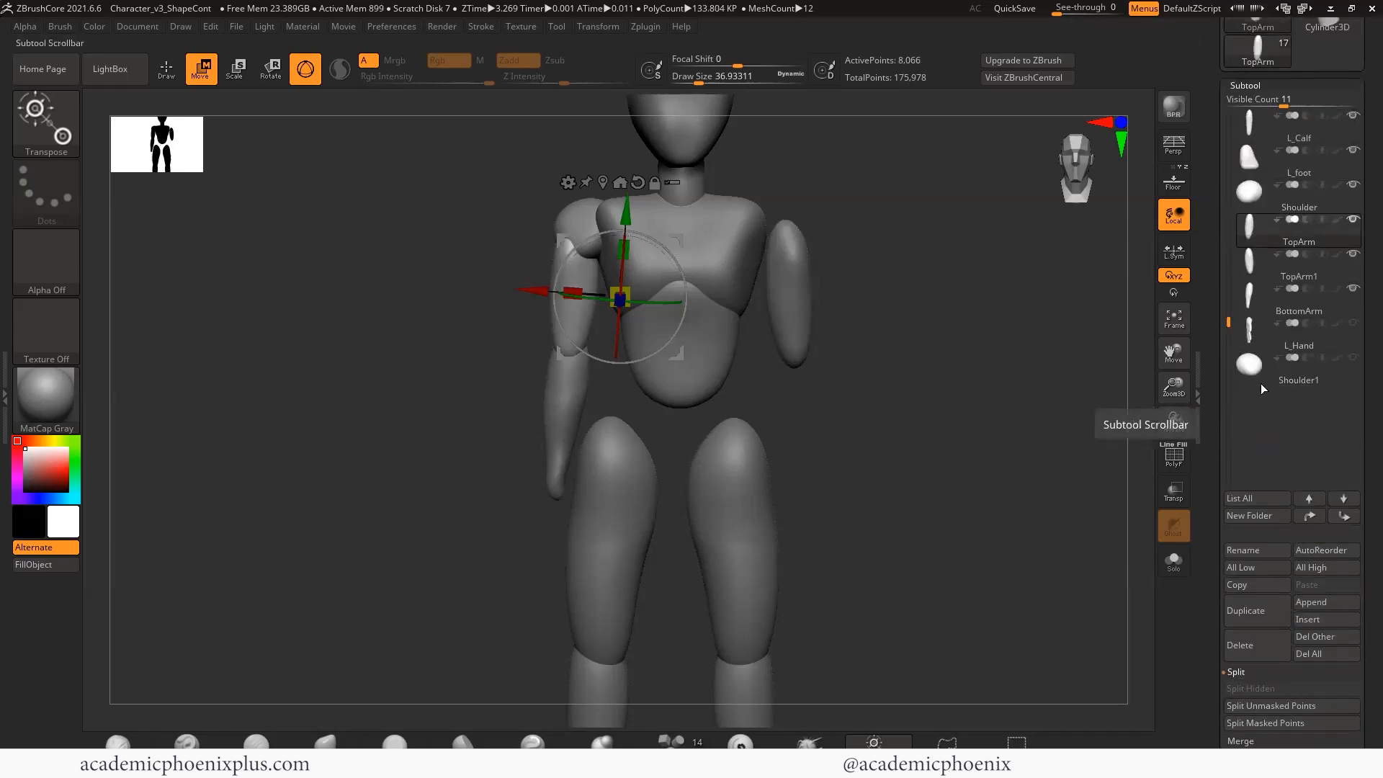
{"action": "left_click", "coordinate": [1352, 323]}
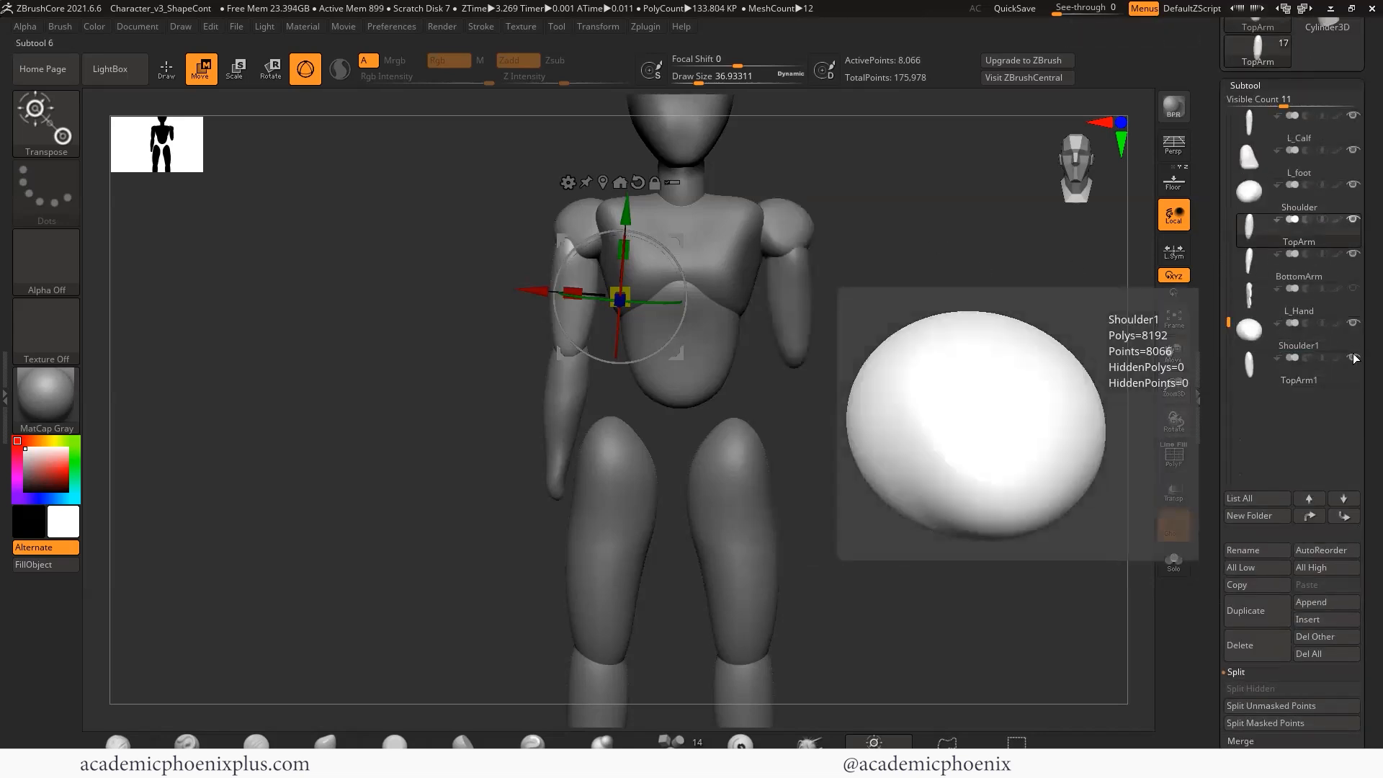
{"action": "left_click_drag", "start_coordinate": [542, 291], "coordinate": [545, 291]}
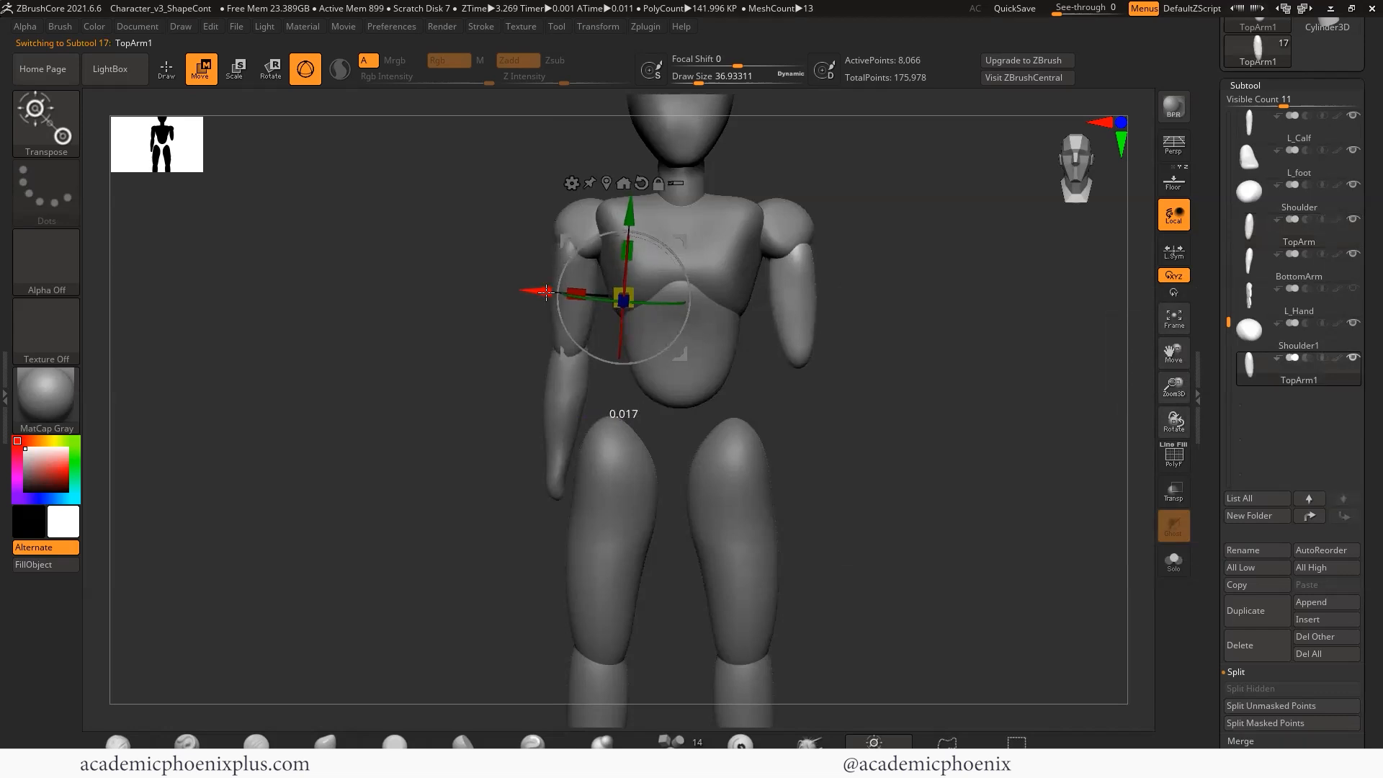
- Create the opposite forearm as its own subtool by mirroring BottomArm and moving the copy outward below the upper arm
{"action": "left_click", "coordinate": [1250, 272]}
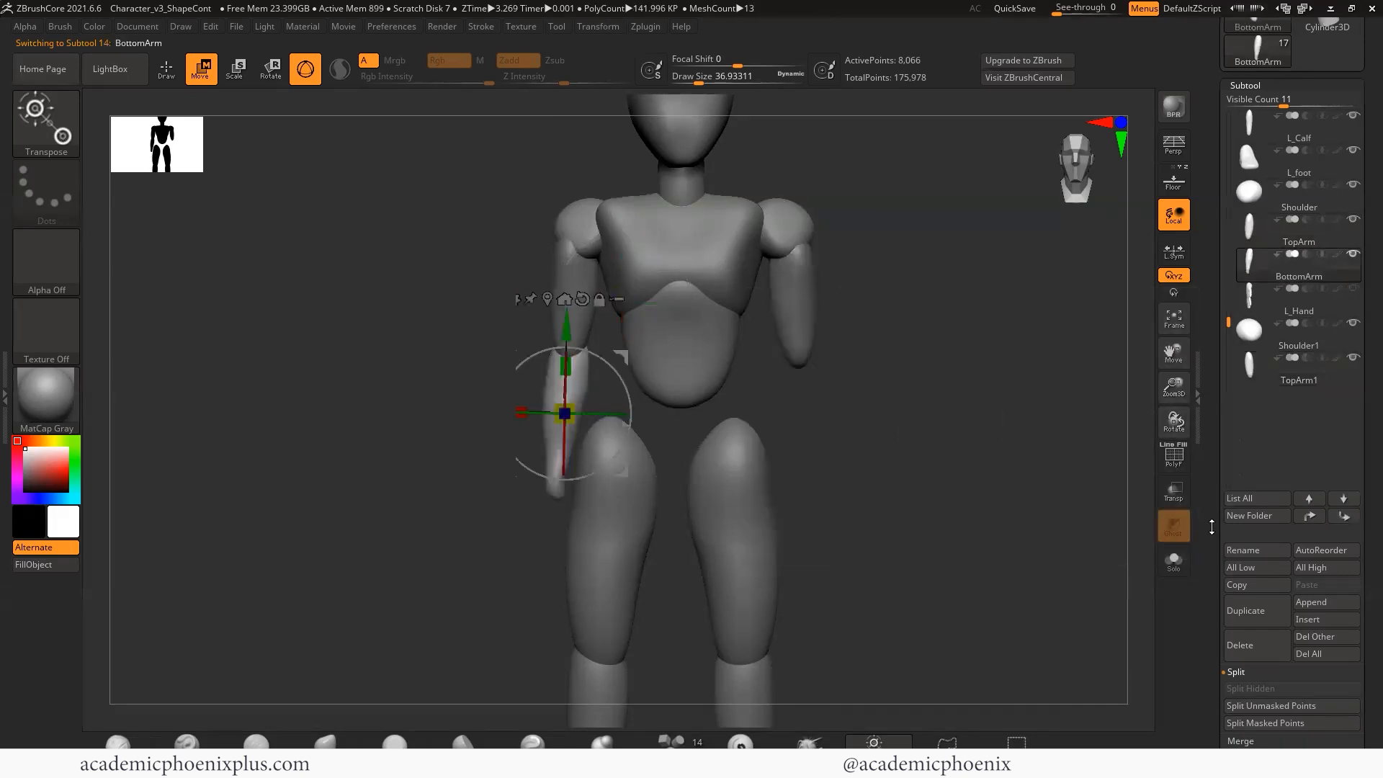
{"action": "scroll", "coordinate": [1281, 539], "scroll_direction": "down", "scroll_amount": 6}
{"action": "left_click", "coordinate": [1253, 526]}
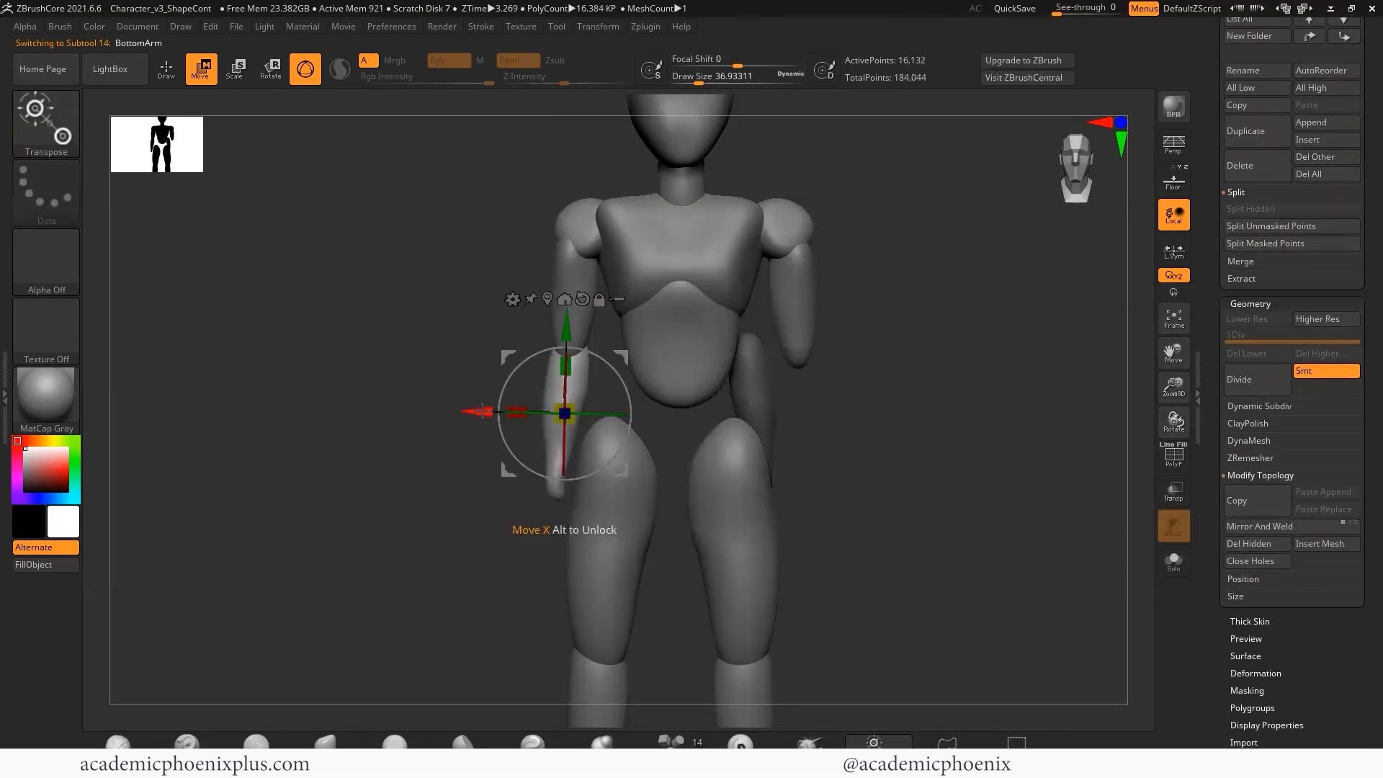
{"action": "left_click_drag", "start_coordinate": [532, 414], "coordinate": [541, 415]}
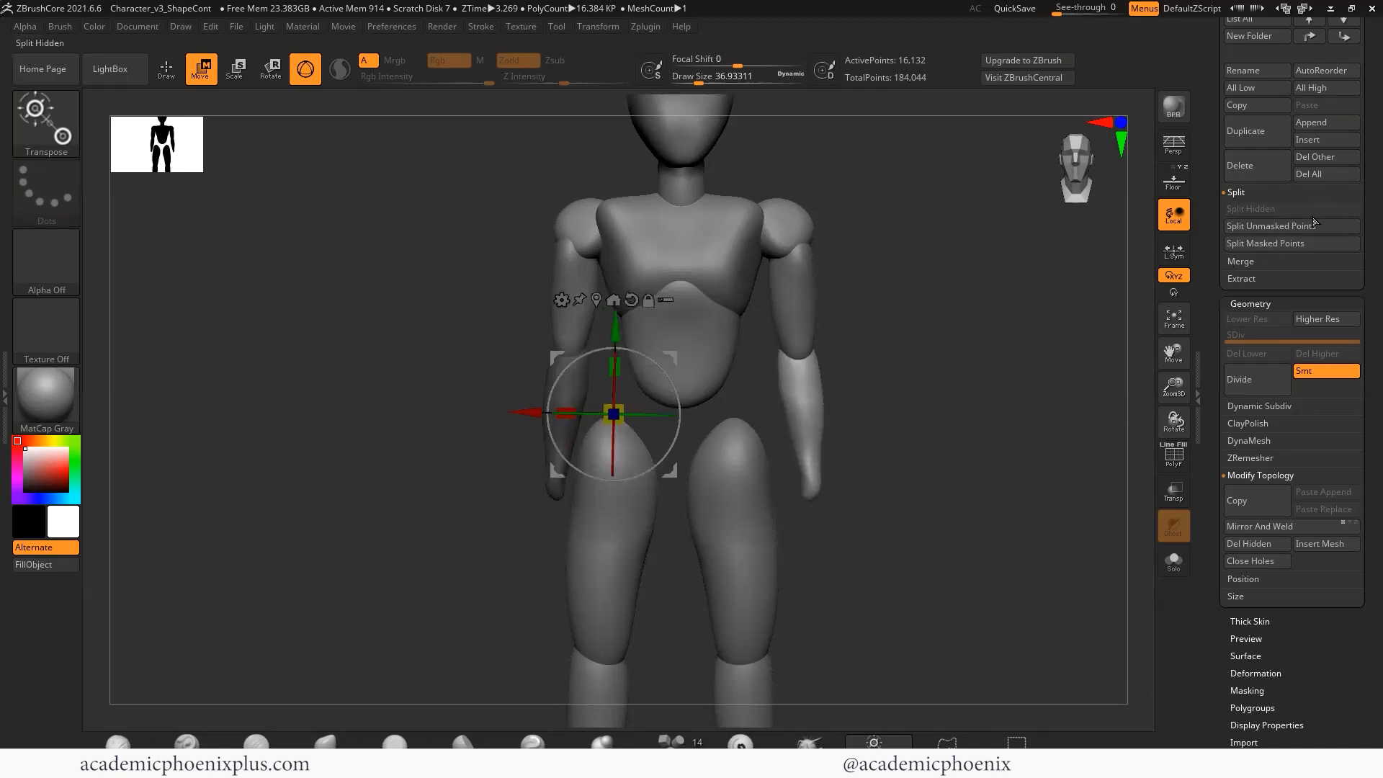
{"action": "left_click", "coordinate": [1282, 226]}
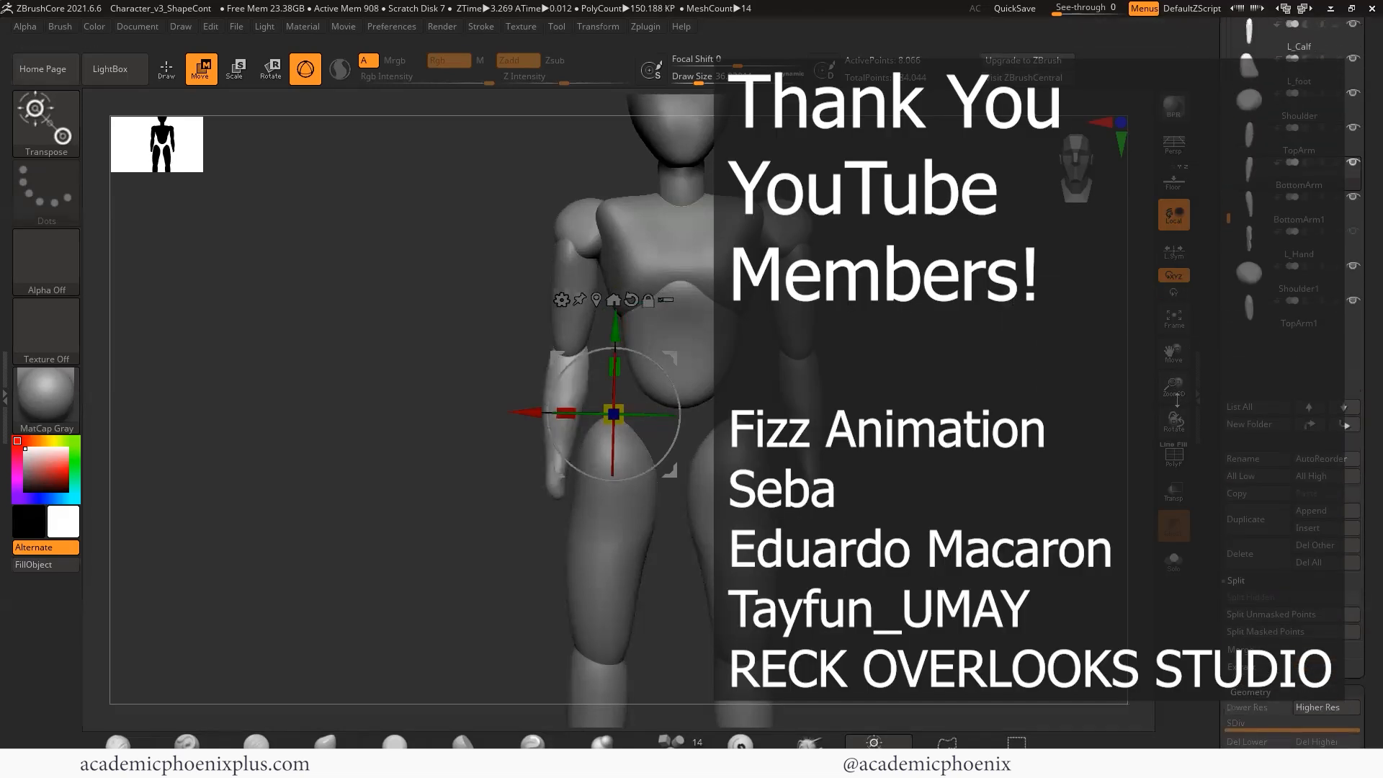
- Select the L_Hand subtool and try to mirror it onto the character's other side
{"action": "left_click", "coordinate": [1251, 240]}
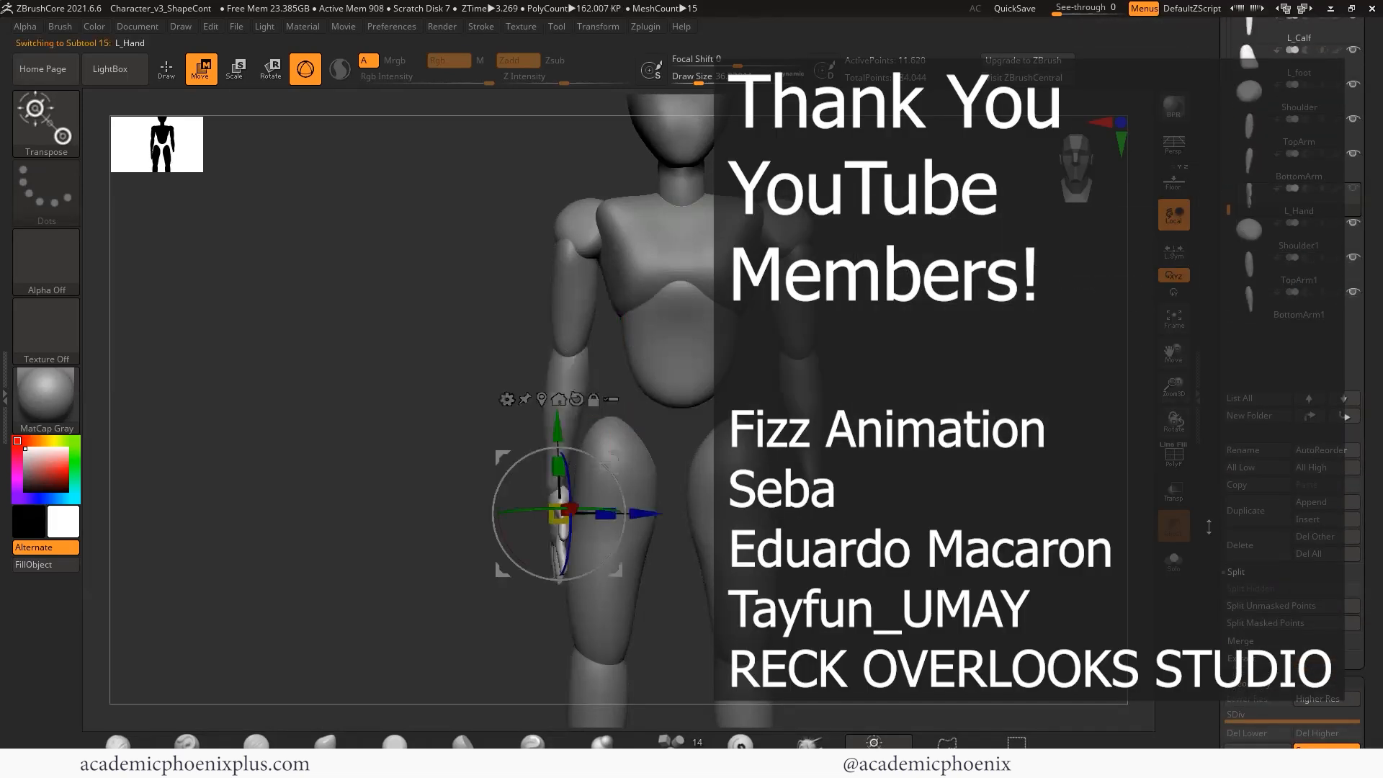
{"action": "left_click_drag", "start_coordinate": [1207, 525], "coordinate": [1209, 145]}
{"action": "left_click", "coordinate": [1309, 527]}
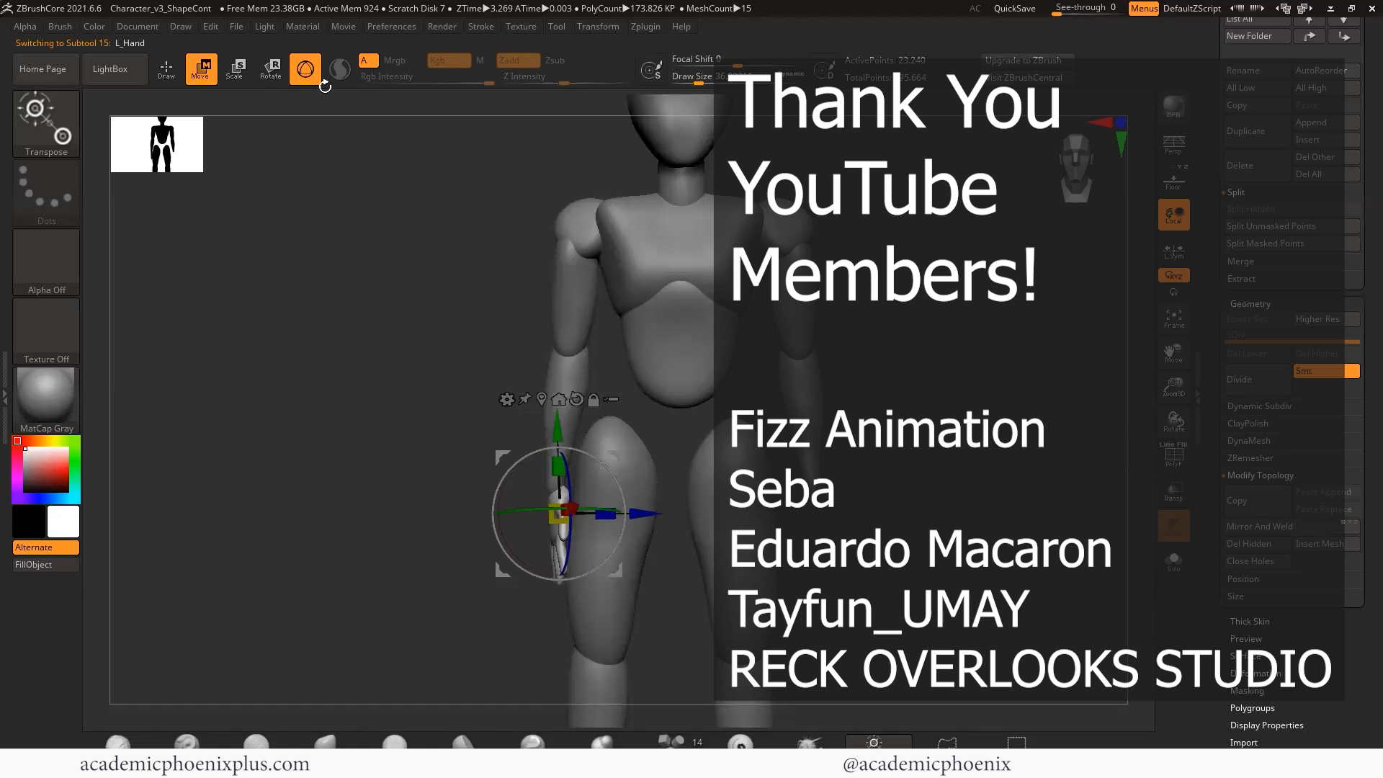
- Save the project as a new version named Character_v4_ShapeCont
{"action": "key", "text": "ctrl+s"}
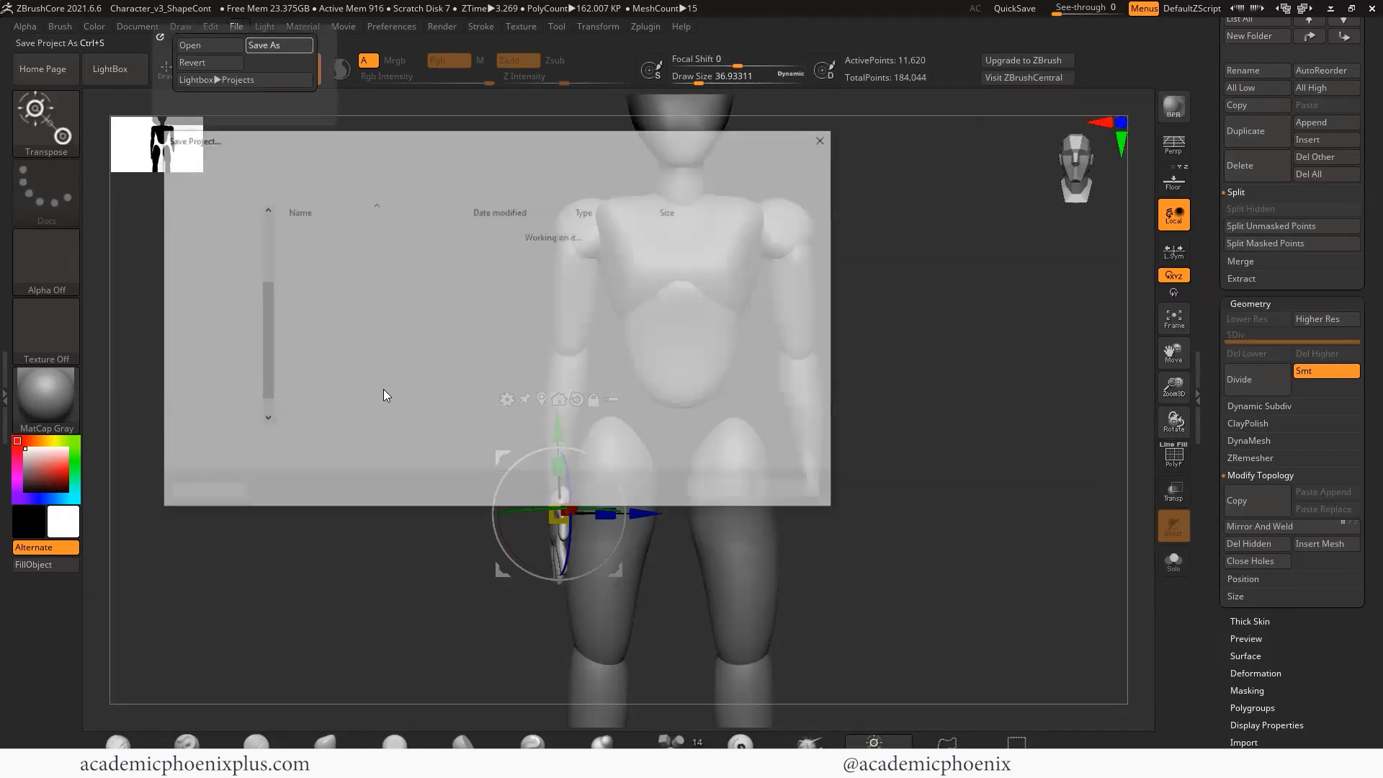
{"action": "key", "text": "Return"}
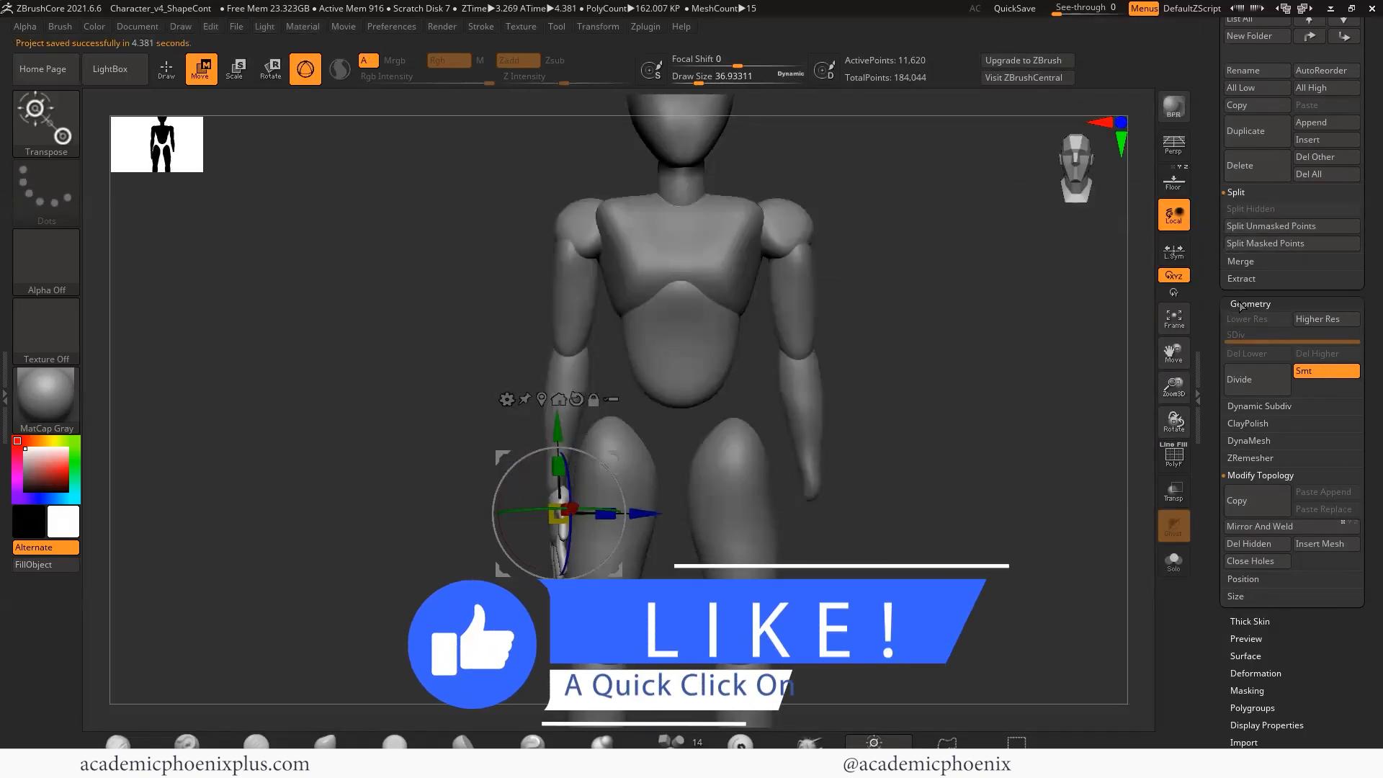
- Create the opposite hand as its own subtool by mirroring L_Hand and moving the copy to the end of the other forearm
{"action": "left_click_drag", "start_coordinate": [1208, 57], "coordinate": [1208, 386]}
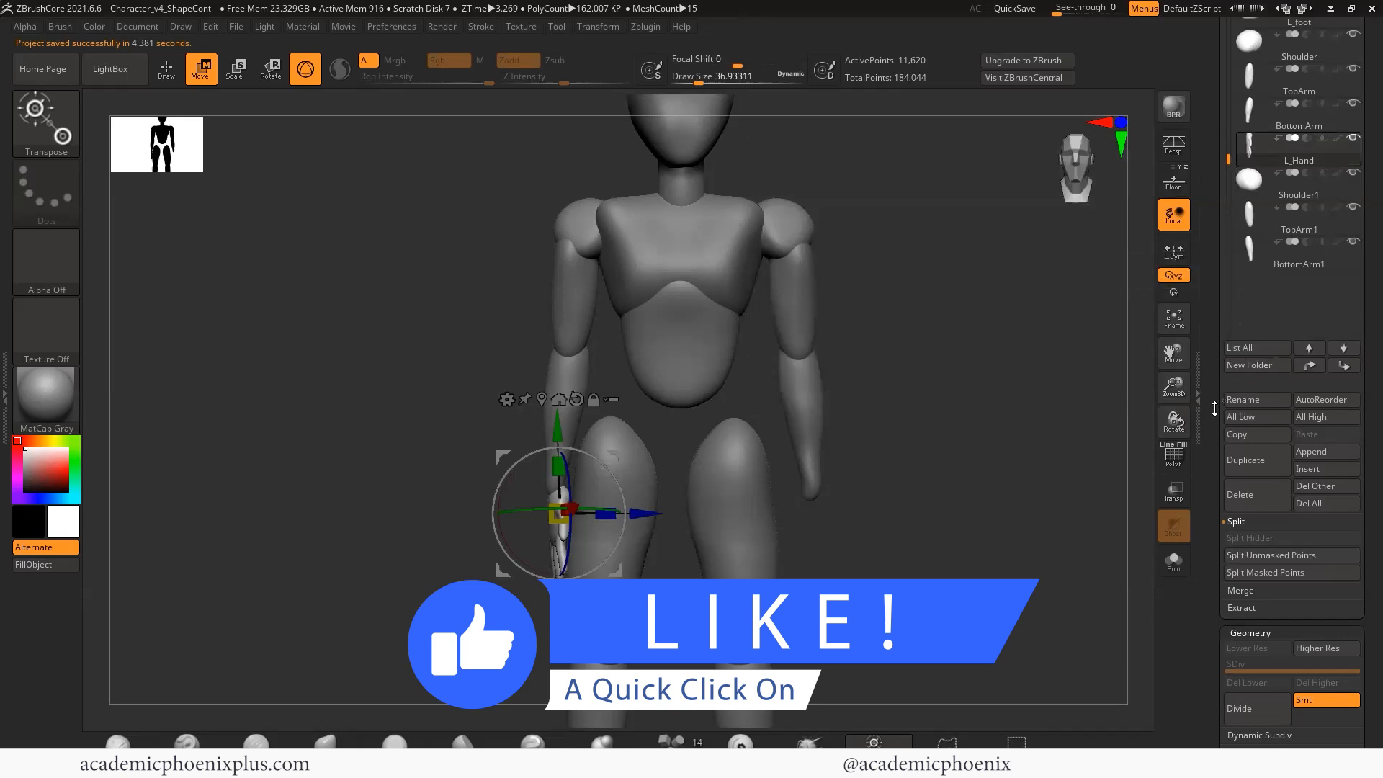
{"action": "scroll", "coordinate": [1214, 408], "scroll_direction": "down", "scroll_amount": 5}
{"action": "scroll", "coordinate": [1210, 471], "scroll_direction": "up", "scroll_amount": 9}
{"action": "scroll", "coordinate": [1210, 471], "scroll_direction": "down", "scroll_amount": 3}
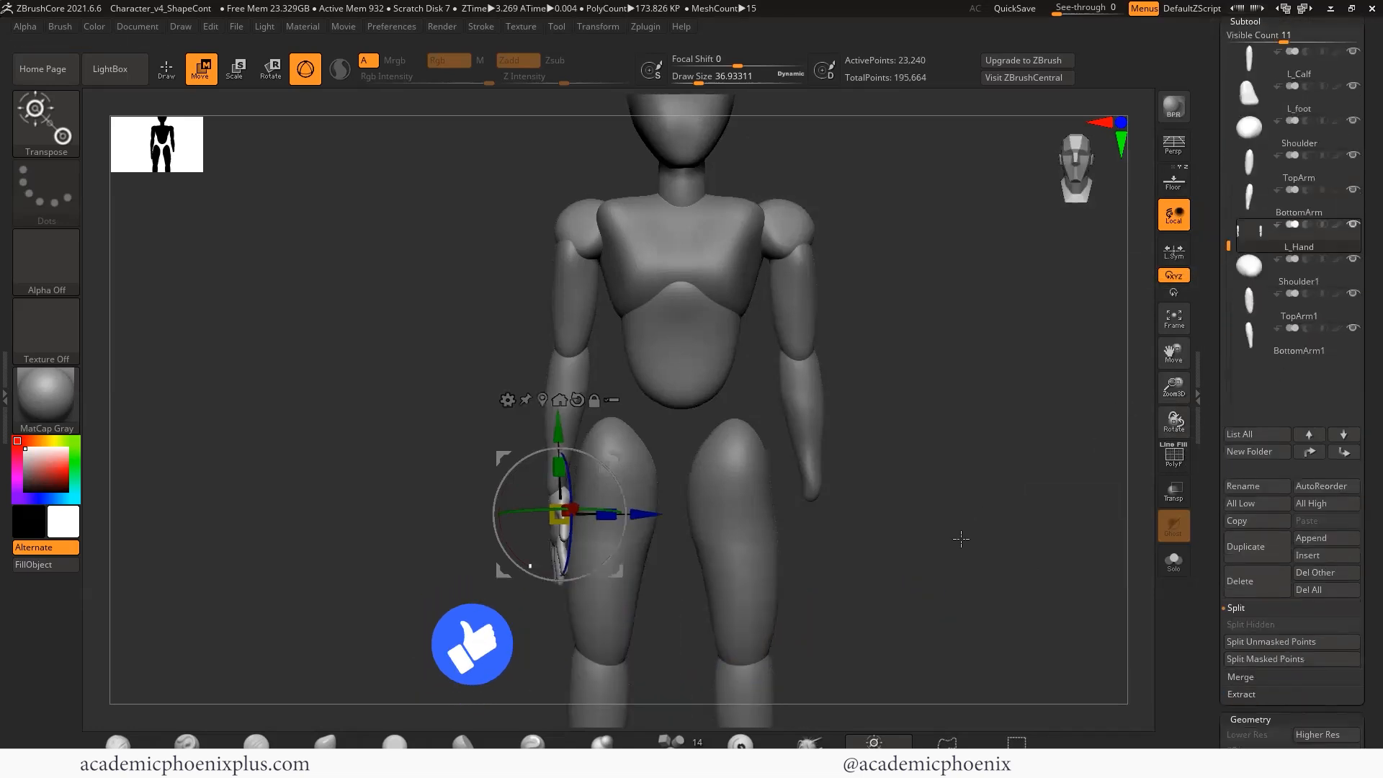
{"action": "left_click_drag", "start_coordinate": [957, 541], "coordinate": [929, 544], "text": "alt"}
{"action": "left_click_drag", "start_coordinate": [644, 510], "coordinate": [705, 513]}
{"action": "left_click_drag", "start_coordinate": [957, 534], "coordinate": [919, 497]}
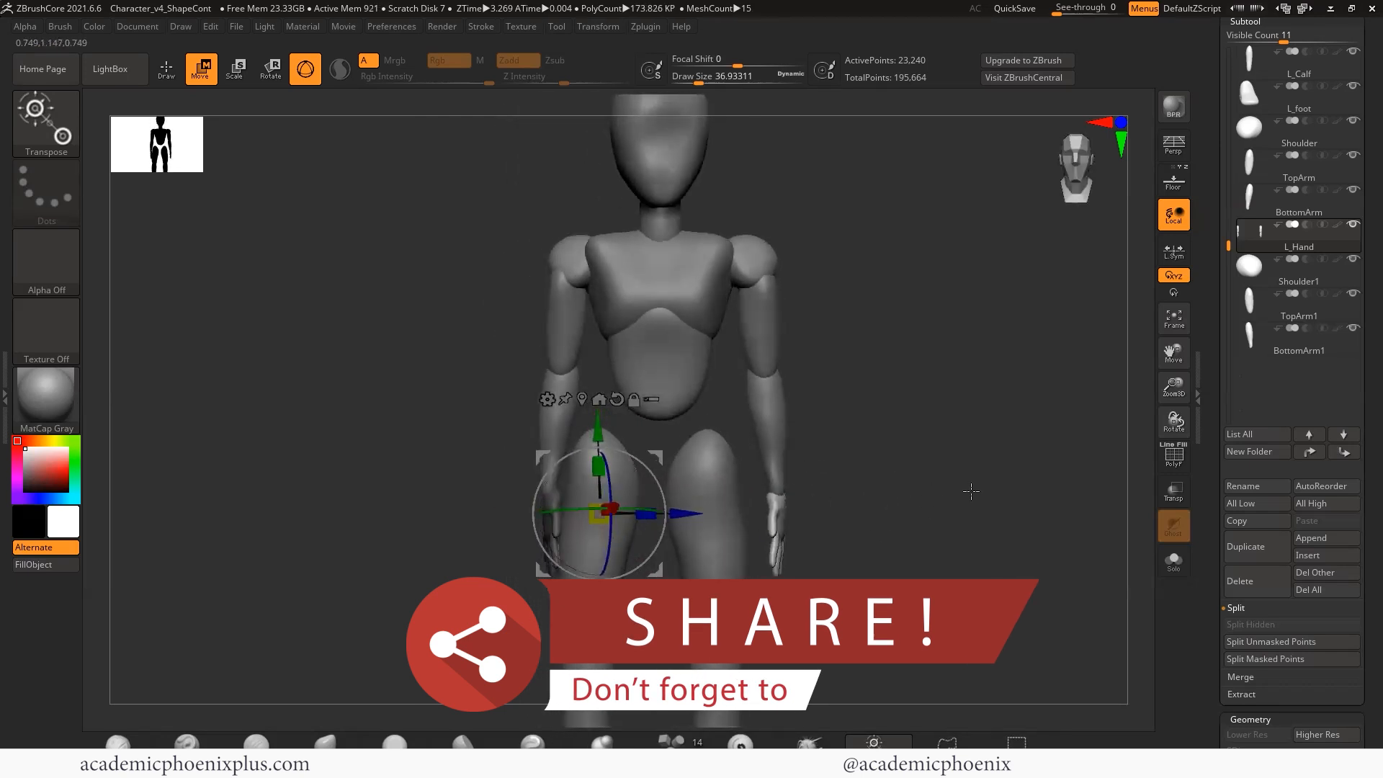
{"action": "left_click", "coordinate": [1271, 641]}
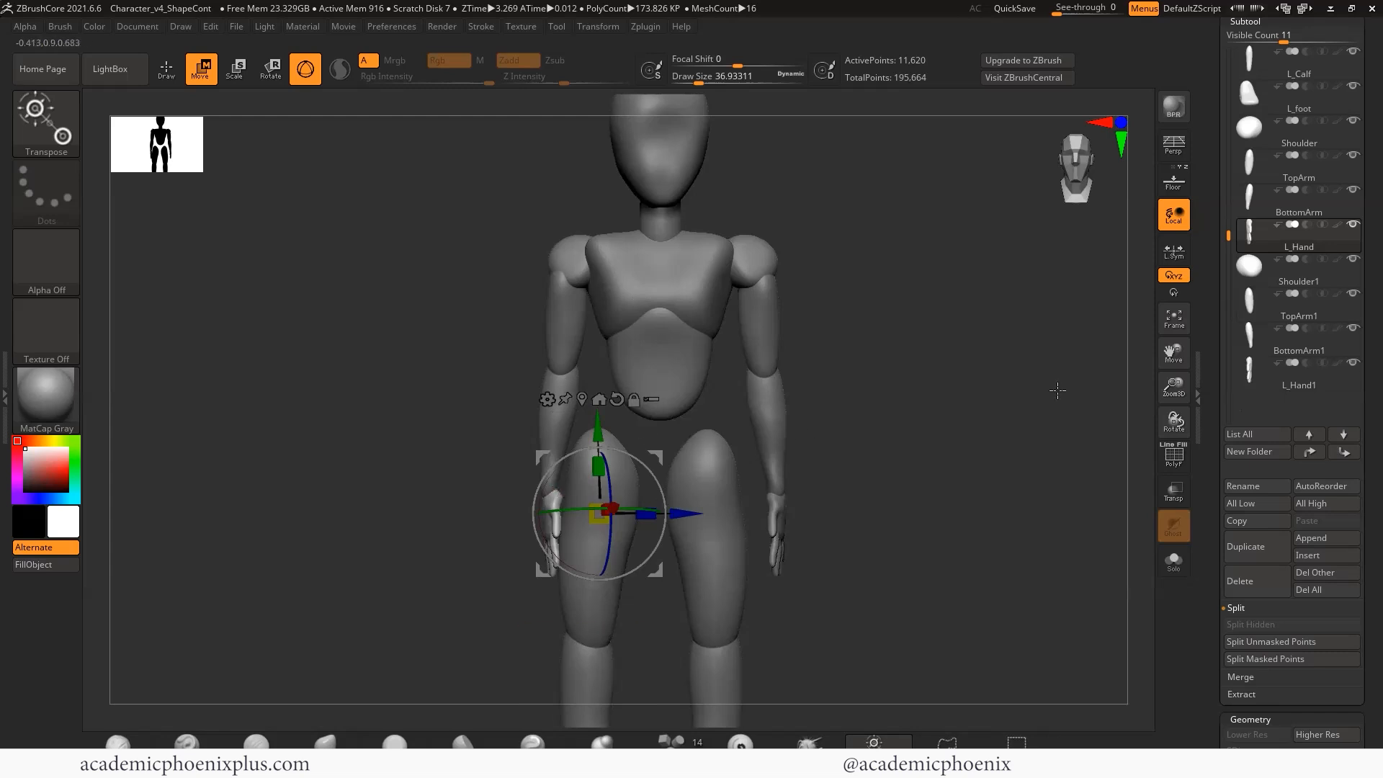
- Make the Pelvis subtool visible again and select the Shoulder subtool
{"action": "left_click_drag", "start_coordinate": [1223, 201], "coordinate": [1230, 141]}
{"action": "left_click", "coordinate": [1353, 179]}
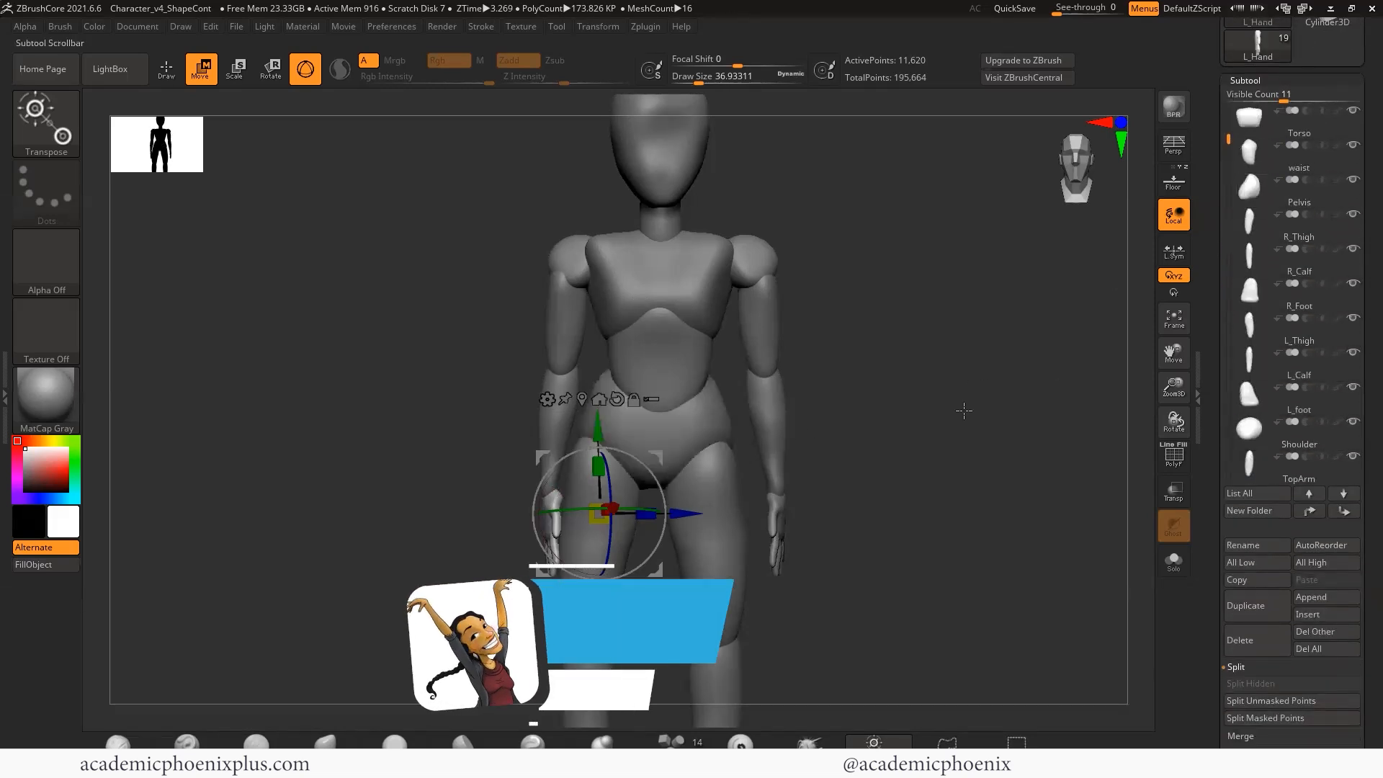
{"action": "left_click", "coordinate": [1255, 432]}
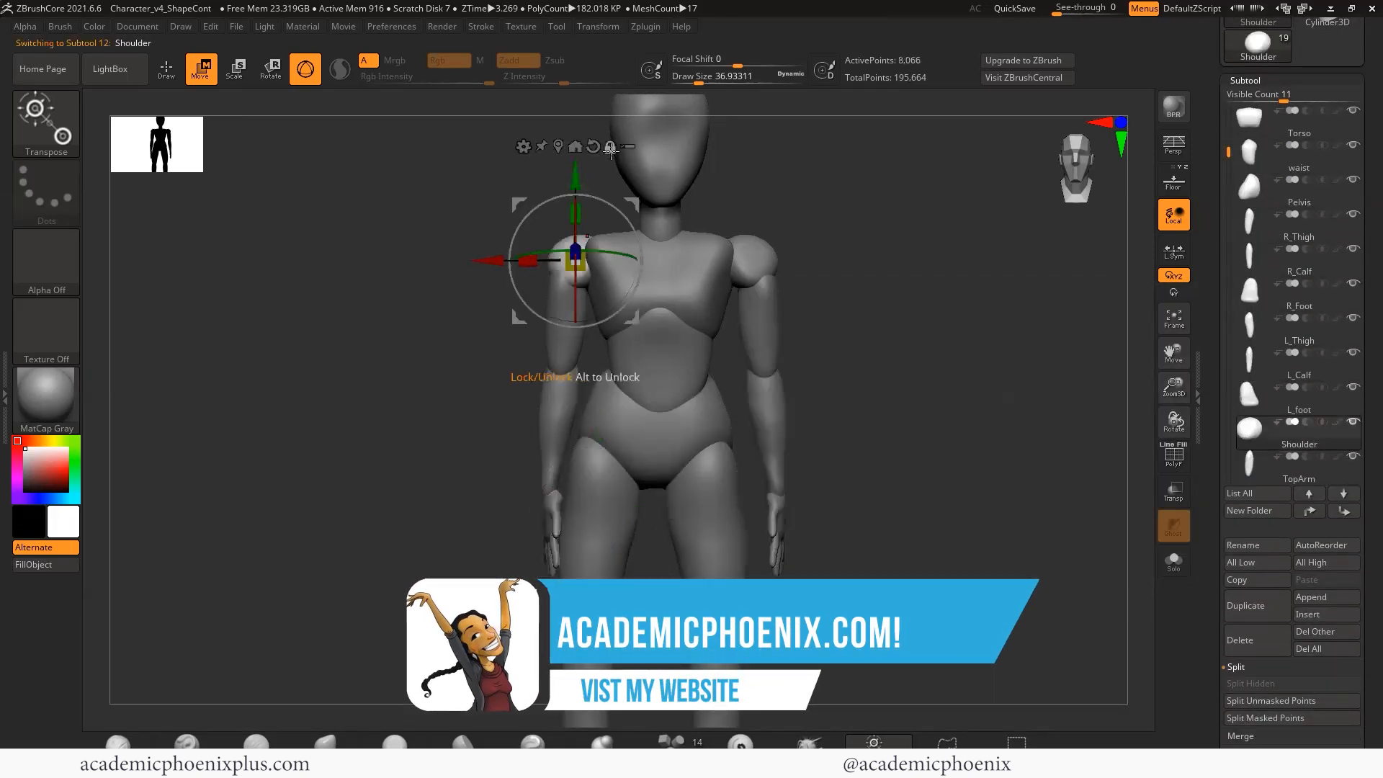
- Move the gizmo pivots of the mirrored Shoulder1 and TopArm1 subtools onto their own meshes, leaving the meshes in place
{"action": "left_click_drag", "start_coordinate": [1230, 437], "coordinate": [1229, 375]}
{"action": "left_click", "coordinate": [1250, 186]}
{"action": "left_click_drag", "start_coordinate": [668, 260], "coordinate": [658, 260]}
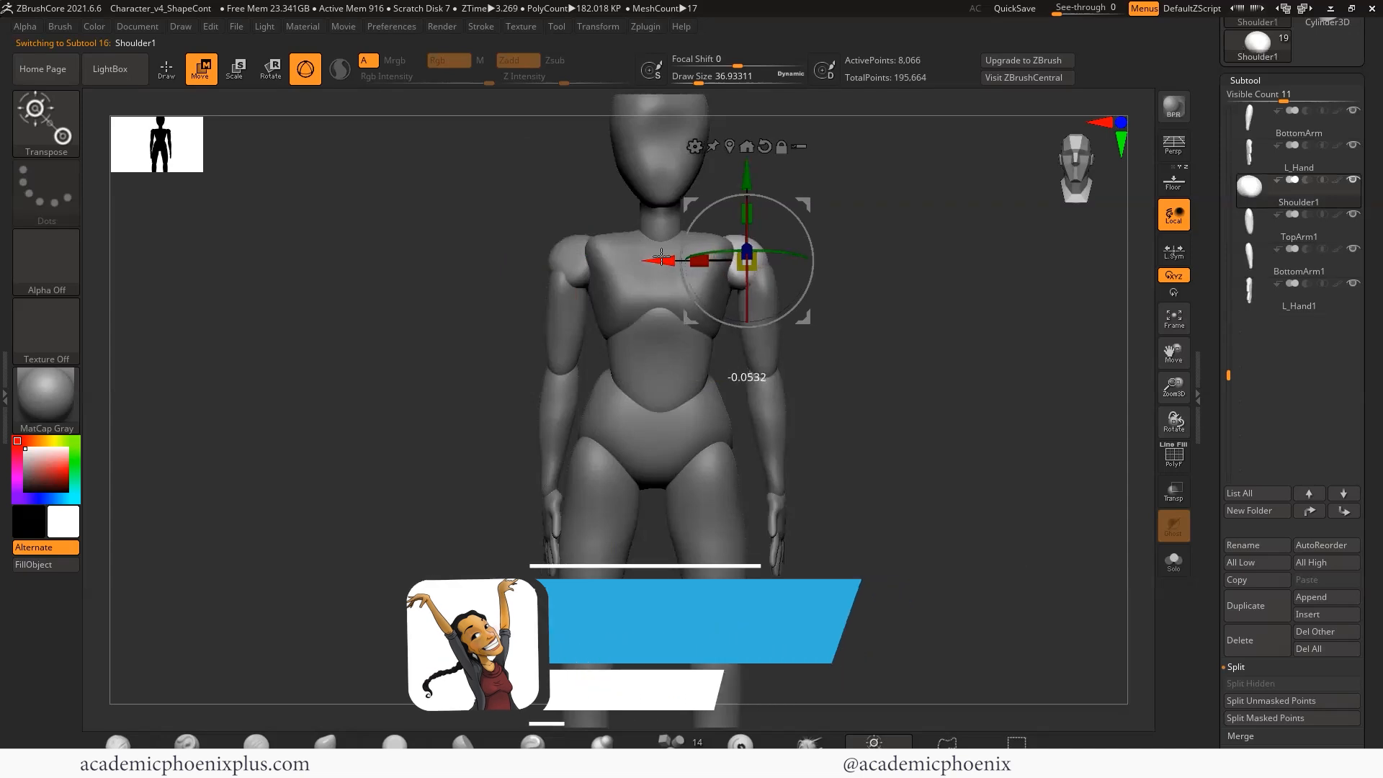
{"action": "left_click", "coordinate": [749, 292], "text": "alt"}
{"action": "left_click", "coordinate": [636, 216]}
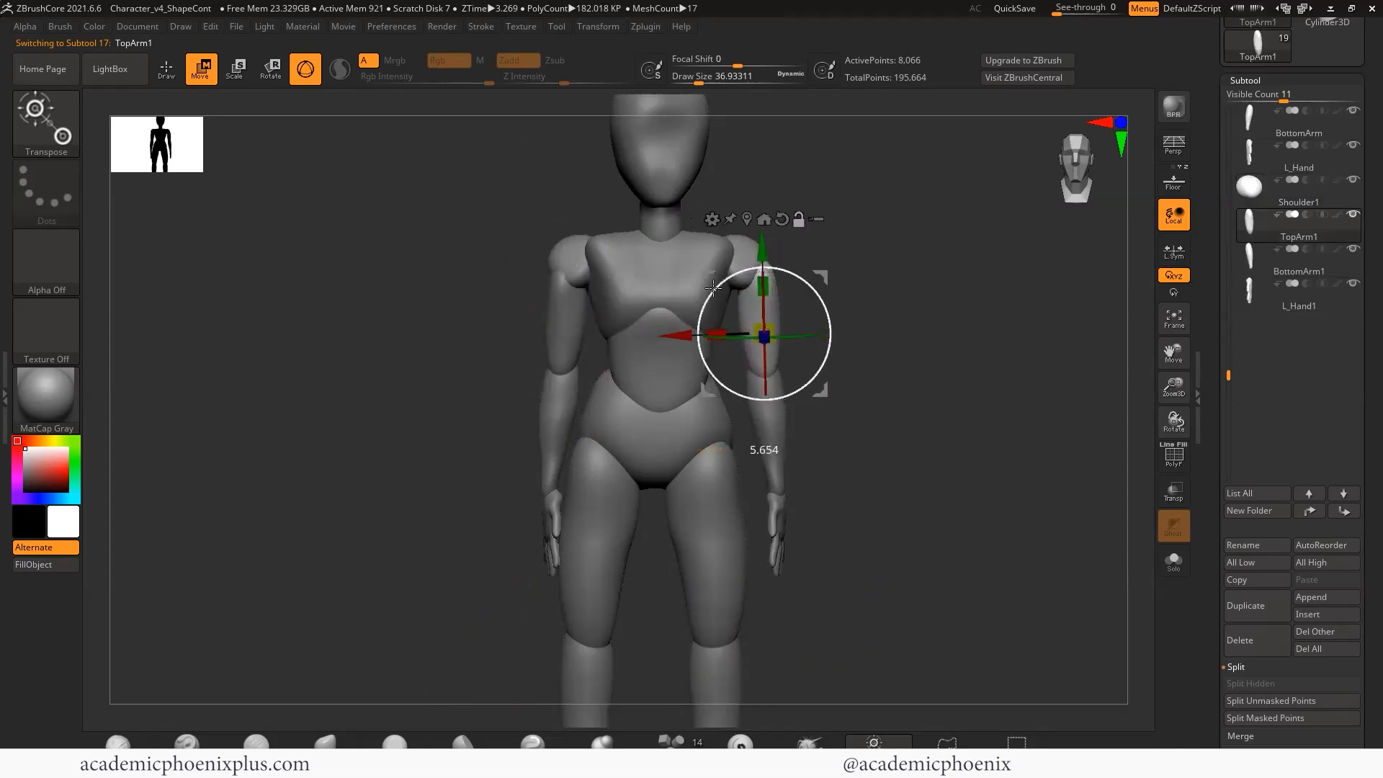
{"action": "left_click_drag", "start_coordinate": [685, 329], "coordinate": [677, 329]}
- Move the gizmo pivots of the mirrored BottomArm1 and L_Hand1 subtools across the body onto their own meshes
{"action": "left_click", "coordinate": [1249, 260]}
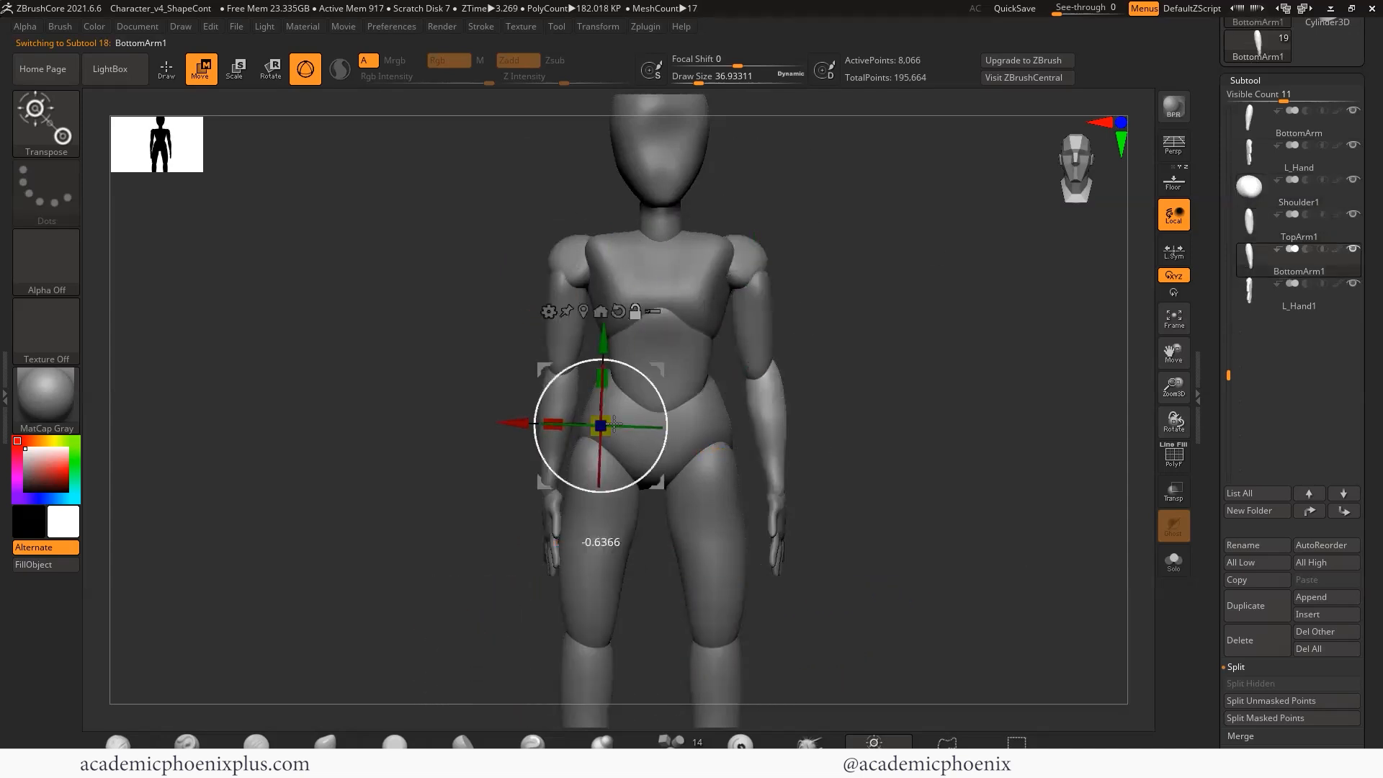
{"action": "left_click_drag", "start_coordinate": [529, 425], "coordinate": [690, 428], "text": "alt"}
{"action": "left_click", "coordinate": [771, 491], "text": "alt"}
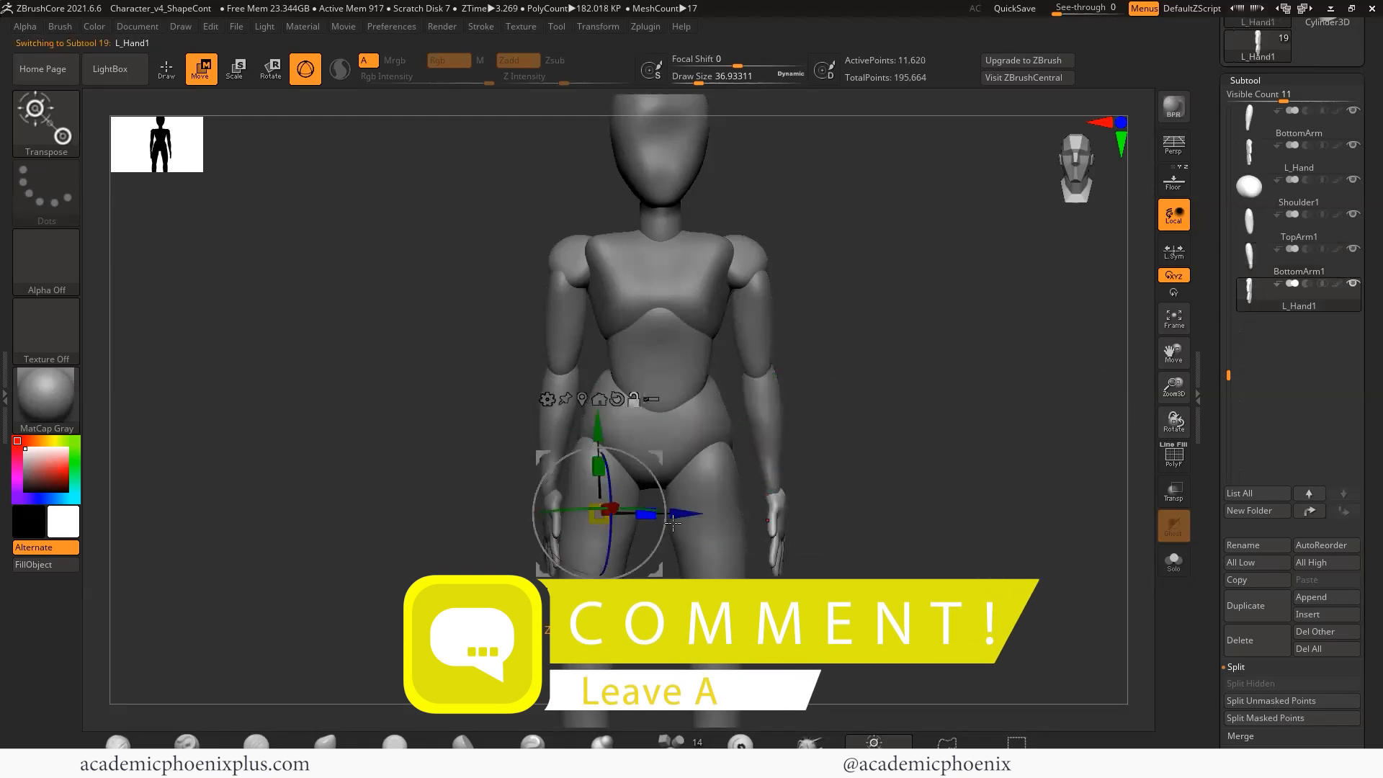
{"action": "left_click_drag", "start_coordinate": [673, 524], "coordinate": [860, 514], "text": "alt"}
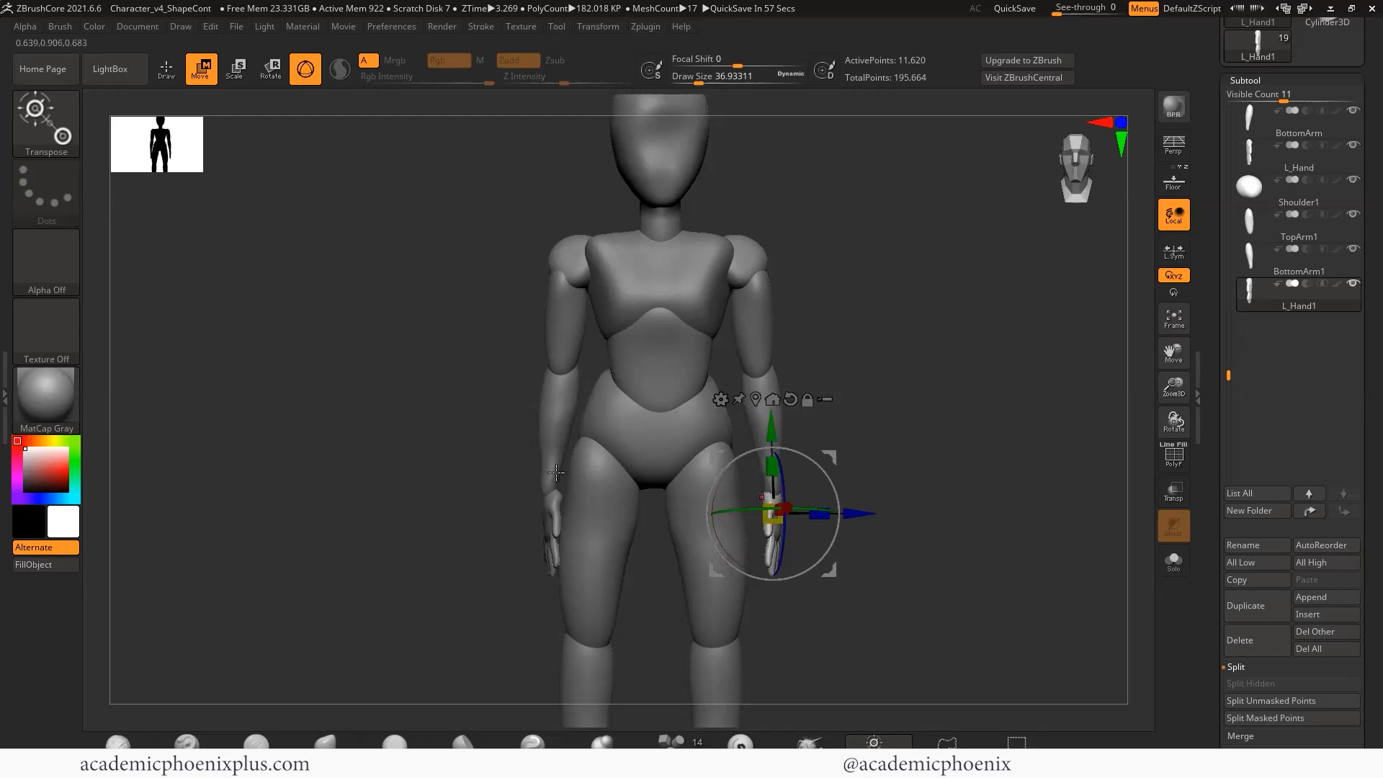
- Leave the transform gizmo and return to Draw mode
{"action": "right_click_drag", "start_coordinate": [924, 484], "coordinate": [779, 414], "text": "ctrl"}
{"action": "scroll", "coordinate": [1285, 308], "scroll_direction": "up", "scroll_amount": 6}
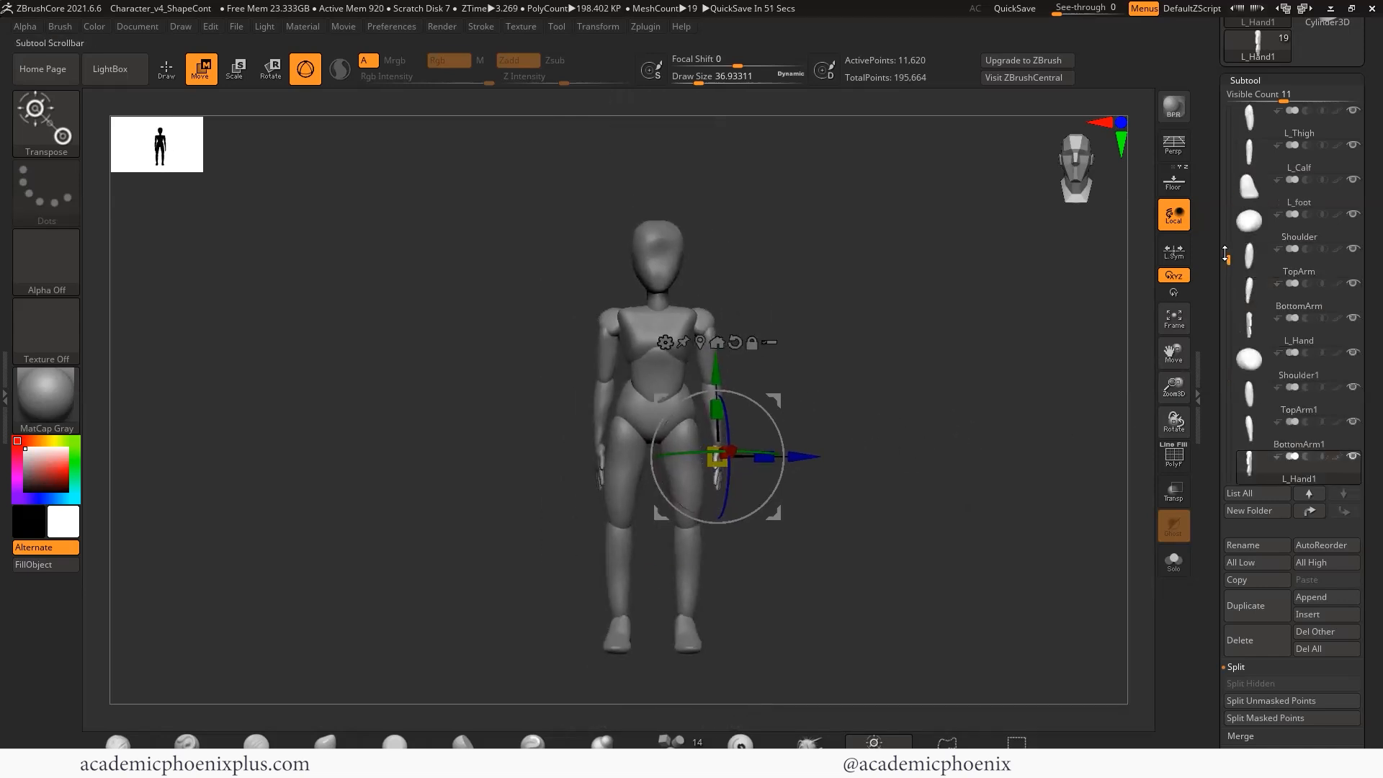
{"action": "key", "text": "q"}
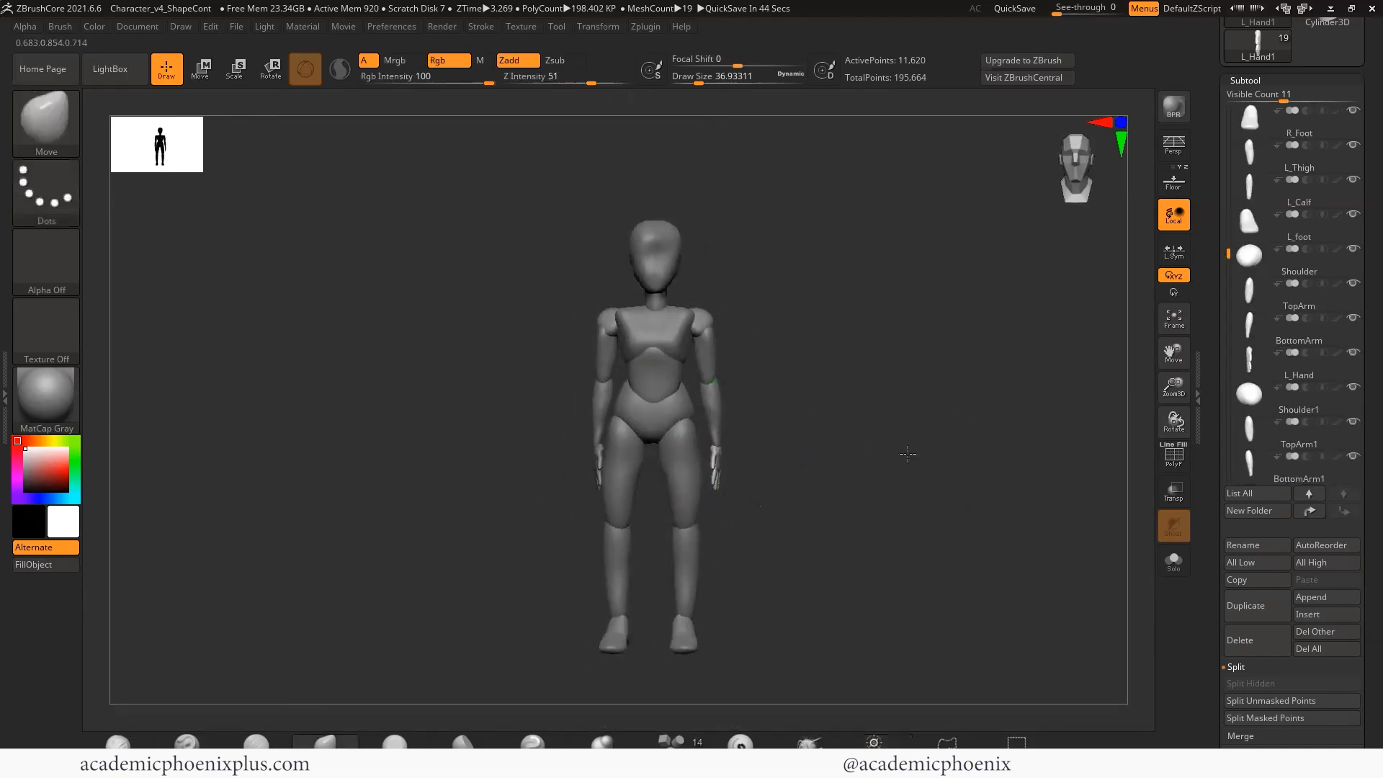